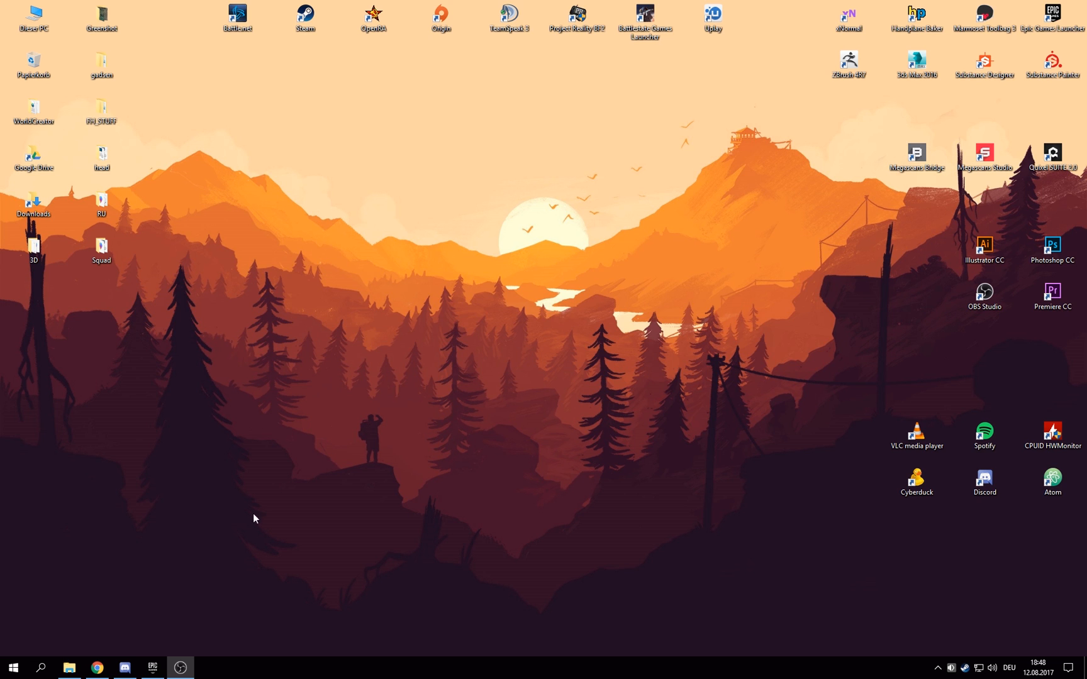
# Step: Open the D:\Unreal\Squad\Squad\Plugins folder in File Explorer
pyautogui.click(79, 669)
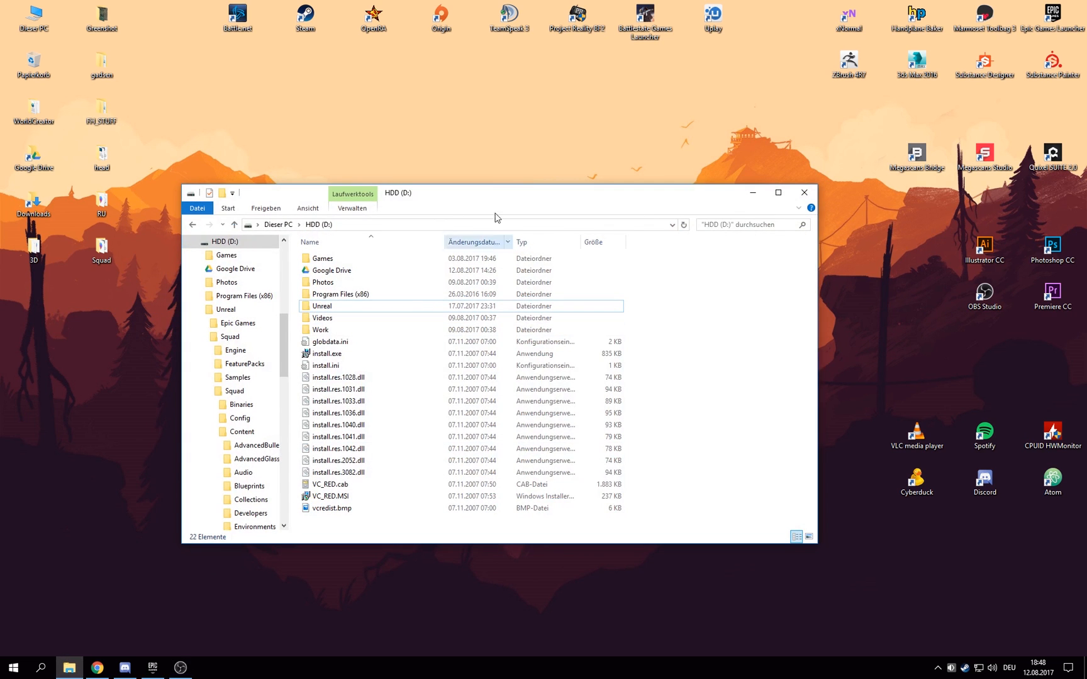
pyautogui.moveTo(437, 200); pyautogui.dragTo(428, 168)
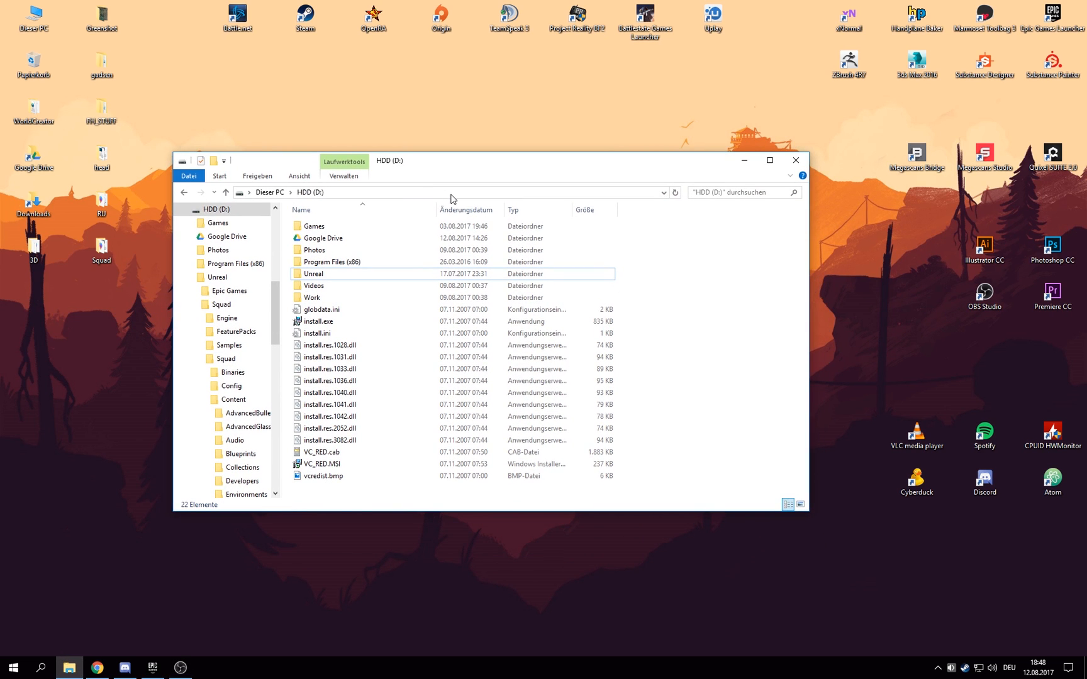
pyautogui.doubleClick(384, 277)
pyautogui.hotkey('alt', 'Left')
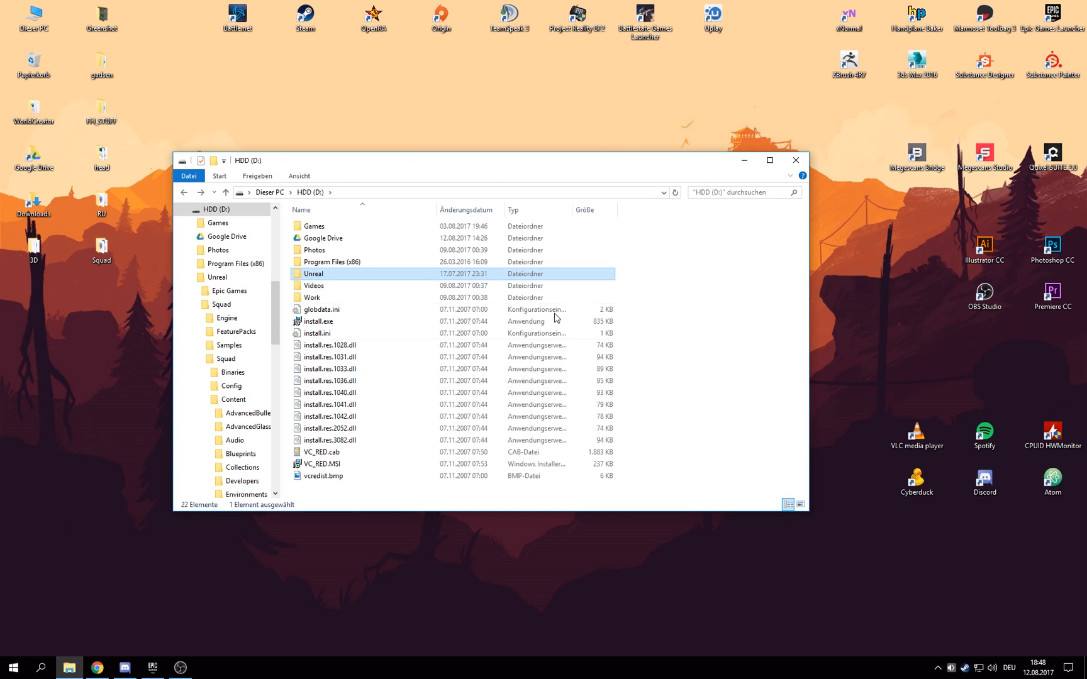
pyautogui.doubleClick(332, 277)
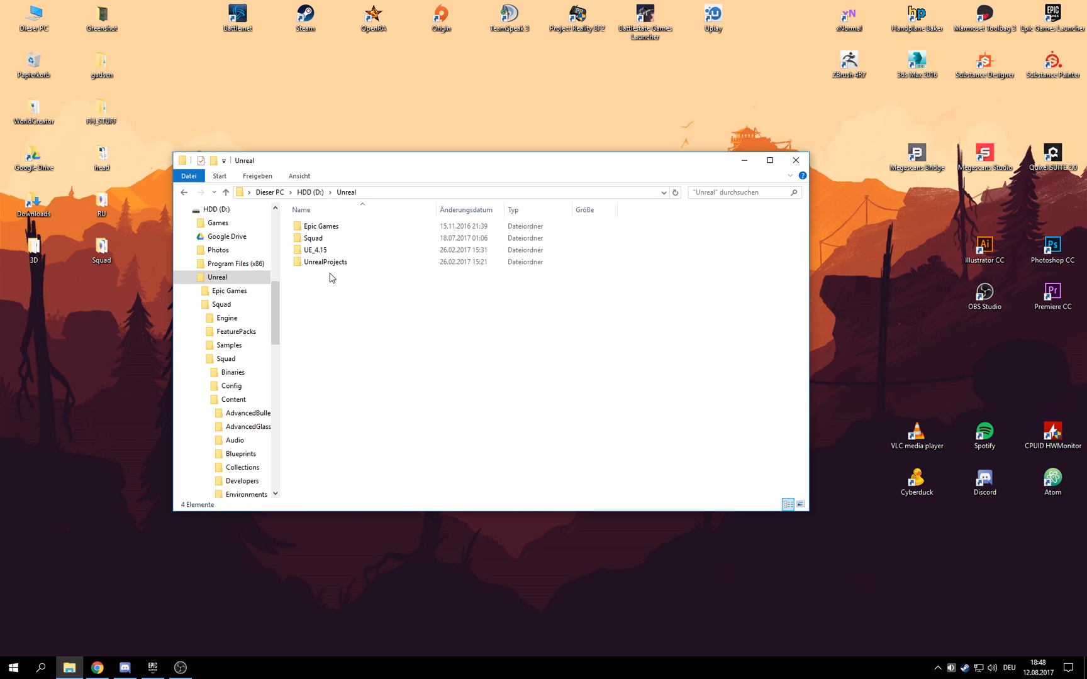
pyautogui.doubleClick(345, 241)
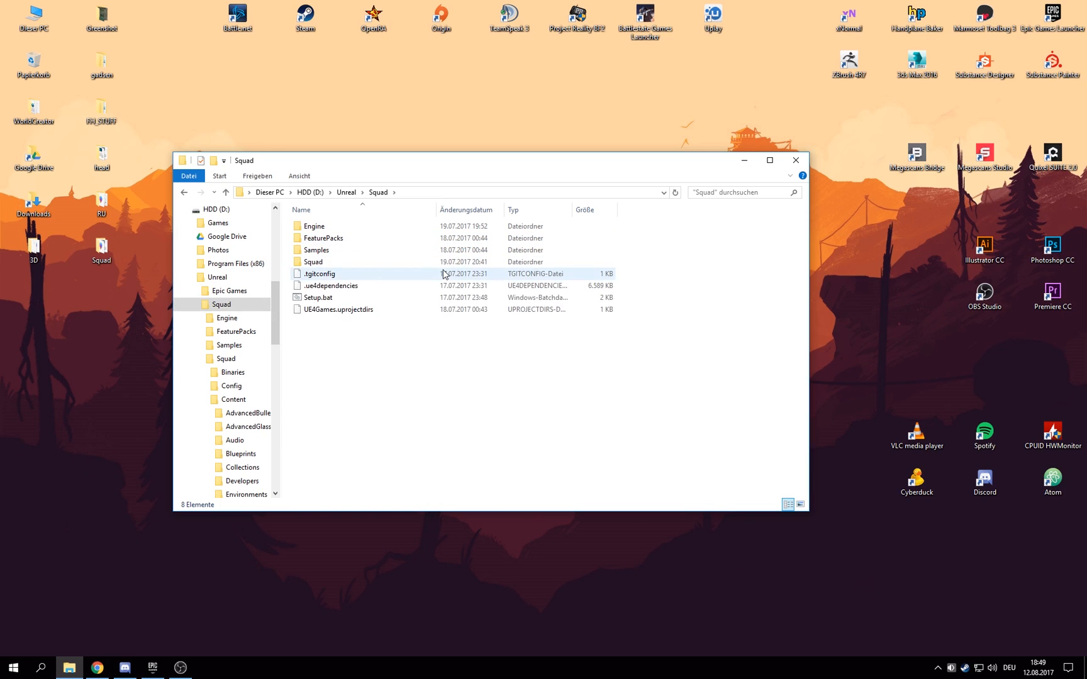
pyautogui.doubleClick(317, 262)
pyautogui.doubleClick(320, 287)
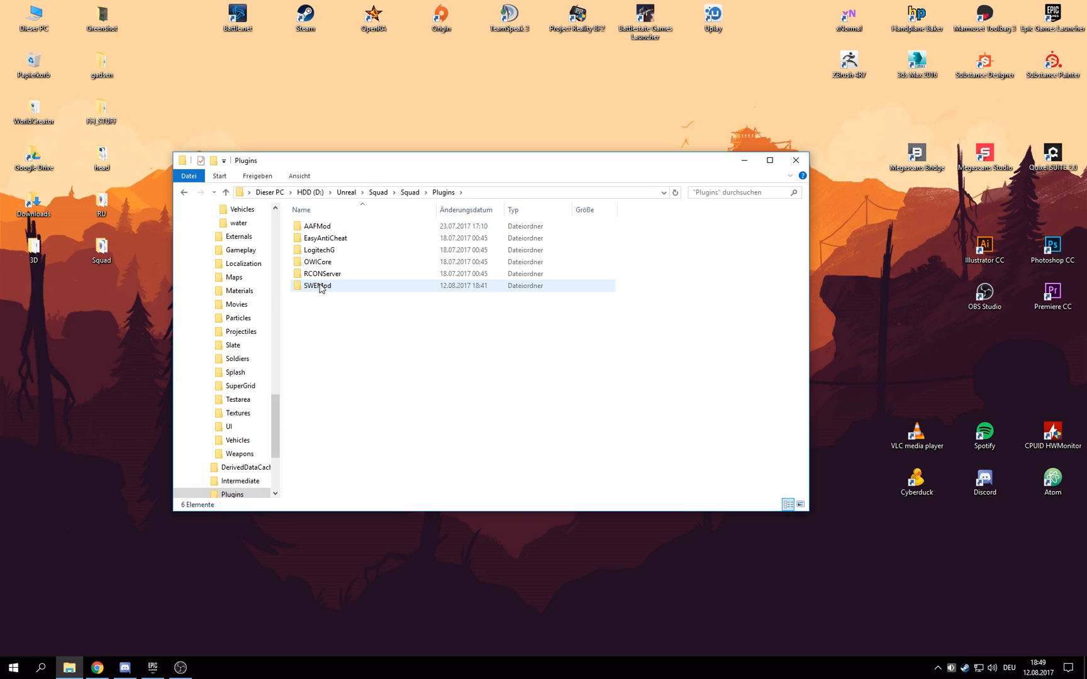
# Step: Delete the existing SWEMod folder in Plugins and create a new empty folder named SWEMod in its place
pyautogui.click(349, 288)
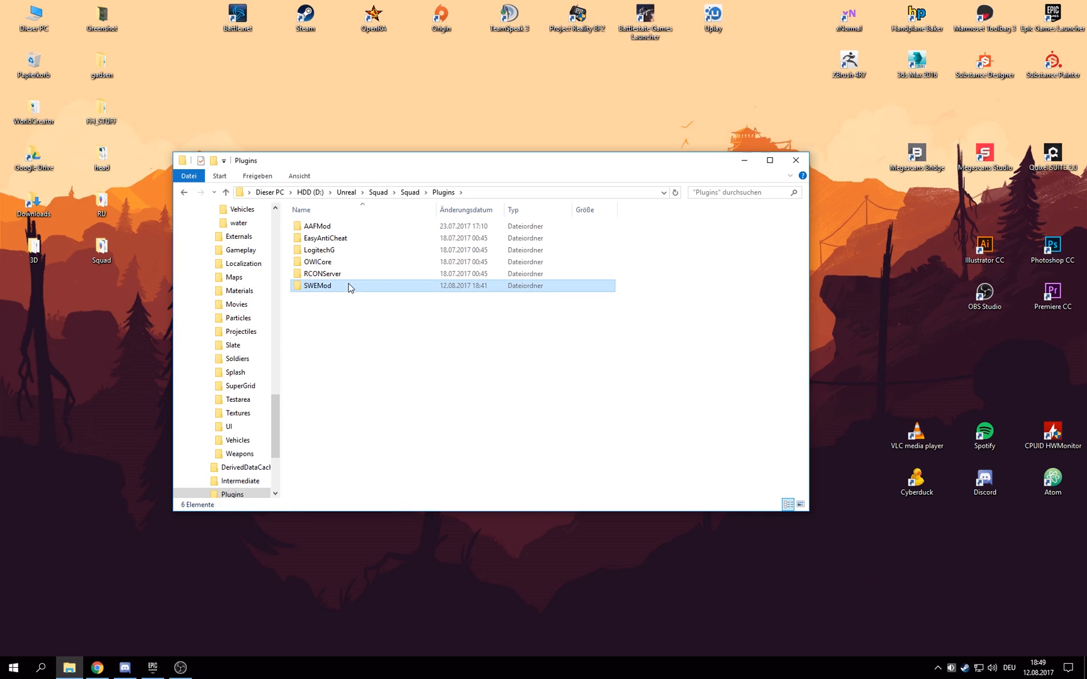
pyautogui.press('Delete')
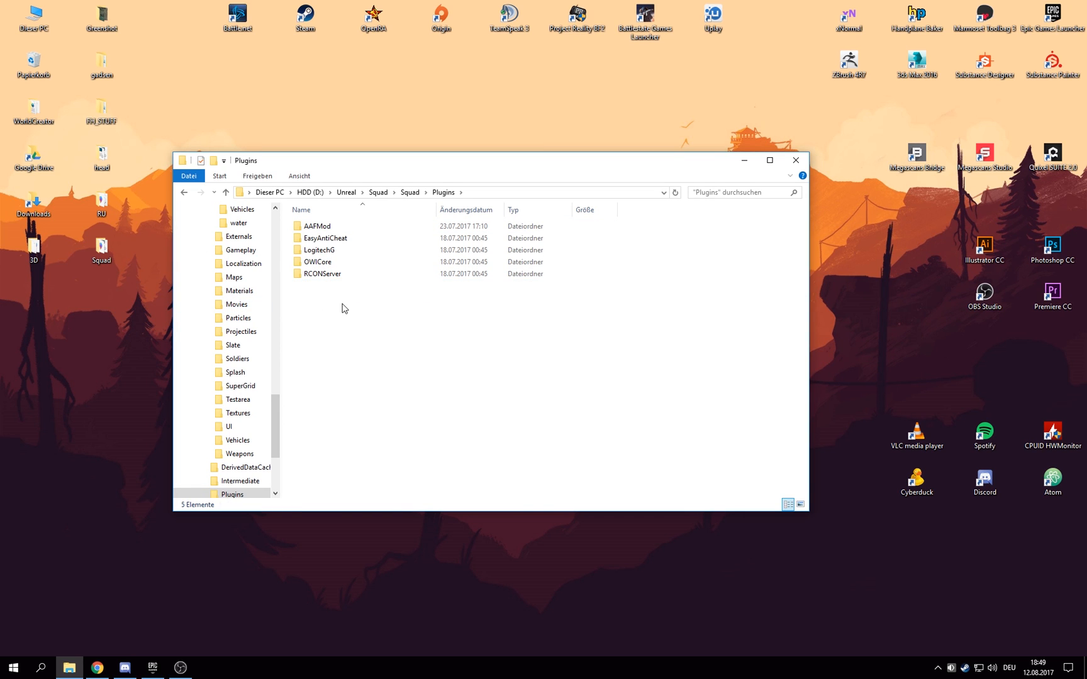
pyautogui.rightClick(338, 308)
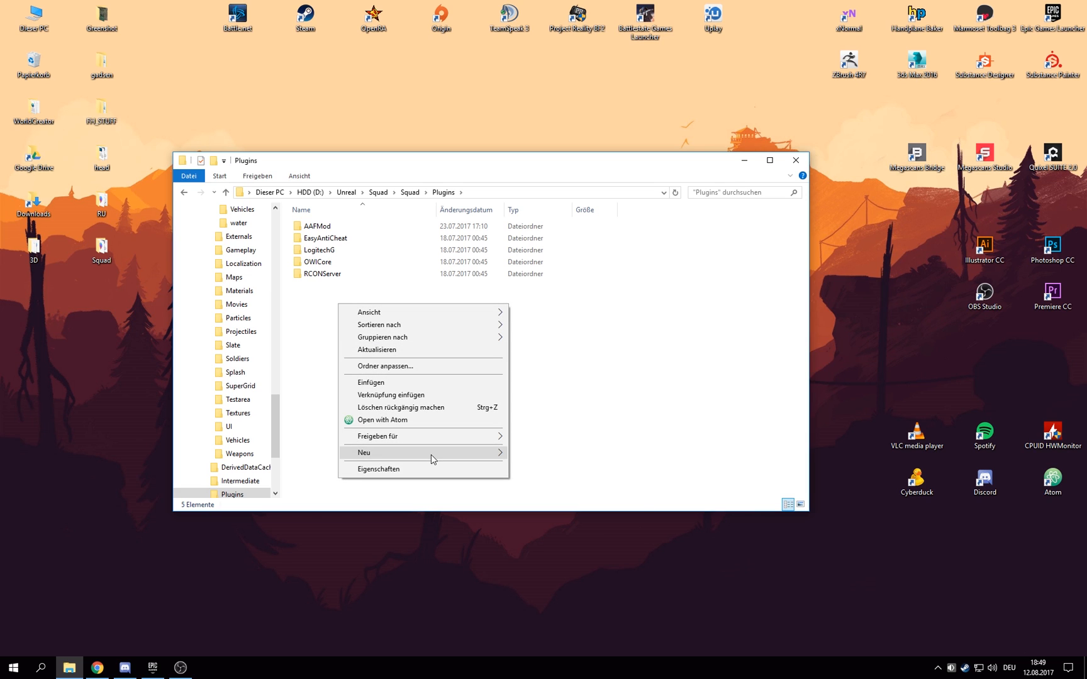
pyautogui.moveTo(431, 453)
pyautogui.click(572, 454)
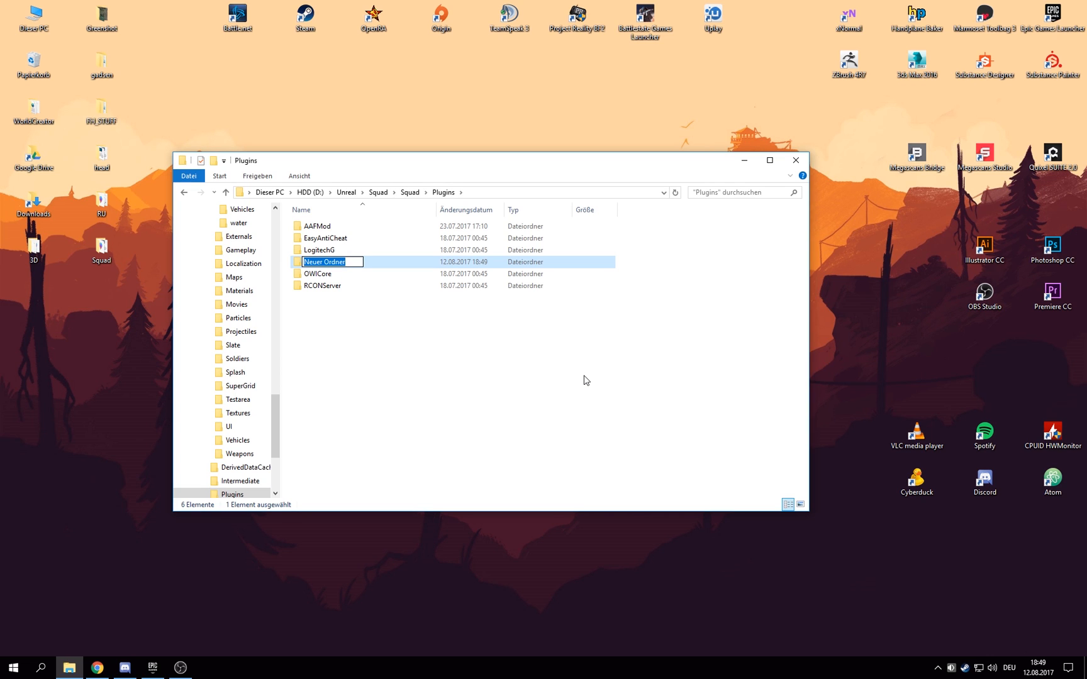
pyautogui.write('SWEMod')
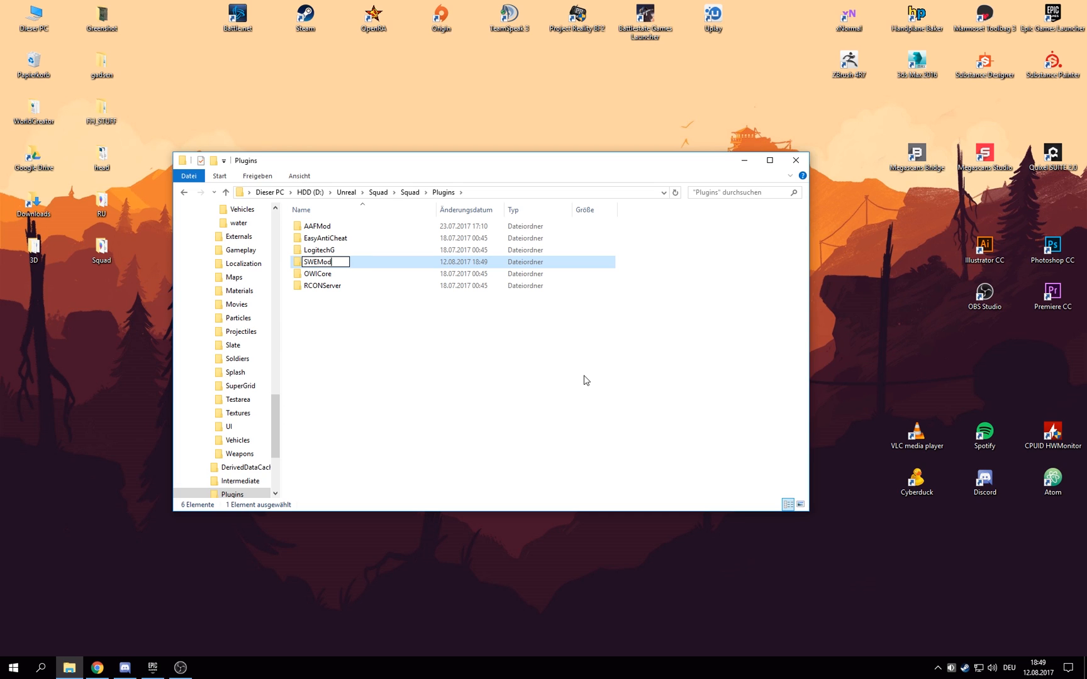
pyautogui.press('Return')
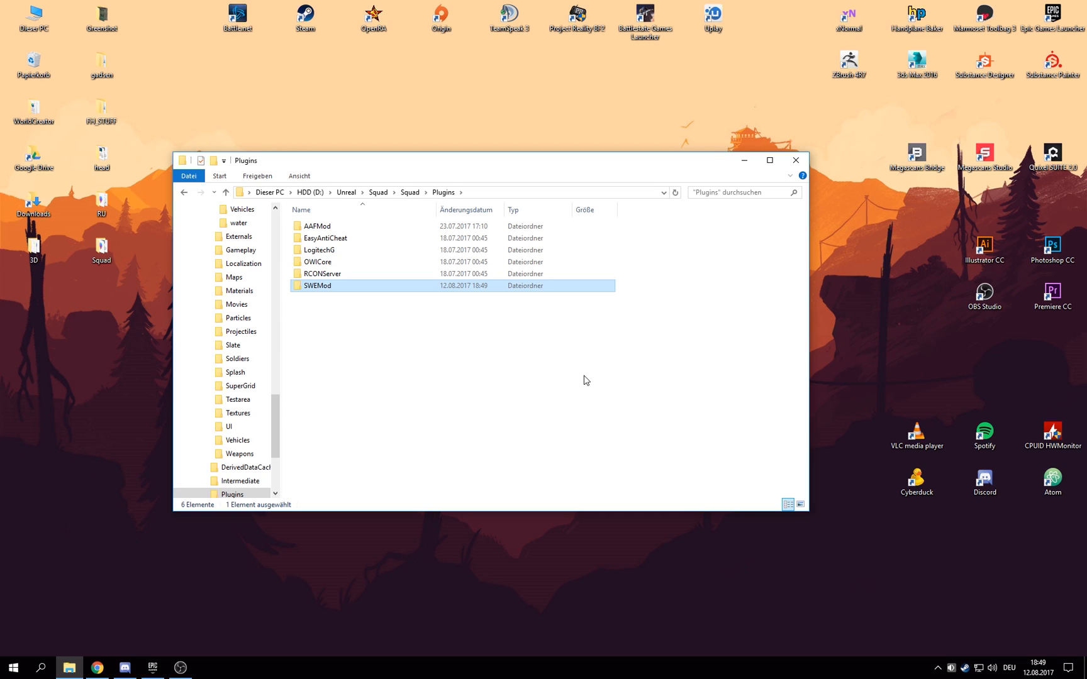
# Step: Create a subfolder named Content inside the new SWEMod folder, after checking the AAFMod folder's structure
pyautogui.doubleClick(318, 226)
pyautogui.press('BackSpace')
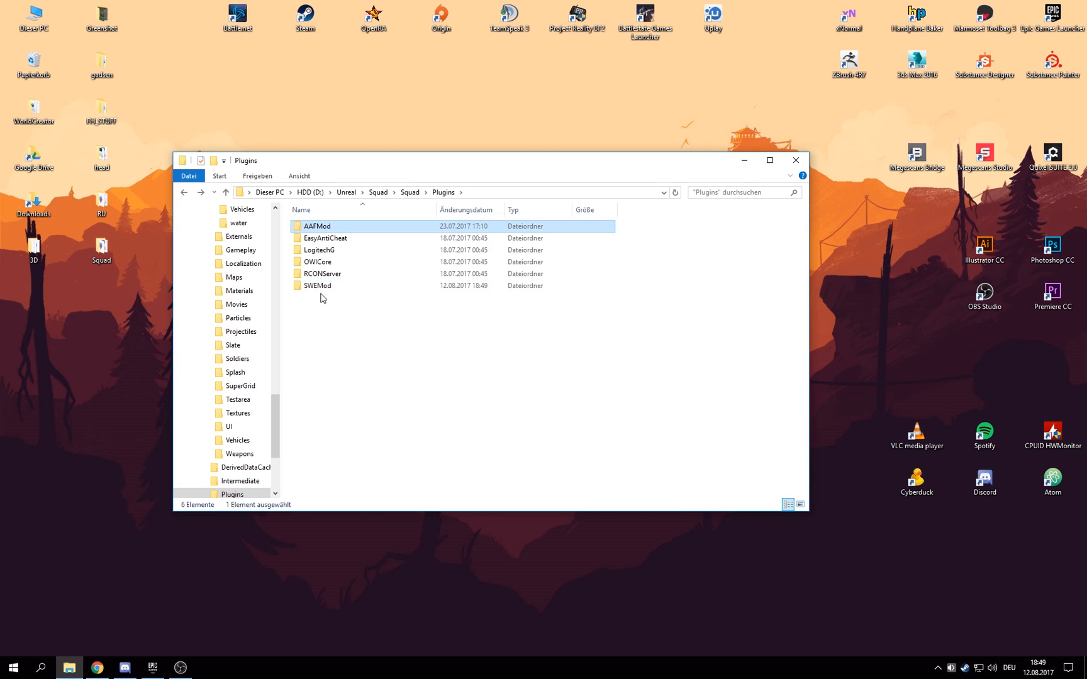
pyautogui.doubleClick(322, 287)
pyautogui.hotkey('ctrl', 'shift', 'n')
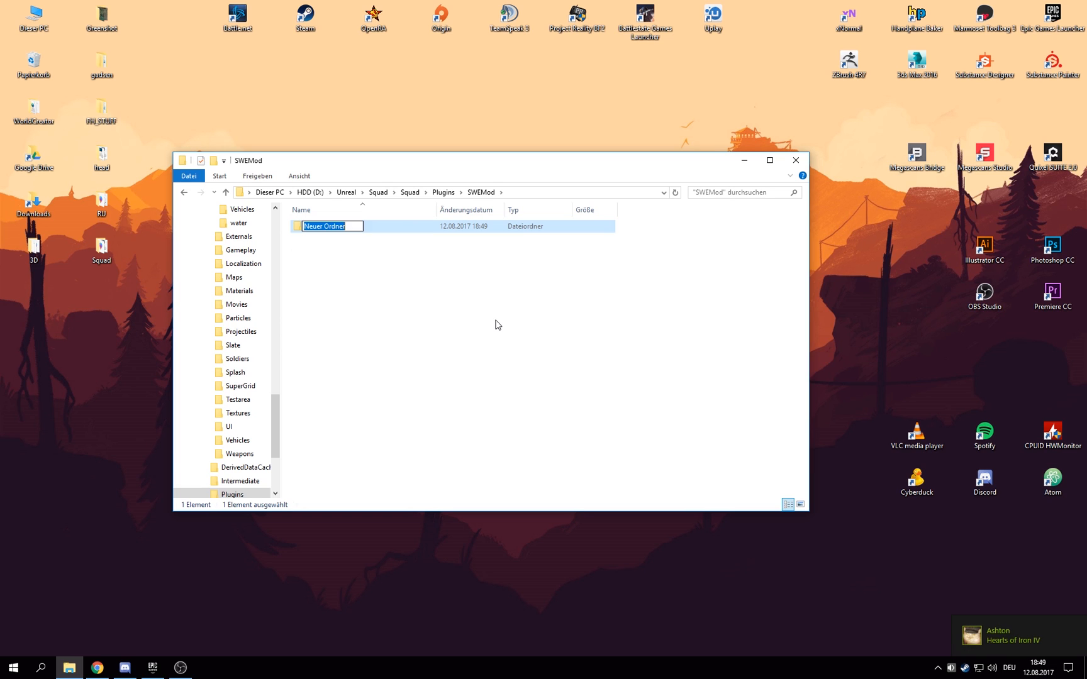
pyautogui.write('Content')
pyautogui.press('Return')
pyautogui.click(497, 324)
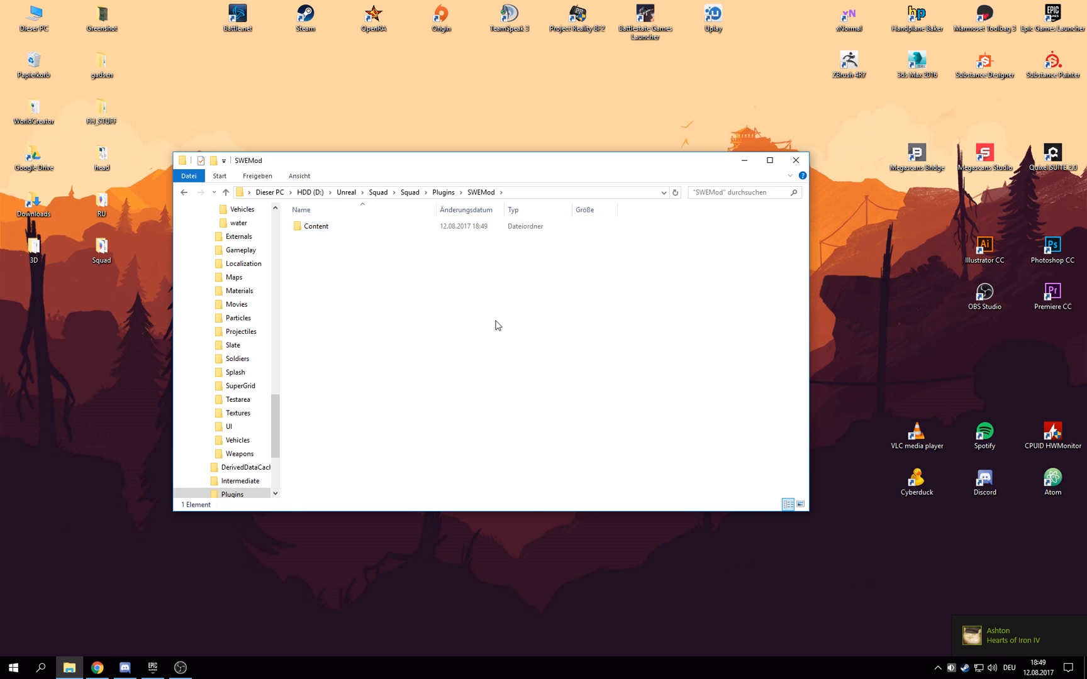
# Step: Copy AAF.uplugin from the AAFMod folder into SWEMod and rename the copy SWE.uplugin
pyautogui.press('BackSpace')
pyautogui.doubleClick(332, 228)
pyautogui.click(339, 241)
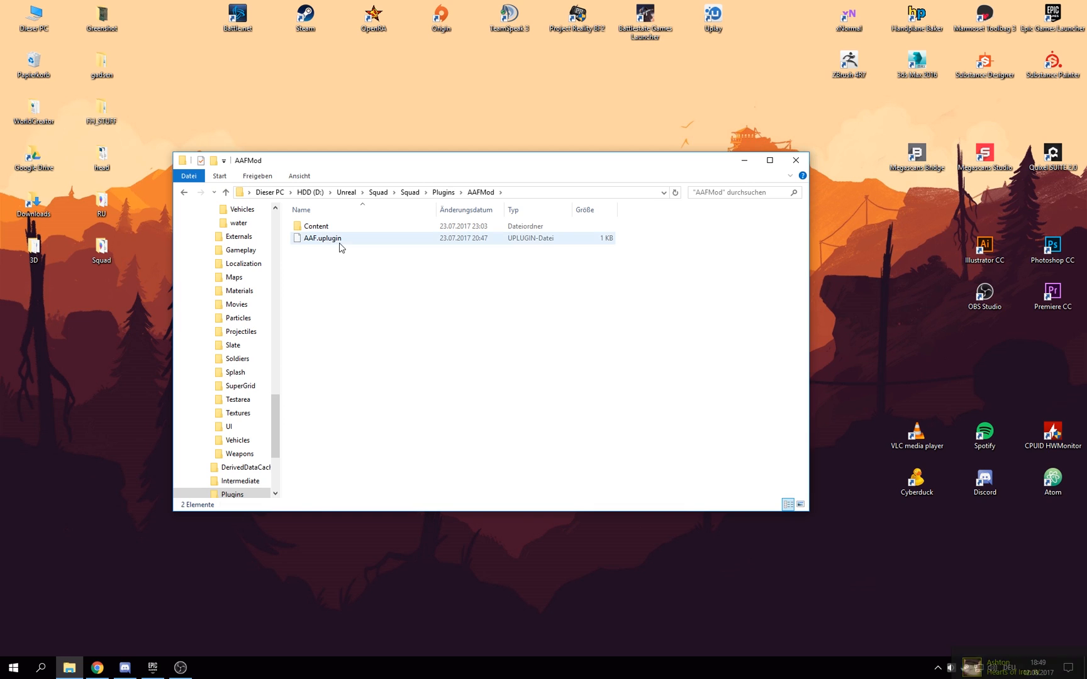
pyautogui.press('BackSpace')
pyautogui.doubleClick(324, 285)
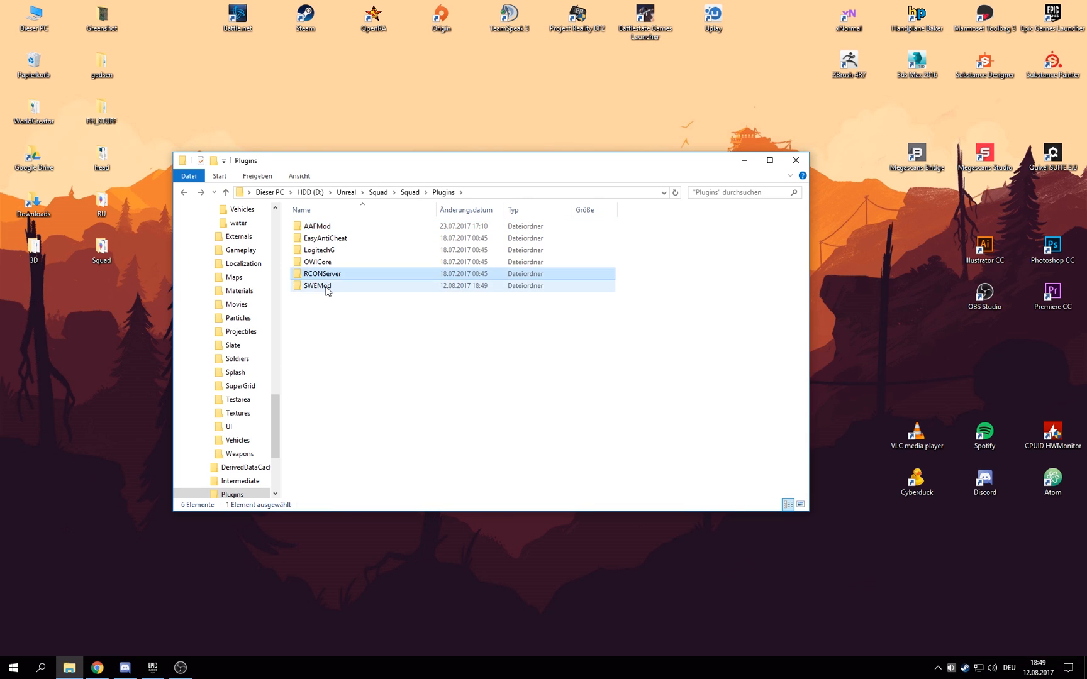
pyautogui.hotkey('ctrl', 'v')
pyautogui.press('F2')
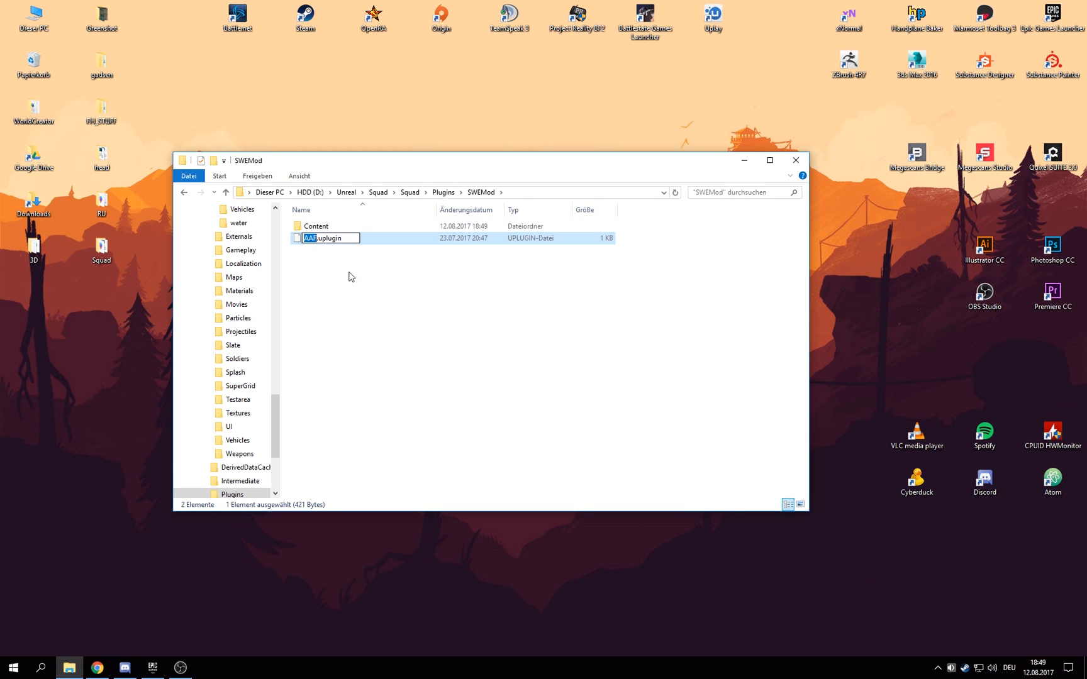
pyautogui.write('SWE')
pyautogui.press('Return')
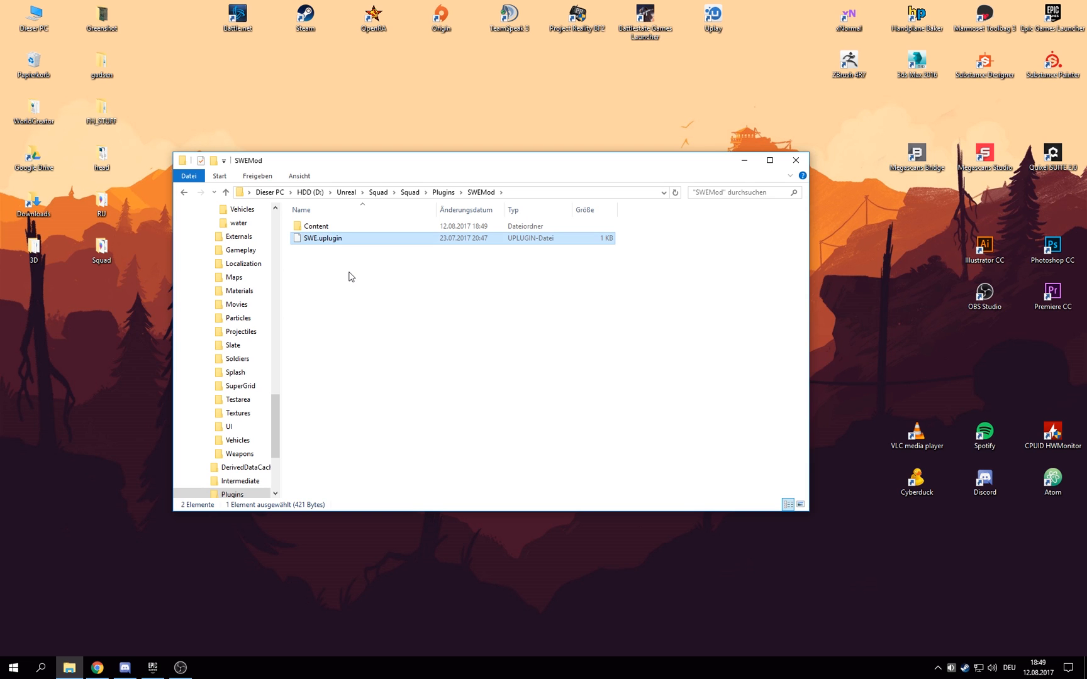
# Step: Open SWE.uplugin in Notepad++ and set its FriendlyName to "Swedish Armed Forces"
pyautogui.rightClick(315, 239)
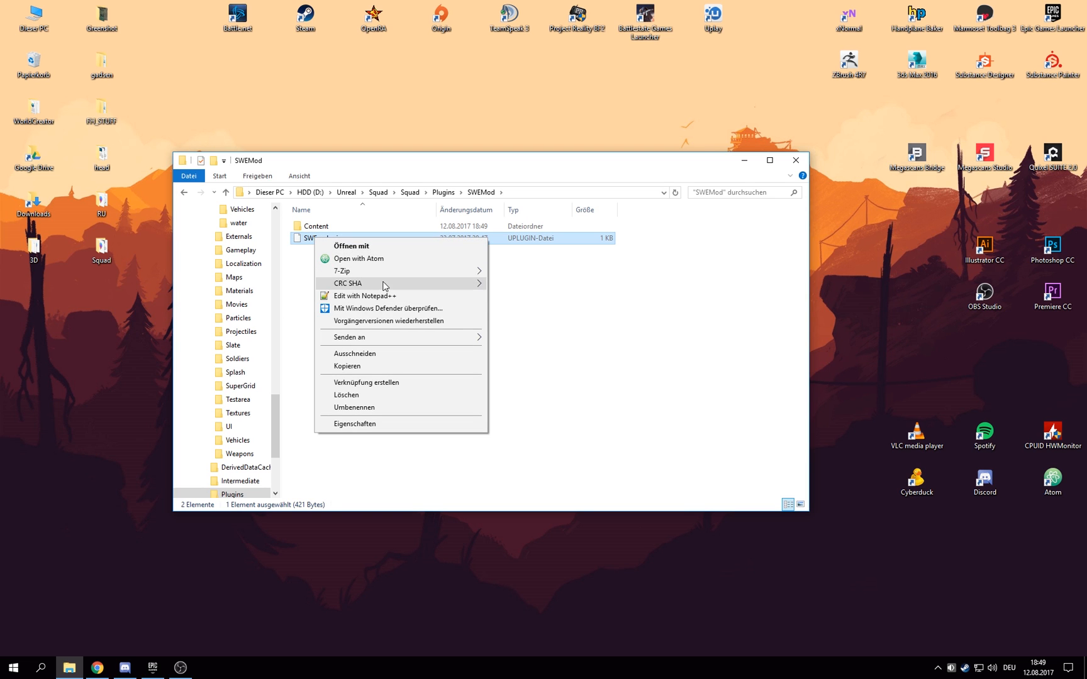
pyautogui.click(377, 297)
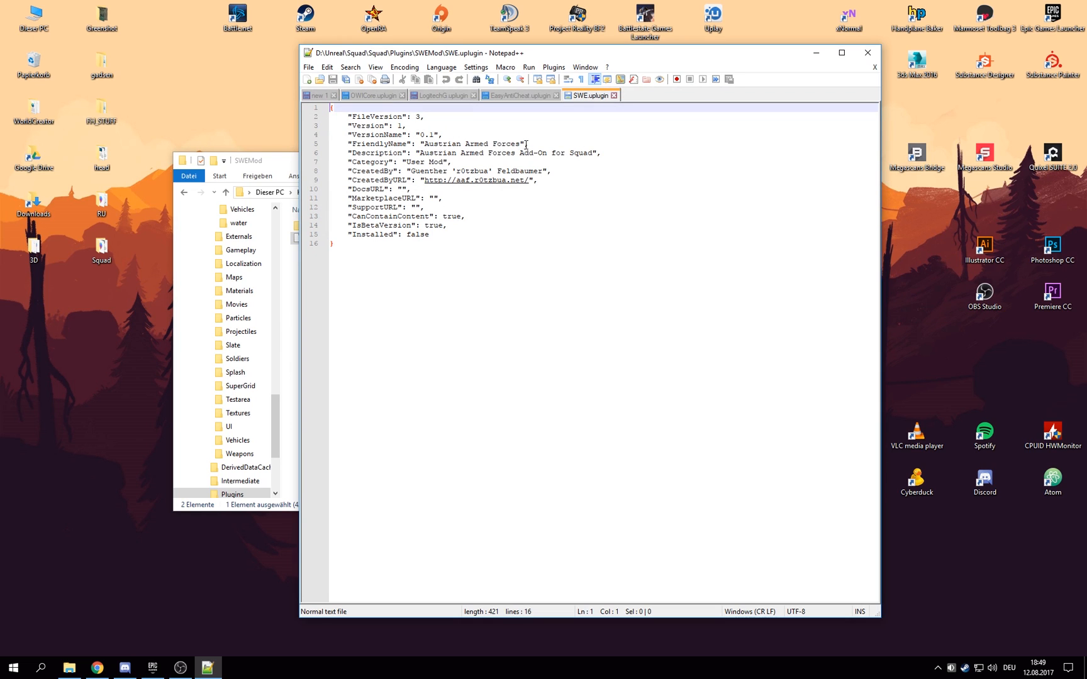
pyautogui.moveTo(525, 144); pyautogui.dragTo(424, 144)
pyautogui.write('SW')
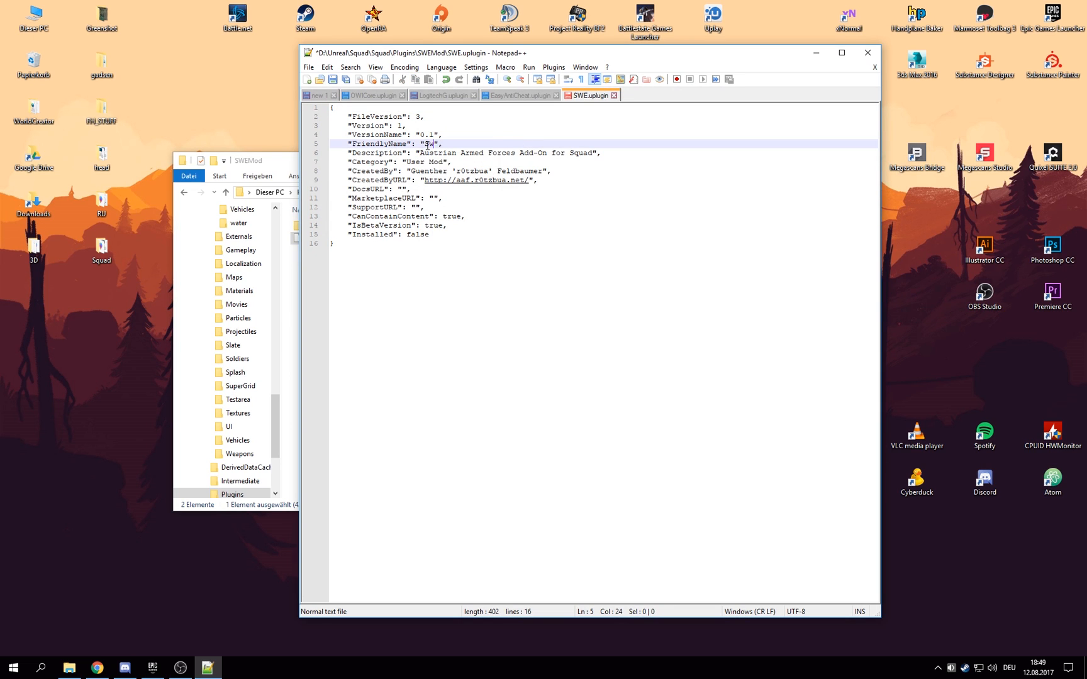
pyautogui.write('edis')
pyautogui.write('h Armed Forc')
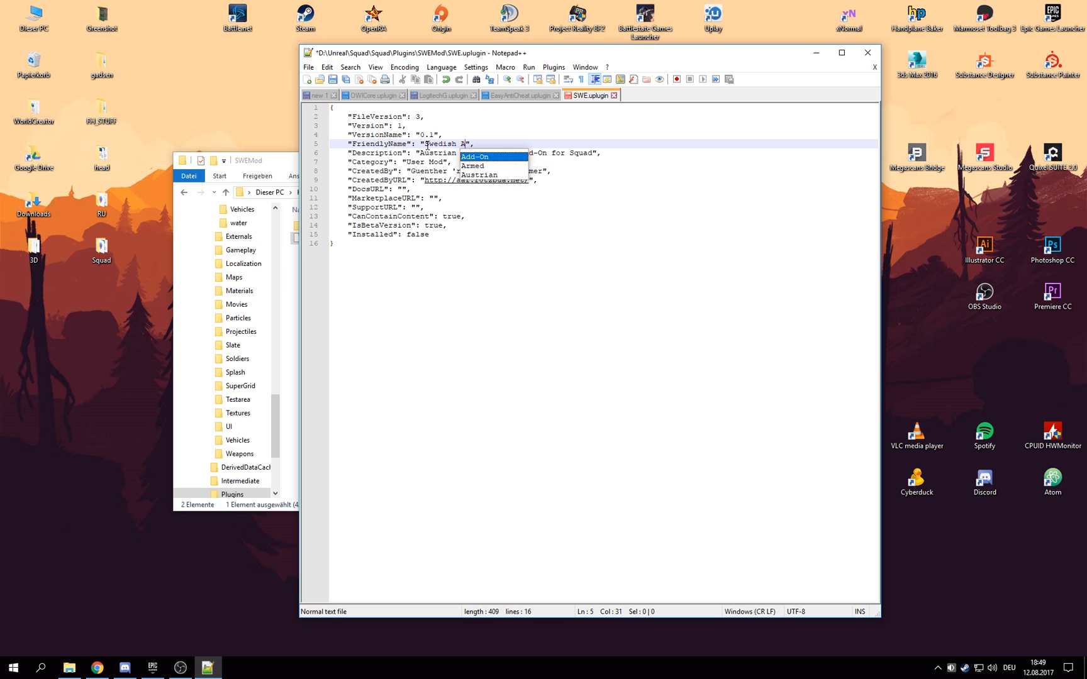
pyautogui.write('es')
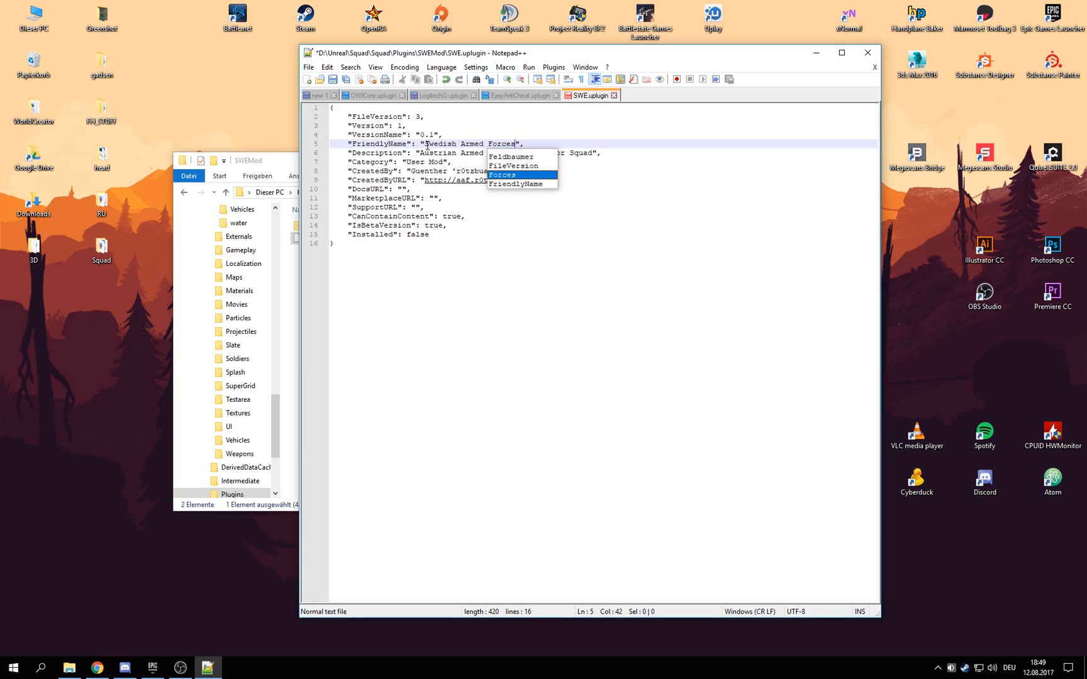
# Step: Change the plugin's Description to "Swedish Armed Forces Add-On for Squad"
pyautogui.click(482, 134)
pyautogui.doubleClick(440, 153)
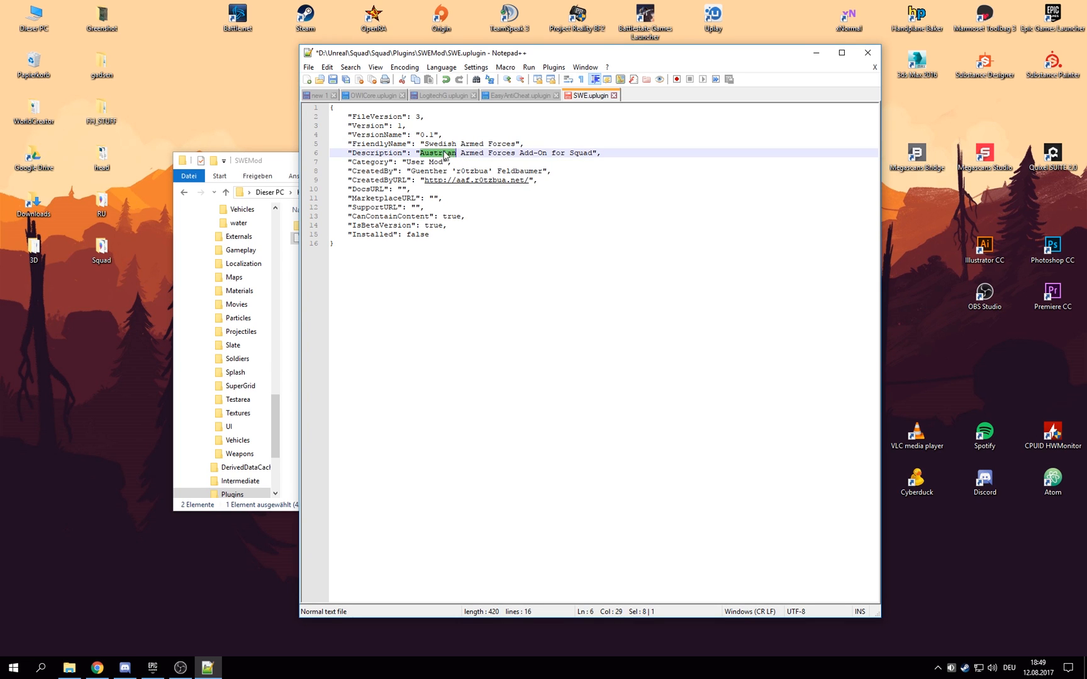
pyautogui.write('Swedish')
pyautogui.press('Escape')
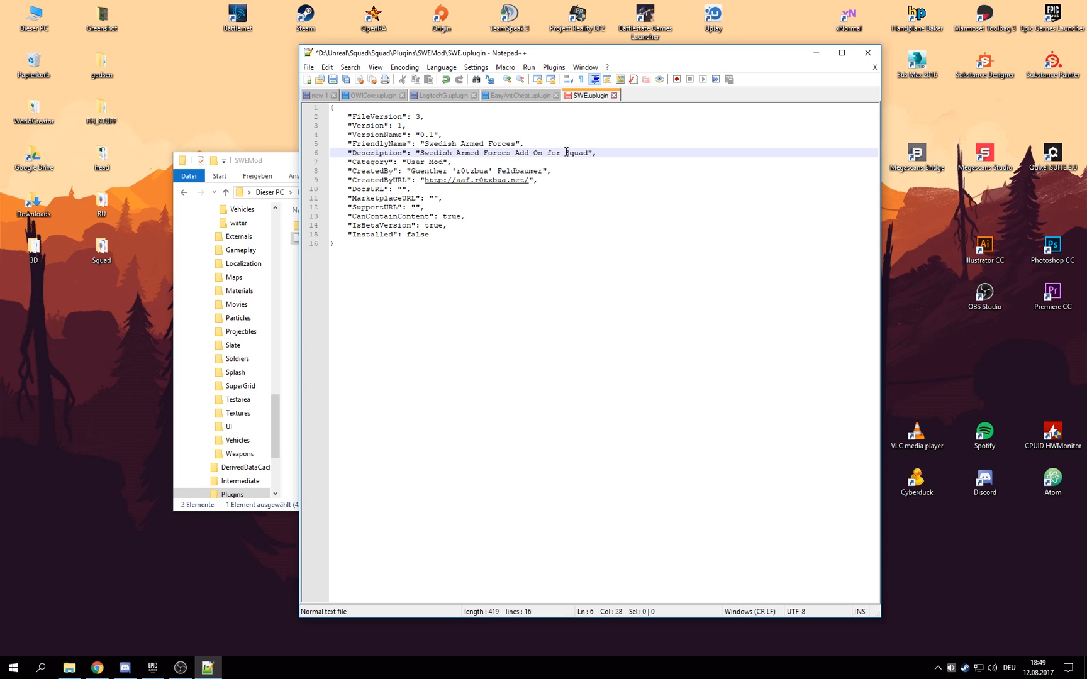
pyautogui.click(593, 154)
pyautogui.moveTo(529, 180); pyautogui.dragTo(427, 183)
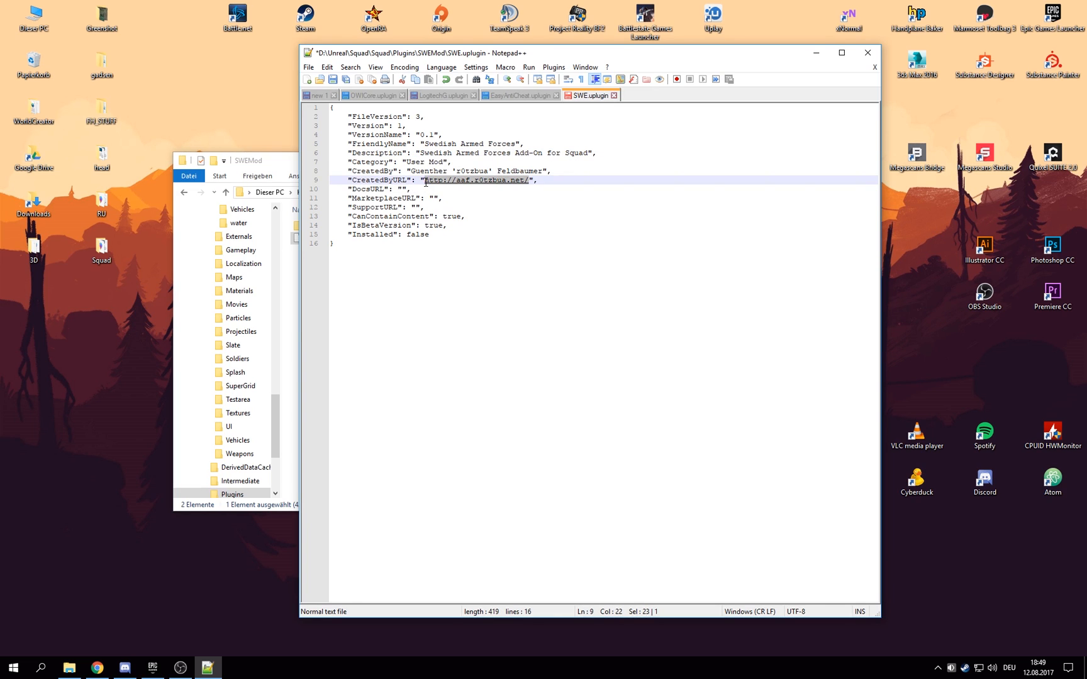
pyautogui.write('ttt')
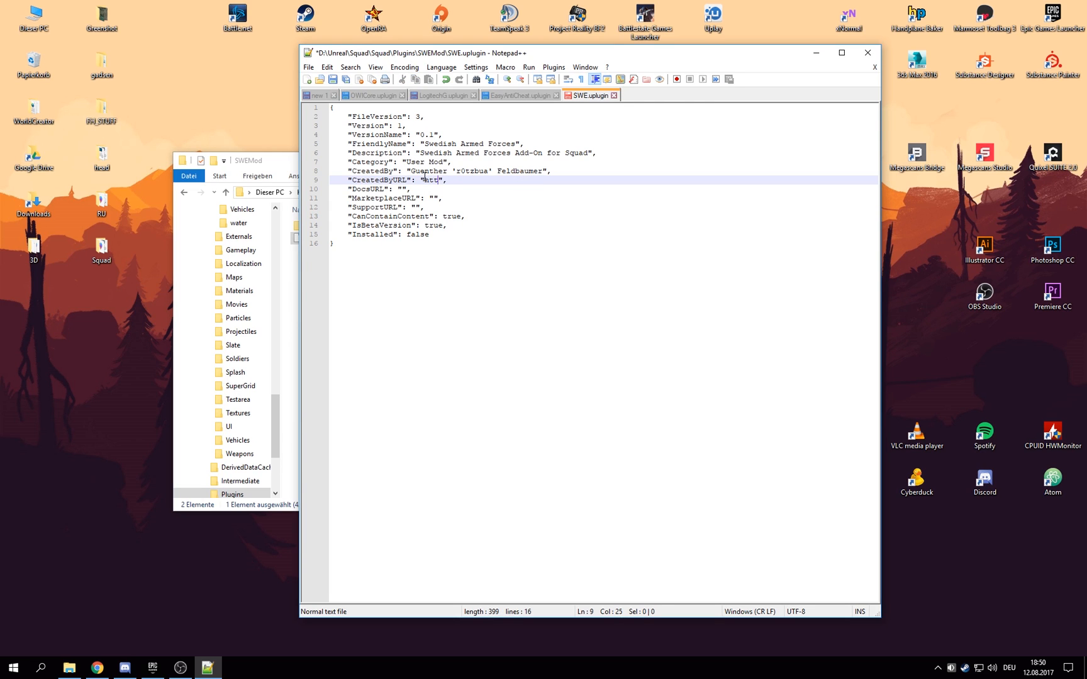
pyautogui.press('BackSpace')
pyautogui.write('p://www.joinsquad.com')
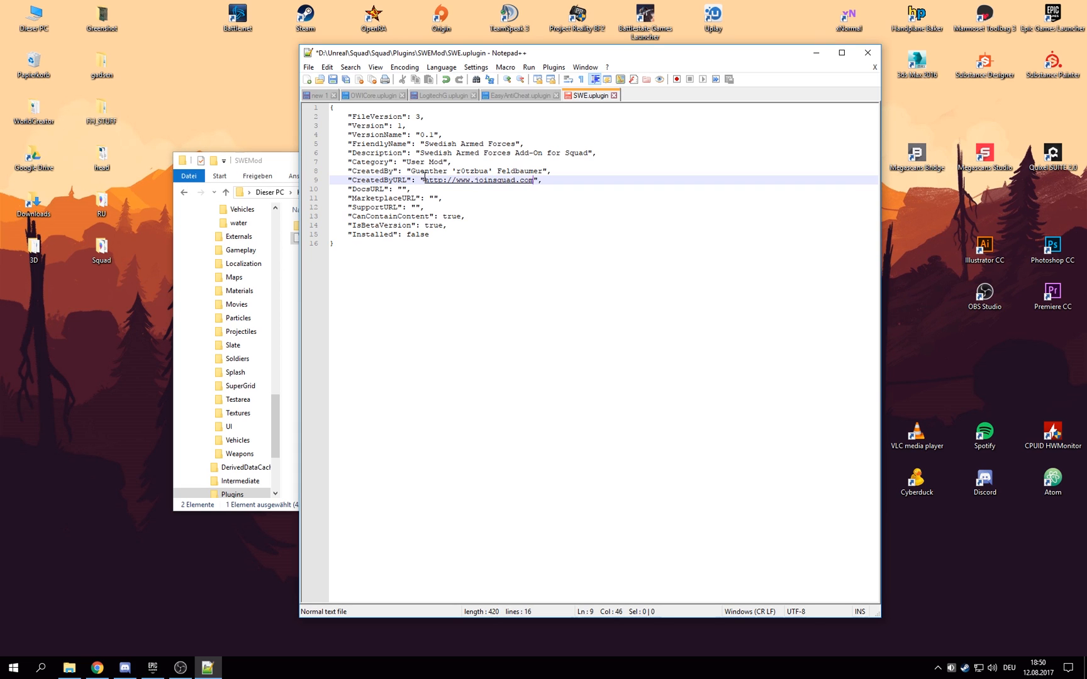
pyautogui.moveTo(450, 227); pyautogui.dragTo(450, 235)
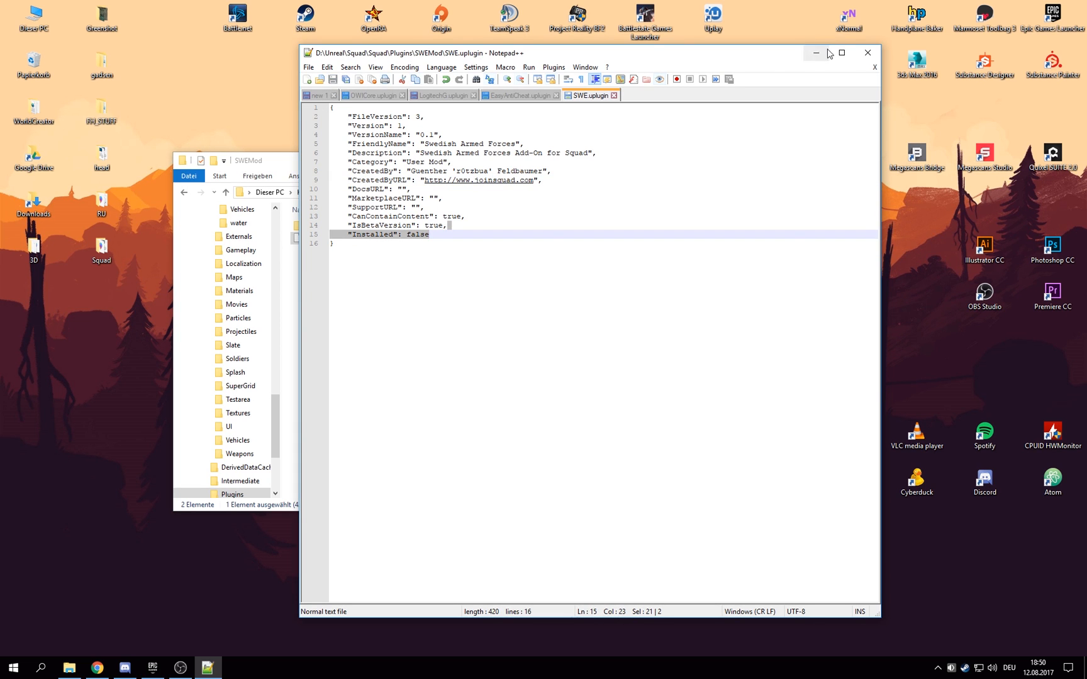
pyautogui.click(868, 58)
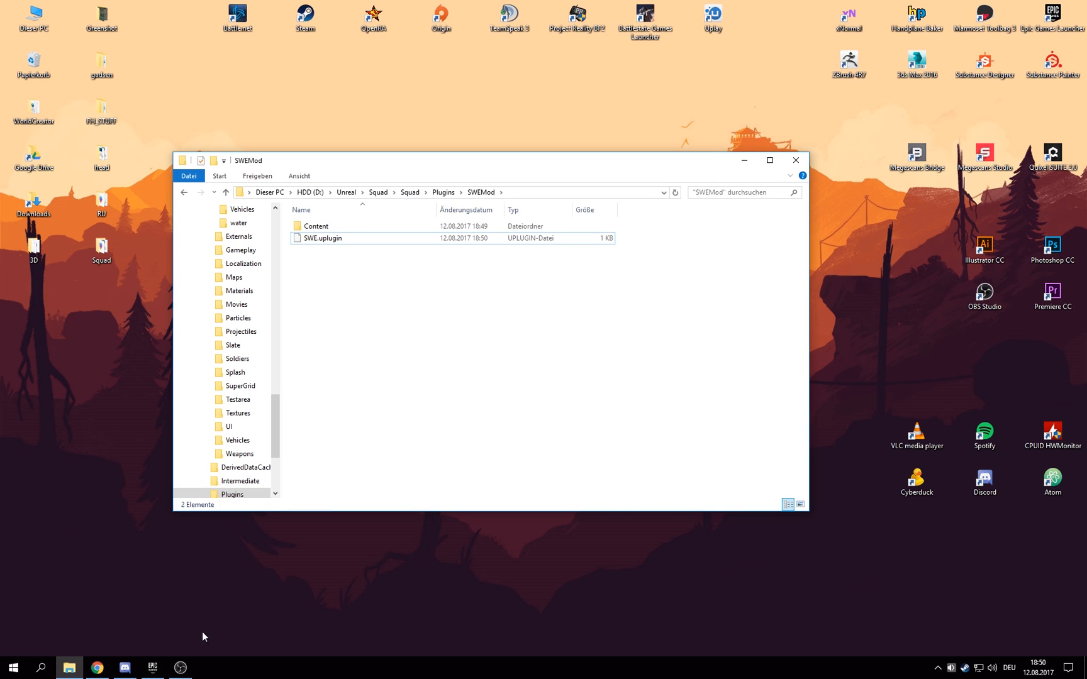
# Step: Switch to the Epic Games Launcher and launch the Squad Development Kit
pyautogui.click(153, 669)
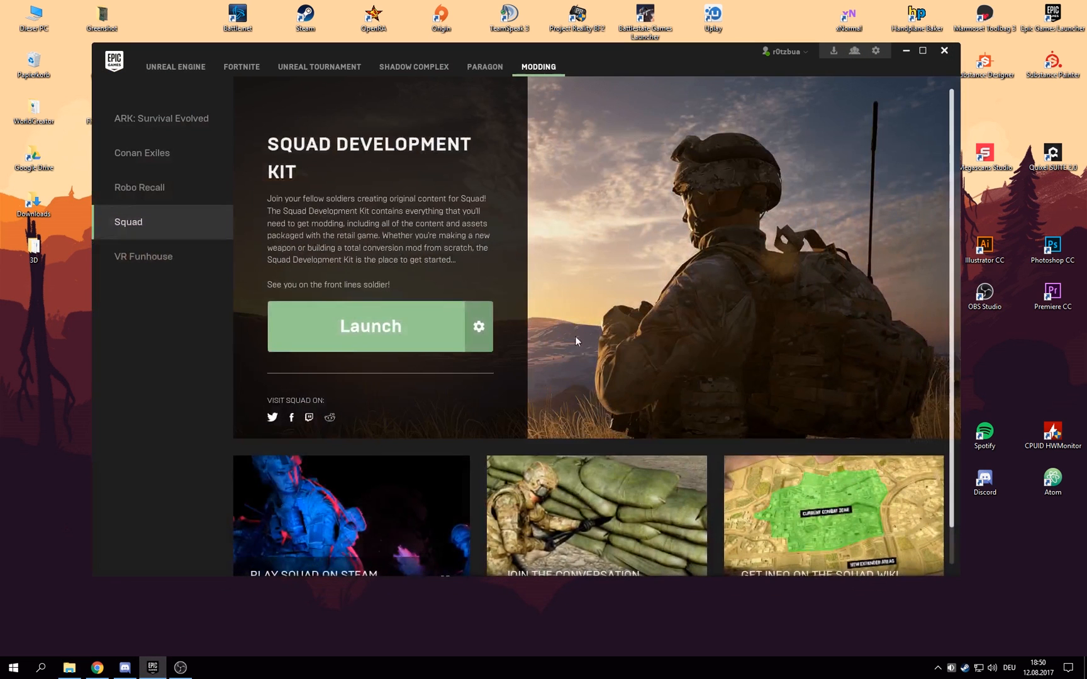
pyautogui.click(387, 323)
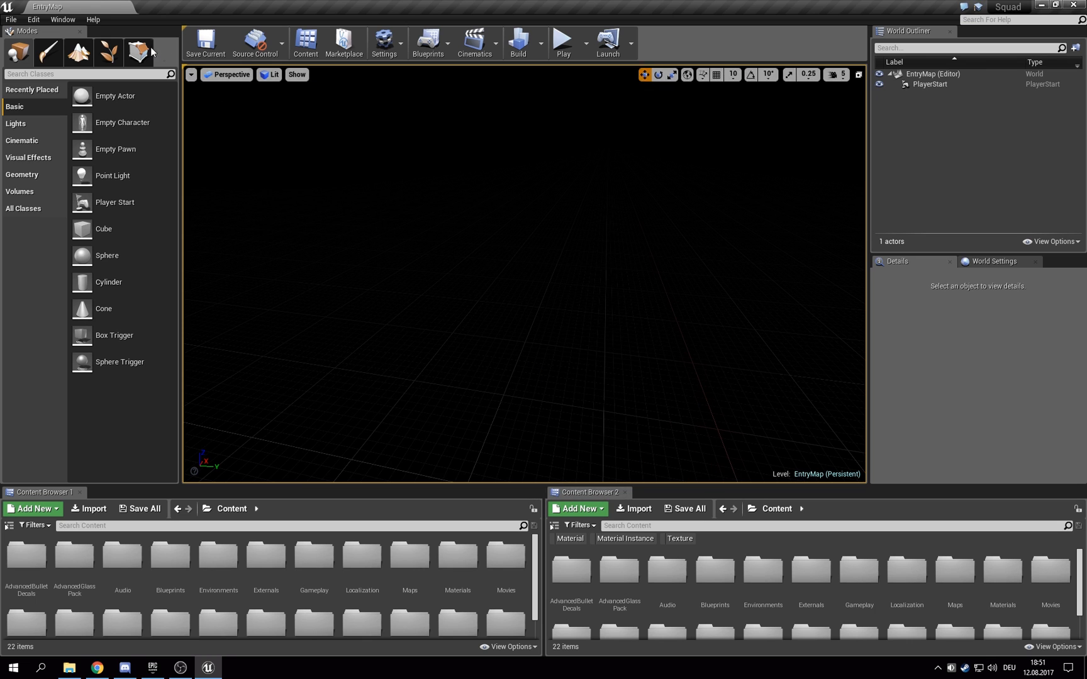
# Step: Check in the plugin manager's User Mod category that the Swedish Armed Forces plugin is enabled, then close the manager
pyautogui.click(33, 20)
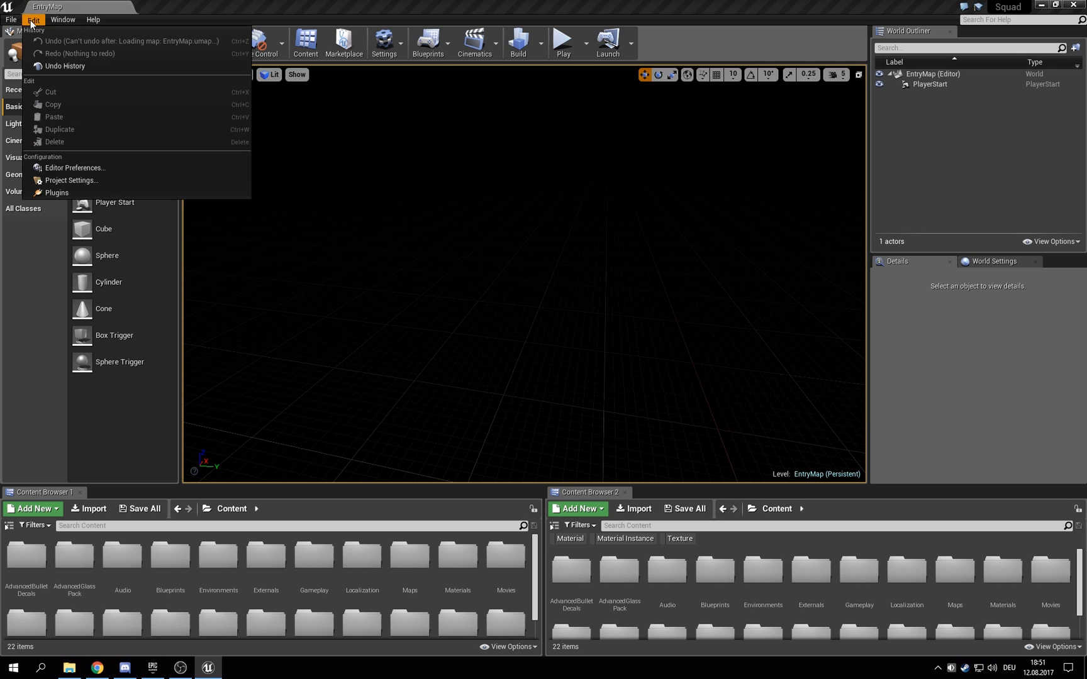
pyautogui.click(65, 193)
pyautogui.scroll(-5, 188, 330)
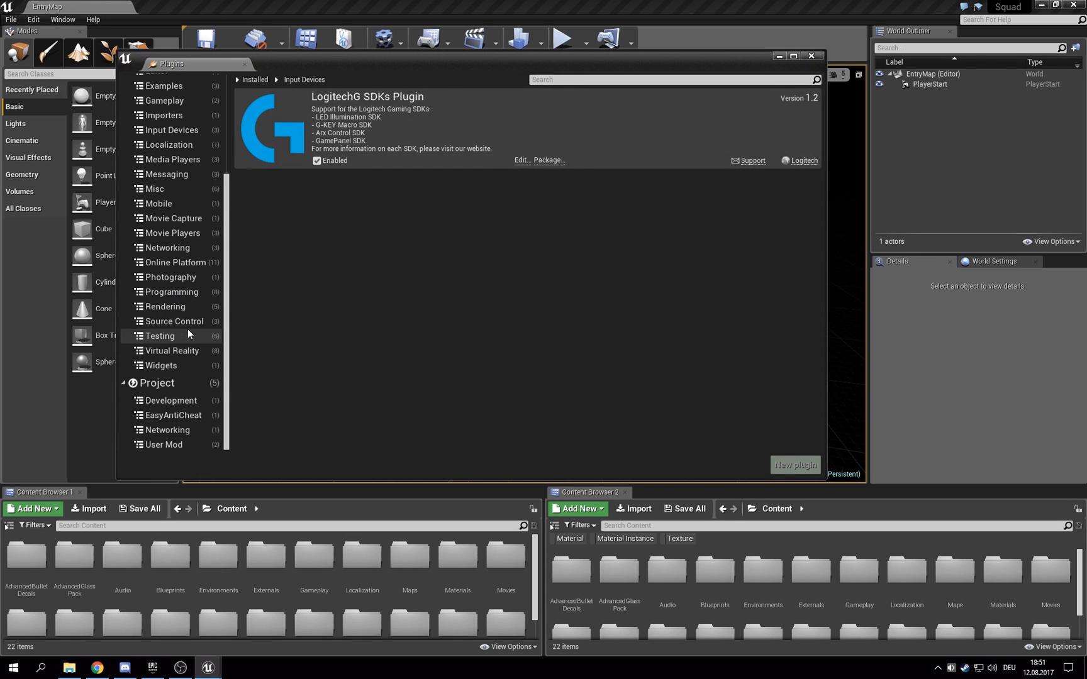
pyautogui.click(173, 444)
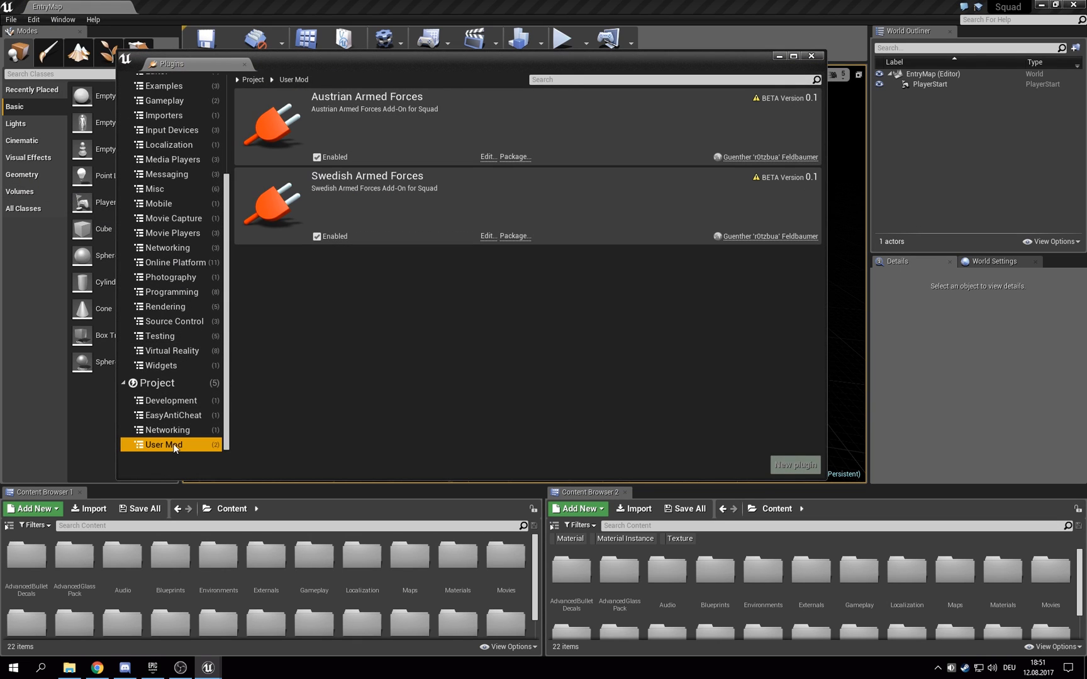
pyautogui.click(317, 237)
pyautogui.click(818, 58)
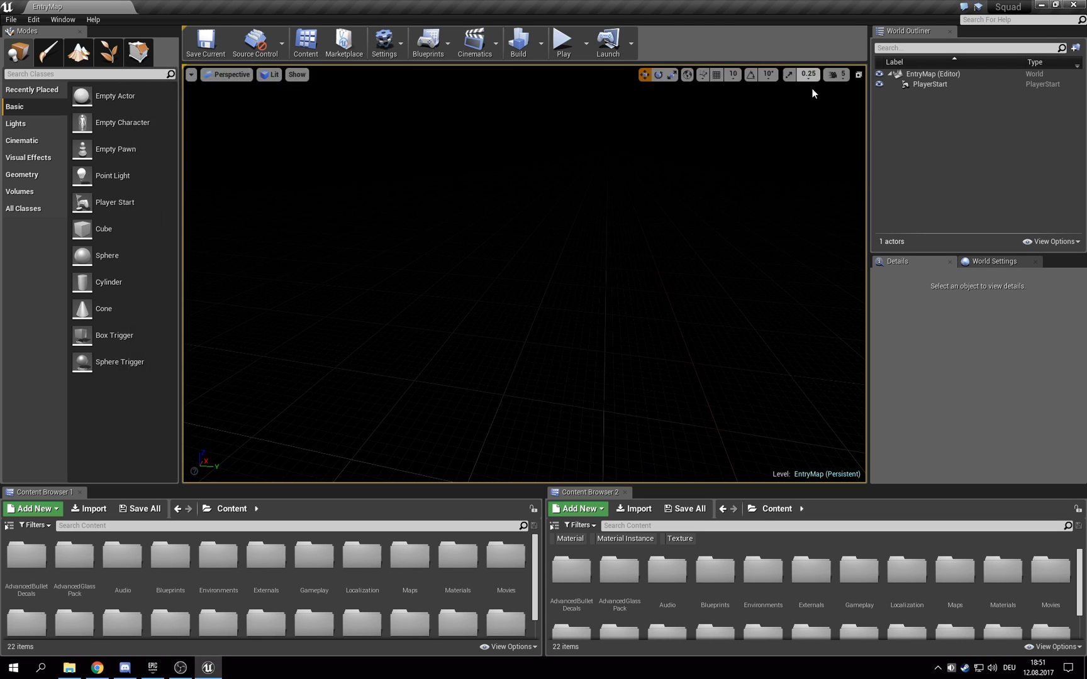
# Step: Check in Content Browser 1's view options that Show Plugin Content is enabled
pyautogui.click(510, 646)
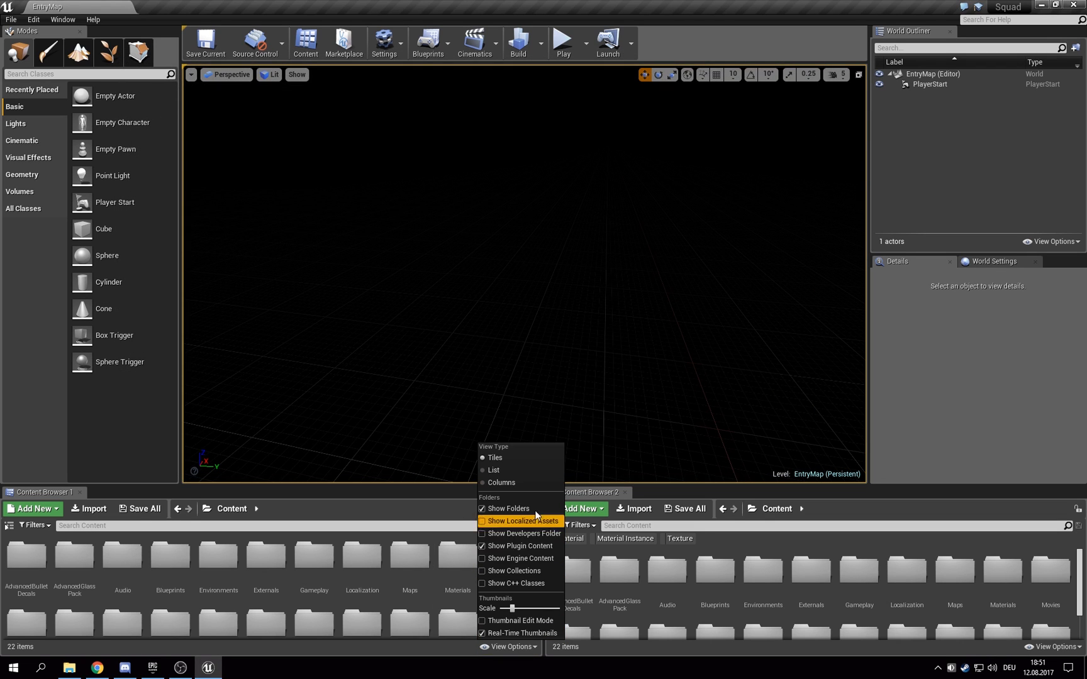
pyautogui.click(404, 653)
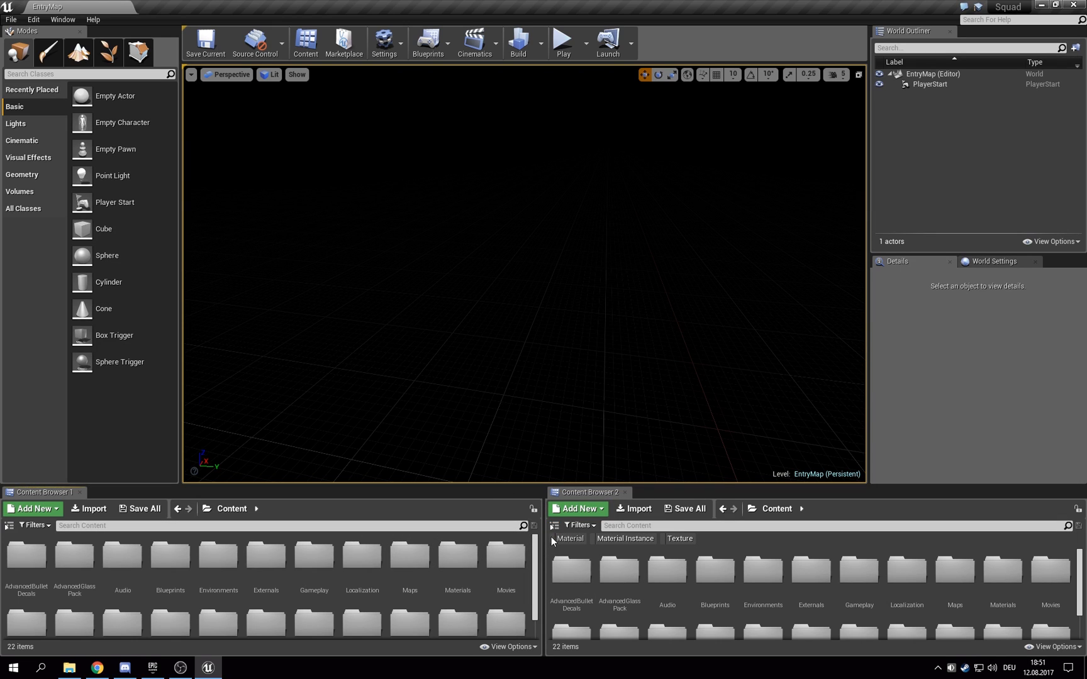
pyautogui.click(517, 647)
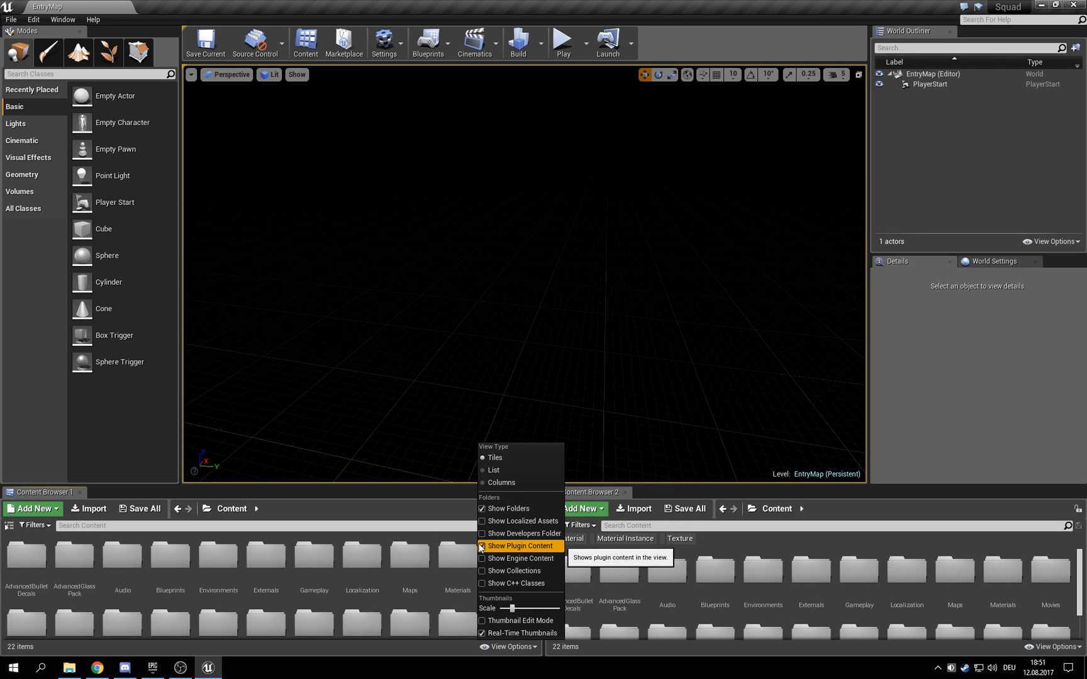
pyautogui.click(276, 504)
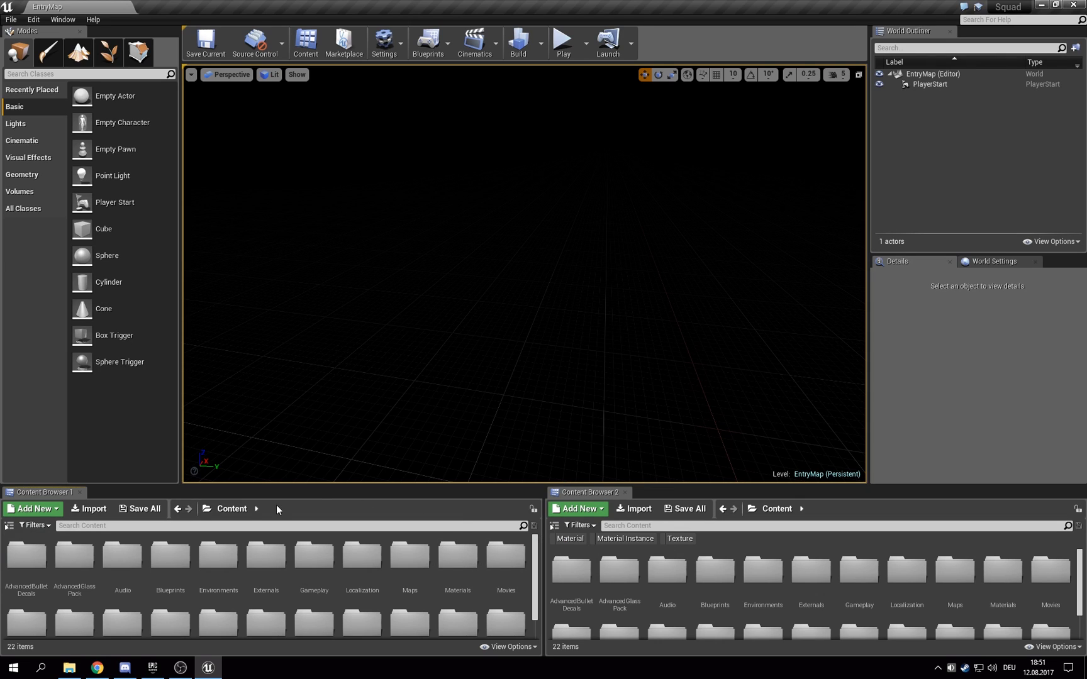
# Step: Navigate Content Browser 1 to the SWE Content folder
pyautogui.click(207, 508)
pyautogui.scroll(-3, 277, 434)
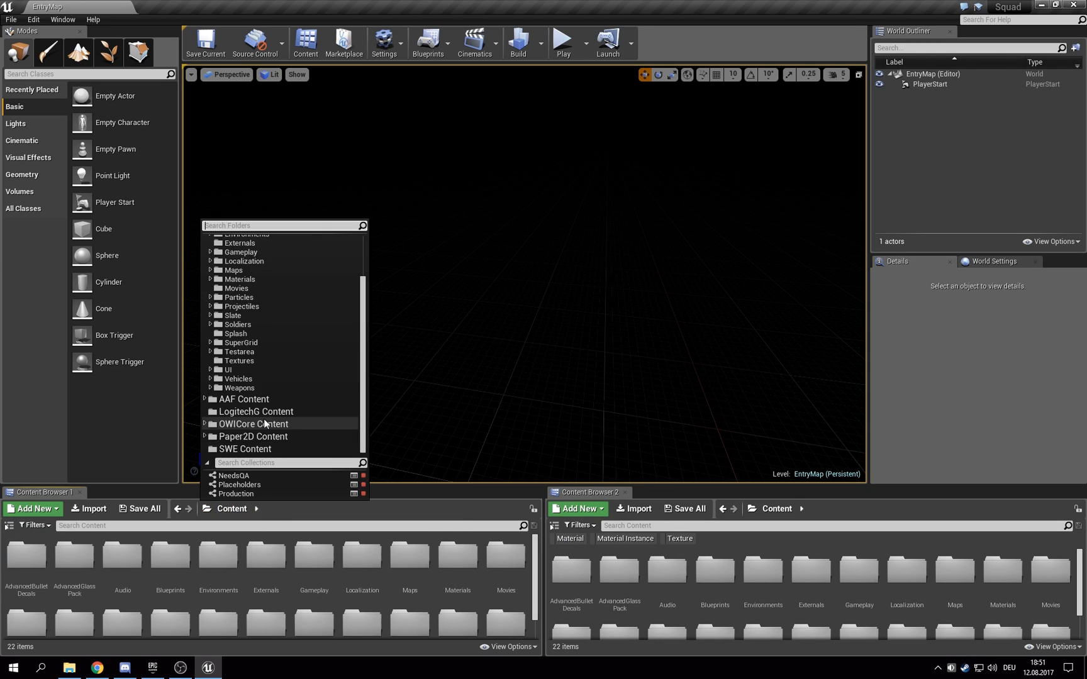
pyautogui.click(246, 448)
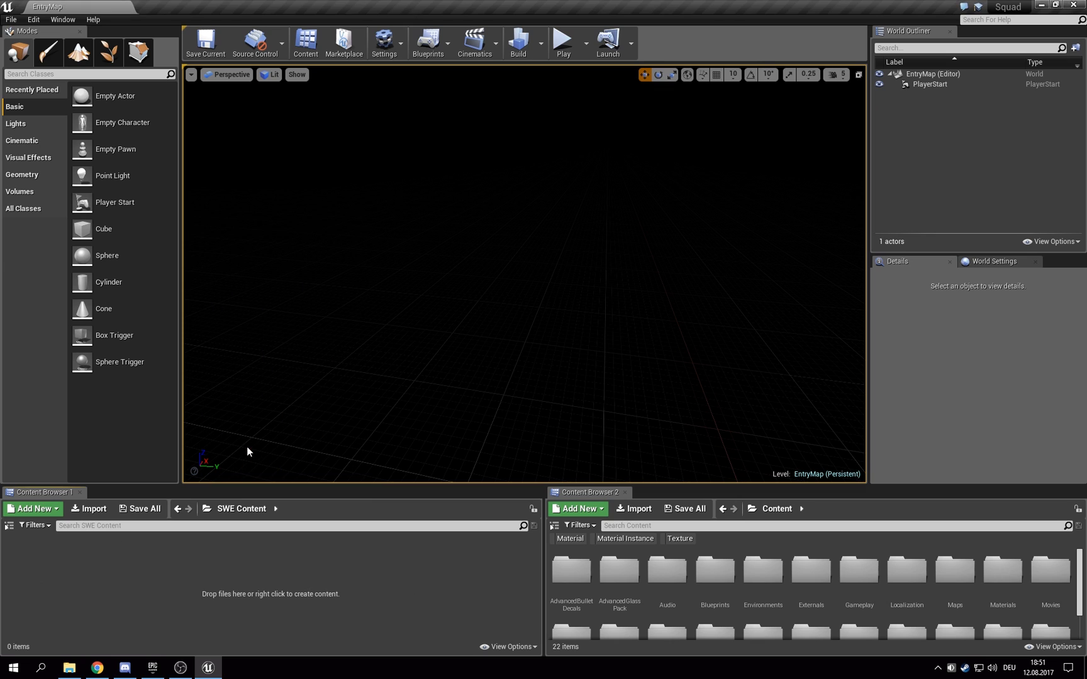
pyautogui.rightClick(114, 578)
pyautogui.click(105, 591)
pyautogui.rightClick(166, 582)
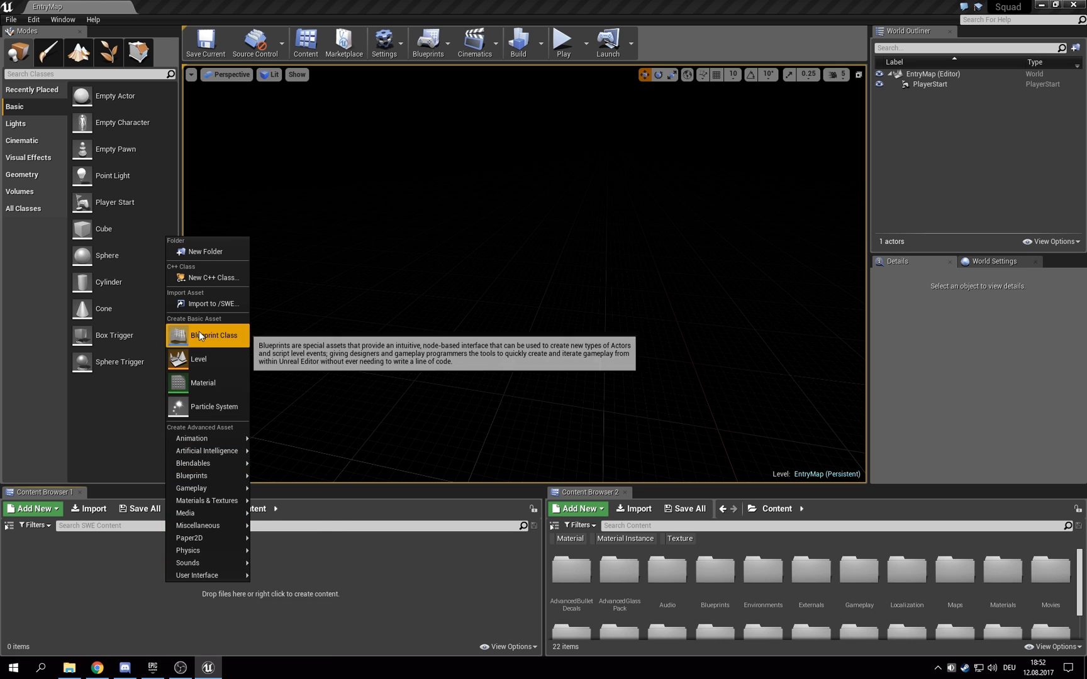
pyautogui.click(680, 562)
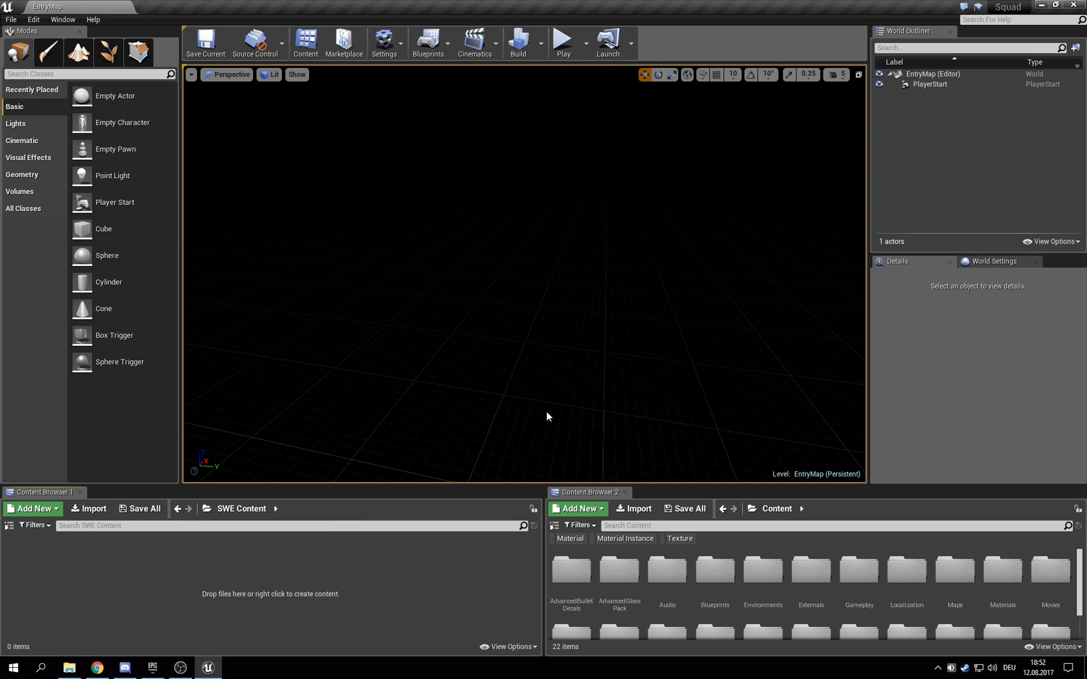
# Step: Enlarge the content browser area and open the Gameplay > Teams folder of the Squad content in Content Browser 2
pyautogui.scroll(-1, 846, 589)
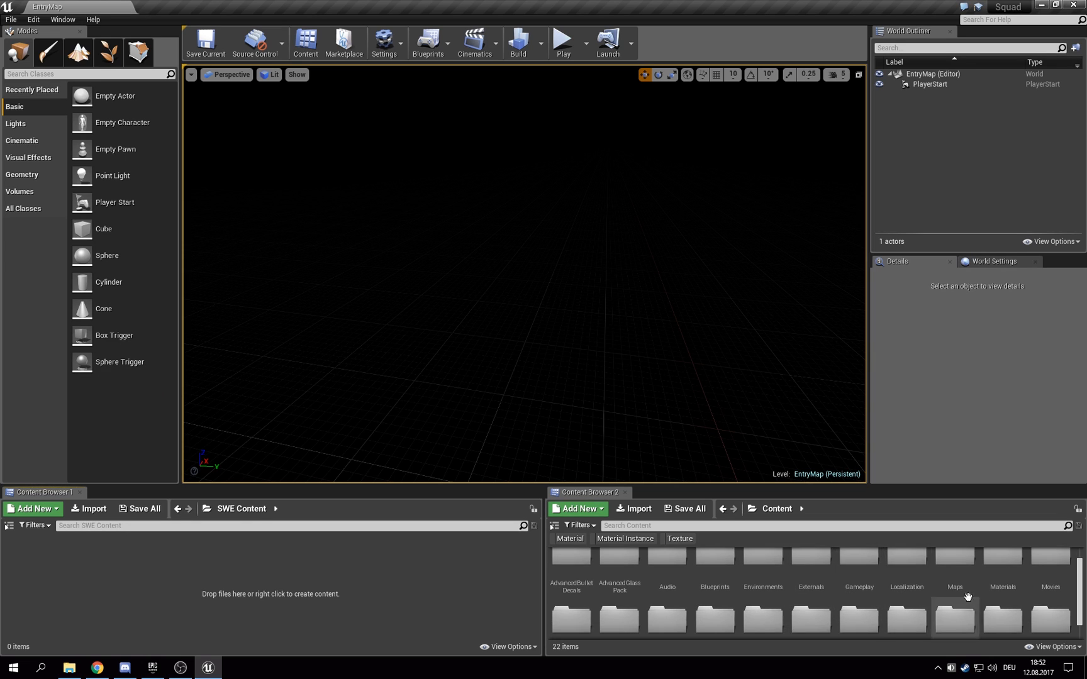
pyautogui.scroll(-1, 967, 596)
pyautogui.moveTo(587, 485); pyautogui.dragTo(587, 398)
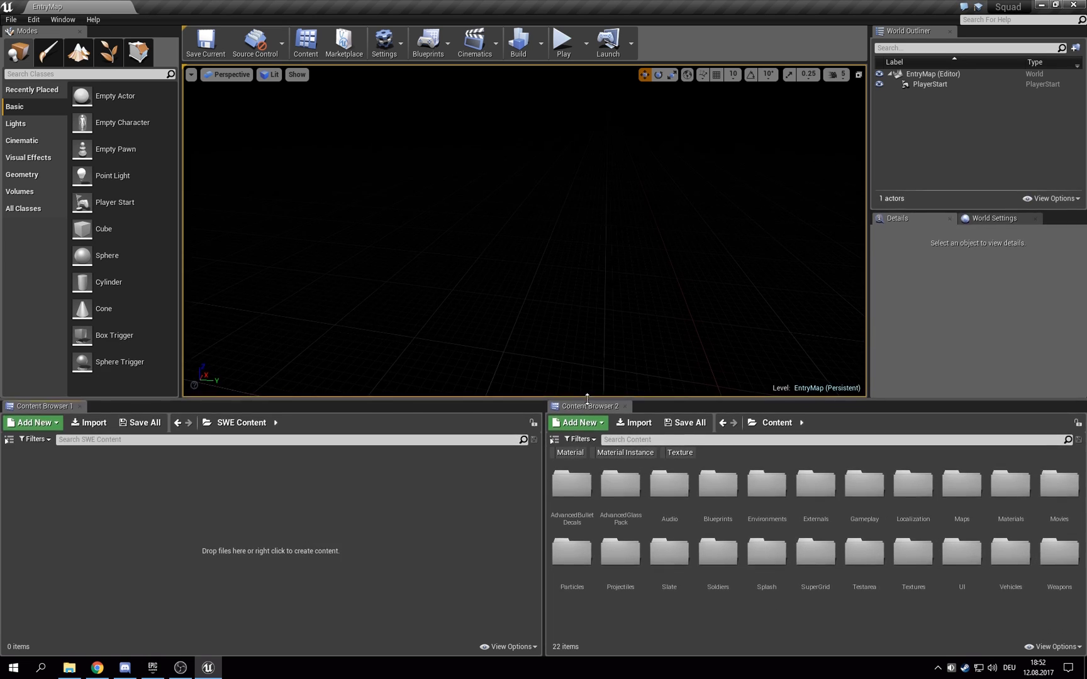
pyautogui.doubleClick(859, 503)
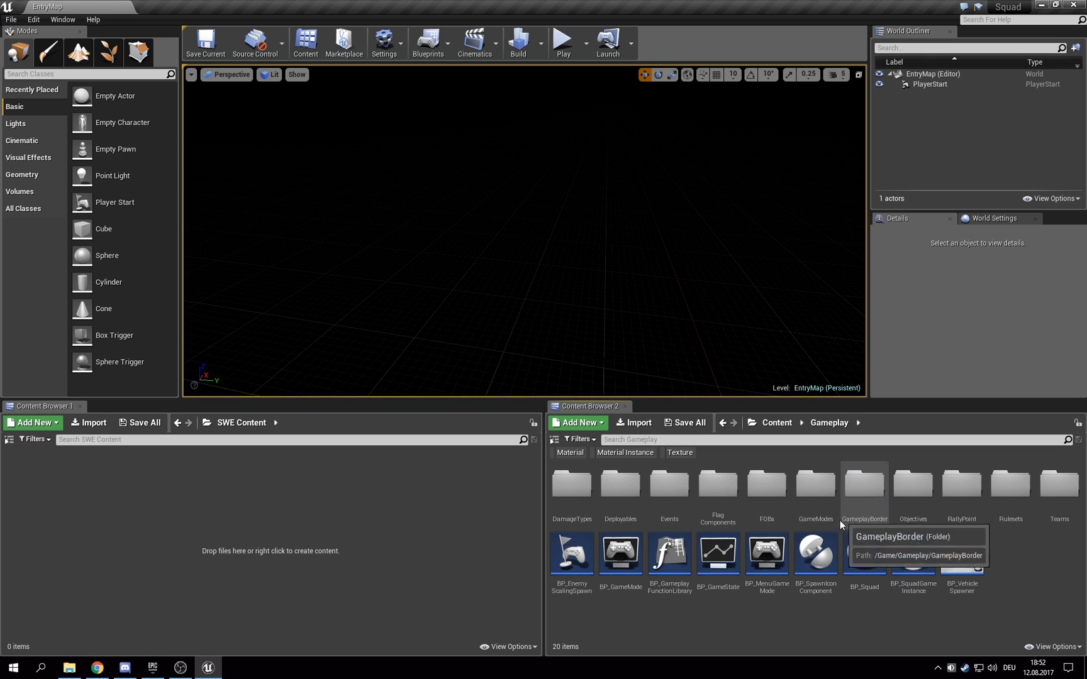
pyautogui.doubleClick(1060, 518)
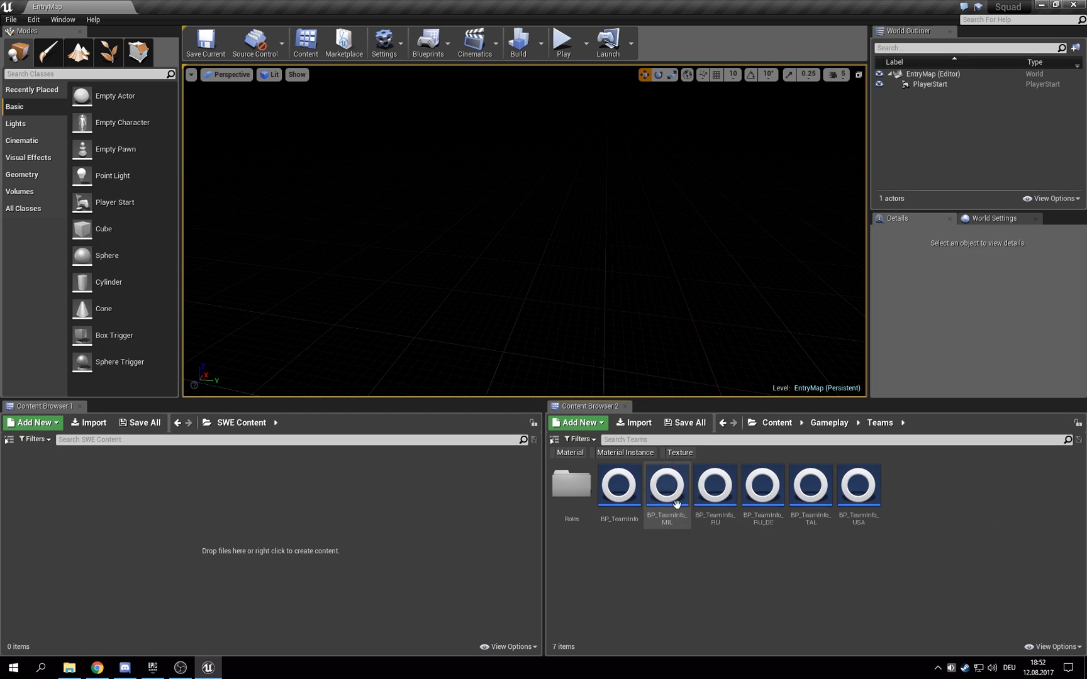
pyautogui.moveTo(681, 503)
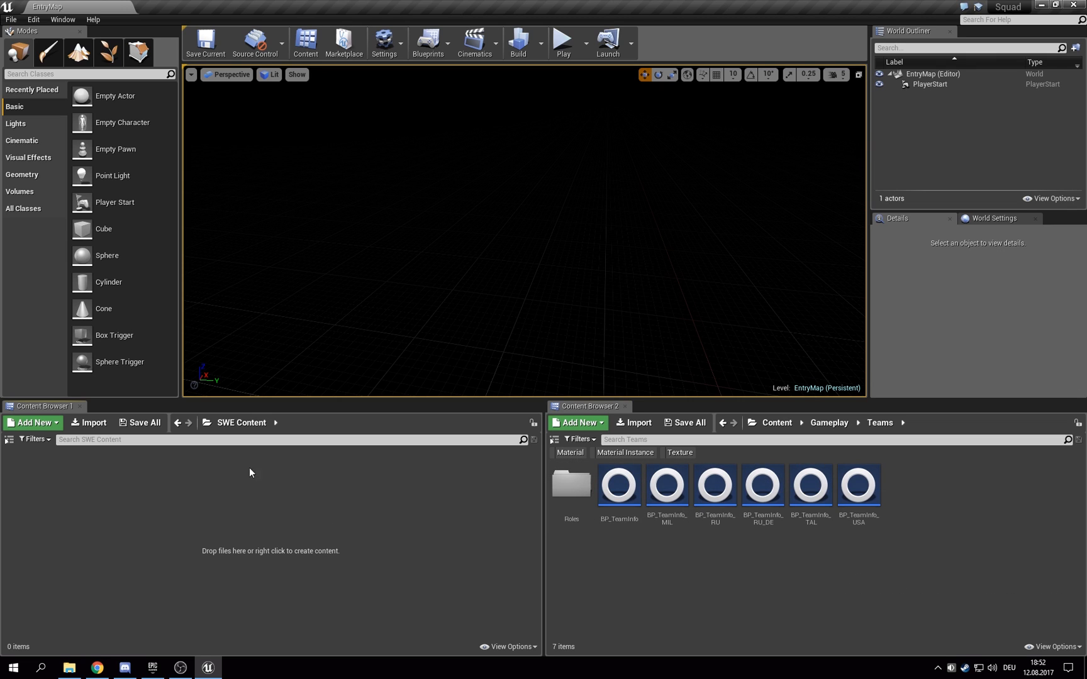
# Step: Create a new folder named Gameplay in SWE Content
pyautogui.rightClick(200, 501)
pyautogui.click(243, 175)
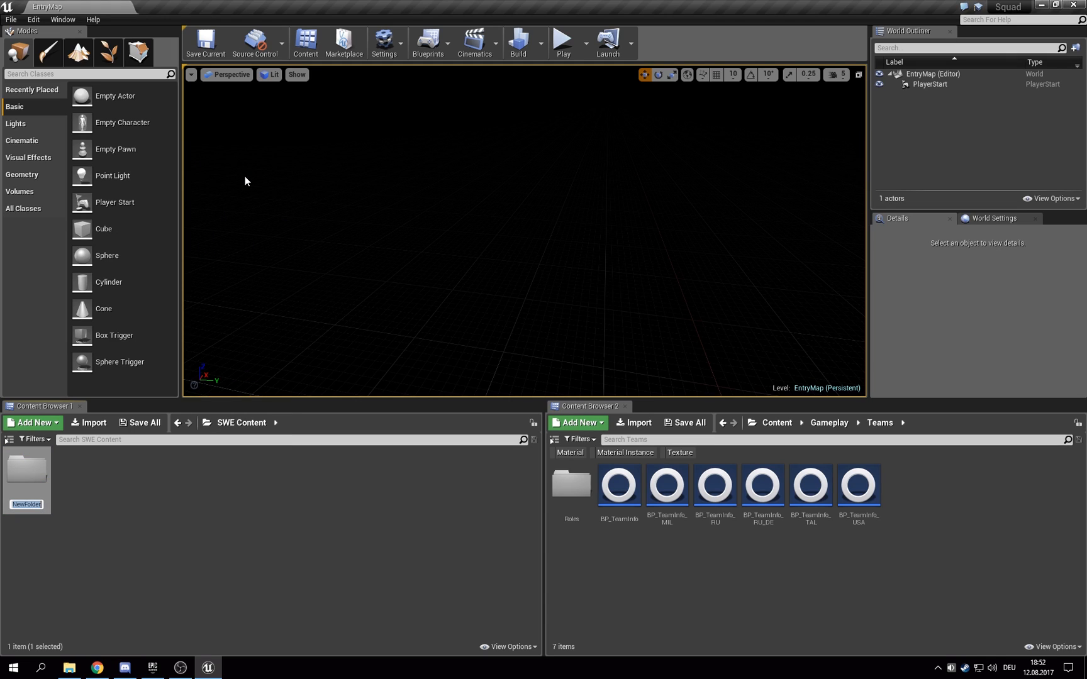
pyautogui.write('Gameplay')
pyautogui.press('Return')
# Step: Create a new folder named Teams inside SWE Content's Gameplay folder
pyautogui.doubleClick(44, 473)
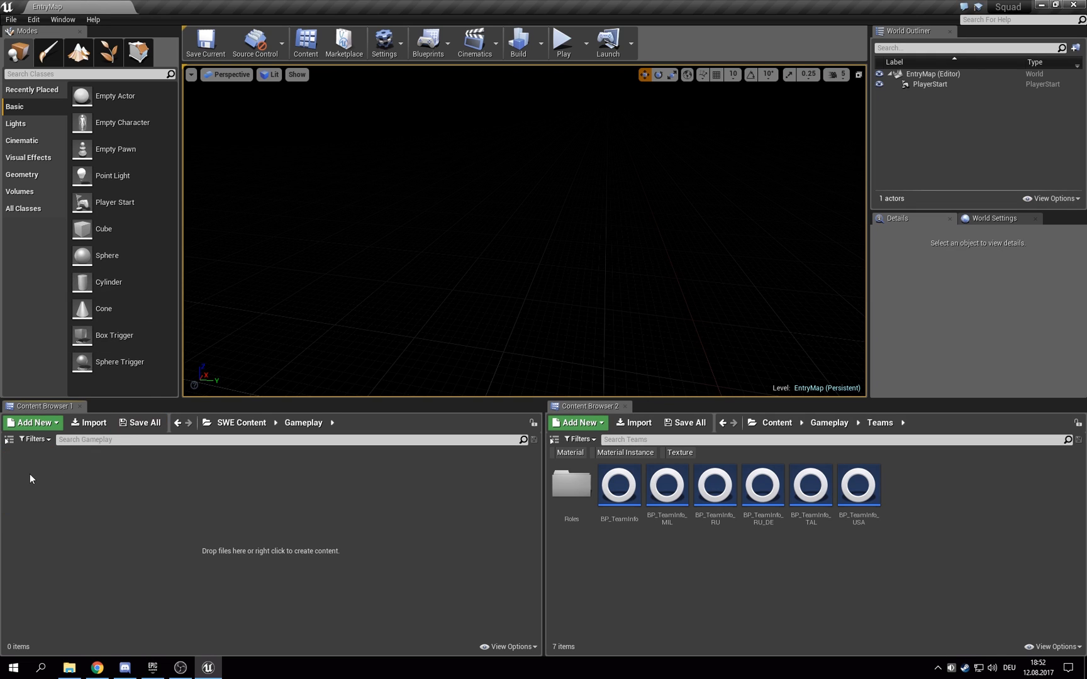
pyautogui.rightClick(95, 487)
pyautogui.click(145, 157)
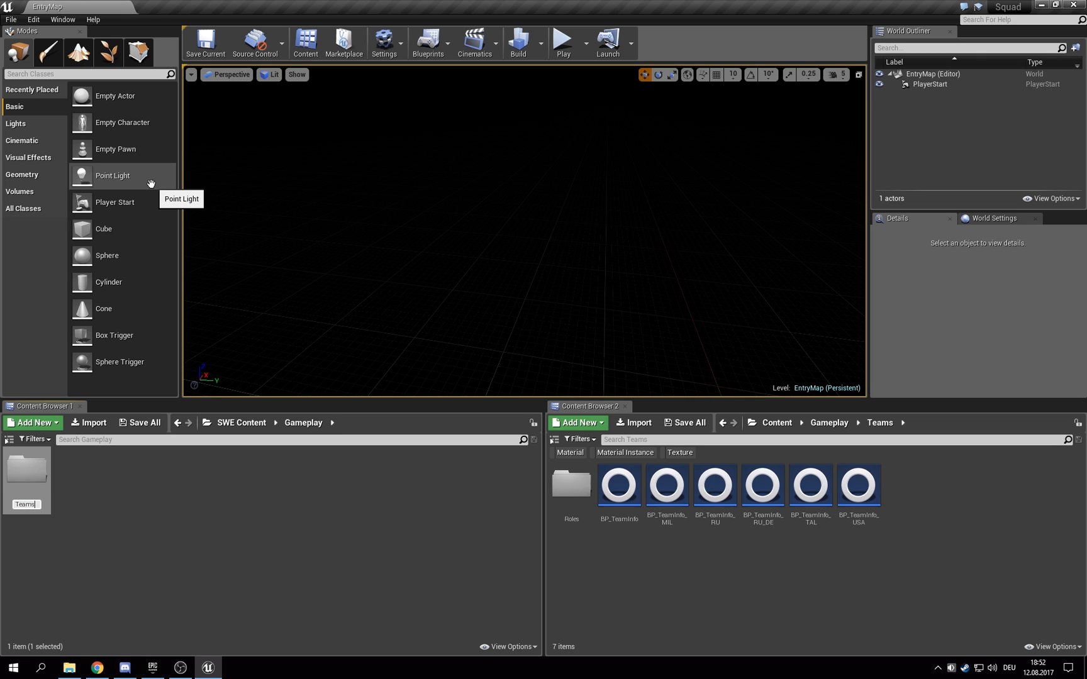
pyautogui.write('Teams')
pyautogui.press('Return')
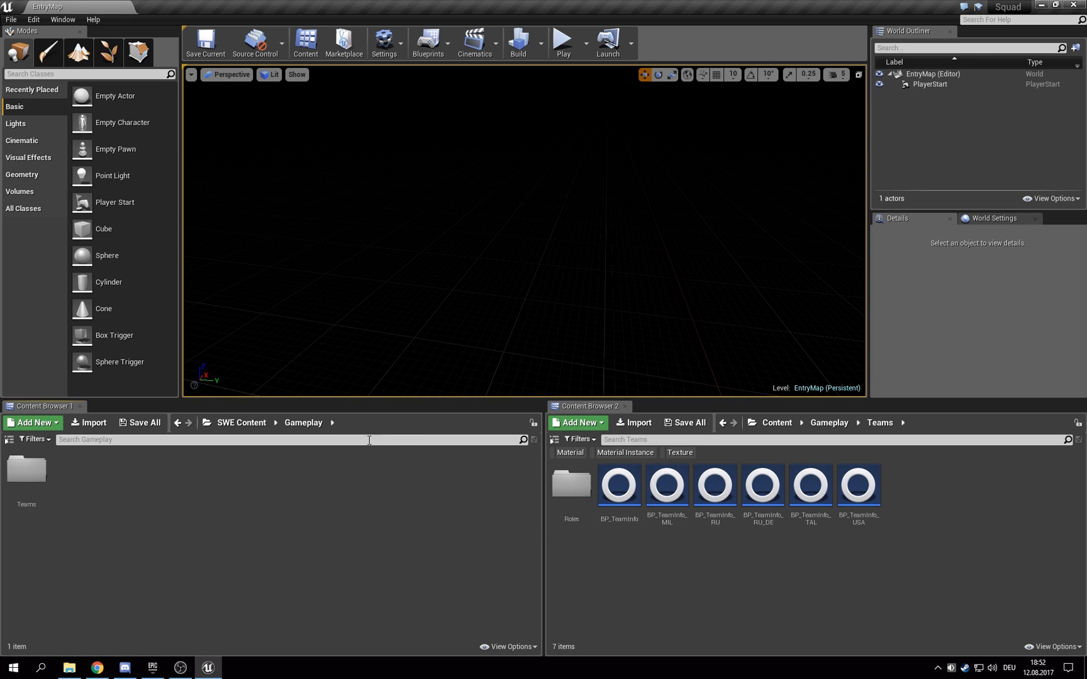
# Step: Create a child Blueprint class of BP_TeamInfo and name it BP_TeamInfo_SWE
pyautogui.moveTo(620, 487)
pyautogui.mouseDown()
pyautogui.moveTo(208, 544)
pyautogui.moveTo(188, 528)
pyautogui.moveTo(620, 489)
pyautogui.mouseUp()
pyautogui.rightClick(623, 485)
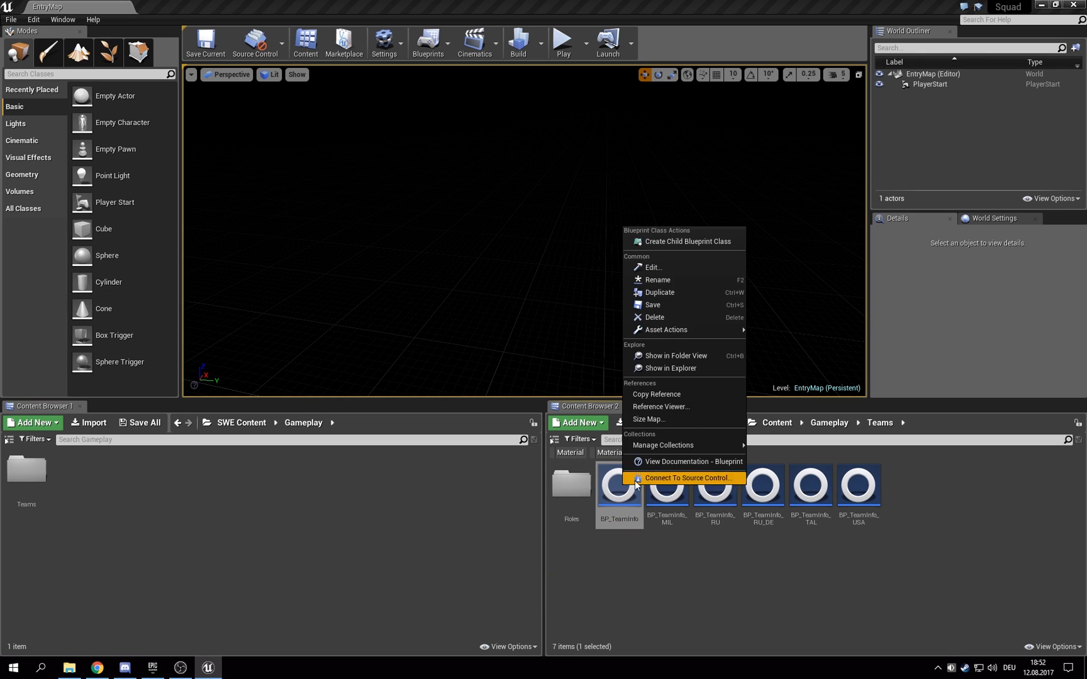
pyautogui.click(715, 244)
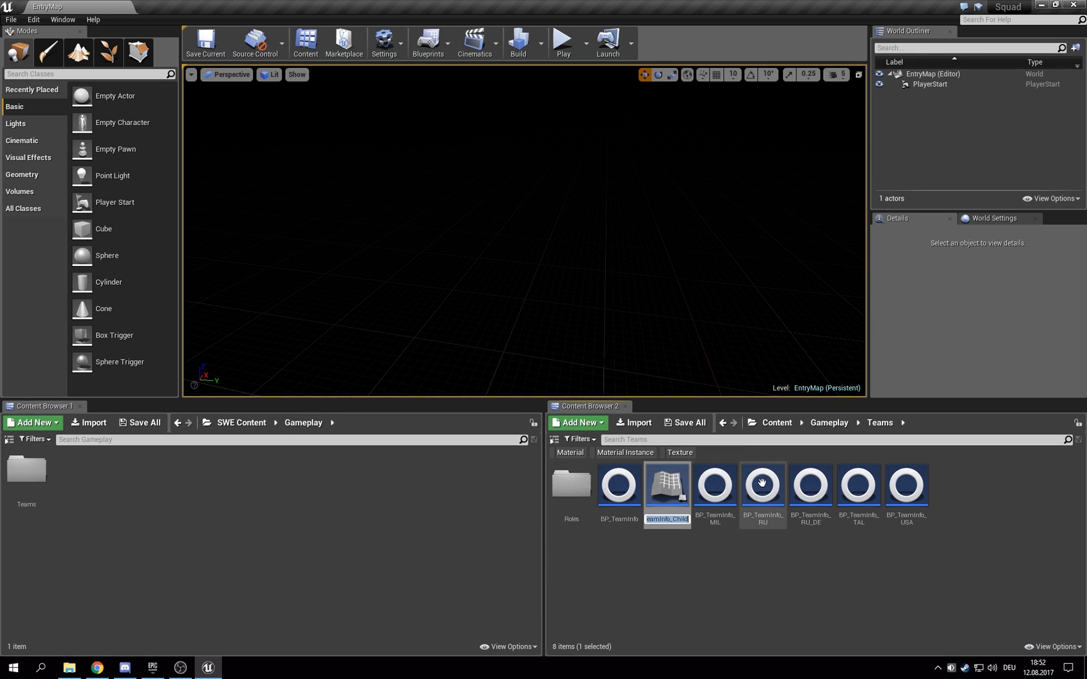
pyautogui.press('End')
pyautogui.write('SWE')
pyautogui.press('Return')
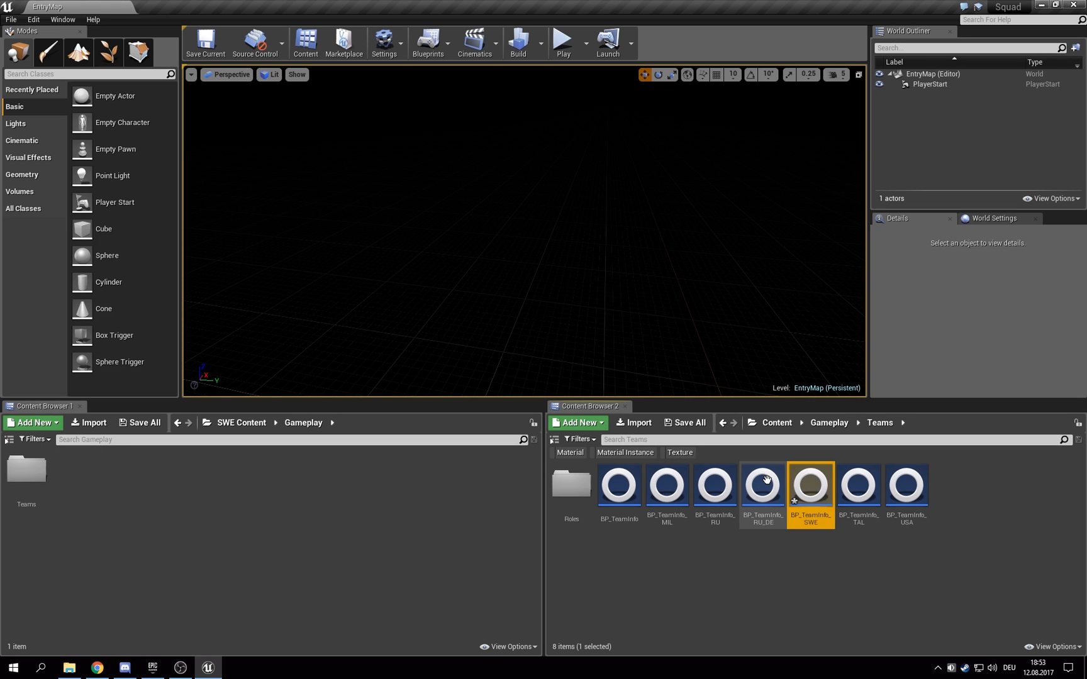
# Step: Move BP_TeamInfo_SWE into SWE Content's Teams folder and open it there for editing
pyautogui.moveTo(820, 496); pyautogui.dragTo(40, 473)
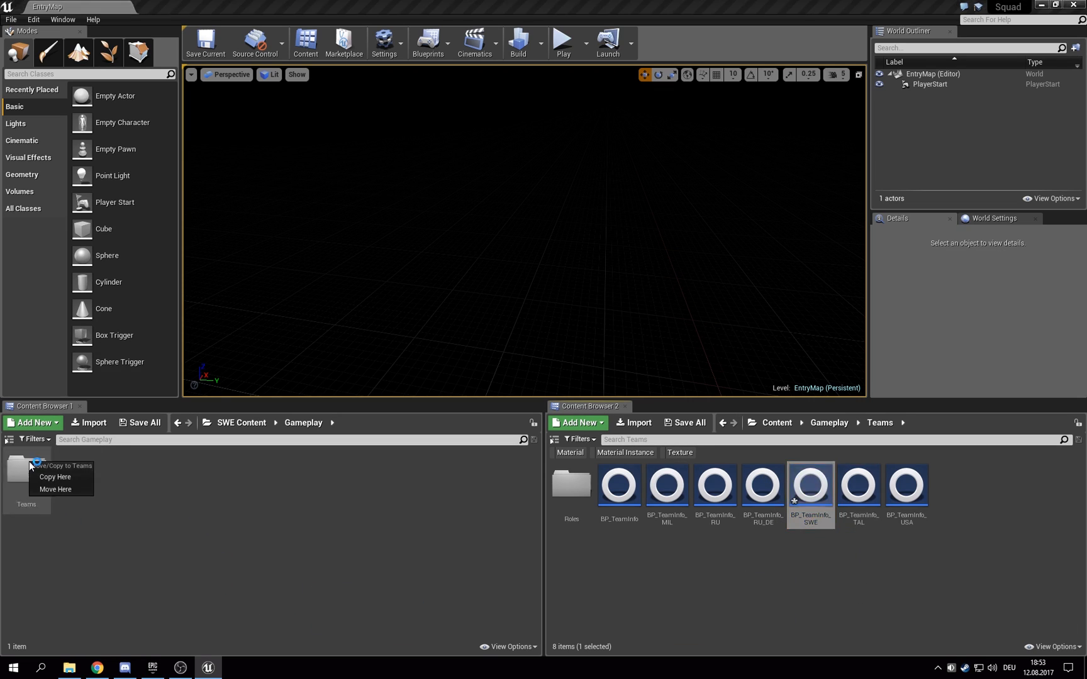
pyautogui.click(64, 489)
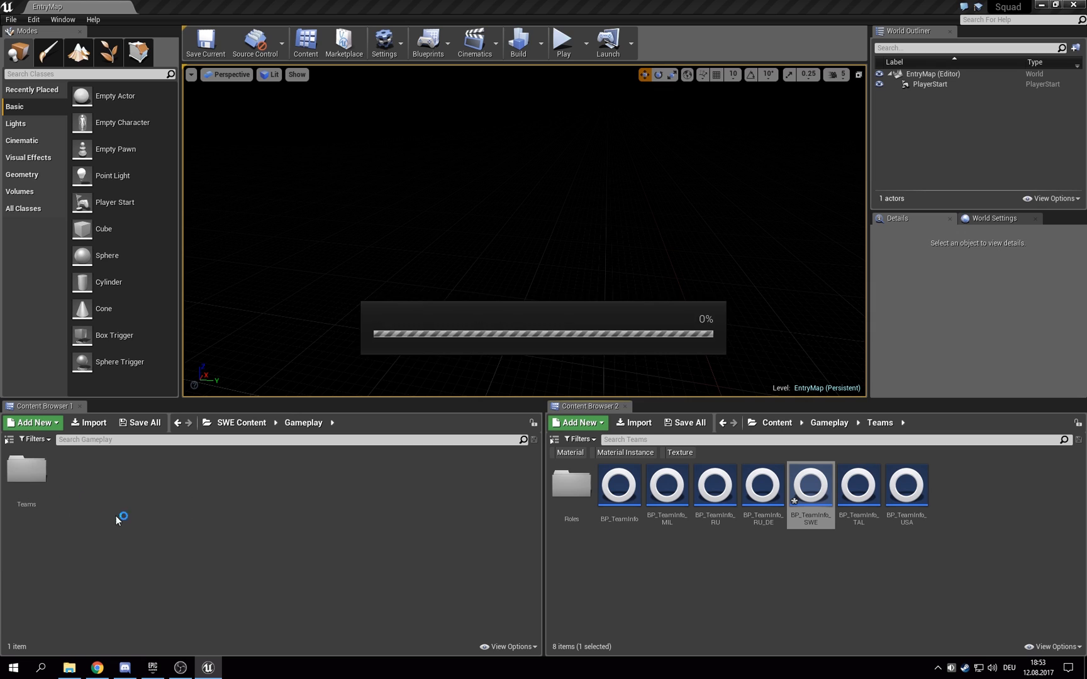
pyautogui.doubleClick(27, 470)
pyautogui.click(11, 471)
pyautogui.doubleClick(11, 470)
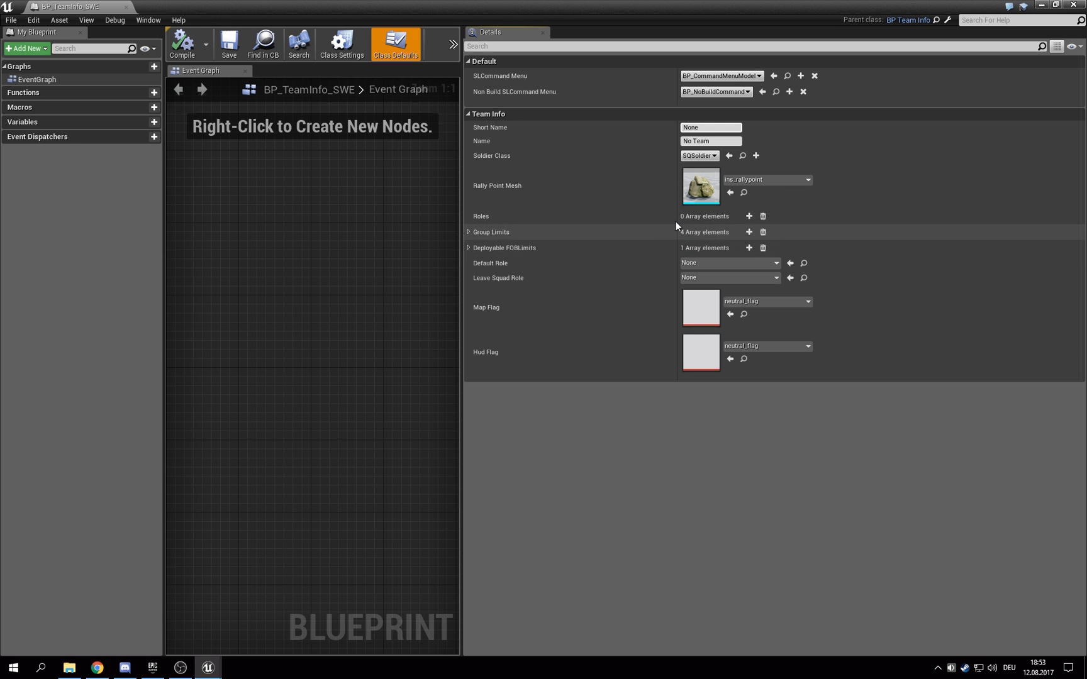
# Step: Examine the Group Limits and Deployable FOBLimits entries in the class defaults of BP_TeamInfo_SWE
pyautogui.click(468, 233)
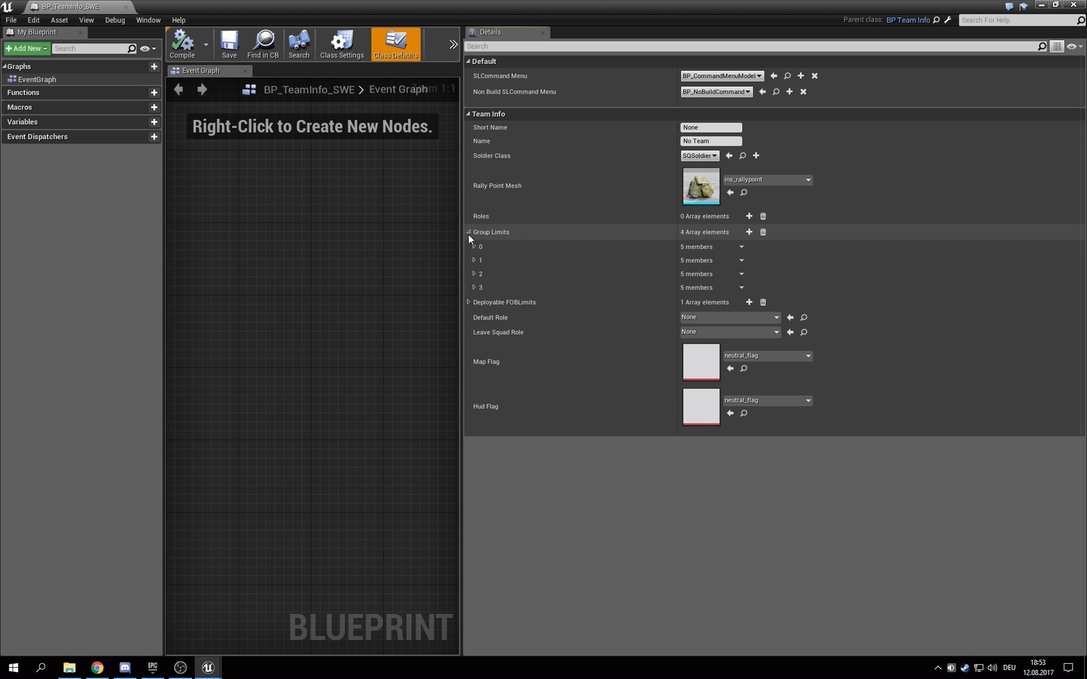
pyautogui.click(468, 233)
pyautogui.click(468, 247)
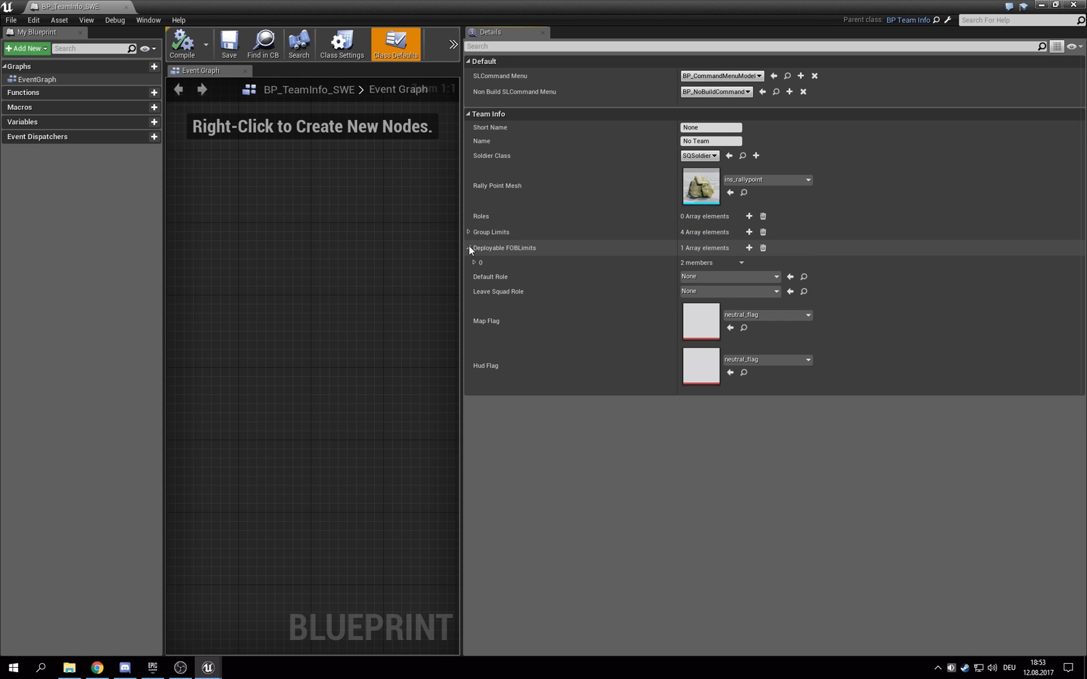
pyautogui.click(469, 248)
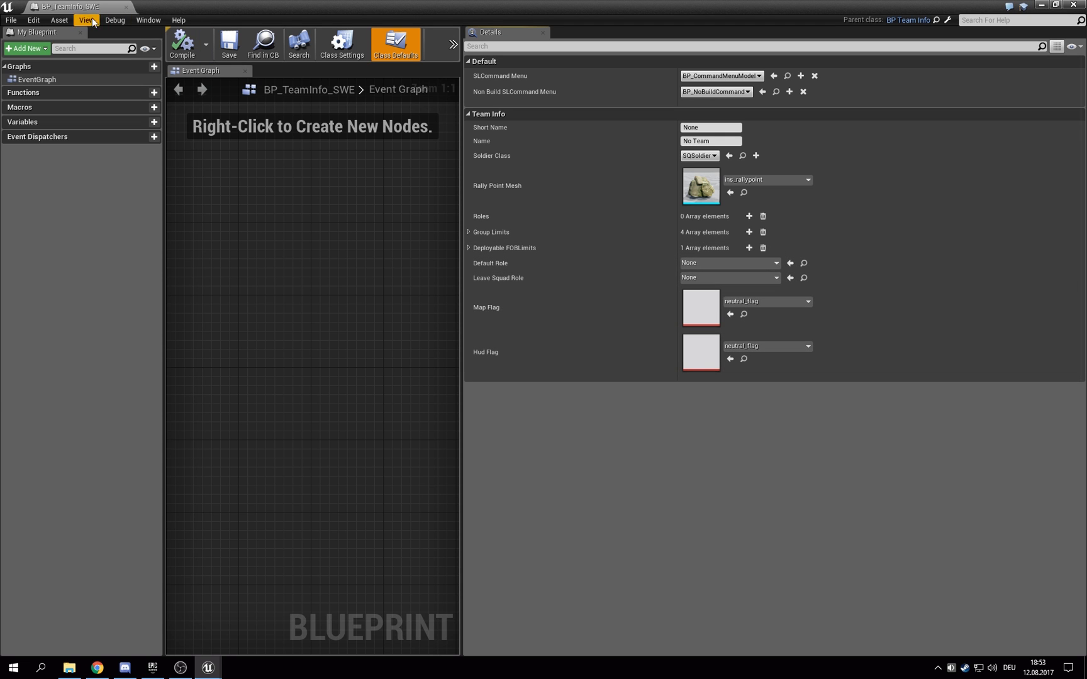
# Step: Dock the BP_TeamInfo_SWE editor beside EntryMap, and open BP_TeamInfo_USA from the original Teams folder as a reference
pyautogui.moveTo(94, 7); pyautogui.dragTo(174, 10)
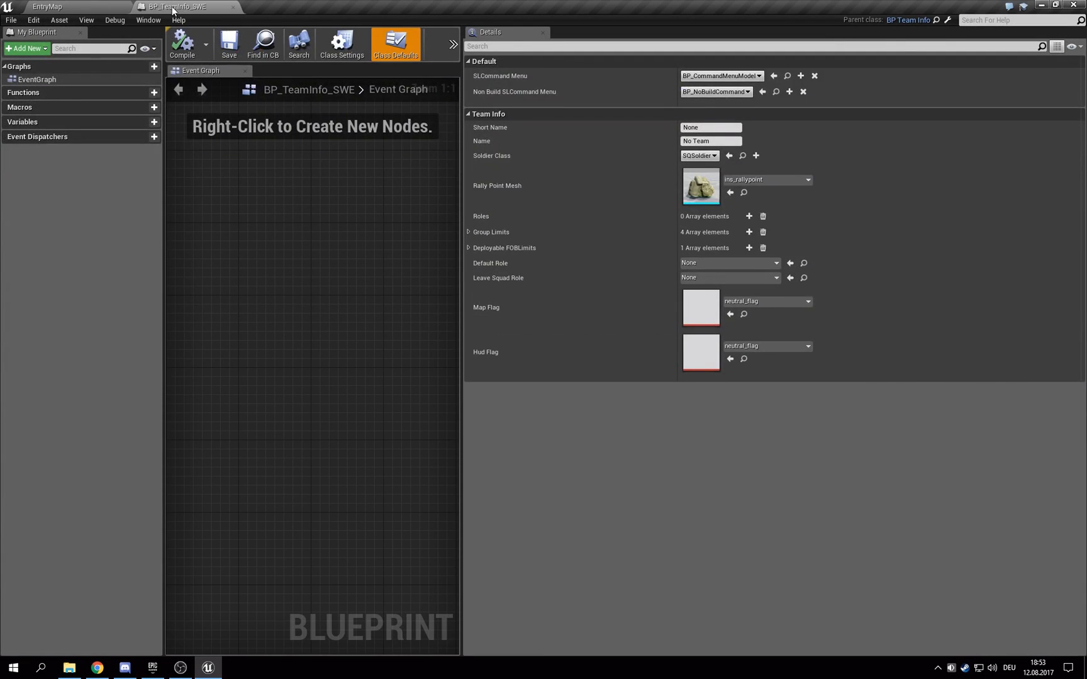
pyautogui.click(110, 7)
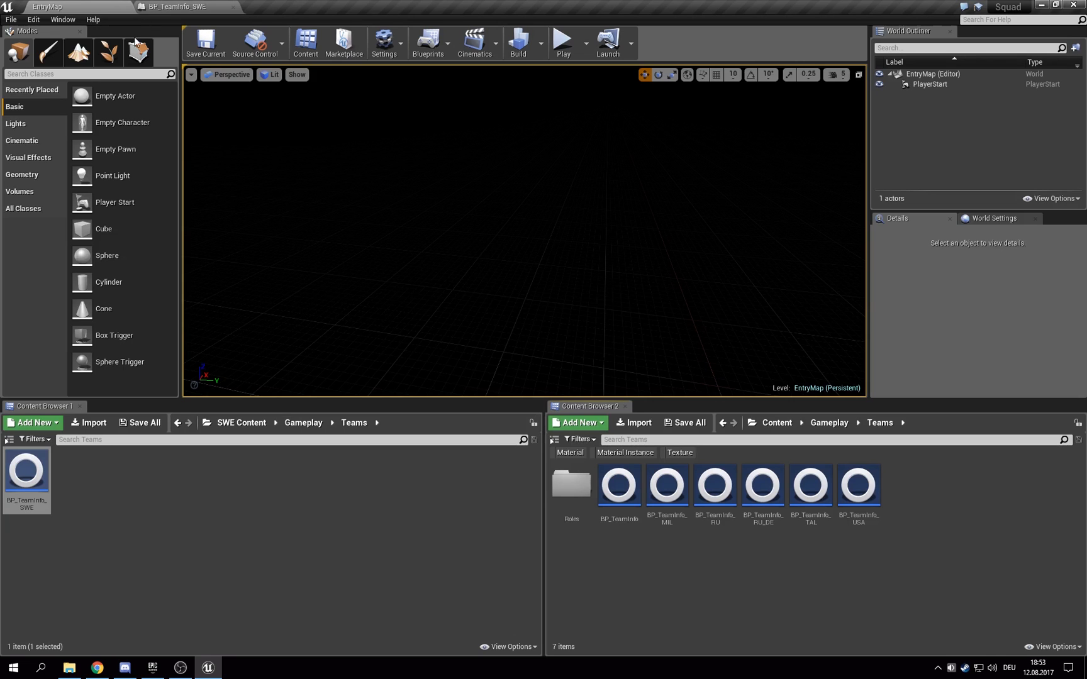
pyautogui.doubleClick(862, 500)
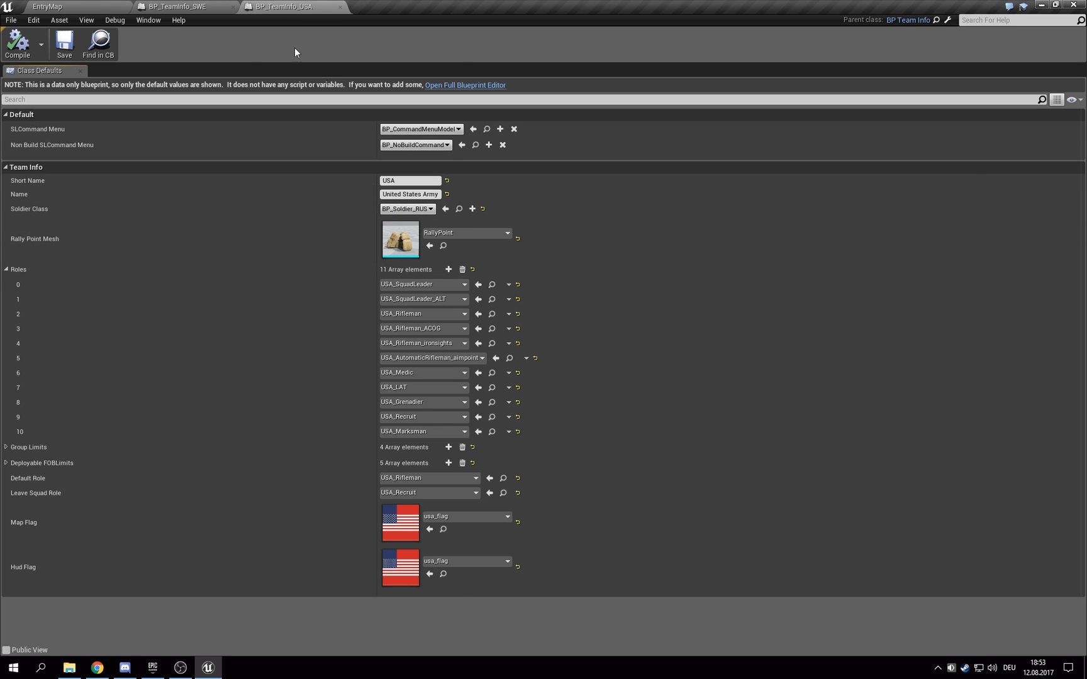
# Step: Return to BP_TeamInfo_SWE and set the team's Short Name to SWE
pyautogui.click(214, 5)
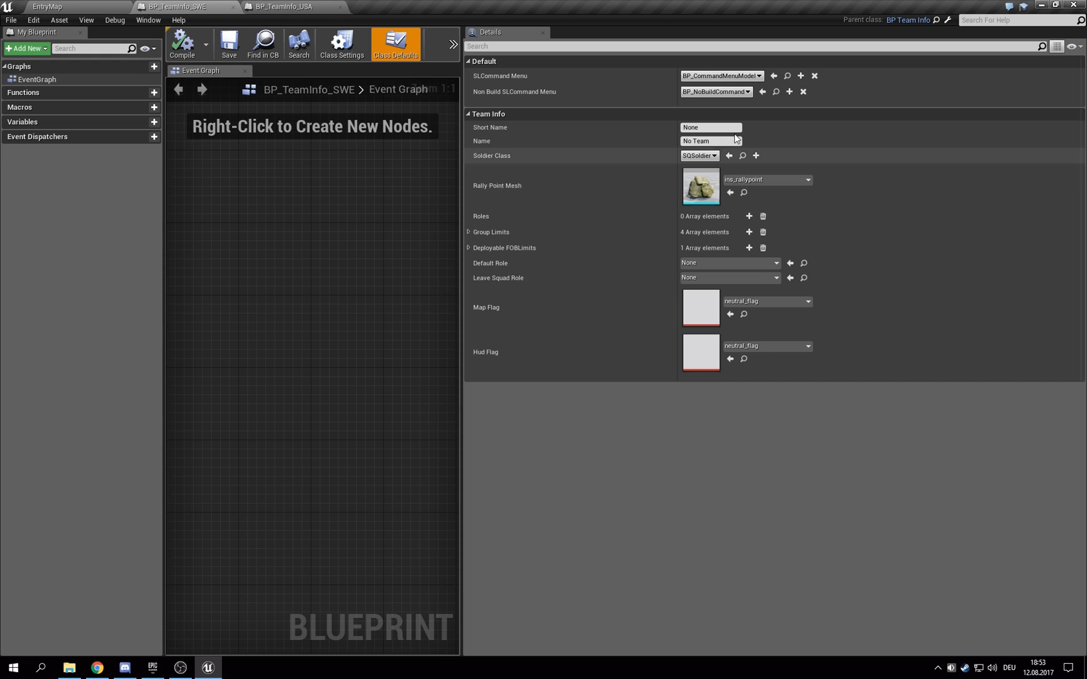
pyautogui.click(705, 129)
pyautogui.write('SWE')
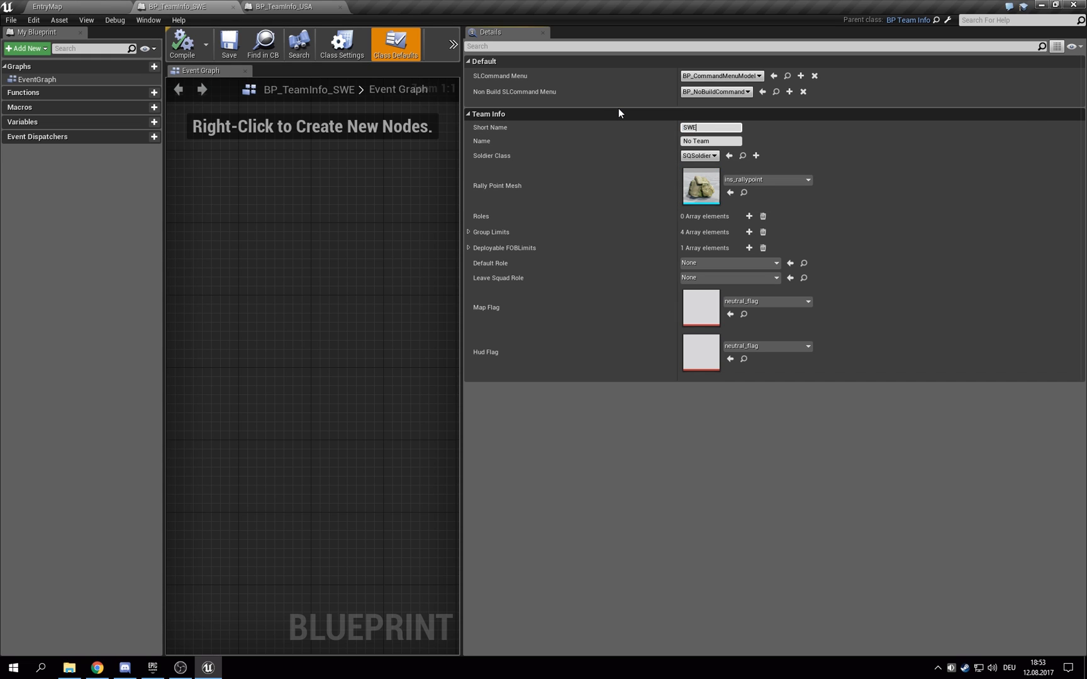
# Step: Set the team's Name to Swedish Armed Forces in BP_TeamInfo_SWE, checking the naming style in BP_TeamInfo_USA
pyautogui.press('Tab')
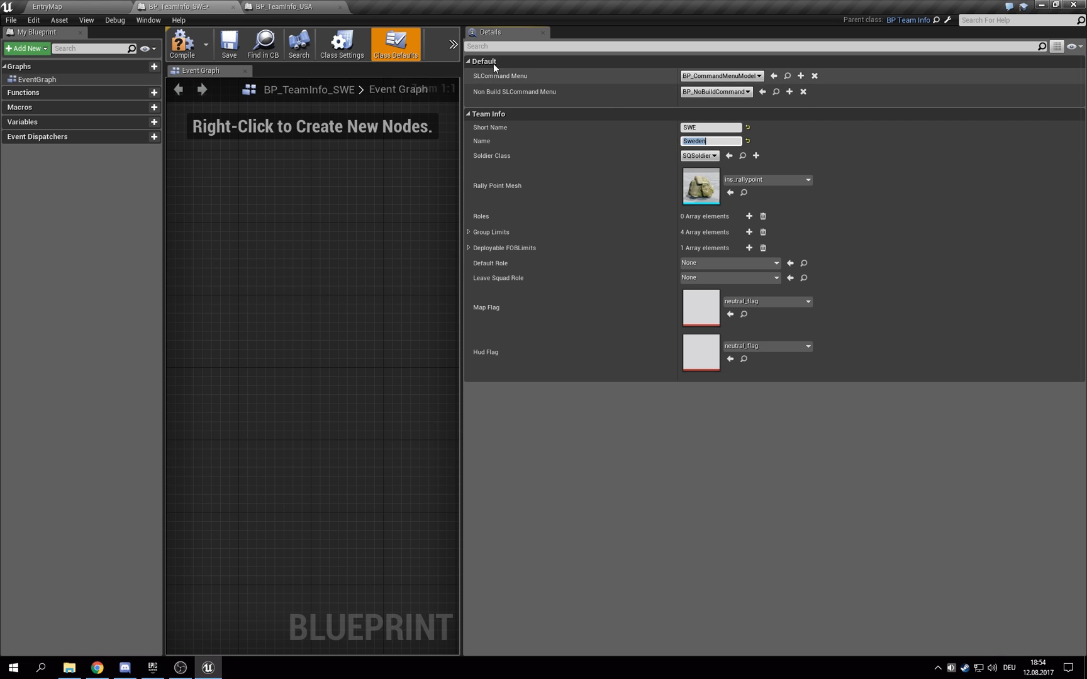
pyautogui.click(284, 7)
pyautogui.click(165, 7)
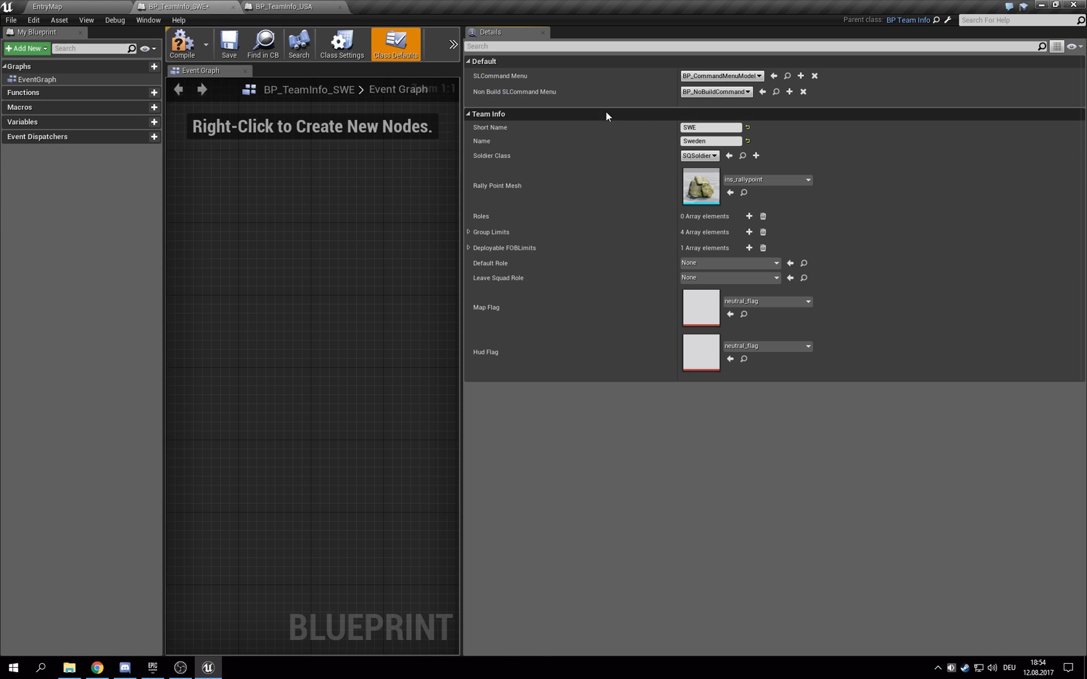
pyautogui.click(725, 141)
pyautogui.write('Sweden')
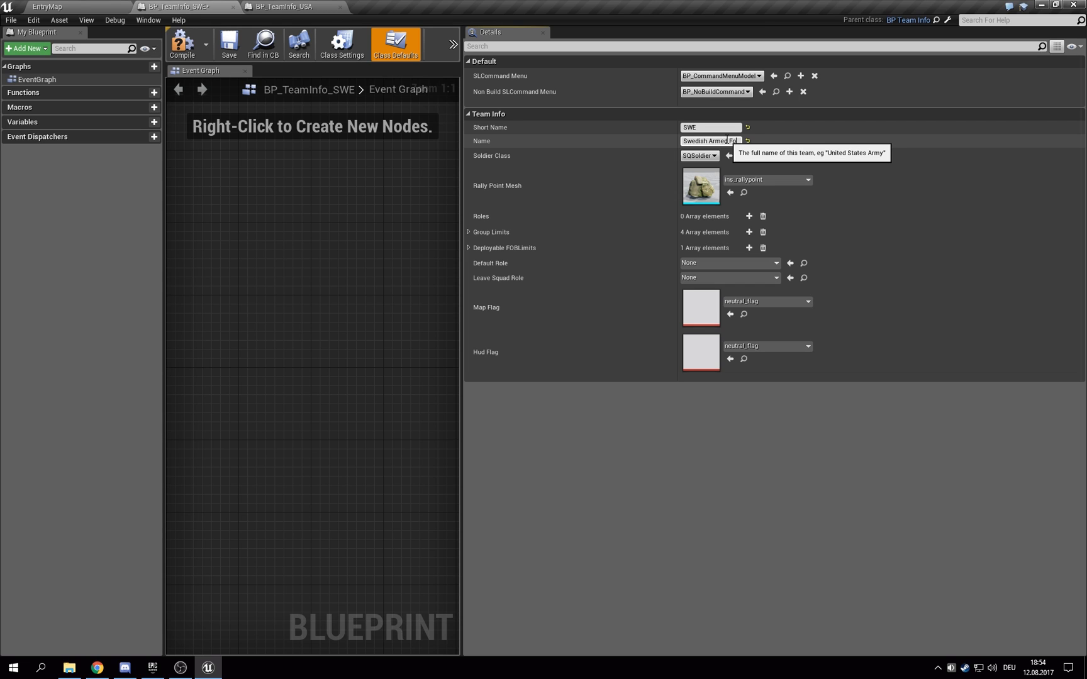
pyautogui.write('s')
pyautogui.press('Return')
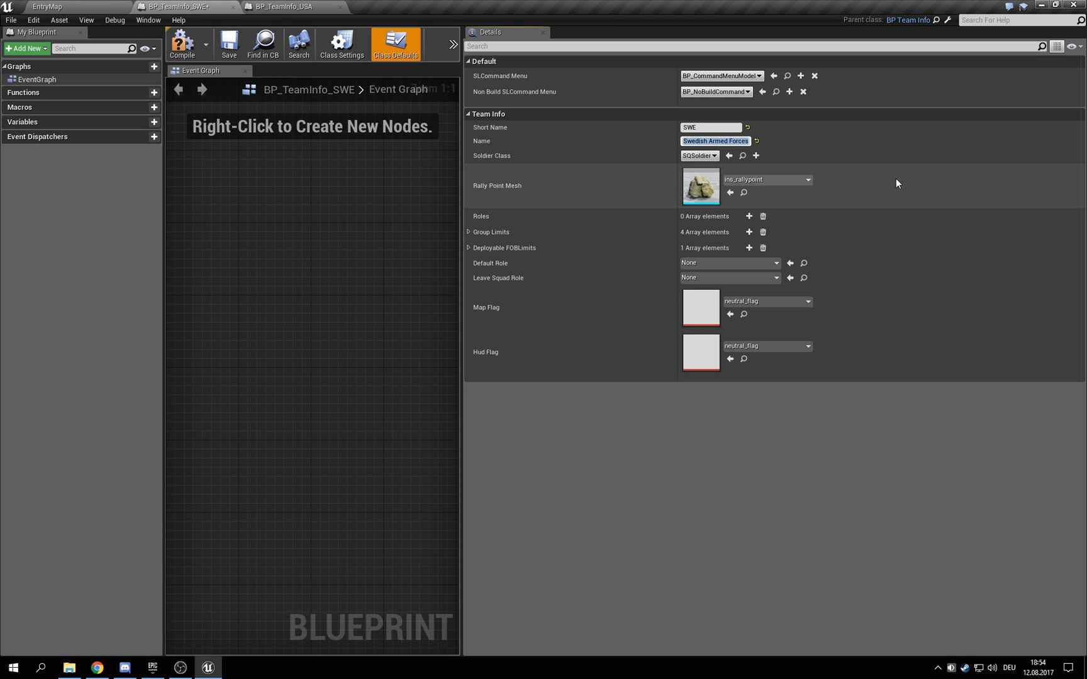
# Step: Set the Soldier Class of BP_TeamInfo_SWE to BP_Soldier_RUS, the same class BP_TeamInfo_USA uses
pyautogui.click(704, 156)
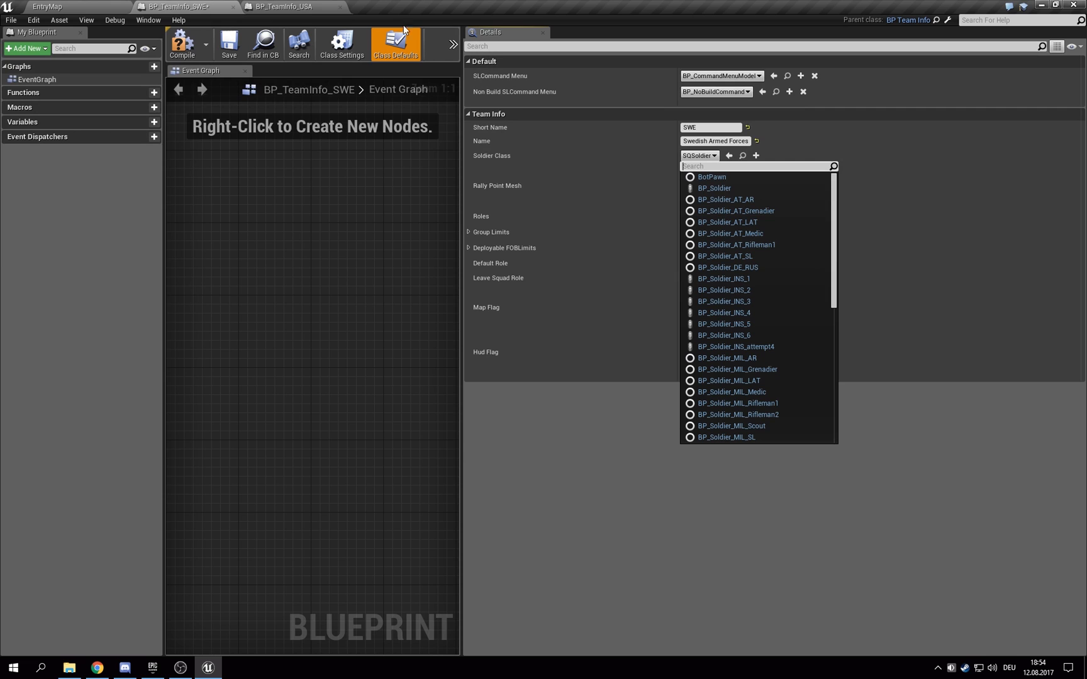
pyautogui.click(272, 9)
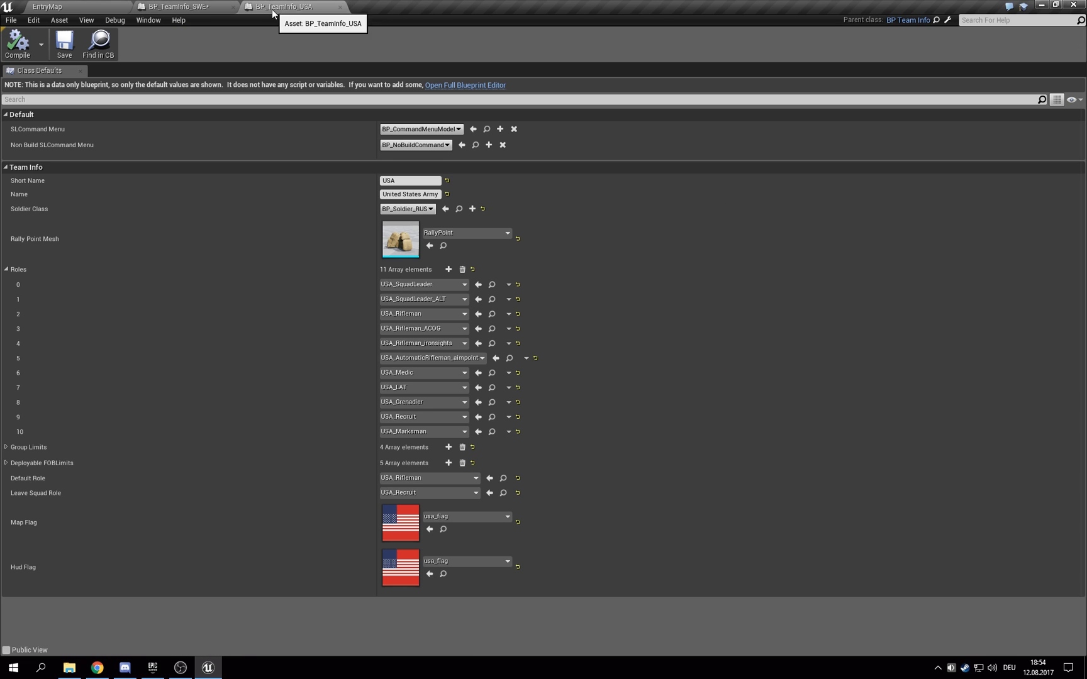
pyautogui.click(206, 9)
pyautogui.click(690, 156)
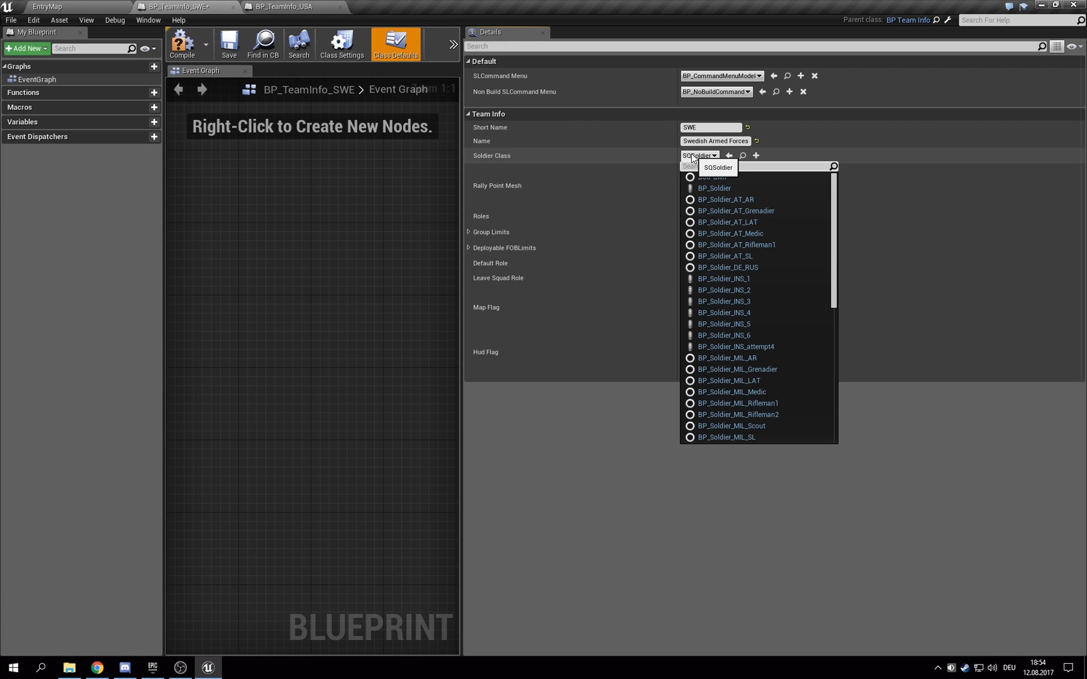
pyautogui.write('BP_Soldier_')
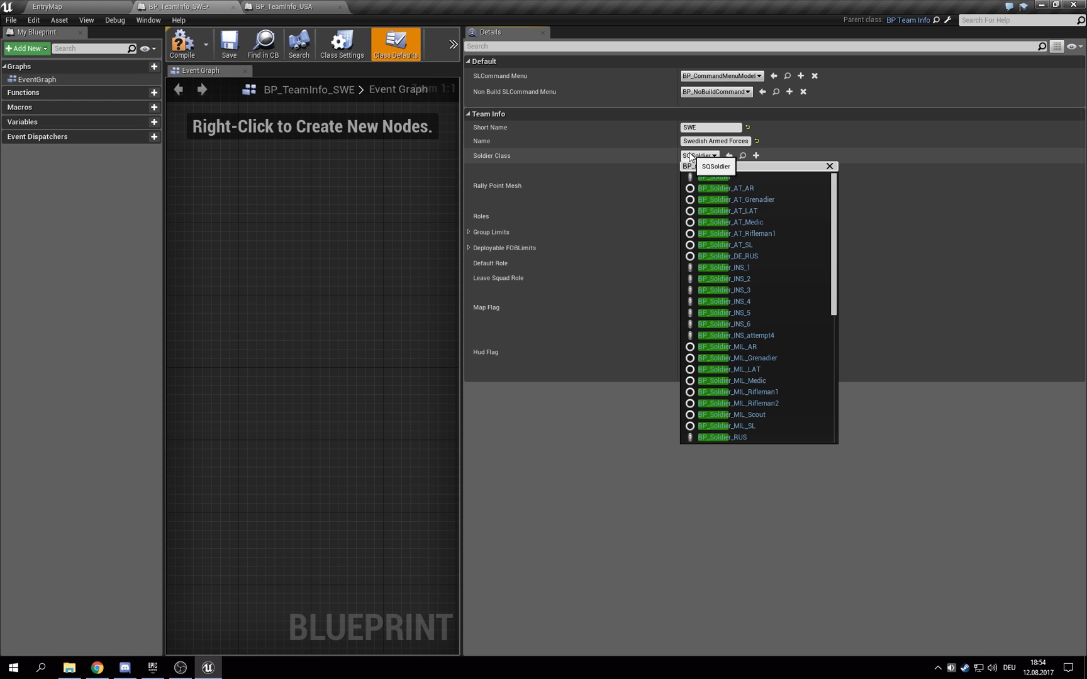
pyautogui.write('RUS')
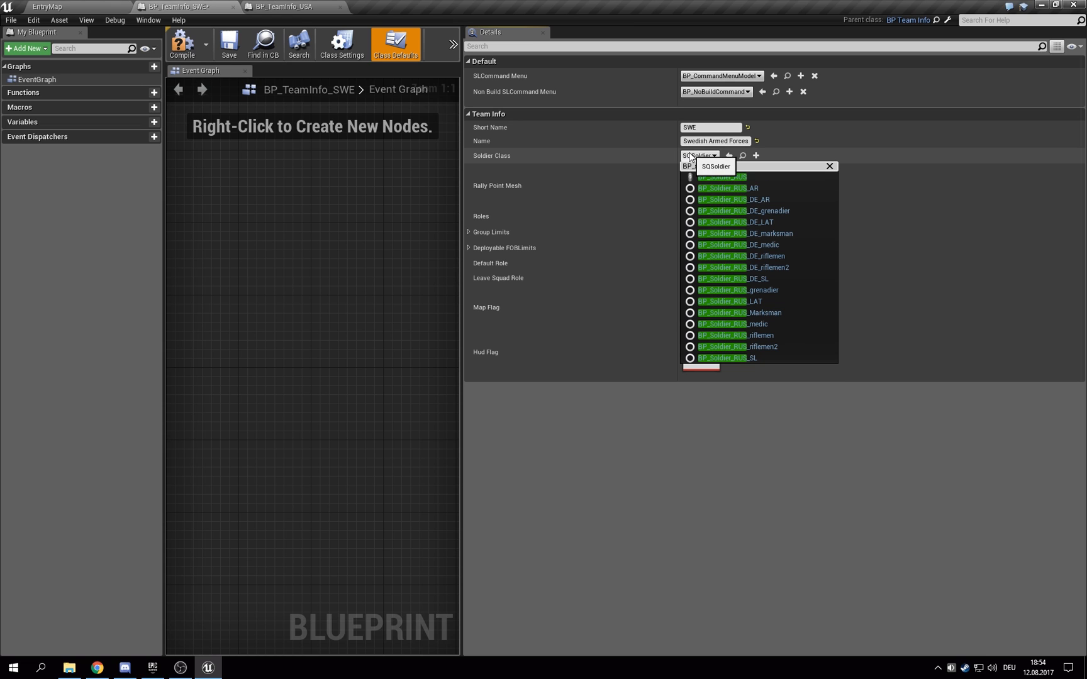
pyautogui.click(747, 177)
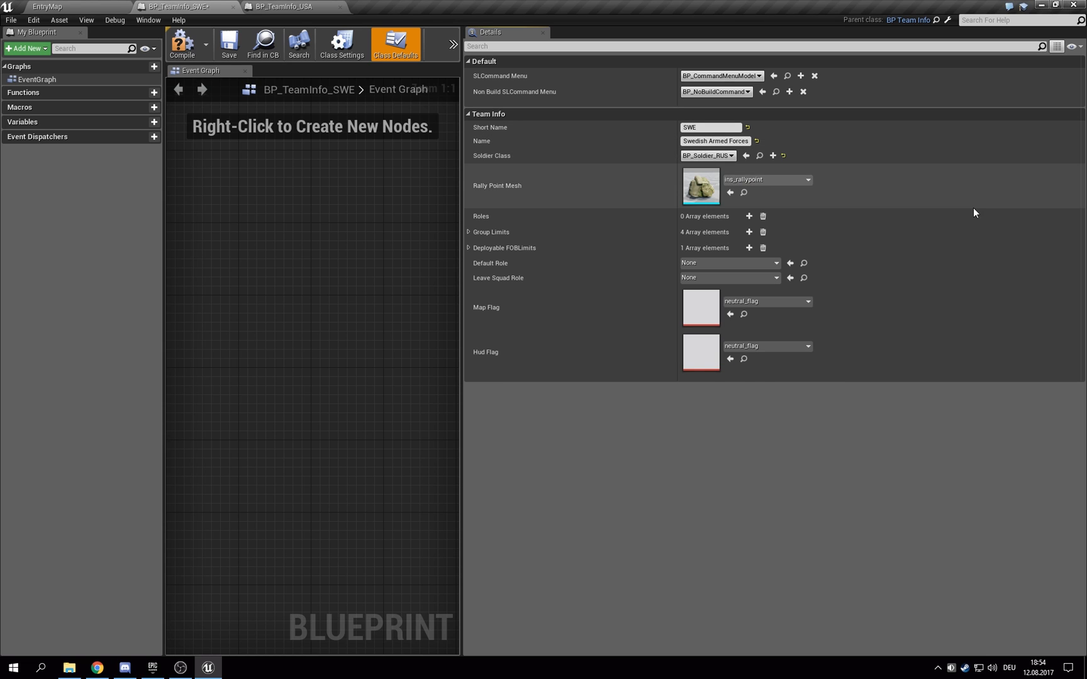
# Step: Search the available Rally Point Mesh assets for "rallyp" and check which mesh BP_TeamInfo_USA uses
pyautogui.click(756, 179)
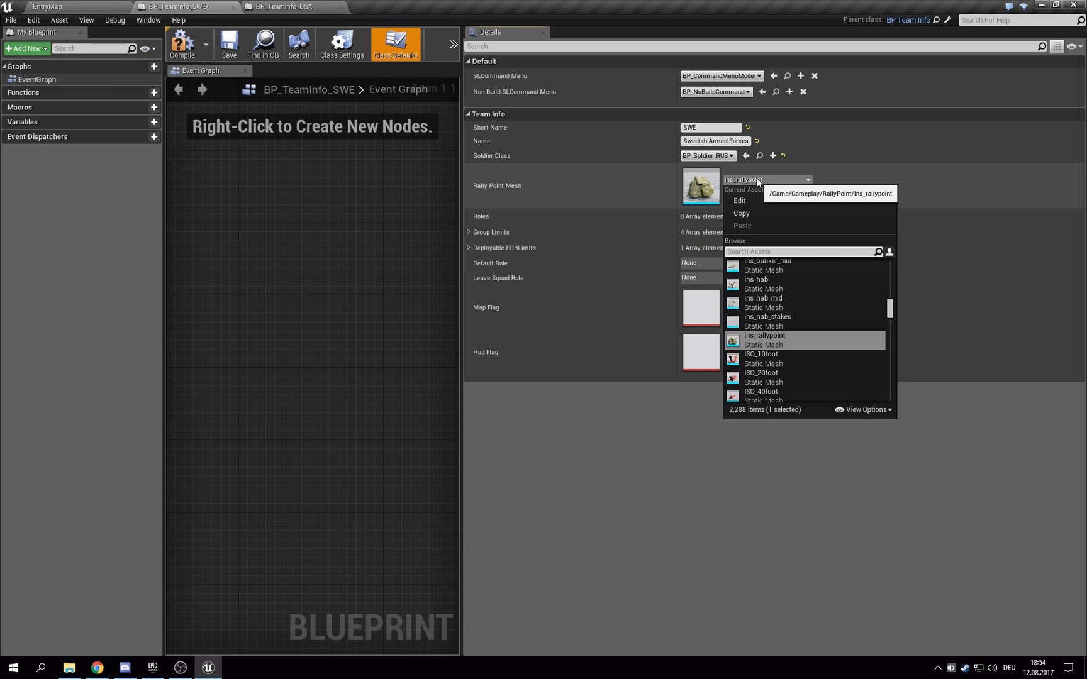
pyautogui.write('rallyp')
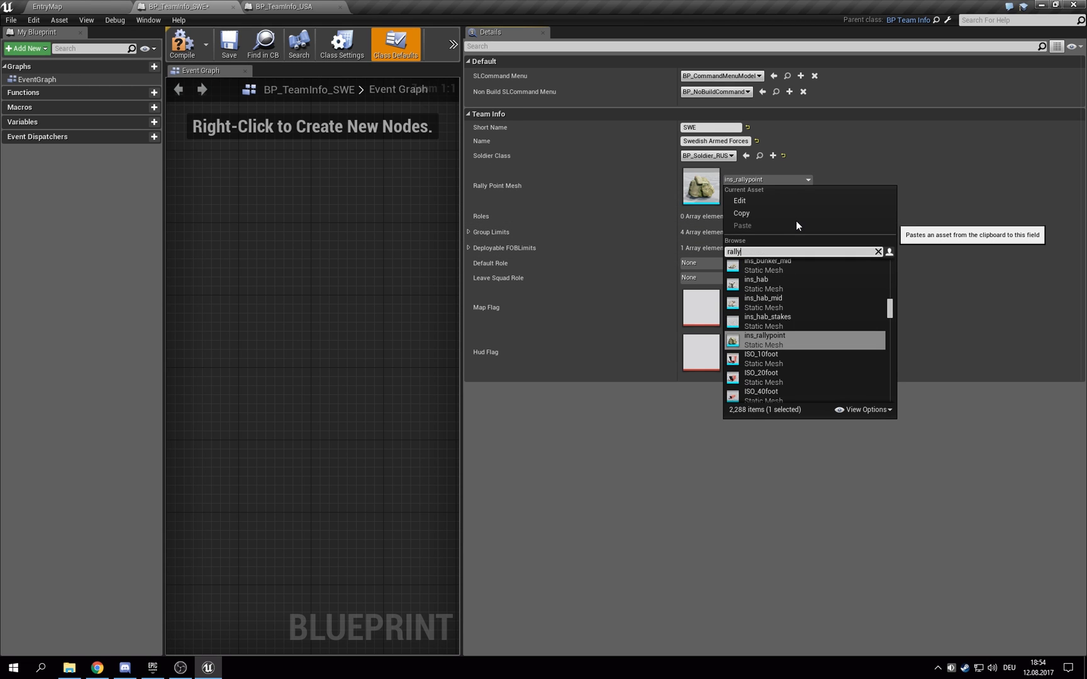
pyautogui.moveTo(823, 274)
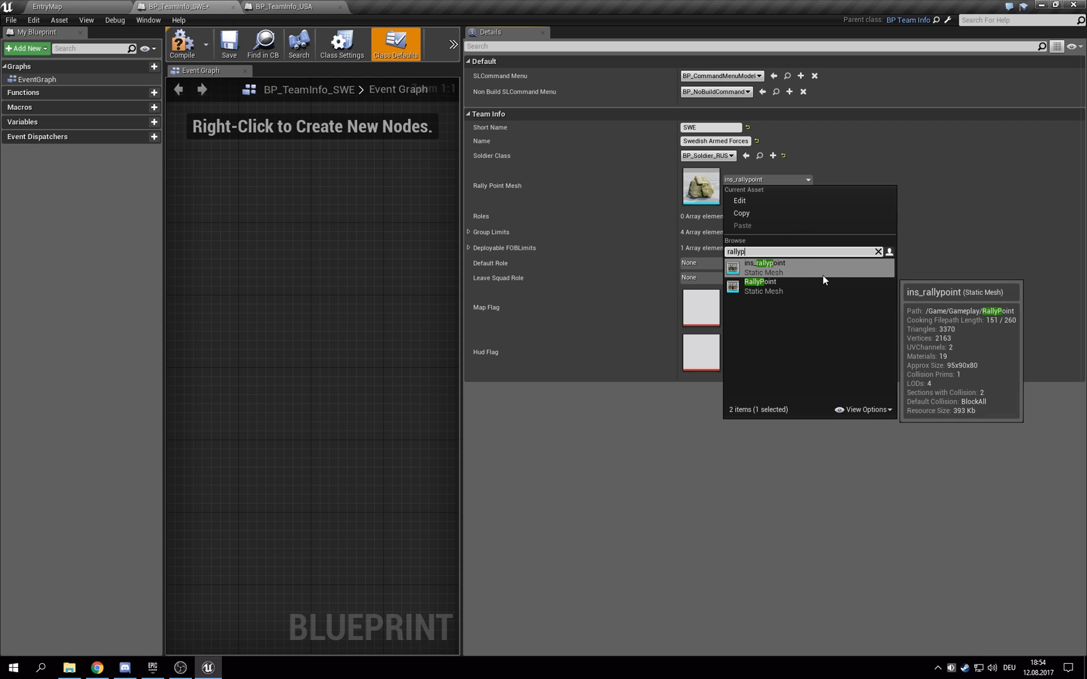
pyautogui.click(280, 8)
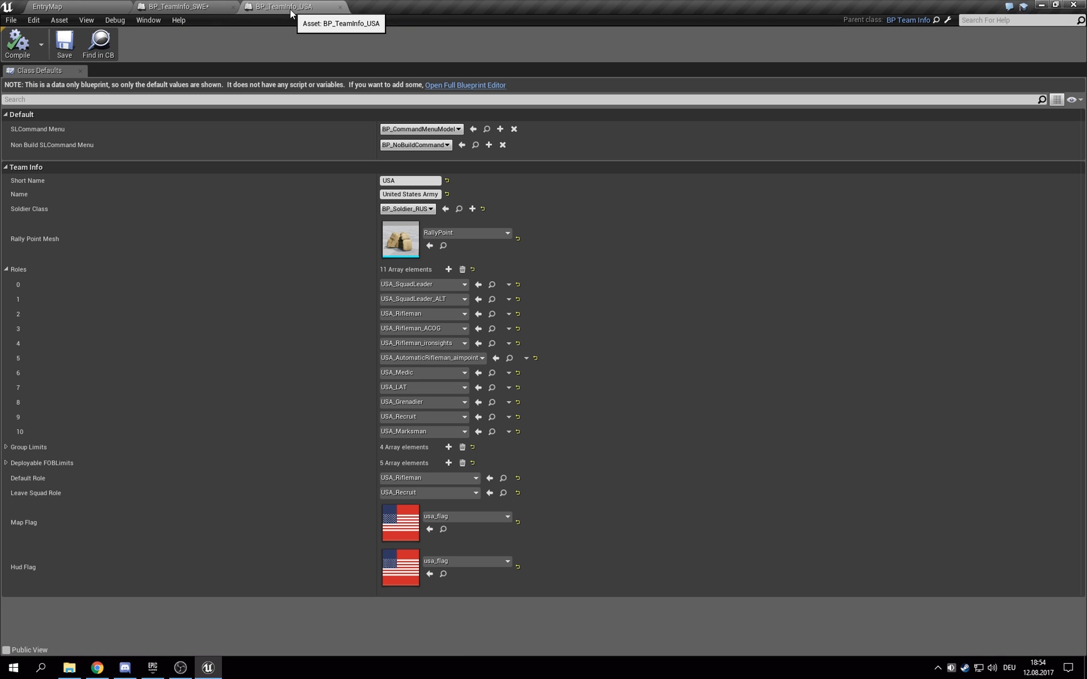
# Step: Float the two team info Blueprint editors in their own window and resize it to fit above the Content Browsers
pyautogui.doubleClick(370, 11)
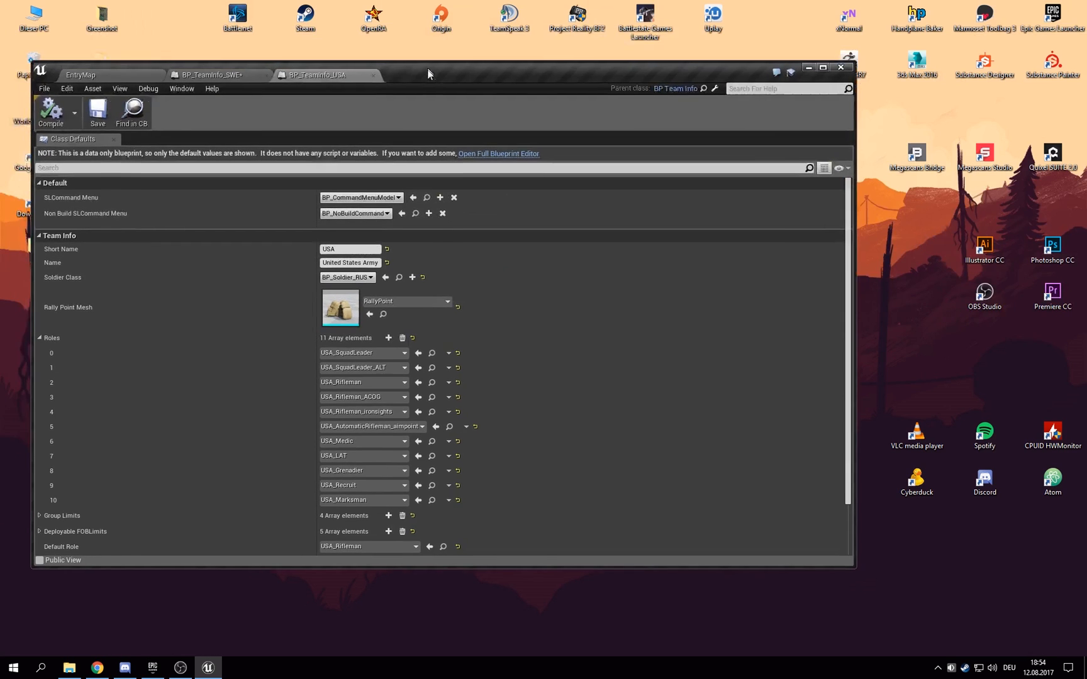
pyautogui.moveTo(414, 42); pyautogui.dragTo(399, 66)
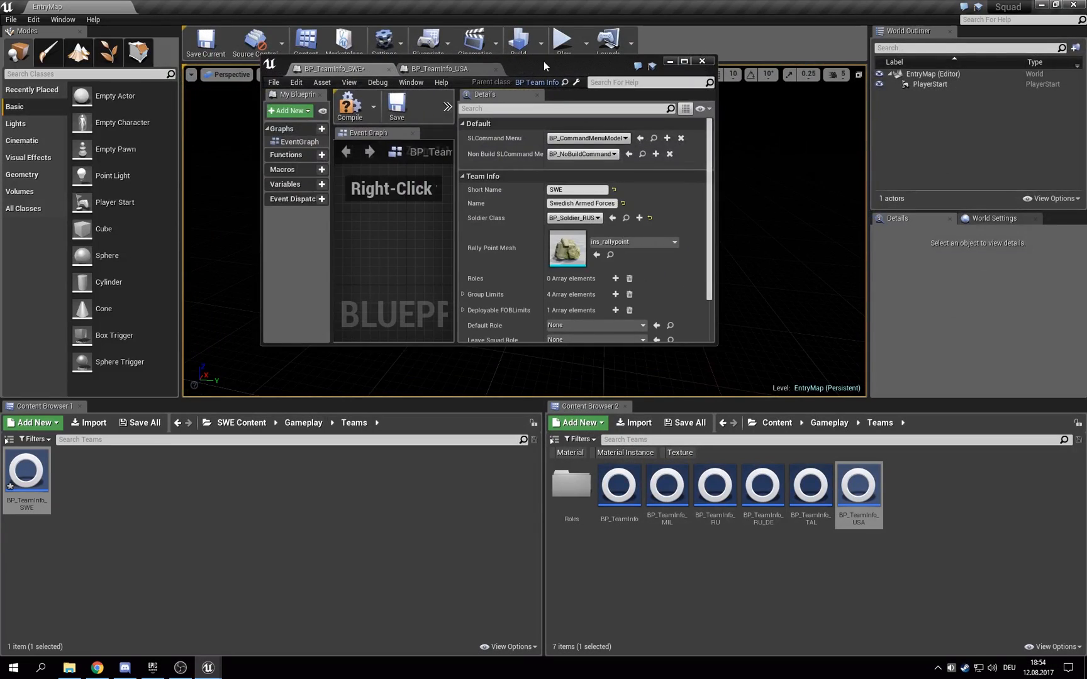
pyautogui.moveTo(545, 62); pyautogui.dragTo(503, 27)
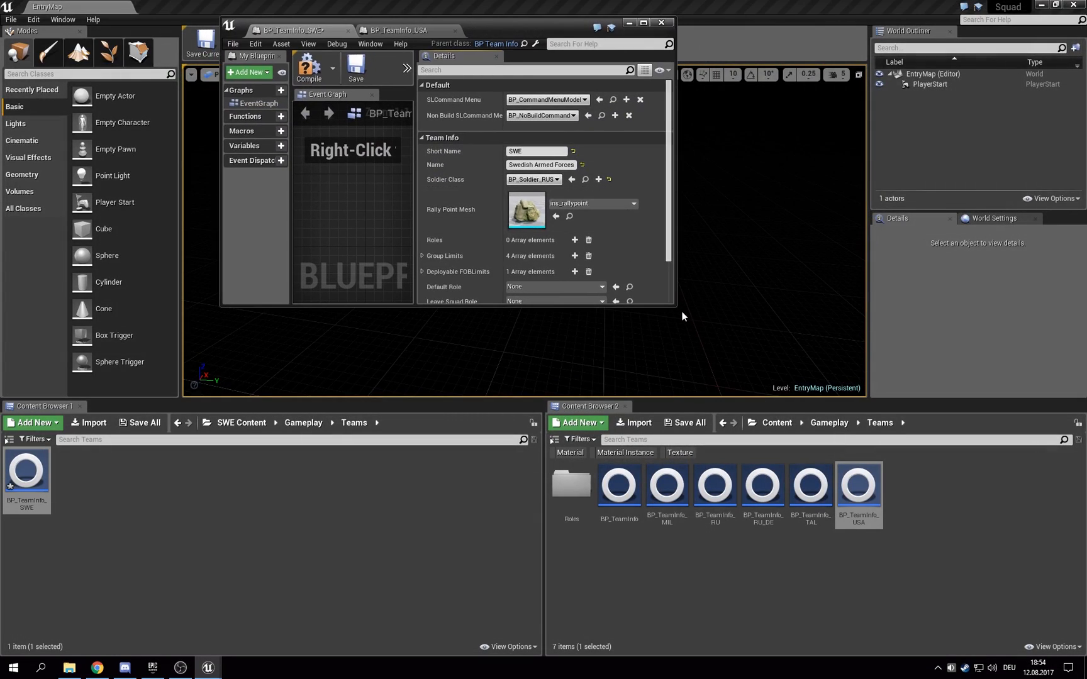
pyautogui.moveTo(673, 307); pyautogui.dragTo(984, 399)
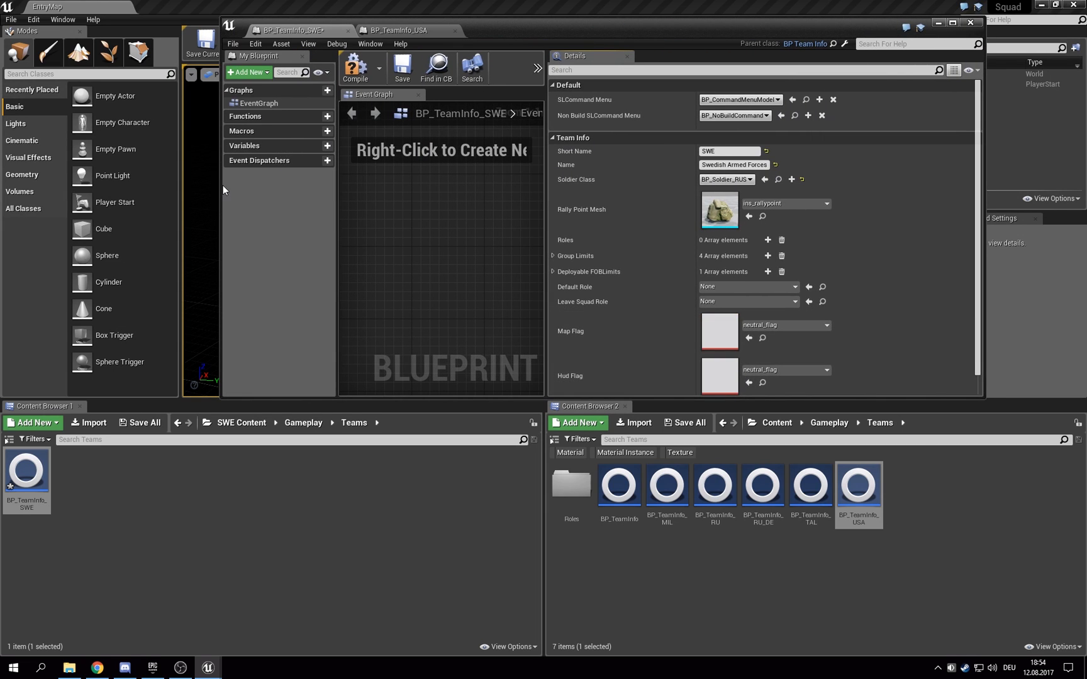
pyautogui.moveTo(223, 190); pyautogui.dragTo(7, 190)
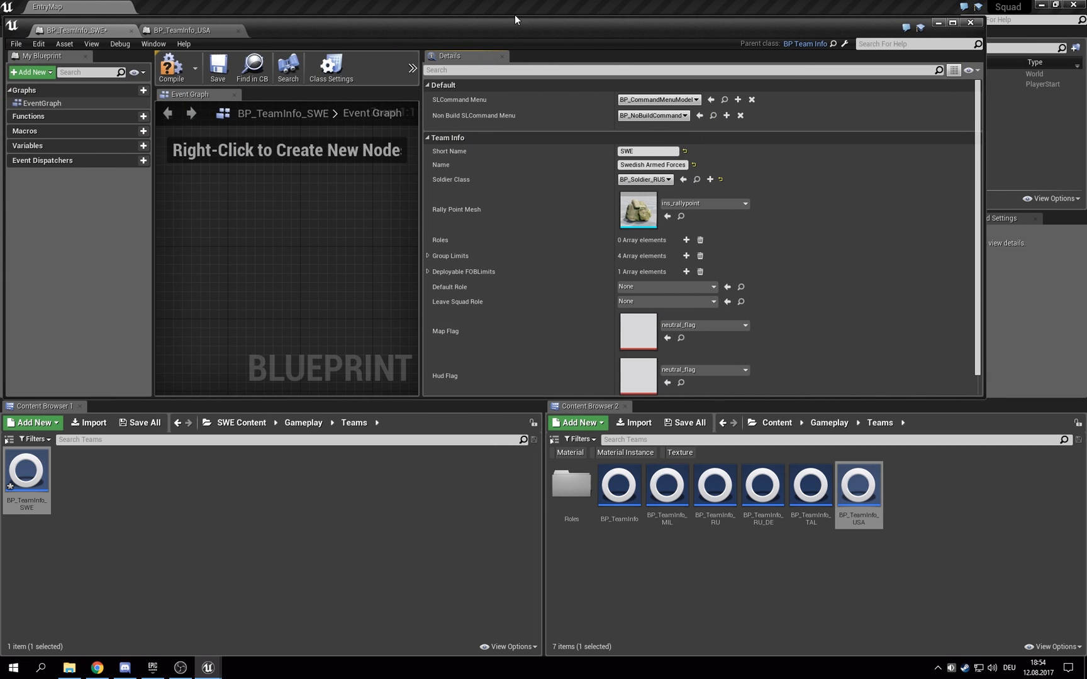
pyautogui.moveTo(514, 19); pyautogui.dragTo(526, 12)
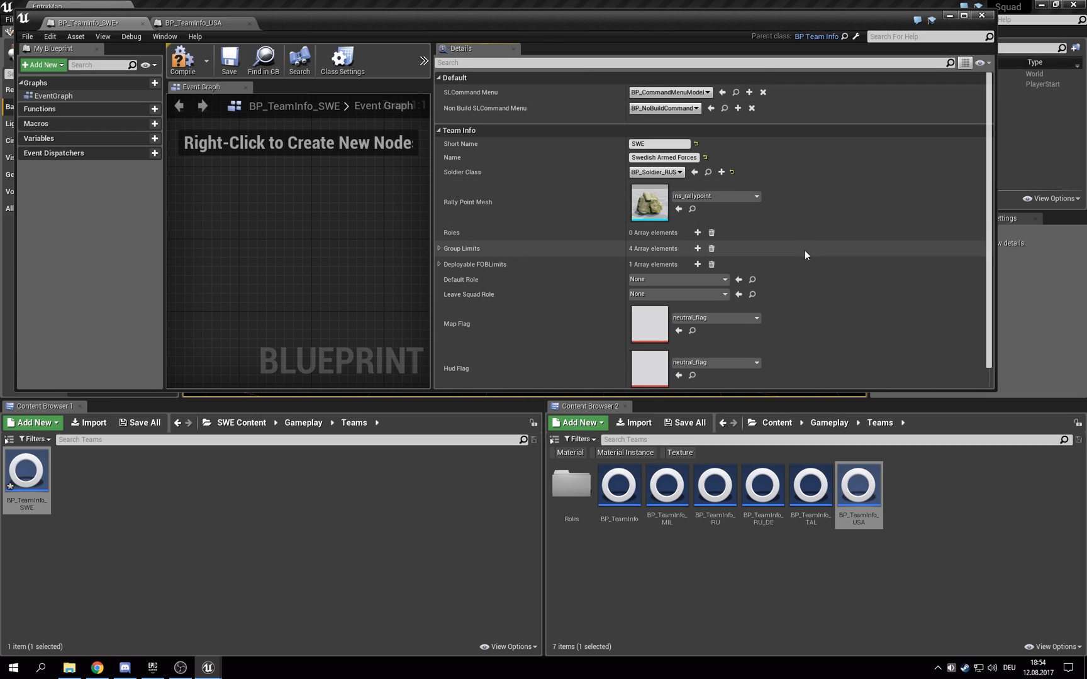
# Step: Locate the RallyPoint mesh used by BP_TeamInfo_USA in the Content Browser and assign it as BP_TeamInfo_SWE's Rally Point Mesh
pyautogui.click(218, 24)
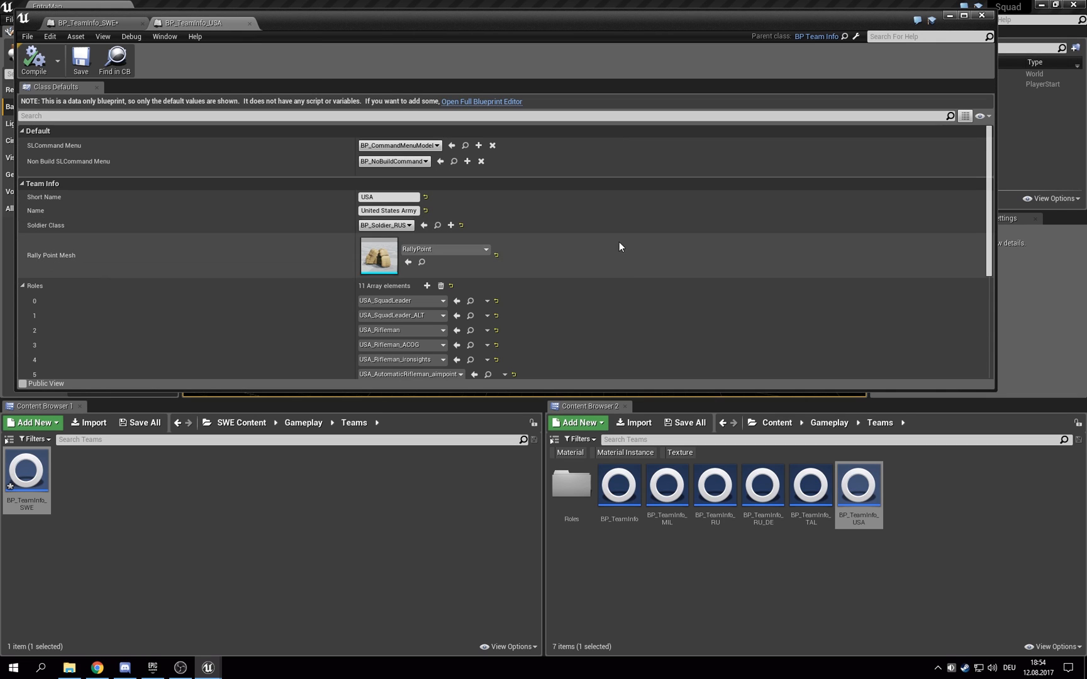
pyautogui.click(614, 554)
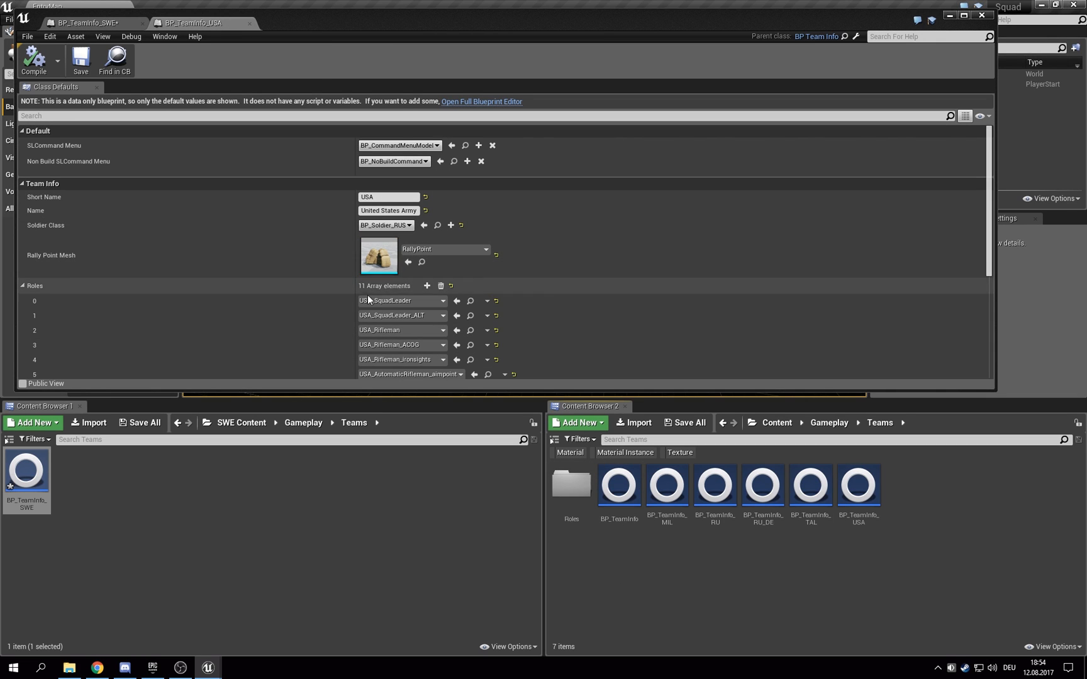
pyautogui.click(422, 262)
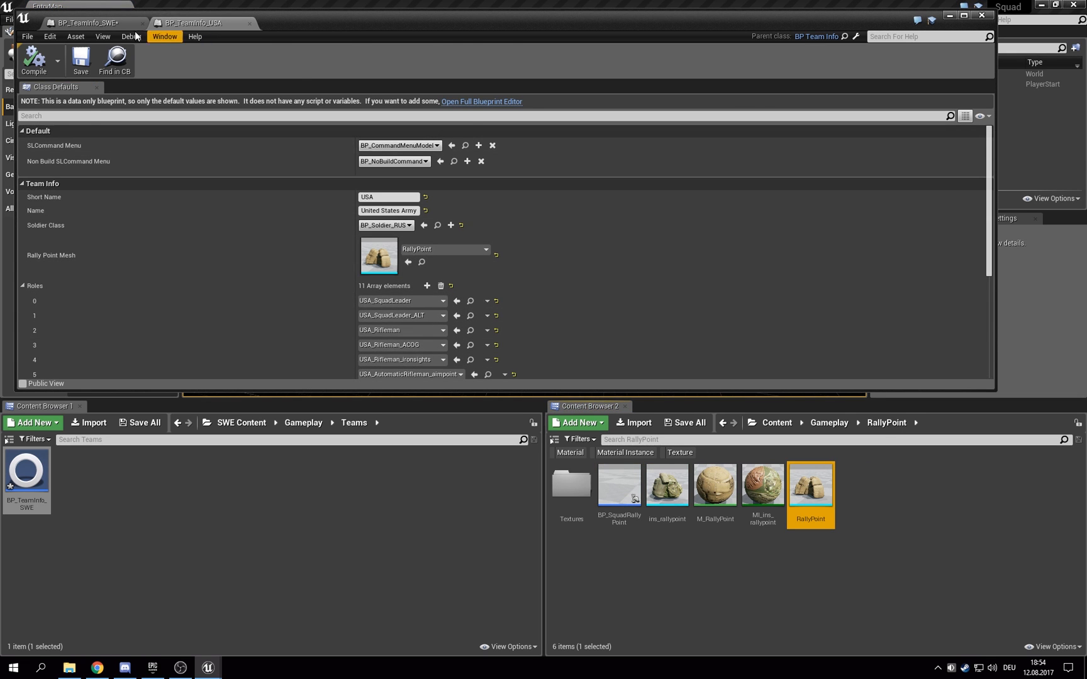
pyautogui.click(94, 22)
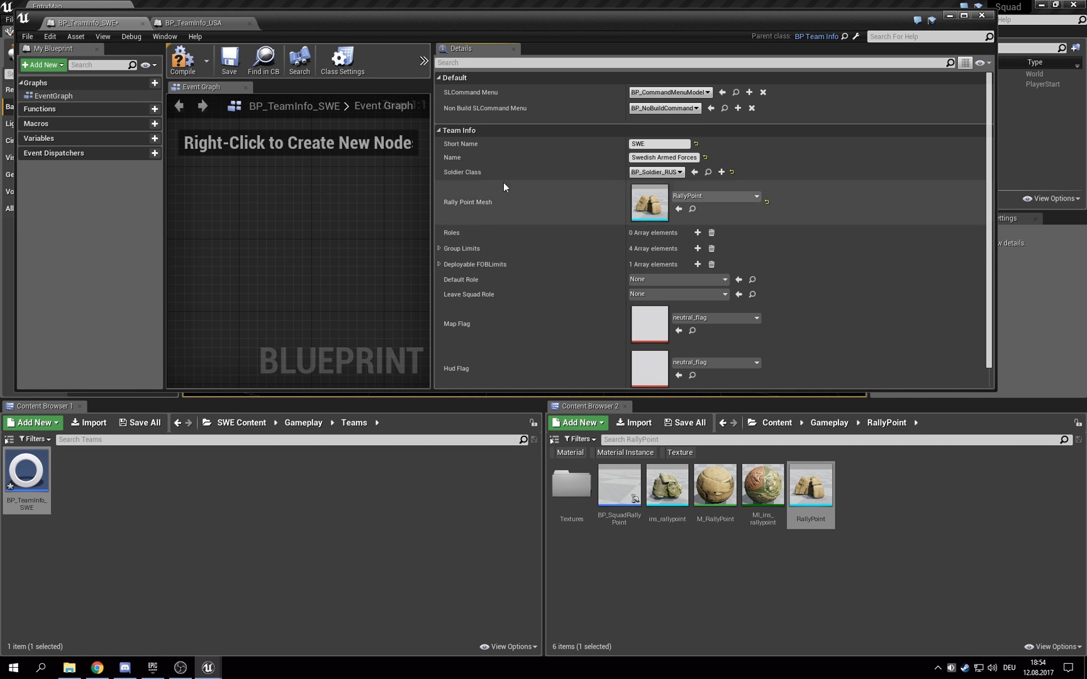
# Step: Examine the Group Limits entries 0, 1 and 2 in the class defaults of BP_TeamInfo_USA
pyautogui.click(200, 23)
pyautogui.scroll(-3, 92, 199)
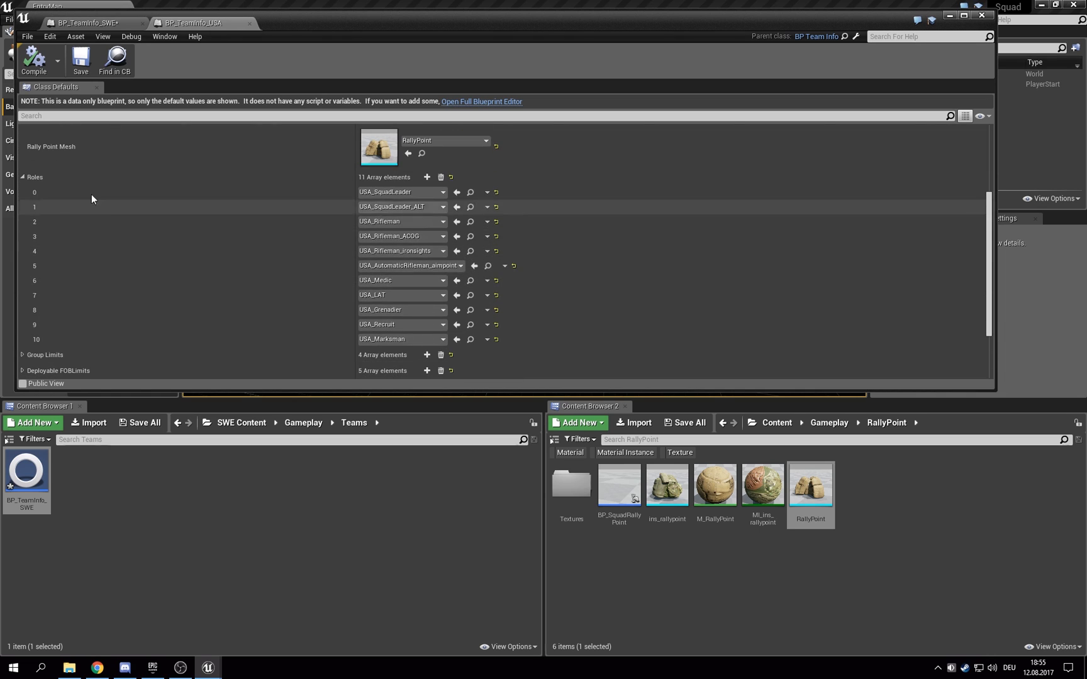
pyautogui.click(23, 178)
pyautogui.click(23, 229)
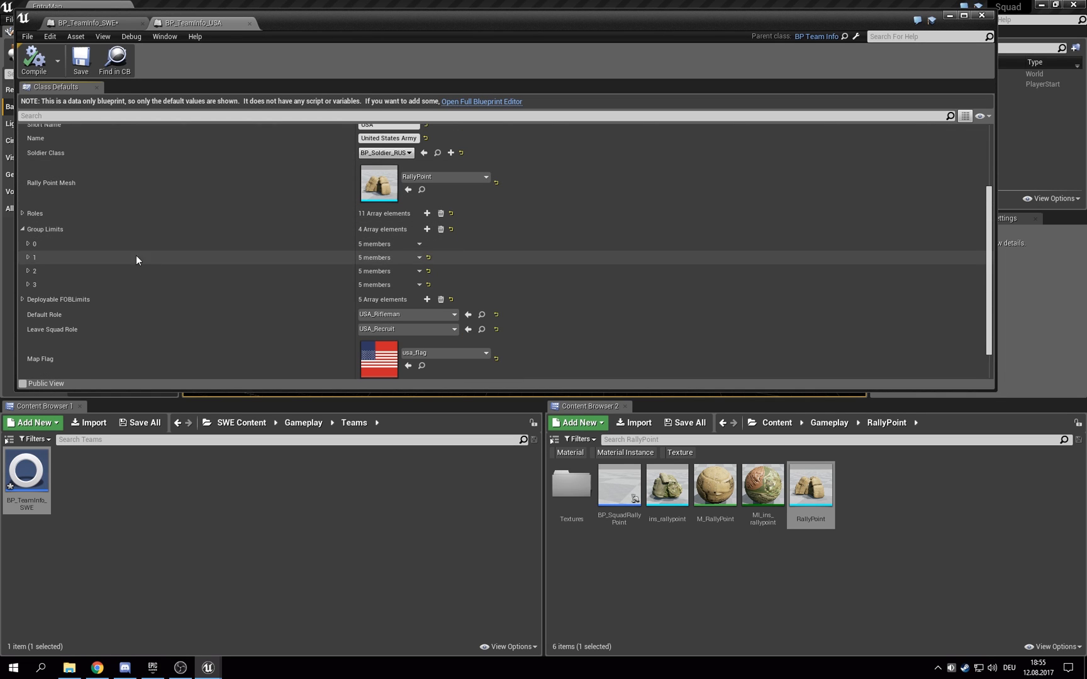
pyautogui.click(28, 244)
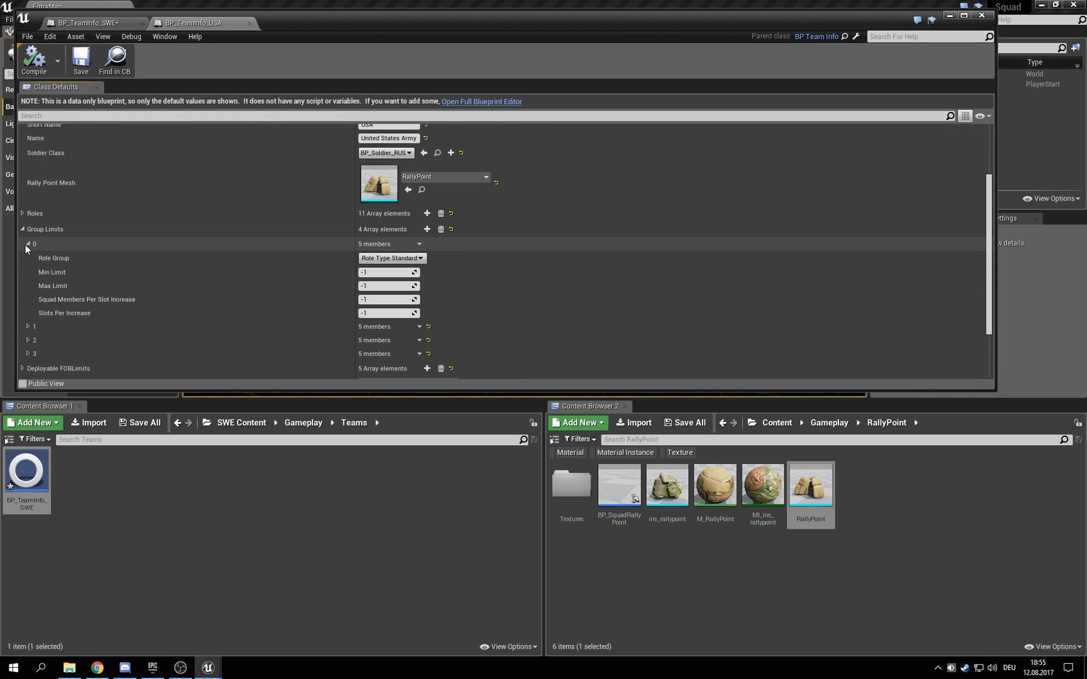
pyautogui.click(28, 244)
pyautogui.click(28, 258)
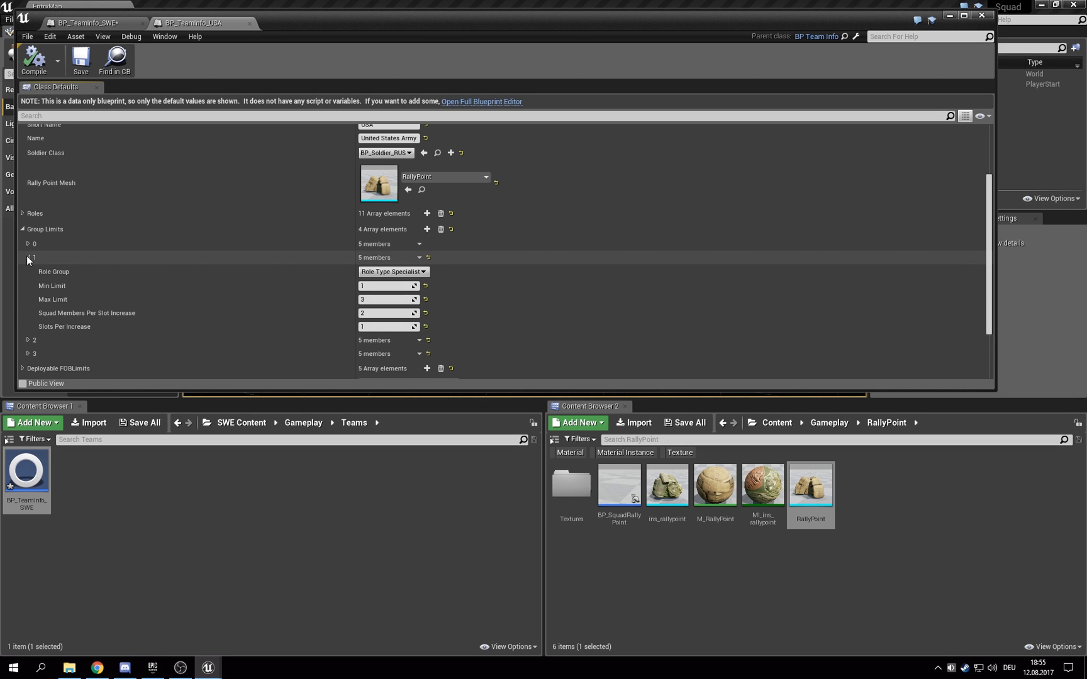
pyautogui.click(29, 257)
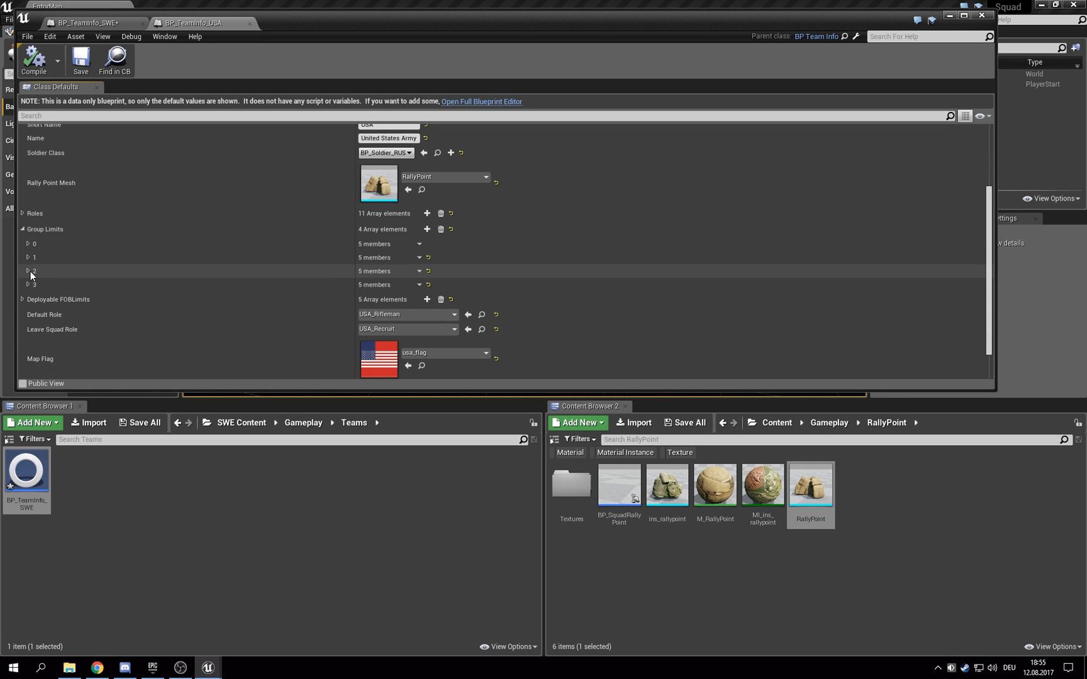
pyautogui.click(28, 271)
pyautogui.click(28, 271)
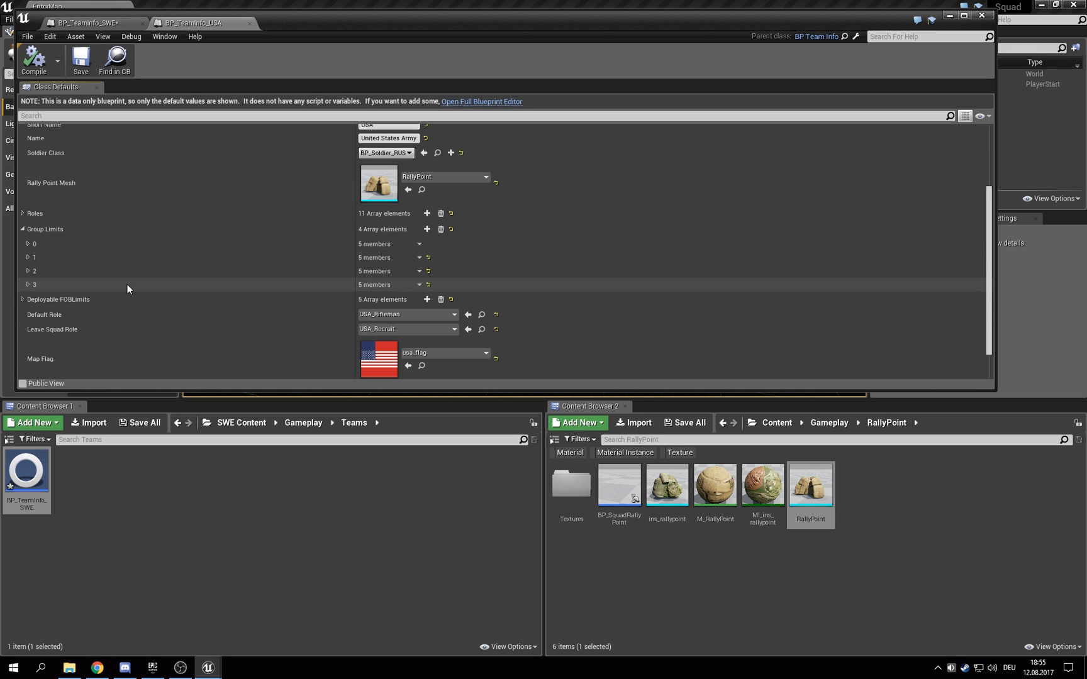
pyautogui.scroll(-2, 220, 291)
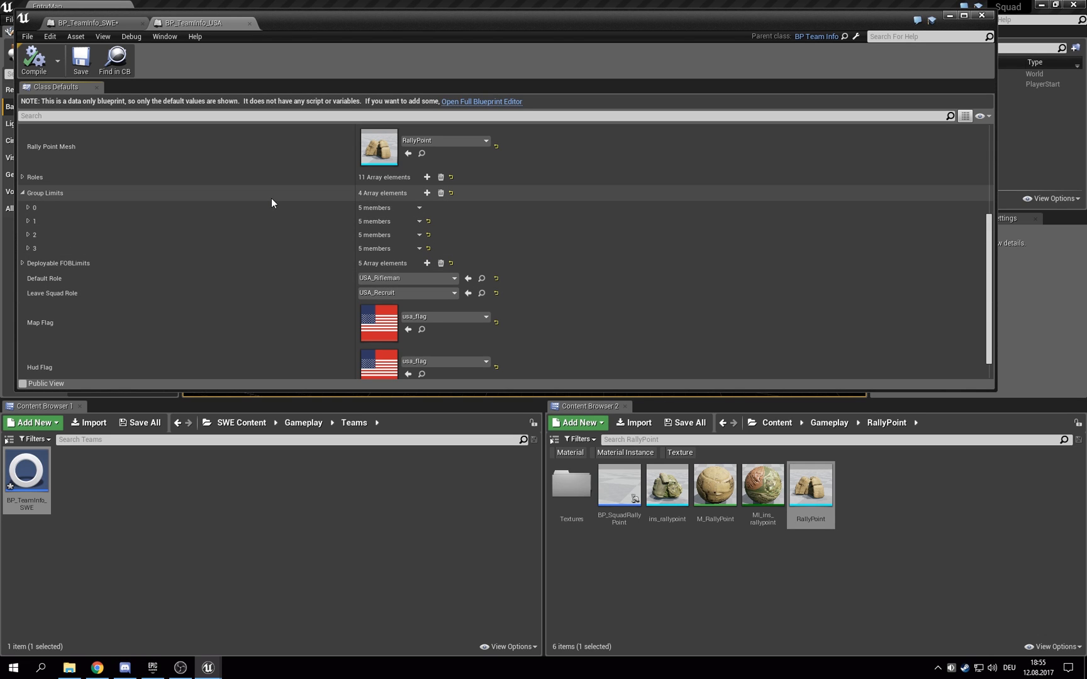
# Step: View the assets available for Leave Squad Role in BP_TeamInfo_SWE, and return to BP_TeamInfo_USA for comparison
pyautogui.click(101, 24)
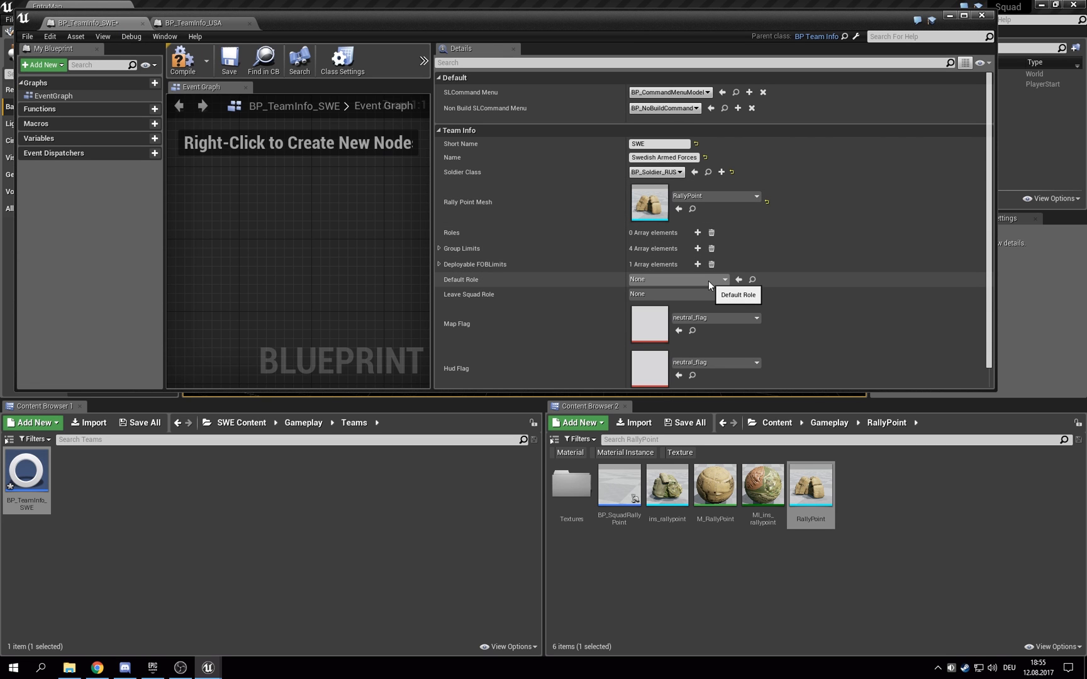
pyautogui.click(682, 294)
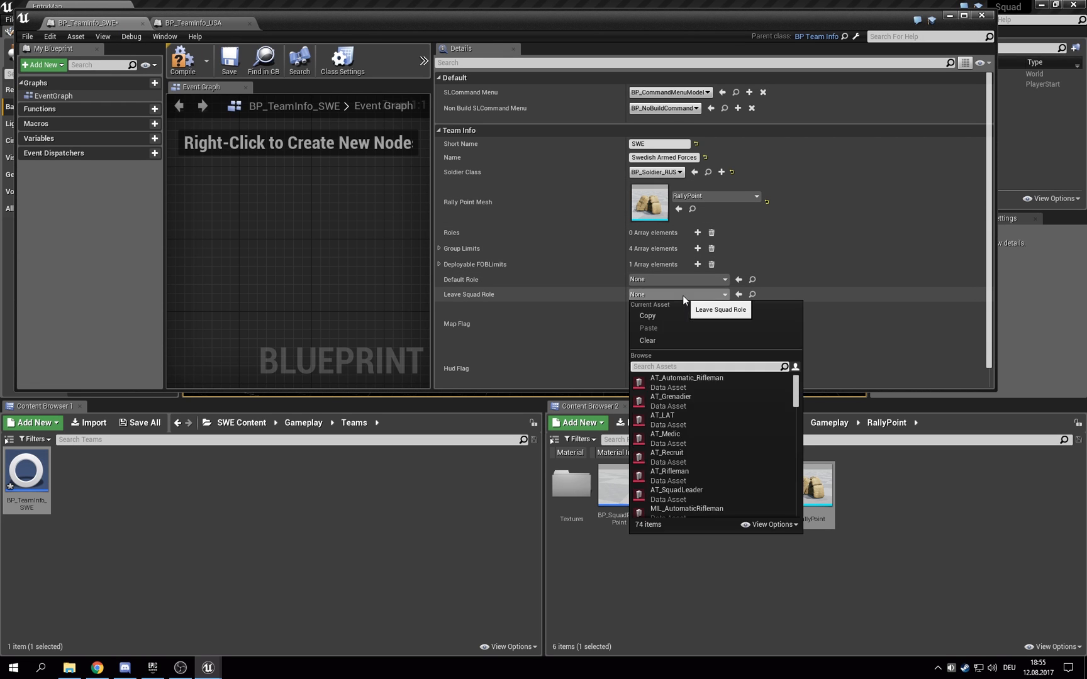
pyautogui.click(683, 295)
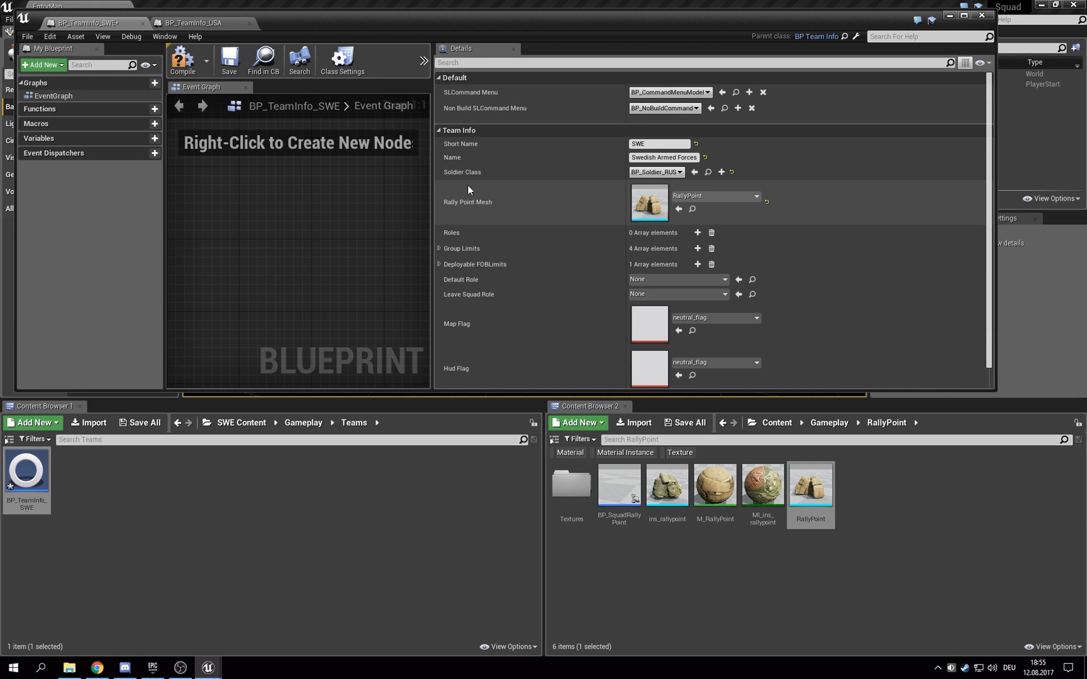
pyautogui.scroll(-1, 554, 272)
pyautogui.click(210, 24)
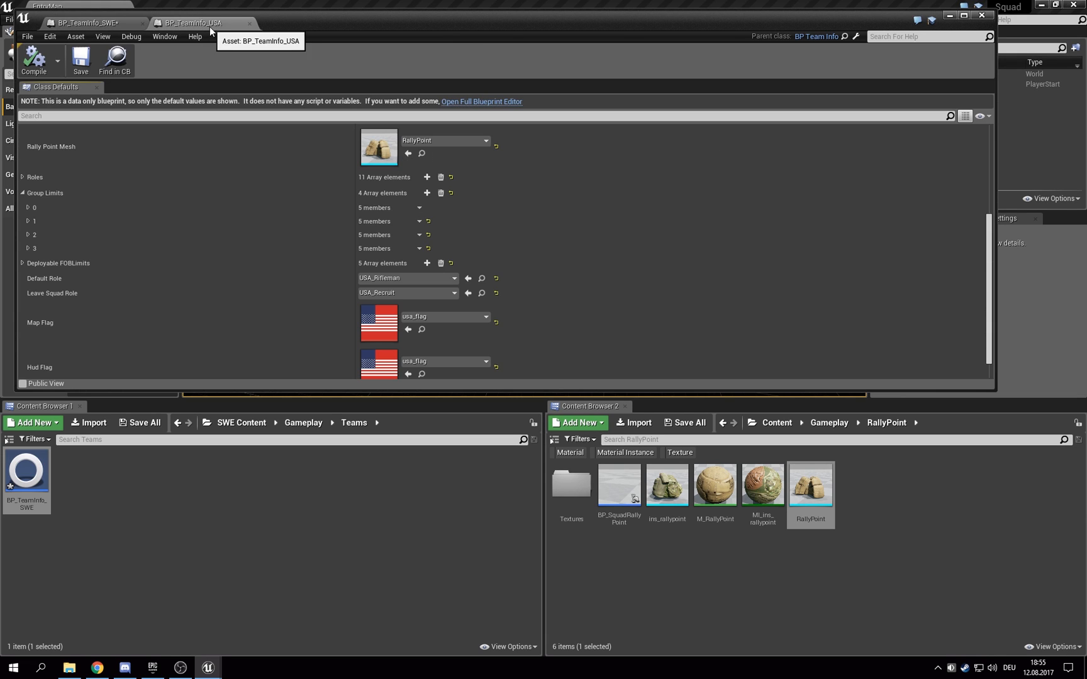
# Step: Locate BP_TeamInfo_USA's Map Flag texture in the Content Browser and export it as usa_flag.TGA to SQUAD/Tutorials/Faction Tut
pyautogui.click(136, 23)
pyautogui.click(189, 23)
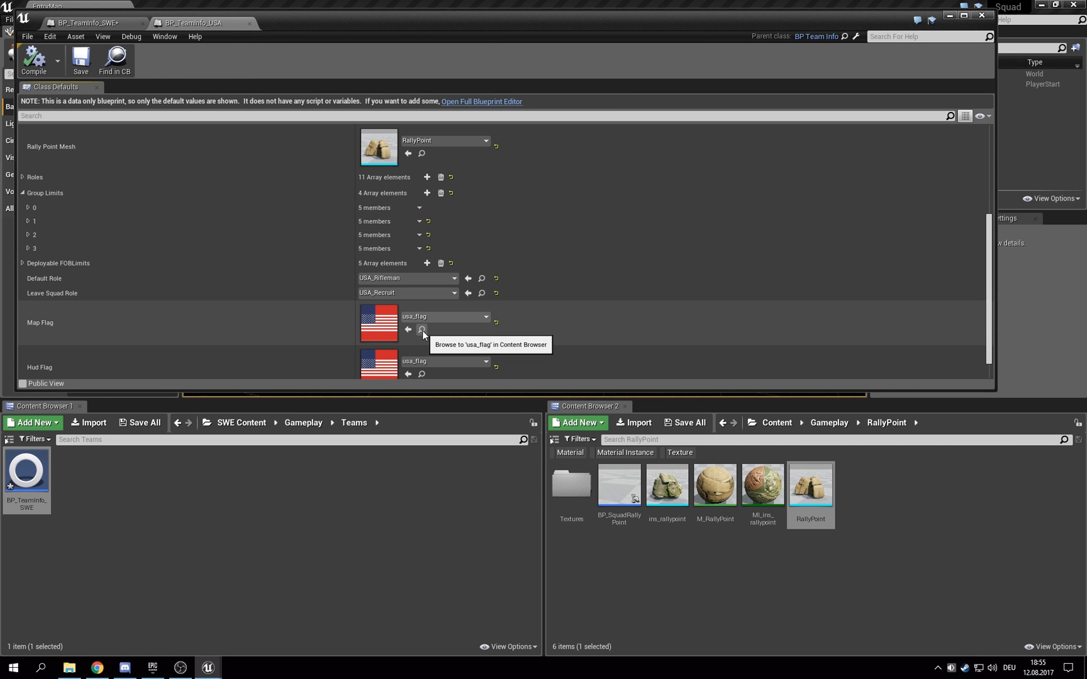
pyautogui.click(421, 330)
pyautogui.rightClick(825, 486)
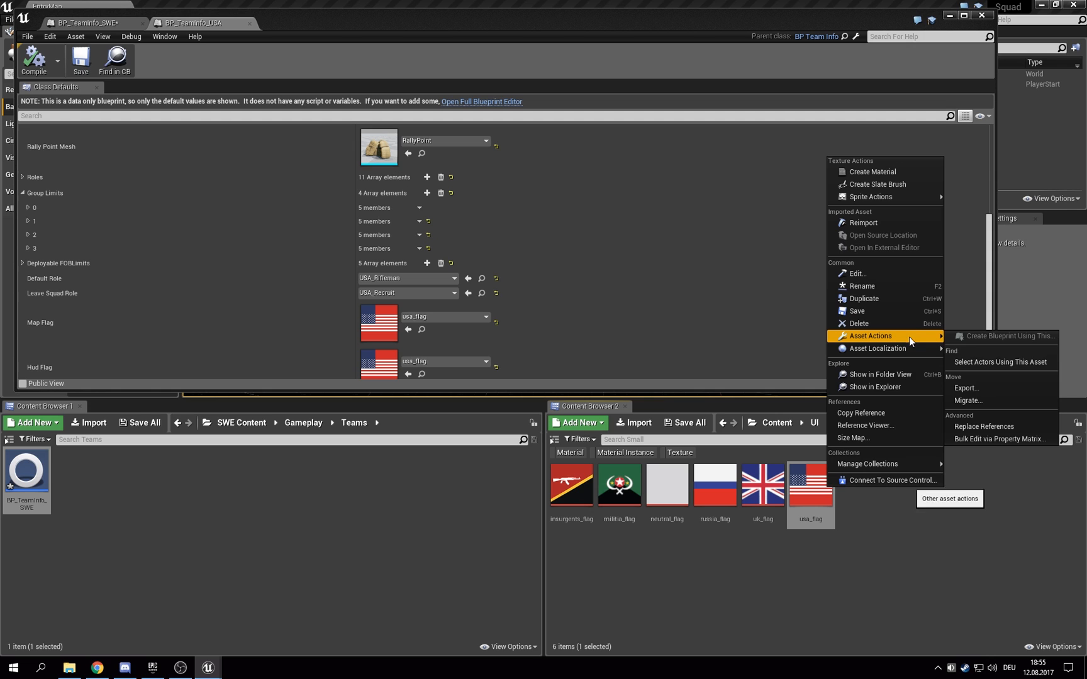
pyautogui.click(992, 391)
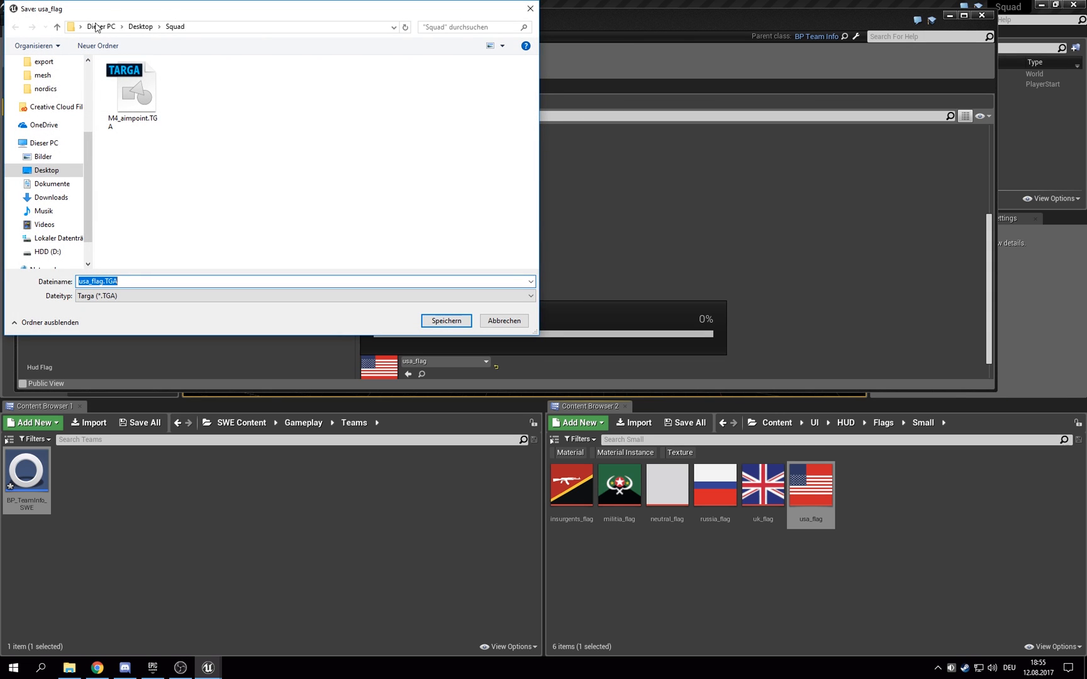
pyautogui.scroll(3, 44, 126)
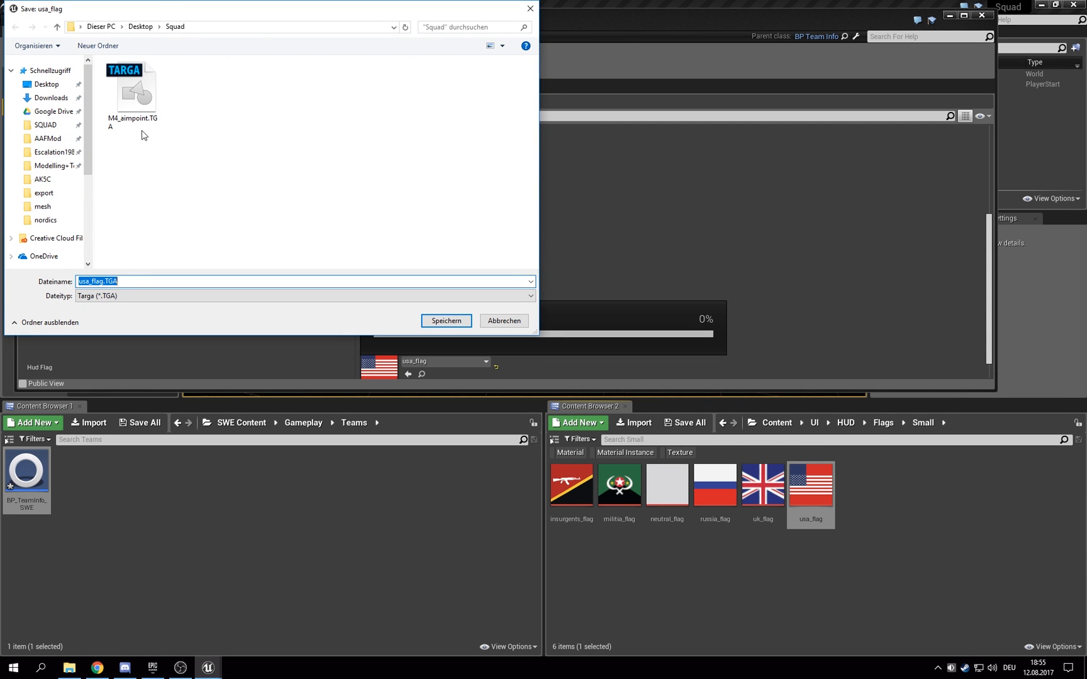
pyautogui.click(65, 124)
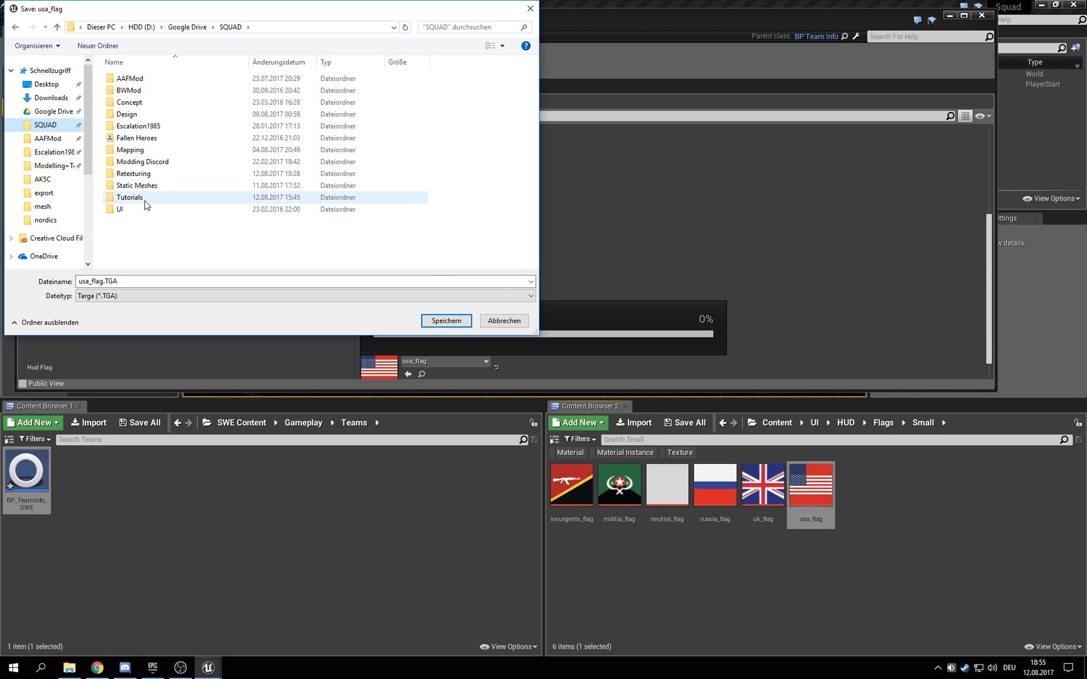
pyautogui.doubleClick(145, 200)
pyautogui.doubleClick(139, 85)
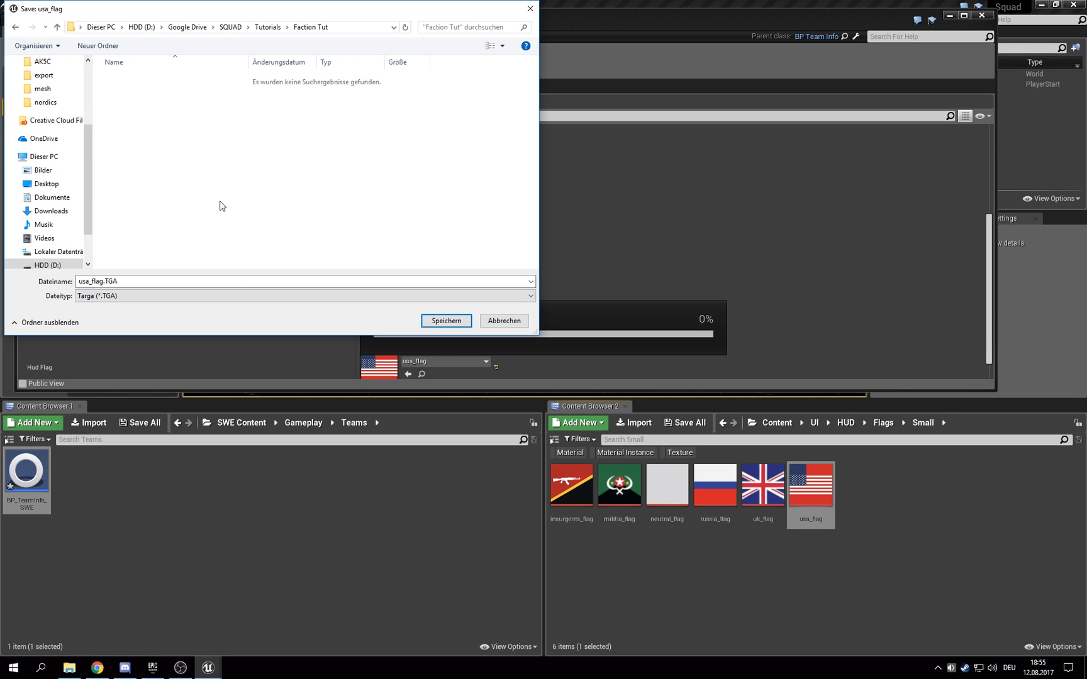
pyautogui.click(117, 282)
pyautogui.click(446, 321)
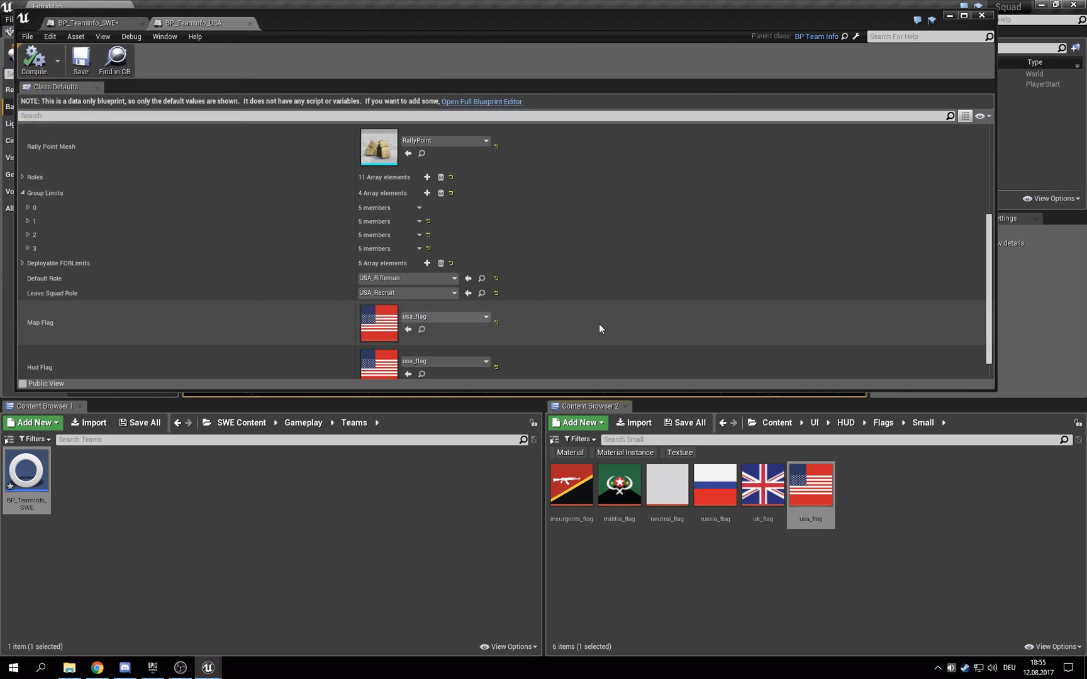
# Step: Open the SQUAD/Tutorials/Faction Tut folder in File Explorer, where SE.jpg and the exported usa_flag.TGA are stored
pyautogui.click(80, 670)
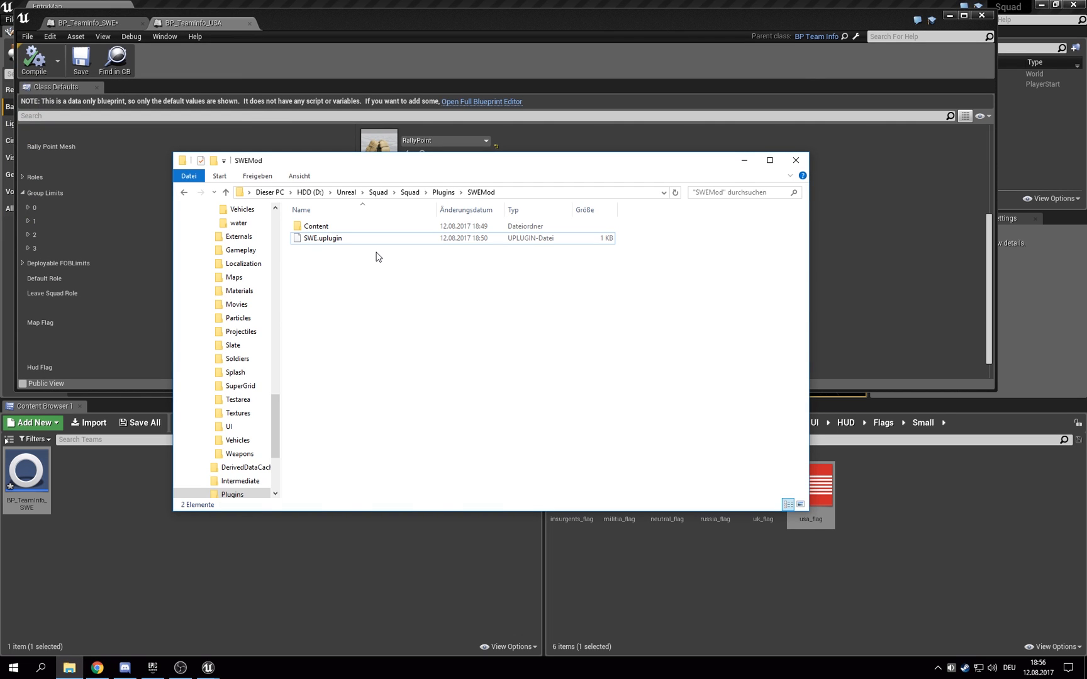
pyautogui.scroll(5, 239, 314)
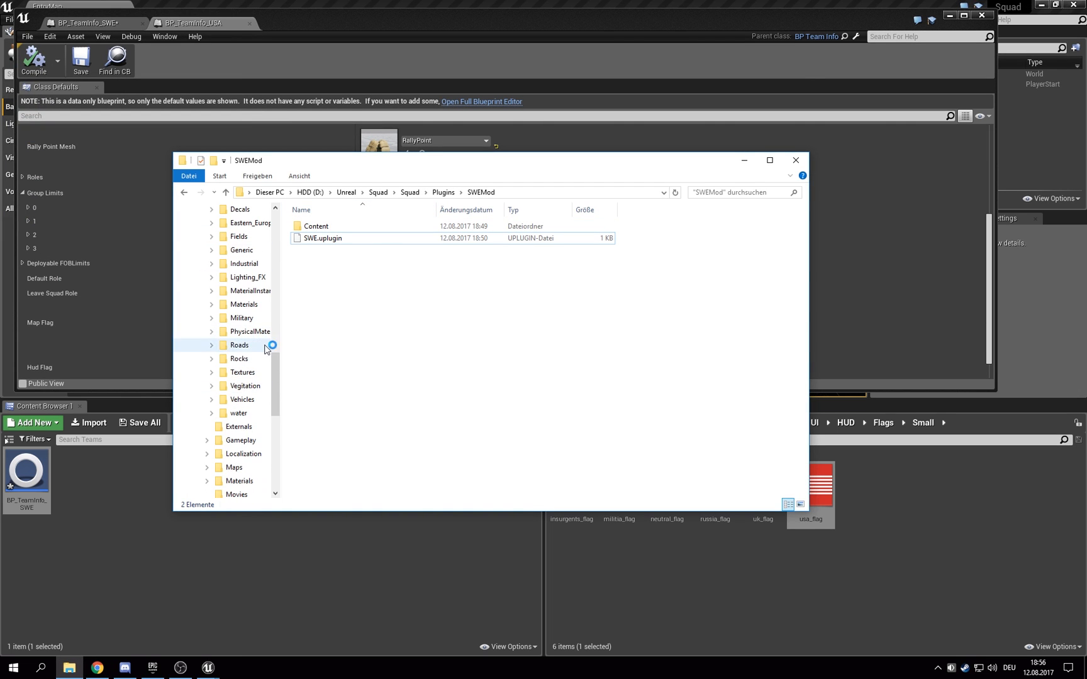
pyautogui.moveTo(277, 365); pyautogui.dragTo(272, 284)
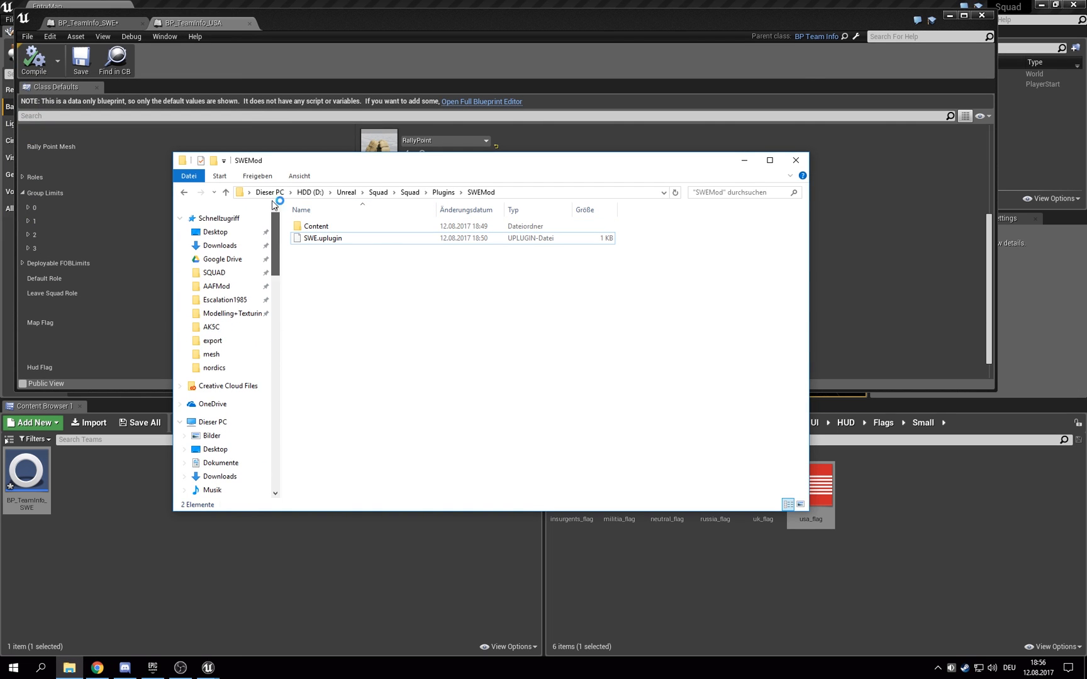
pyautogui.click(225, 274)
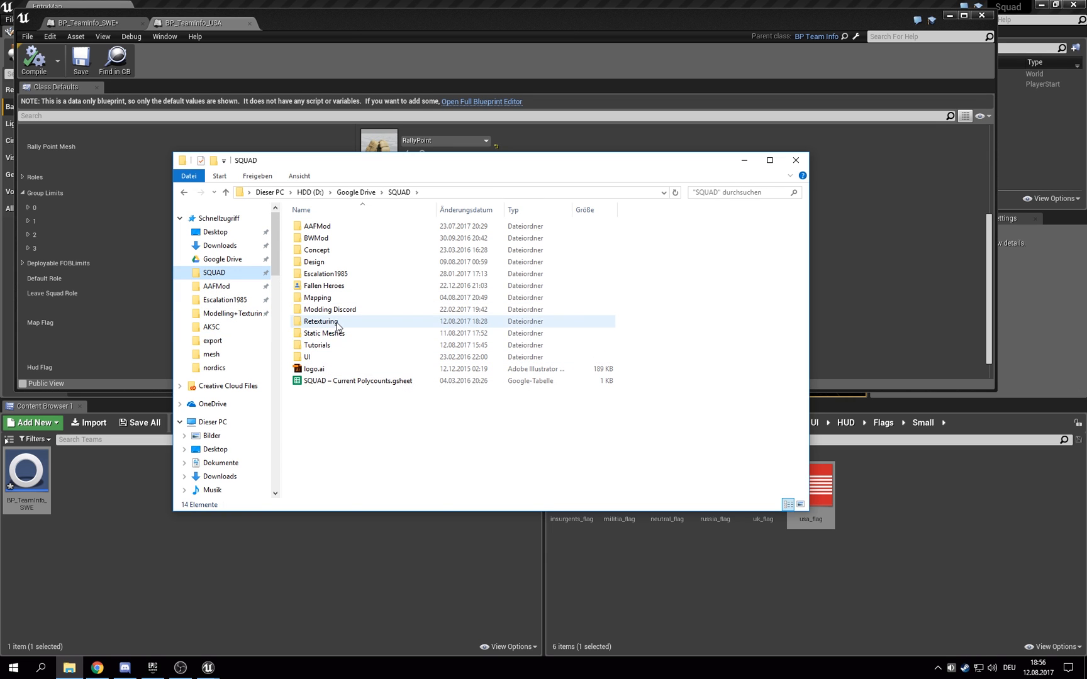
pyautogui.doubleClick(318, 345)
pyautogui.doubleClick(318, 226)
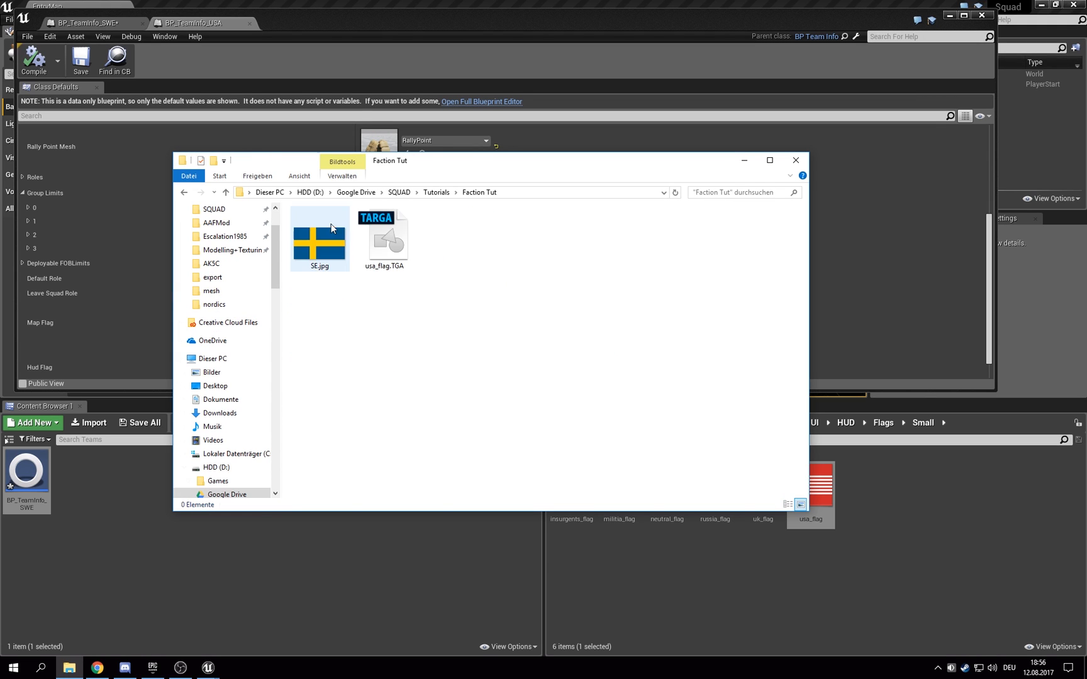
pyautogui.moveTo(385, 242); pyautogui.dragTo(382, 436)
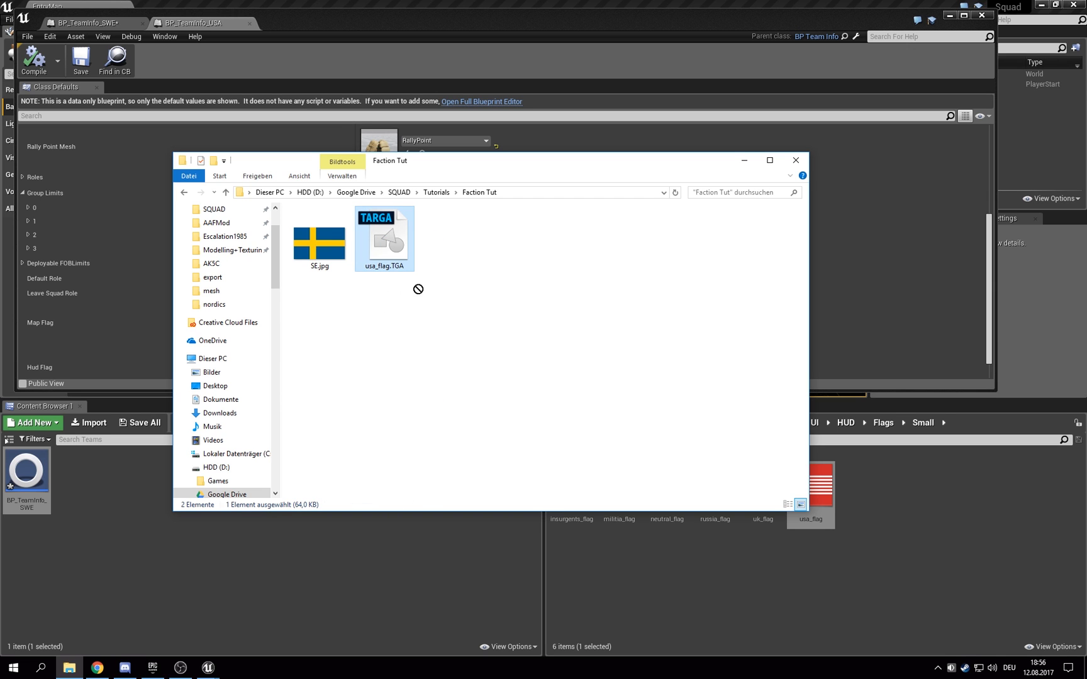
pyautogui.click(322, 447)
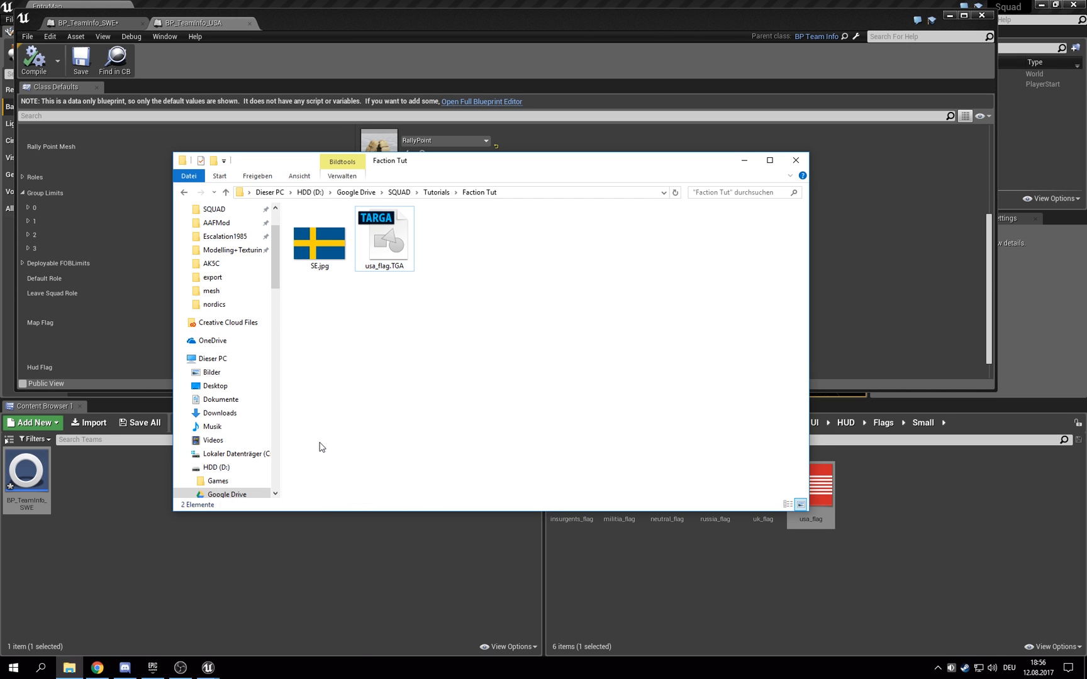
# Step: Launch Photoshop and open usa_flag.TGA from the Faction Tut folder
pyautogui.press('super')
pyautogui.write('photosh')
pyautogui.press('Return')
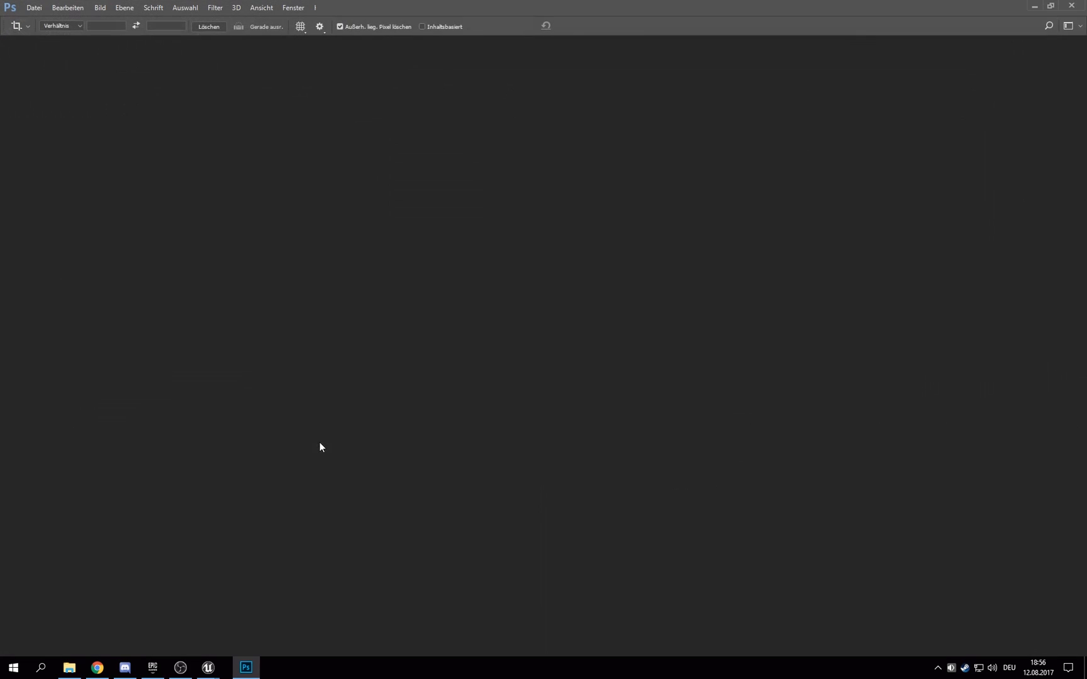
pyautogui.click(69, 667)
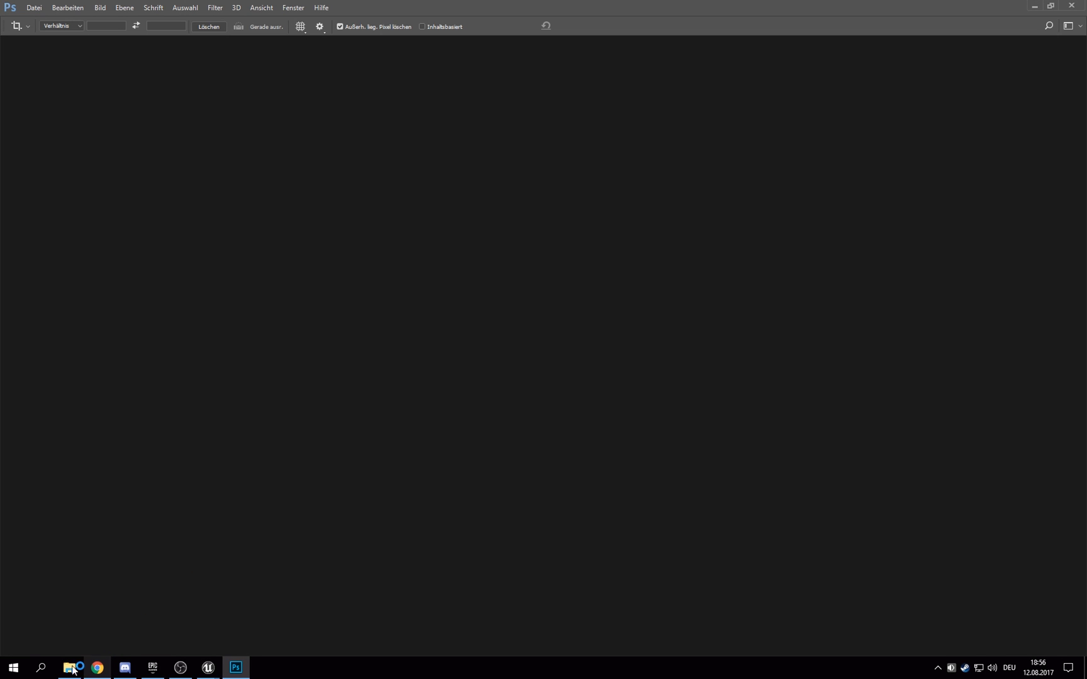
pyautogui.click(71, 668)
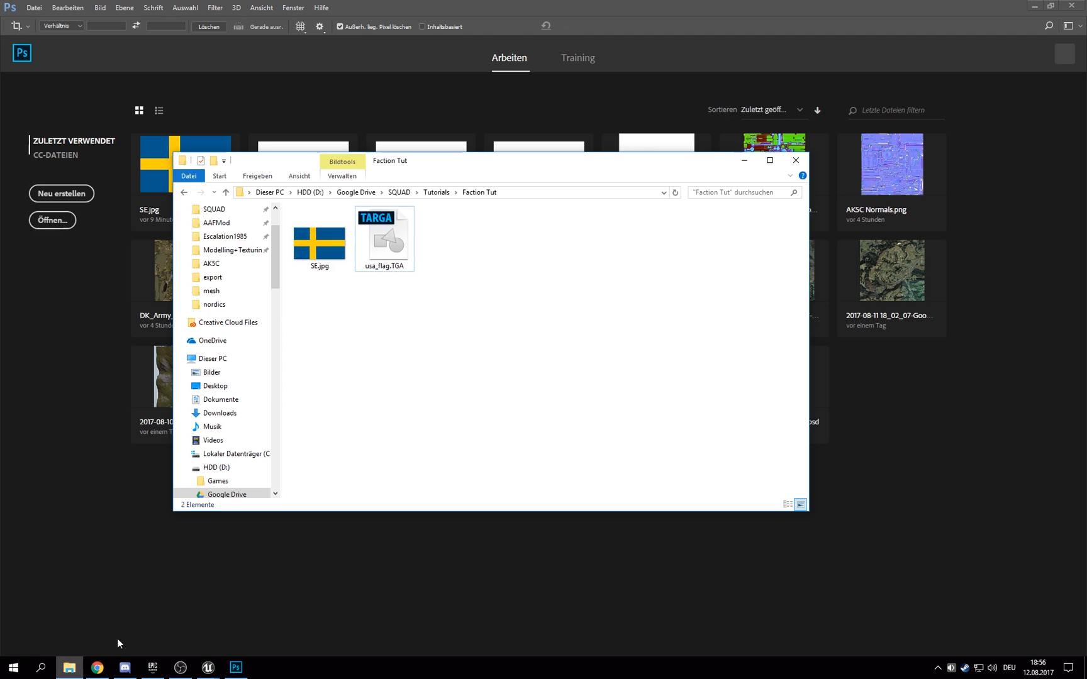
pyautogui.moveTo(410, 221); pyautogui.dragTo(859, 428)
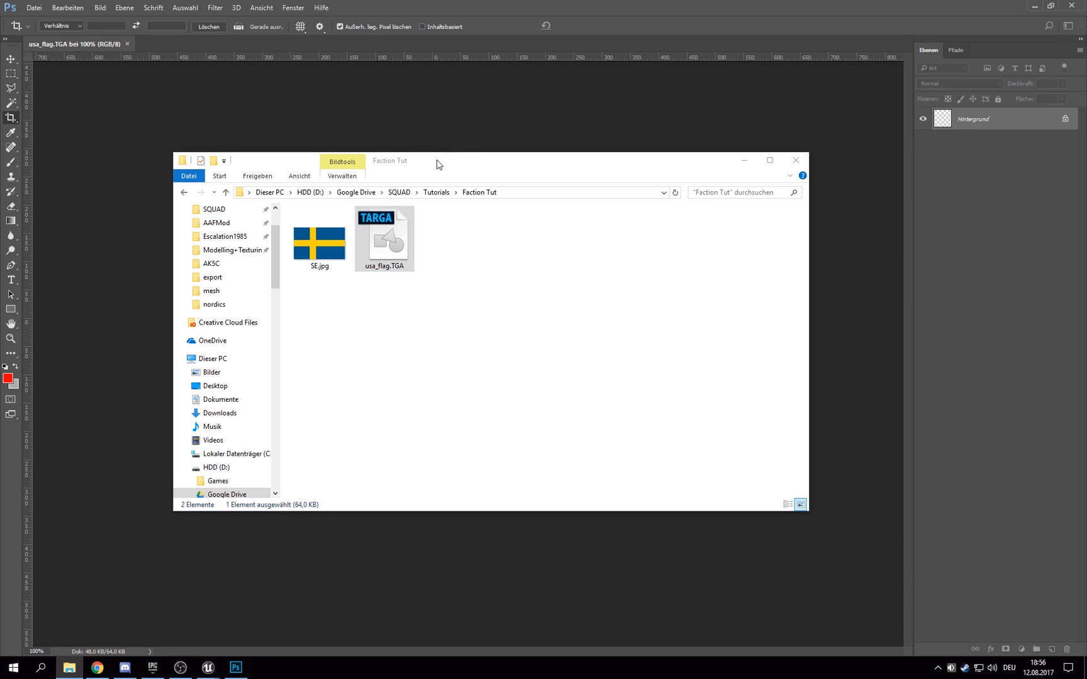
pyautogui.moveTo(438, 165); pyautogui.dragTo(541, 239)
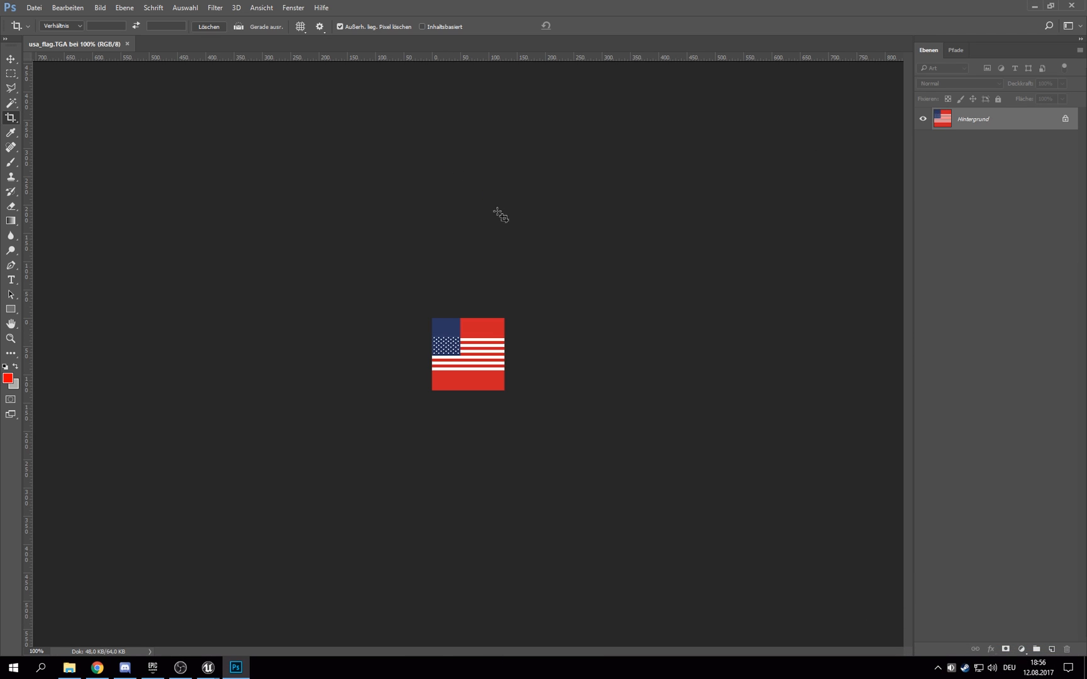
# Step: Place SE.jpg from the Faction Tut folder as a new layer over the US flag
pyautogui.click(70, 672)
pyautogui.moveTo(417, 346); pyautogui.dragTo(379, 318)
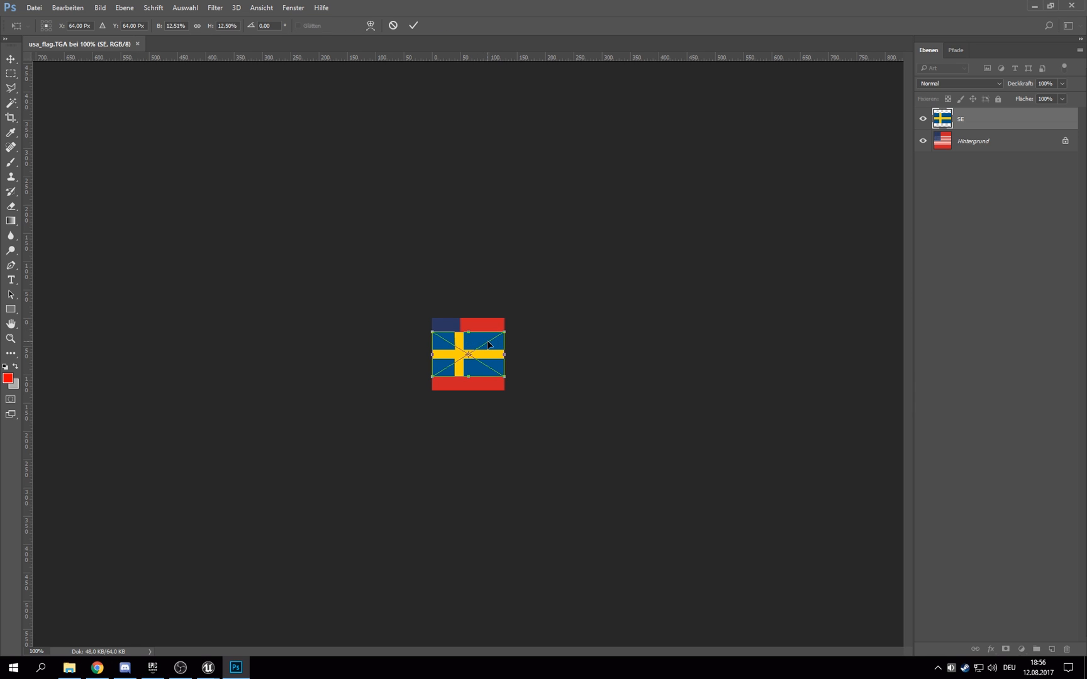
pyautogui.press('c')
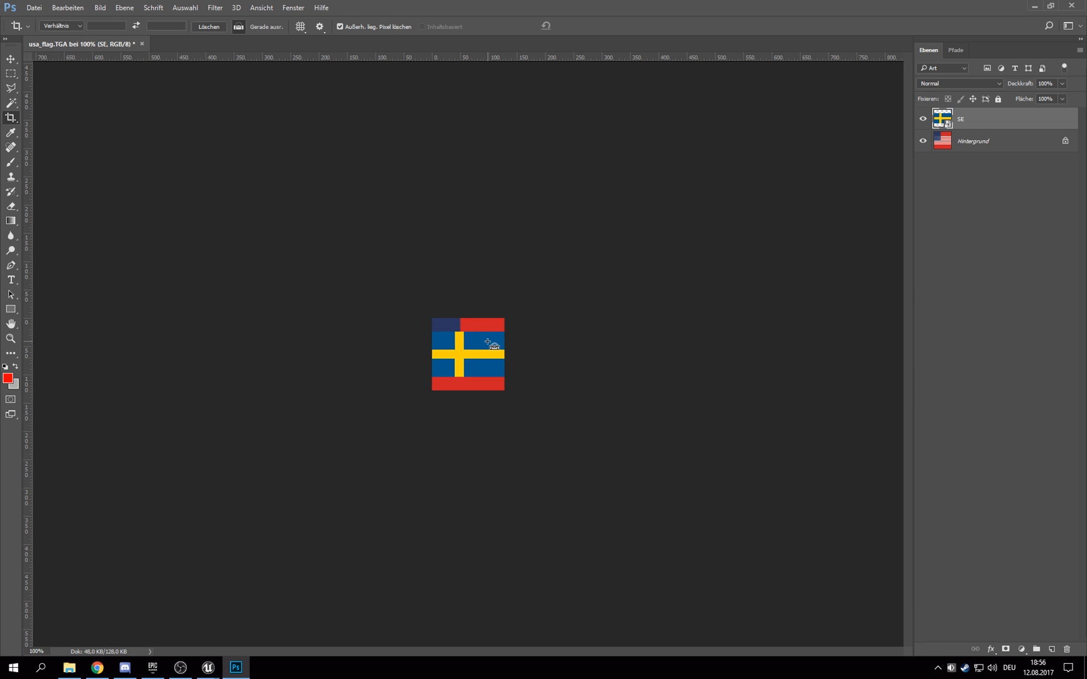
# Step: Move the SE layer straight down to Y 72 px over the US flag, keeping its size in Free Transform
pyautogui.keyDown('alt'); pyautogui.scroll(3, 488, 342); pyautogui.keyUp('alt')
pyautogui.press('v')
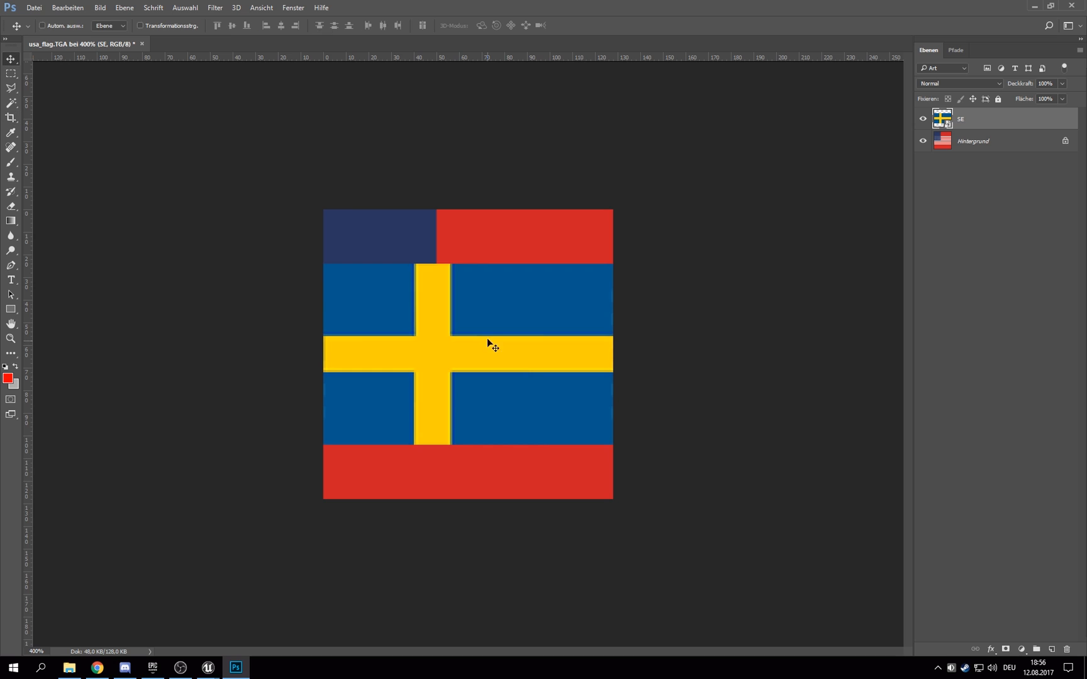
pyautogui.moveTo(487, 343)
pyautogui.mouseDown()
pyautogui.moveTo(569, 453)
pyautogui.moveTo(471, 352)
pyautogui.mouseUp()
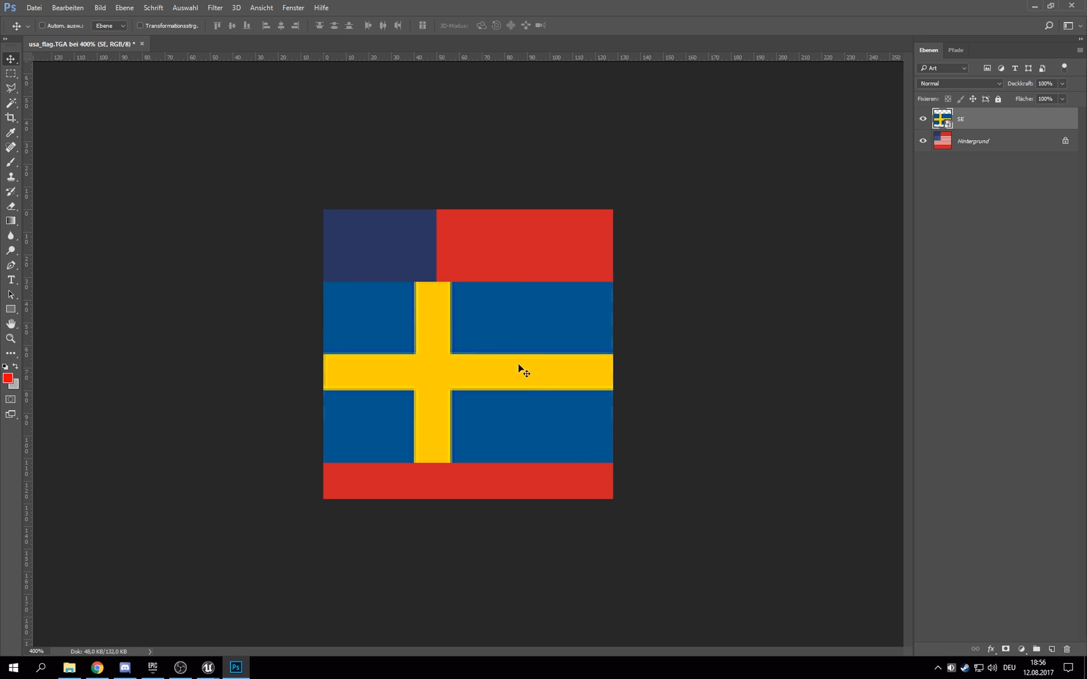
pyautogui.hotkey('ctrl', 't')
pyautogui.moveTo(617, 465); pyautogui.dragTo(625, 440)
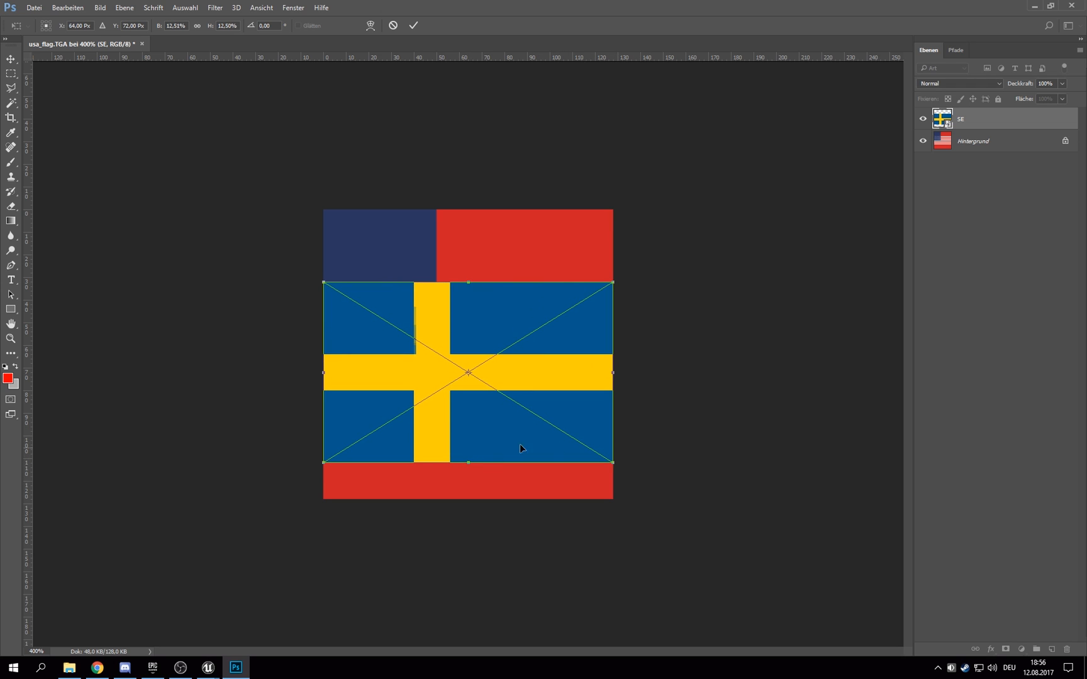
pyautogui.press('Return')
# Step: Nudge the SE layer up by about 9 px over the US flag
pyautogui.press('Up')
pyautogui.press('Up')
pyautogui.press('Up')
pyautogui.press('Up')
pyautogui.press('Up')
pyautogui.press('Up')
pyautogui.press('Up')
pyautogui.press('Up')
pyautogui.press('Up')
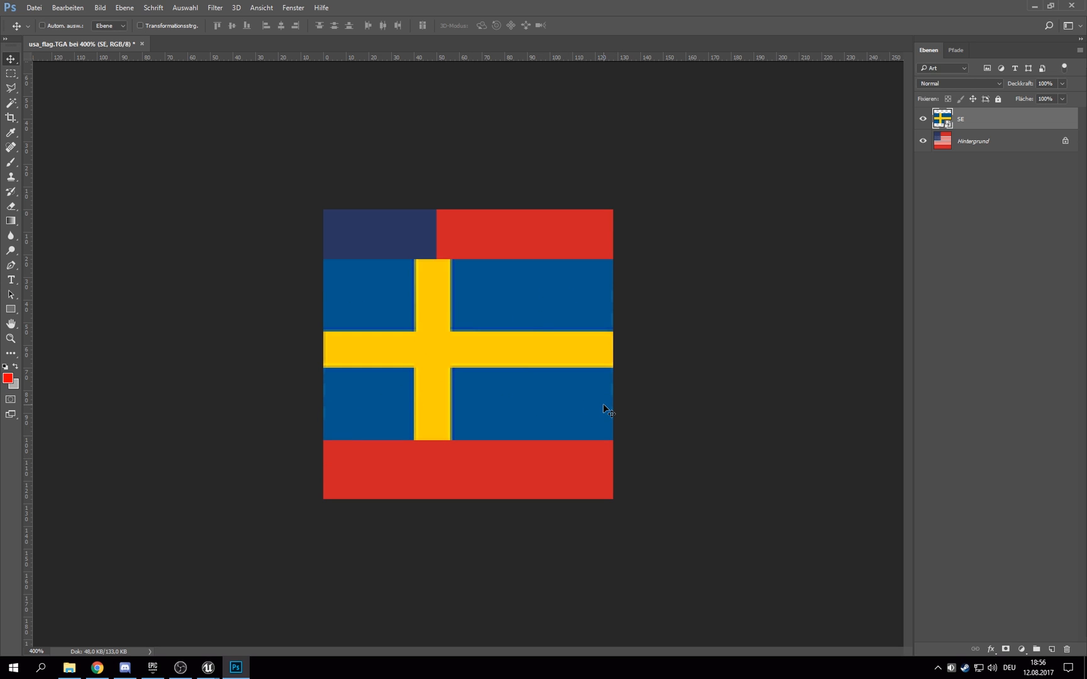
pyautogui.press('Down')
# Step: Set the SE layer to 50% opacity, nudge it down 2 px to align with the US flag, and restore 100% opacity
pyautogui.press('5')
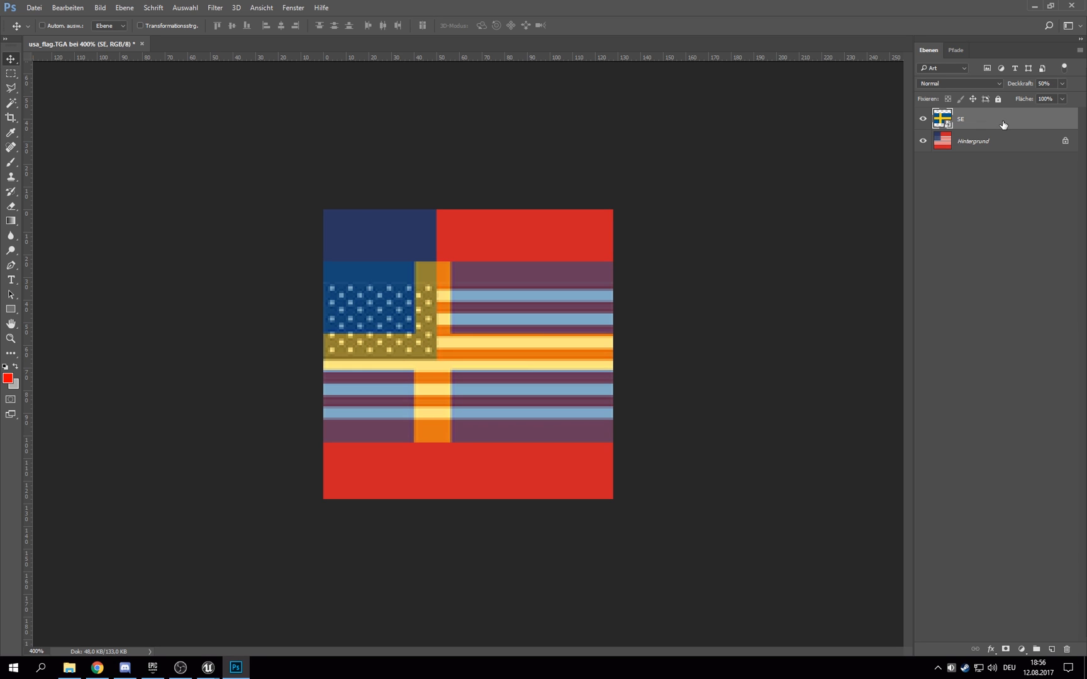
pyautogui.press('Down')
pyautogui.press('Down')
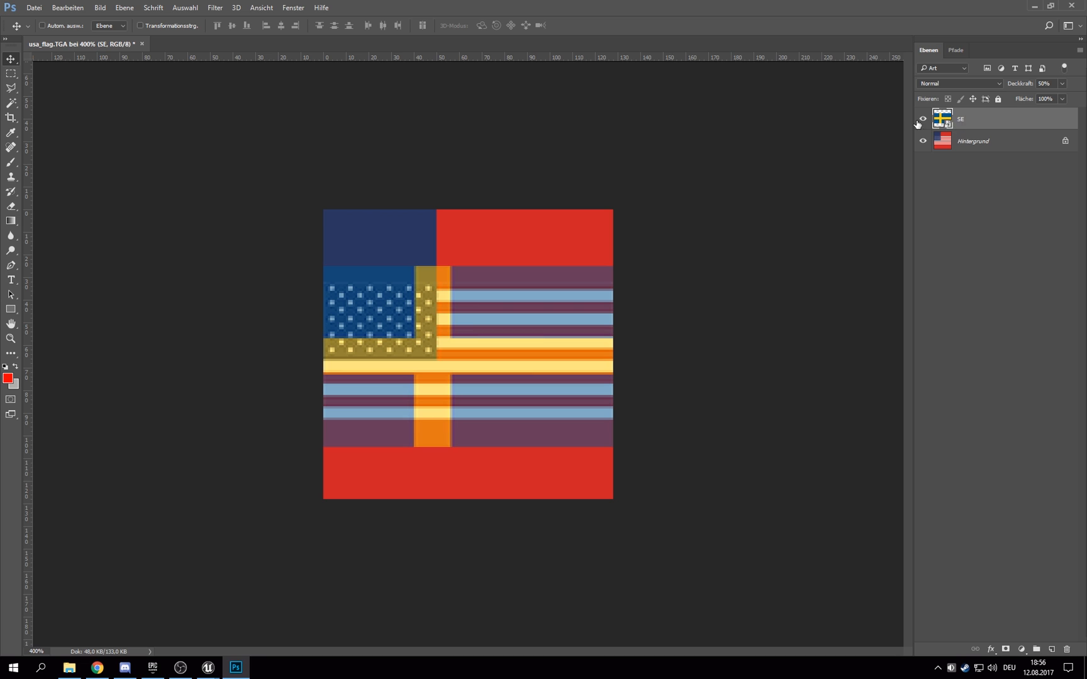
pyautogui.press('0')
# Step: Rasterize the SE layer and stretch a full-width strip of its upper edge past the top of the canvas
pyautogui.press('m')
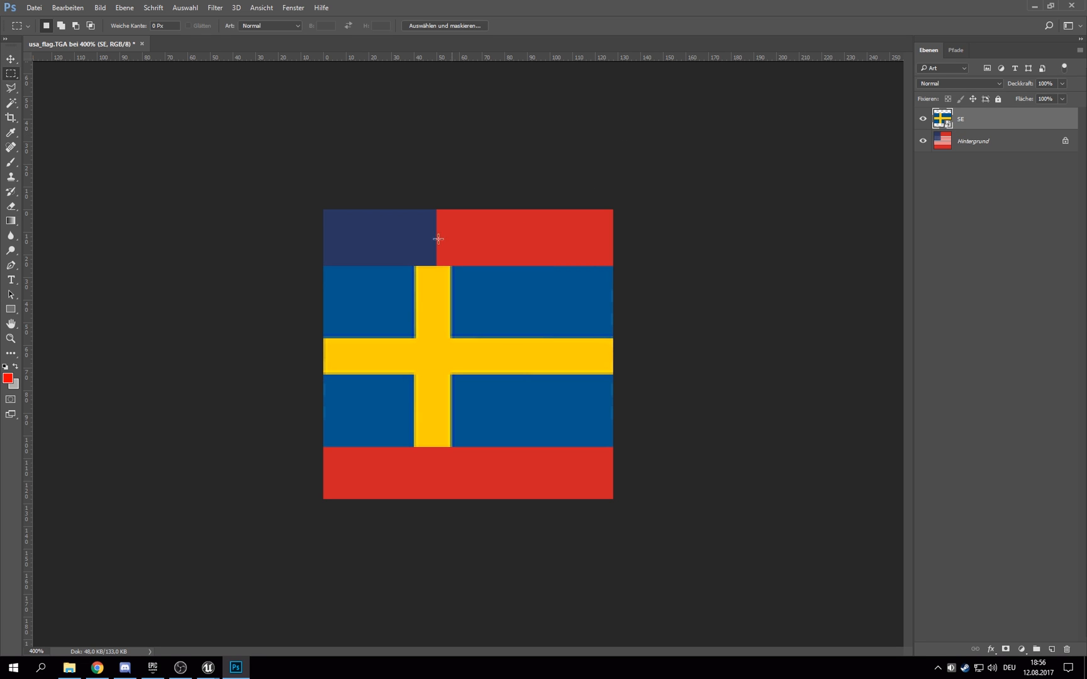
pyautogui.moveTo(362, 273); pyautogui.dragTo(654, 296)
pyautogui.rightClick(976, 125)
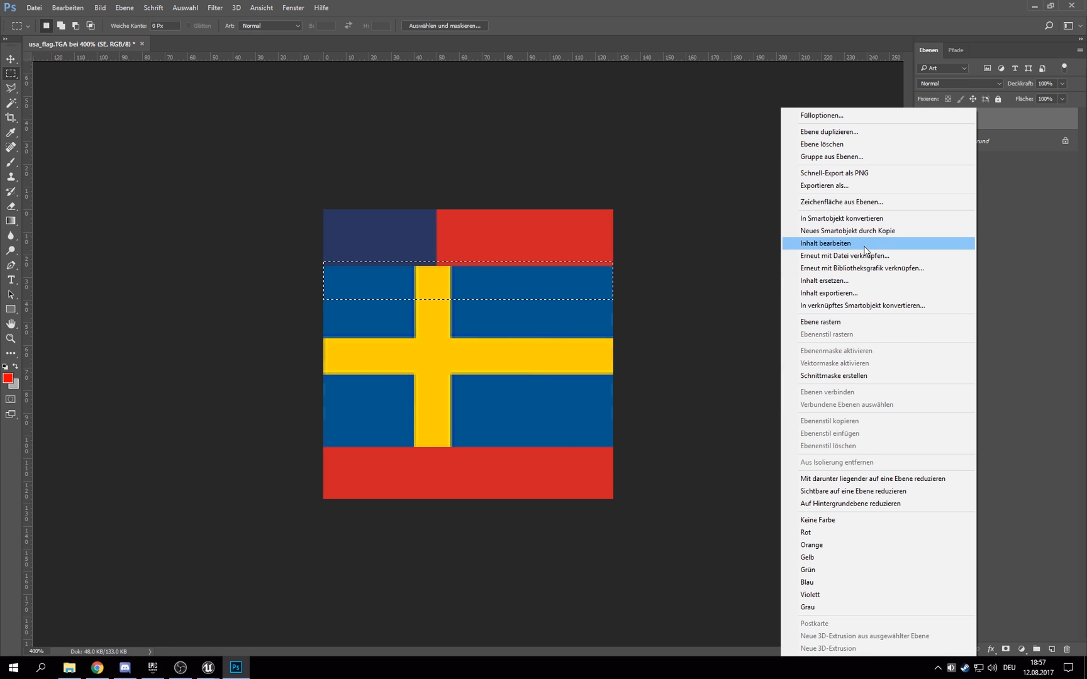
pyautogui.click(865, 320)
pyautogui.hotkey('ctrl', 't')
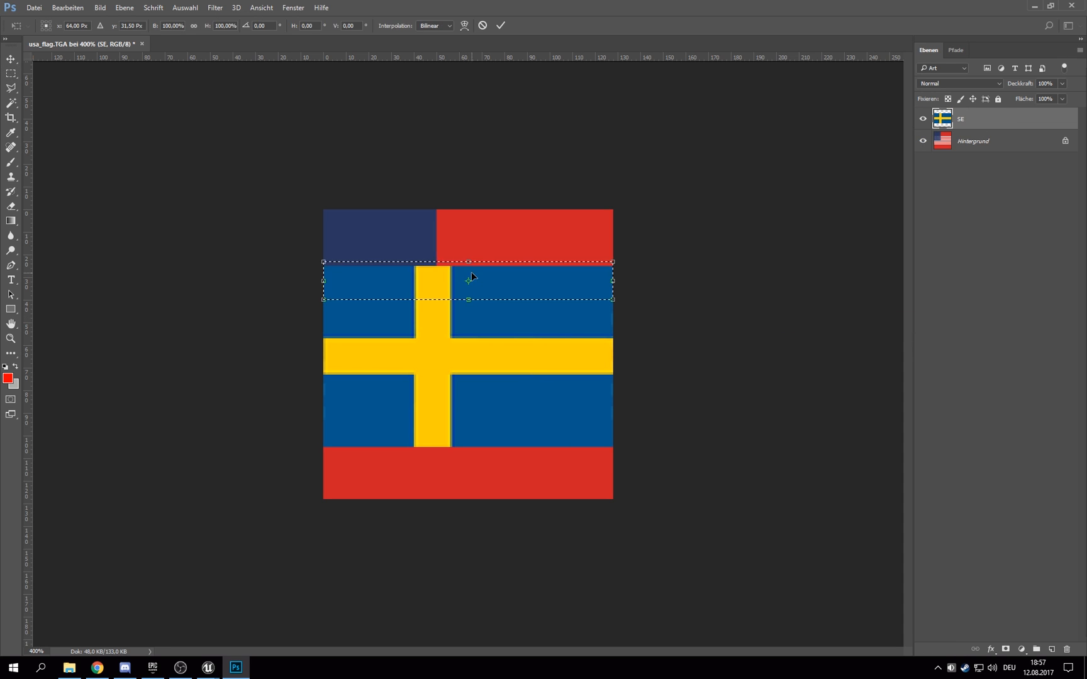
pyautogui.moveTo(468, 256); pyautogui.dragTo(484, 187)
pyautogui.press('Return')
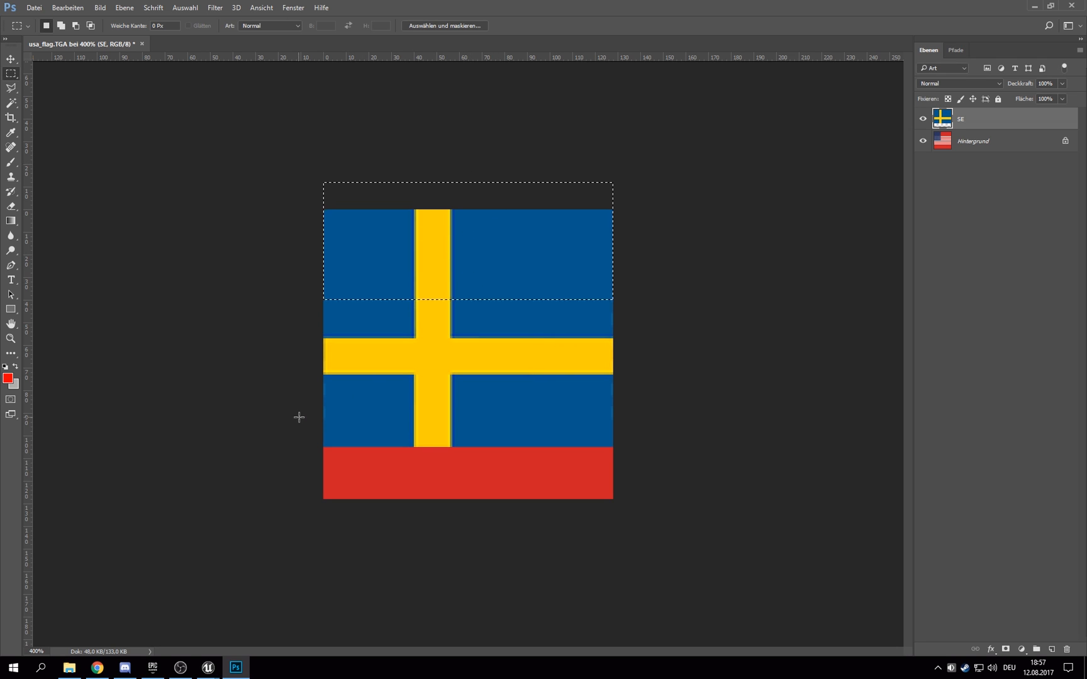
# Step: Stretch a full-width strip of the SE layer's lower edge to about 272% height past the canvas bottom, and merge the layer into the background
pyautogui.moveTo(299, 417); pyautogui.dragTo(725, 453)
pyautogui.hotkey('ctrl', 't')
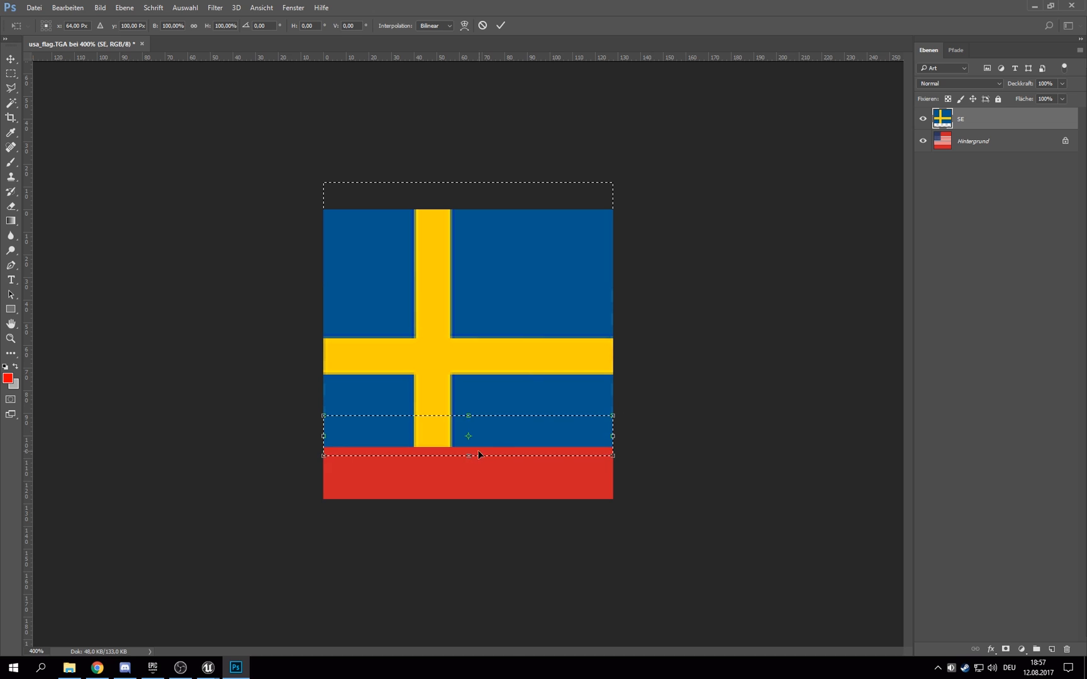
pyautogui.moveTo(468, 461); pyautogui.dragTo(468, 527)
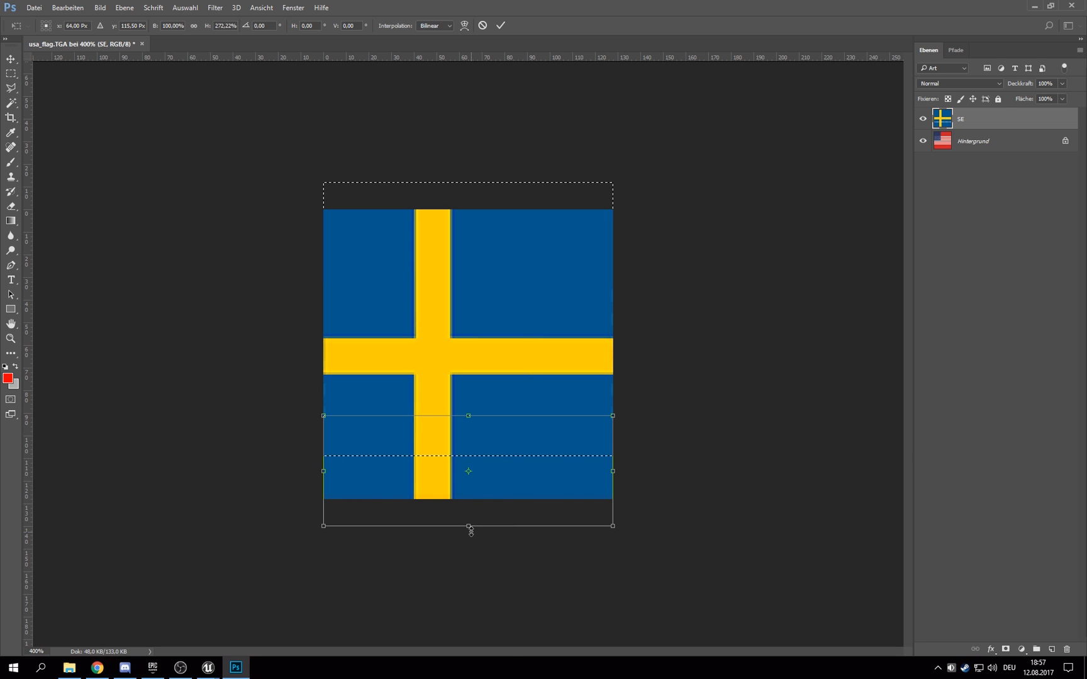
pyautogui.press('Return')
pyautogui.click(545, 439)
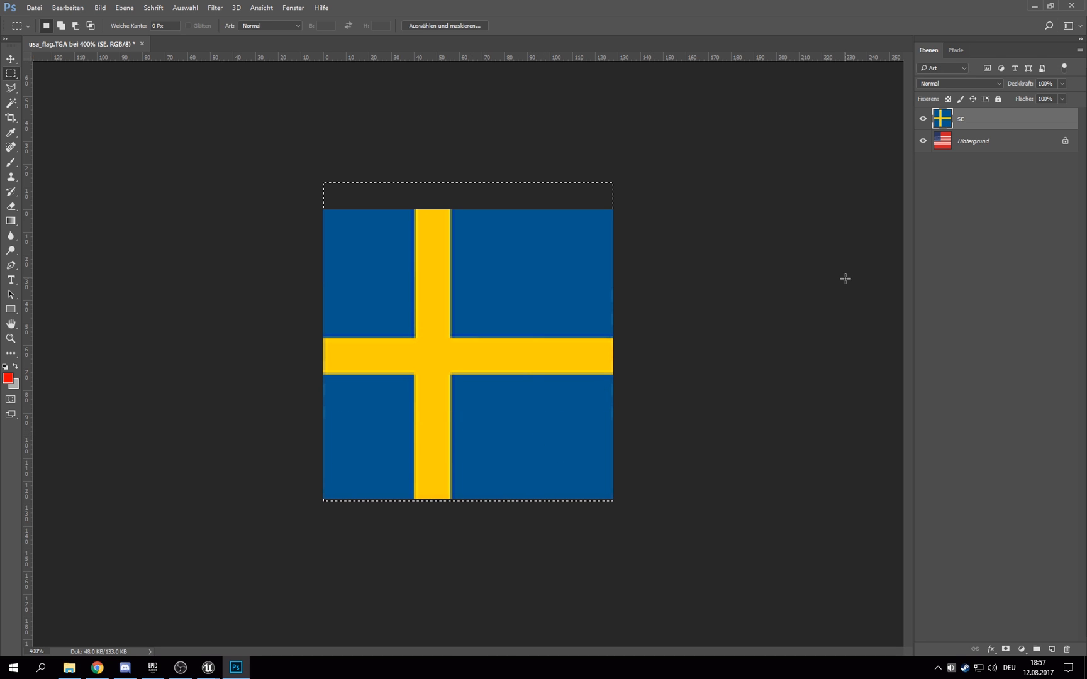
pyautogui.hotkey('ctrl', 'e')
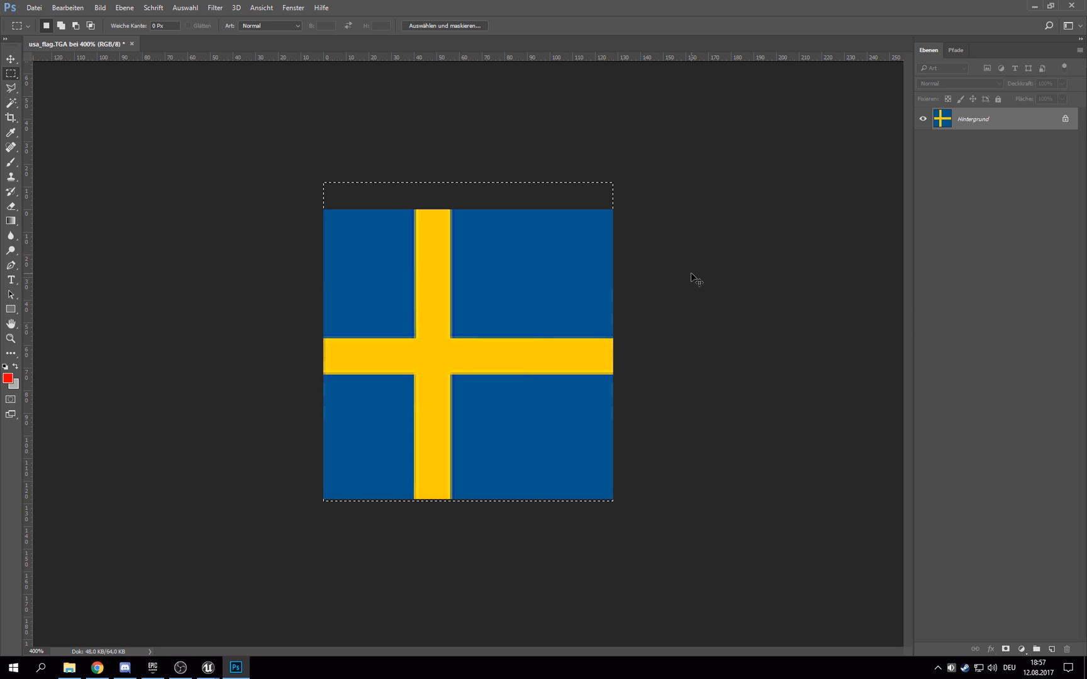
# Step: Save the Swedish flag image as swe_flag.tga in the Faction Tut folder, using 24 bits per pixel Targa format
pyautogui.hotkey('ctrl', 'shift', 's')
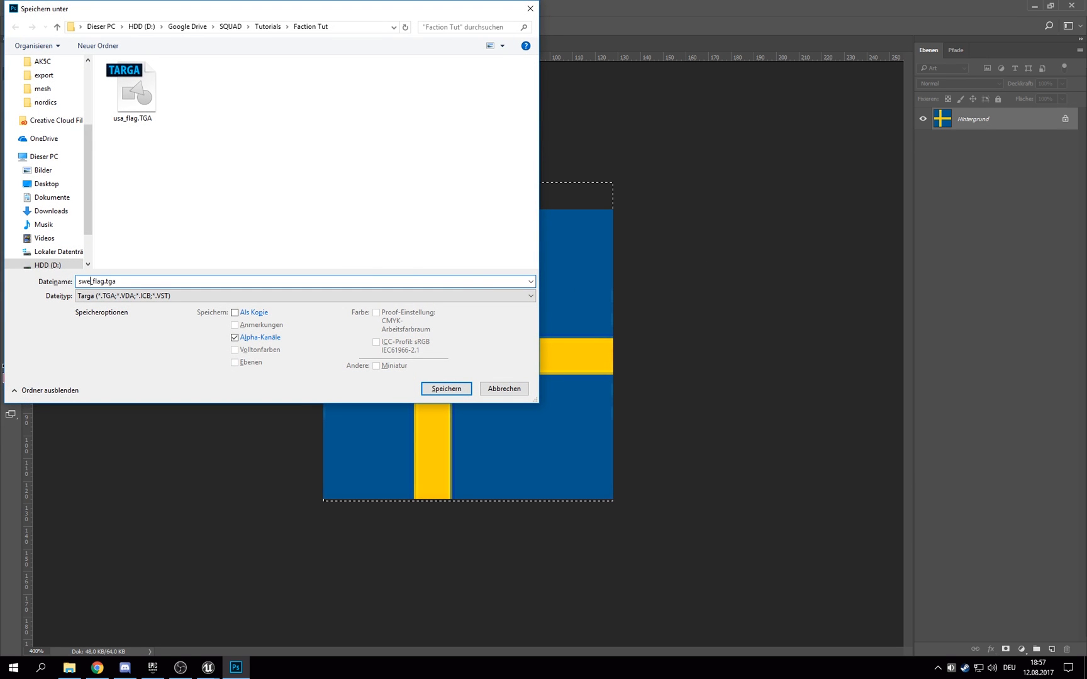
pyautogui.press('Return')
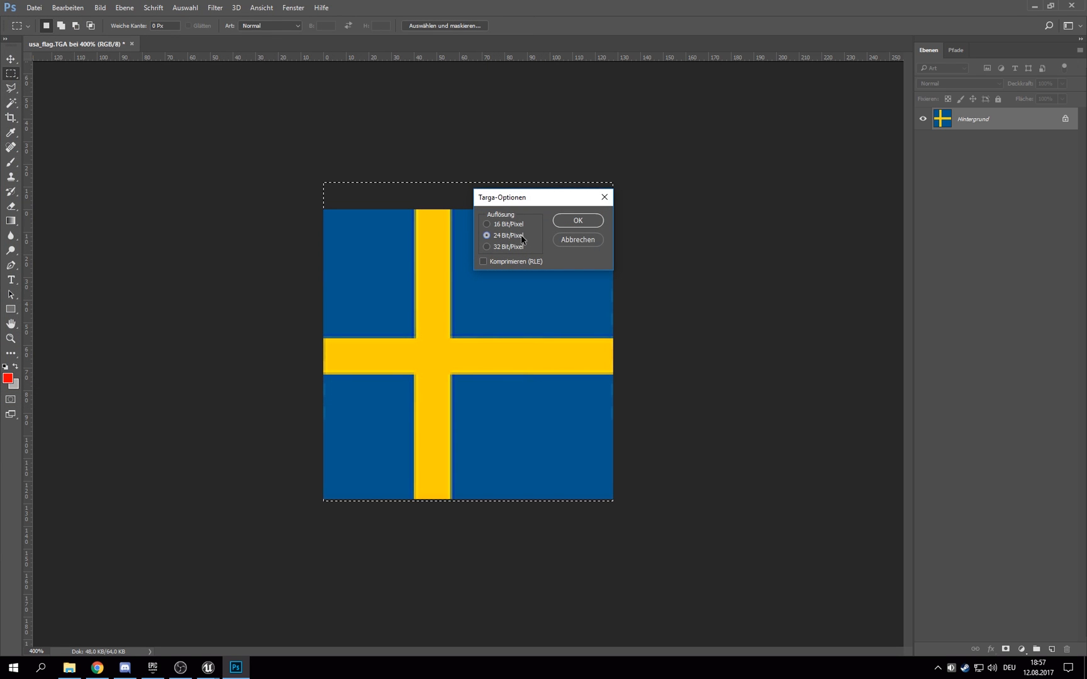
pyautogui.click(578, 220)
# Step: Switch to the main Unreal Editor window and create a folder named UI in SWE Content
pyautogui.click(1034, 6)
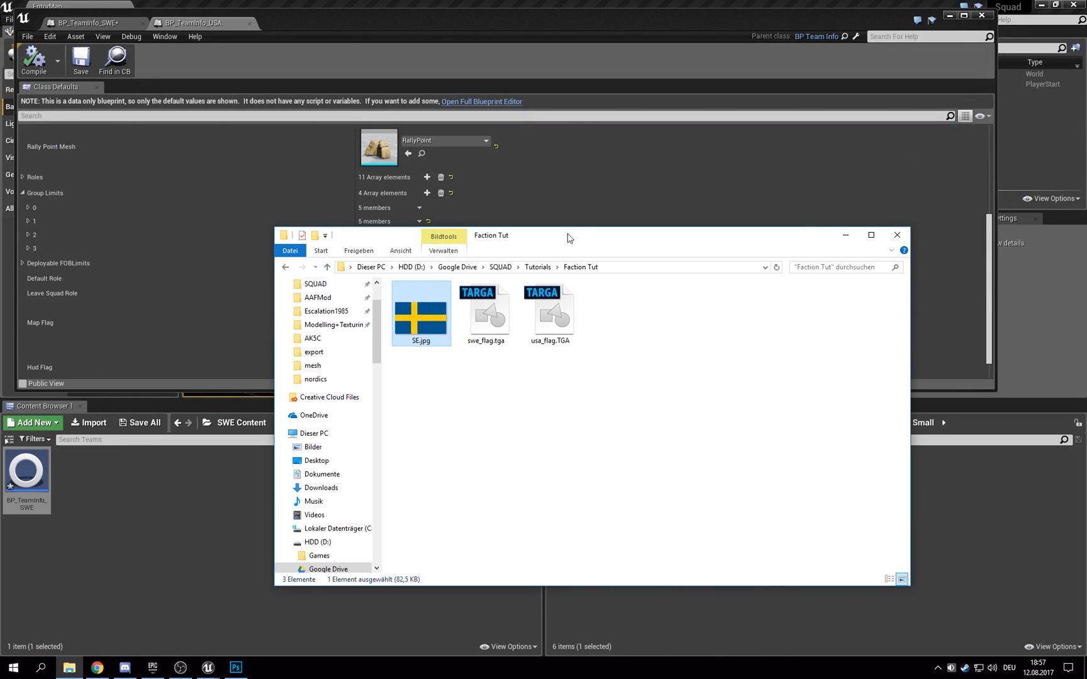
pyautogui.click(924, 23)
pyautogui.click(949, 15)
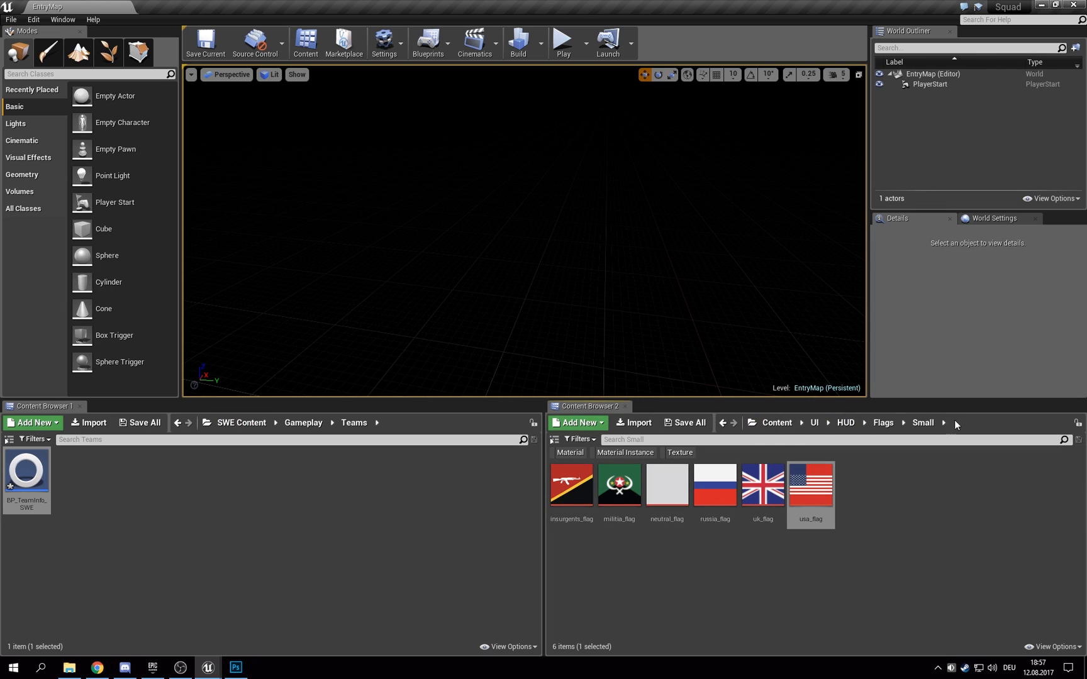
pyautogui.click(255, 424)
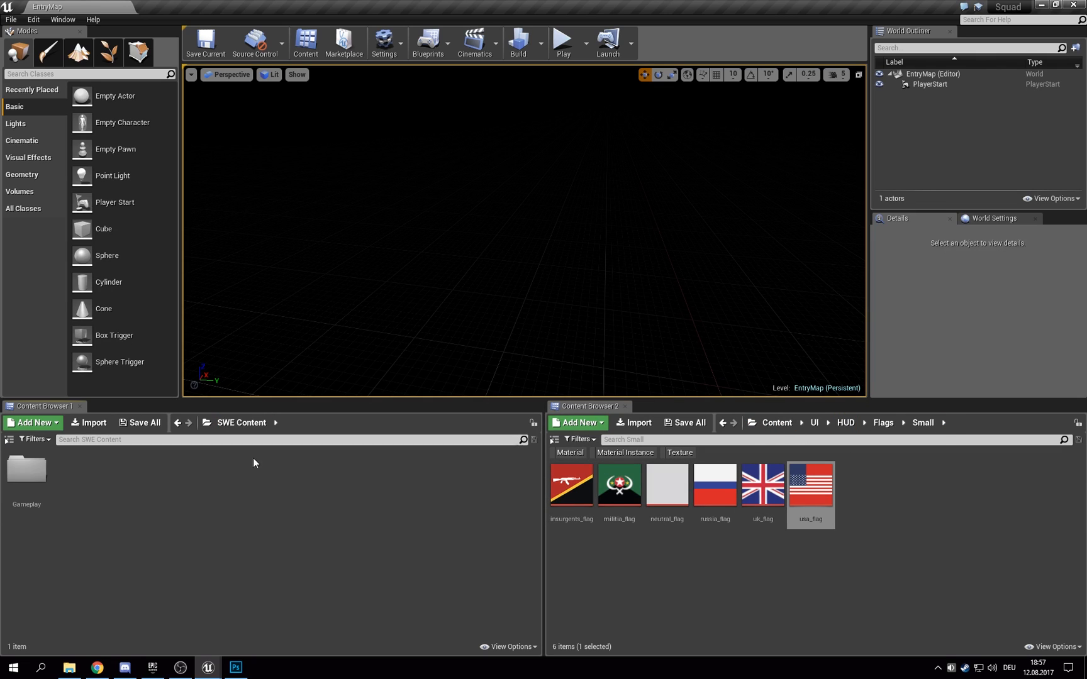
pyautogui.rightClick(226, 496)
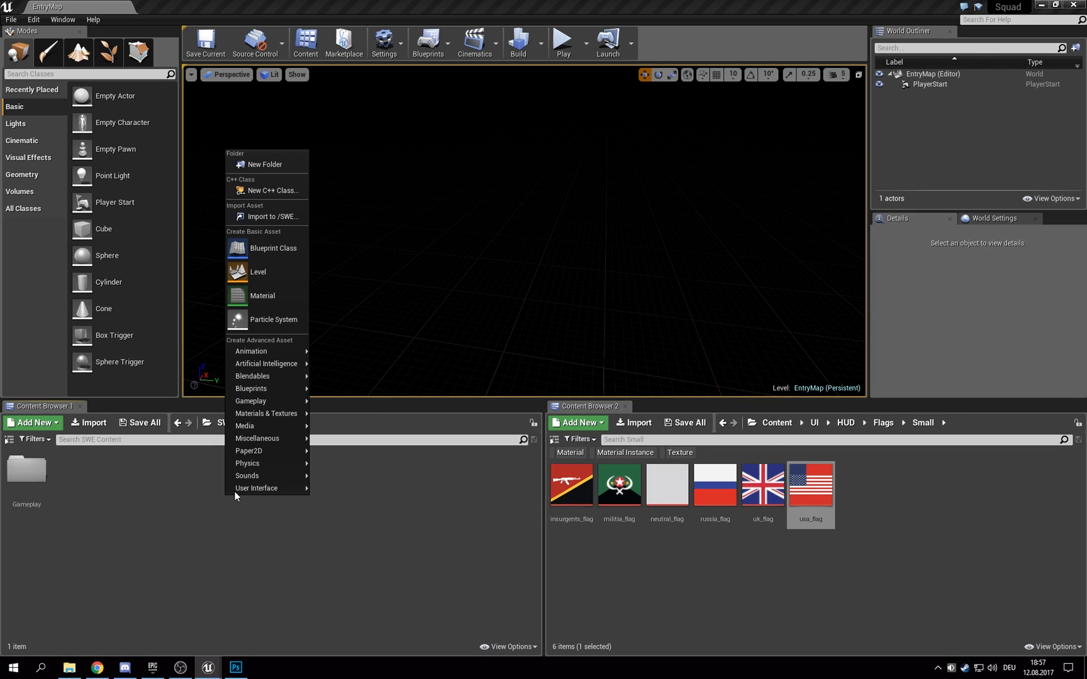
pyautogui.click(281, 168)
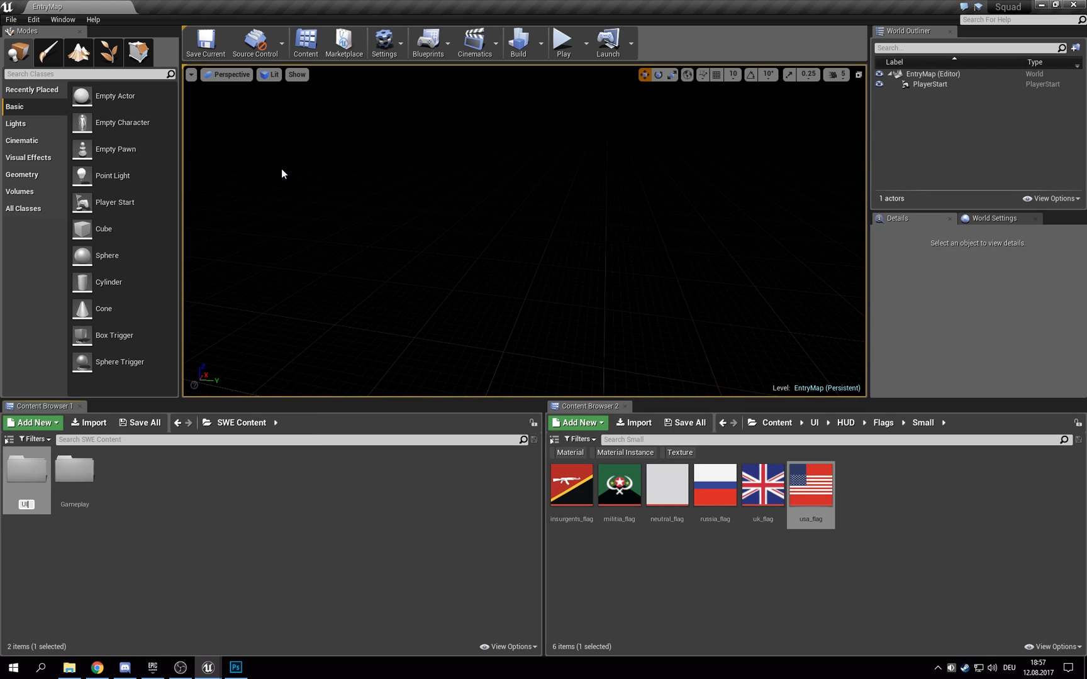
pyautogui.press('Return')
# Step: Create a folder named HUD inside the new UI folder
pyautogui.click(70, 481)
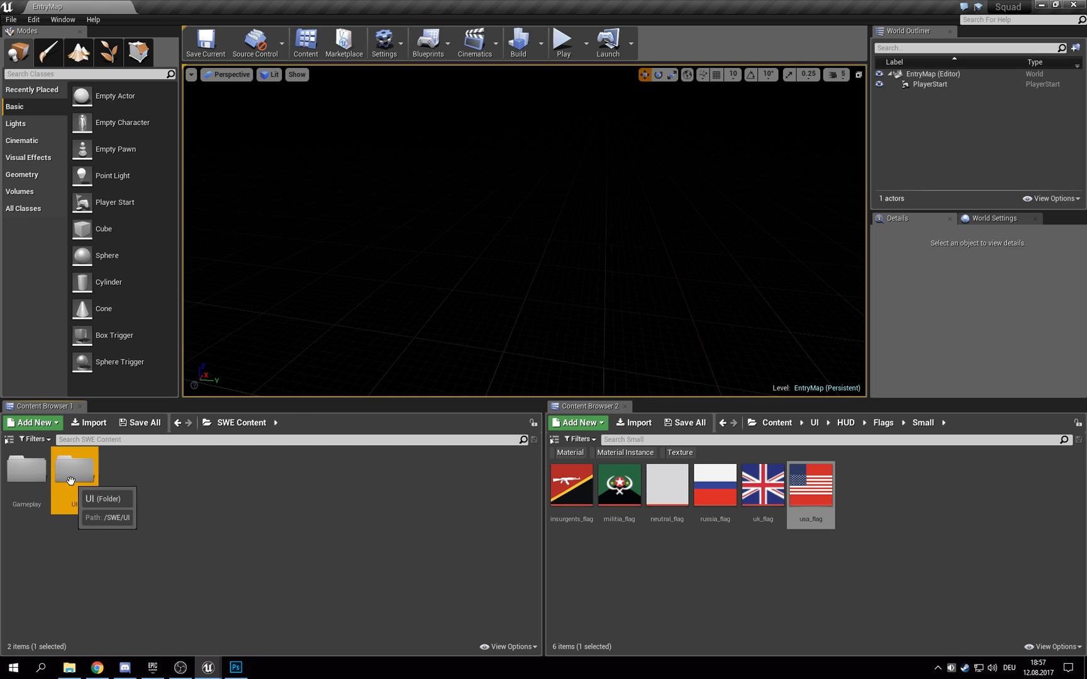
pyautogui.doubleClick(71, 481)
pyautogui.rightClick(111, 498)
pyautogui.click(161, 165)
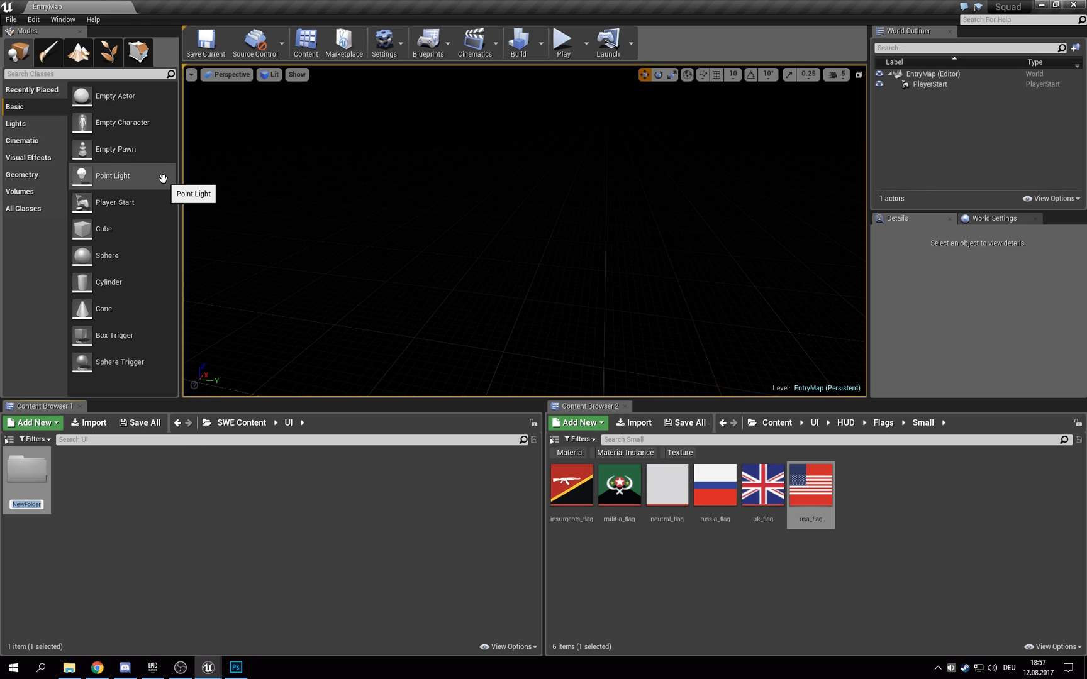
pyautogui.write('HUD')
pyautogui.press('Return')
# Step: Create a folder named Flags inside the HUD folder
pyautogui.click(29, 478)
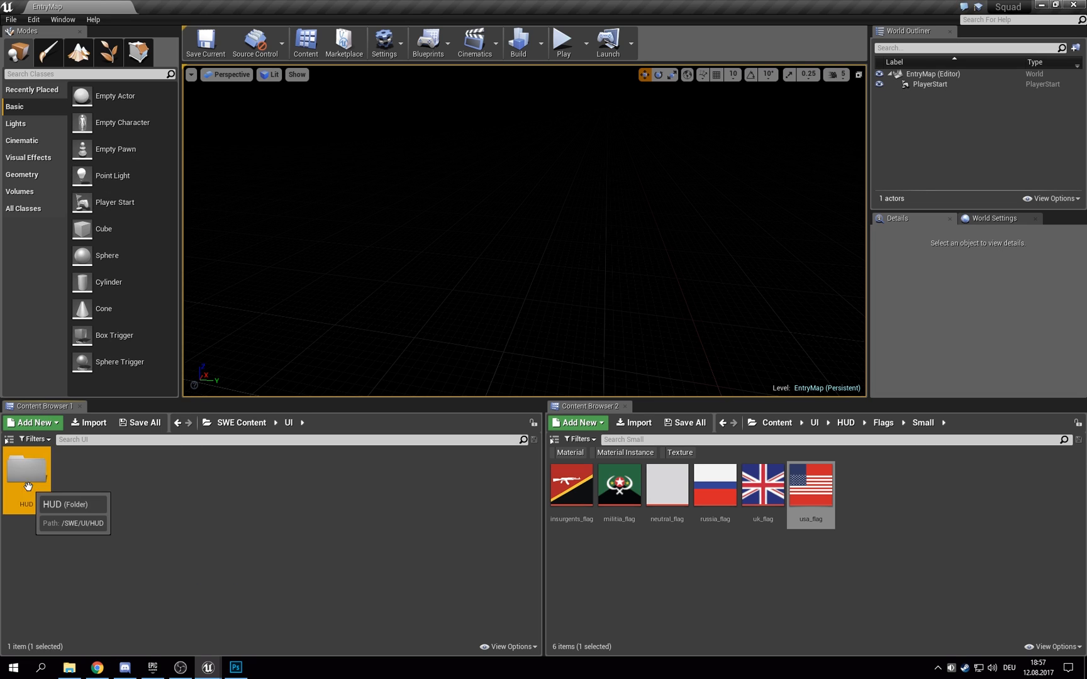
pyautogui.doubleClick(28, 478)
pyautogui.rightClick(139, 495)
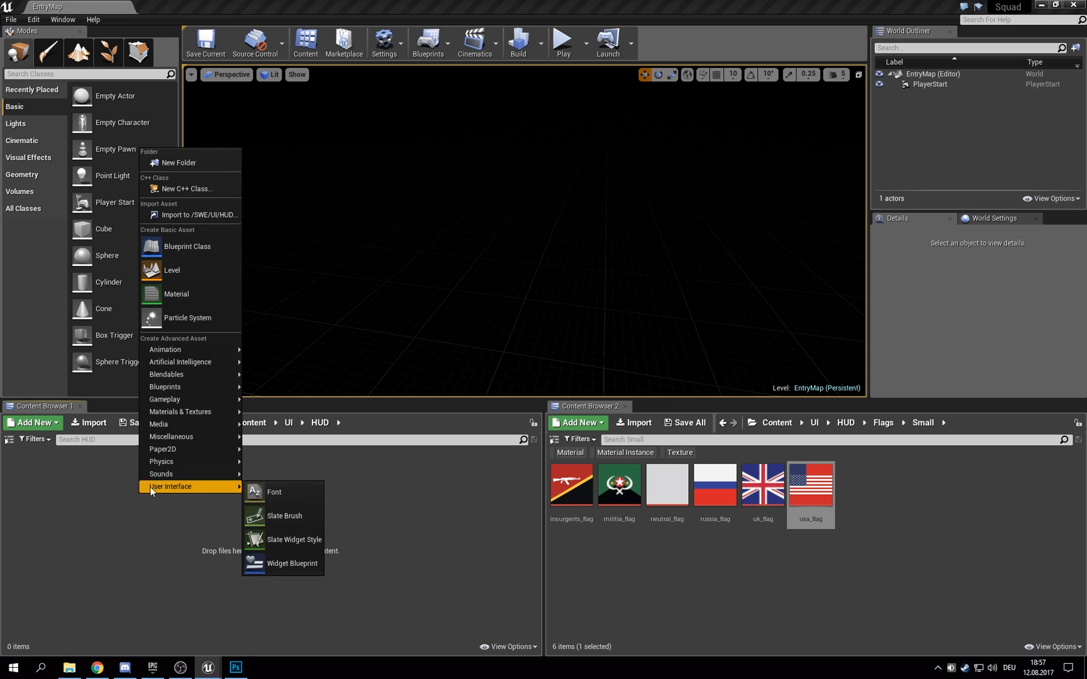
pyautogui.click(199, 158)
pyautogui.write('Flags')
pyautogui.press('Return')
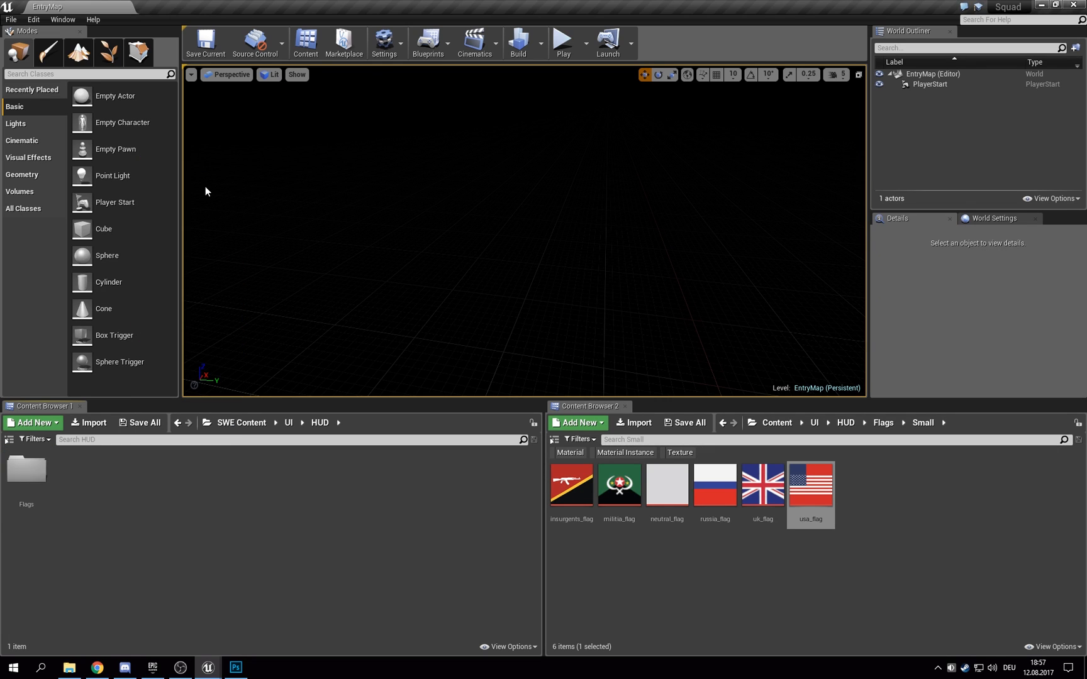
# Step: Create a folder named Small inside the Flags folder
pyautogui.doubleClick(27, 473)
pyautogui.rightClick(108, 493)
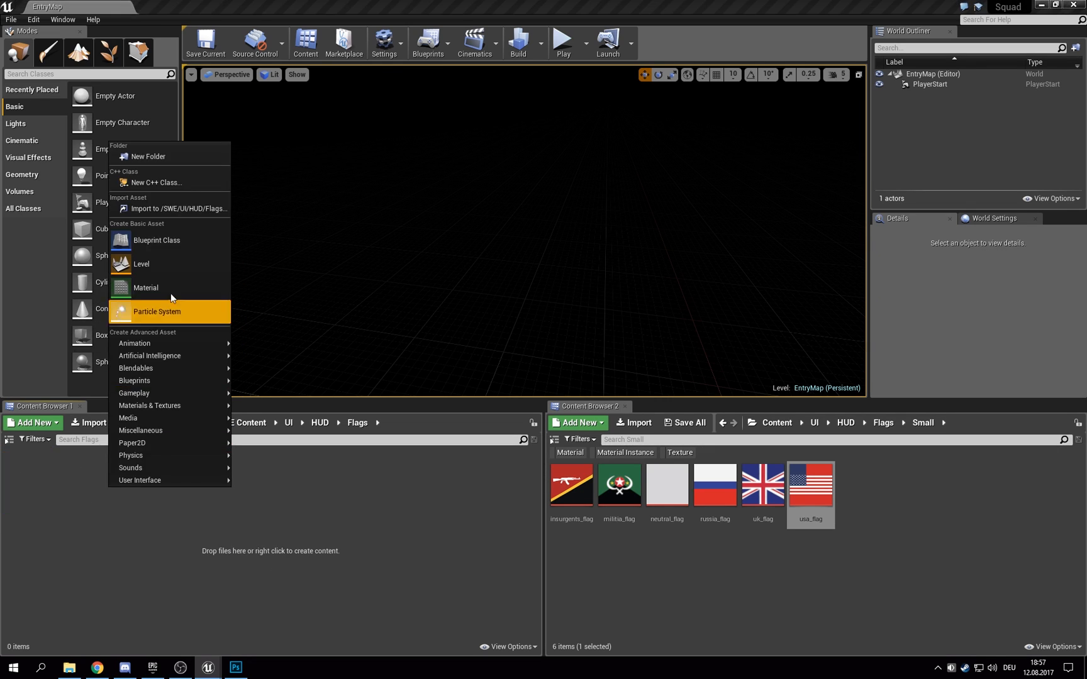
pyautogui.click(174, 158)
pyautogui.write('Smal')
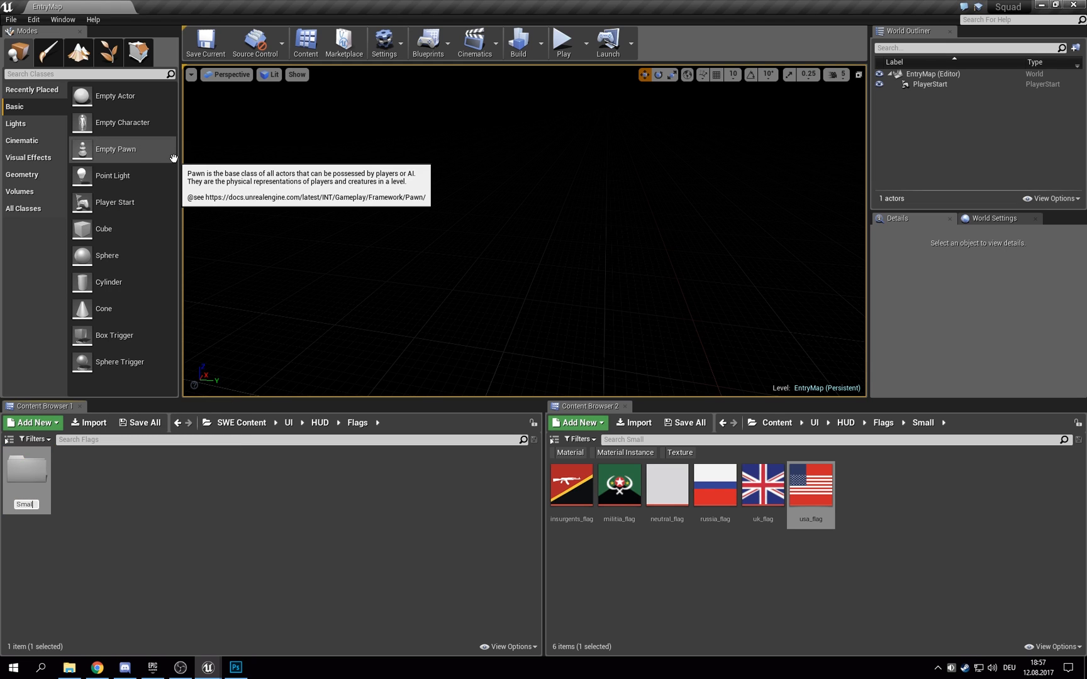
pyautogui.write('l')
pyautogui.press('Return')
# Step: Import swe_flag.tga from the Faction Tut folder into SWE Content's UI/HUD/Flags/Small folder
pyautogui.doubleClick(27, 473)
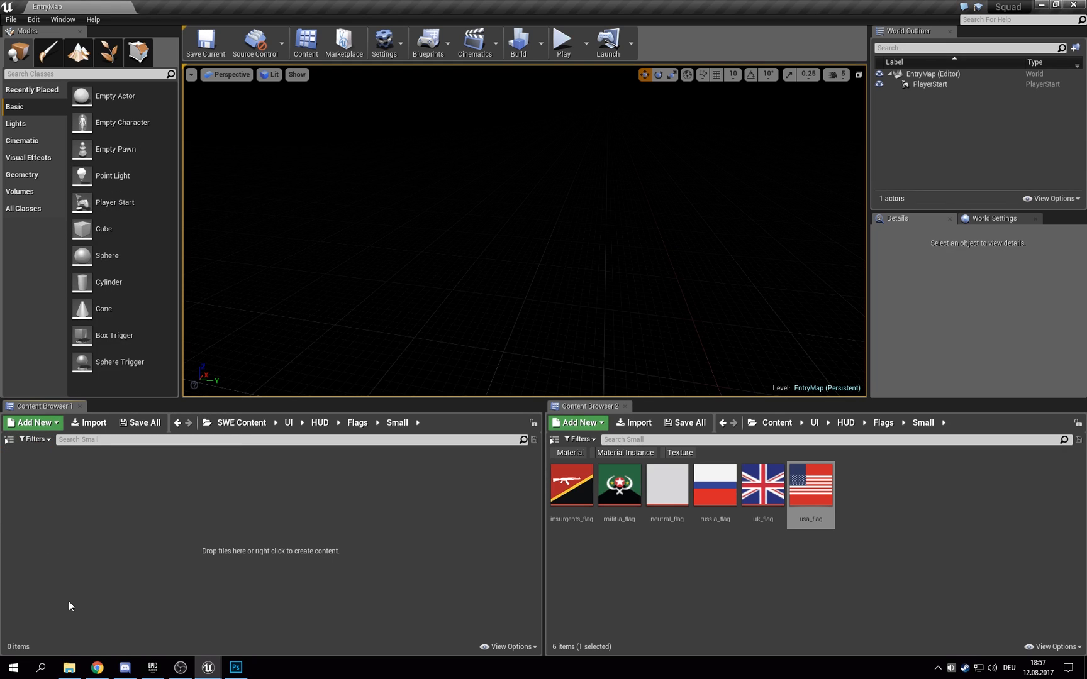
pyautogui.click(69, 667)
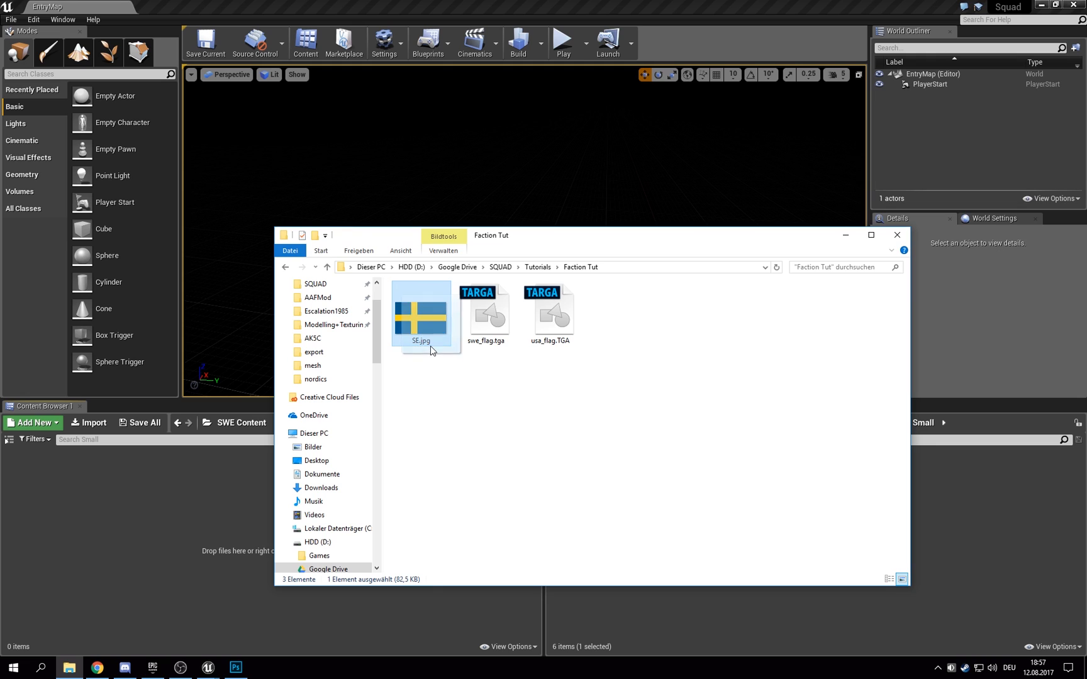
pyautogui.click(487, 318)
pyautogui.moveTo(501, 352); pyautogui.dragTo(199, 513)
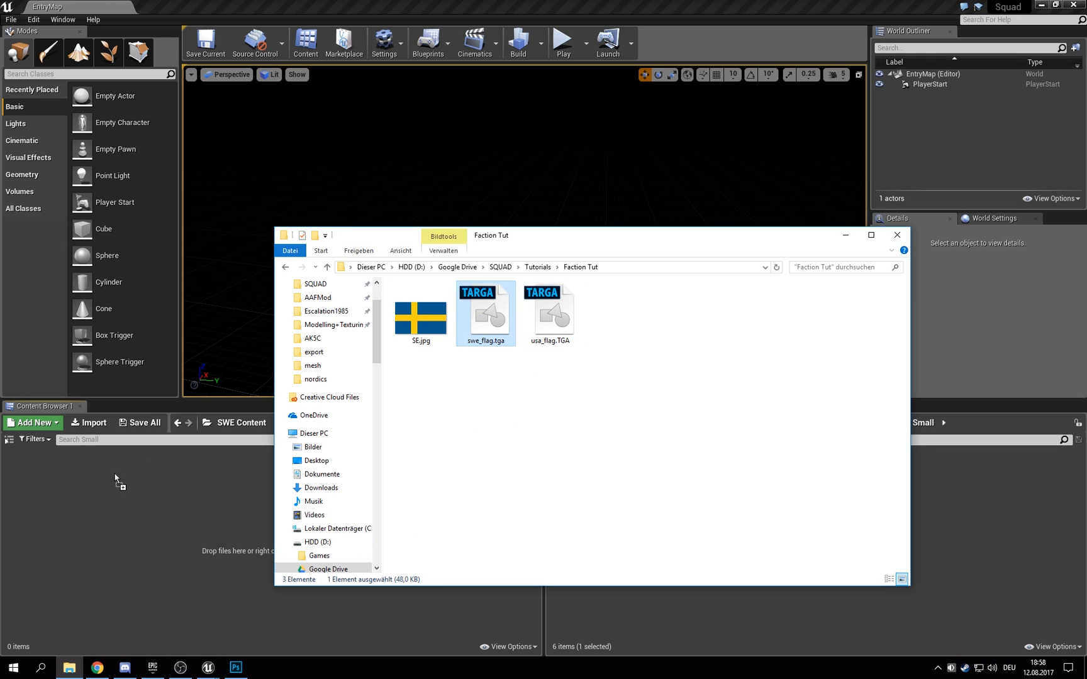
pyautogui.moveTo(115, 474); pyautogui.dragTo(114, 473)
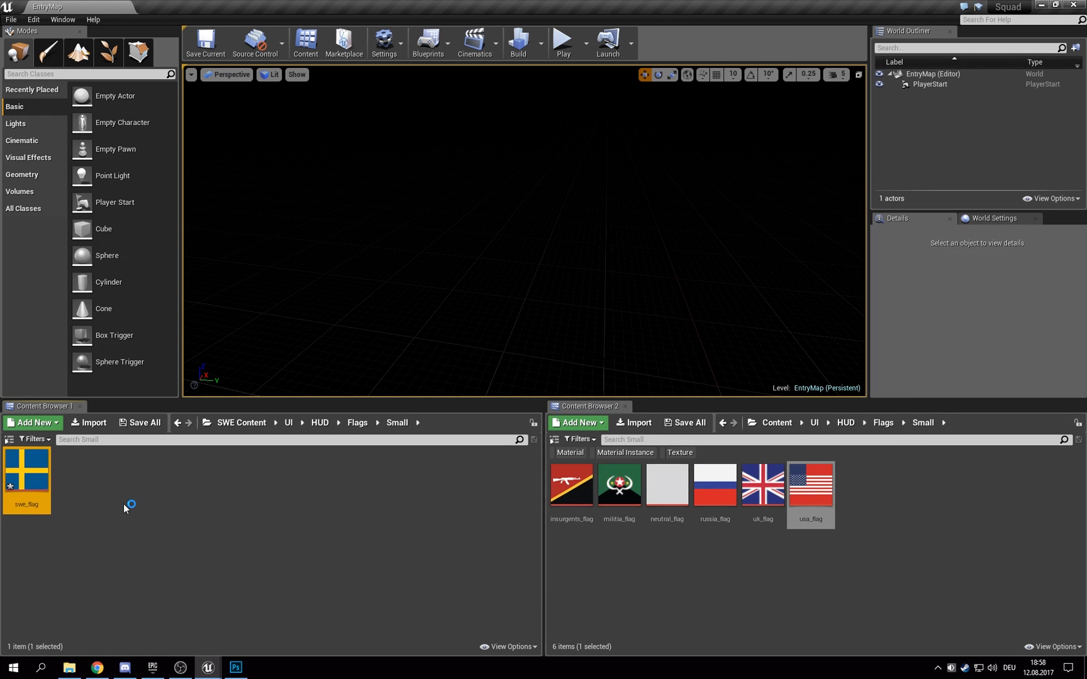
pyautogui.click(125, 504)
pyautogui.hotkey('ctrl', 's')
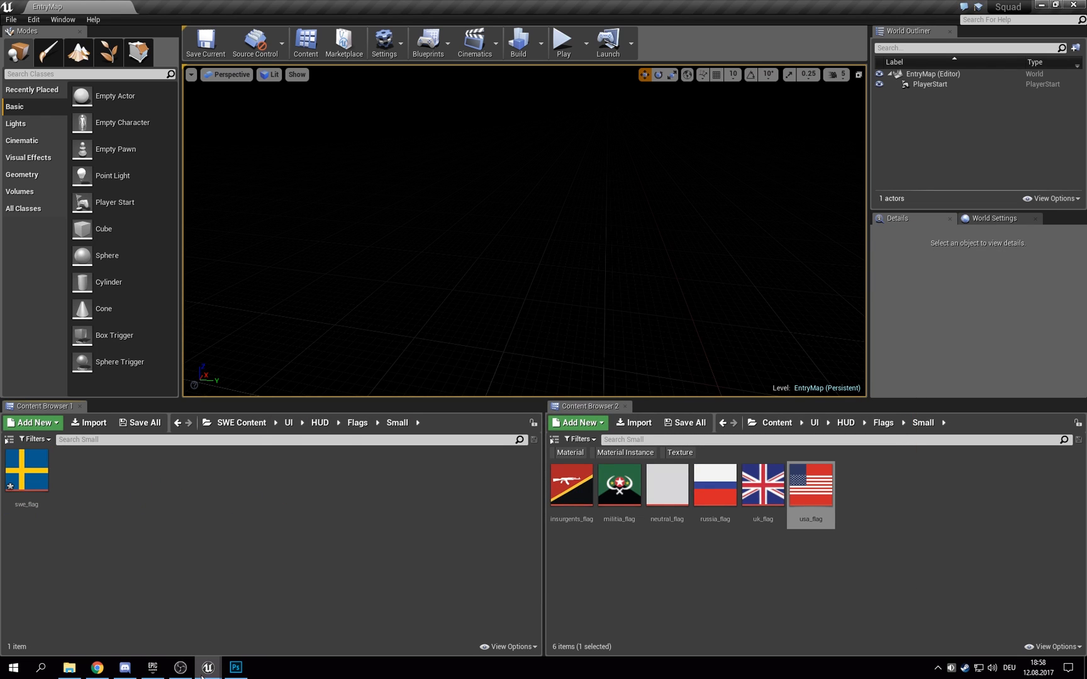
# Step: Set both the Map Flag and the Hud Flag of BP_TeamInfo_SWE to swe_flag
pyautogui.moveTo(202, 673)
pyautogui.click(270, 615)
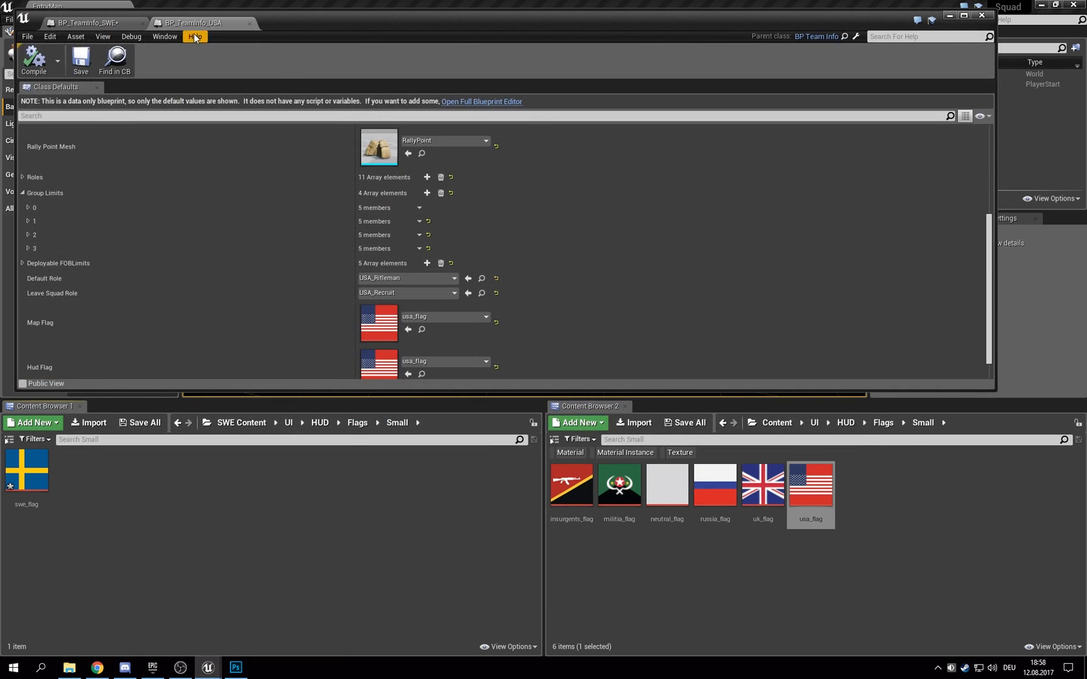
pyautogui.click(89, 23)
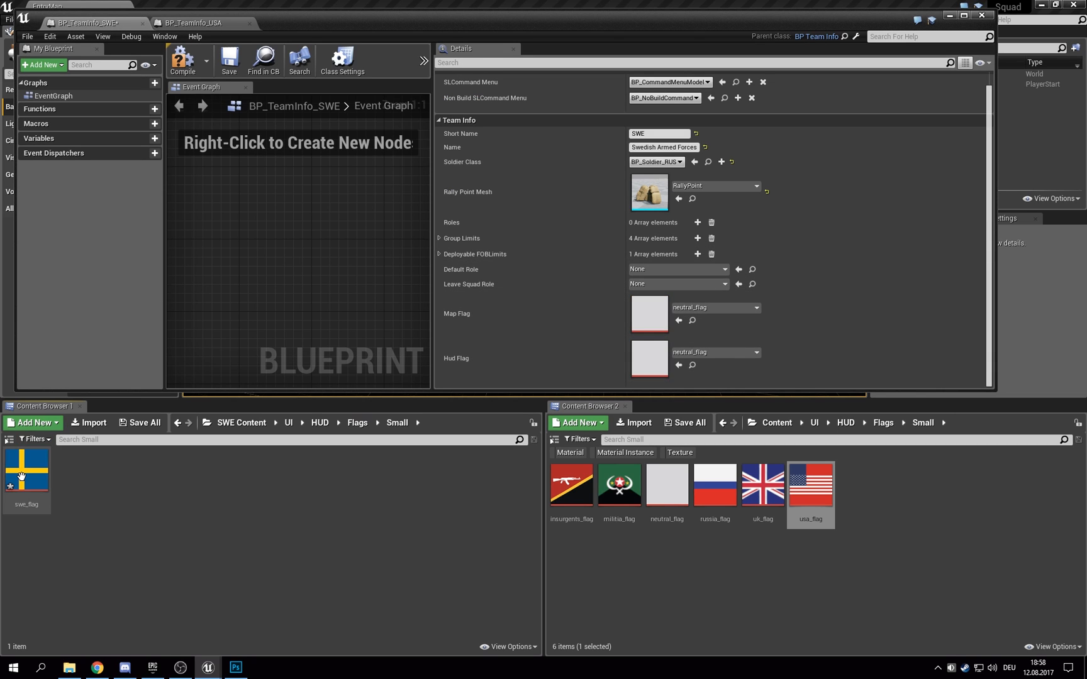
pyautogui.moveTo(21, 476); pyautogui.dragTo(675, 326)
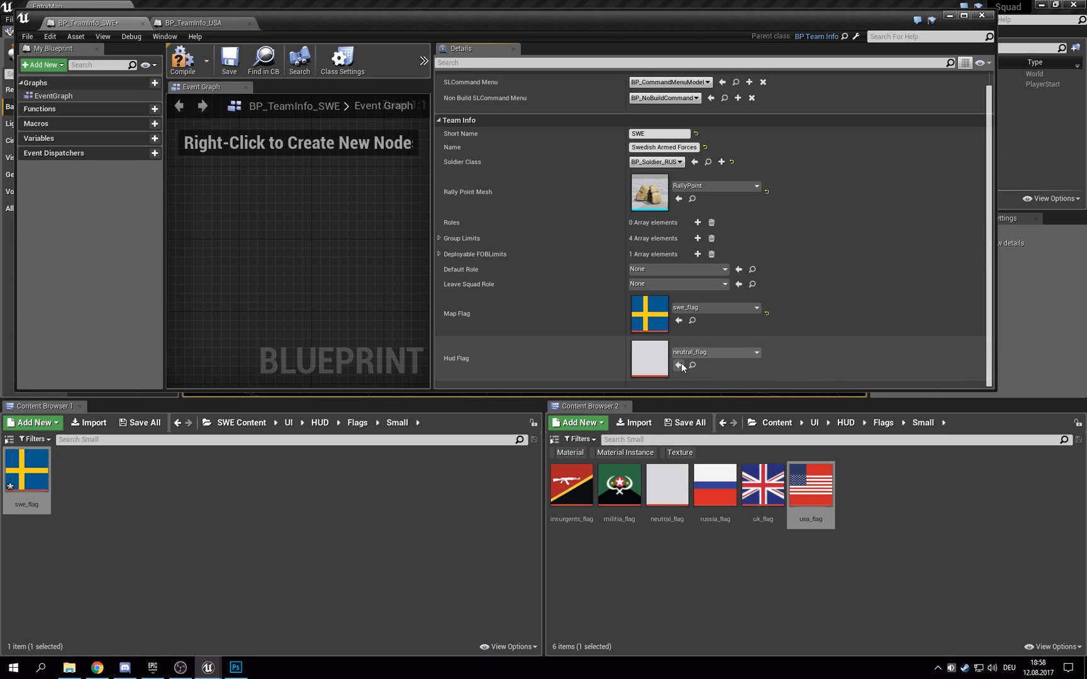
pyautogui.click(679, 365)
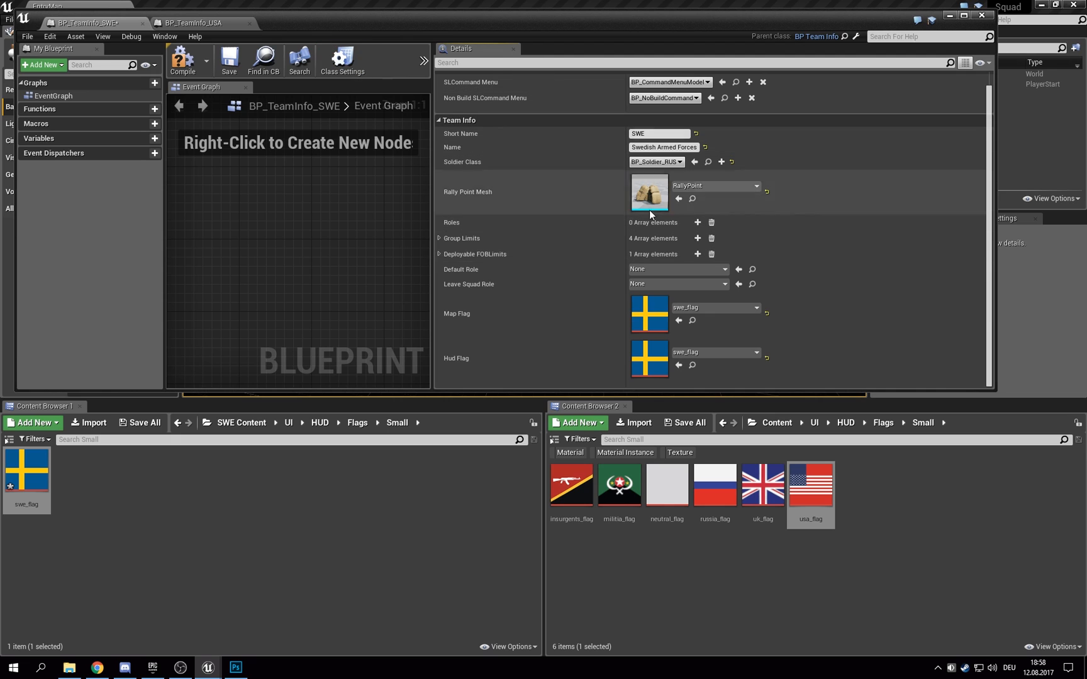
# Step: Save BP_TeamInfo_SWE and close both the SWE and USA team info blueprints
pyautogui.scroll(1, 808, 281)
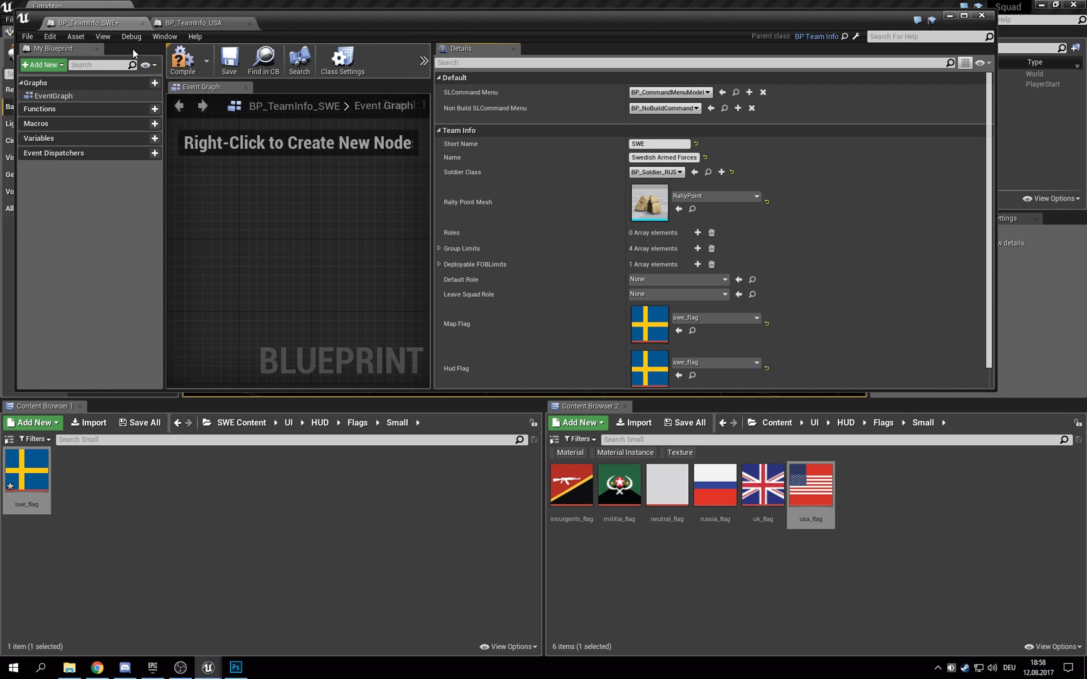
pyautogui.click(231, 61)
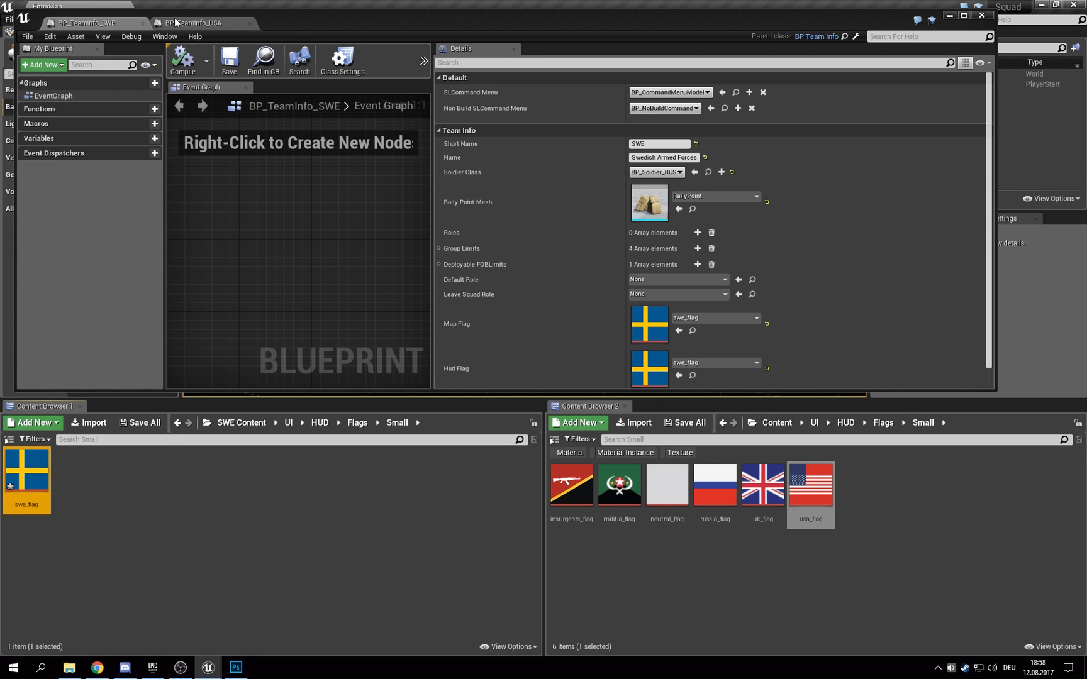
pyautogui.click(143, 24)
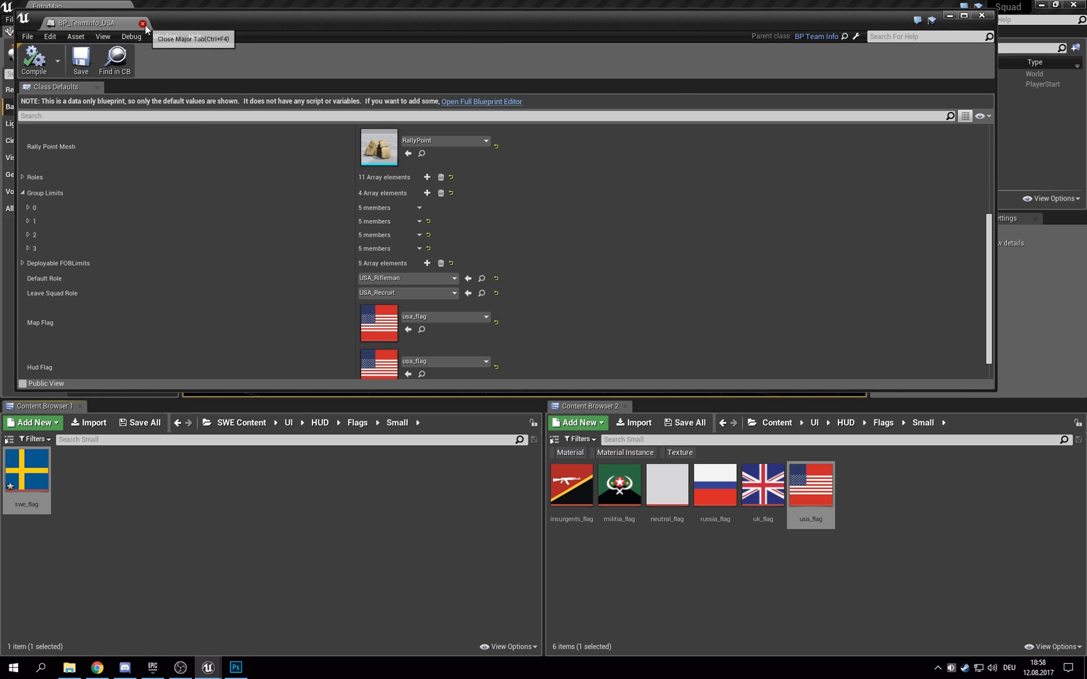
pyautogui.click(143, 23)
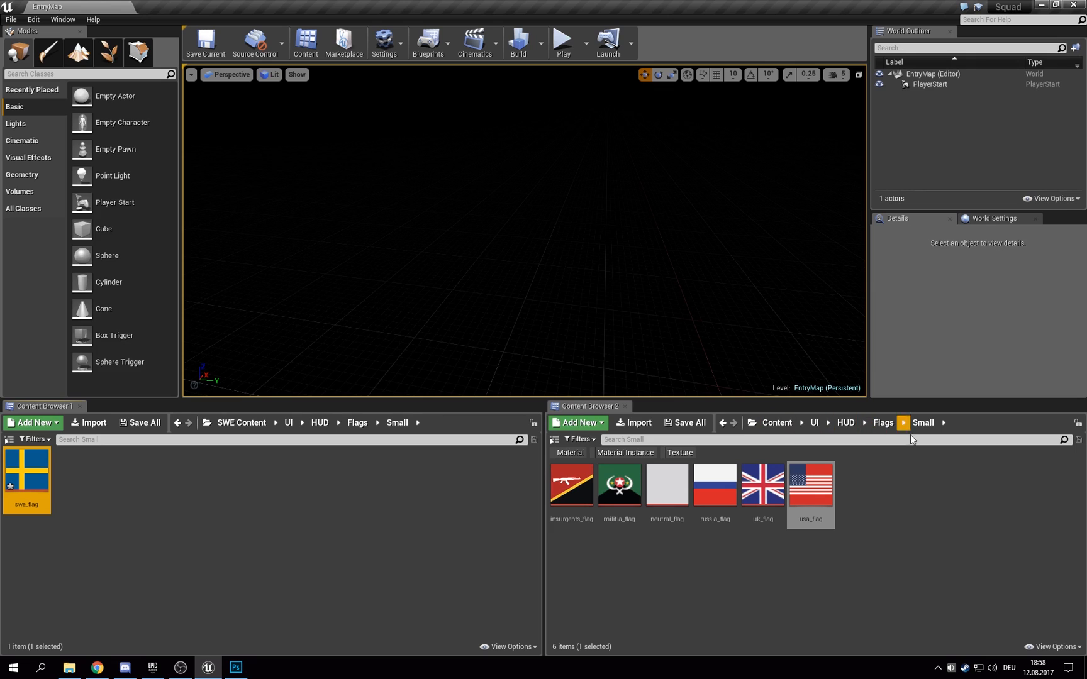
# Step: Open the base game's Content/Gameplay/Teams folder in the second content browser
pyautogui.click(766, 428)
pyautogui.doubleClick(880, 483)
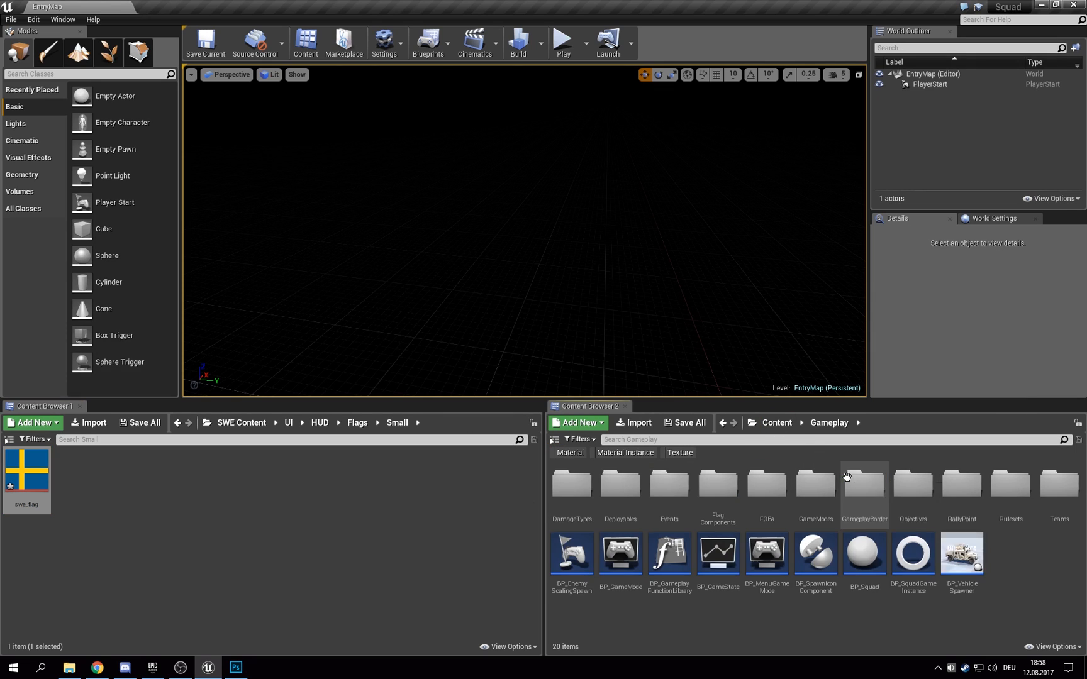
pyautogui.doubleClick(1057, 486)
pyautogui.hotkey('alt', 'Left')
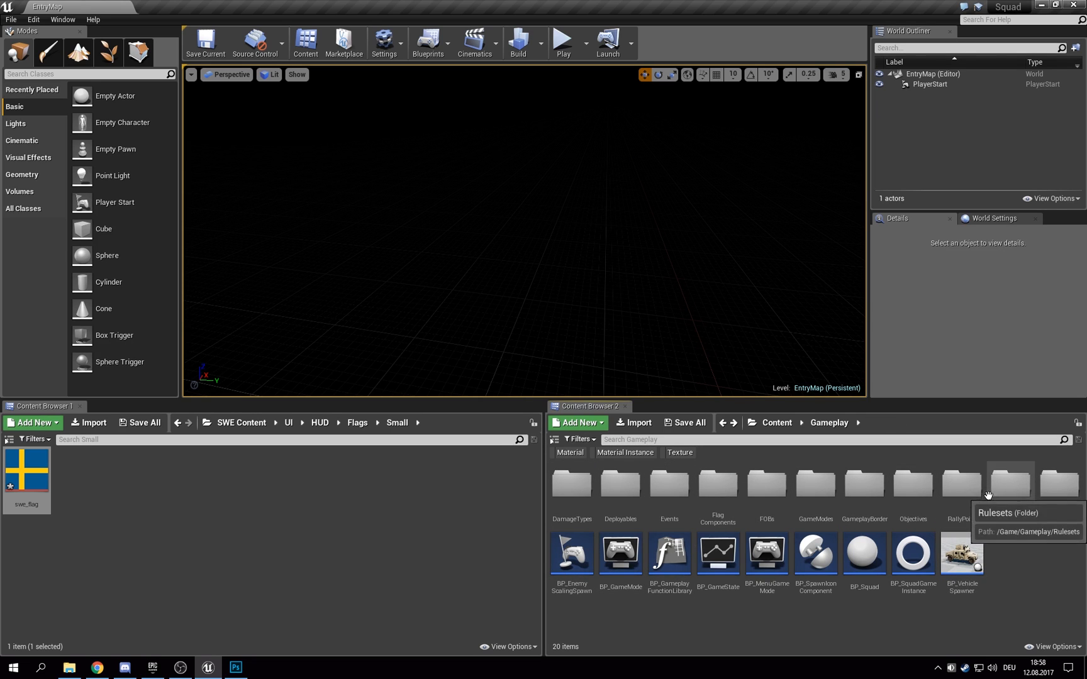
pyautogui.doubleClick(1058, 491)
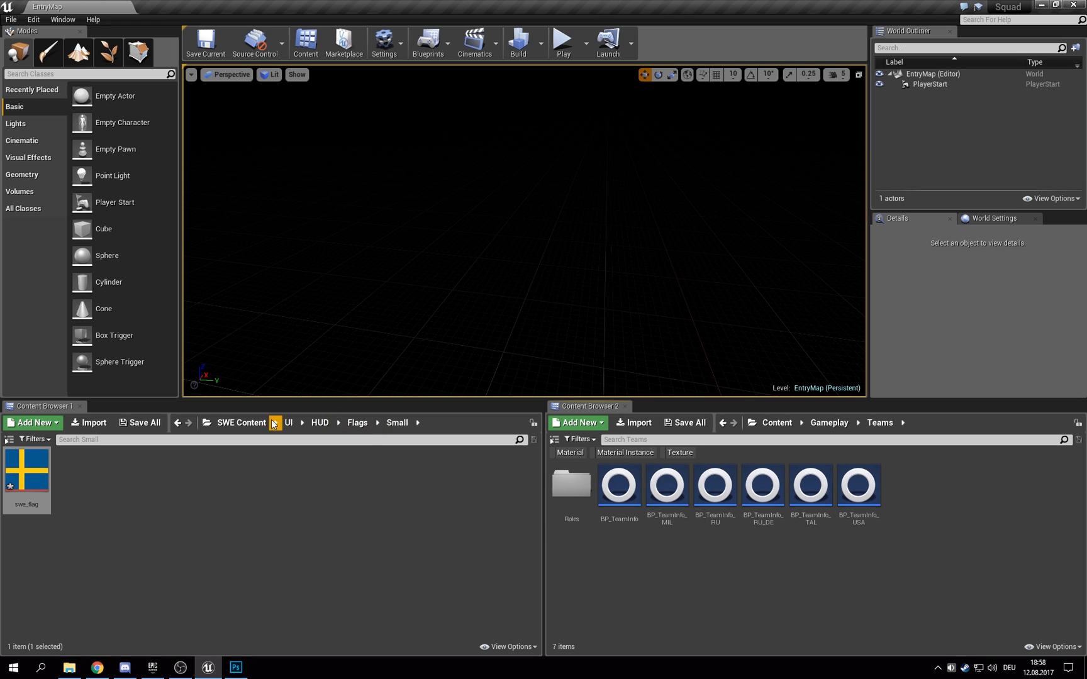
# Step: Create a folder named Roles in SWE Content's Gameplay/Teams folder
pyautogui.click(241, 422)
pyautogui.doubleClick(22, 476)
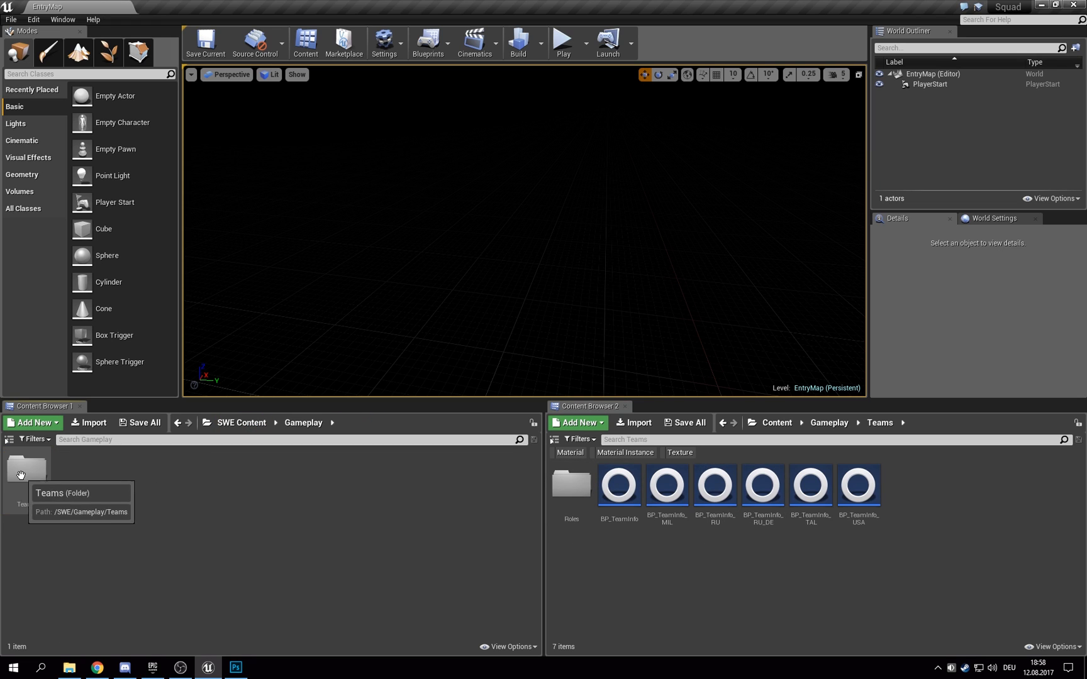
pyautogui.doubleClick(21, 476)
pyautogui.rightClick(114, 549)
pyautogui.click(157, 218)
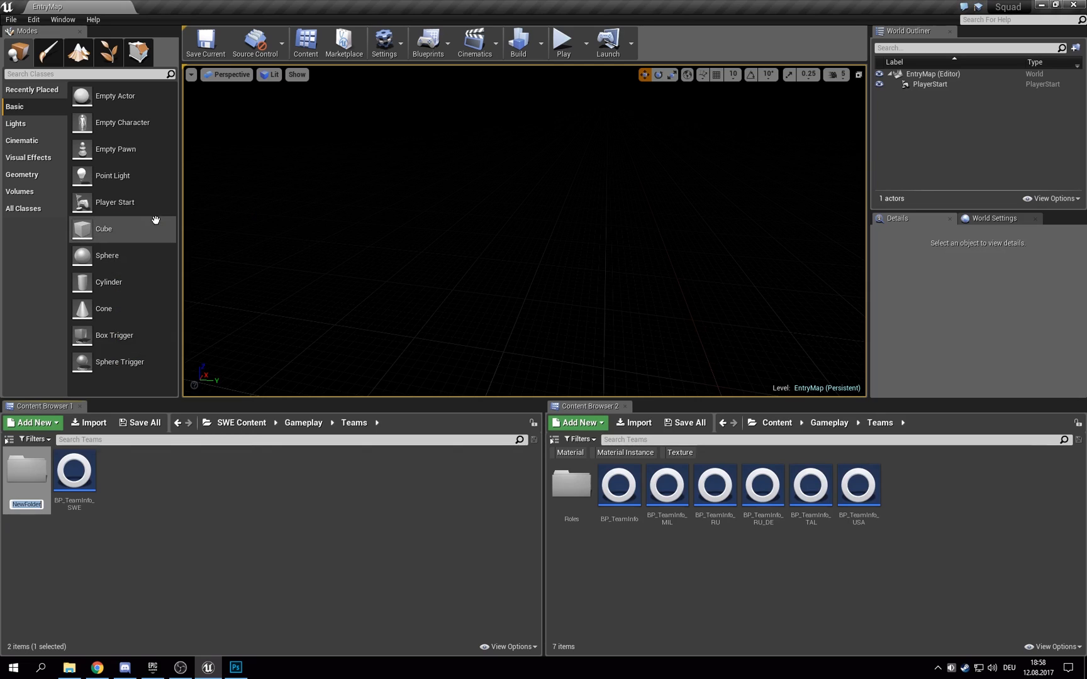
pyautogui.write('Roles')
pyautogui.press('Return')
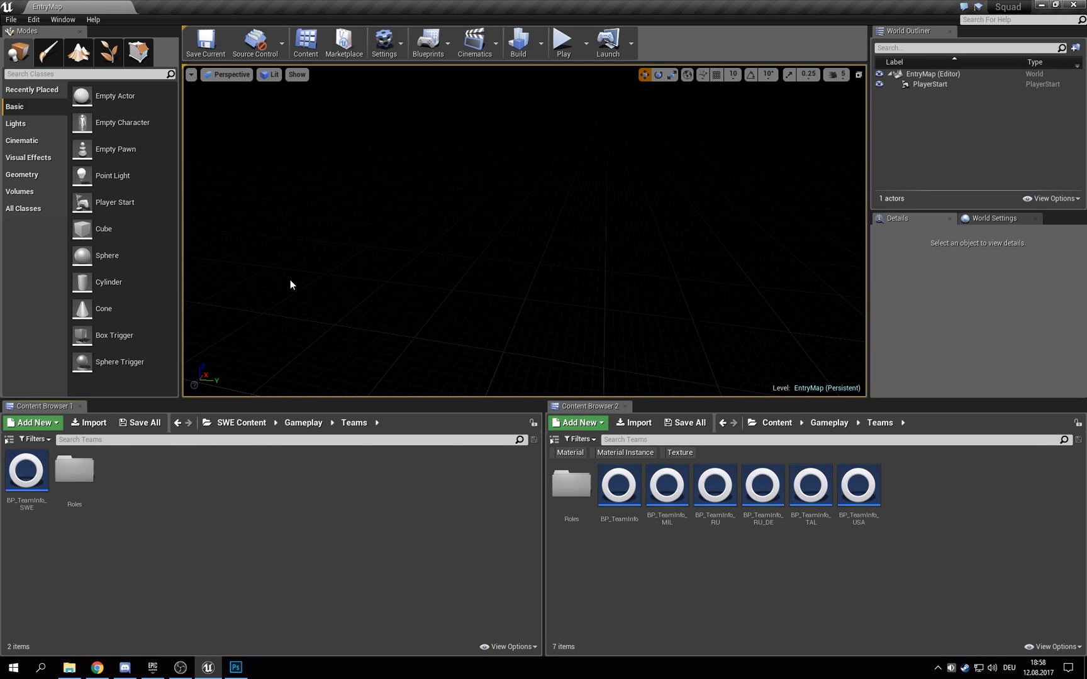
# Step: Open the base game's Content/Gameplay/Teams/Roles folder in the second content browser and look through its USA role assets
pyautogui.doubleClick(571, 481)
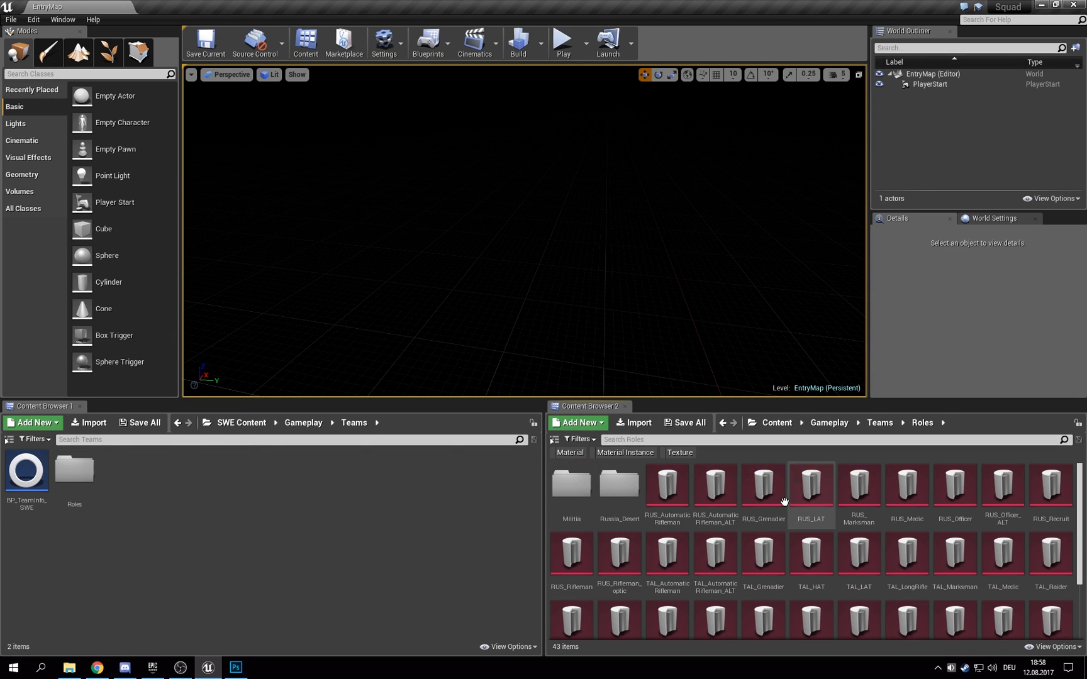
pyautogui.scroll(-2, 762, 514)
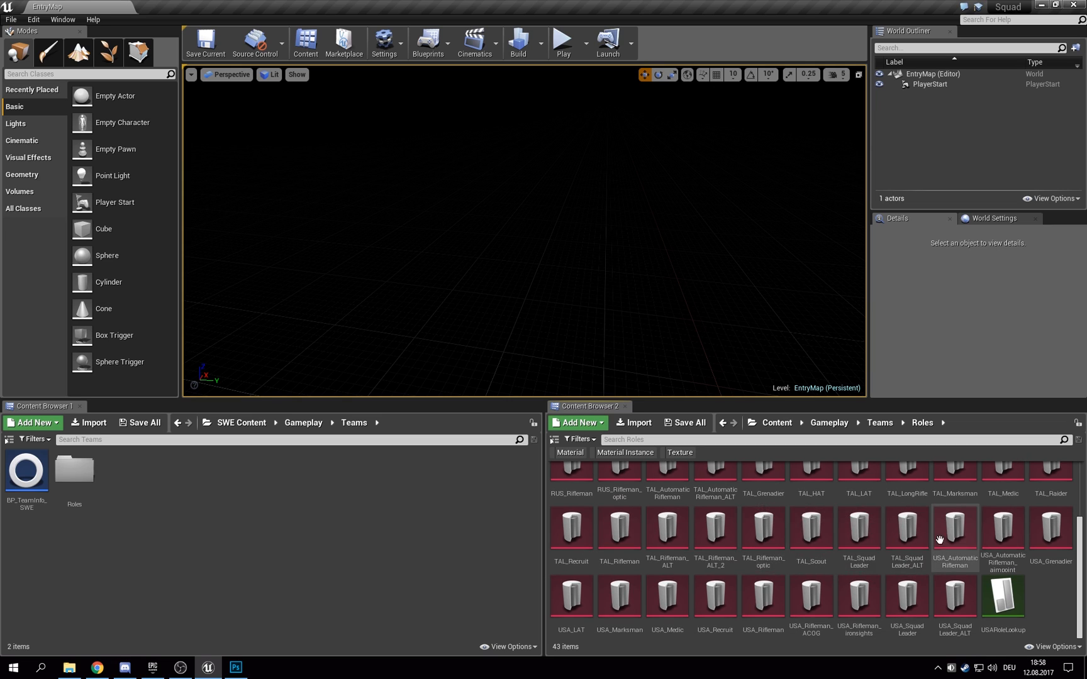
pyautogui.click(811, 535)
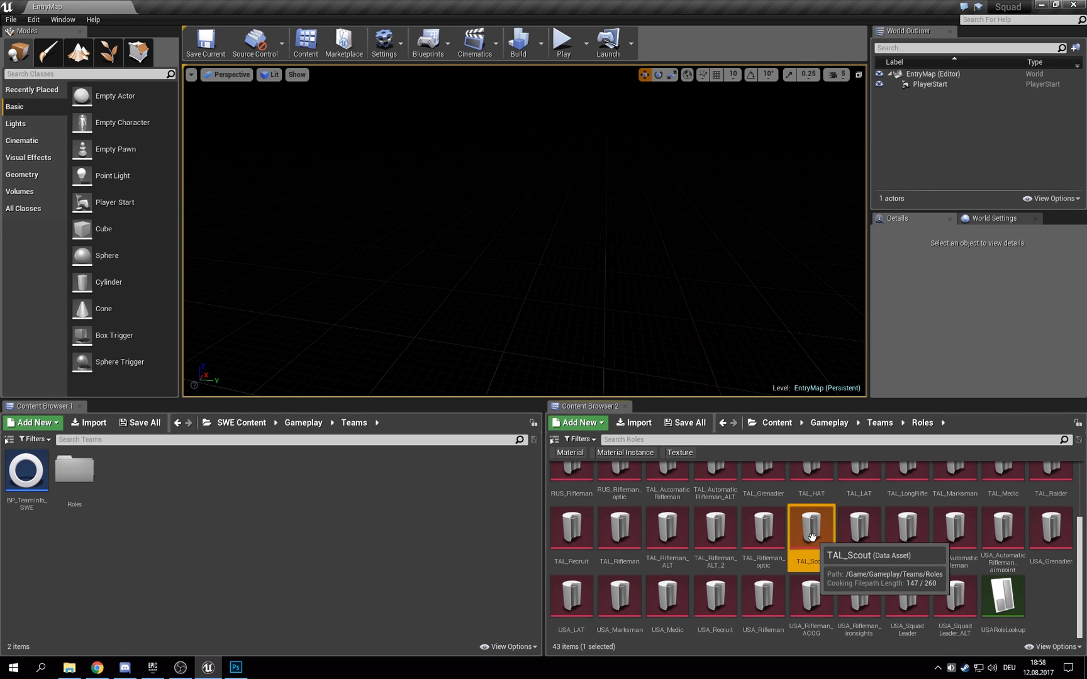
pyautogui.scroll(2, 811, 536)
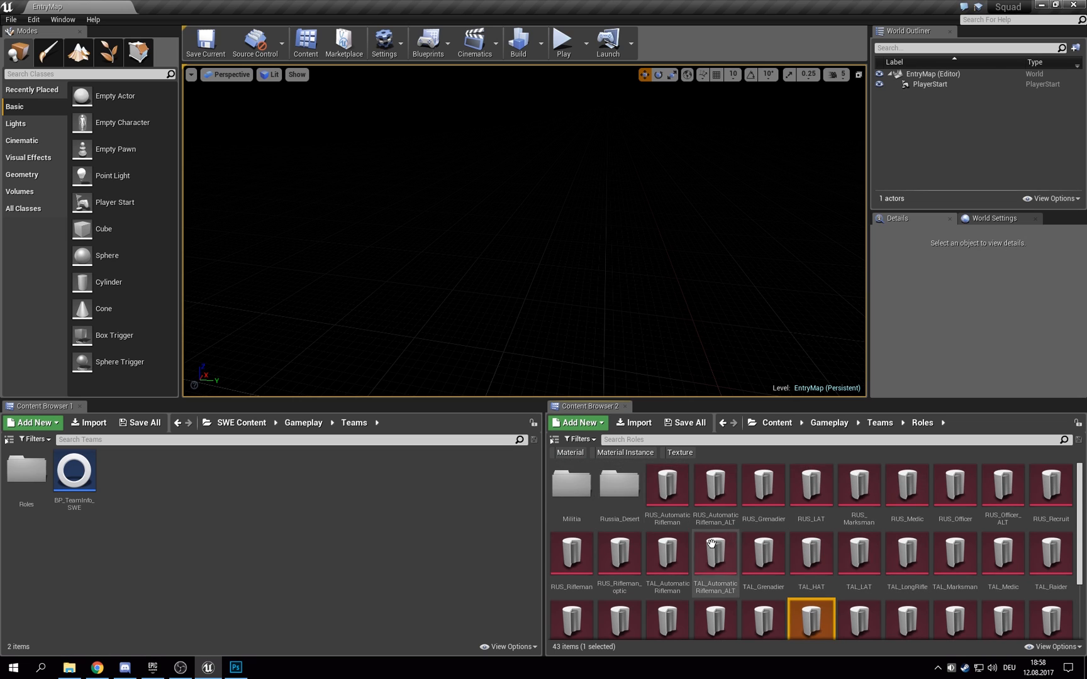
pyautogui.scroll(-3, 711, 542)
# Step: Open the Roles folder under SWE Content/Gameplay/Teams in the first content browser
pyautogui.click(174, 510)
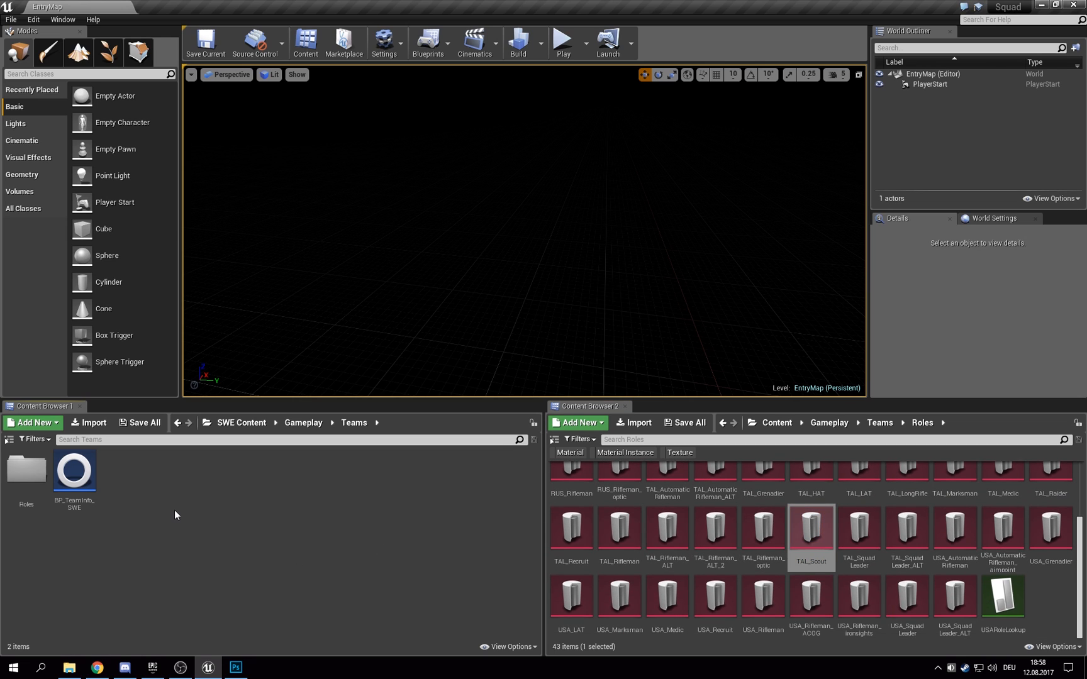
pyautogui.rightClick(174, 510)
pyautogui.click(87, 503)
pyautogui.doubleClick(27, 471)
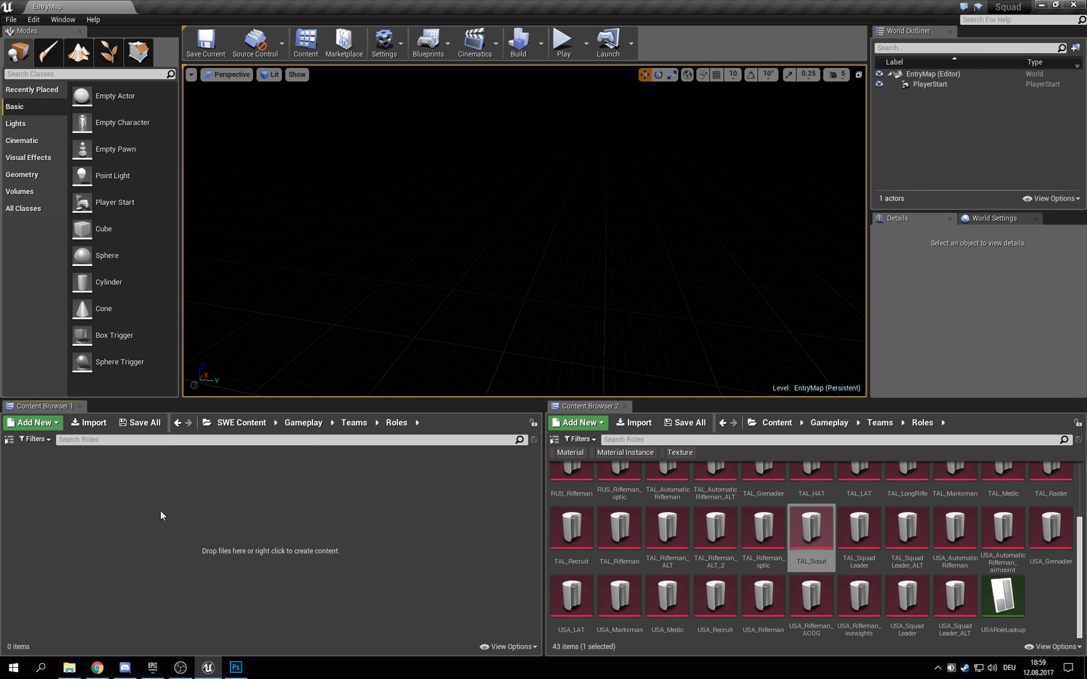
# Step: Create a data asset of class SQRoleSettings named SWE_Recruit in the SWE Roles folder
pyautogui.rightClick(161, 510)
pyautogui.moveTo(247, 501)
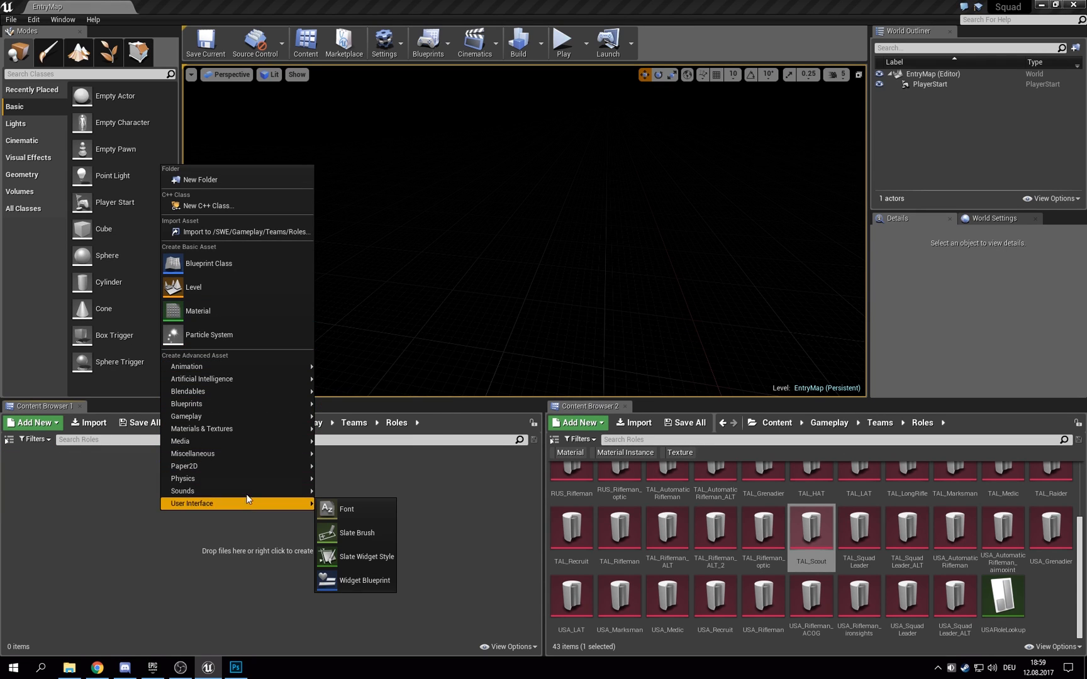
pyautogui.moveTo(254, 453)
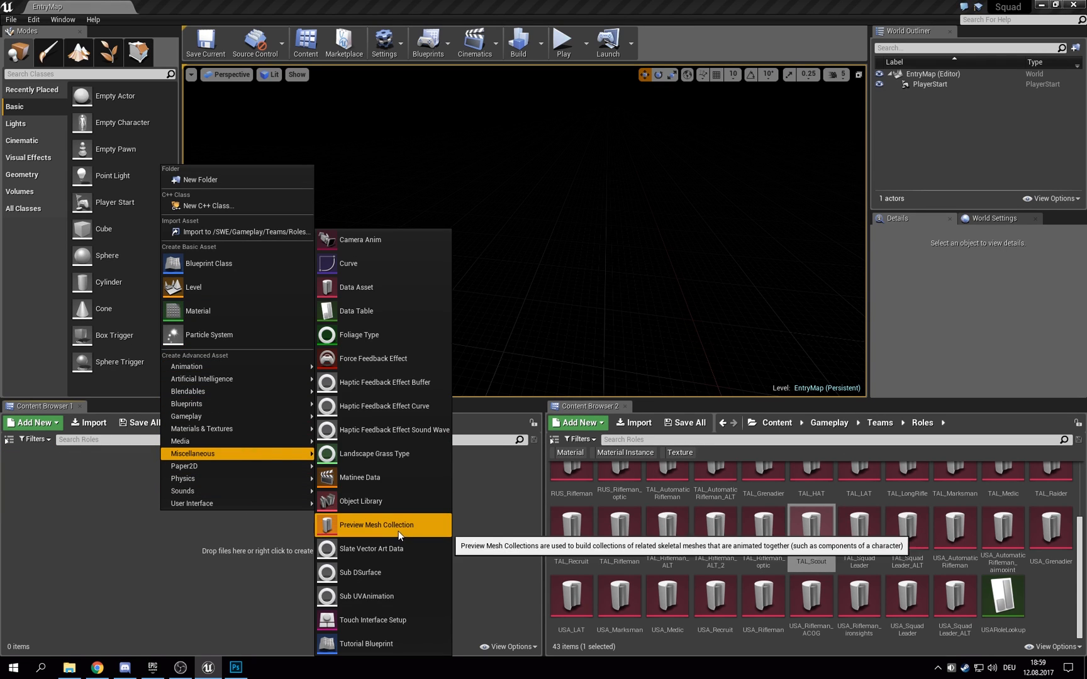
pyautogui.click(373, 294)
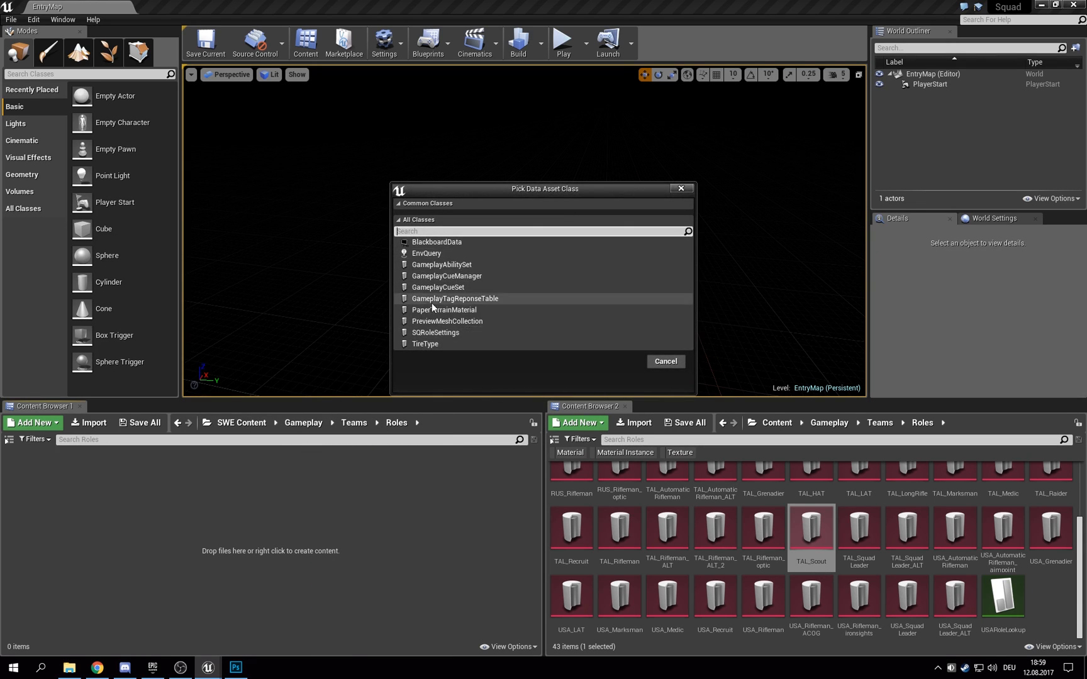
pyautogui.click(440, 333)
pyautogui.click(620, 366)
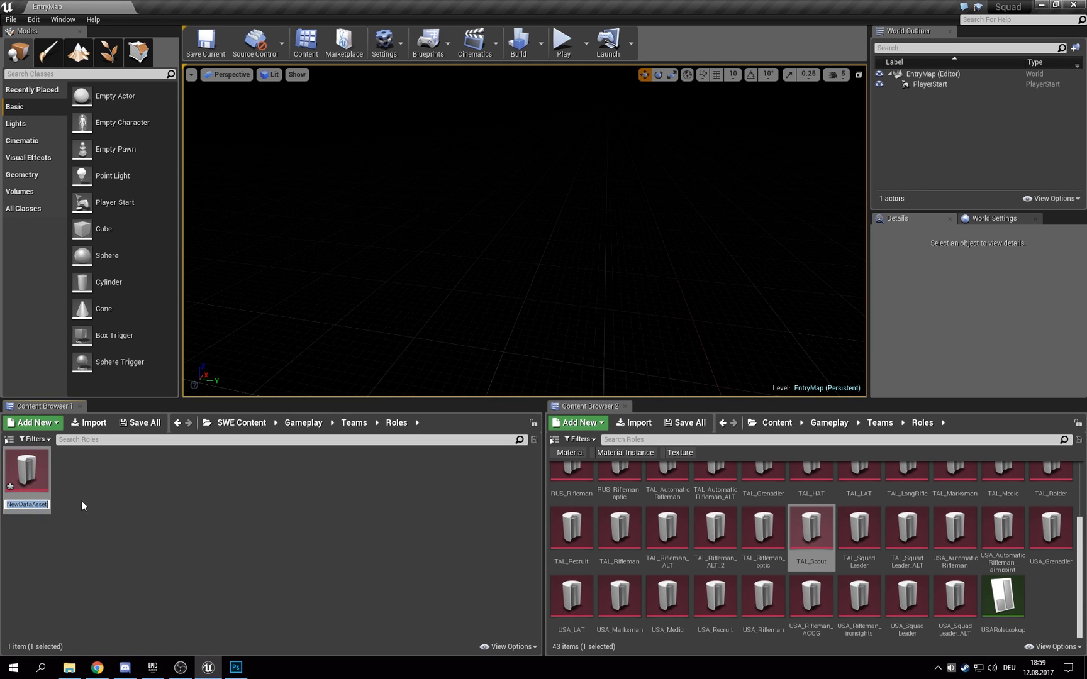
pyautogui.write('SWE_Recruit')
pyautogui.press('Return')
pyautogui.click(98, 487)
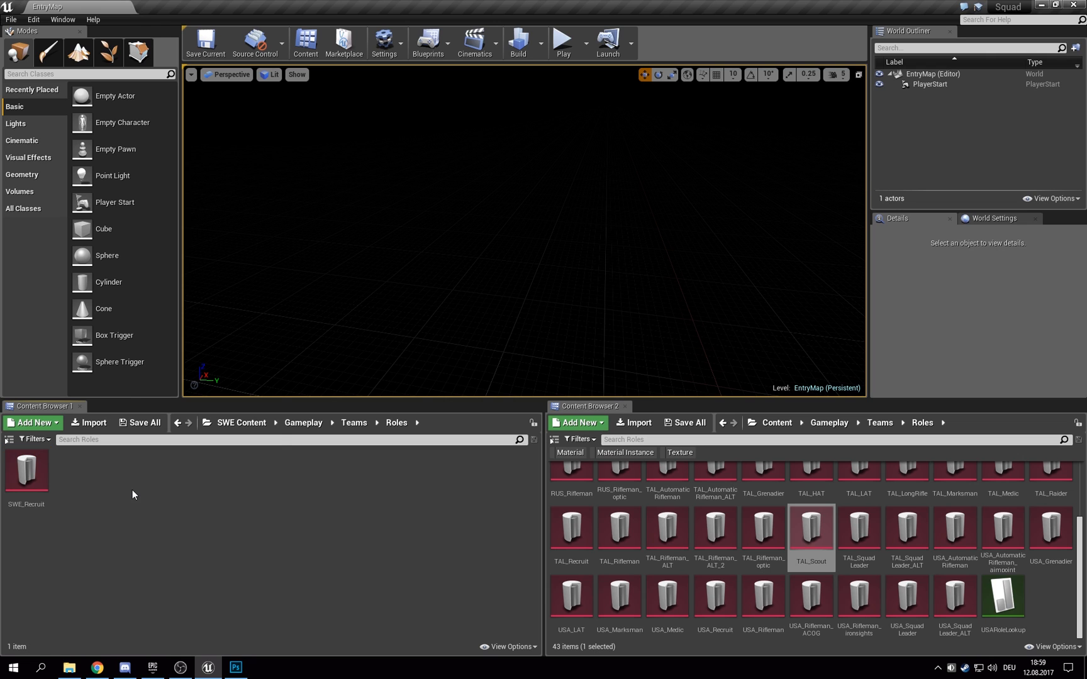
# Step: Create another SQRoleSettings data asset in the SWE Roles folder and name it SWE_SquadLeader
pyautogui.rightClick(133, 489)
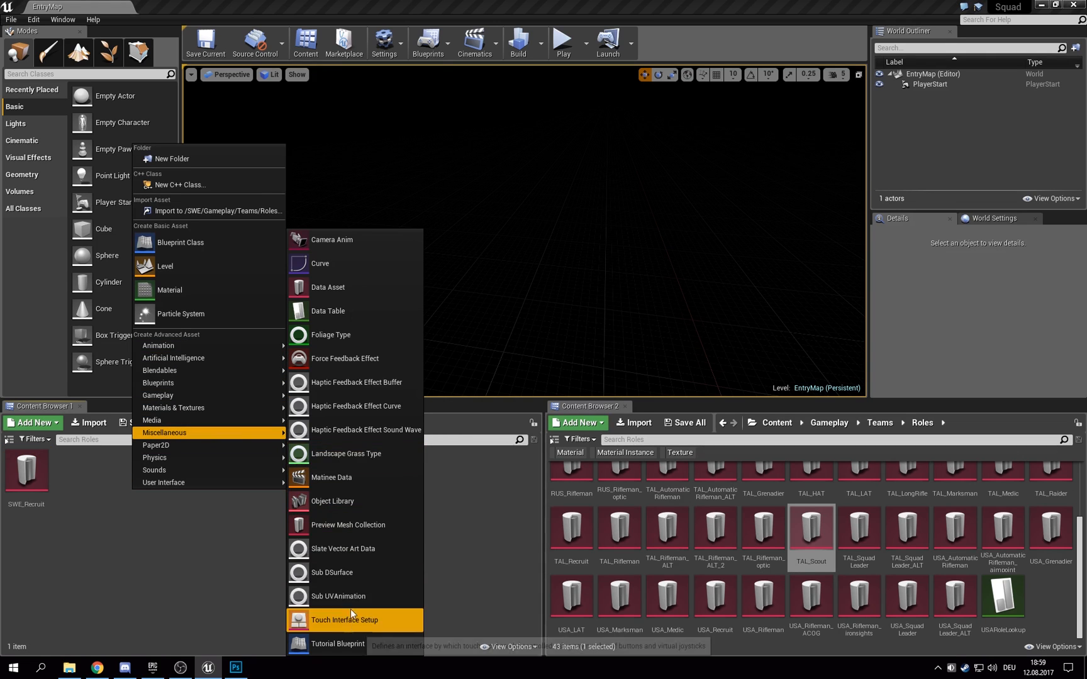
pyautogui.click(330, 292)
pyautogui.click(436, 332)
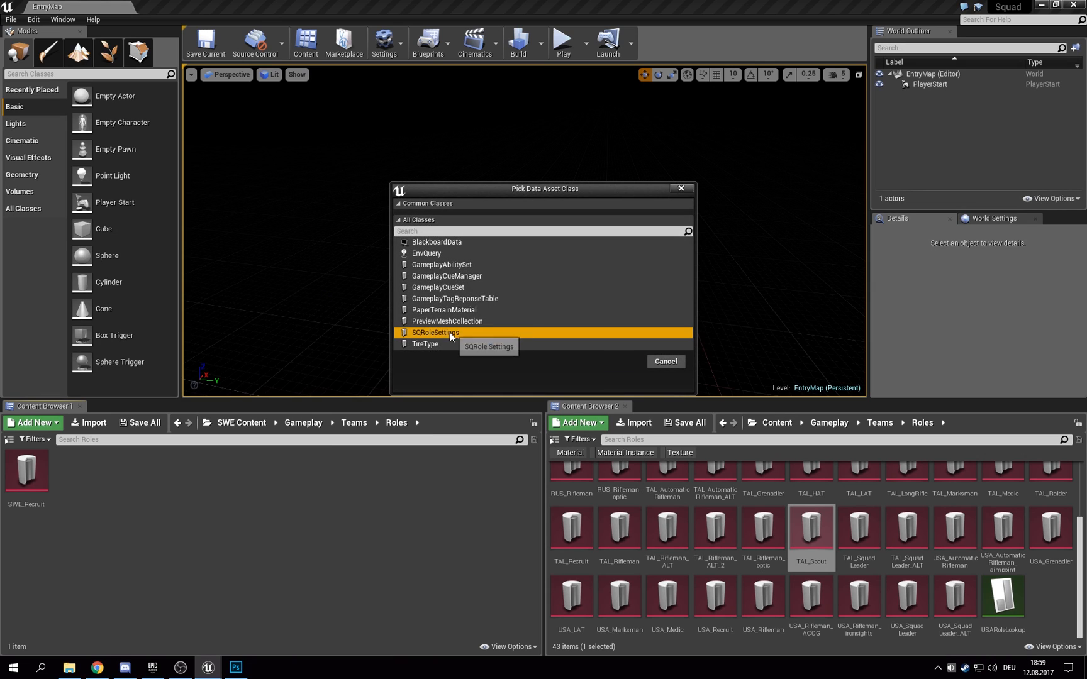
pyautogui.click(622, 361)
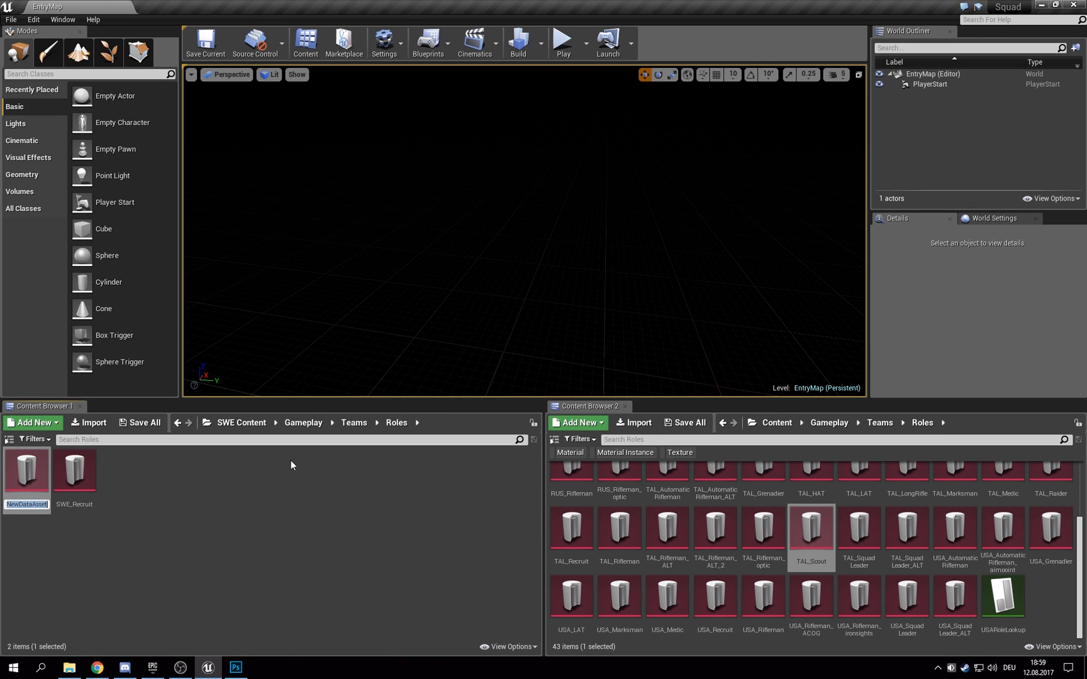
pyautogui.write('SW')
pyautogui.write('E_SquadLeader')
pyautogui.press('Return')
pyautogui.click(214, 473)
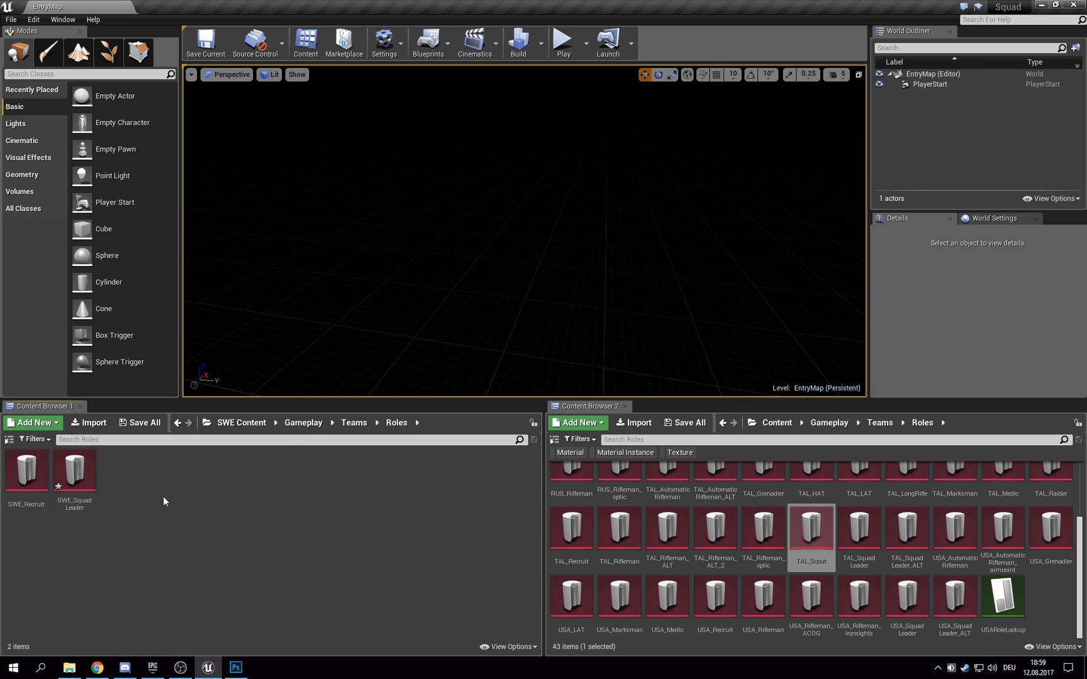
# Step: Add a third SQRoleSettings data asset named SWE_Rifleman to the SWE Roles folder and save all modified content
pyautogui.rightClick(137, 498)
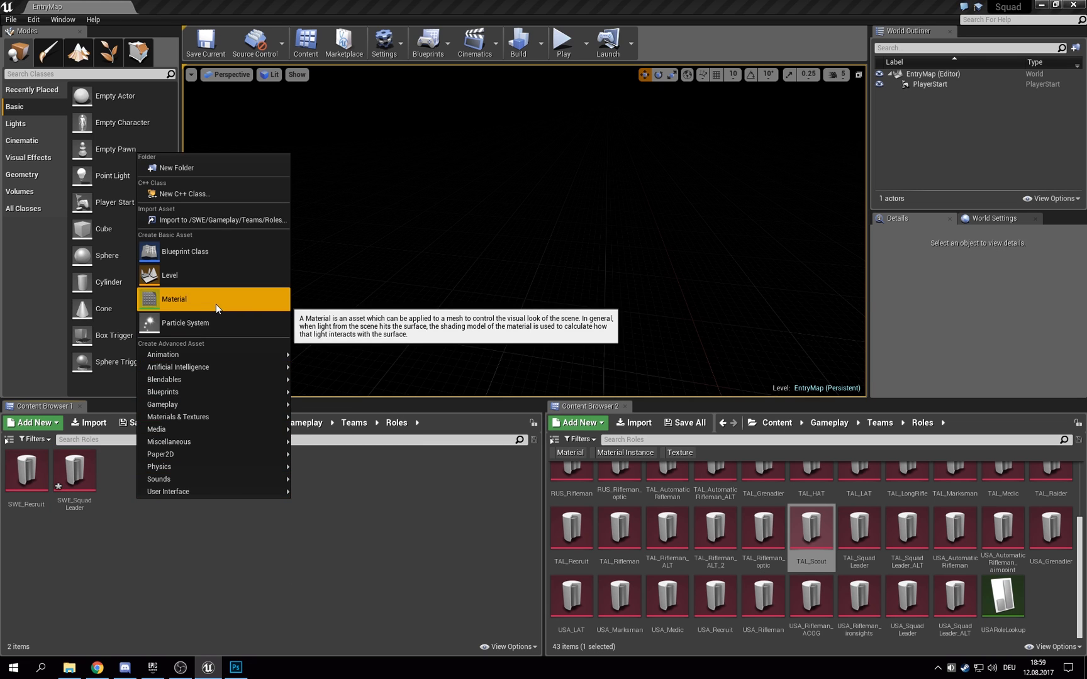
pyautogui.moveTo(222, 455)
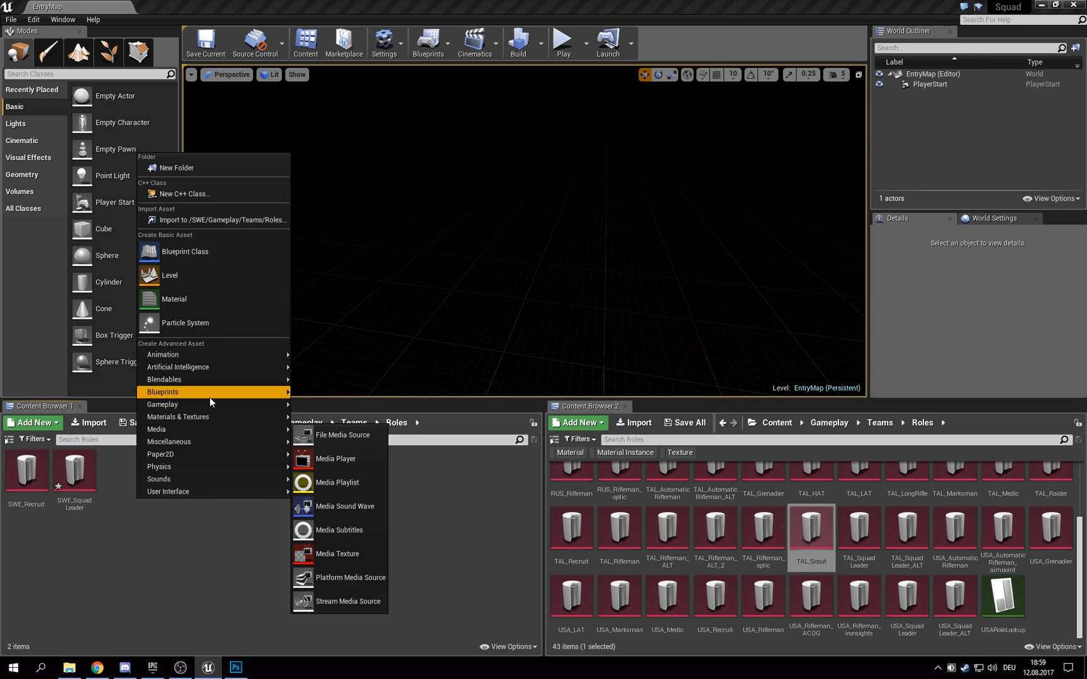
pyautogui.moveTo(203, 432)
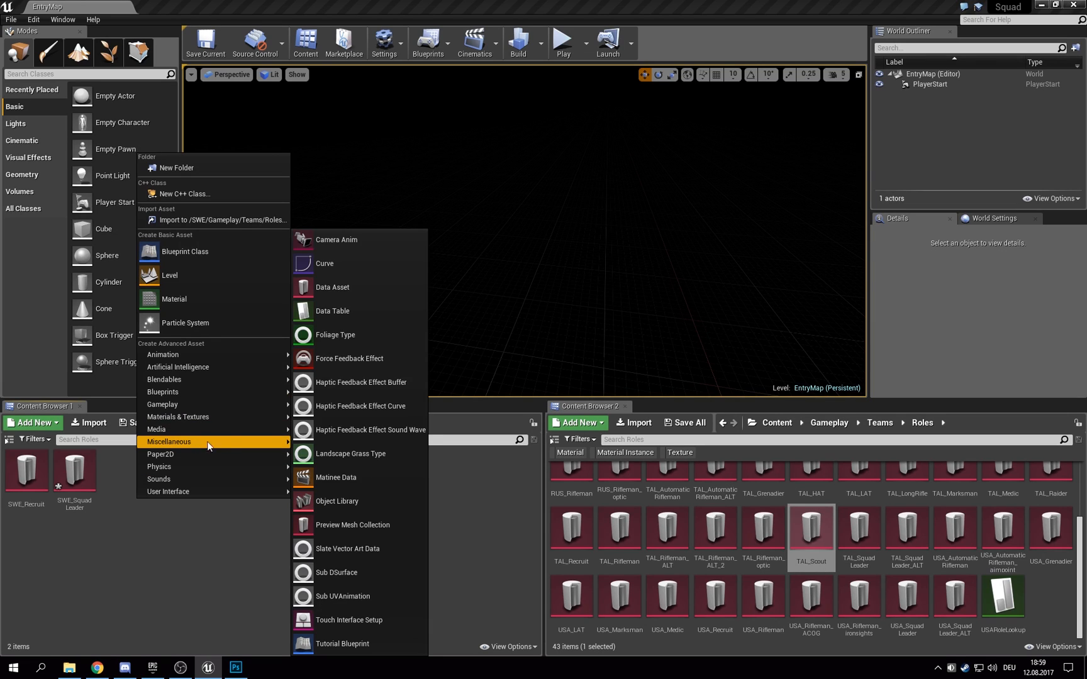
pyautogui.click(361, 291)
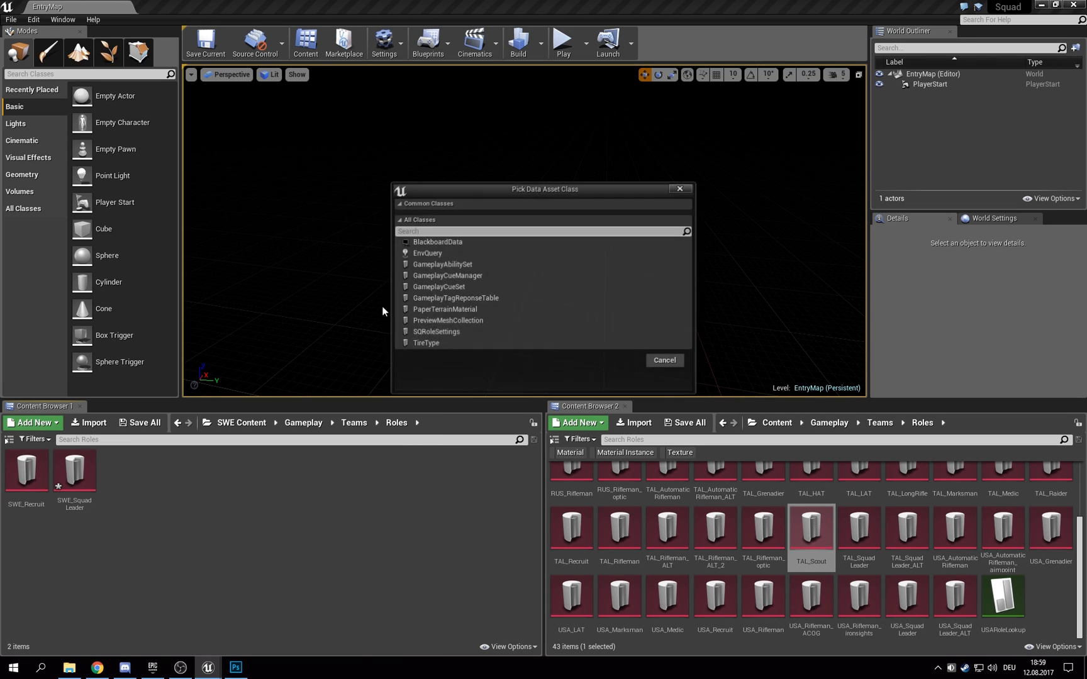
pyautogui.click(467, 332)
pyautogui.click(620, 360)
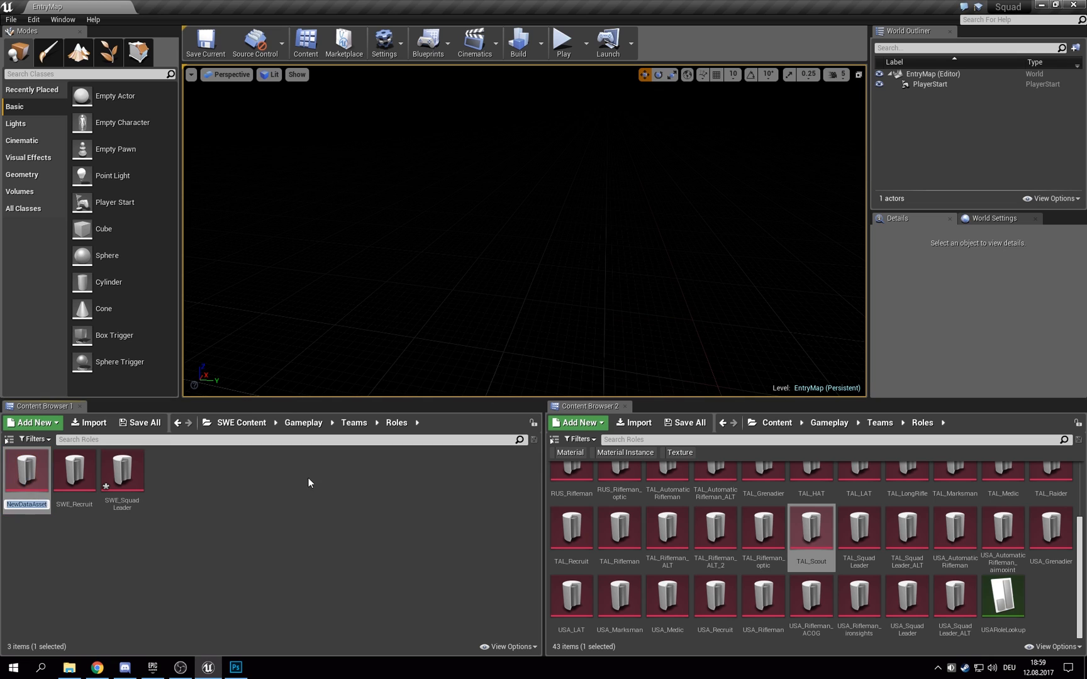
pyautogui.write('SW')
pyautogui.write('E_Rifleman')
pyautogui.press('Return')
pyautogui.click(281, 476)
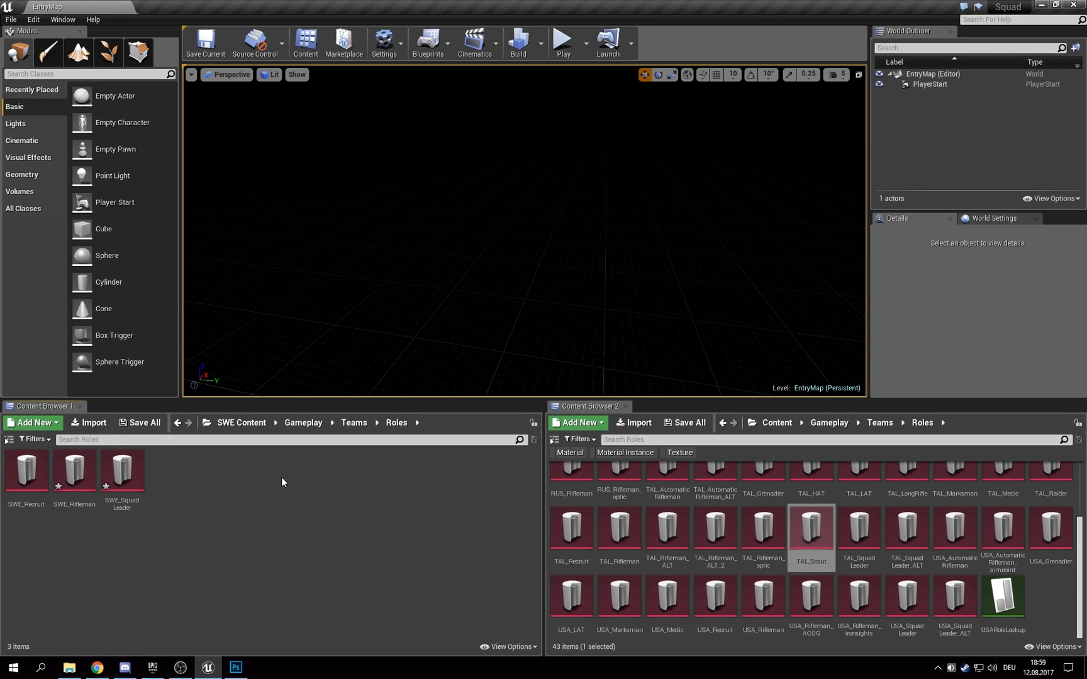
pyautogui.hotkey('ctrl', 'shift', 's')
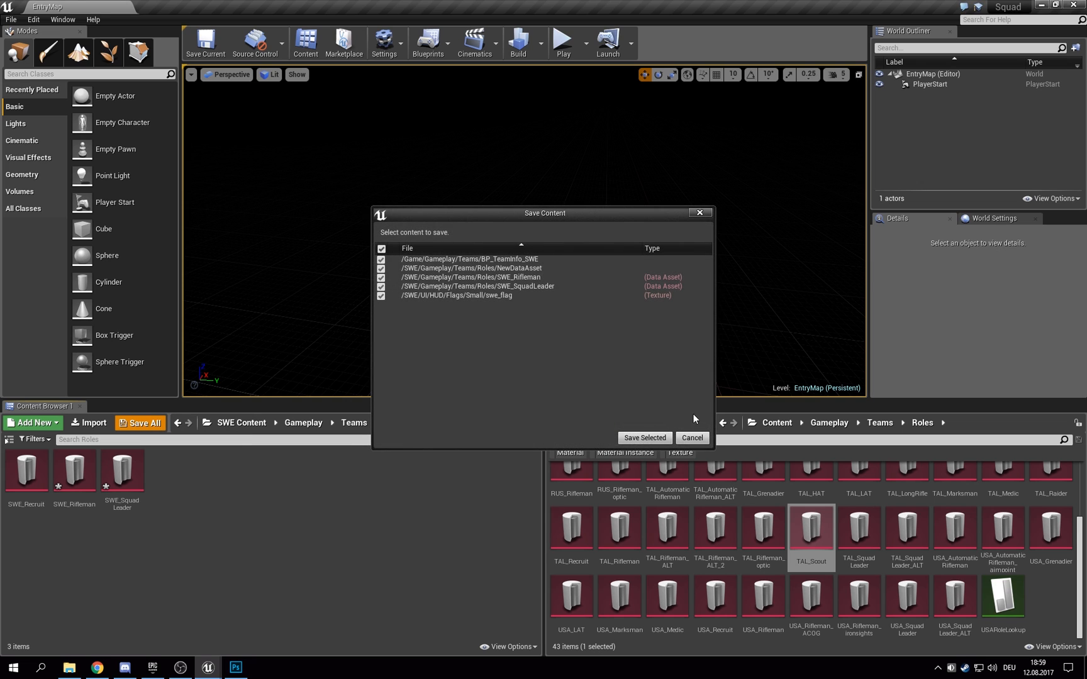
pyautogui.click(661, 438)
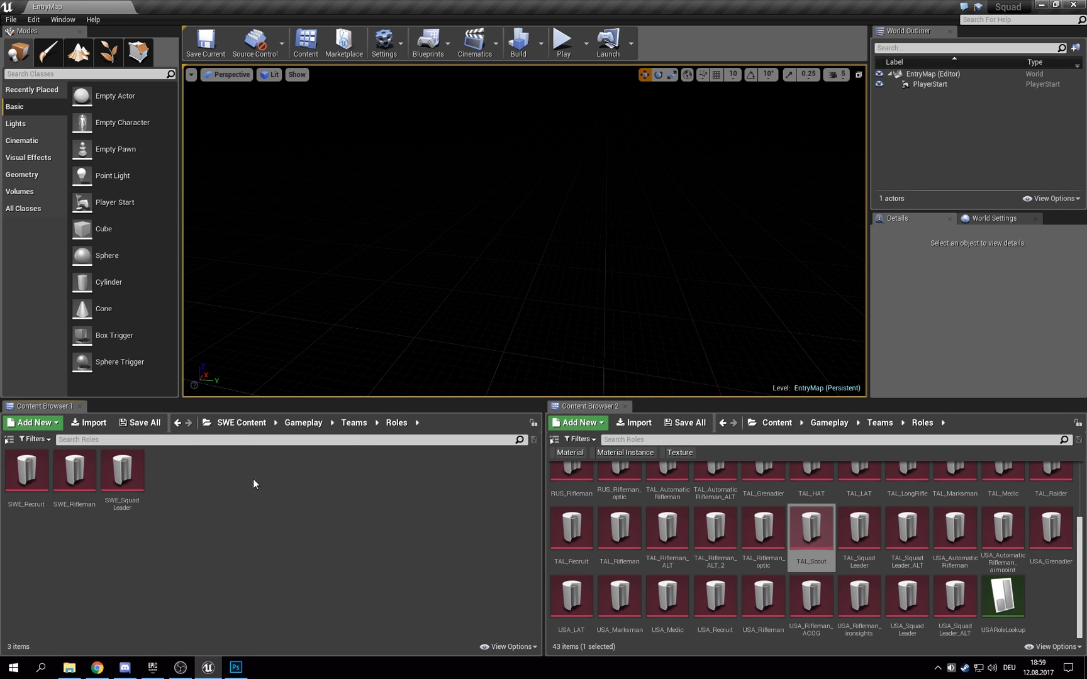
# Step: Open SWE_SquadLeader and resize its editor window to fit above the first content browser
pyautogui.doubleClick(122, 471)
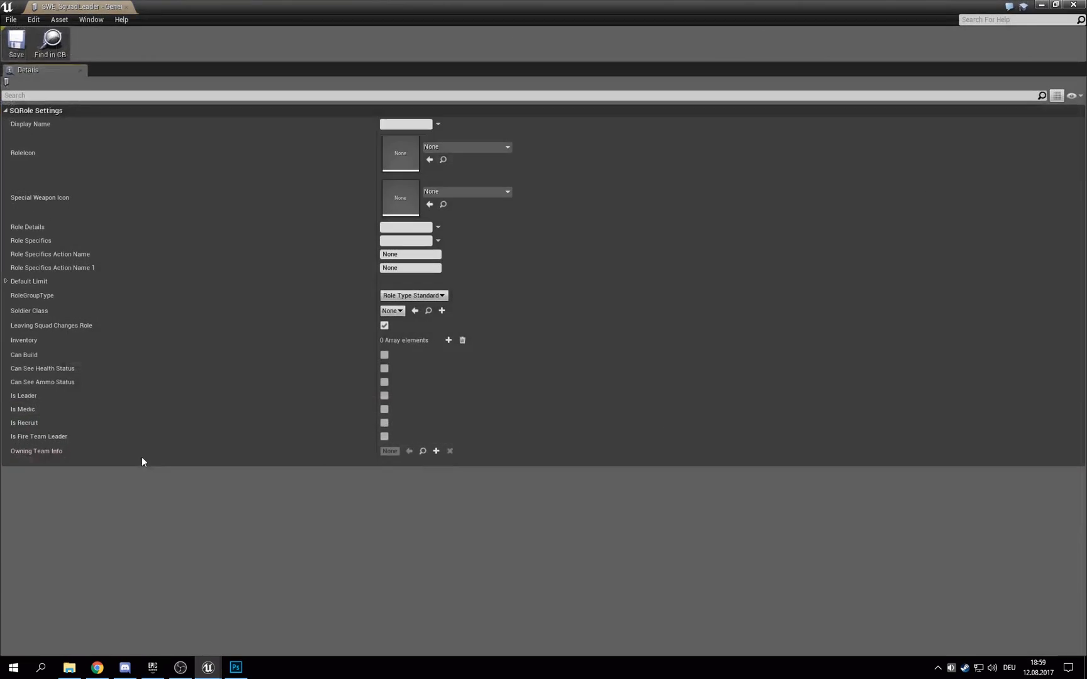
pyautogui.moveTo(364, 3); pyautogui.dragTo(362, 119)
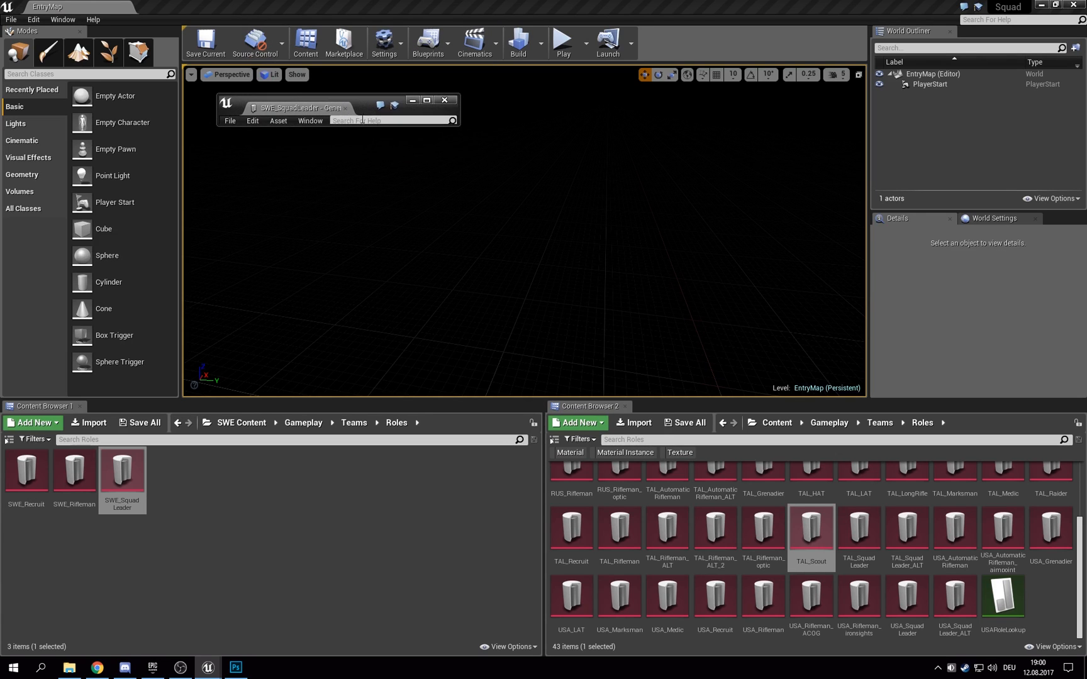
pyautogui.moveTo(459, 133); pyautogui.dragTo(876, 350)
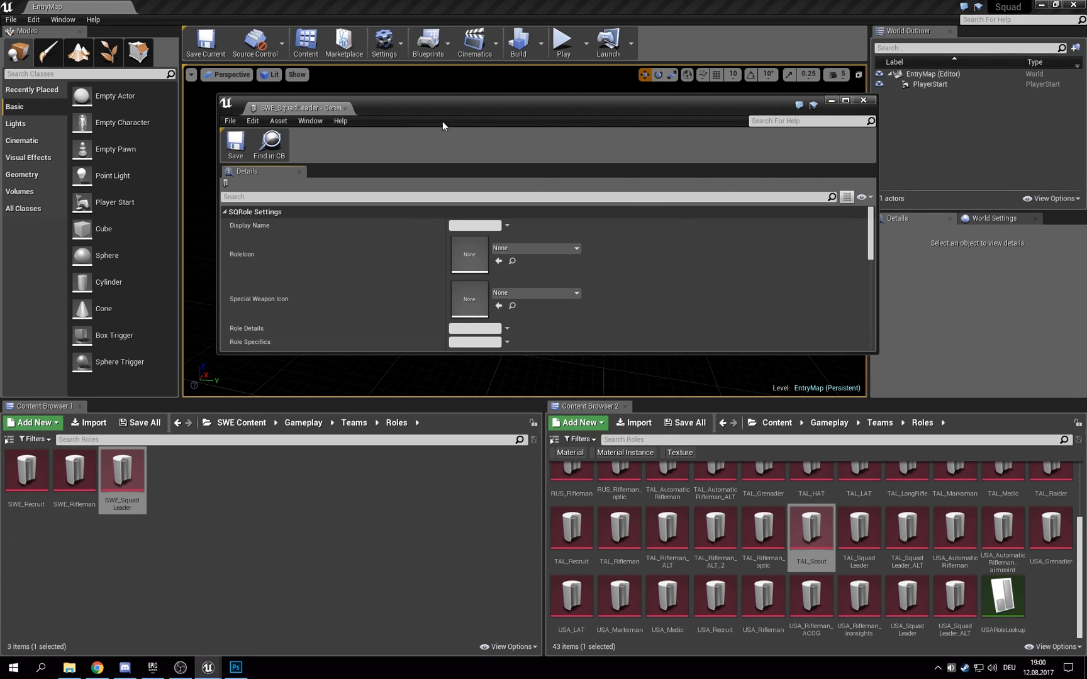
pyautogui.moveTo(418, 107); pyautogui.dragTo(195, 15)
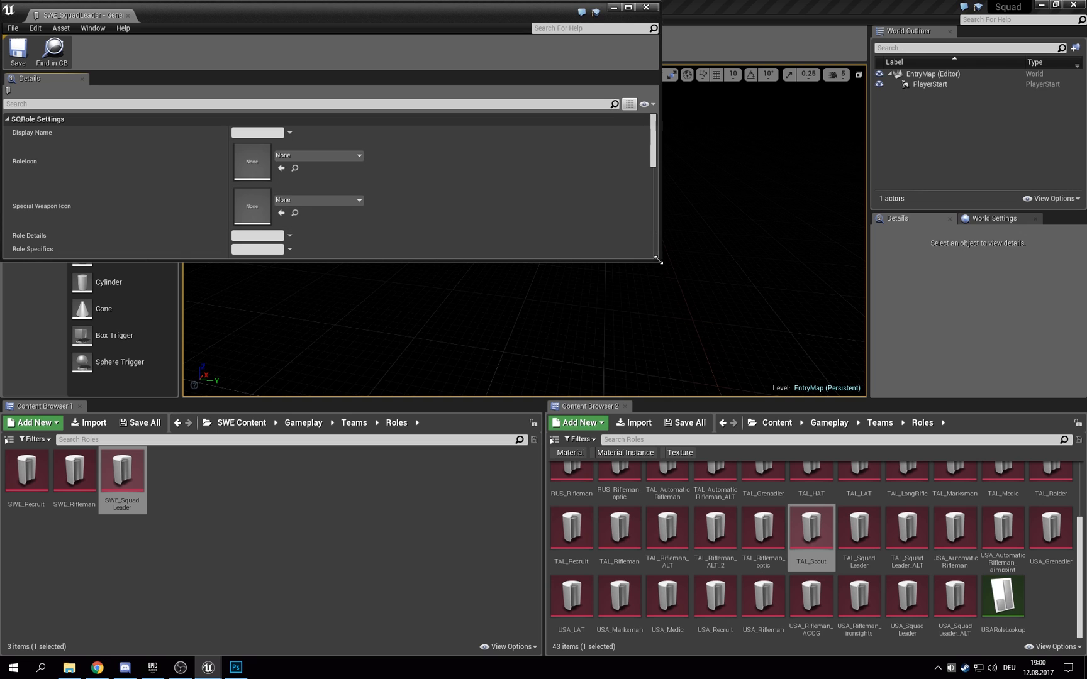
pyautogui.moveTo(661, 263); pyautogui.dragTo(500, 397)
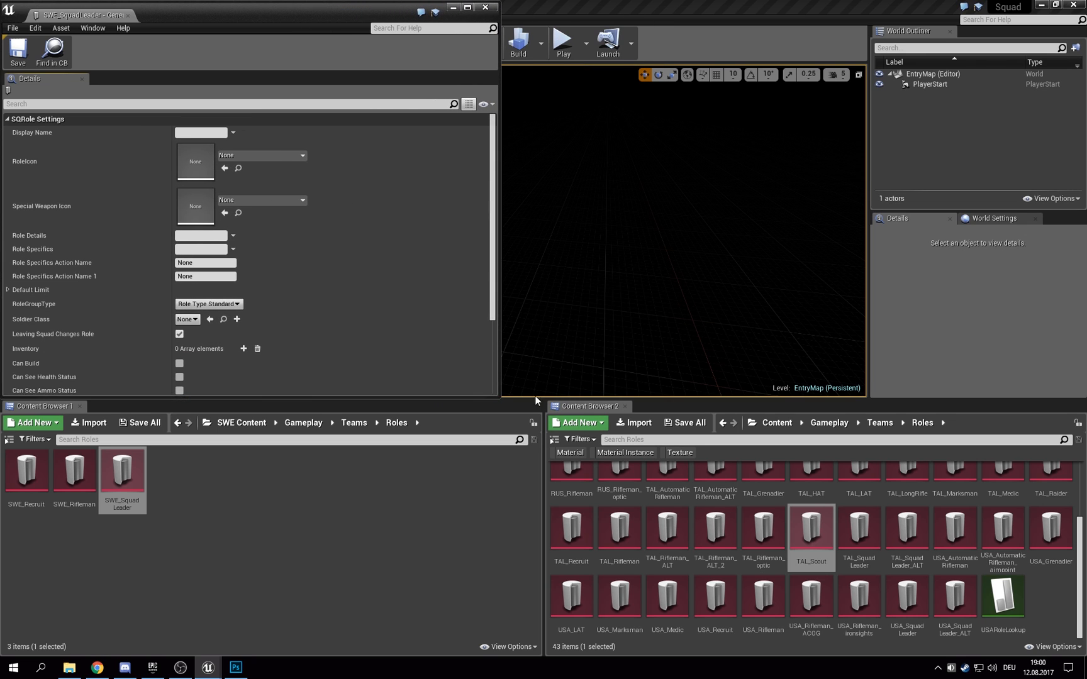
# Step: Open USA_SquadLeader in its own window and size both role editors to sit side by side for comparison
pyautogui.click(859, 532)
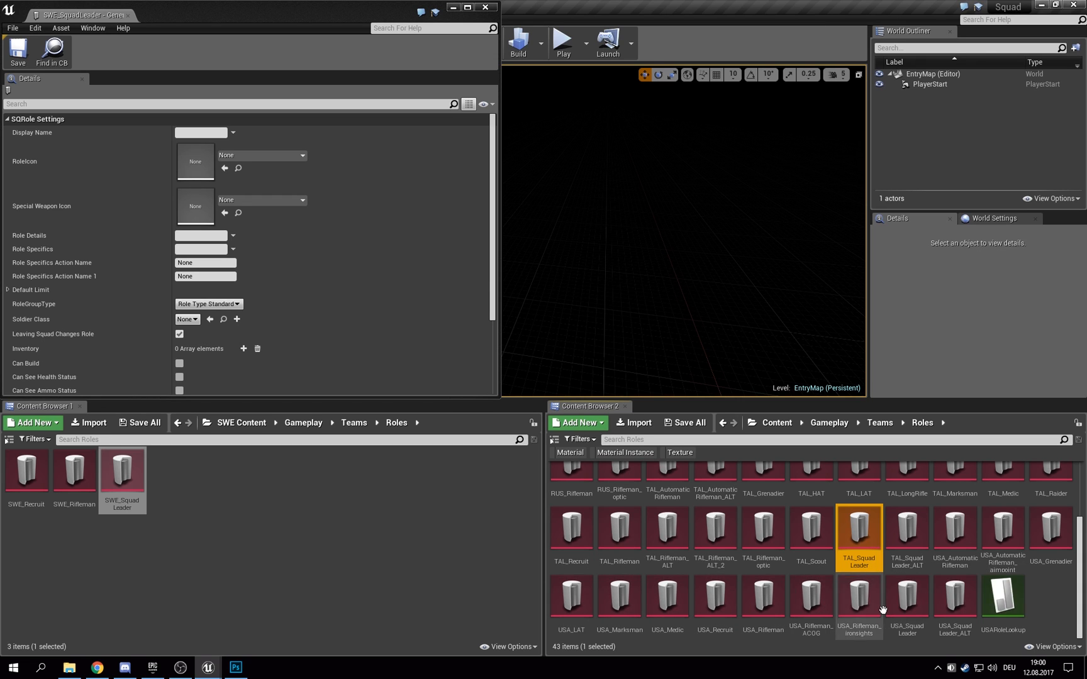
pyautogui.doubleClick(907, 597)
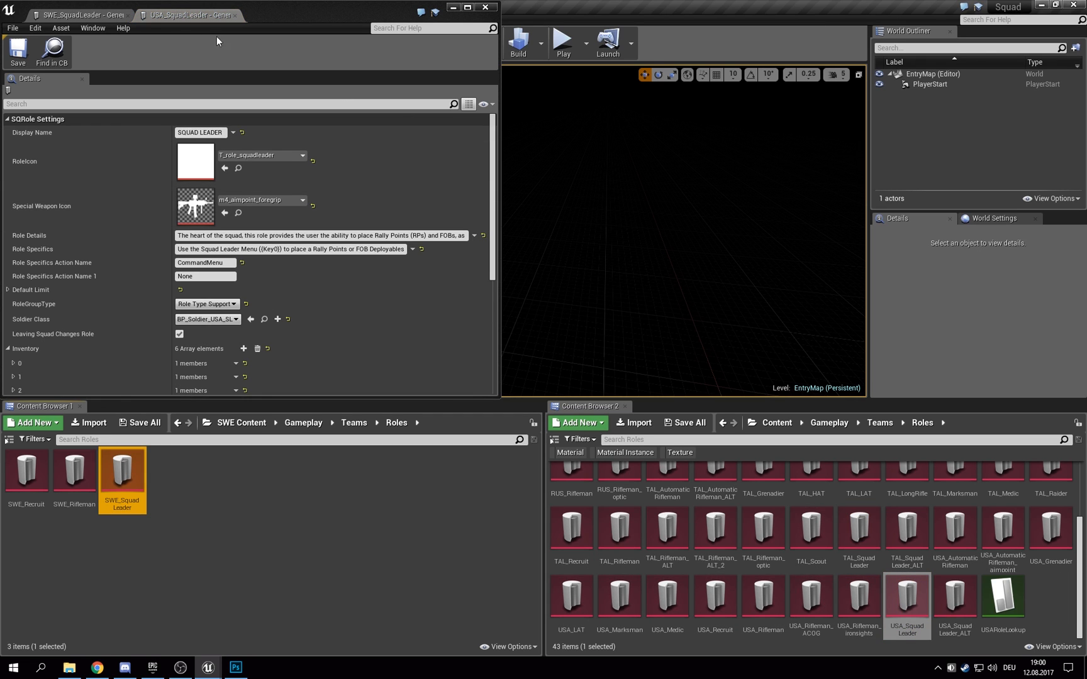
pyautogui.moveTo(189, 15); pyautogui.dragTo(611, 30)
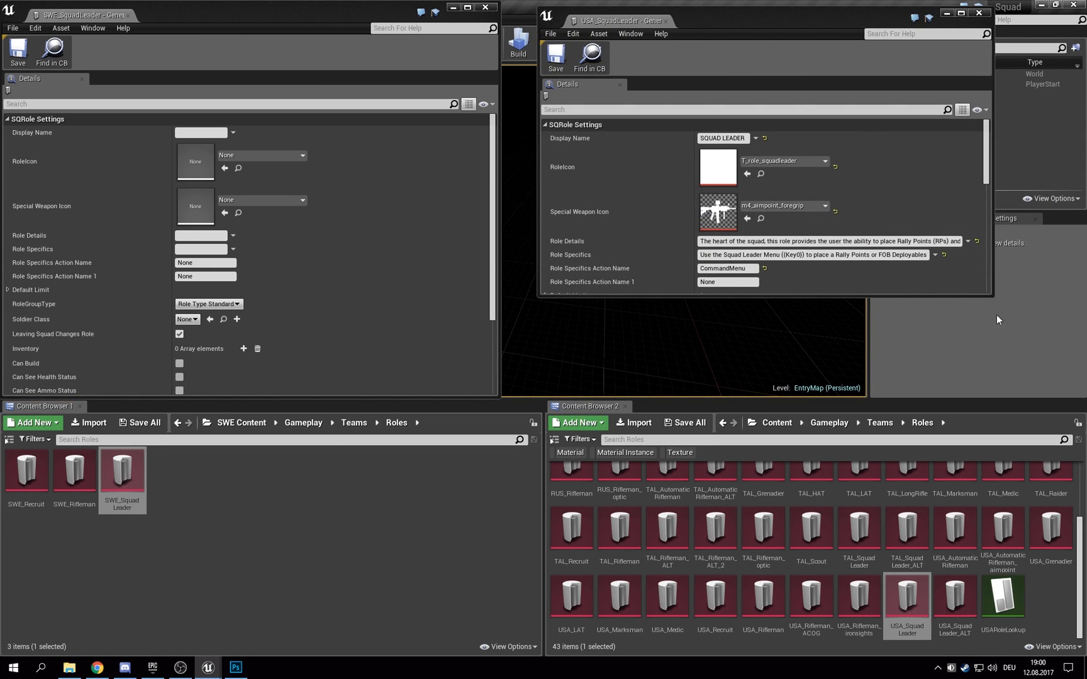
pyautogui.moveTo(990, 296); pyautogui.dragTo(1082, 409)
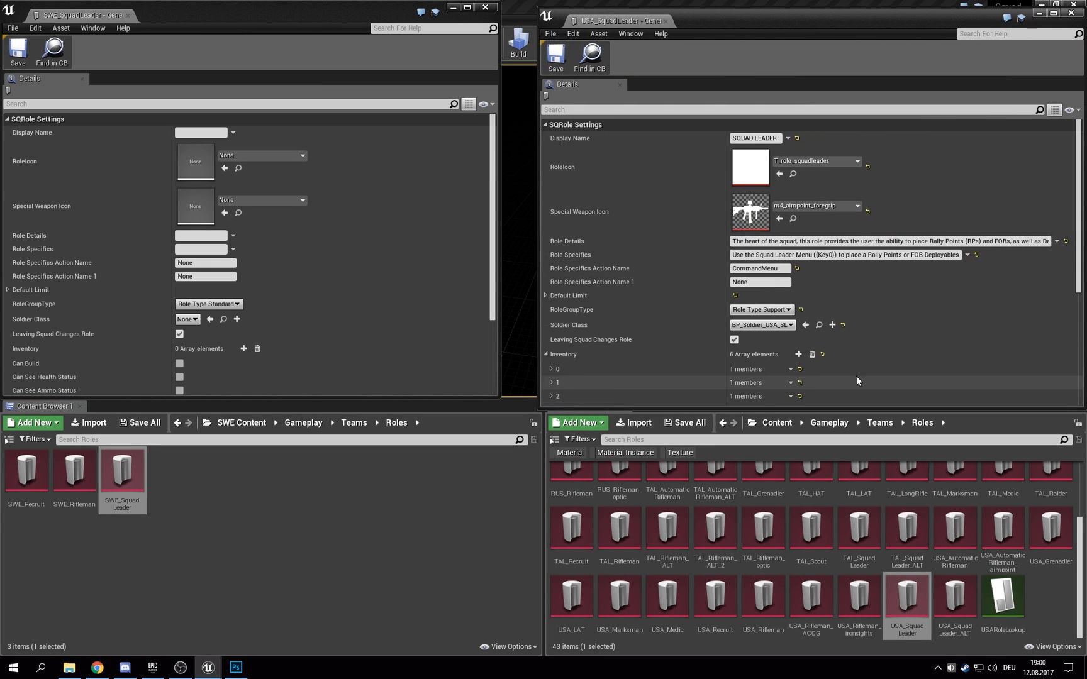
pyautogui.moveTo(498, 399); pyautogui.dragTo(534, 408)
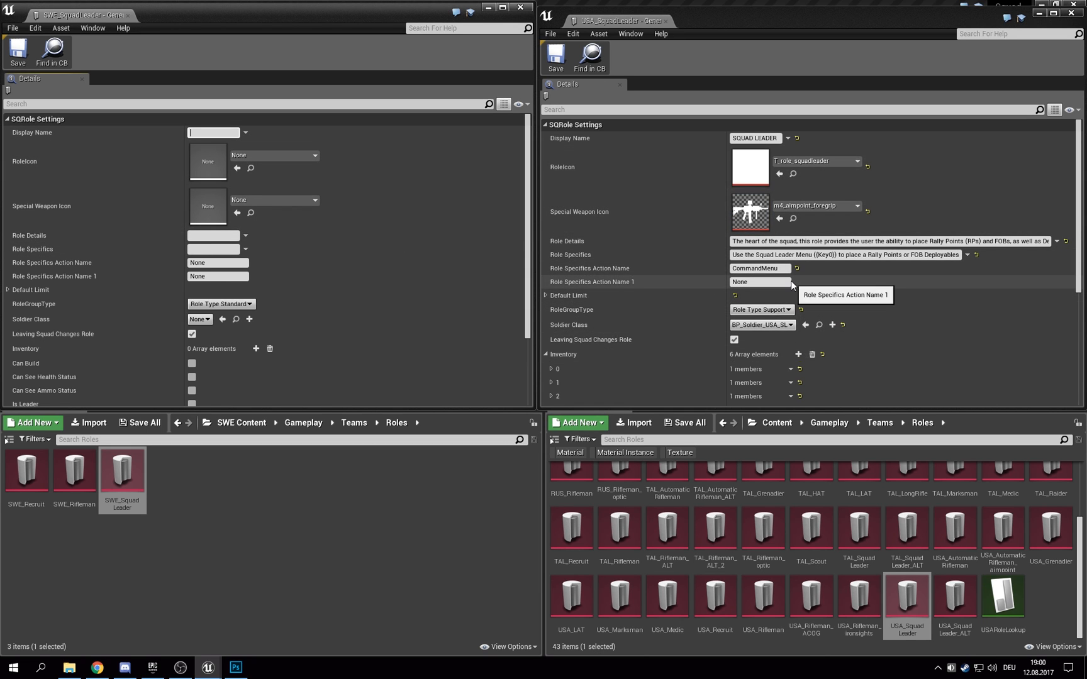
# Step: Set the Display Name of SWE_SquadLeader to SQUAD LEADER, matching the USA squad leader role
pyautogui.scroll(-2, 790, 280)
pyautogui.scroll(-1, 793, 280)
pyautogui.scroll(3, 793, 288)
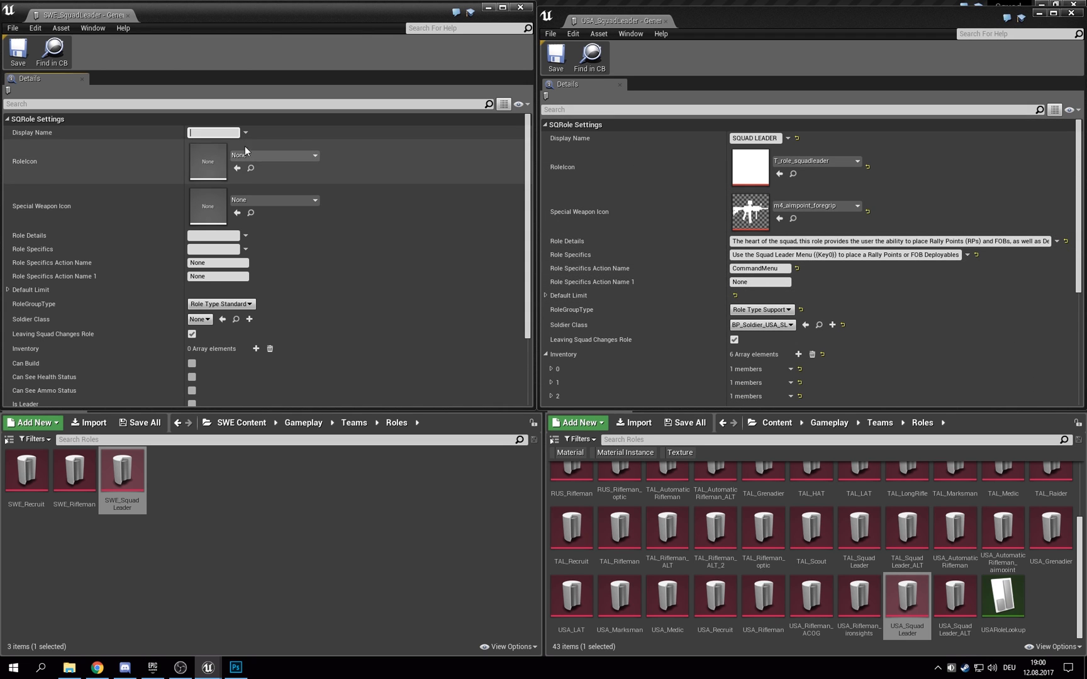
pyautogui.click(204, 133)
pyautogui.write('SQUAD LEADER')
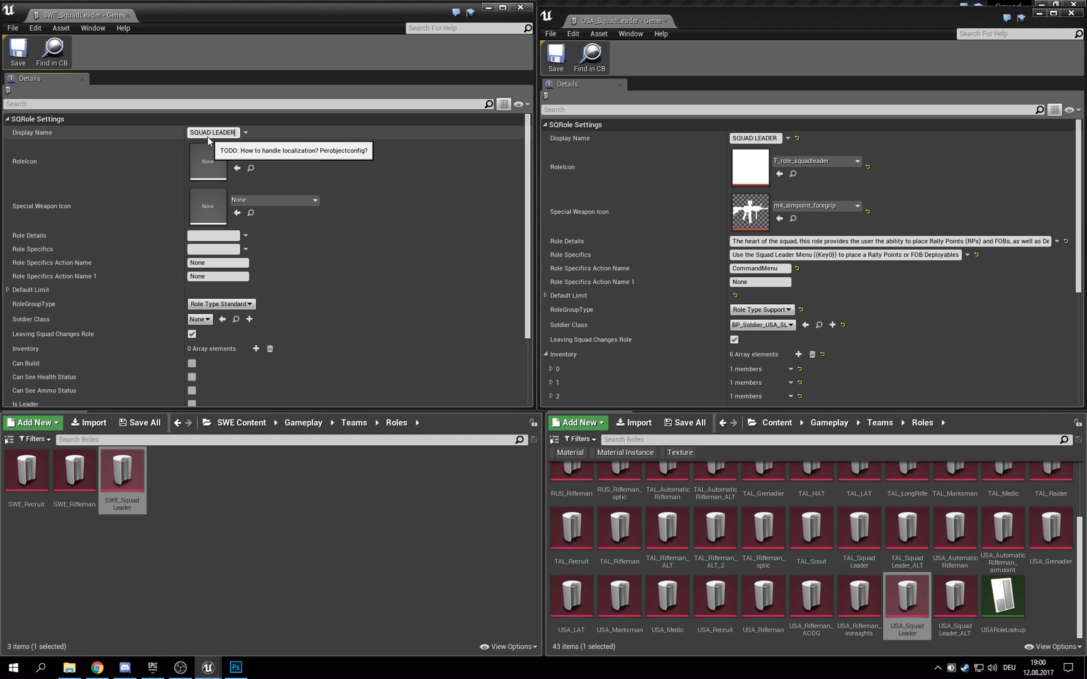
# Step: Set the RoleIcon of SWE_SquadLeader to T_role_squadleader
pyautogui.press('Return')
pyautogui.click(254, 158)
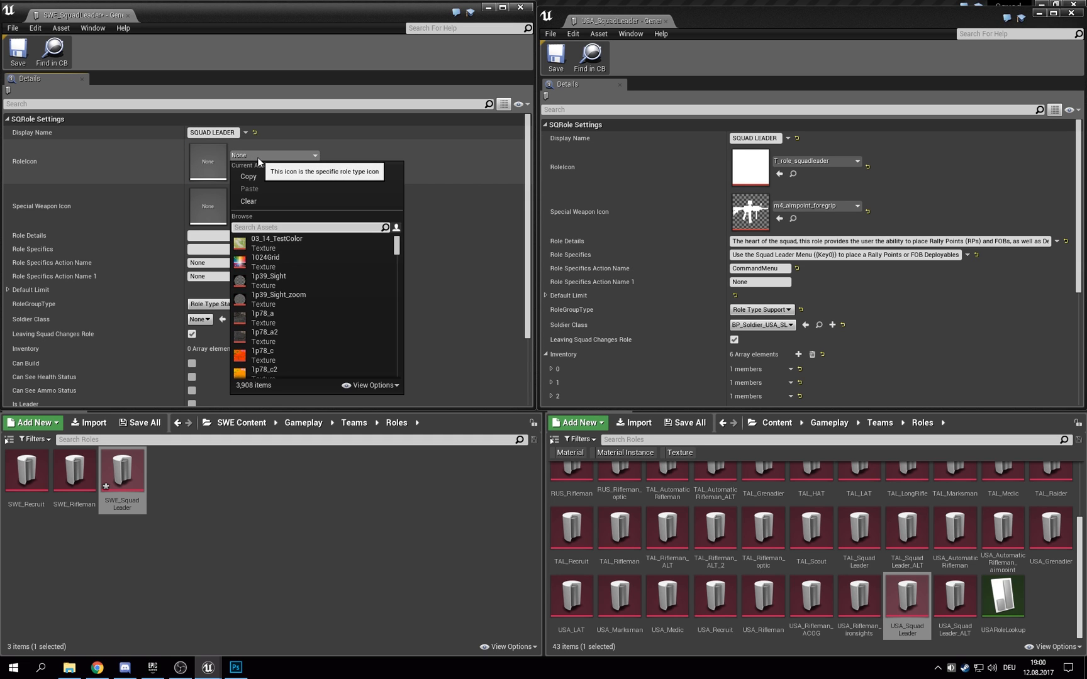
pyautogui.write('T')
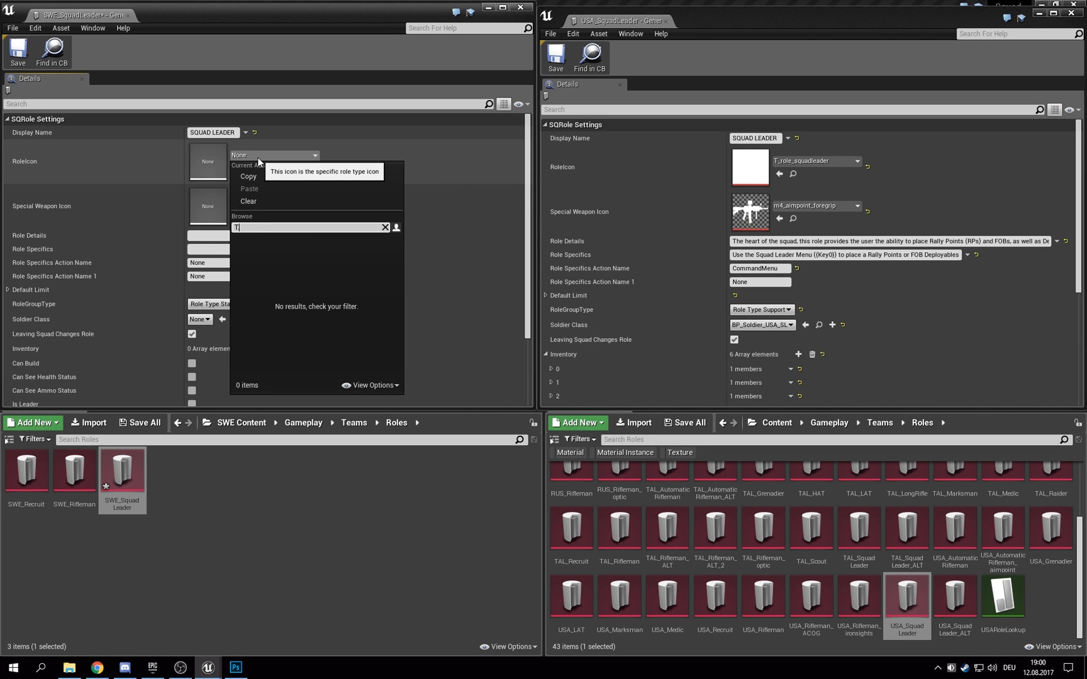
pyautogui.write('_role_')
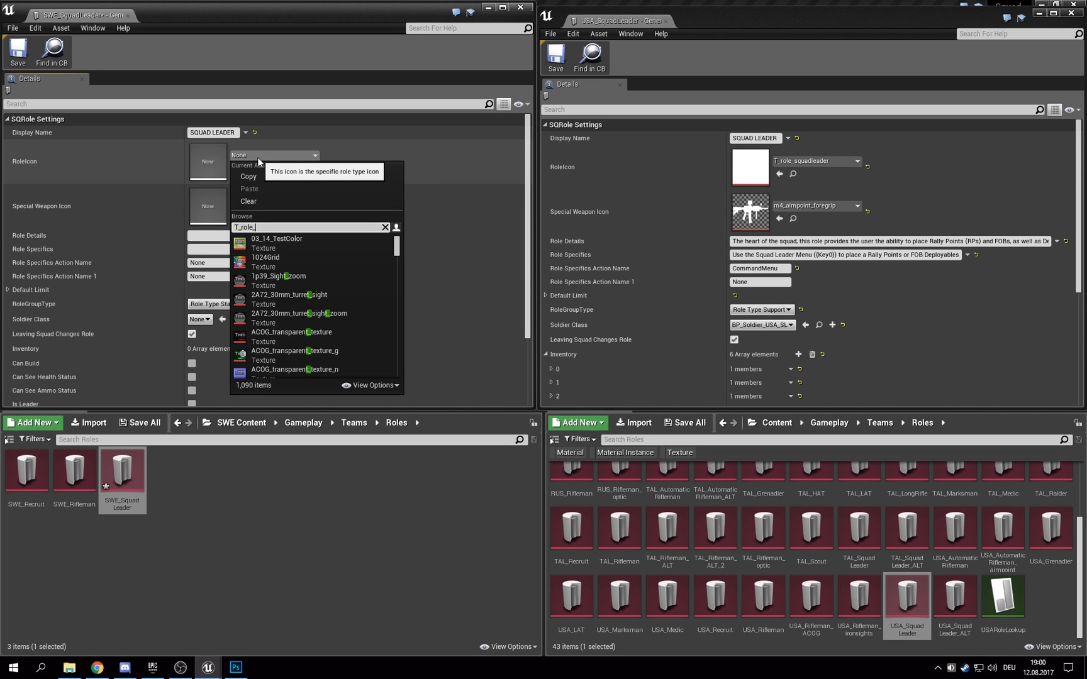
pyautogui.write('squad')
pyautogui.press('Return')
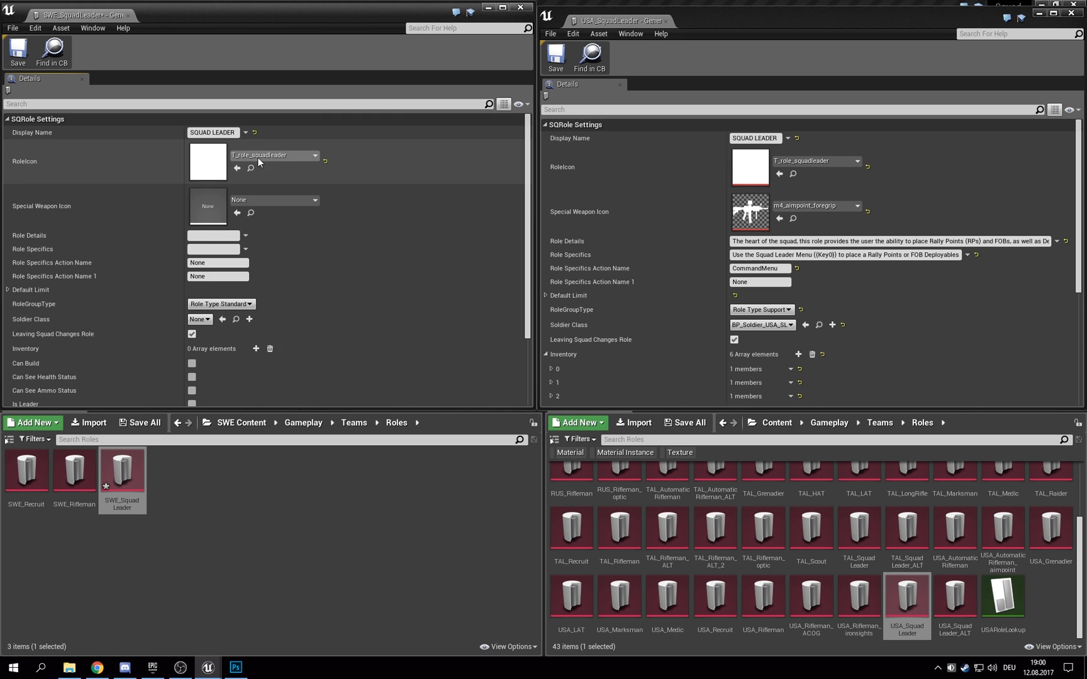
# Step: Set the Special Weapon Icon of SWE_SquadLeader to m4_aimpoint_foregrip
pyautogui.click(271, 199)
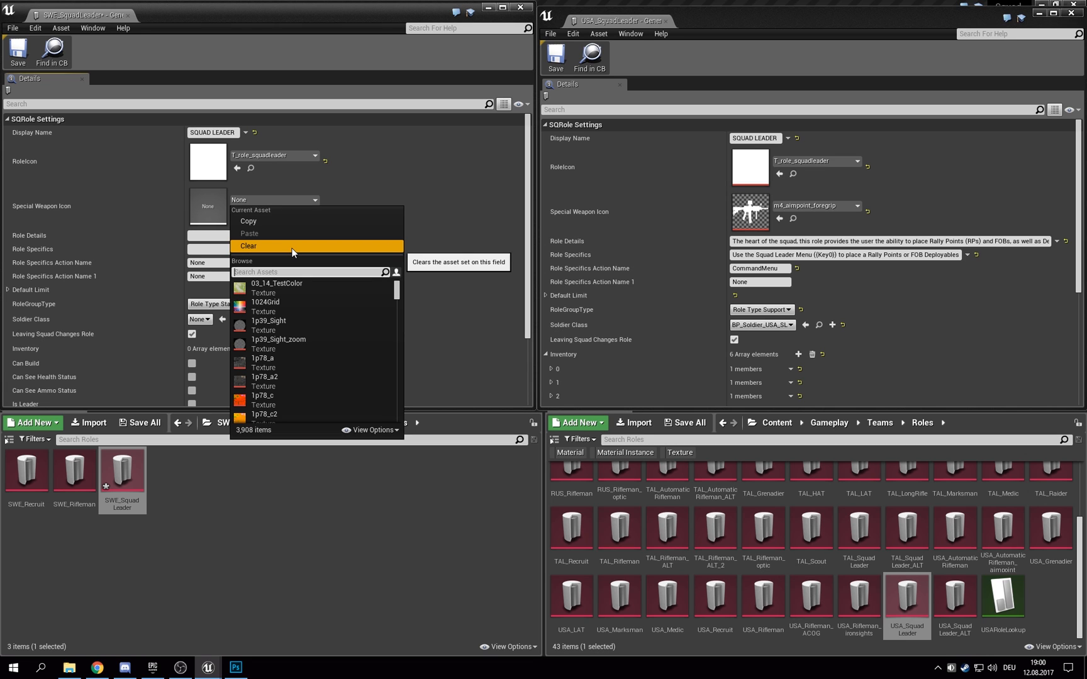
pyautogui.write('m4_aim')
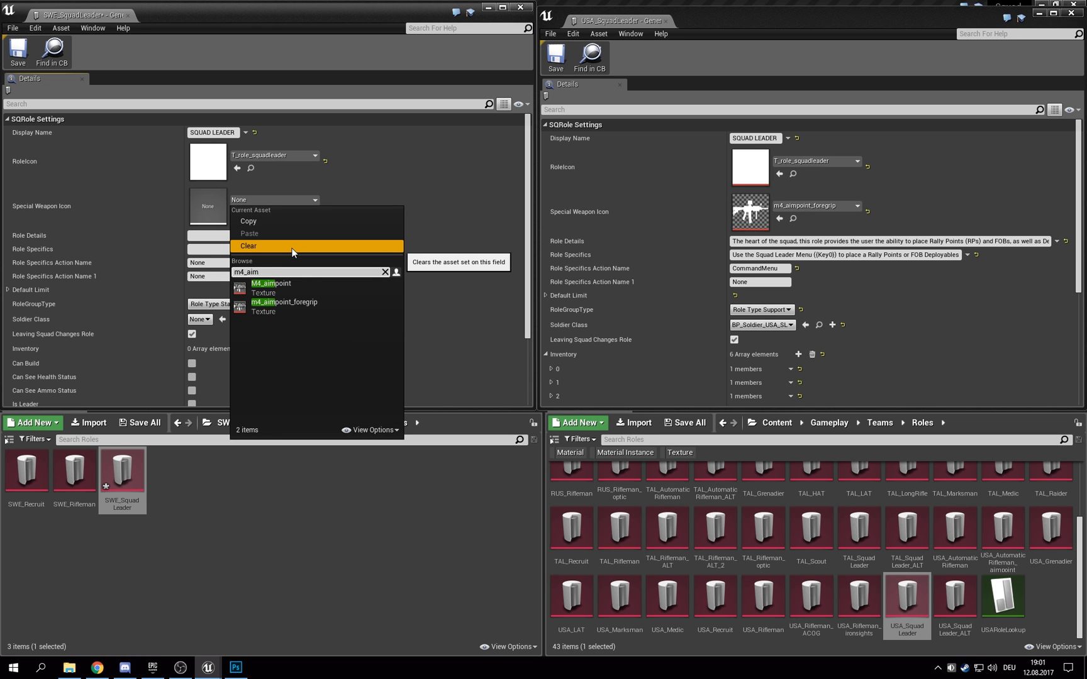
pyautogui.click(317, 307)
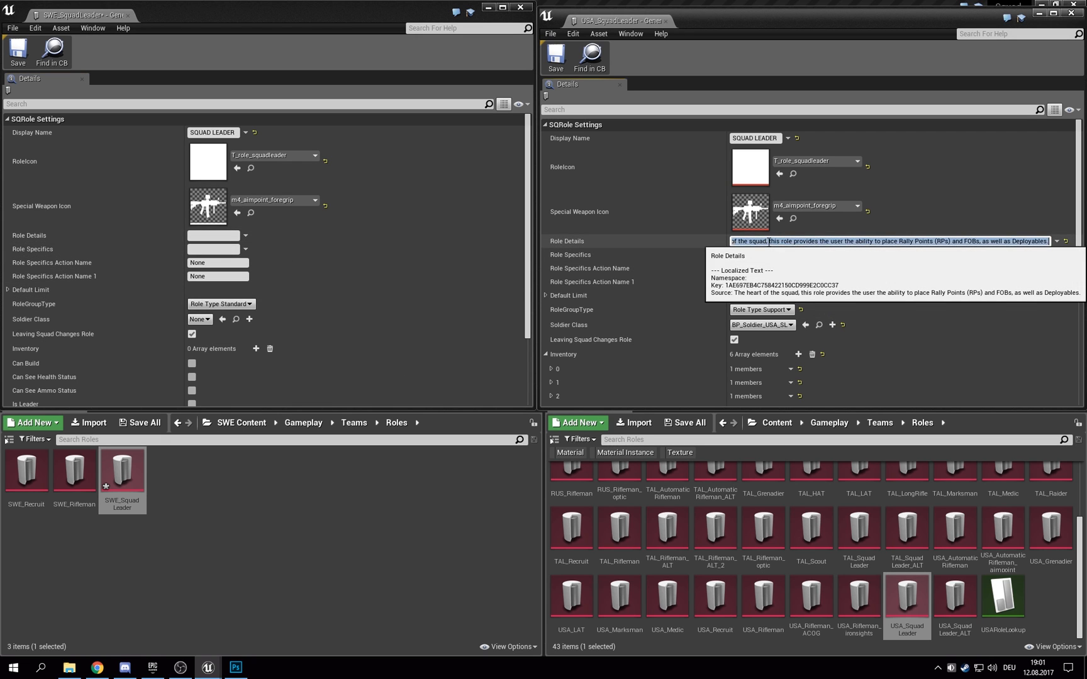
# Step: Copy the Role Details and Role Specifics texts from USA_SquadLeader into the matching SWE_SquadLeader fields
pyautogui.click(769, 242)
pyautogui.hotkey('ctrl', 'c')
pyautogui.click(205, 236)
pyautogui.hotkey('ctrl', 'v')
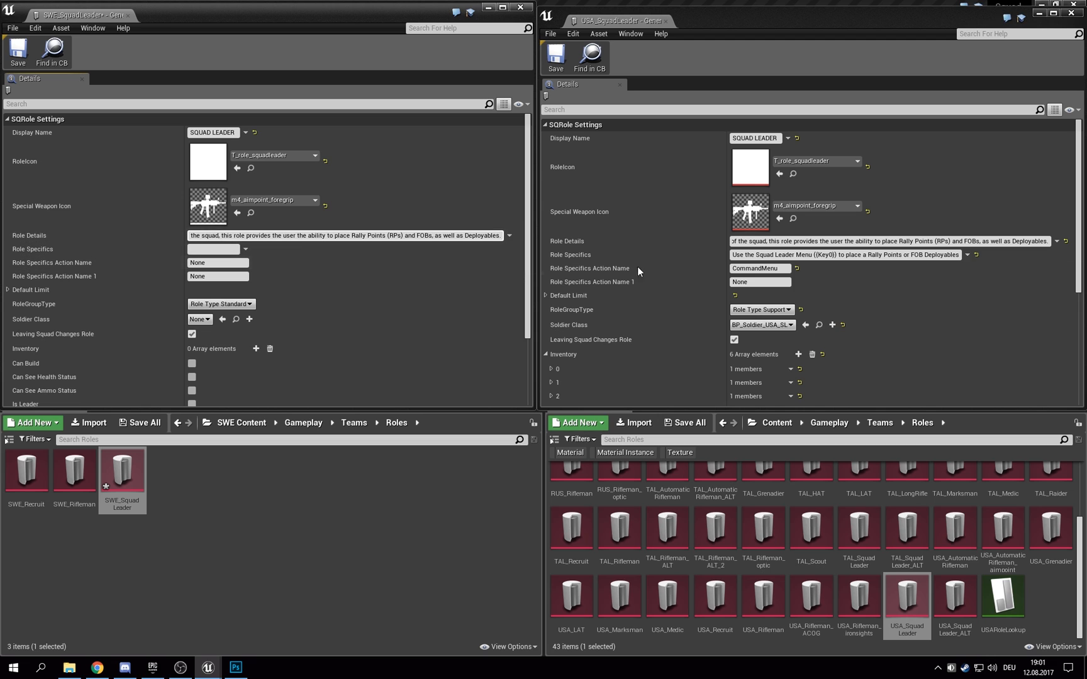
pyautogui.click(773, 255)
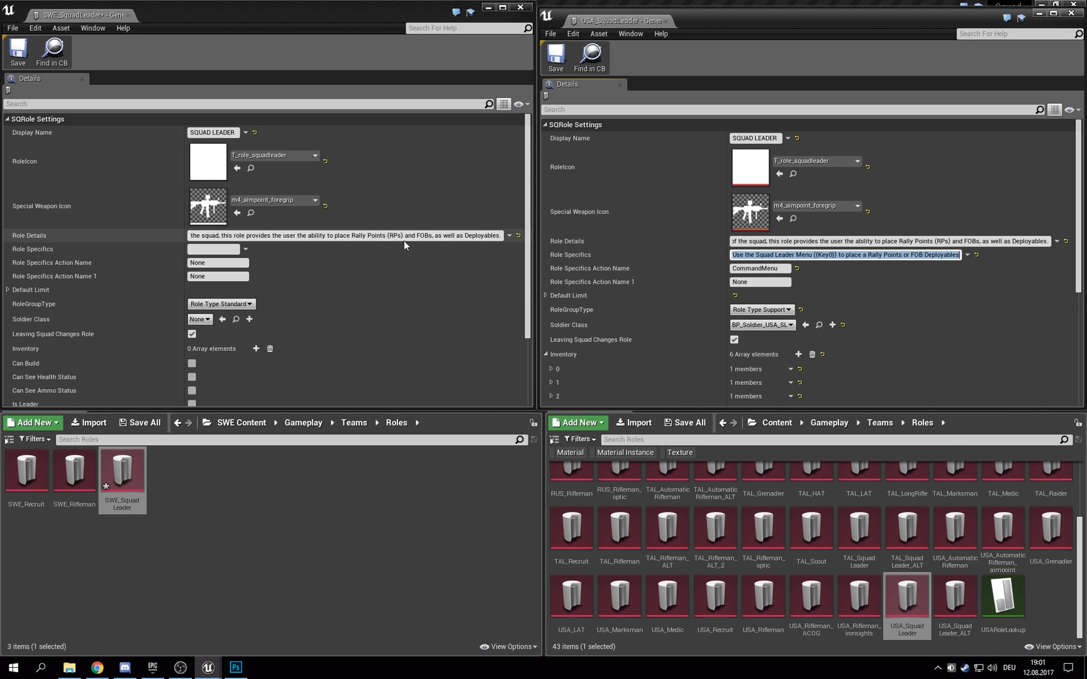
pyautogui.click(198, 250)
pyautogui.write('Use the Squad Leader Menu ((Key0)) to place a Rally Points or FOB Deployables')
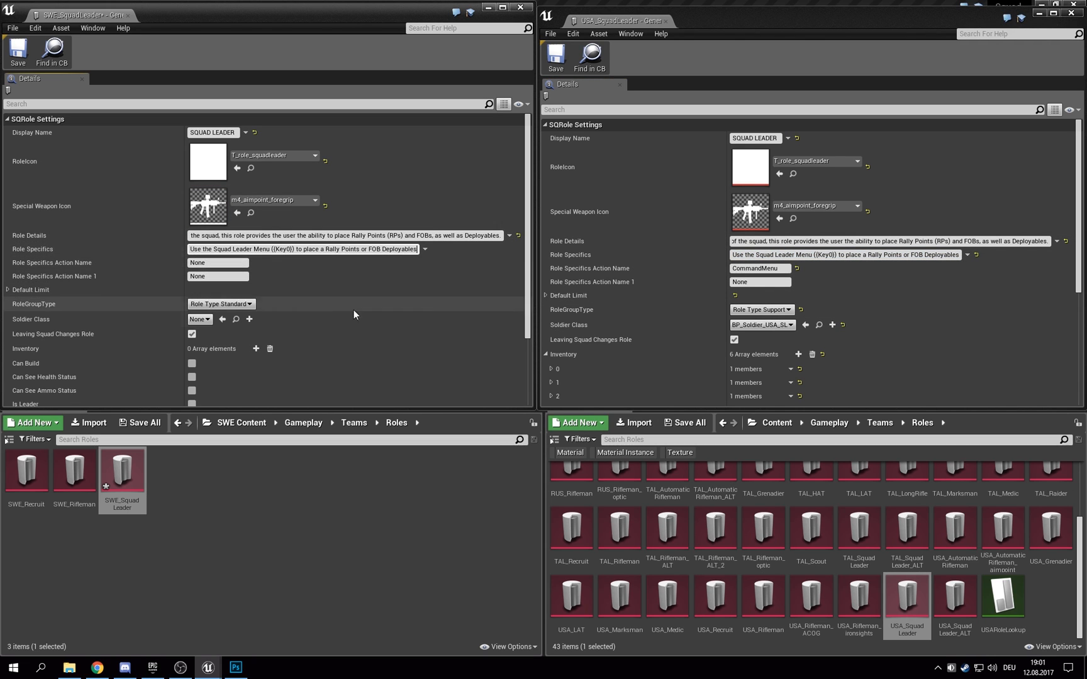
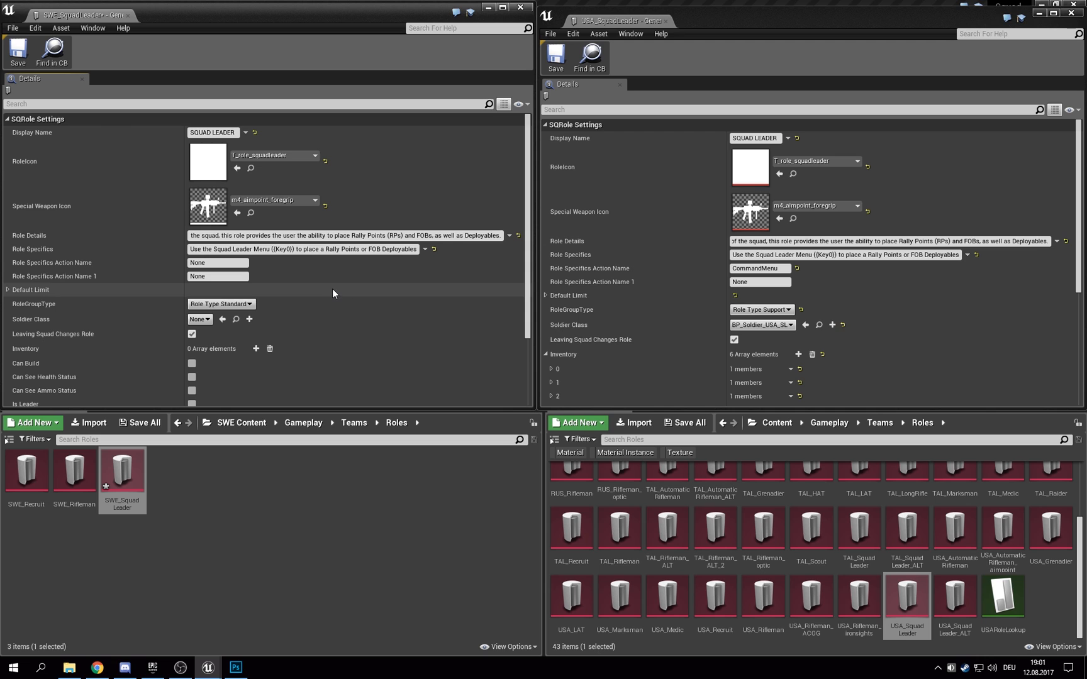
# Step: Set SWE_SquadLeader's Role Specifics Action Name to CommandMenu and its RoleGroupType to Role Type Support
pyautogui.click(753, 268)
pyautogui.hotkey('ctrl', 'c')
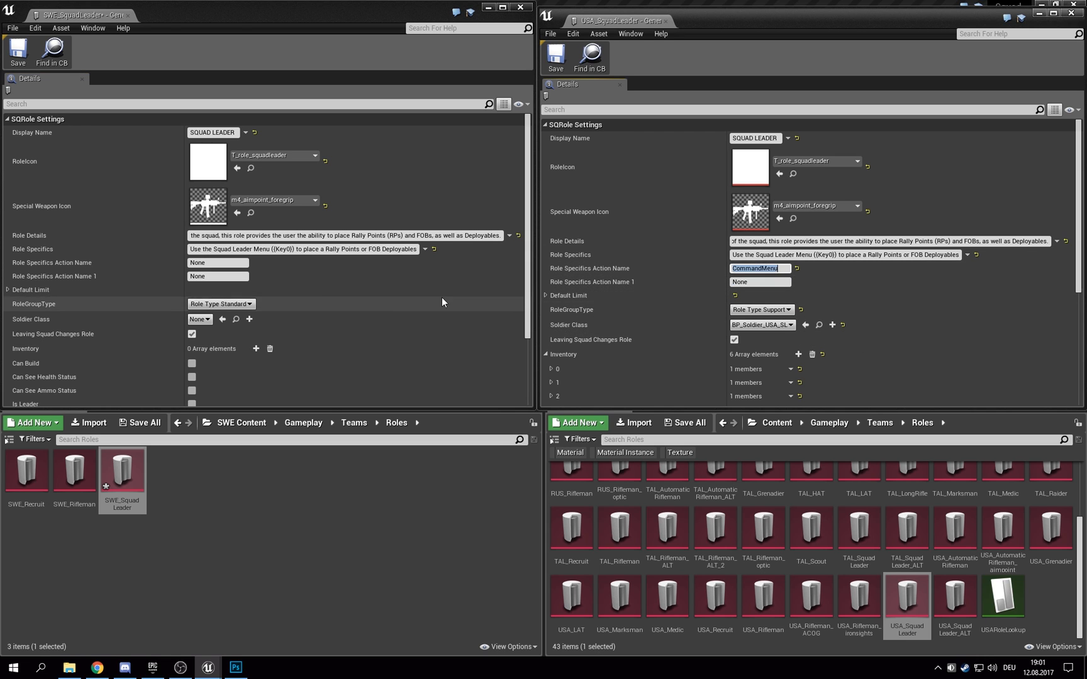
pyautogui.click(217, 263)
pyautogui.hotkey('ctrl', 'v')
pyautogui.press('Return')
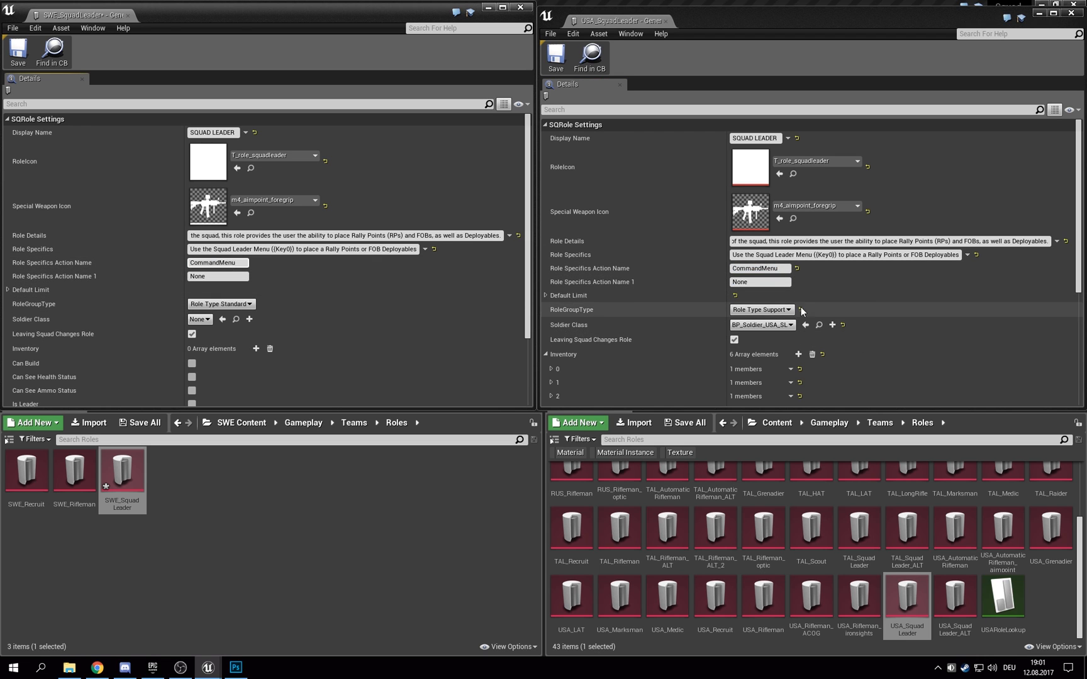
pyautogui.click(760, 281)
pyautogui.click(197, 278)
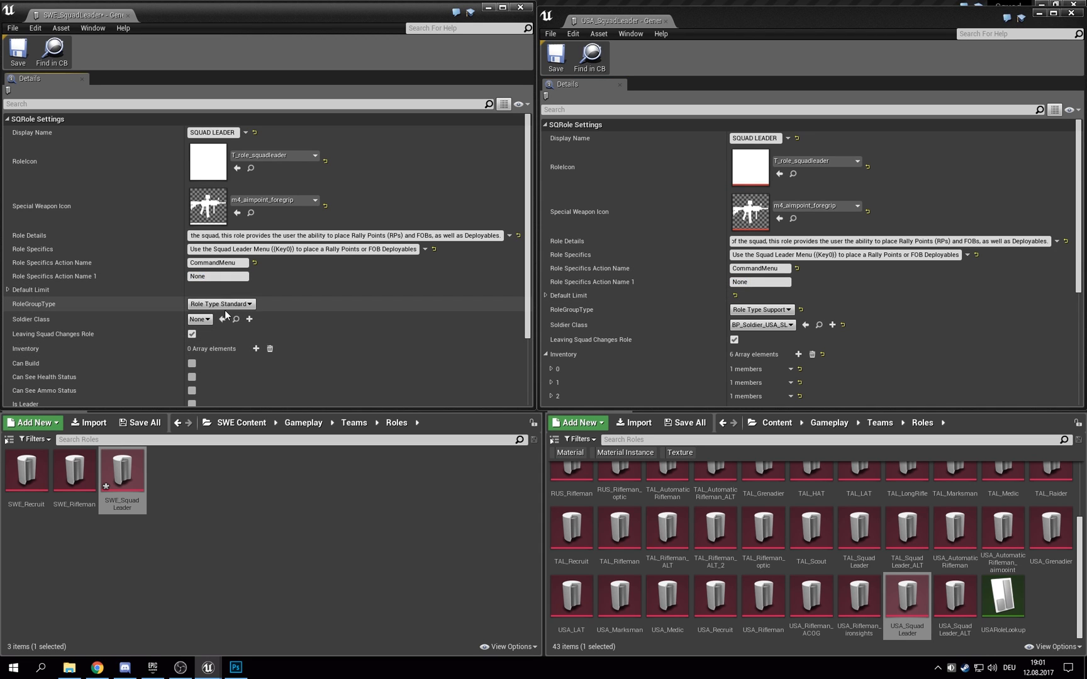
pyautogui.click(223, 305)
pyautogui.click(231, 329)
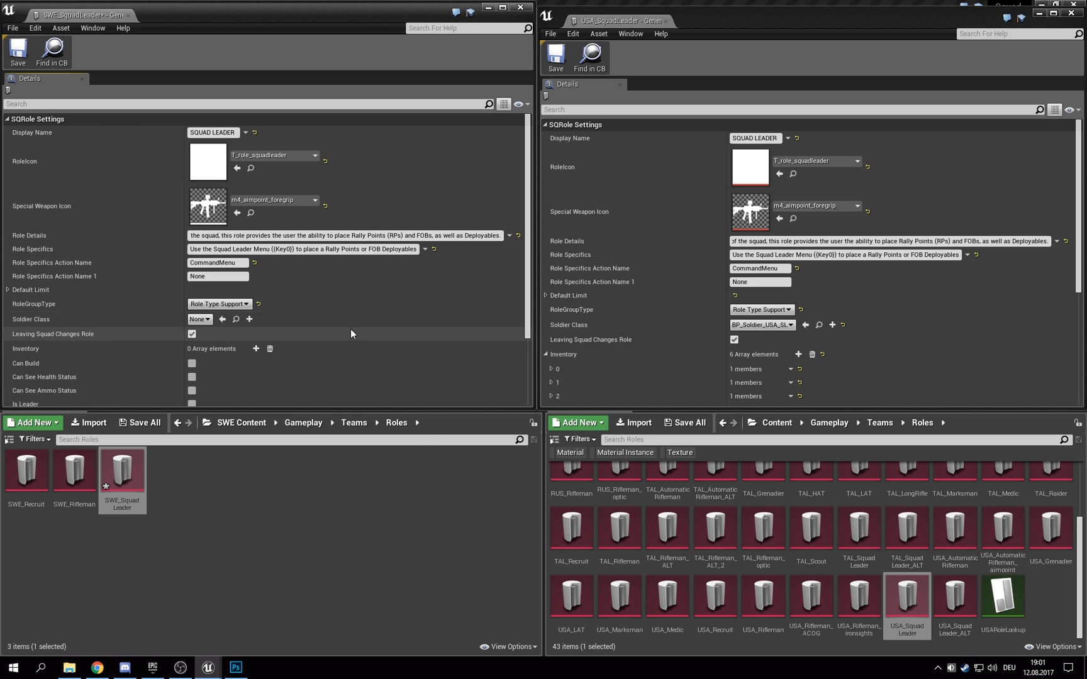
# Step: Assign BP_Soldier_USA_SL as the Soldier Class of SWE_SquadLeader
pyautogui.click(199, 319)
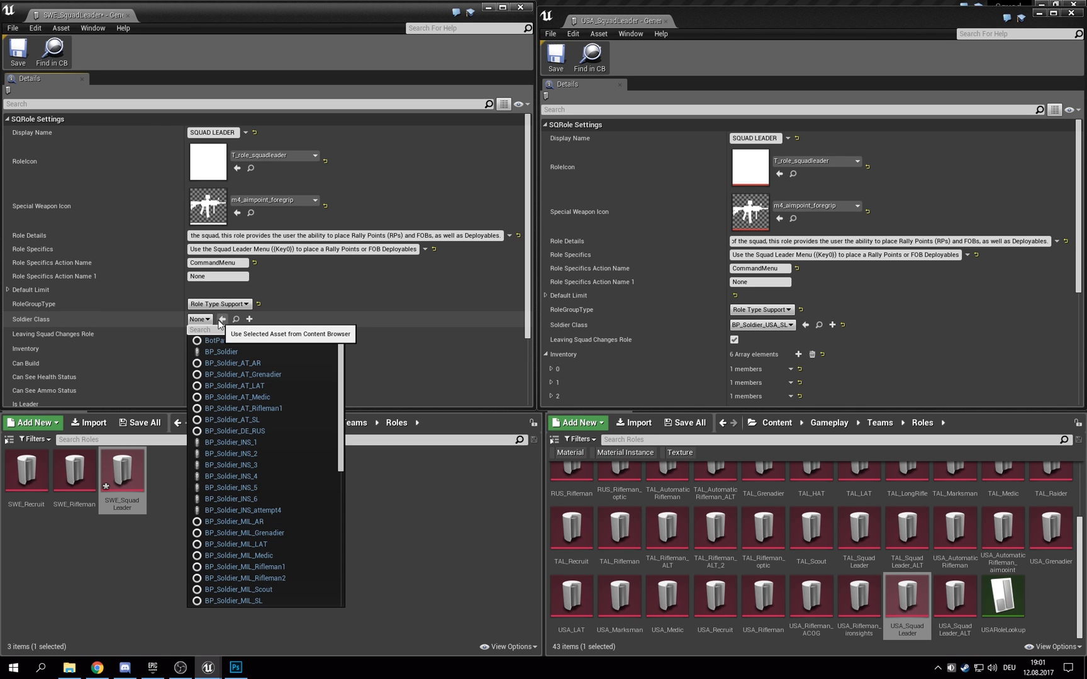
pyautogui.write('BP_Sol')
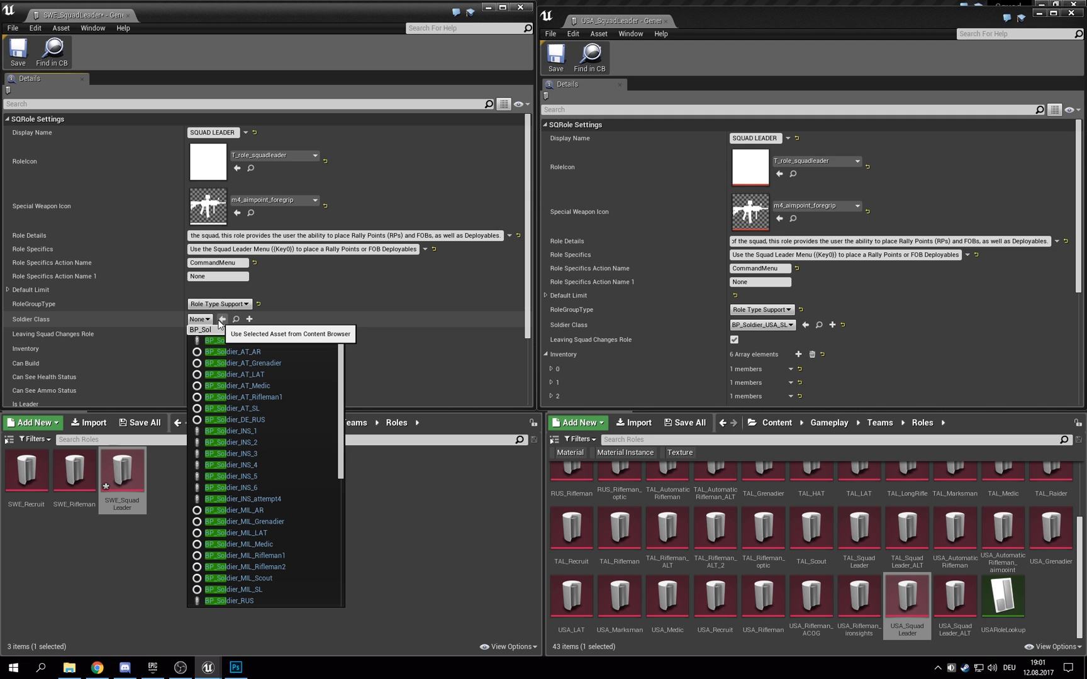
pyautogui.write('d')
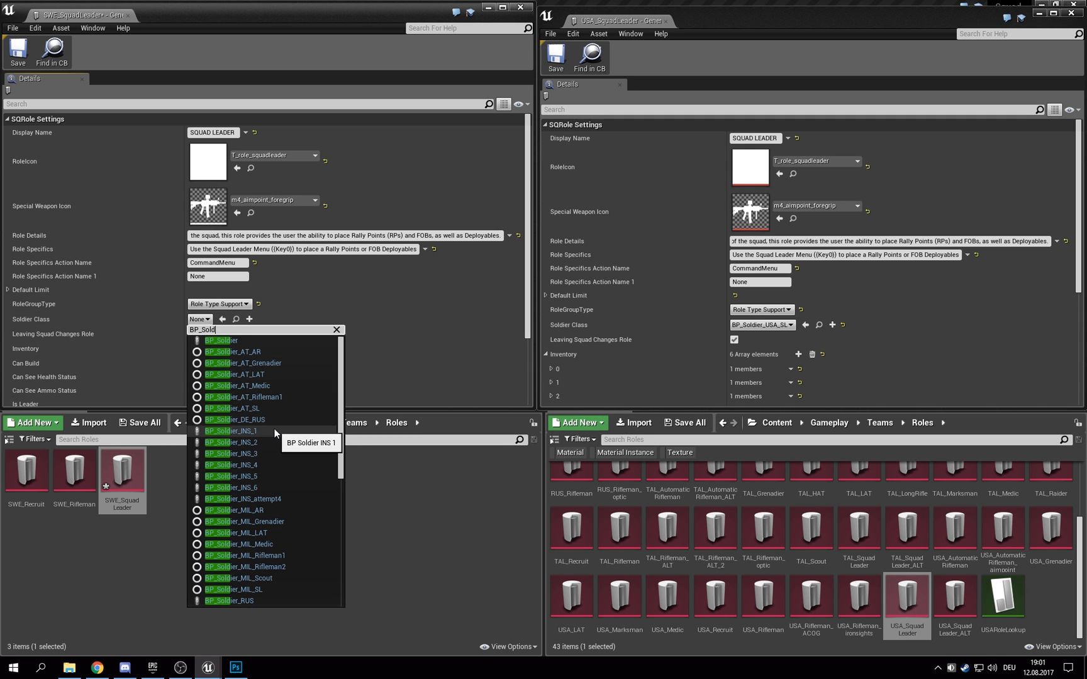
pyautogui.write('ier_U')
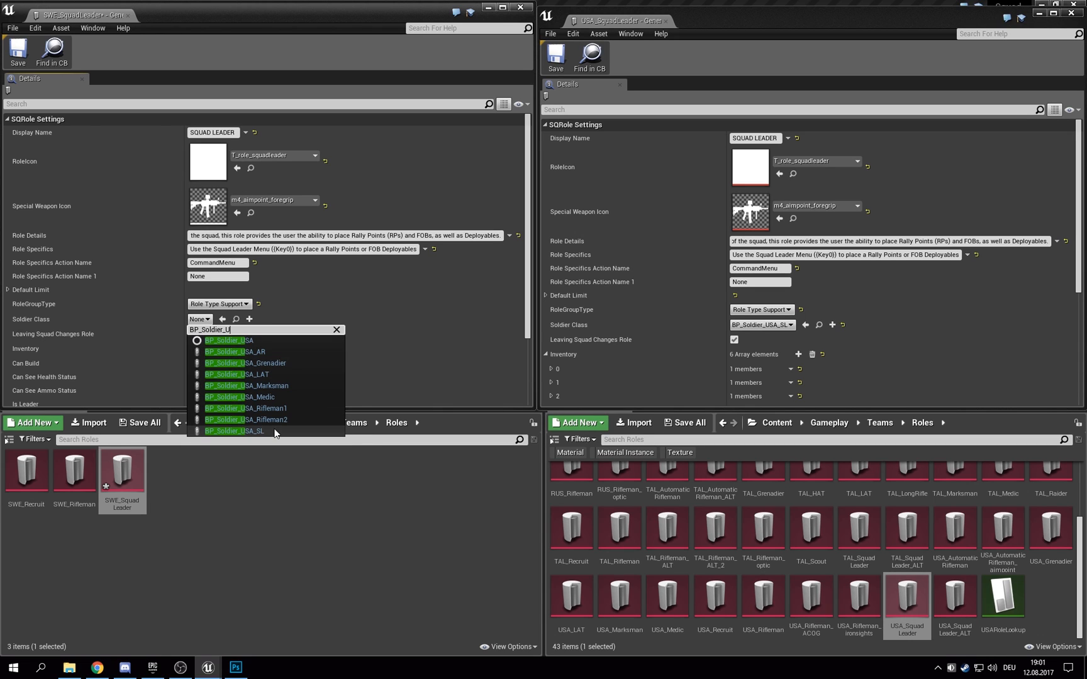
pyautogui.write('SA_SKL')
pyautogui.press('BackSpace')
pyautogui.write('L')
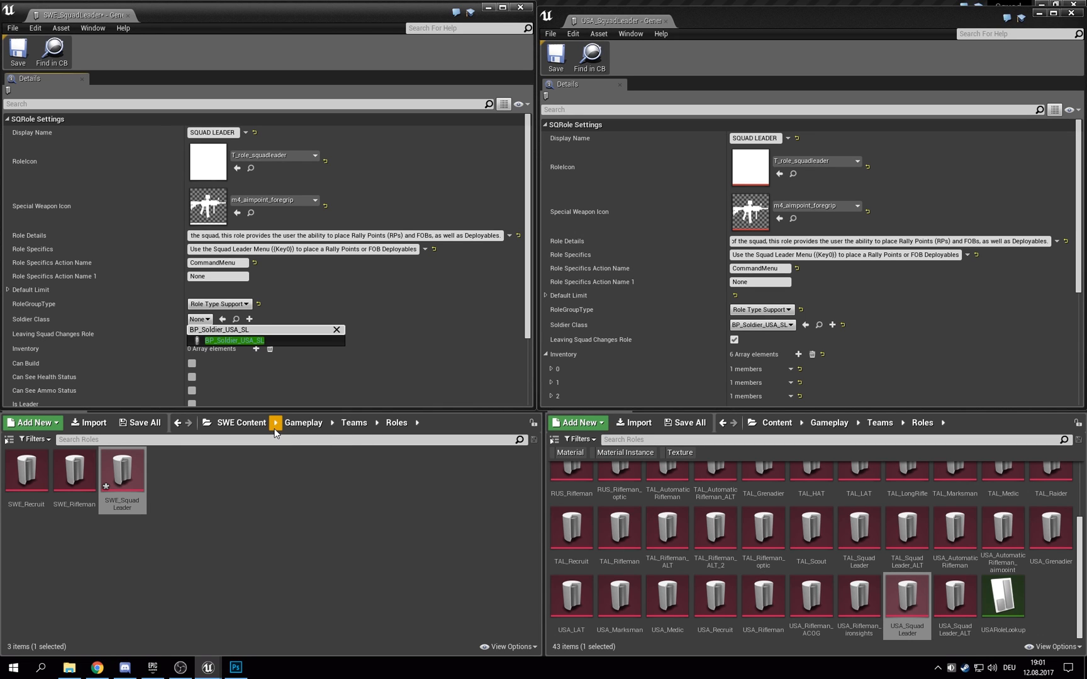
pyautogui.click(256, 340)
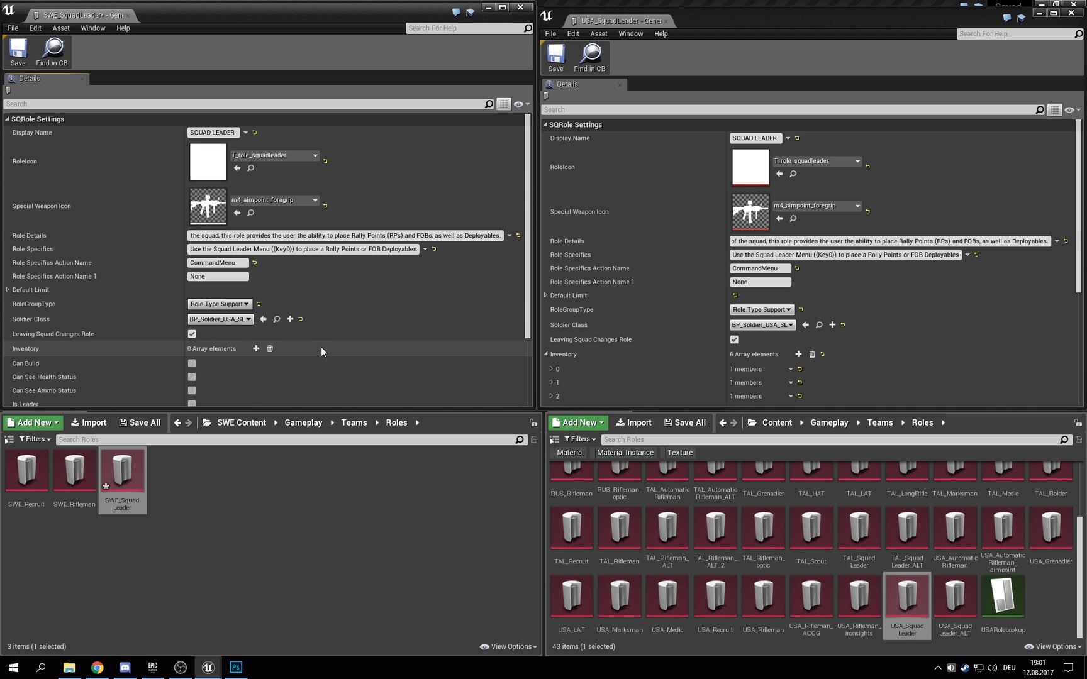
# Step: Enable Can Build and Is Leader on SWE_SquadLeader, following the USA squad leader's flags
pyautogui.scroll(-3, 264, 321)
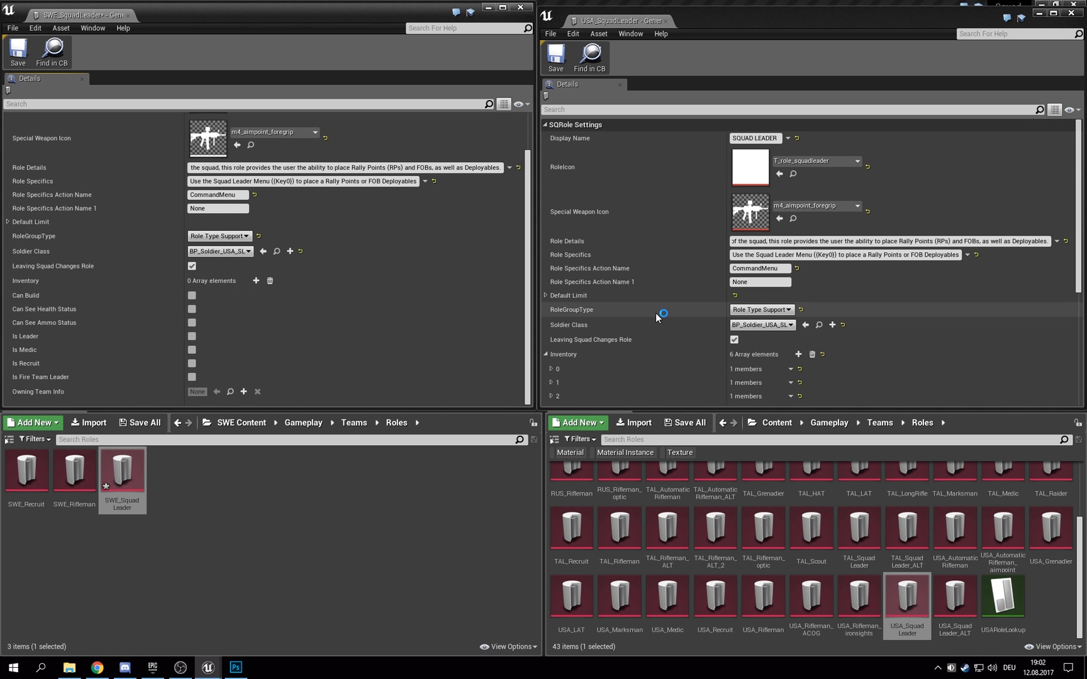
pyautogui.click(544, 354)
pyautogui.scroll(-3, 665, 324)
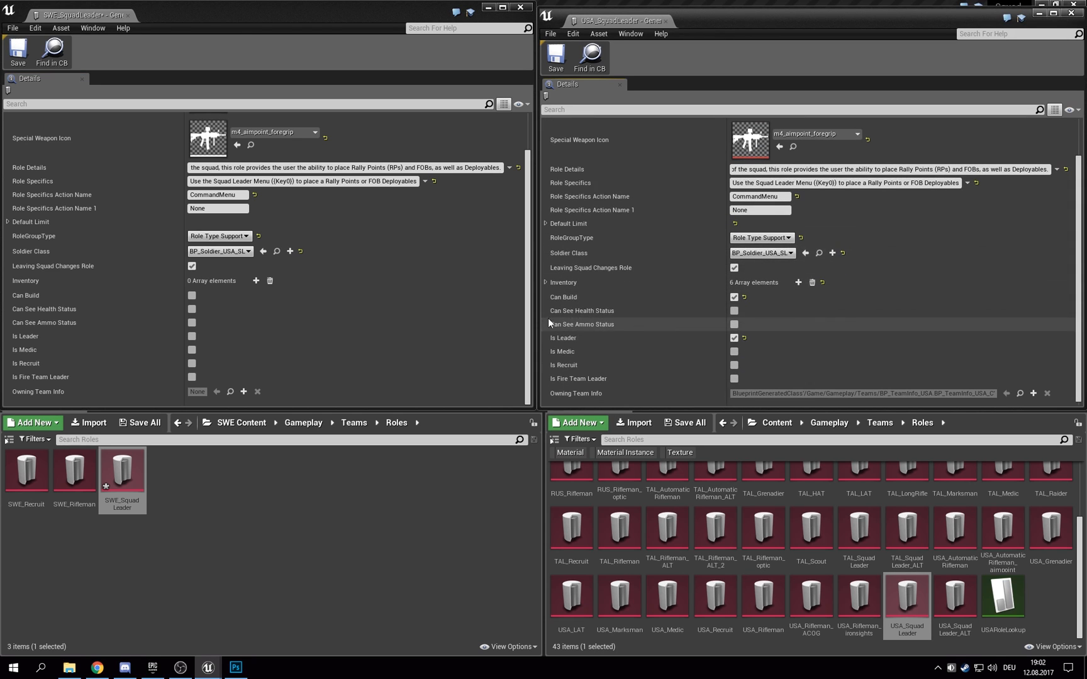
pyautogui.click(192, 295)
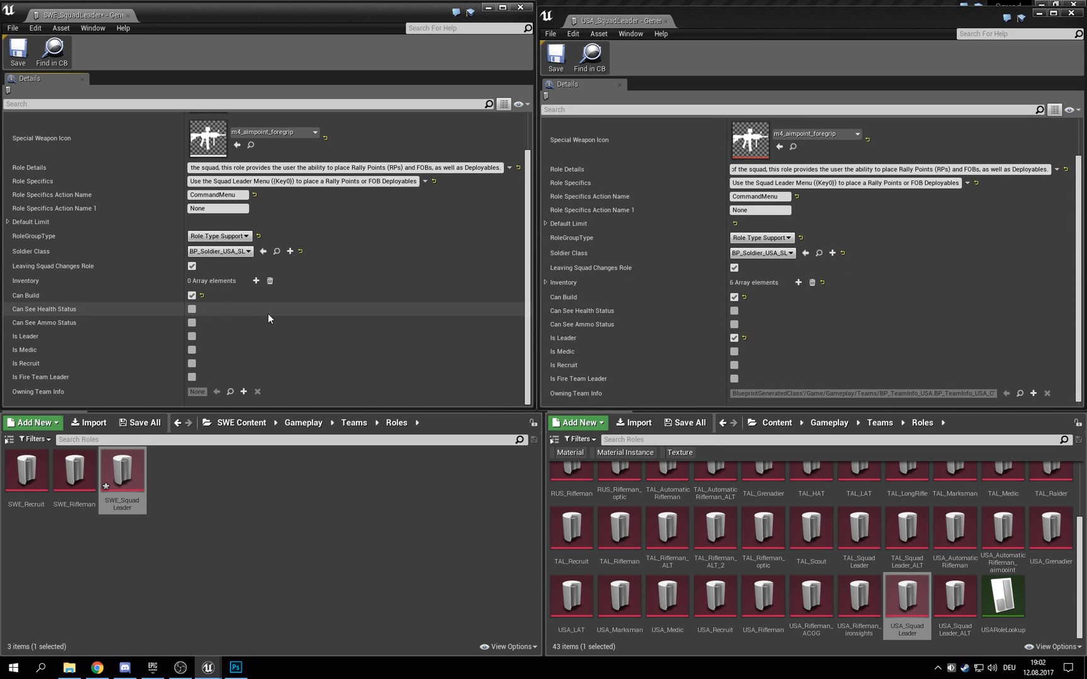
pyautogui.click(193, 337)
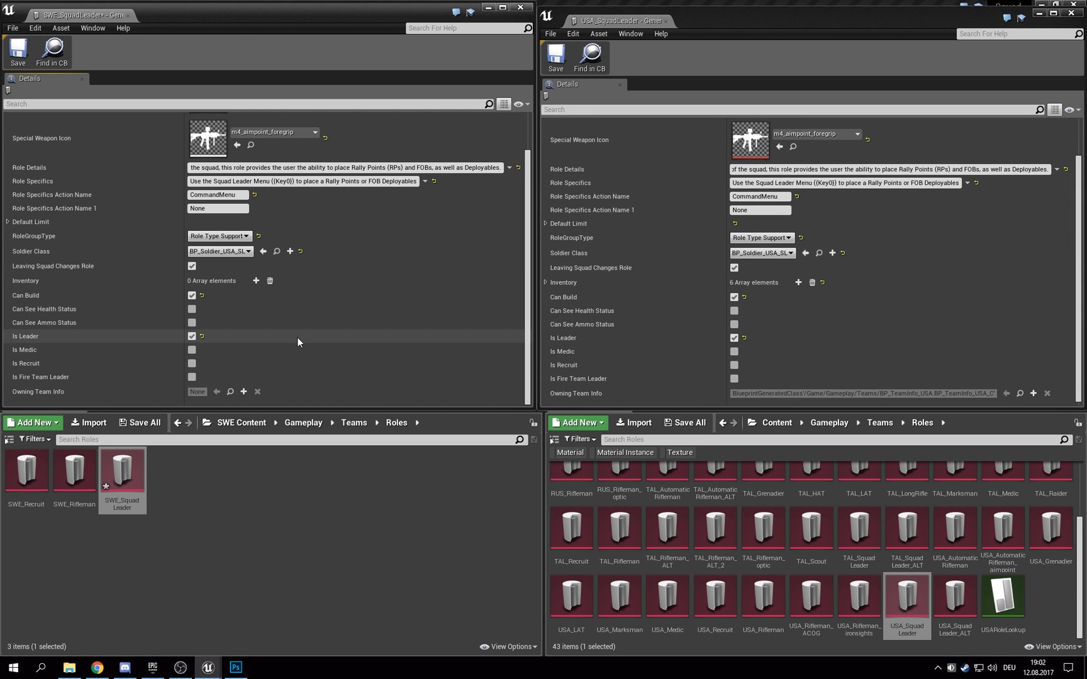
# Step: Try to assign BP_TeamInfo_SWE from the SWE Teams folder as the Owning Team Info of SWE_SquadLeader
pyautogui.scroll(-1, 655, 370)
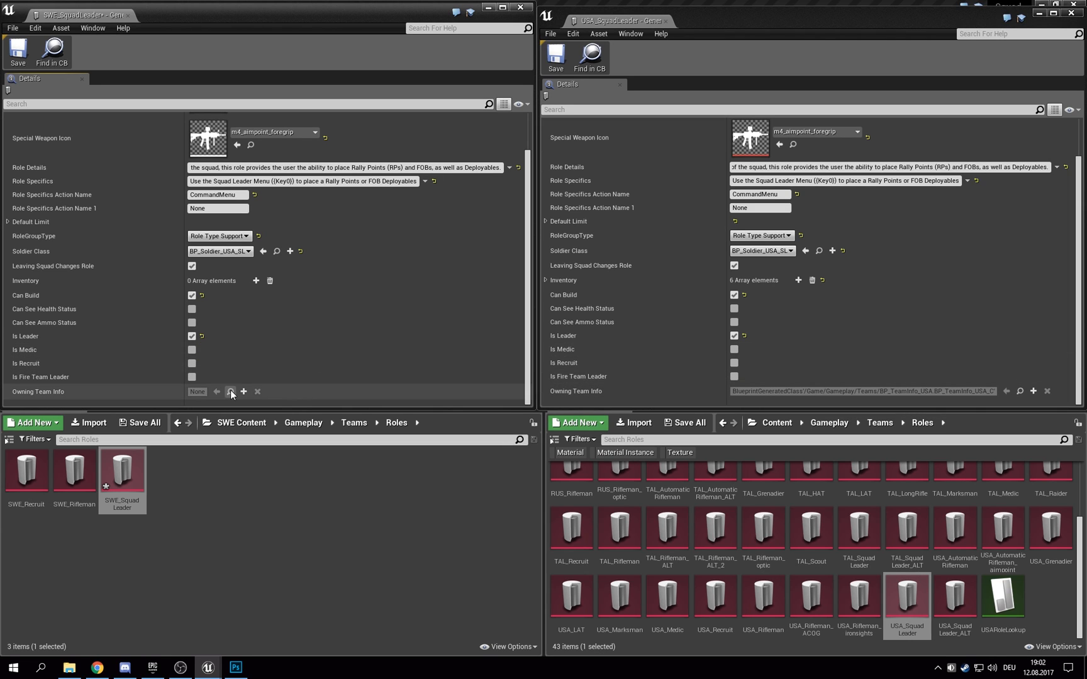
pyautogui.click(273, 516)
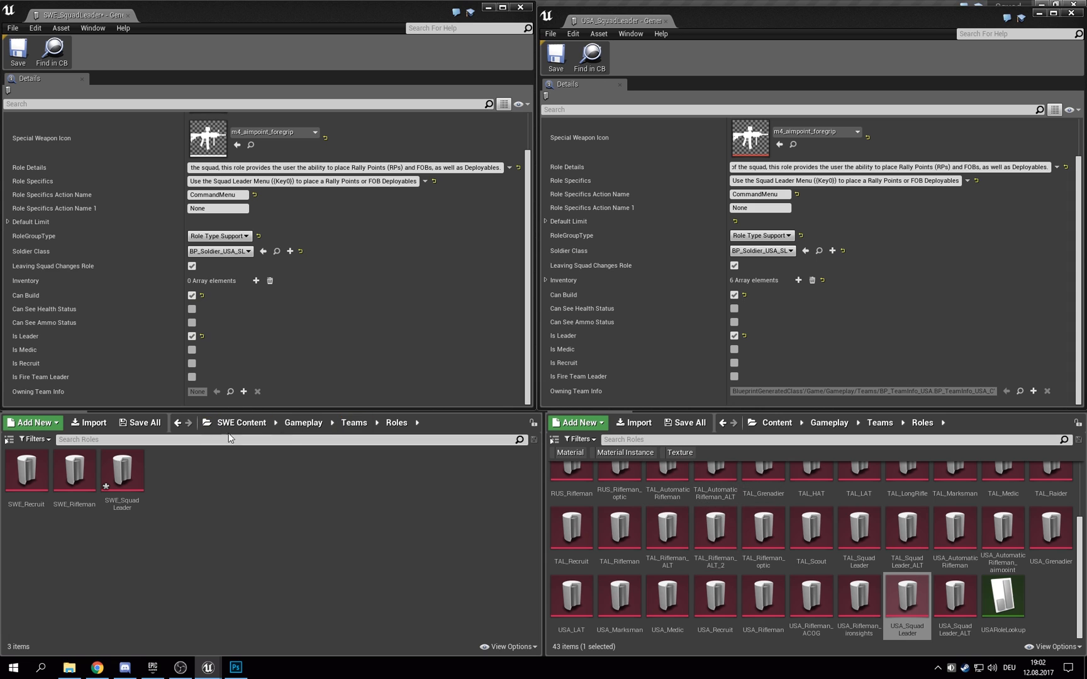
pyautogui.click(303, 423)
pyautogui.doubleClick(17, 477)
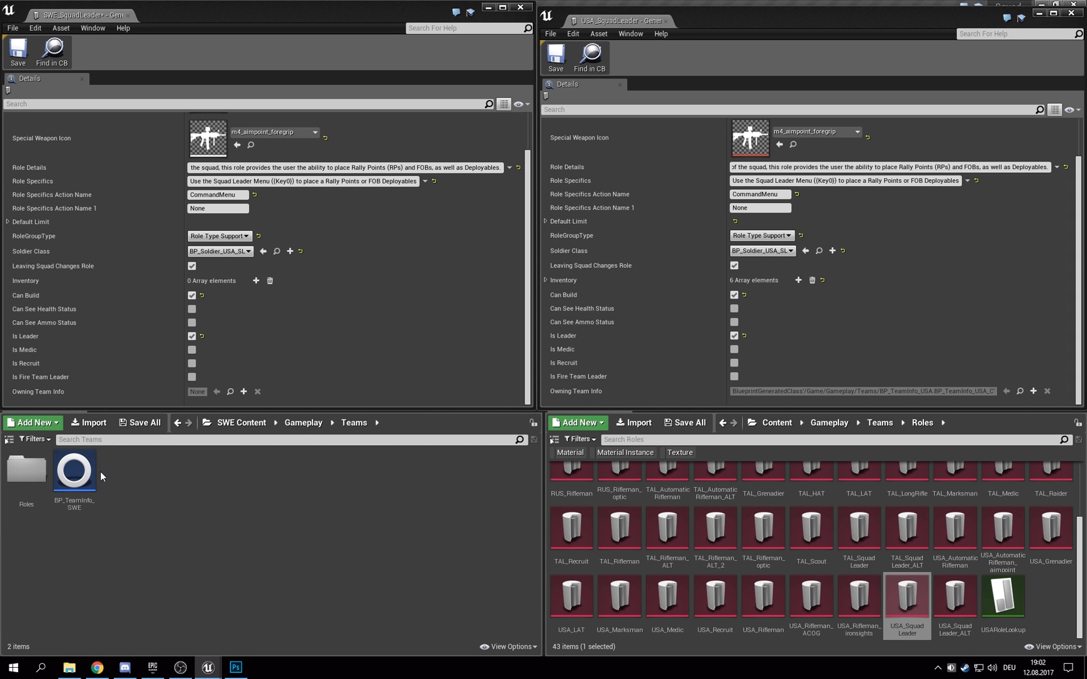
pyautogui.click(74, 475)
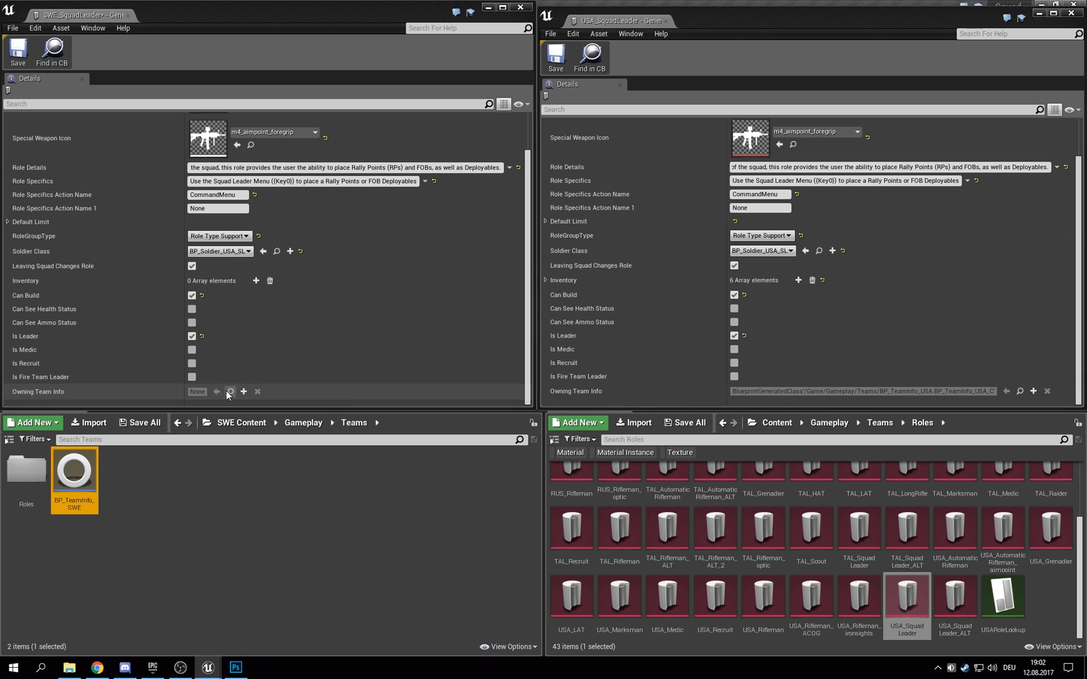
pyautogui.click(317, 332)
pyautogui.scroll(3, 358, 315)
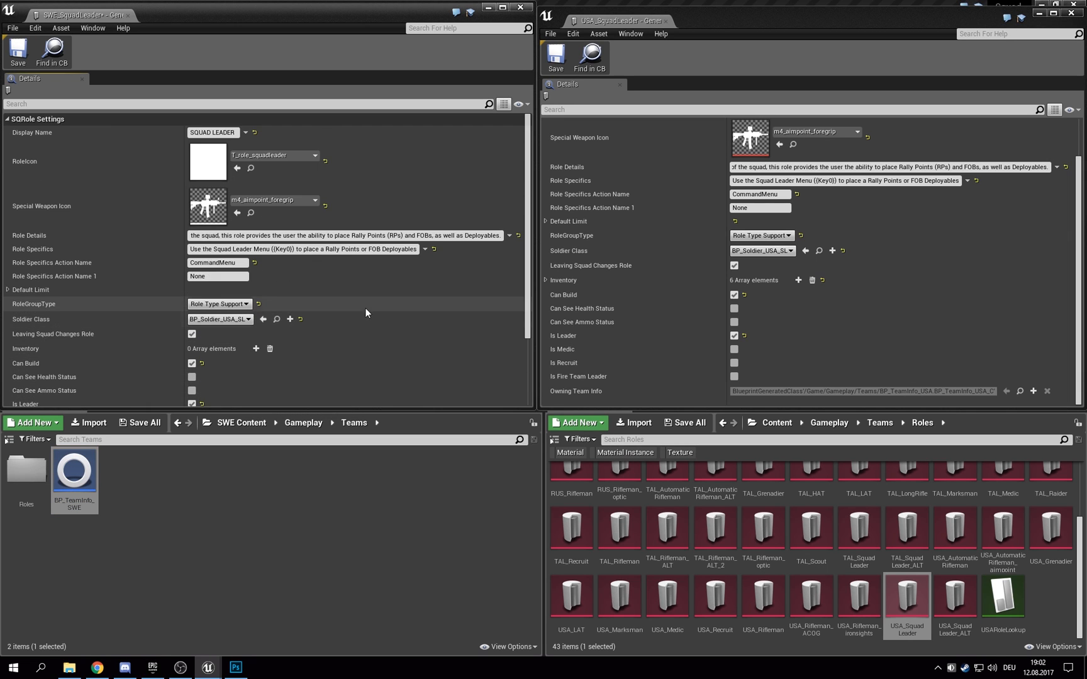
pyautogui.scroll(-3, 362, 333)
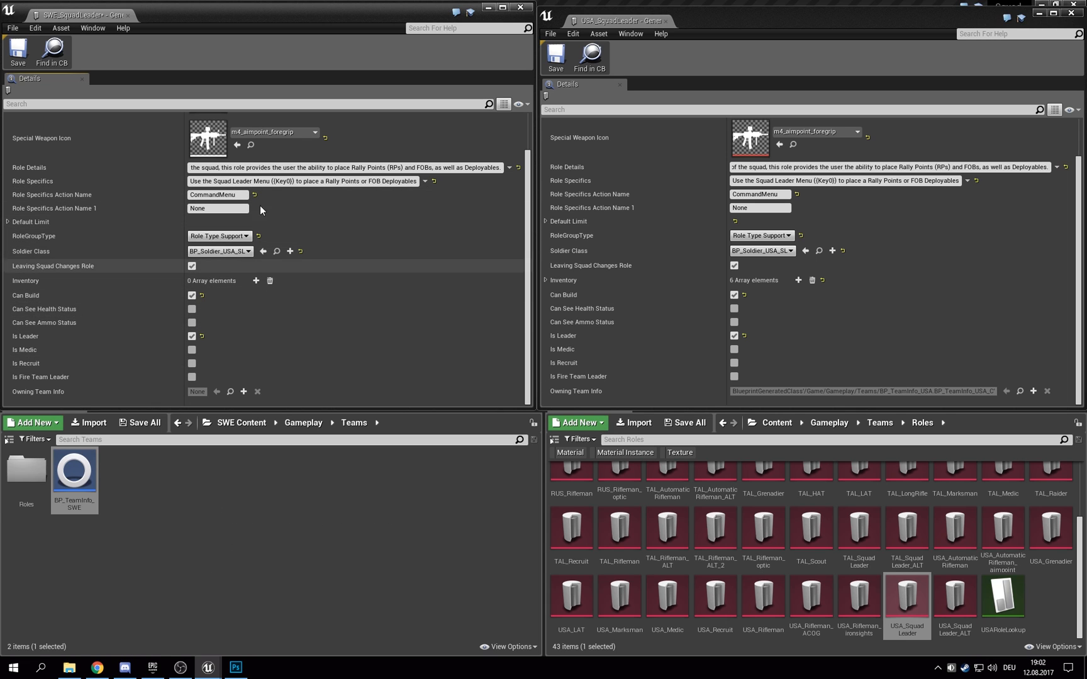
pyautogui.moveTo(83, 496)
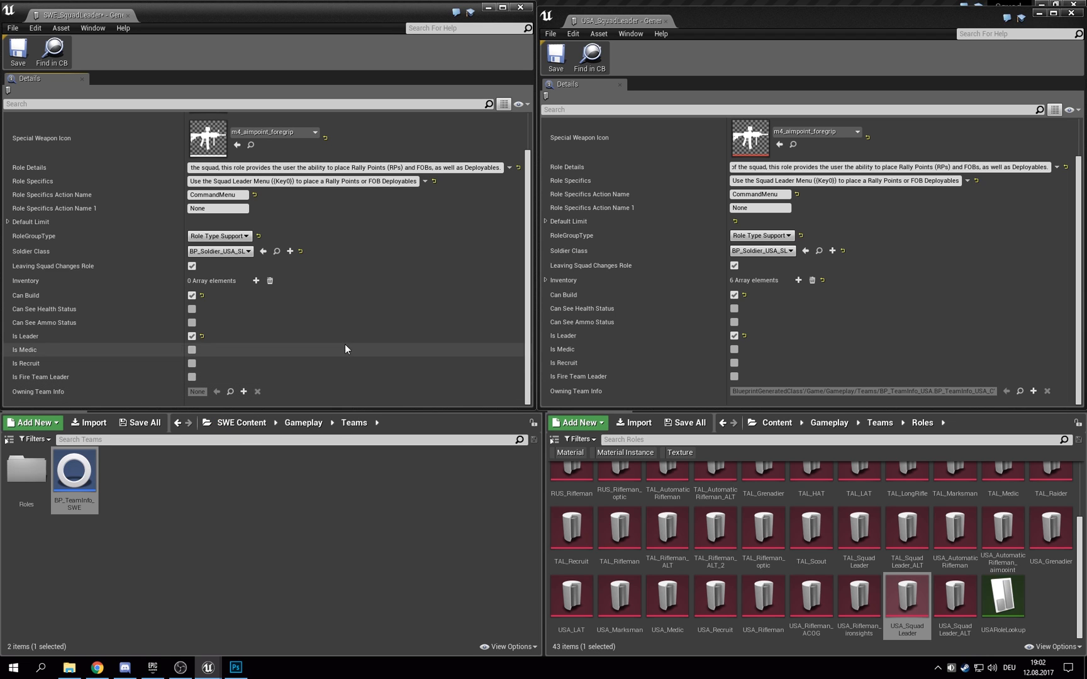
# Step: Save SWE_SquadLeader, close its editor and return to the SWE Roles folder
pyautogui.scroll(3, 335, 351)
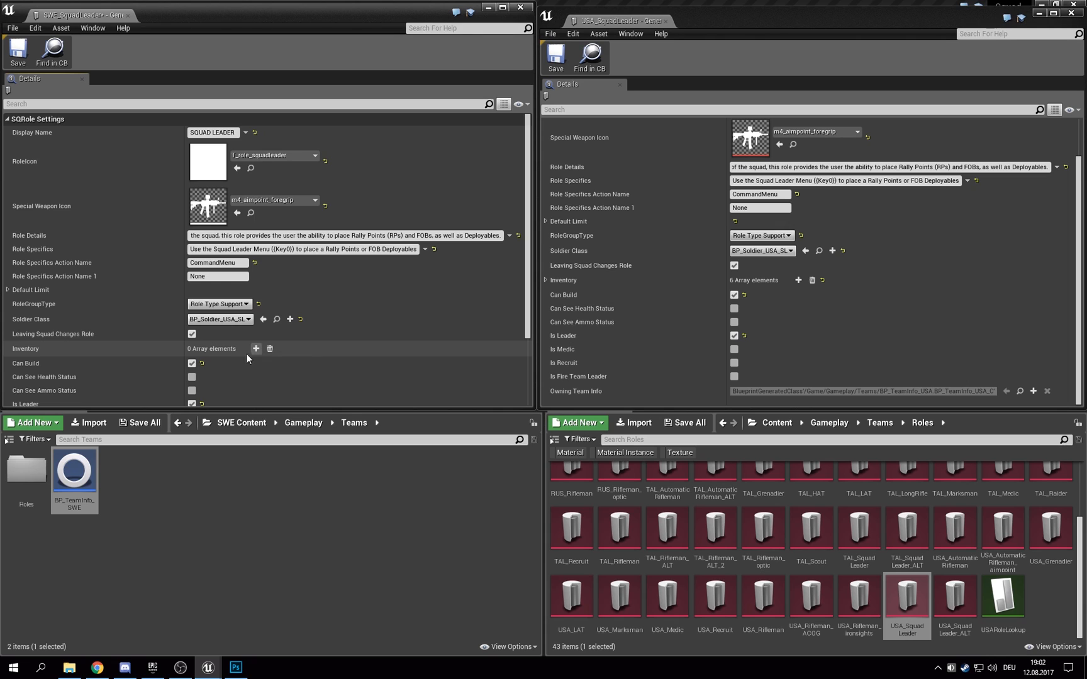
pyautogui.click(19, 55)
pyautogui.click(129, 15)
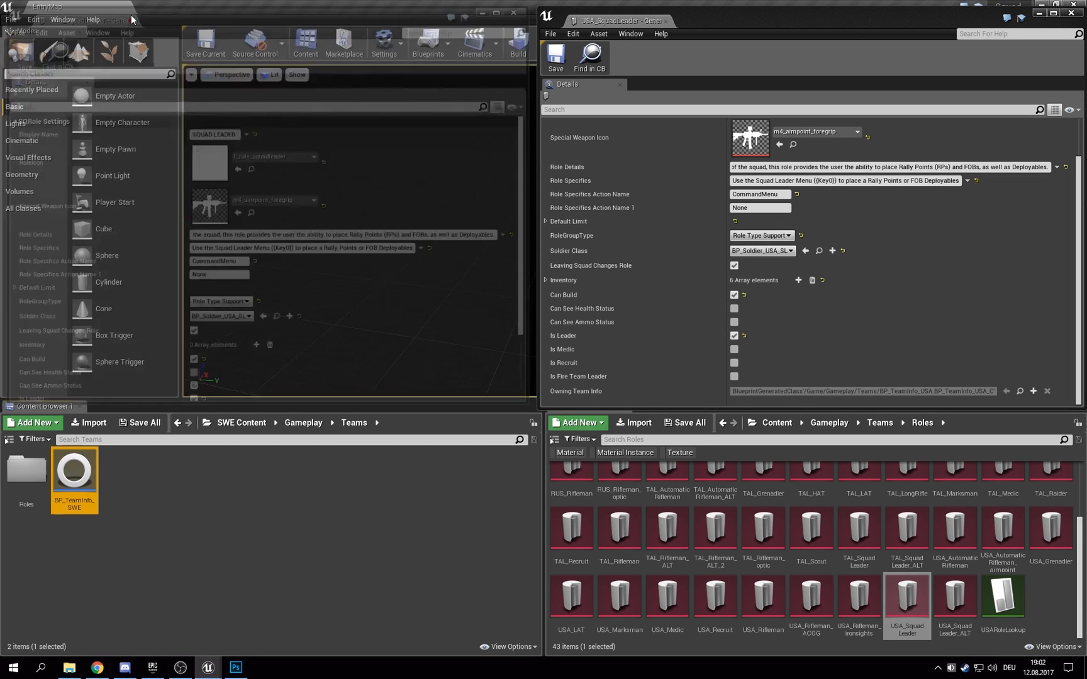
pyautogui.doubleClick(27, 471)
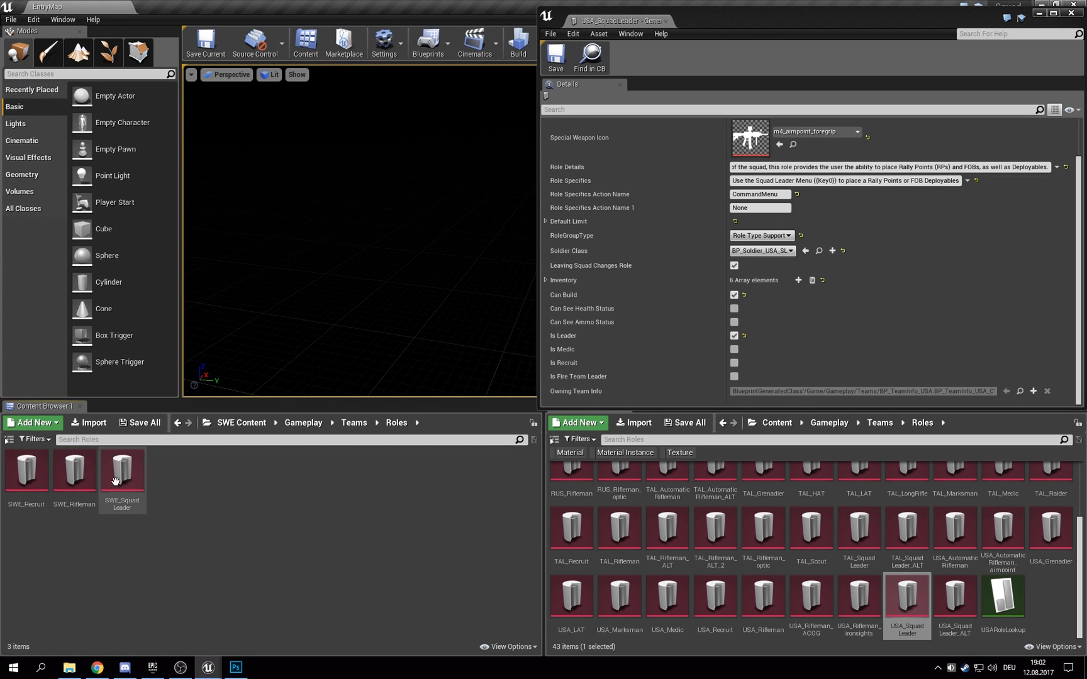
# Step: Open SWE_Rifleman and USA_Rifleman in side-by-side windows, closing the USA_SquadLeader reference
pyautogui.doubleClick(75, 472)
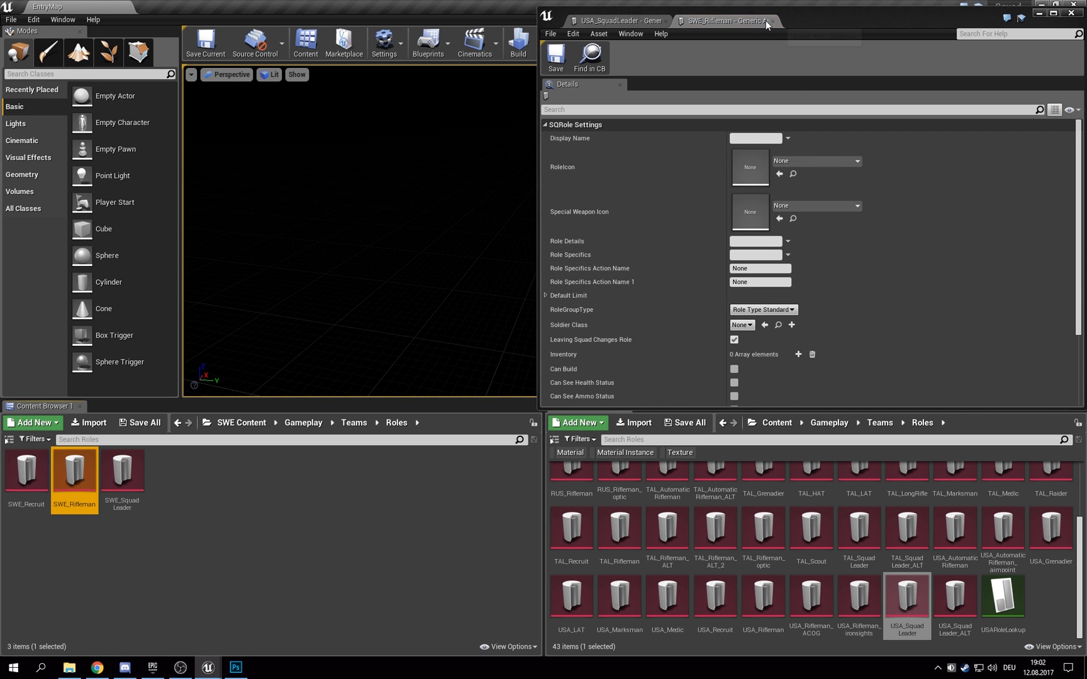
pyautogui.moveTo(766, 26); pyautogui.dragTo(124, 25)
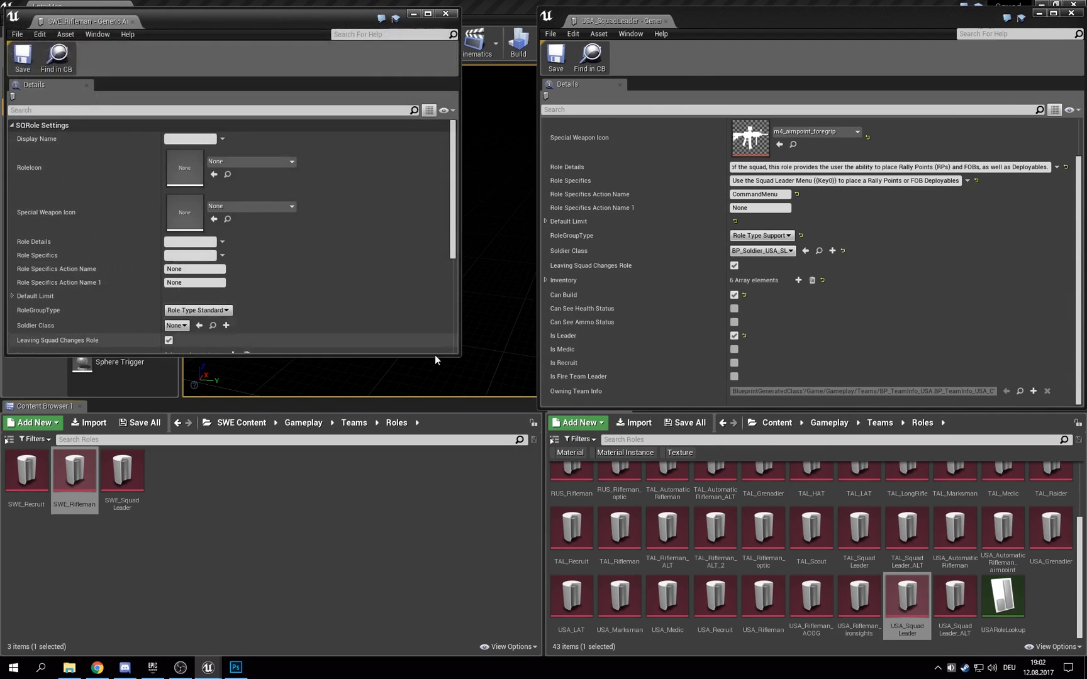
pyautogui.moveTo(459, 354); pyautogui.dragTo(516, 399)
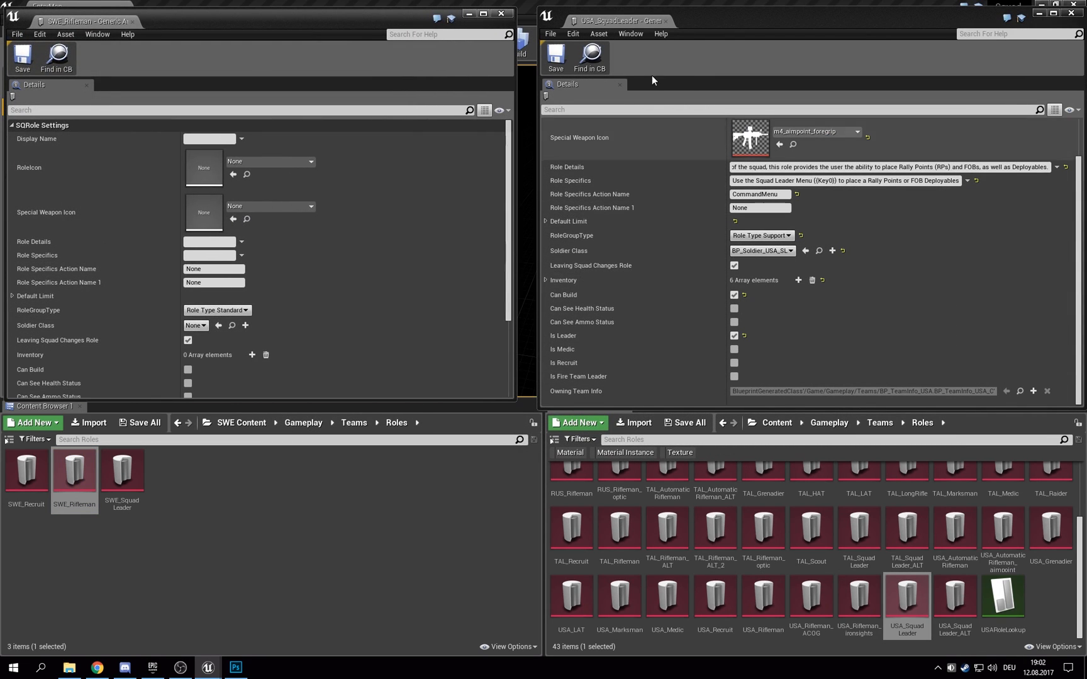
pyautogui.click(665, 21)
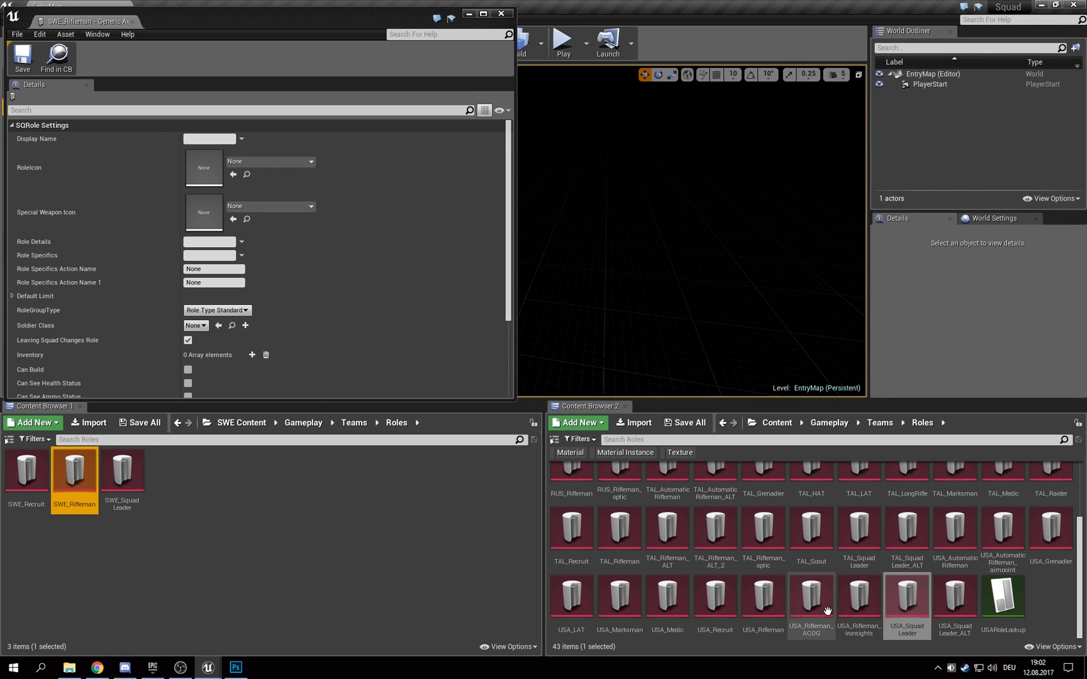
pyautogui.doubleClick(763, 598)
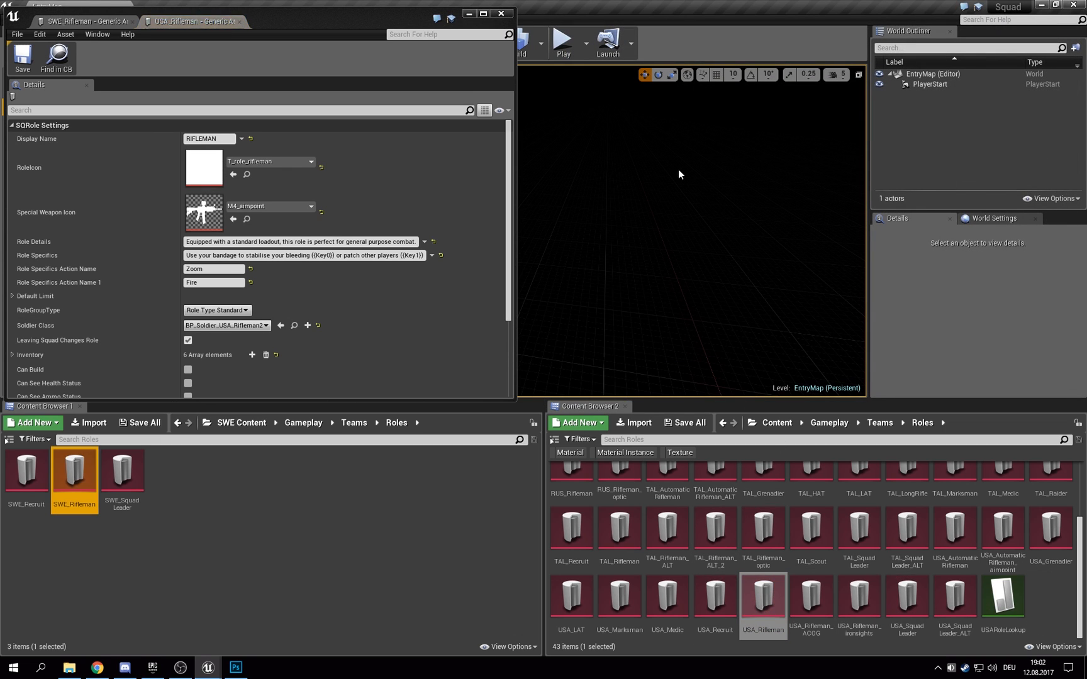
pyautogui.moveTo(192, 21); pyautogui.dragTo(590, 25)
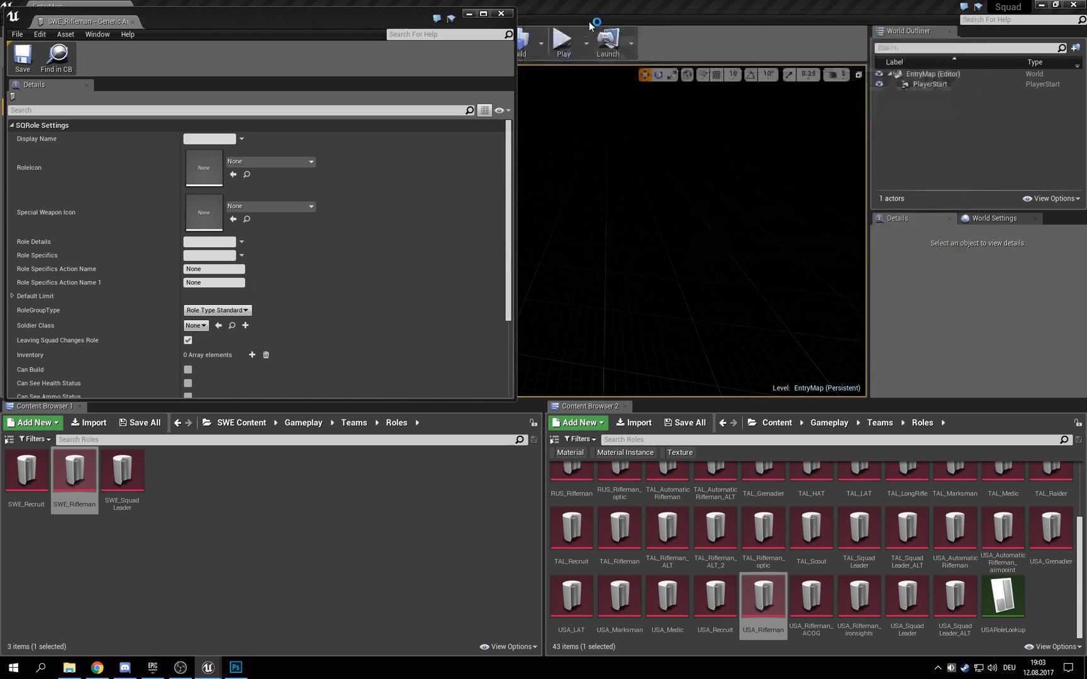
pyautogui.moveTo(978, 373); pyautogui.dragTo(1070, 408)
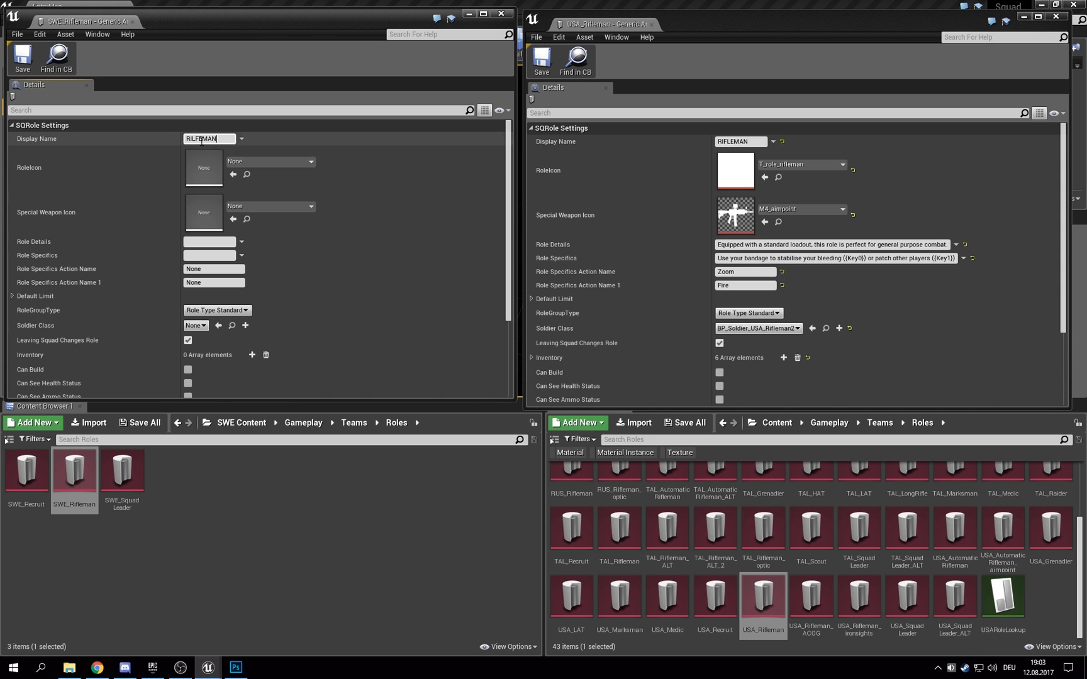
# Step: Set the Display Name of SWE_Rifleman to RIFLEMAN and its RoleIcon to T_role_rifleman
pyautogui.press('BackSpace')
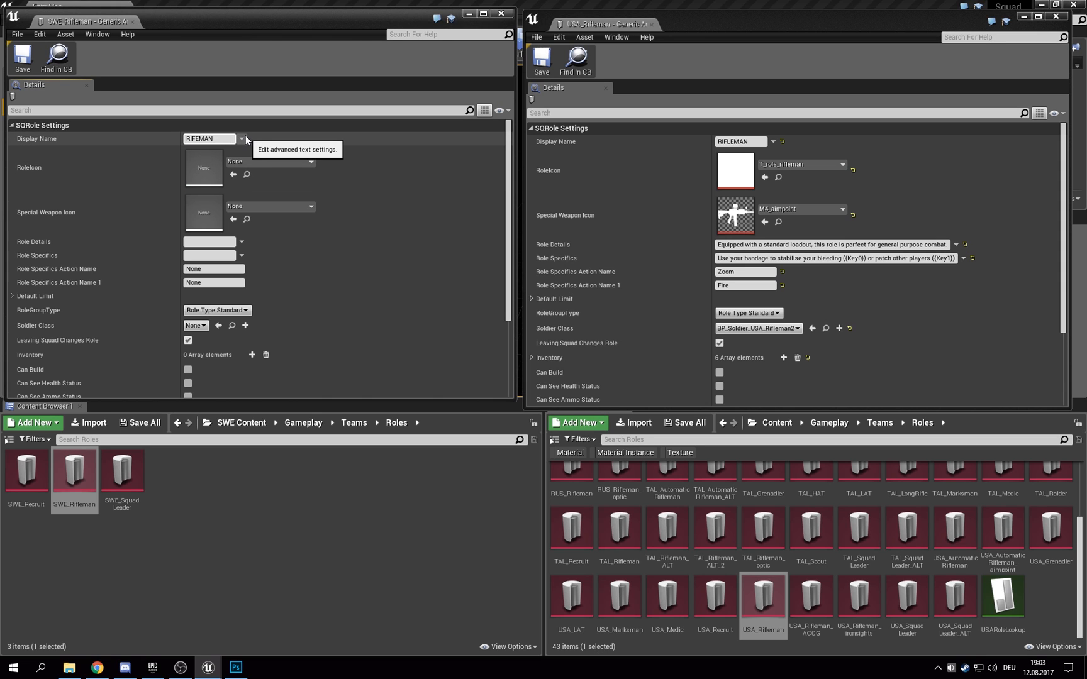
pyautogui.write('L')
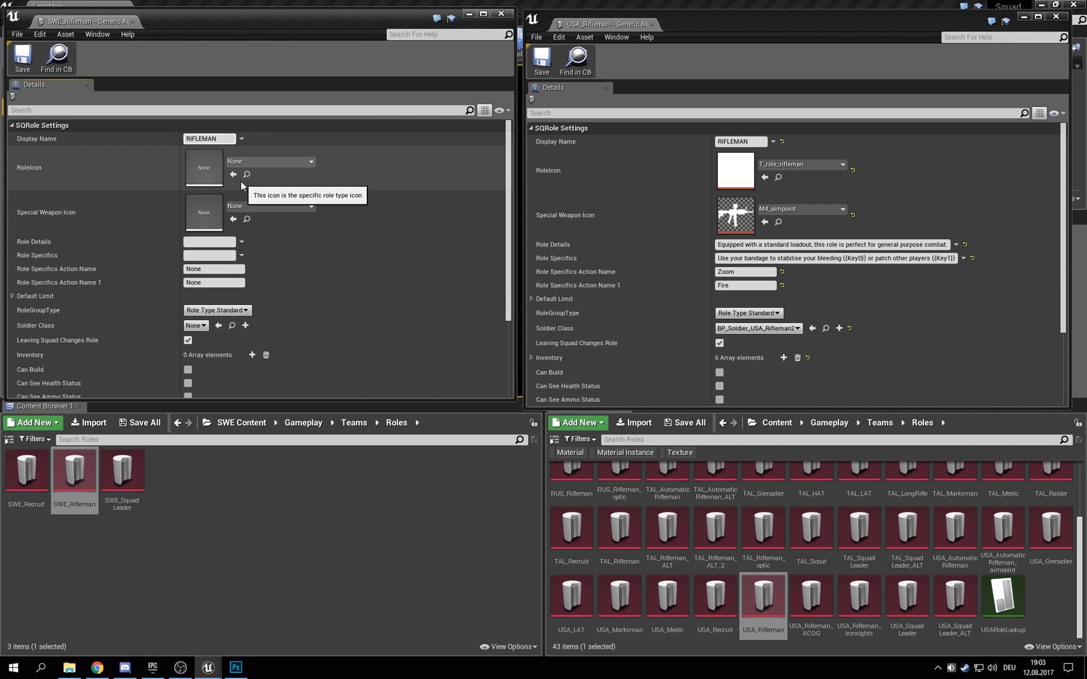
pyautogui.click(258, 162)
pyautogui.write('T:')
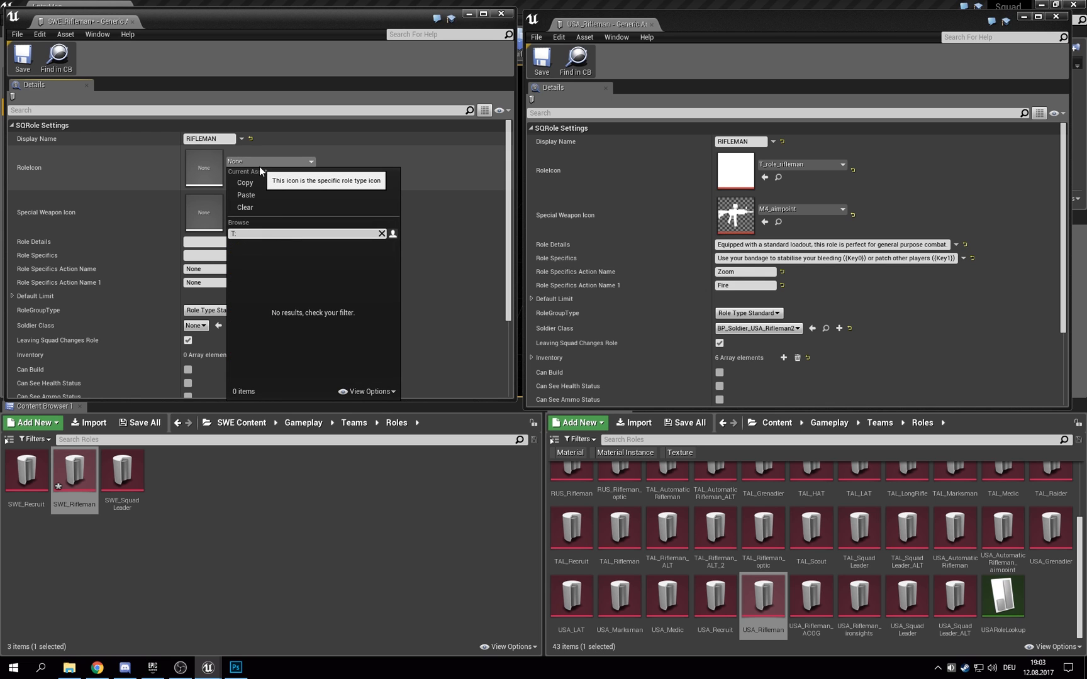
pyautogui.press('BackSpace')
pyautogui.write('_r')
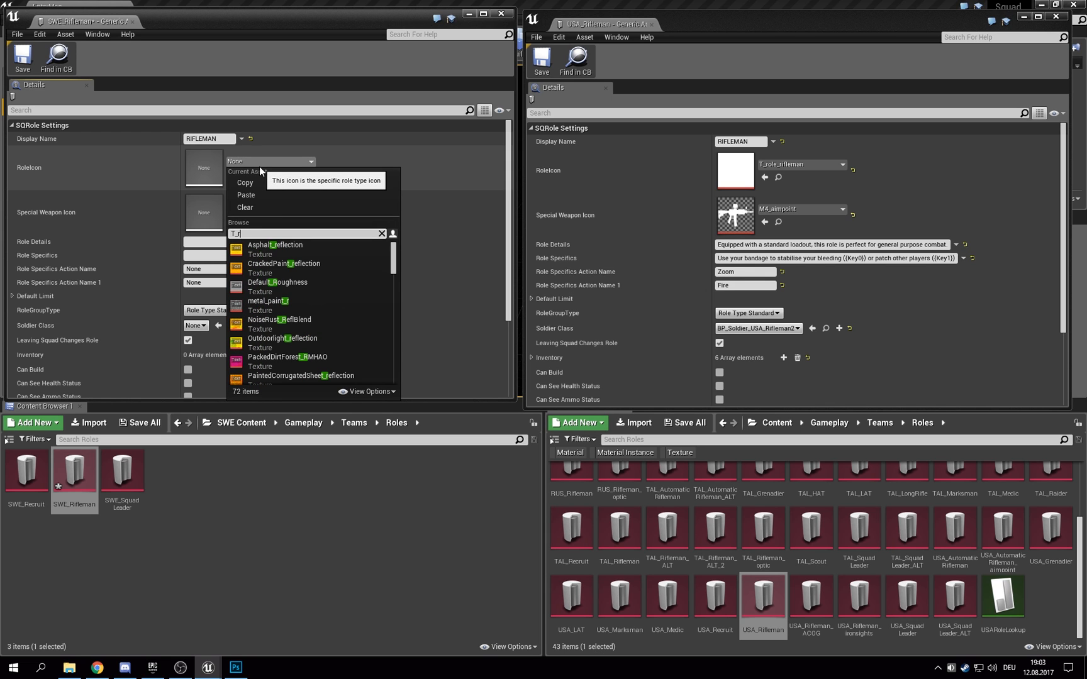
pyautogui.write('ole_r')
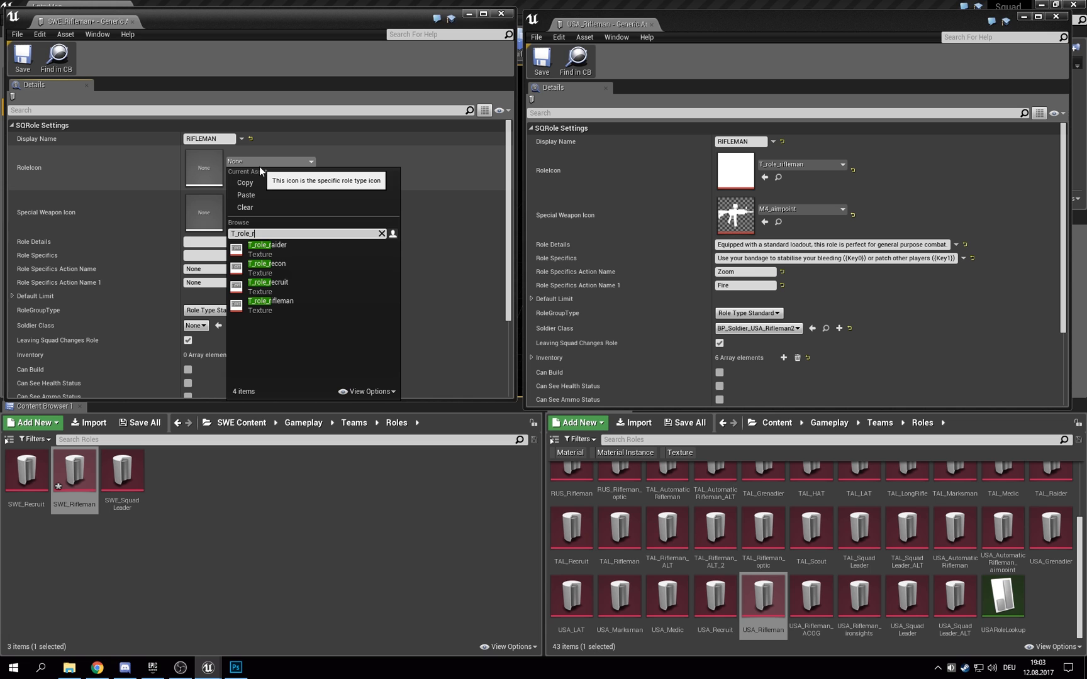
pyautogui.write('i')
pyautogui.press('Return')
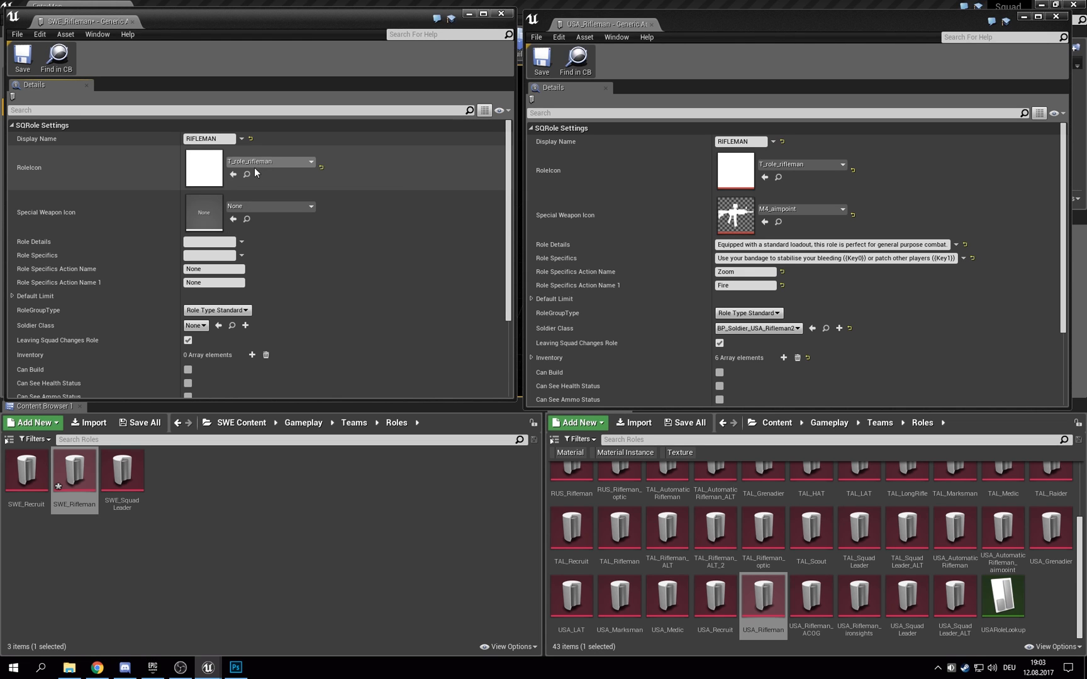
# Step: Assign the M4_aimpoint texture as the Special Weapon Icon of SWE_Rifleman
pyautogui.click(264, 208)
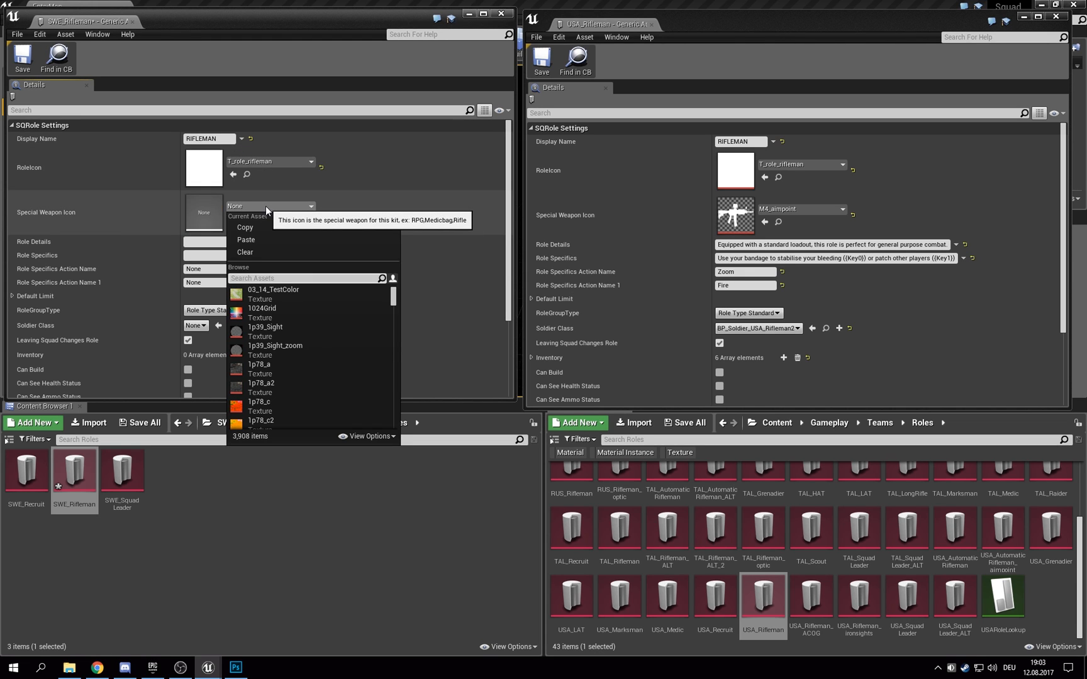
pyautogui.write('M4_Aim')
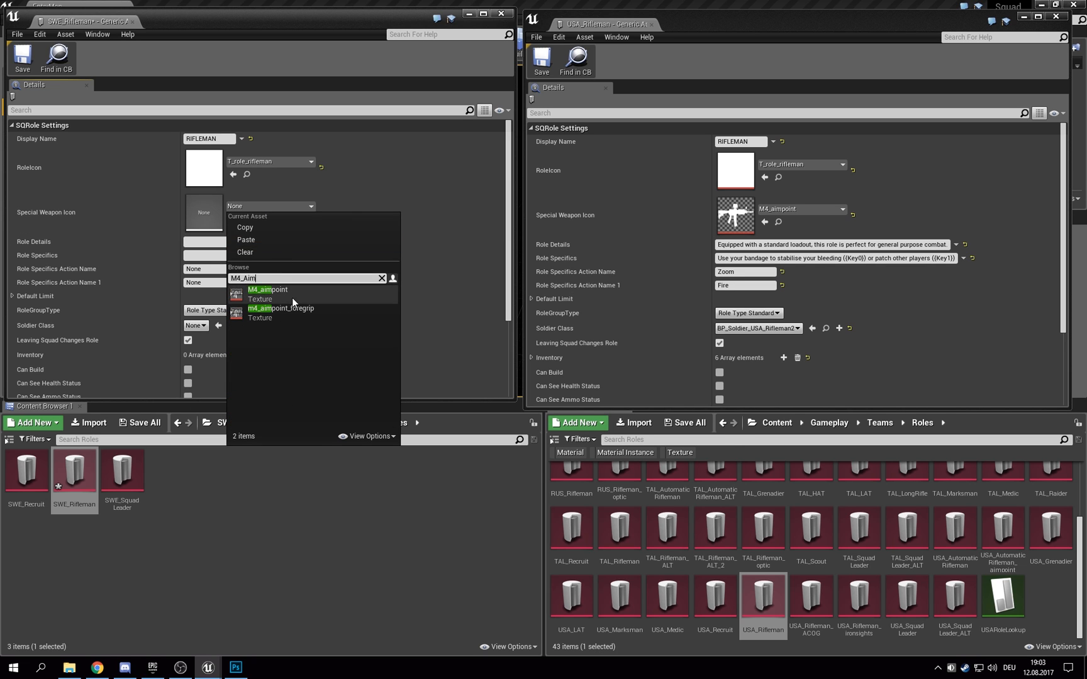
pyautogui.click(292, 297)
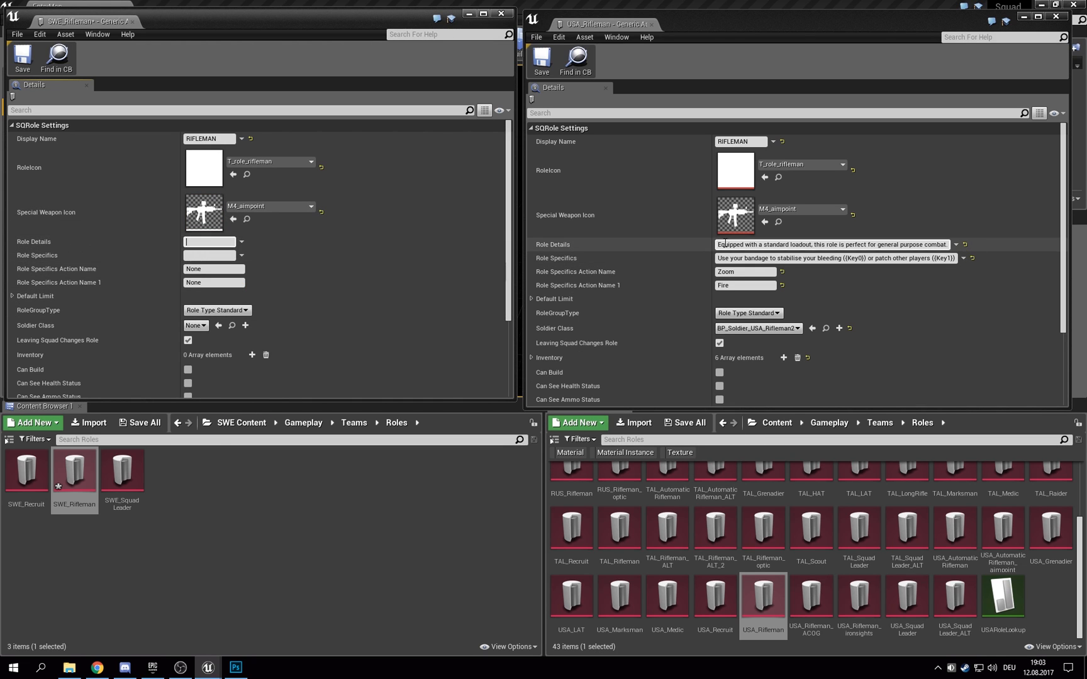
# Step: Copy the Role Details text from USA_Rifleman into the Role Details of SWE_Rifleman
pyautogui.click(607, 273)
pyautogui.hotkey('ctrl', 'c')
pyautogui.click(194, 242)
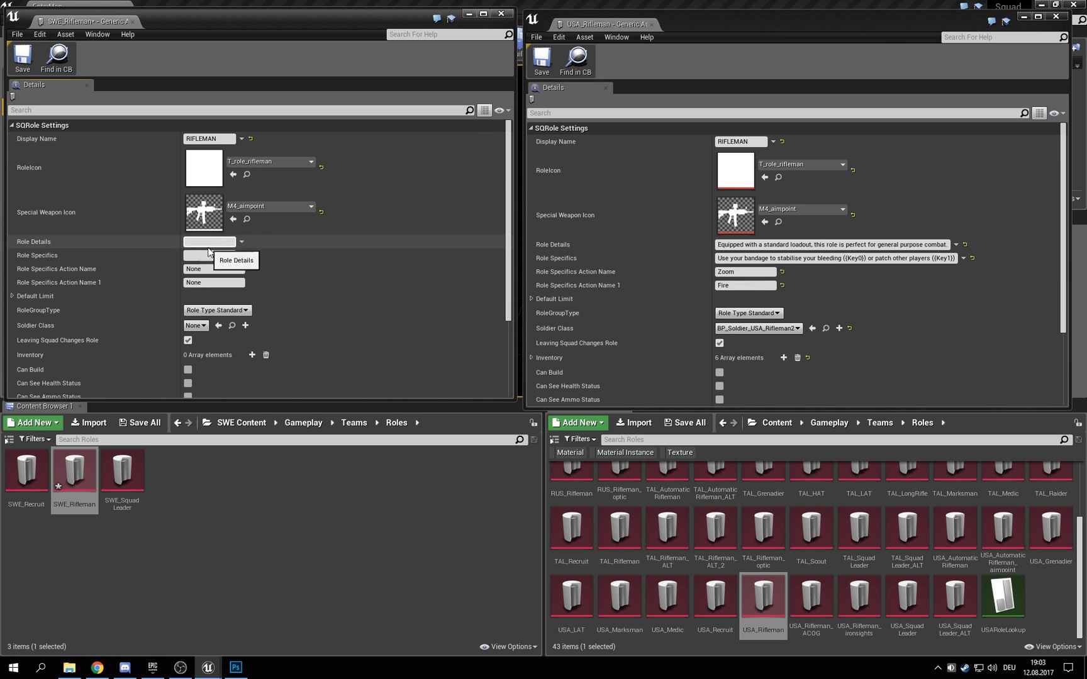
pyautogui.hotkey('ctrl', 'v')
# Step: Copy the Role Specifics text from USA_Rifleman into SWE_Rifleman and set its two action names to Zoom and Fire
pyautogui.click(730, 258)
pyautogui.hotkey('ctrl', 'c')
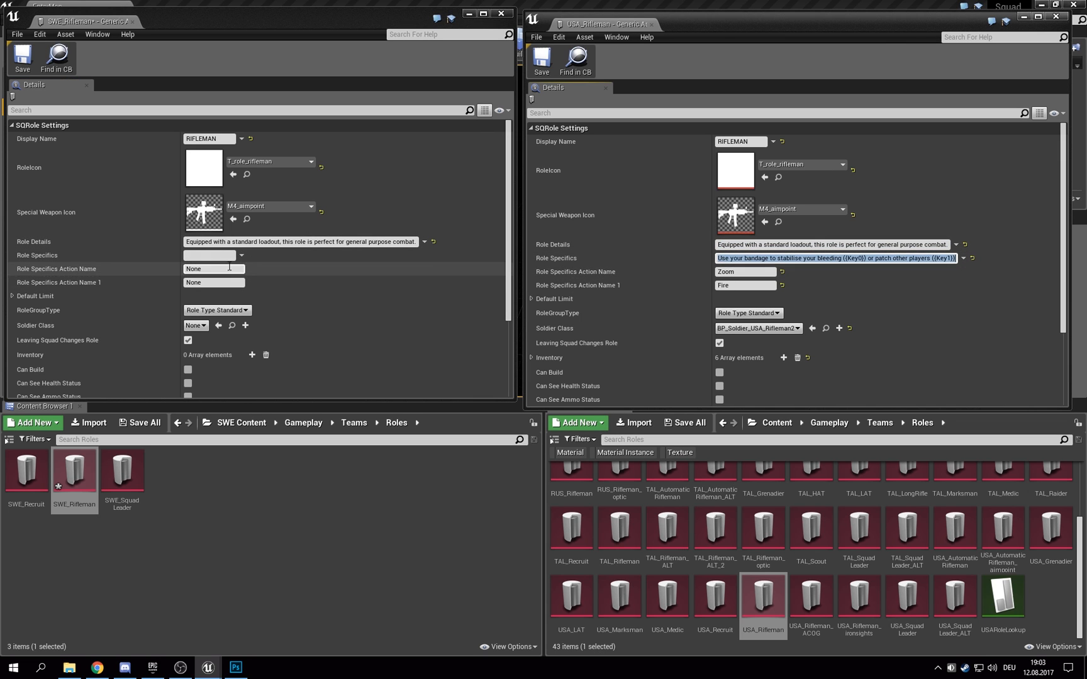
pyautogui.click(195, 255)
pyautogui.hotkey('ctrl', 'v')
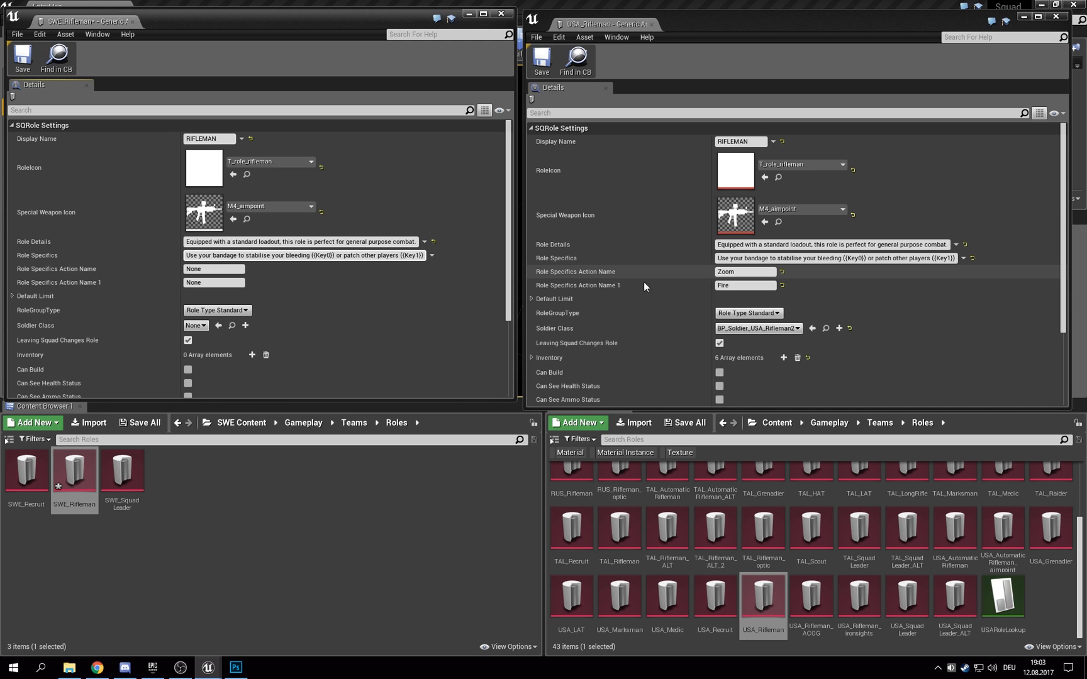
pyautogui.click(203, 268)
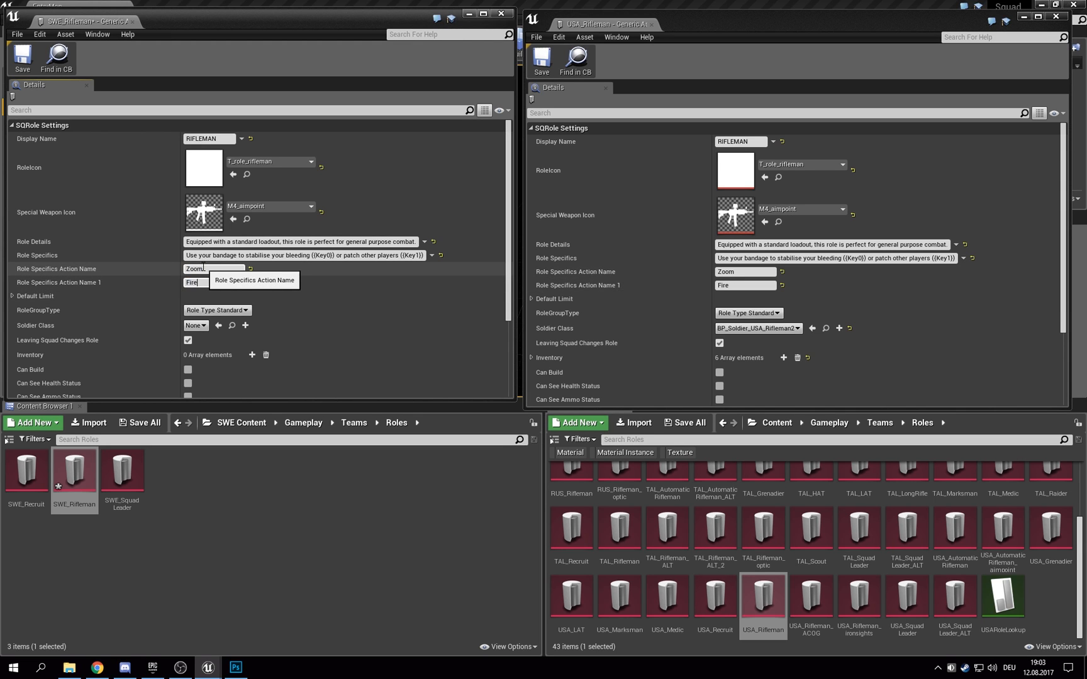
# Step: Assign BP_Soldier_USA_Rifleman2 as the Soldier Class of SWE_Rifleman
pyautogui.click(196, 325)
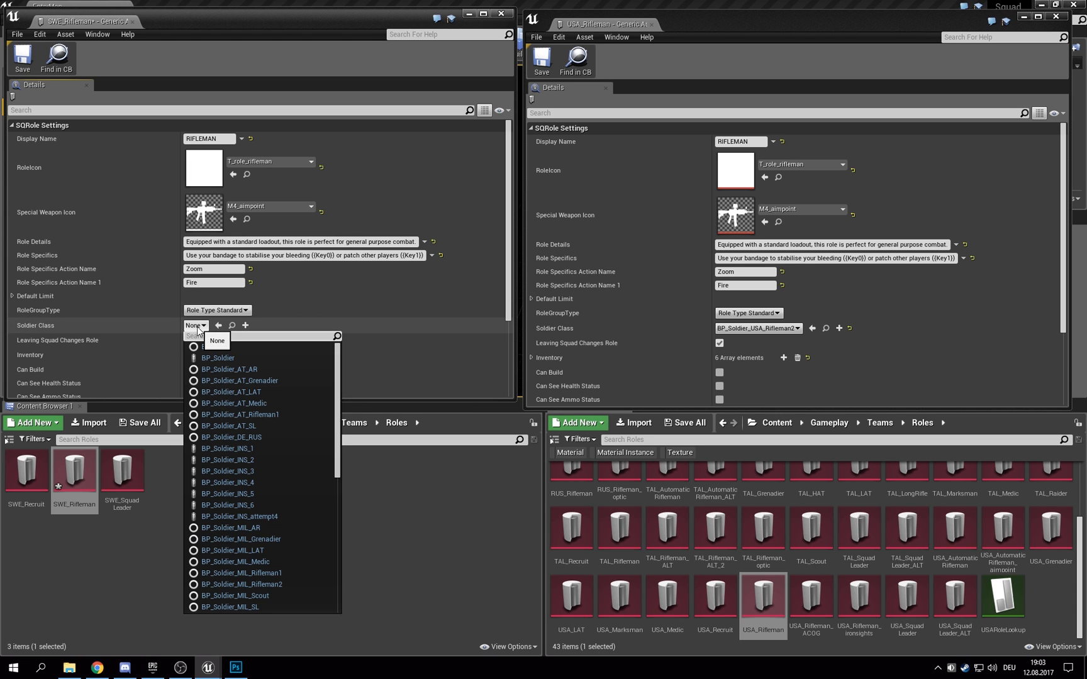
pyautogui.write('BP_Sold')
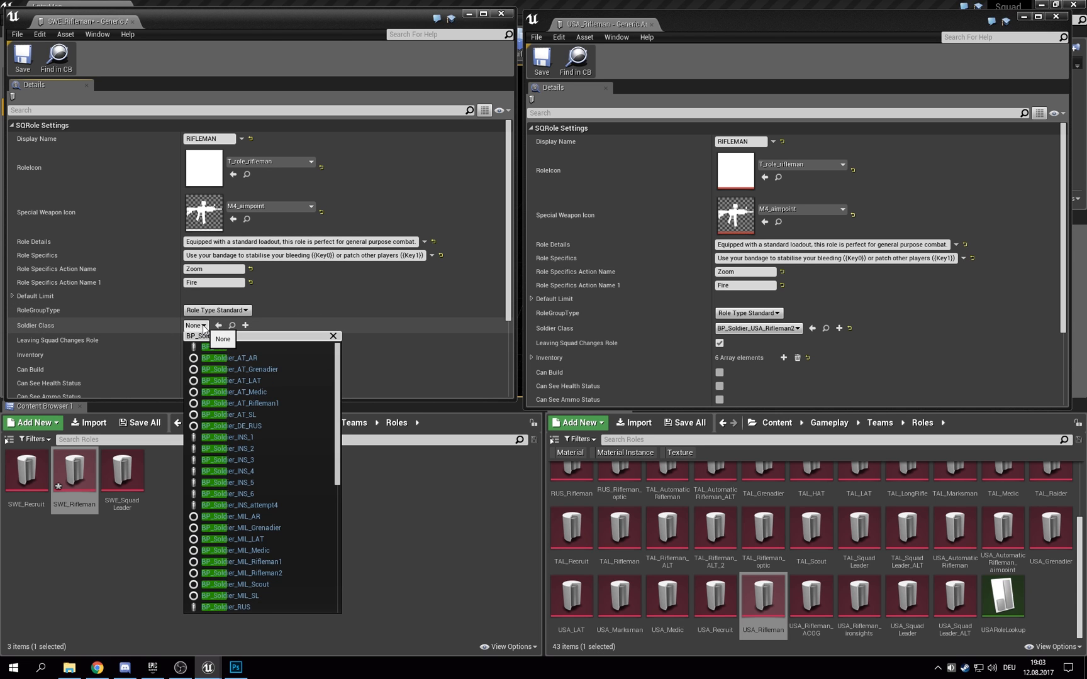
pyautogui.write('ier_US')
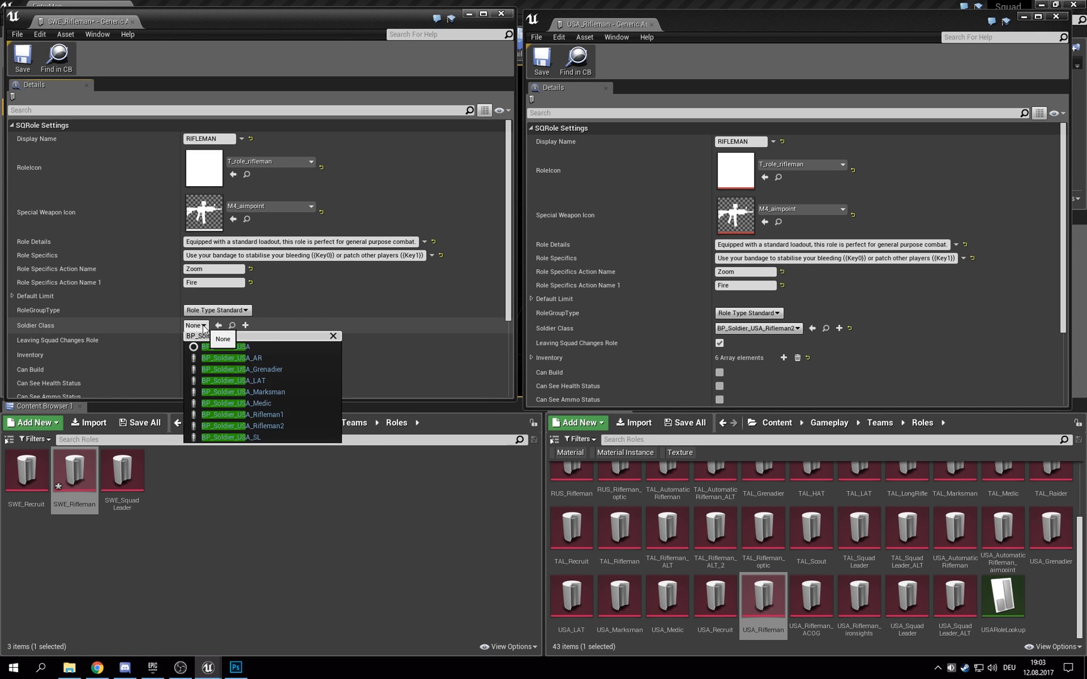
pyautogui.write('A_')
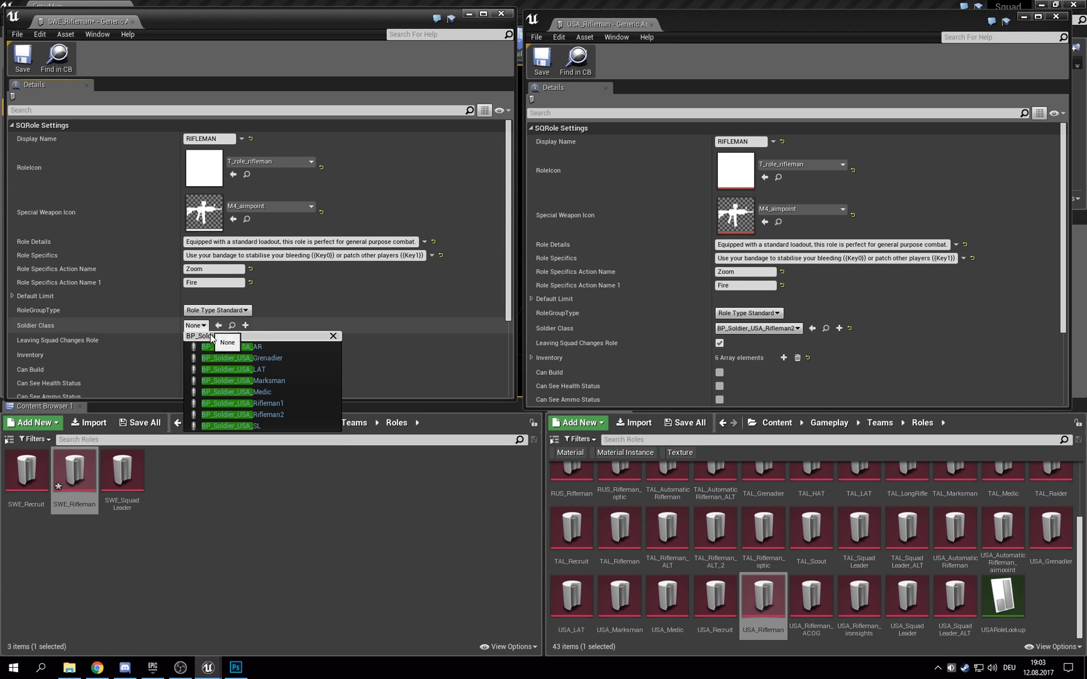
pyautogui.click(259, 413)
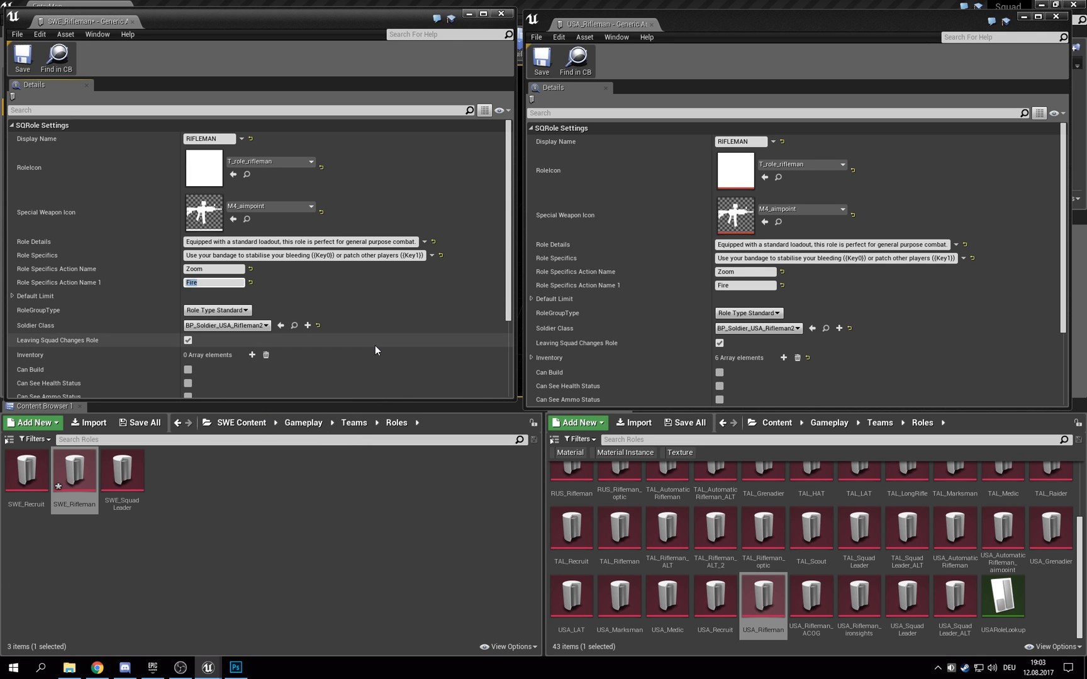
# Step: Compare the remaining flags of SWE_Rifleman with USA_Rifleman, then save SWE_Rifleman and close its editor
pyautogui.scroll(-3, 376, 349)
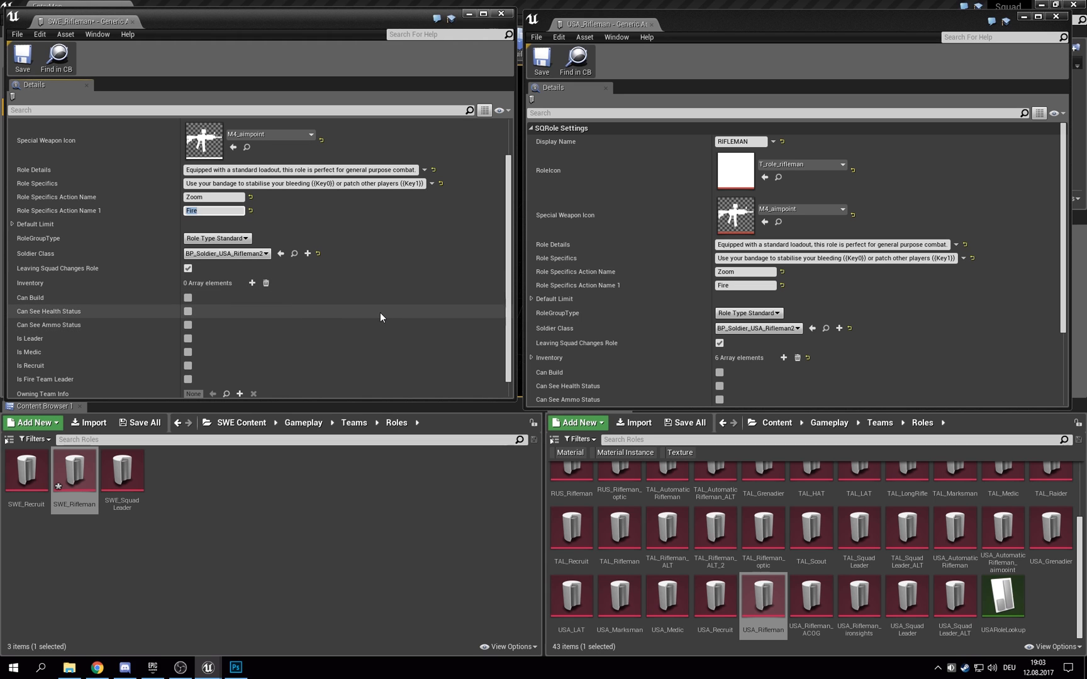
pyautogui.scroll(-3, 629, 302)
pyautogui.scroll(-1, 269, 350)
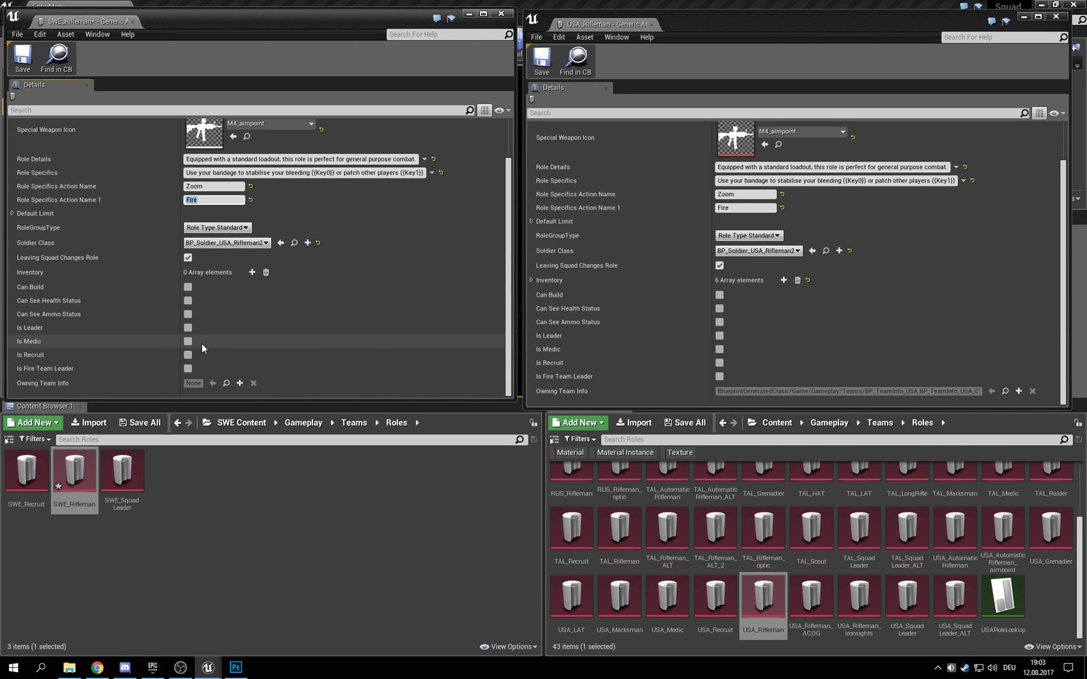
pyautogui.click(22, 57)
pyautogui.click(132, 22)
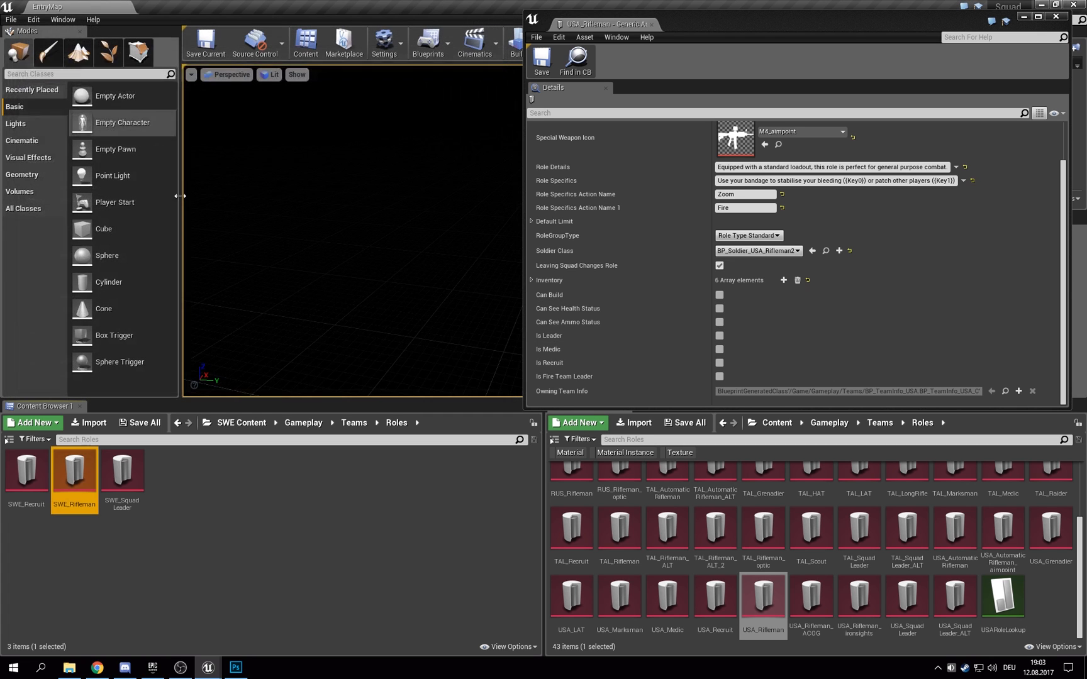
# Step: Open SWE_Recruit and USA_Recruit in side-by-side windows, closing the USA_Rifleman reference
pyautogui.doubleClick(26, 472)
pyautogui.moveTo(714, 24); pyautogui.dragTo(81, 21)
pyautogui.moveTo(464, 299); pyautogui.dragTo(523, 397)
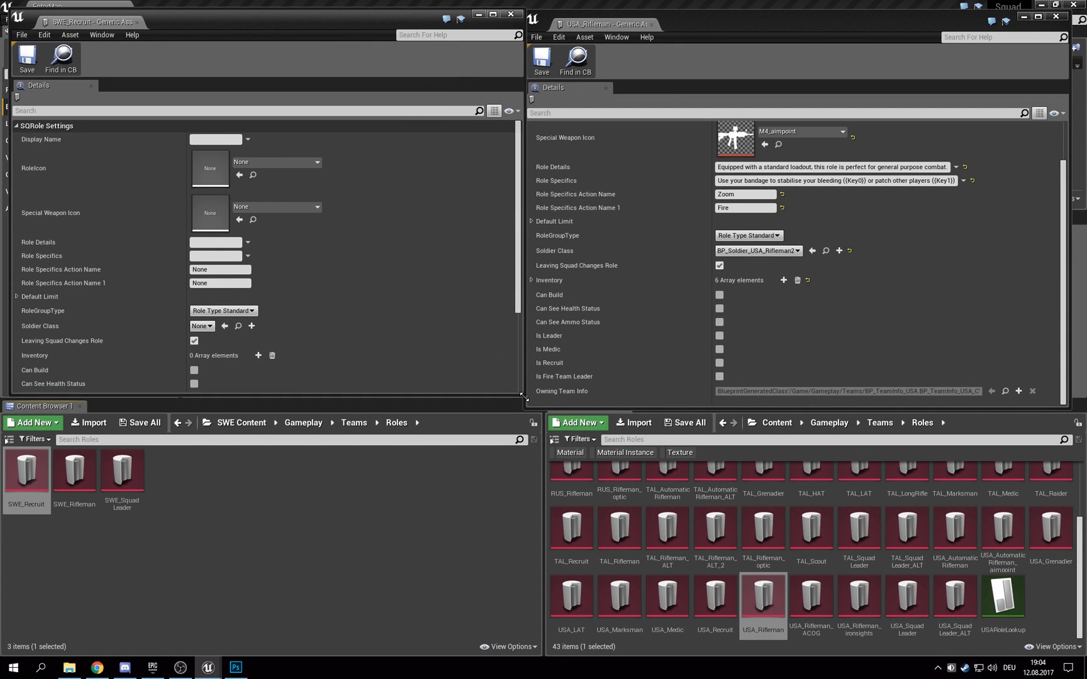
pyautogui.click(1056, 17)
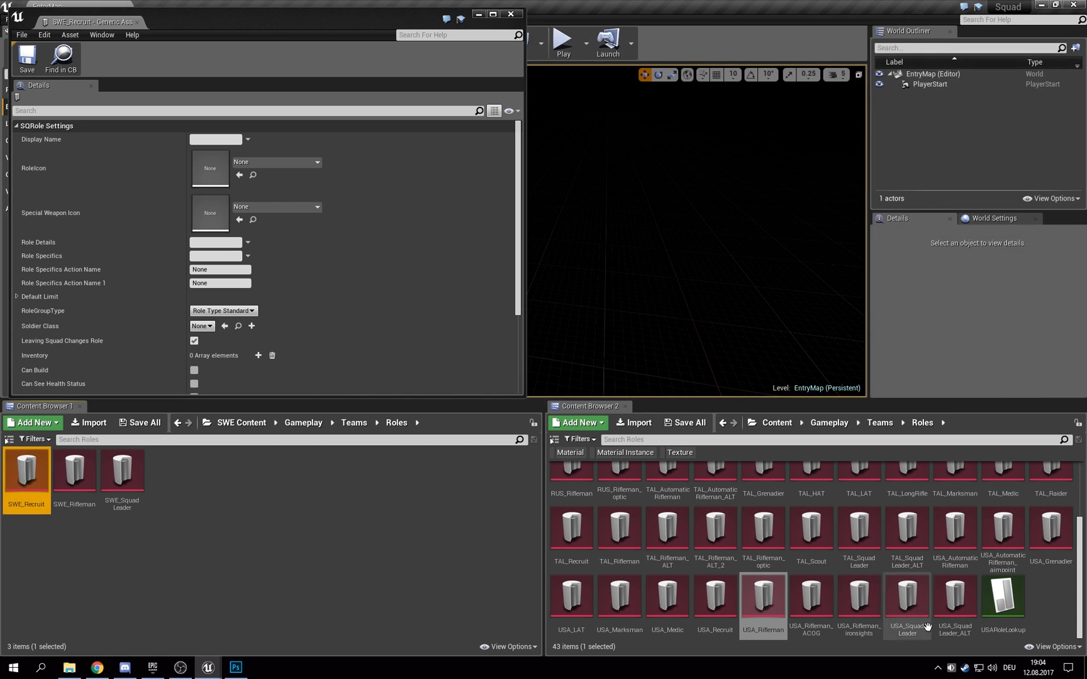
pyautogui.click(1050, 532)
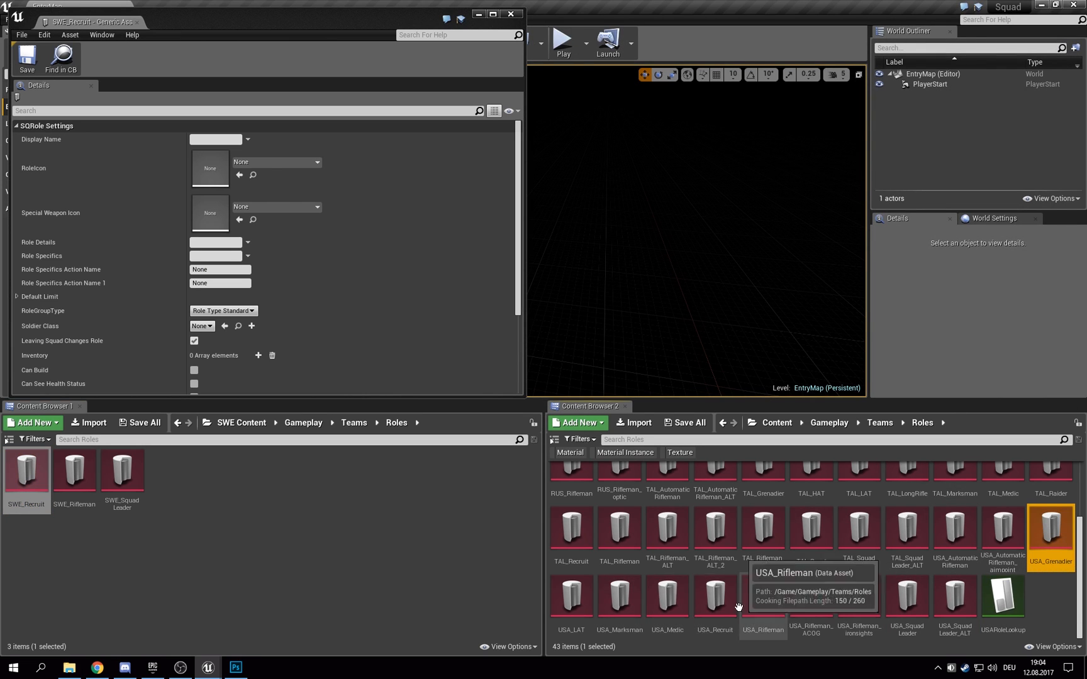
pyautogui.doubleClick(715, 598)
pyautogui.moveTo(232, 31); pyautogui.dragTo(638, 70)
# Step: Set the Display Name of SWE_Recruit to RECRUIT and assign T_role_recruit as its RoleIcon
pyautogui.click(214, 139)
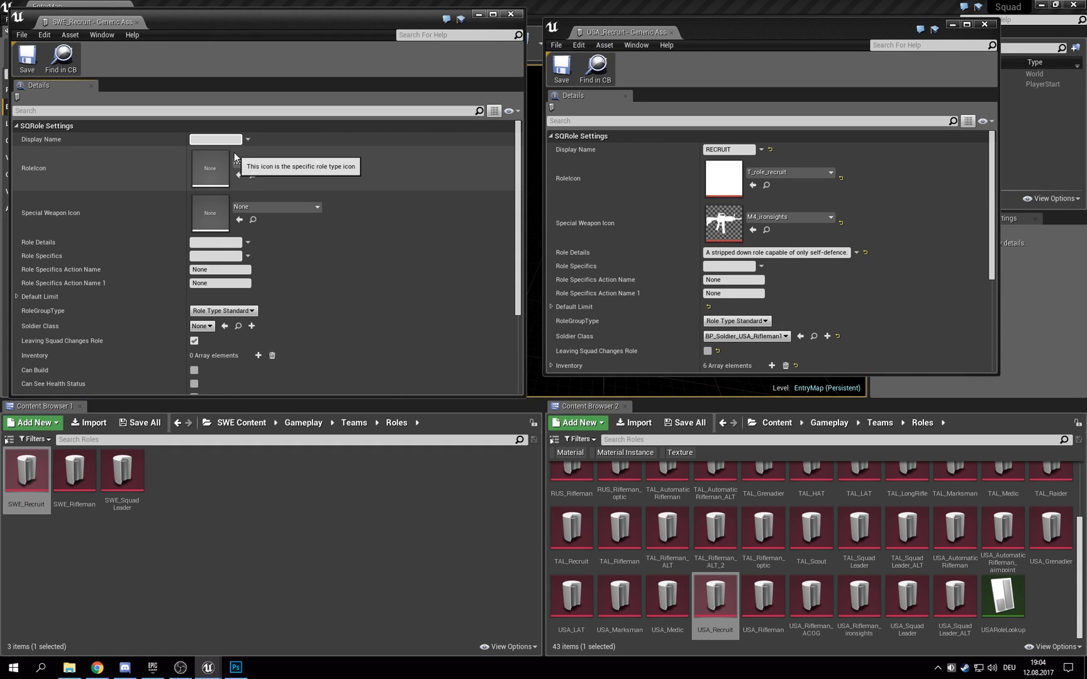
pyautogui.write('RECRUIT')
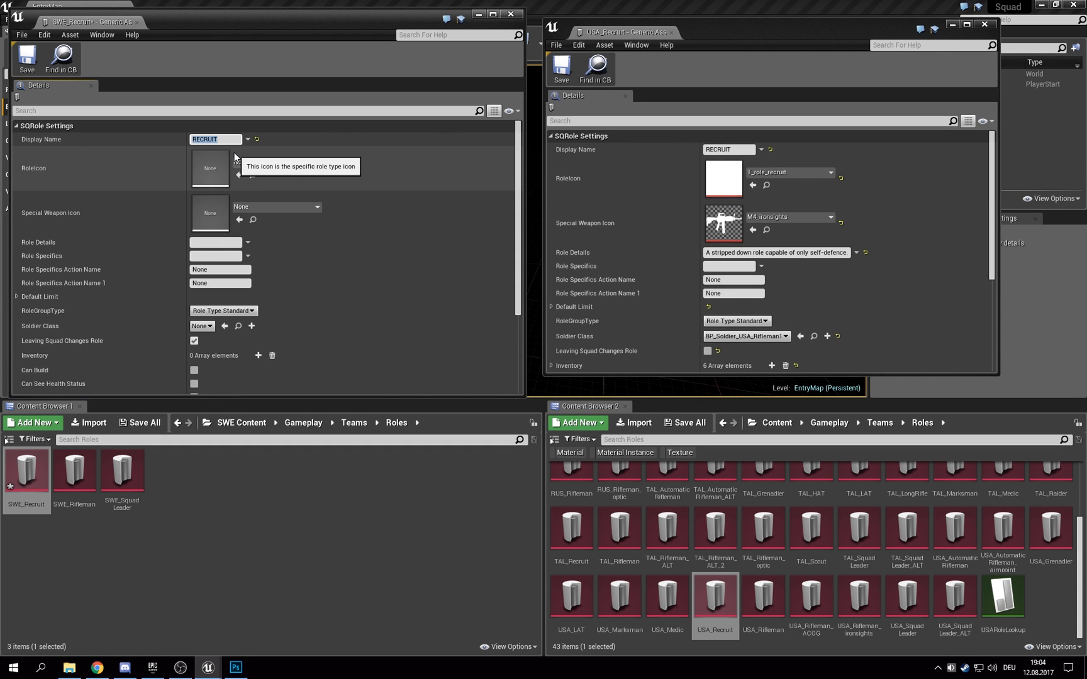
pyautogui.click(260, 162)
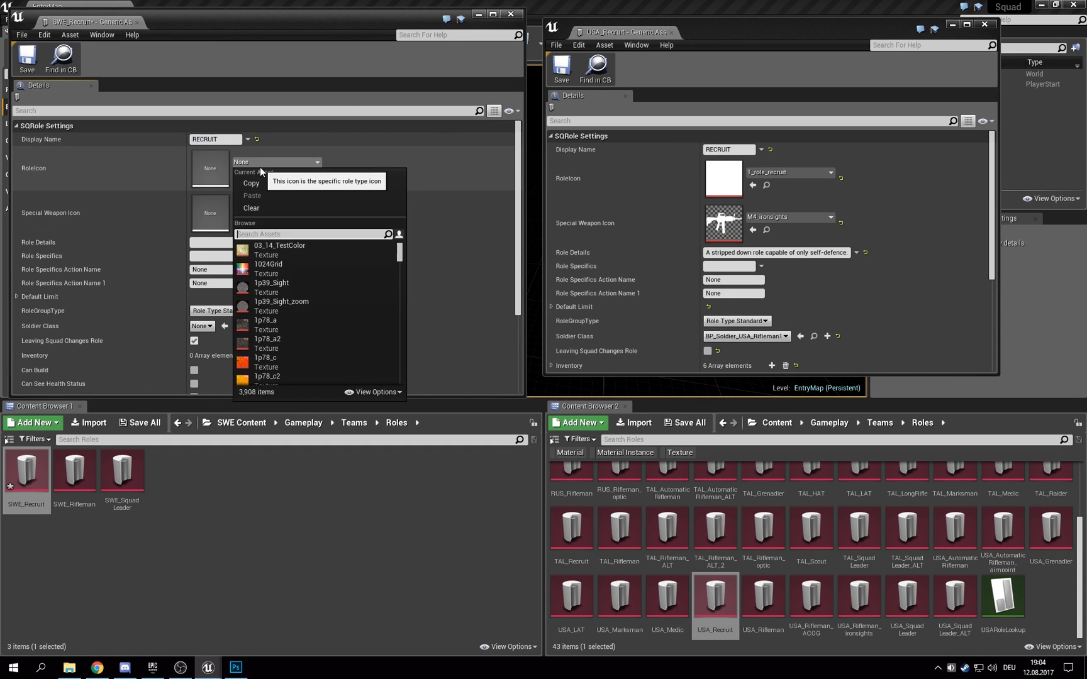
pyautogui.write('T_rol')
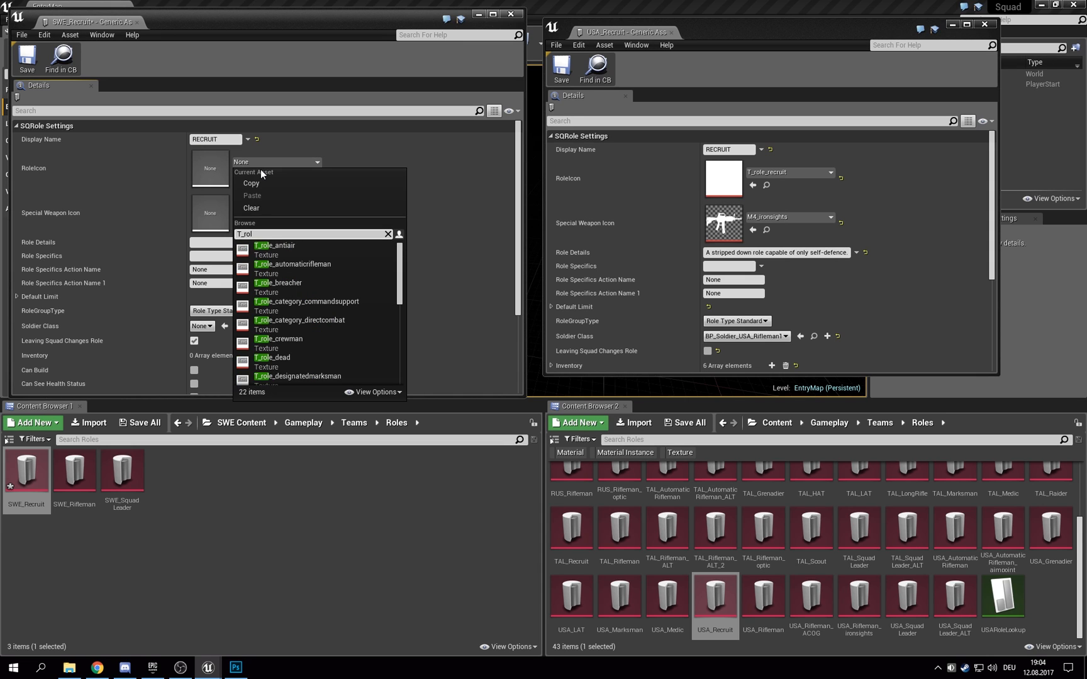
pyautogui.write('e_re')
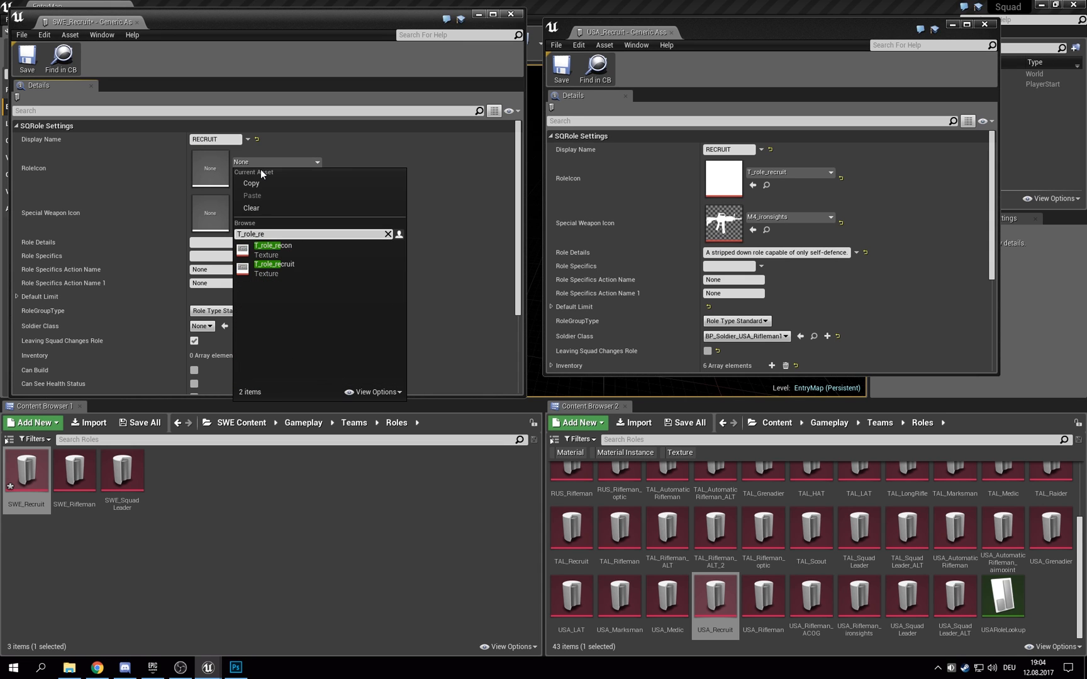
pyautogui.click(327, 264)
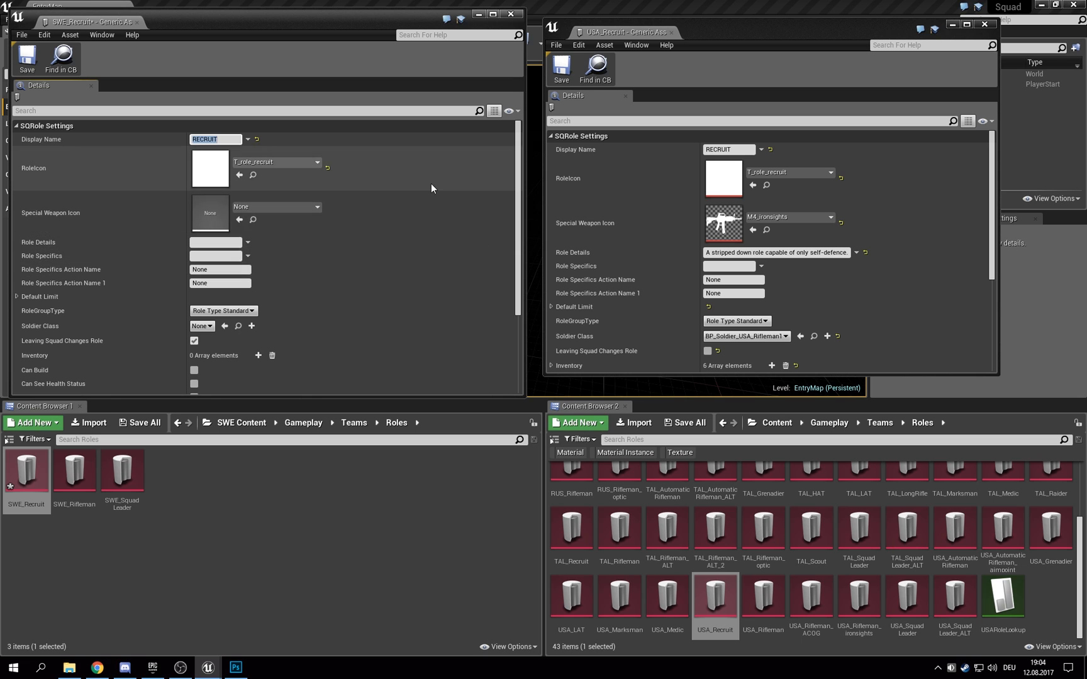
# Step: Assign the M4_ironsights texture as the Special Weapon Icon of SWE_Recruit
pyautogui.click(298, 207)
pyautogui.write('M4')
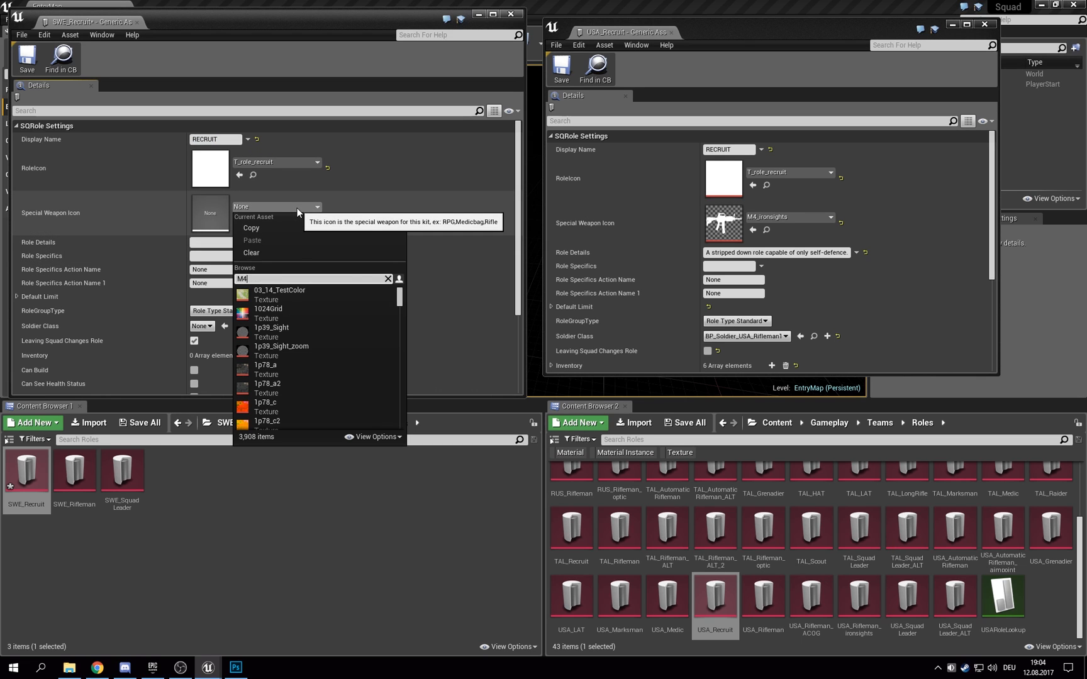
pyautogui.write('_Iron')
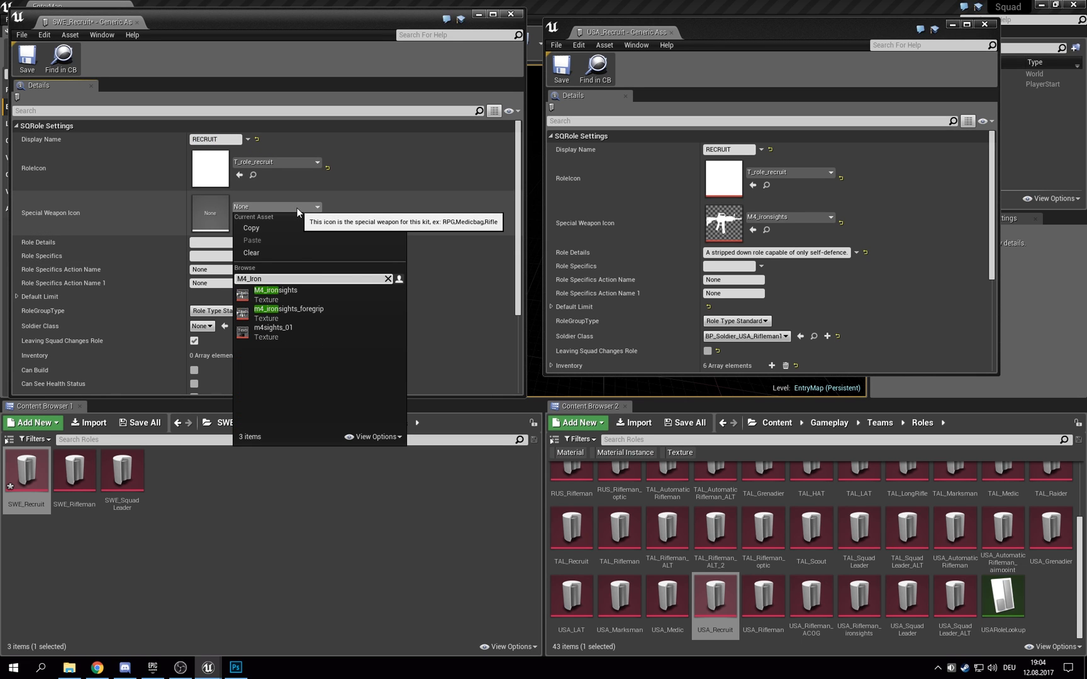
pyautogui.press('Return')
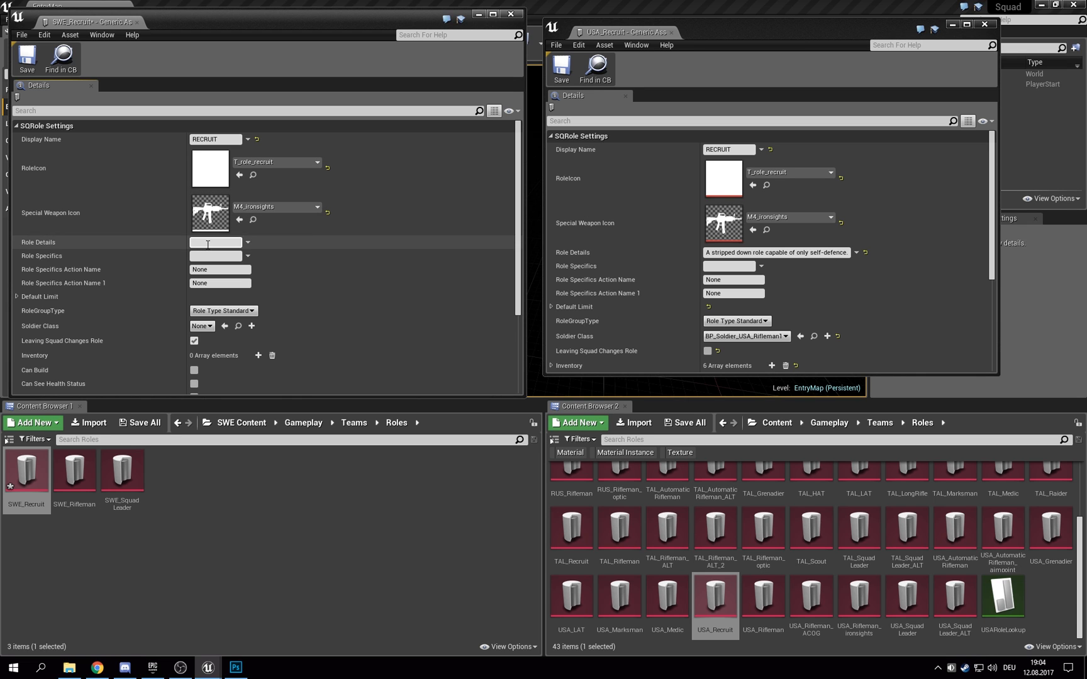
# Step: Copy the Role Details text from USA_Recruit into the Role Details of SWE_Recruit
pyautogui.click(777, 252)
pyautogui.hotkey('ctrl', 'c')
pyautogui.rightClick(717, 253)
pyautogui.click(736, 283)
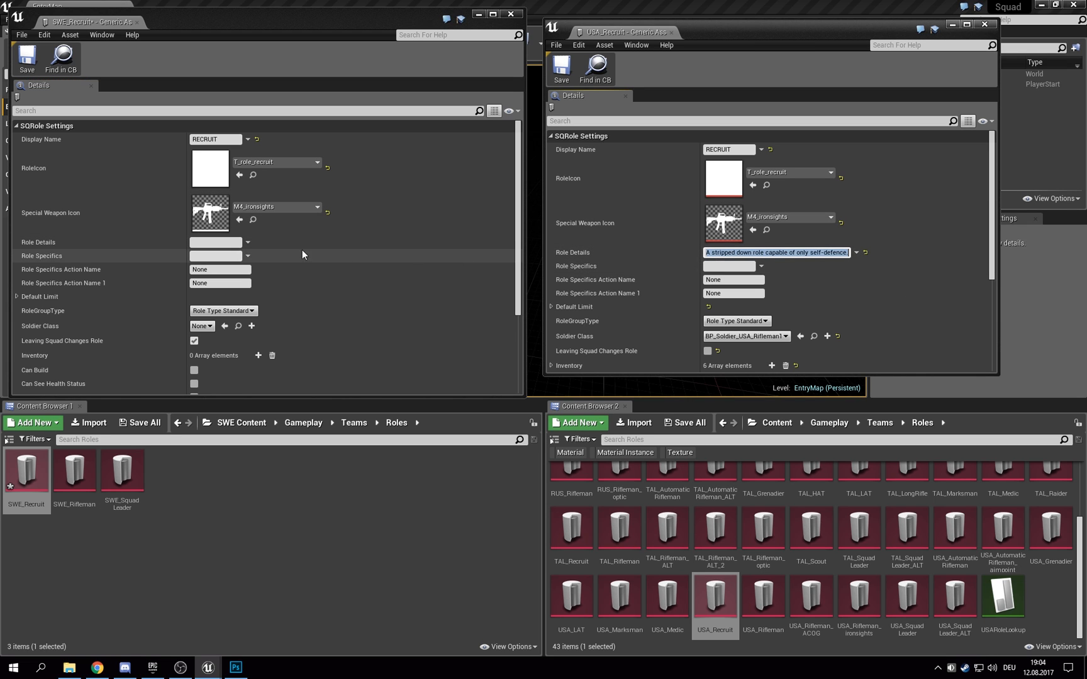
pyautogui.click(203, 242)
pyautogui.hotkey('ctrl', 'v')
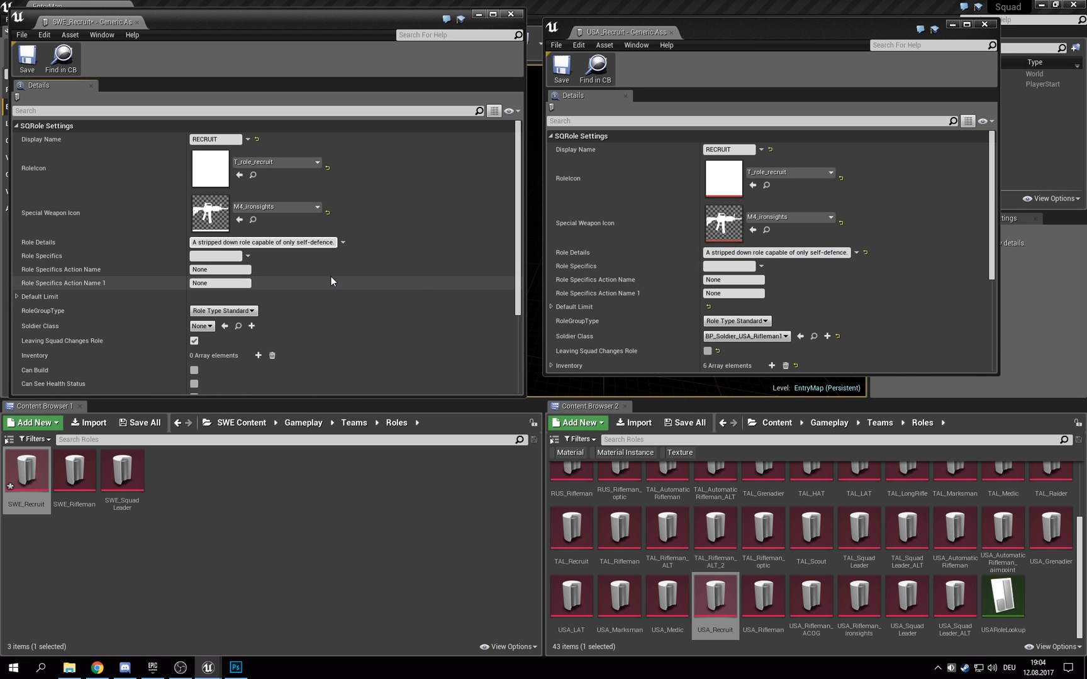
# Step: Assign BP_Soldier_USA_Rifleman1 as the Soldier Class of SWE_Recruit
pyautogui.click(208, 327)
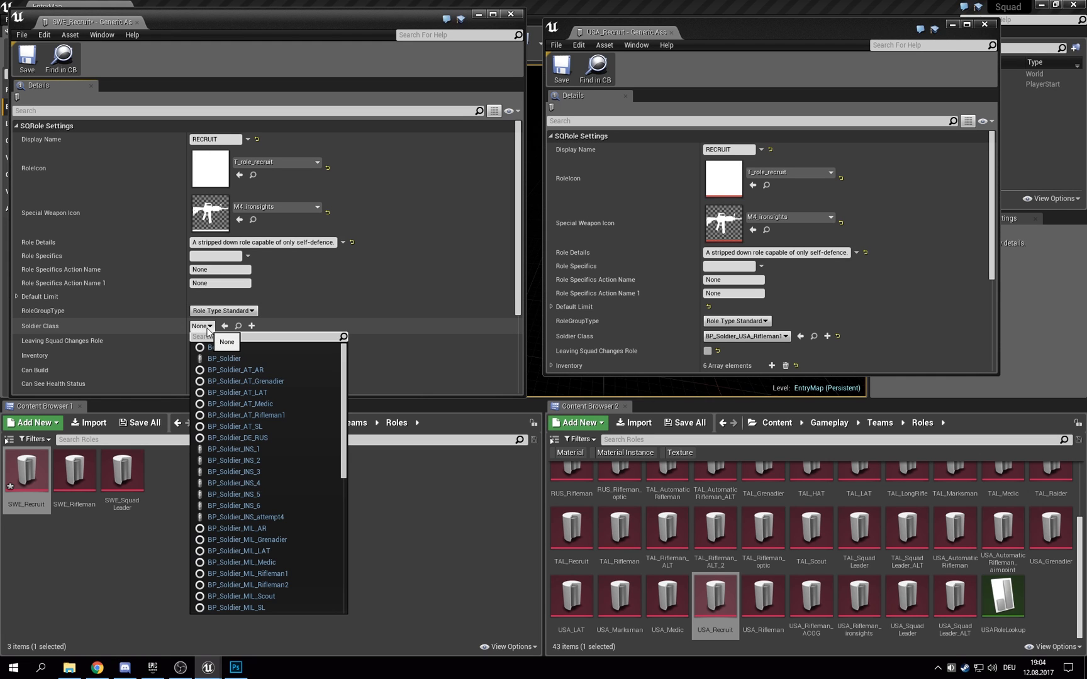
pyautogui.write('BP_Soldie')
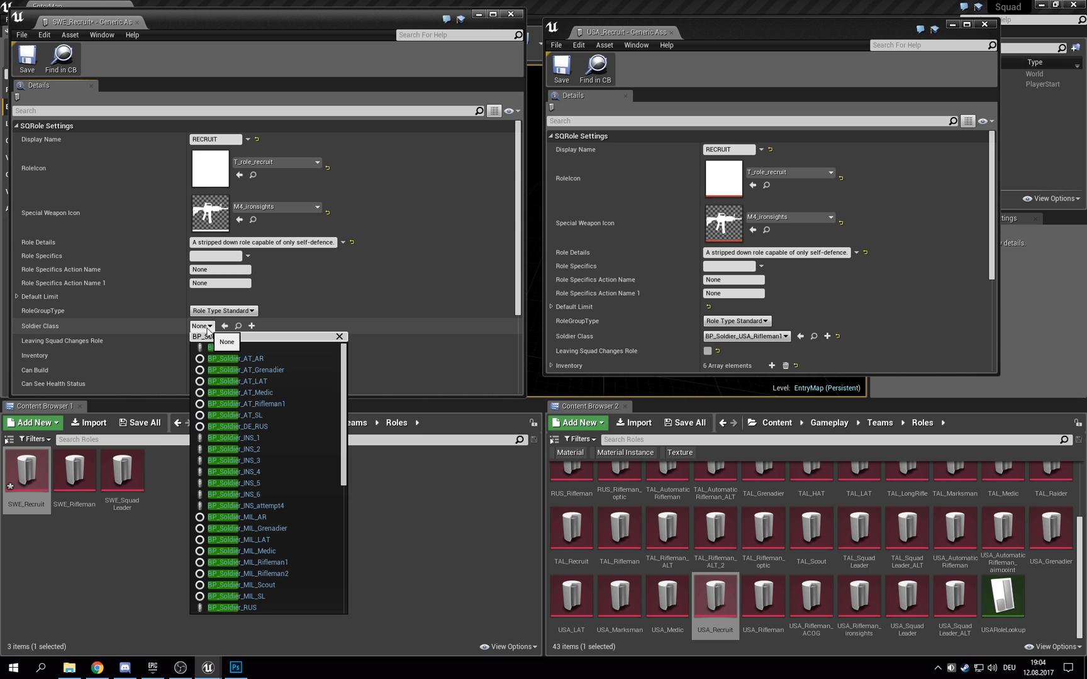
pyautogui.write('r_rif')
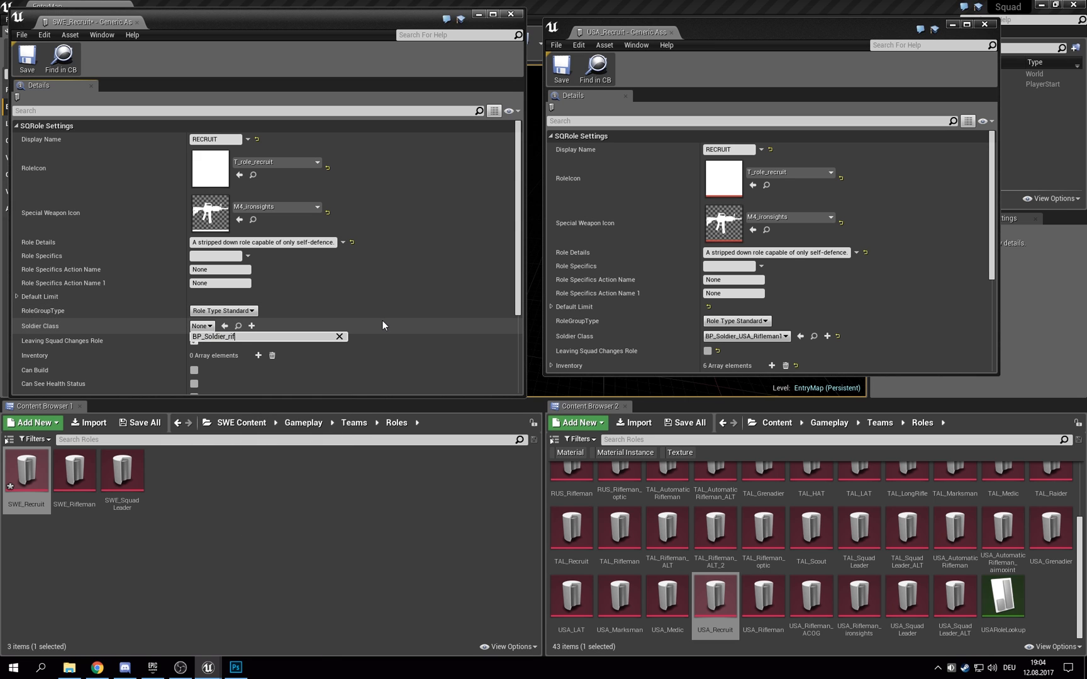
pyautogui.write('leman')
pyautogui.press('BackSpace')
pyautogui.press('BackSpace')
pyautogui.press('BackSpace')
pyautogui.press('BackSpace')
pyautogui.press('BackSpace')
pyautogui.press('BackSpace')
pyautogui.press('BackSpace')
pyautogui.press('BackSpace')
pyautogui.write('Rif')
pyautogui.press('BackSpace')
pyautogui.press('BackSpace')
pyautogui.press('BackSpace')
pyautogui.write('USA_Ri')
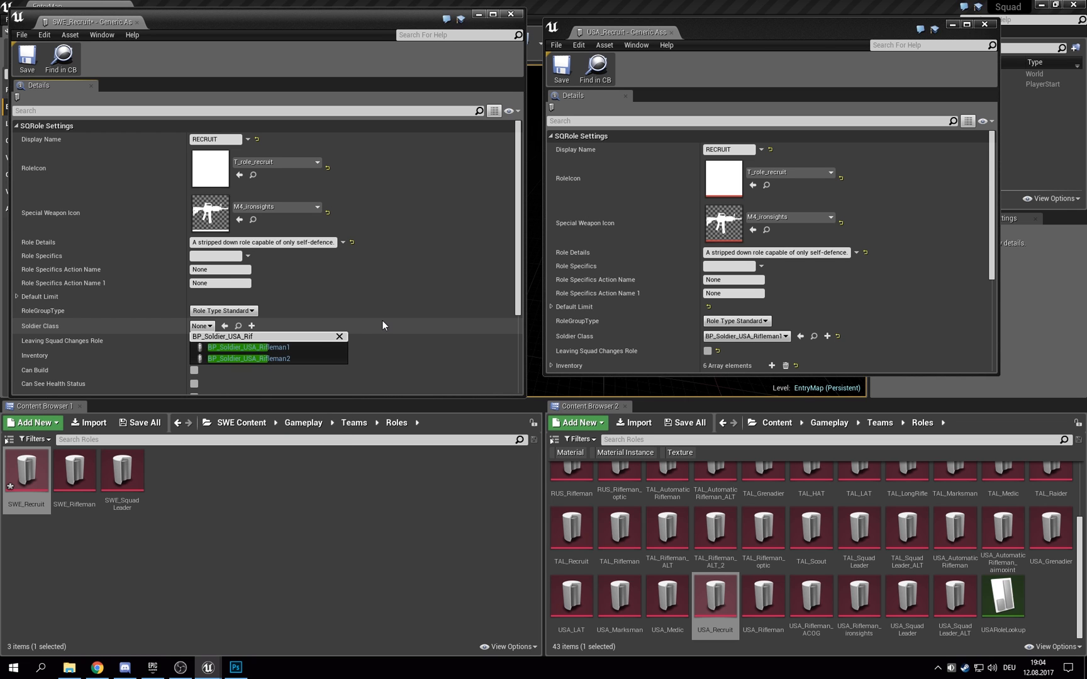
pyautogui.press('Down')
pyautogui.press('Return')
# Step: Enable Is Recruit and disable Leaving Squad Changes Role for SWE_Recruit, matching USA_Recruit
pyautogui.scroll(-3, 380, 369)
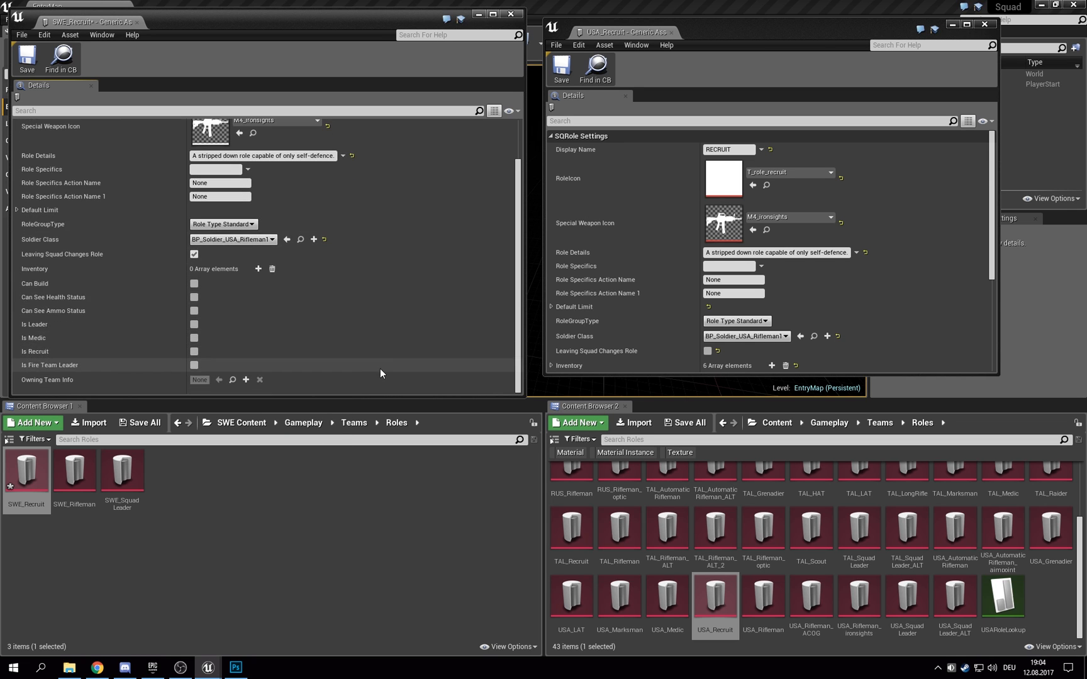
pyautogui.click(191, 351)
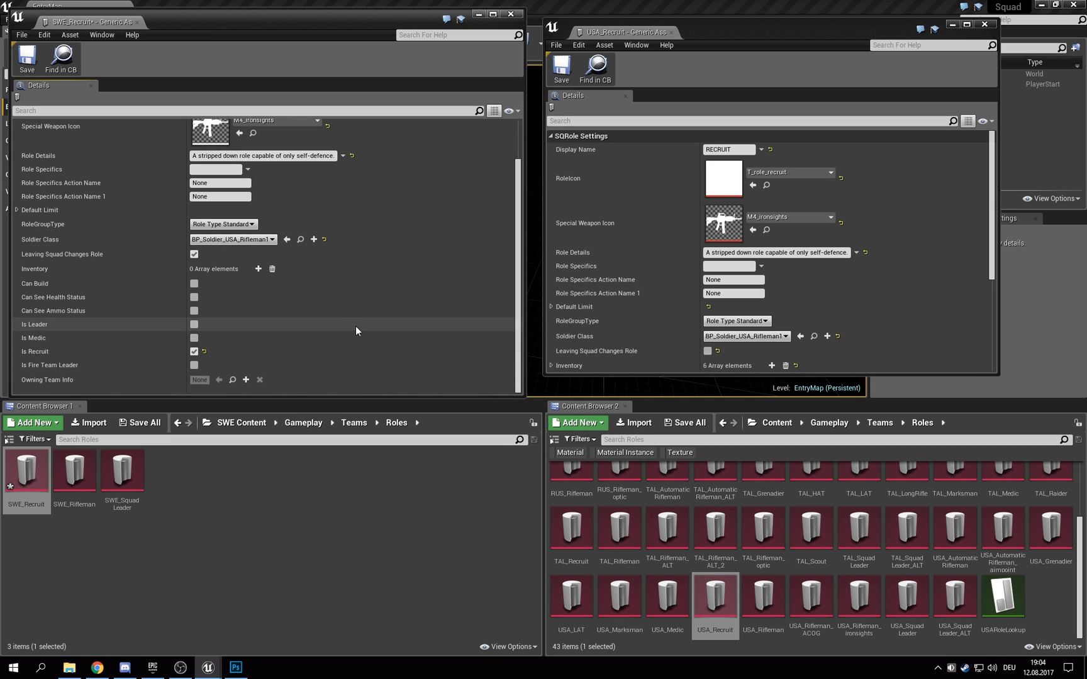
pyautogui.scroll(-2, 670, 322)
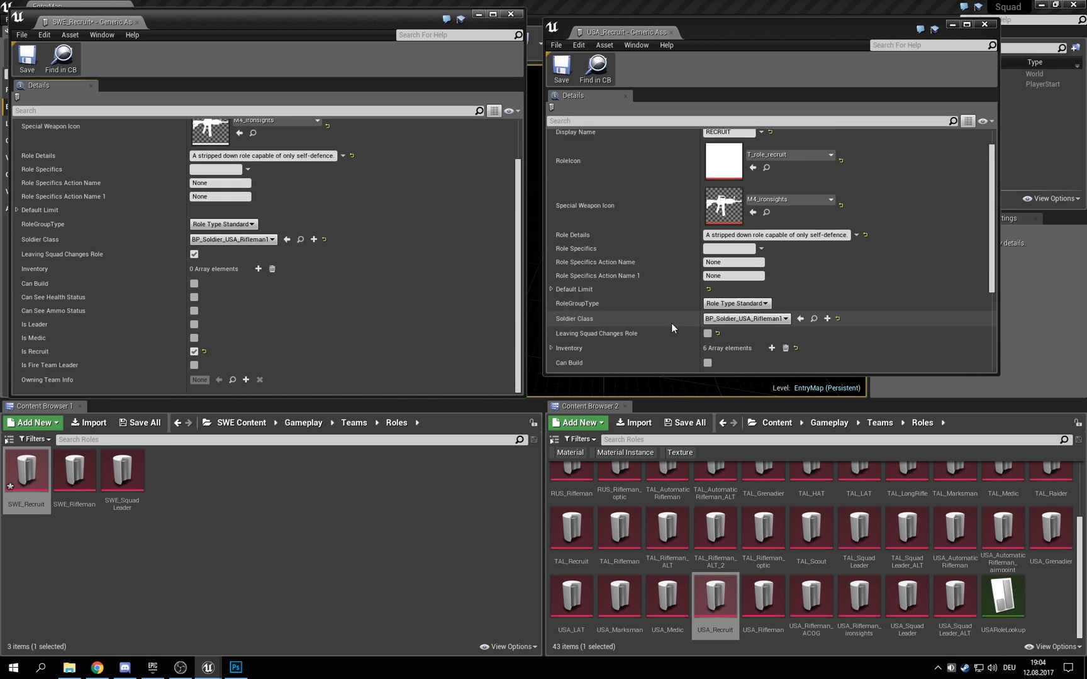
pyautogui.click(194, 255)
# Step: Save SWE_Recruit and close both the SWE_Recruit and USA_Recruit editors
pyautogui.click(27, 60)
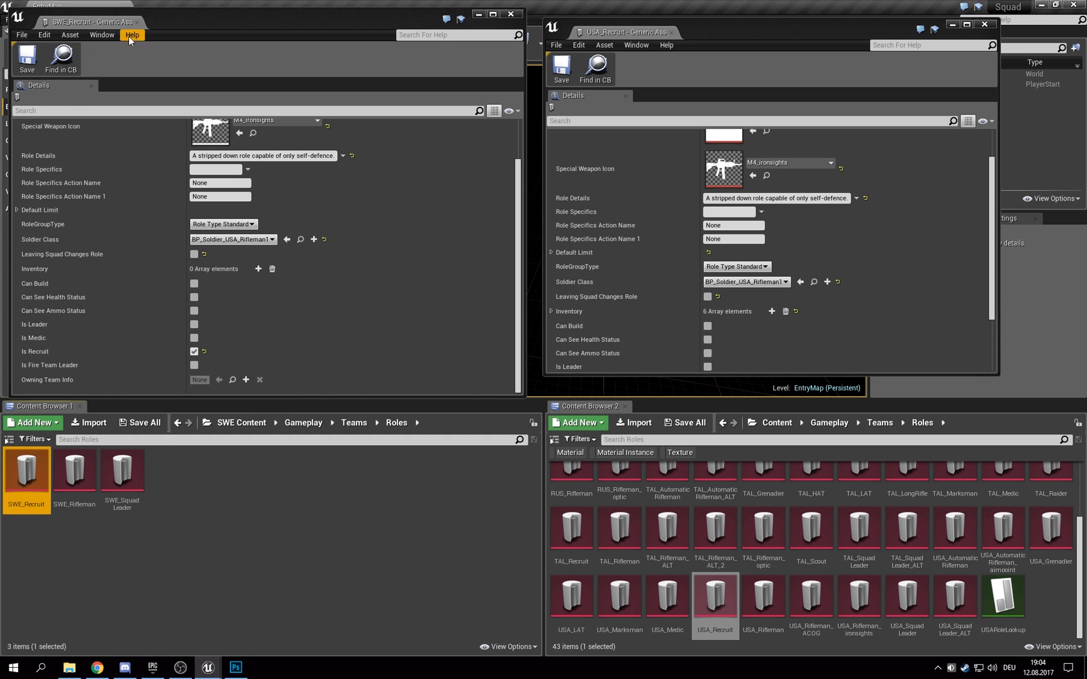
pyautogui.click(137, 22)
pyautogui.click(671, 32)
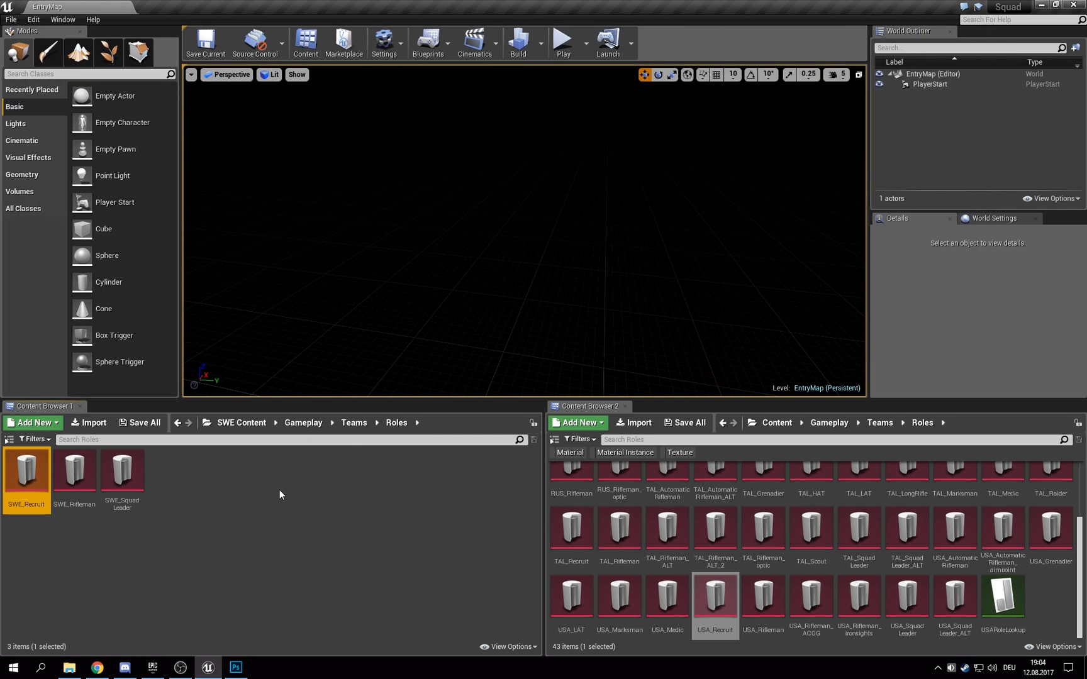
# Step: Open BP_TeamInfo_SWE from the SWE Teams folder and show the contents of the Roles folder below it
pyautogui.click(279, 495)
pyautogui.click(353, 424)
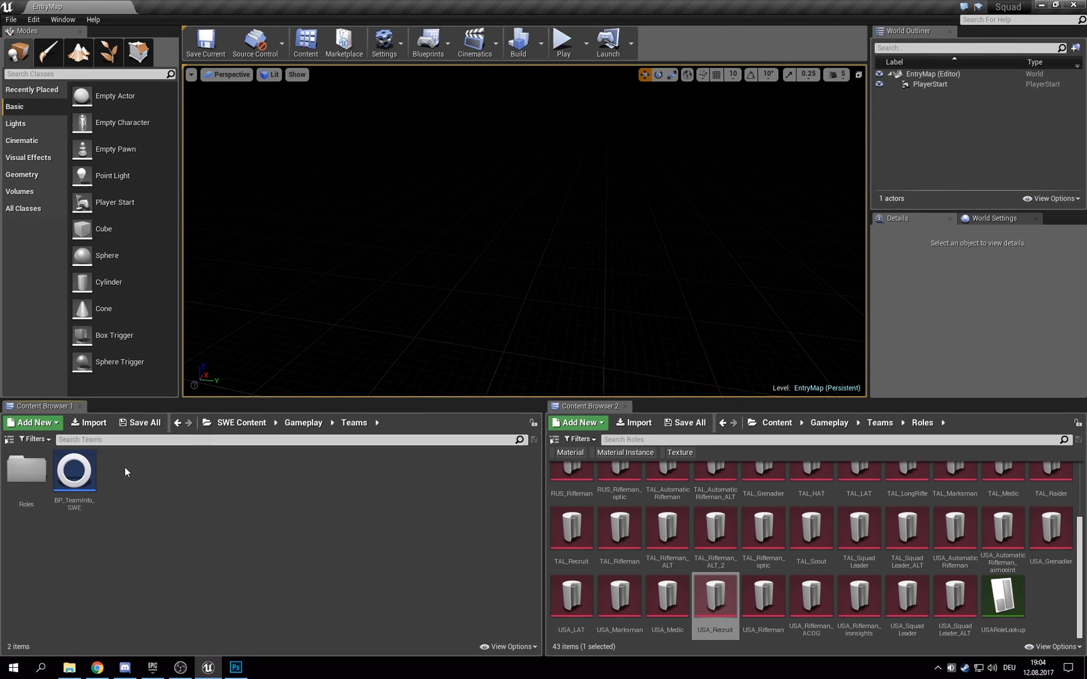
pyautogui.doubleClick(74, 473)
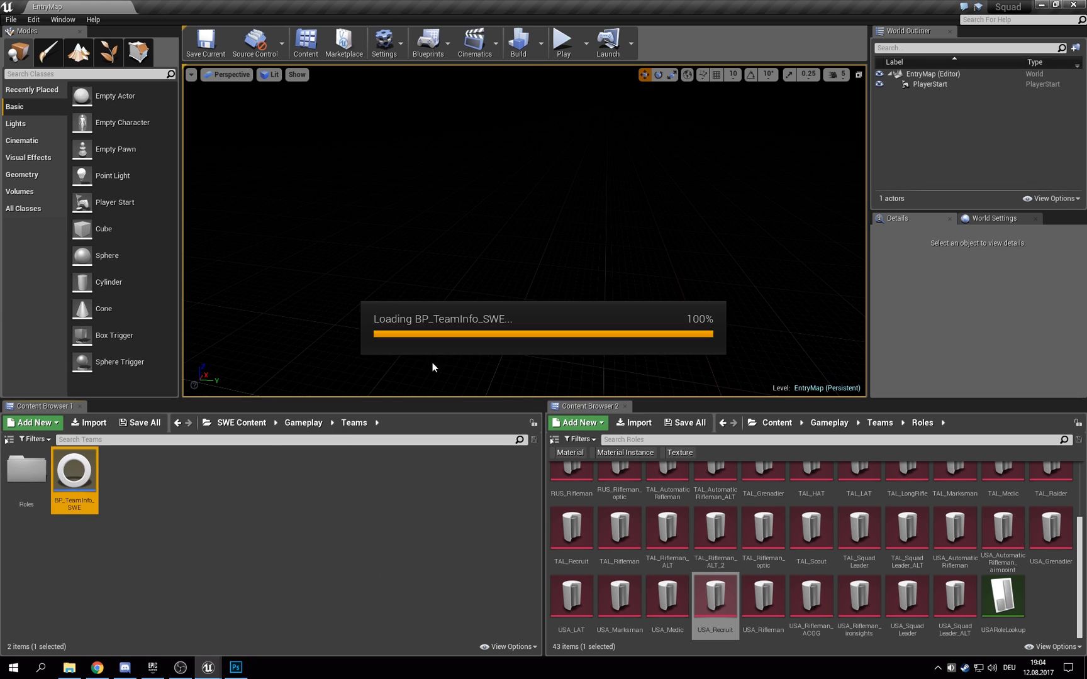
pyautogui.doubleClick(25, 471)
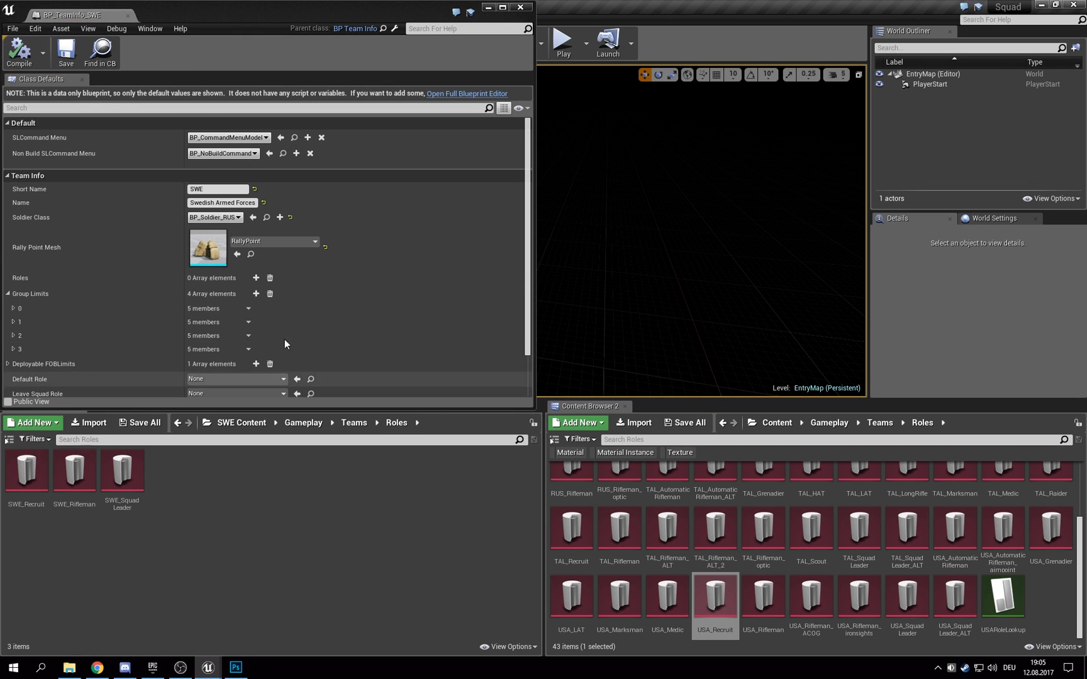
# Step: Collapse the Group Limits and add three elements to the Roles array of BP_TeamInfo_SWE
pyautogui.scroll(-3, 285, 344)
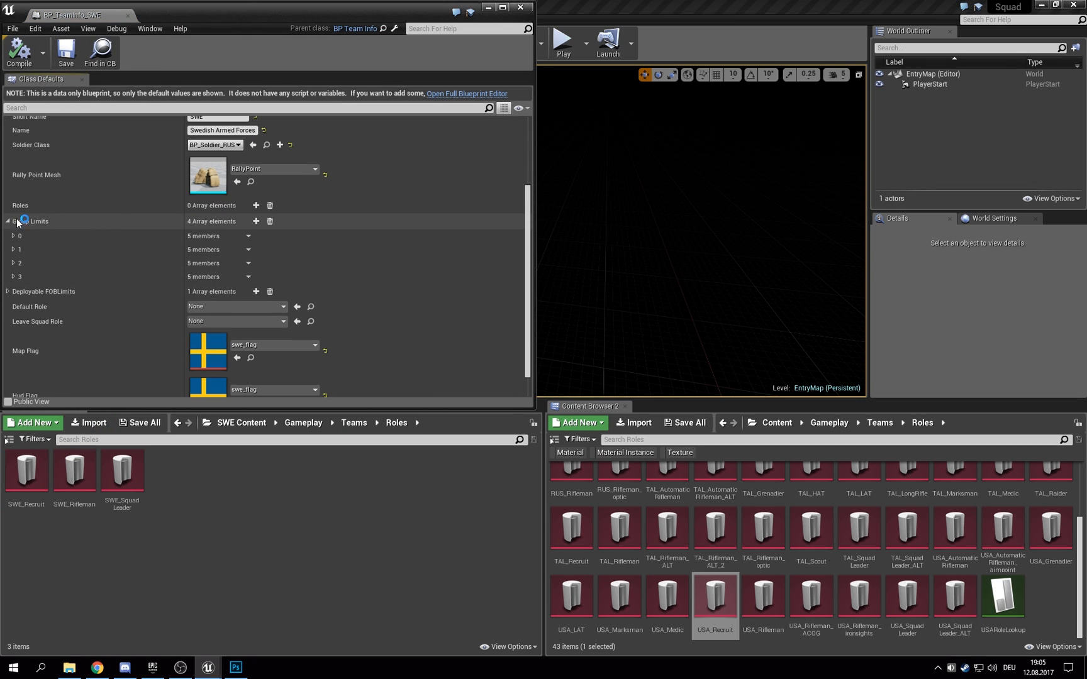
pyautogui.click(18, 221)
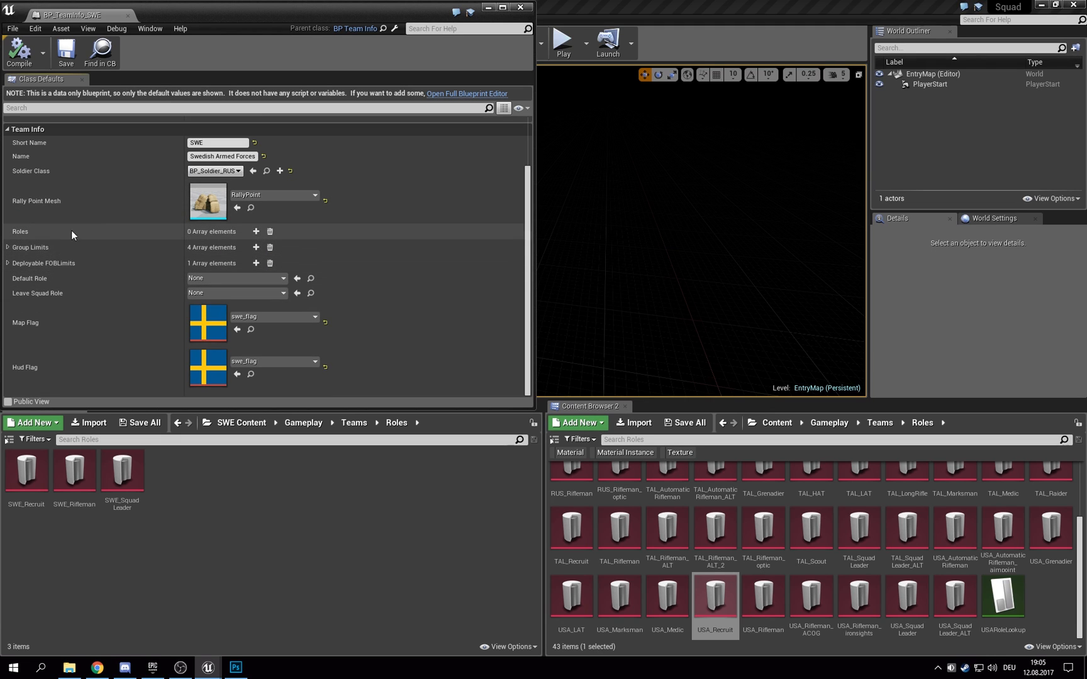
pyautogui.click(256, 231)
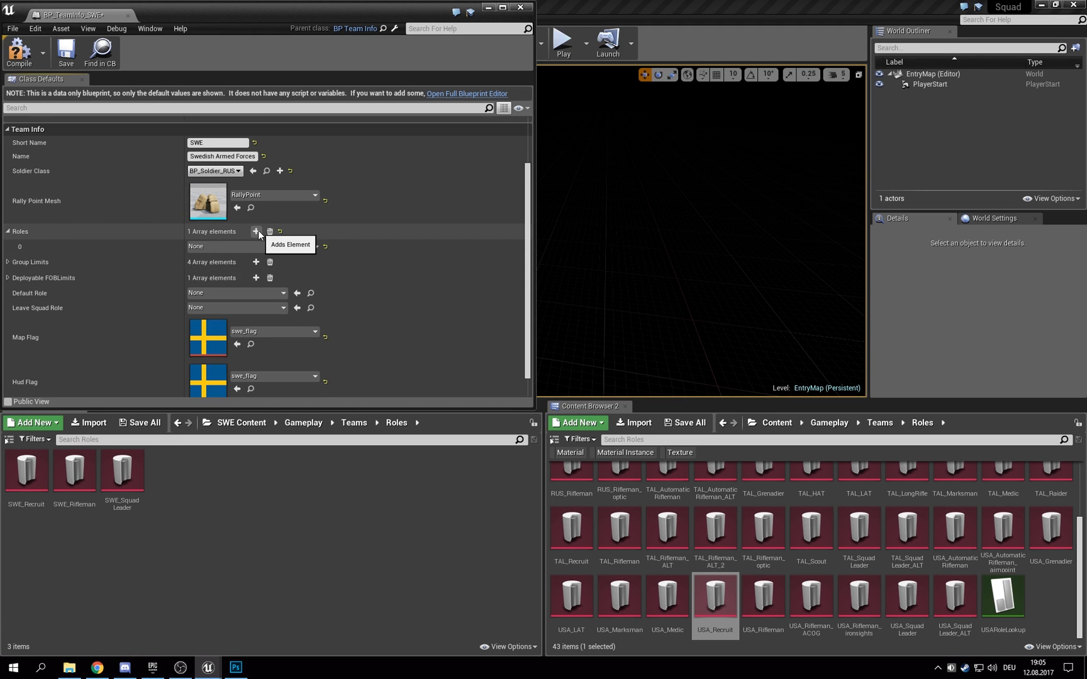
pyautogui.click(256, 231)
pyautogui.click(256, 232)
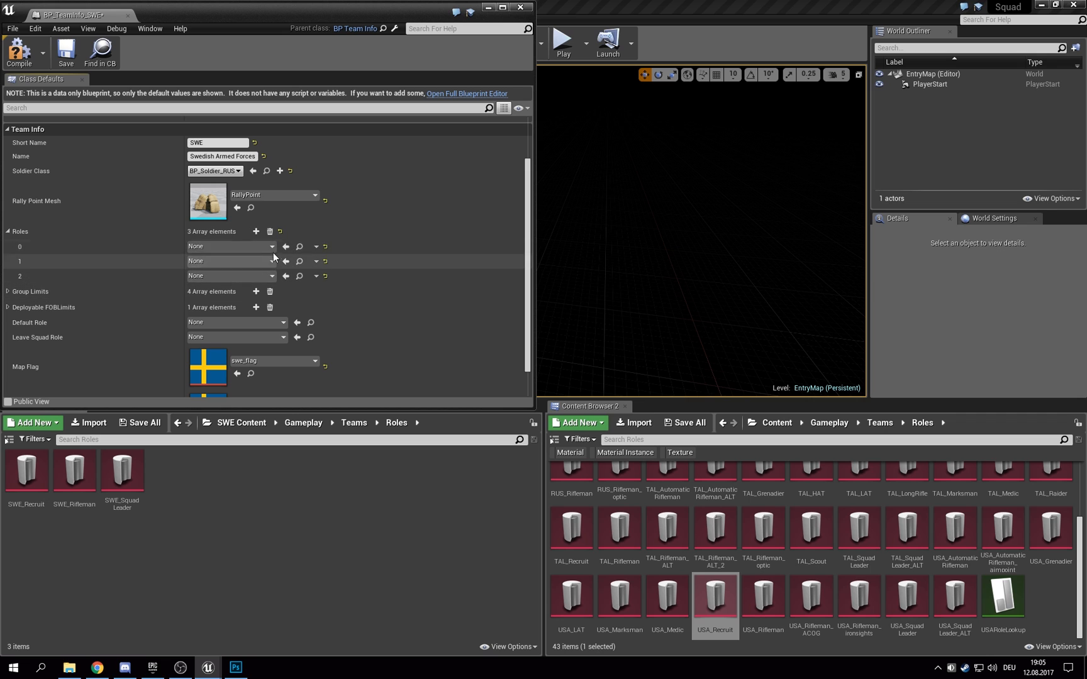
# Step: Assign SWE_SquadLeader, SWE_Rifleman and SWE_Recruit to Roles elements 0, 1 and 2, then save and close BP_TeamInfo_SWE
pyautogui.click(27, 475)
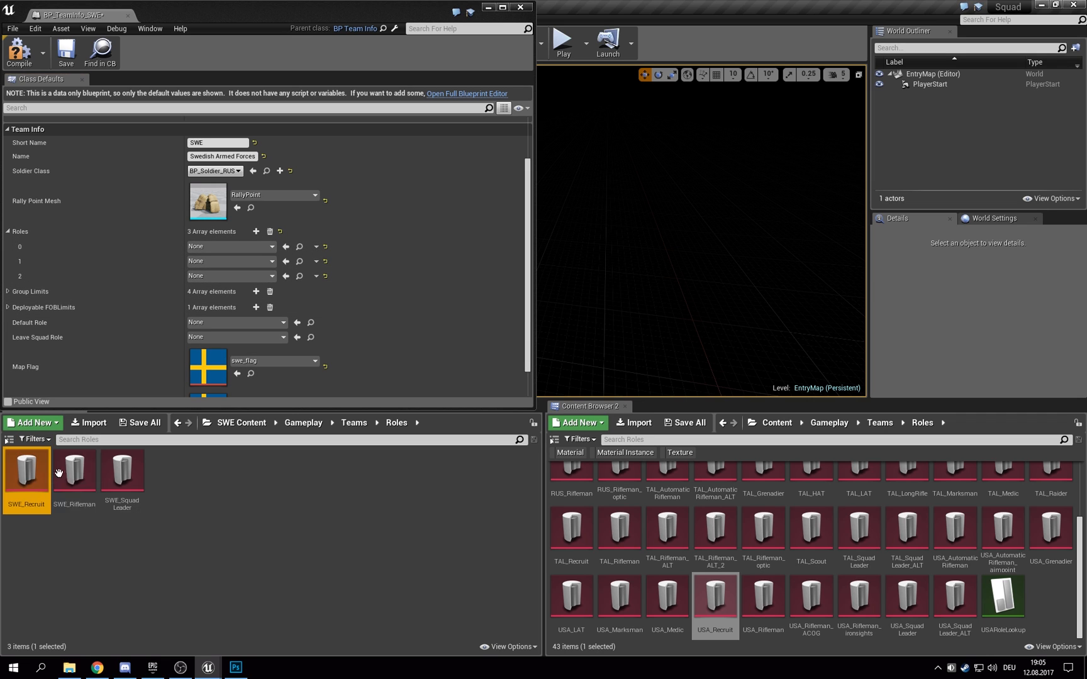
pyautogui.click(142, 476)
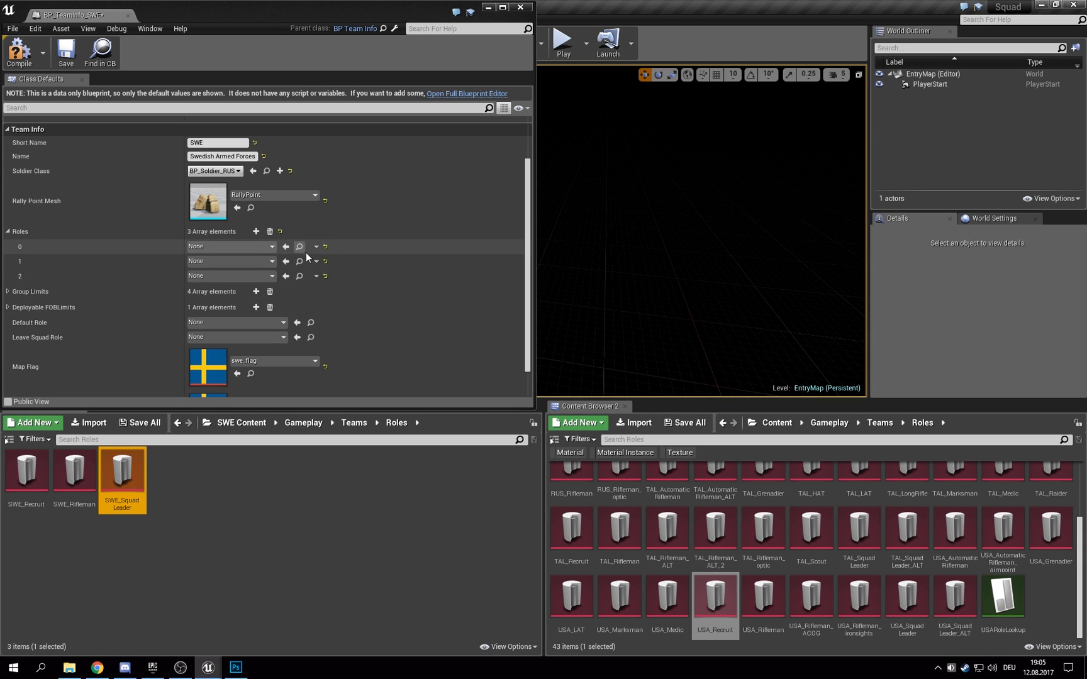
pyautogui.click(287, 248)
pyautogui.click(82, 468)
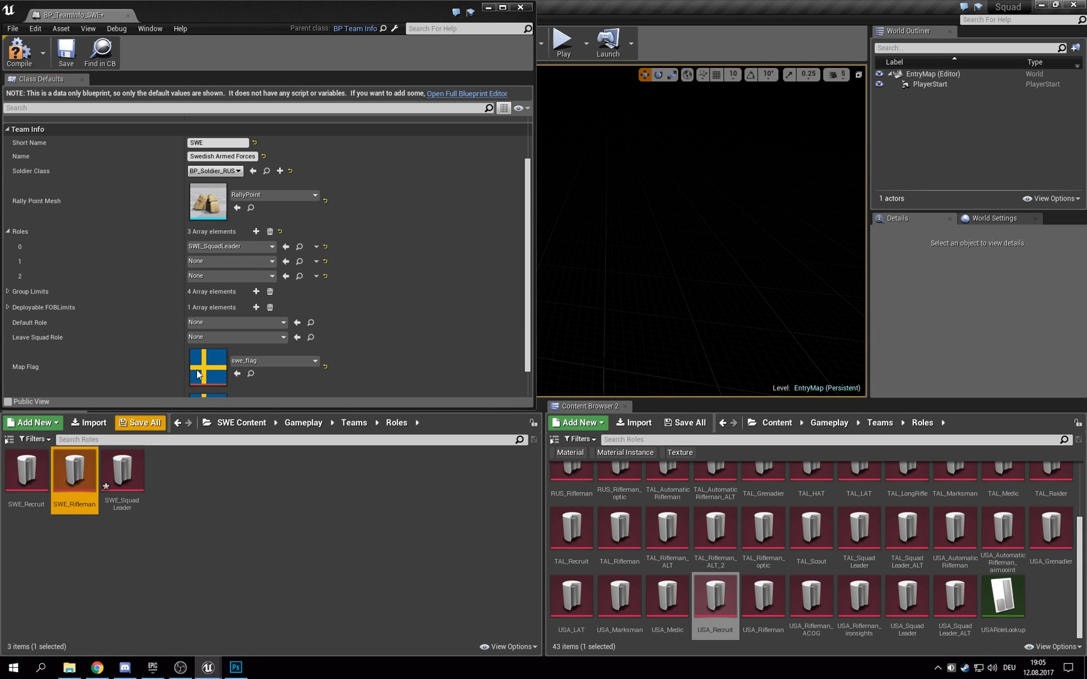
pyautogui.click(286, 261)
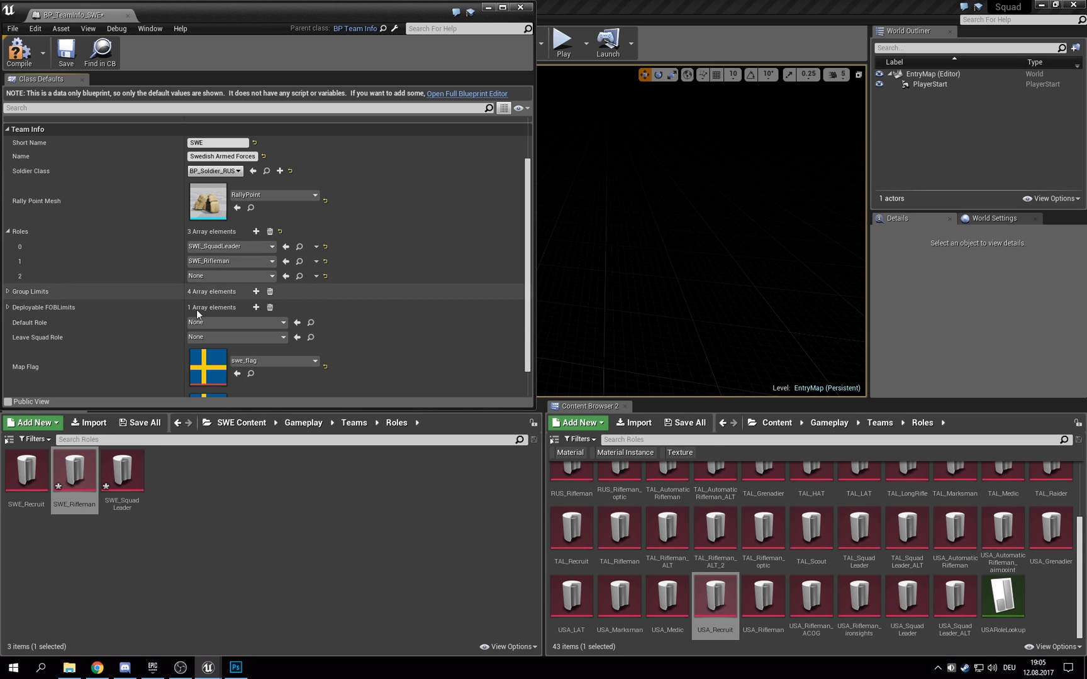
pyautogui.click(26, 471)
pyautogui.click(285, 276)
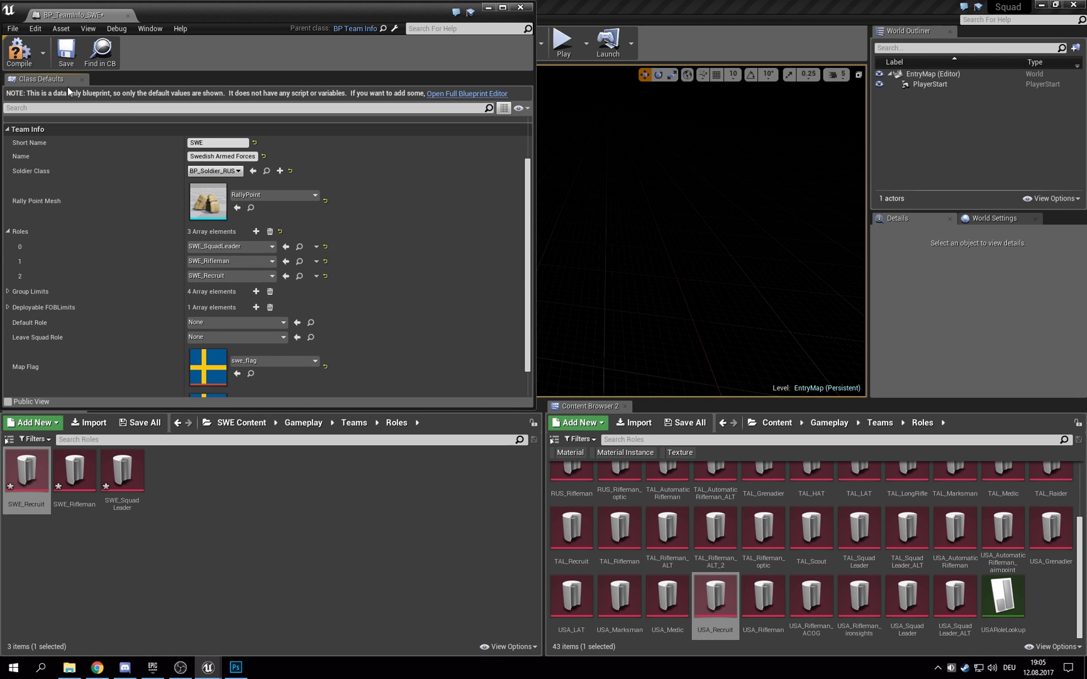
pyautogui.click(66, 52)
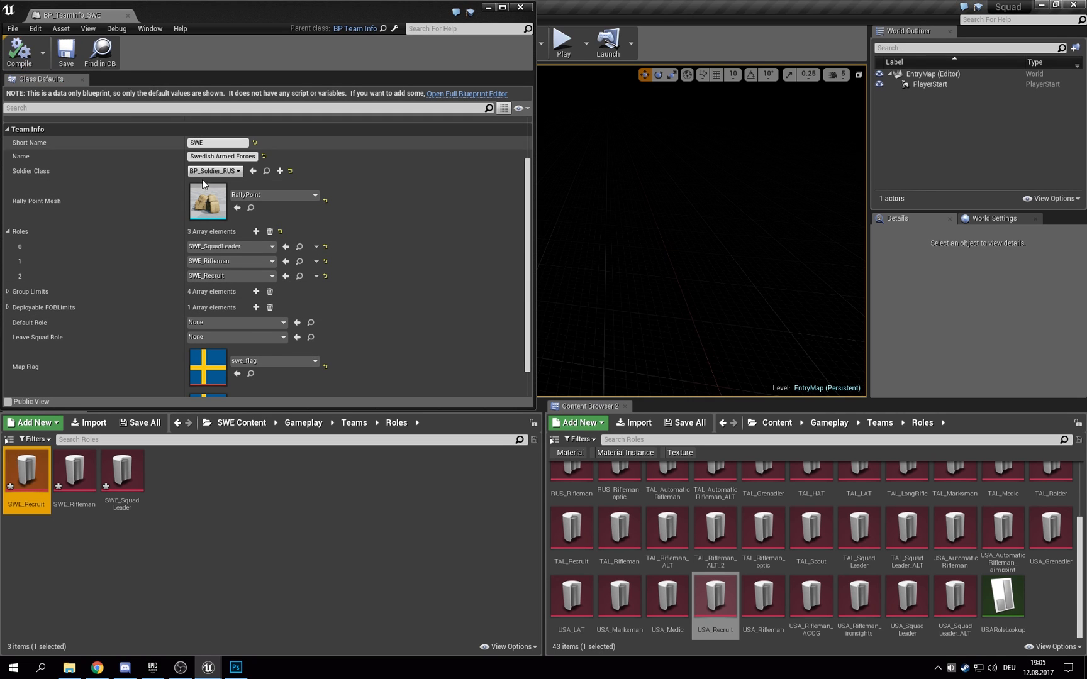
pyautogui.click(128, 15)
# Step: Reopen SWE_Recruit and check its Owning Team Info entry
pyautogui.doubleClick(27, 472)
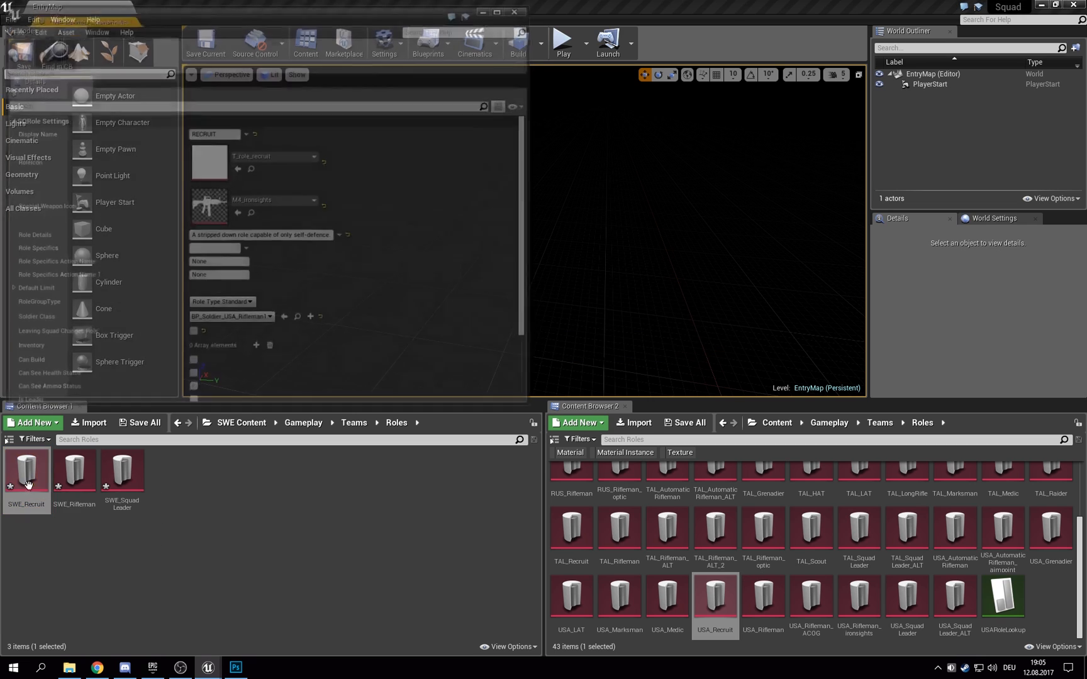
pyautogui.scroll(-2, 297, 345)
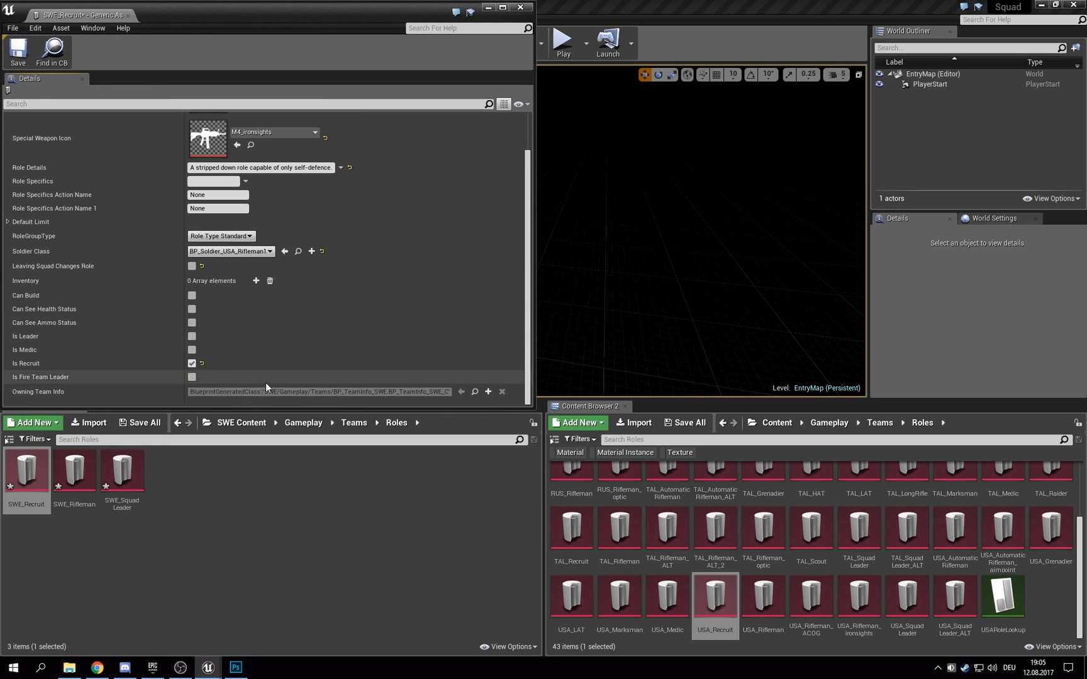
# Step: Close SWE_Recruit and save all modified SWE role assets
pyautogui.click(128, 16)
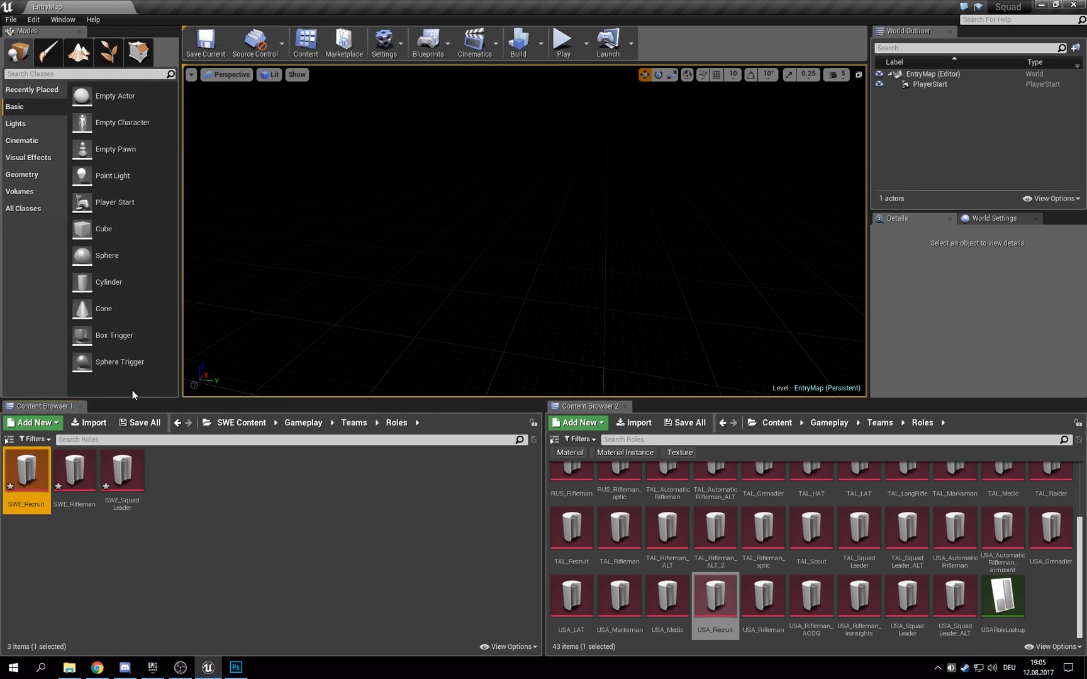
pyautogui.click(140, 422)
pyautogui.click(645, 438)
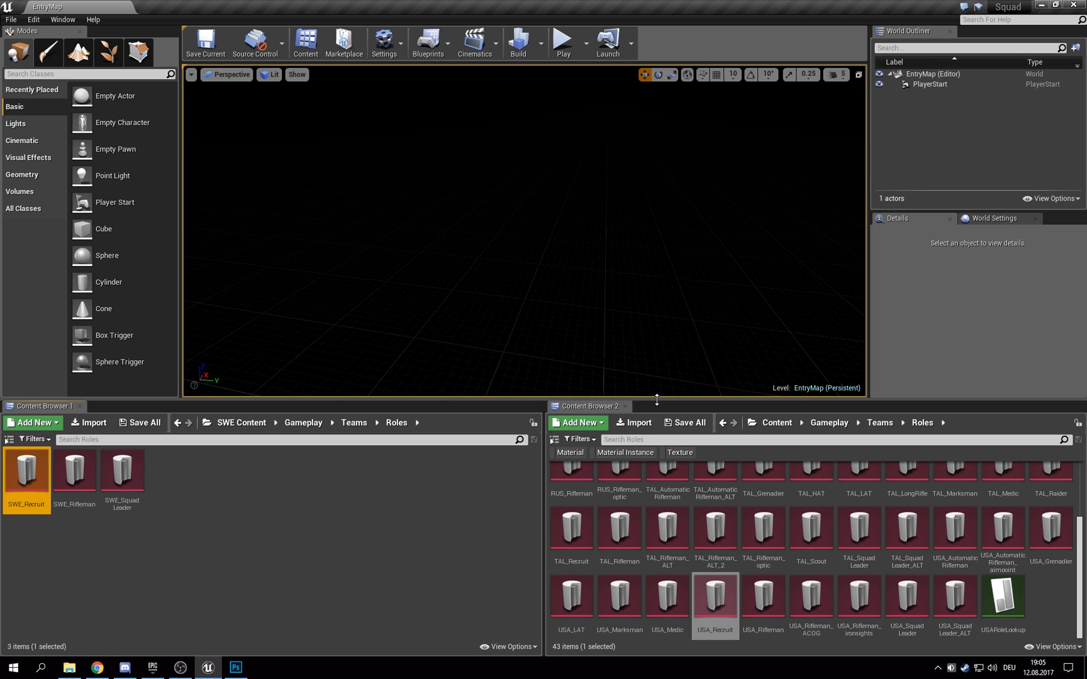
# Step: Move up to the SWE Gameplay folder, then browse the base content's Testarea/Weapons folder and inspect its AK5C subfolder
pyautogui.click(354, 423)
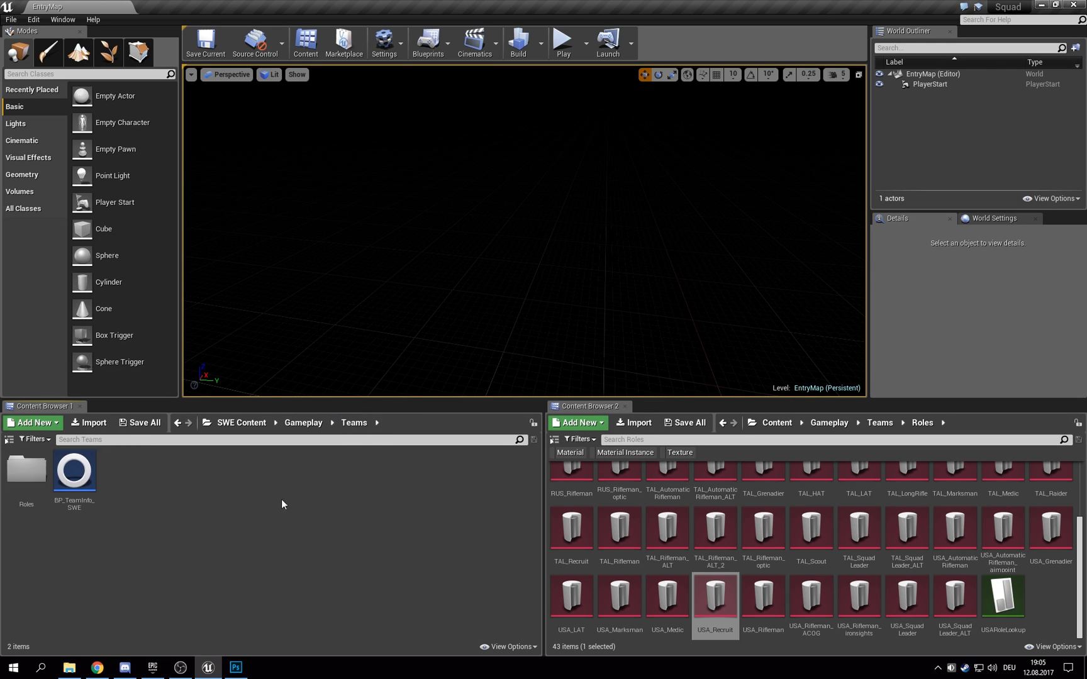
pyautogui.click(305, 424)
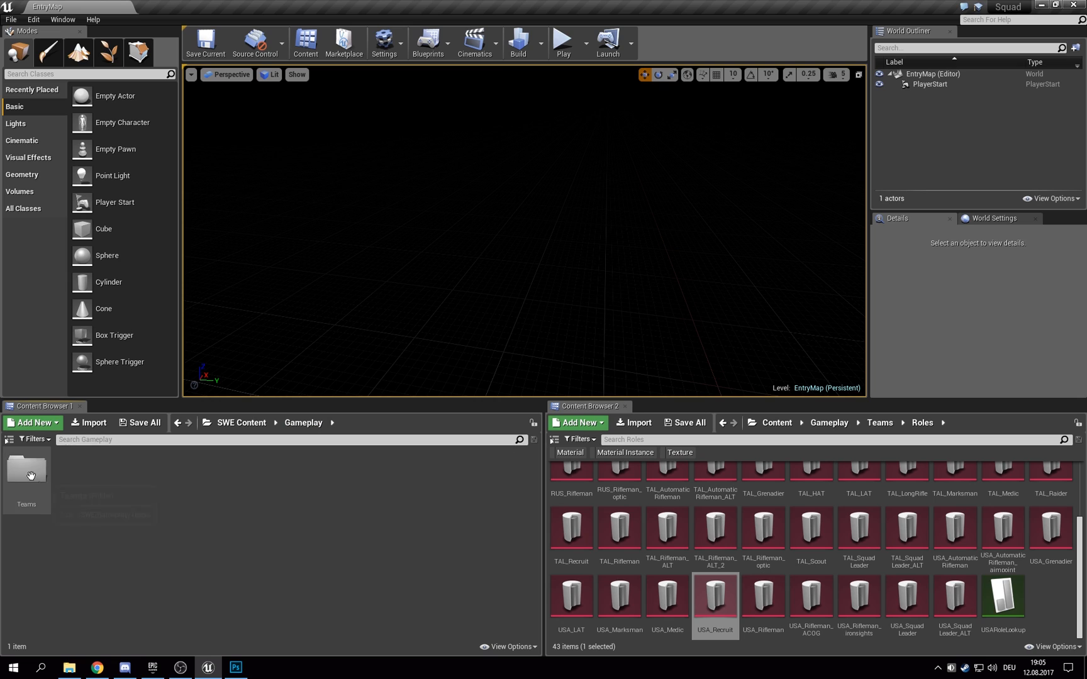
pyautogui.click(881, 425)
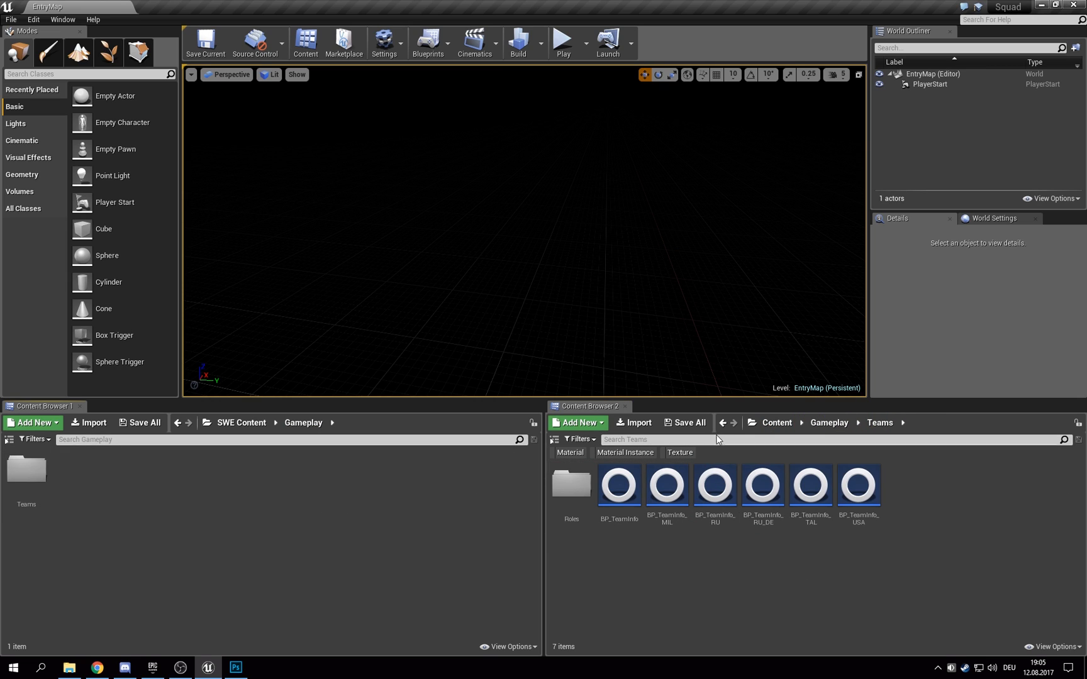
pyautogui.click(753, 424)
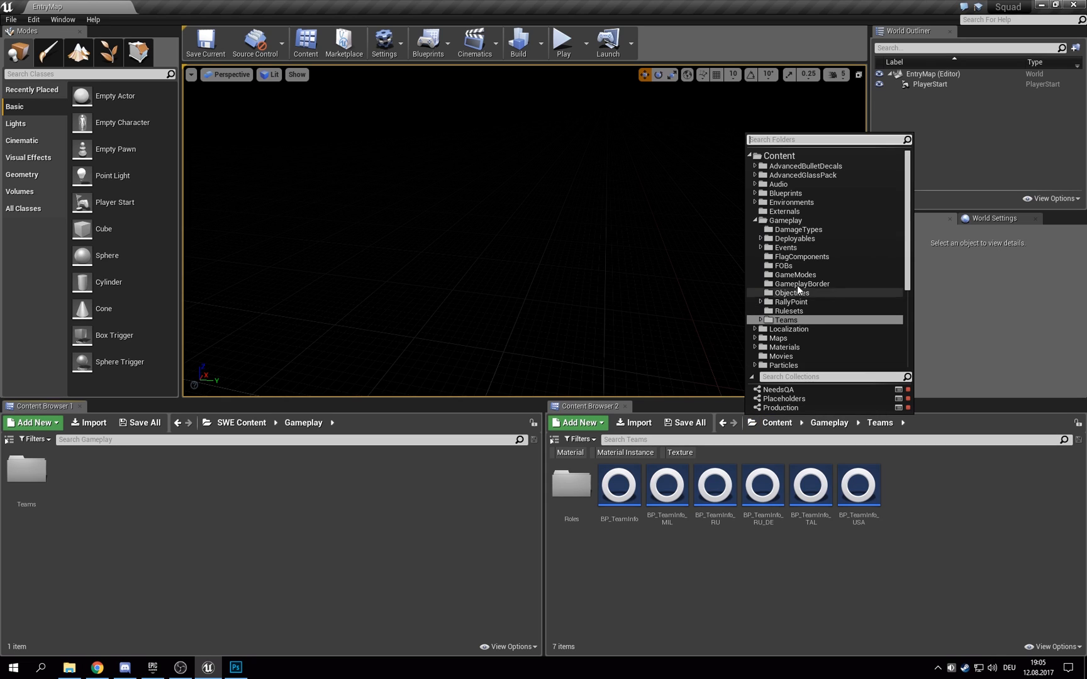
pyautogui.scroll(-2, 797, 284)
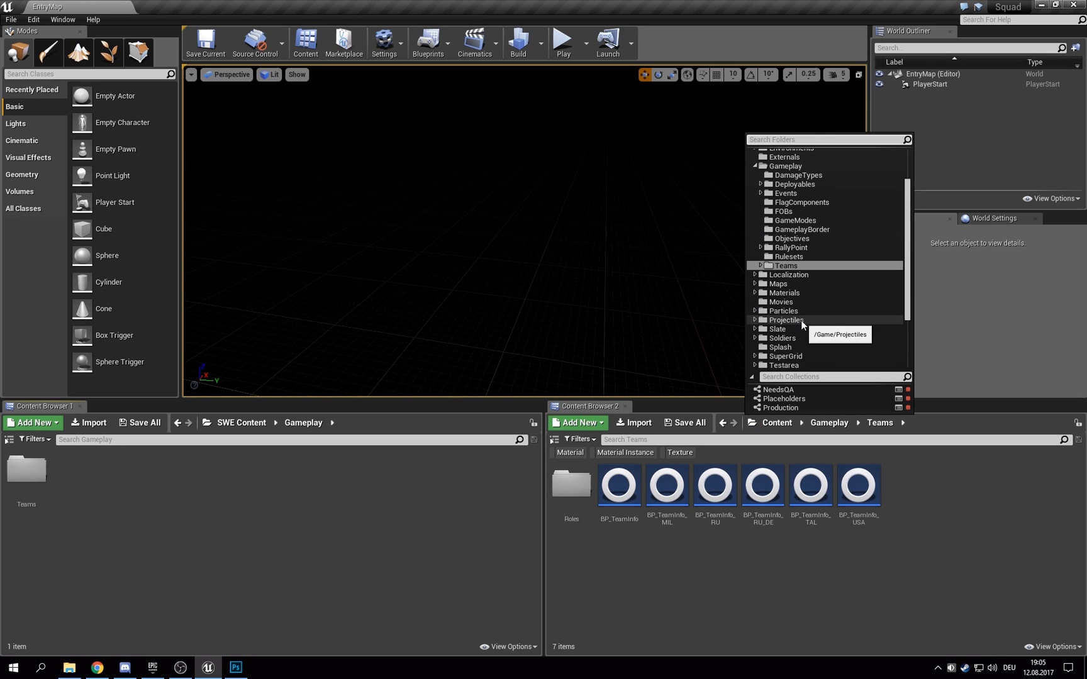
pyautogui.scroll(-3, 800, 308)
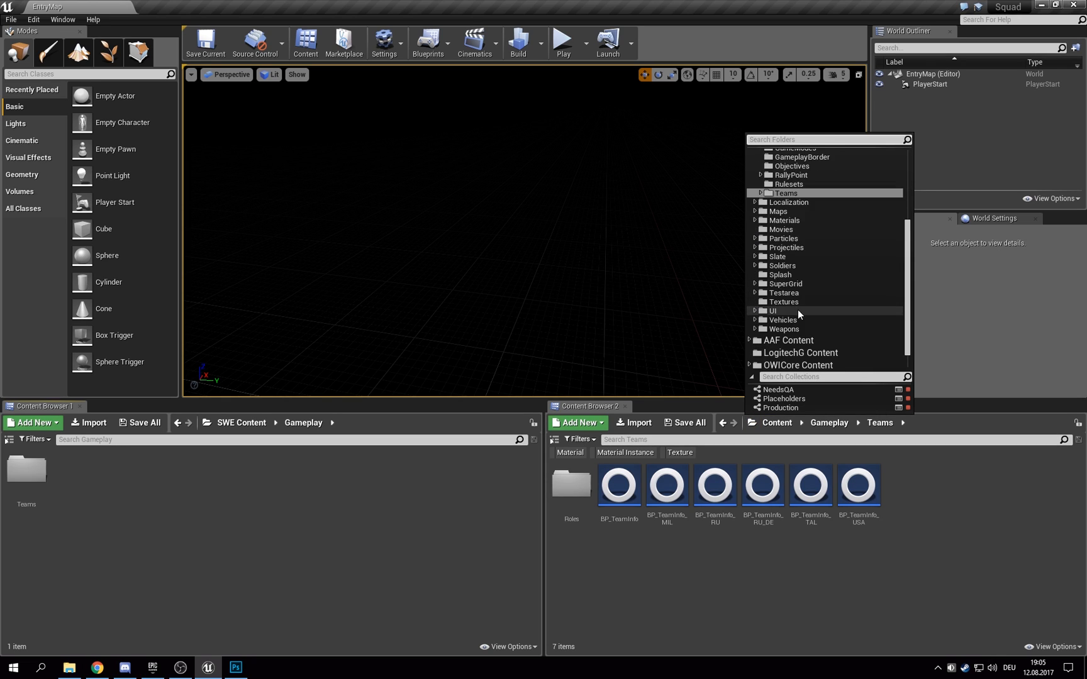
pyautogui.click(791, 294)
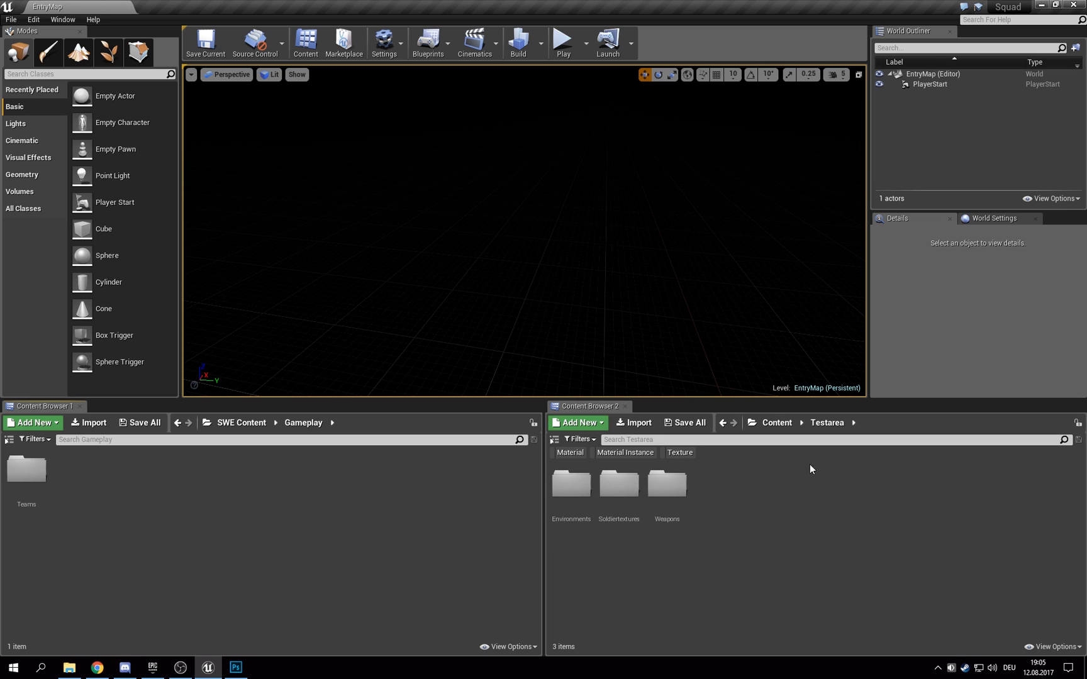
pyautogui.doubleClick(668, 490)
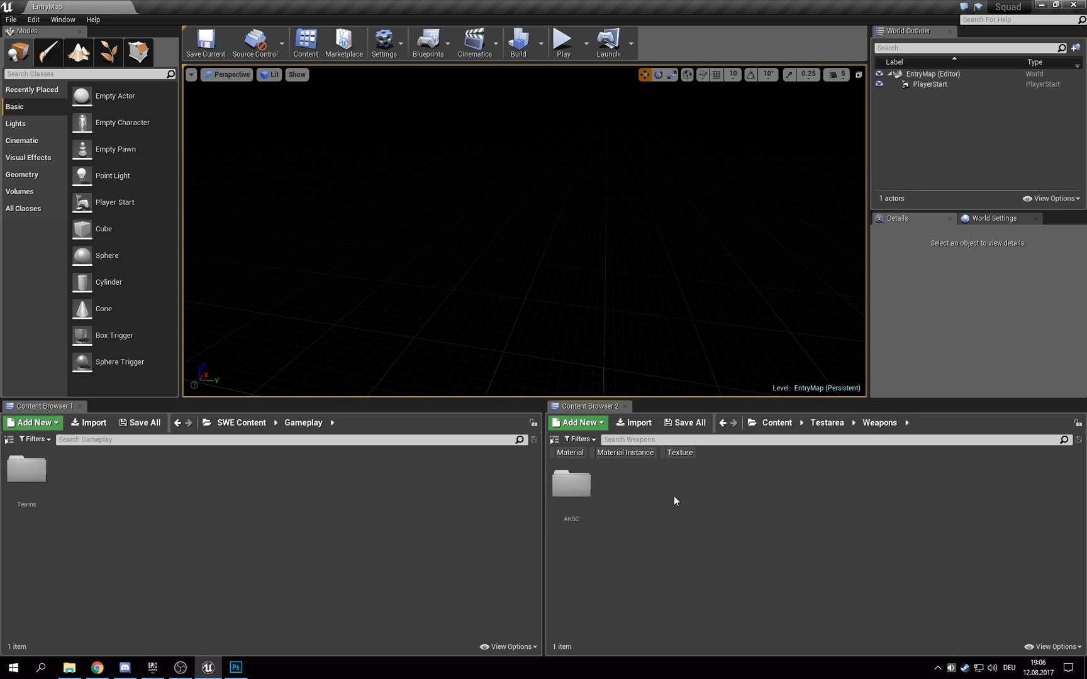
pyautogui.doubleClick(571, 483)
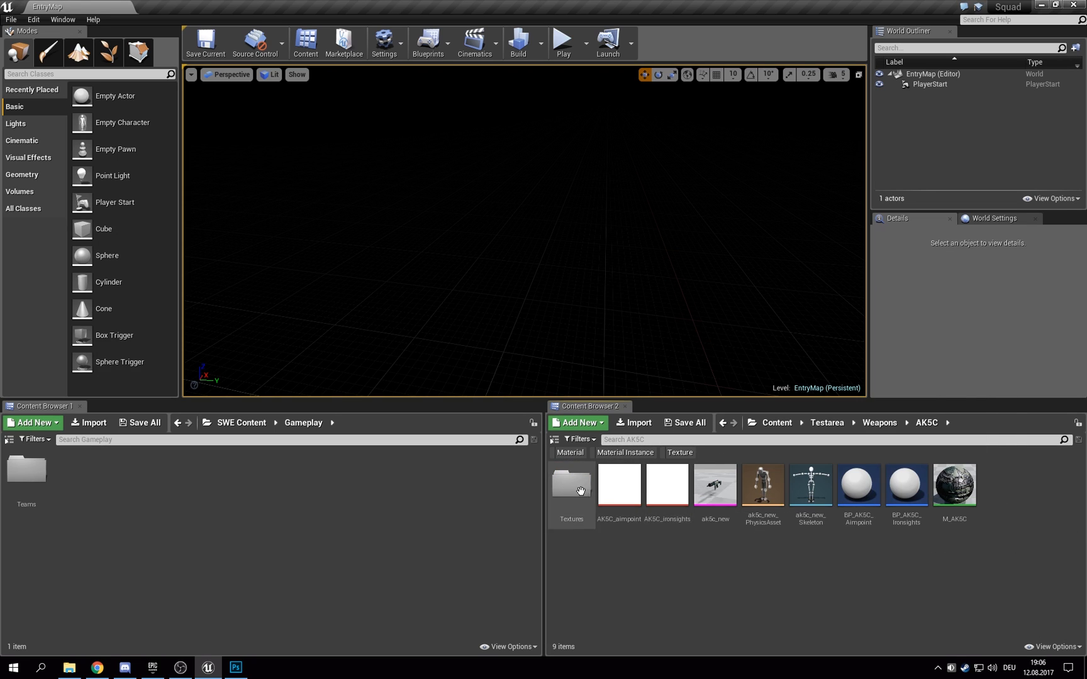
pyautogui.hotkey('alt', 'Left')
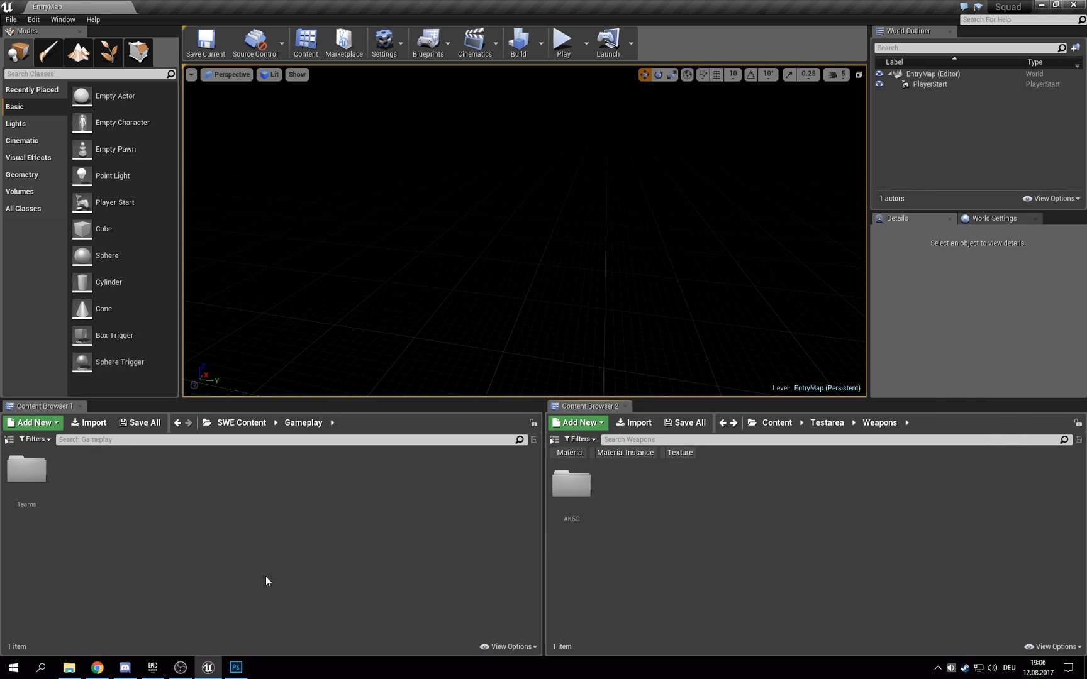
# Step: In File Explorer, read Licence.txt in the Modelling+Texturing/_05_Weapons/AK5C folder, then close the file and File Explorer
pyautogui.click(70, 668)
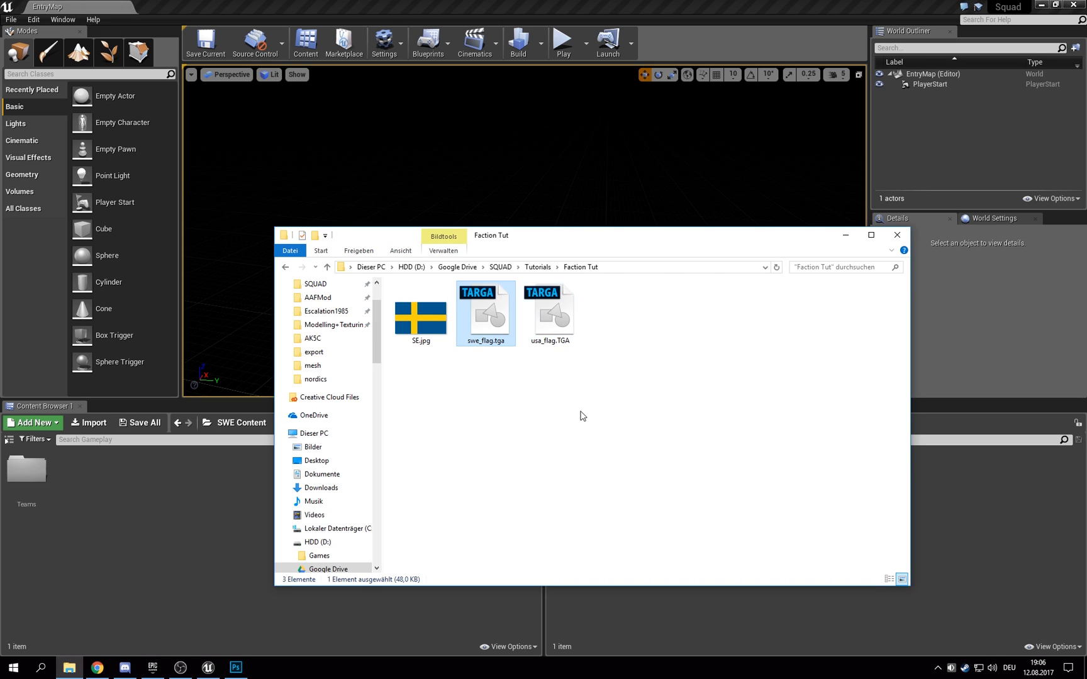
pyautogui.hotkey('alt', 'Left')
pyautogui.hotkey('alt', 'Left')
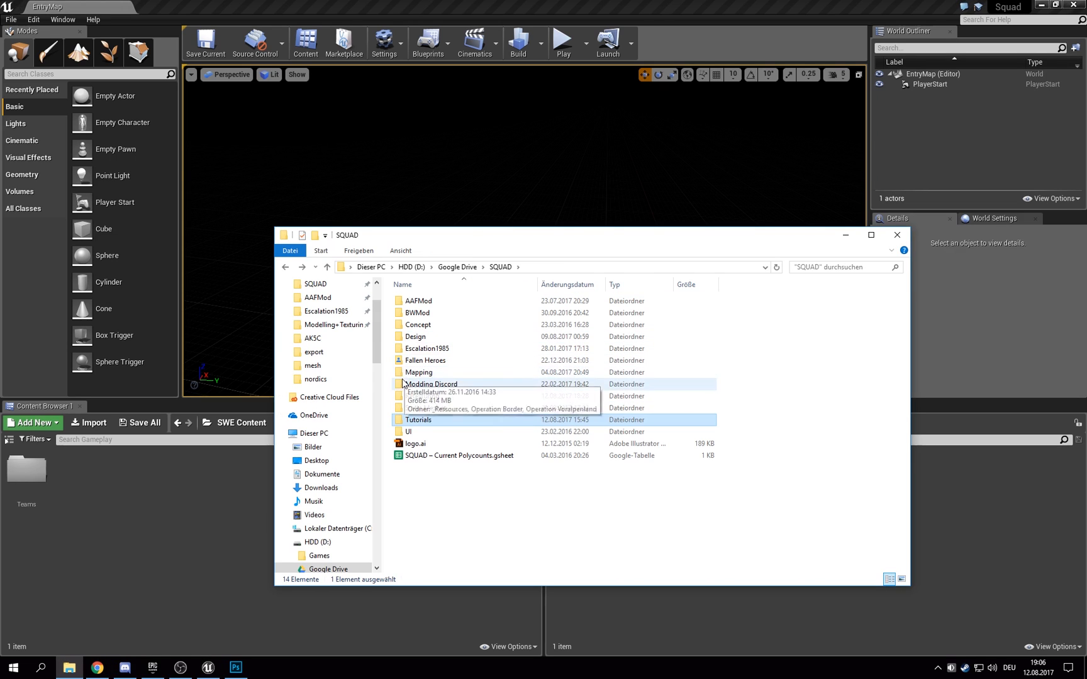
pyautogui.click(338, 326)
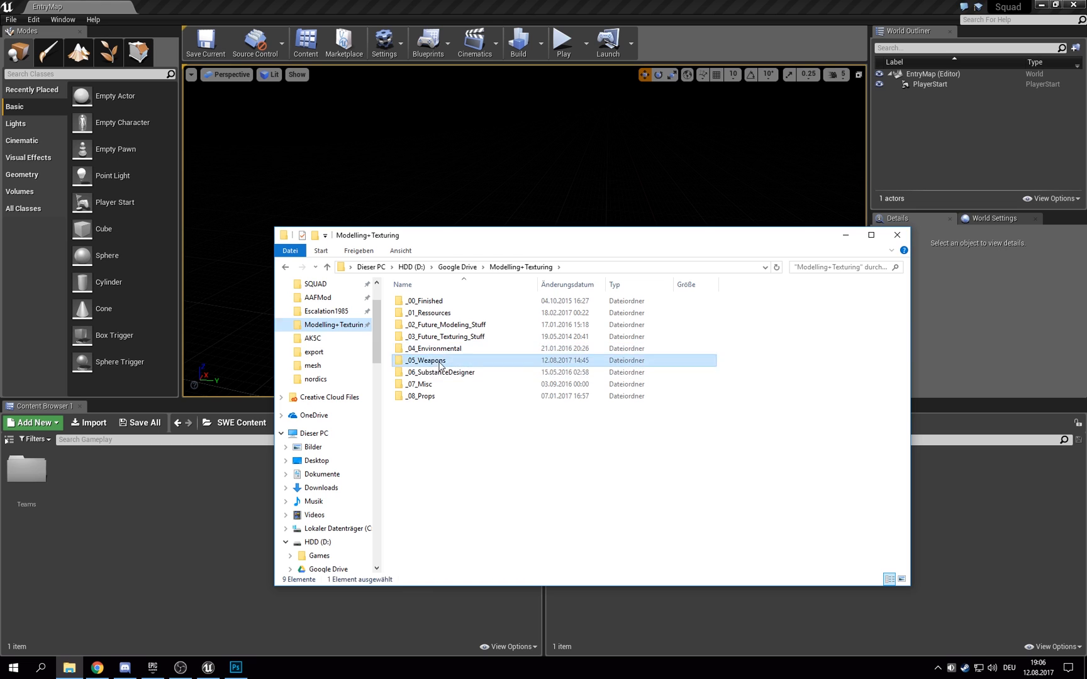
pyautogui.doubleClick(419, 360)
pyautogui.doubleClick(432, 302)
pyautogui.doubleClick(419, 396)
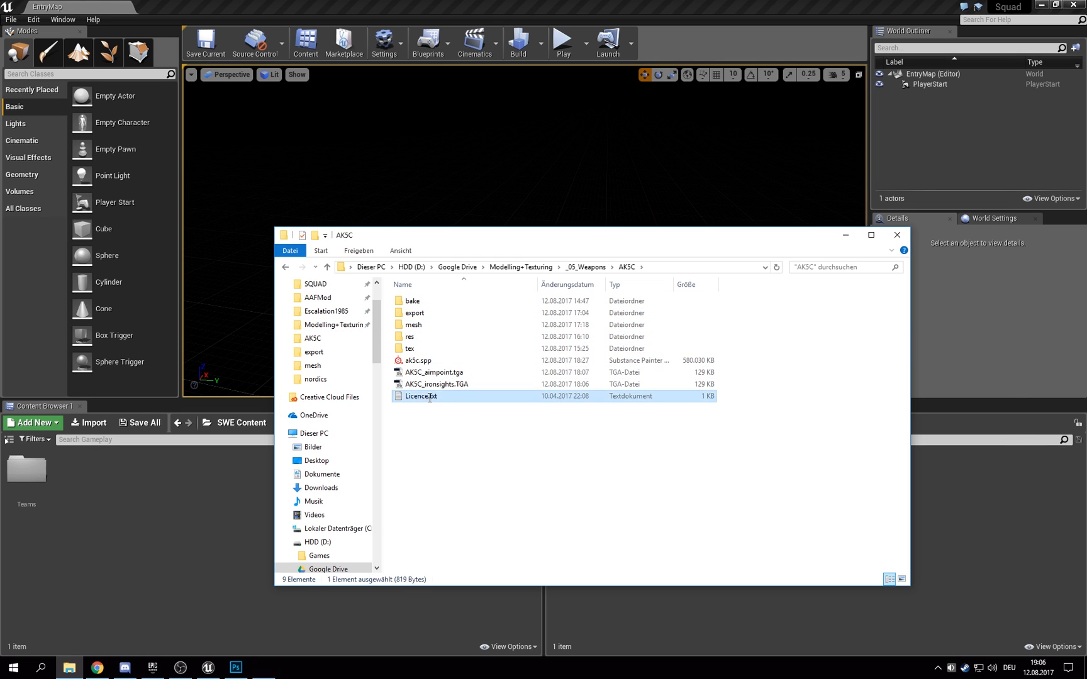
pyautogui.moveTo(508, 61); pyautogui.dragTo(494, 83)
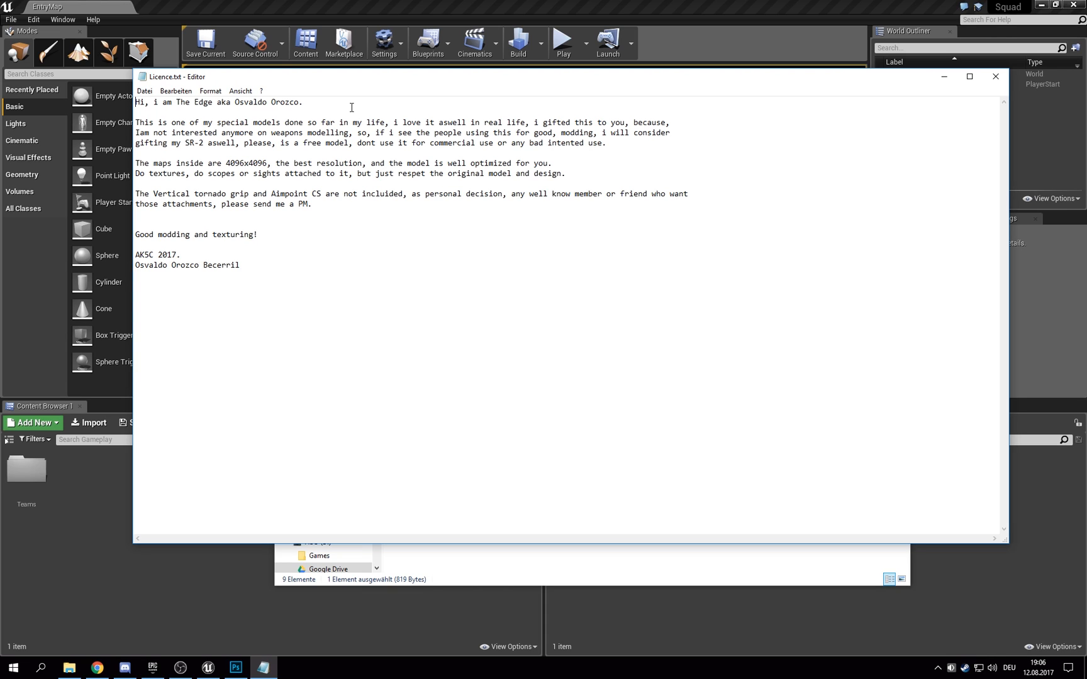
pyautogui.click(986, 84)
pyautogui.click(613, 419)
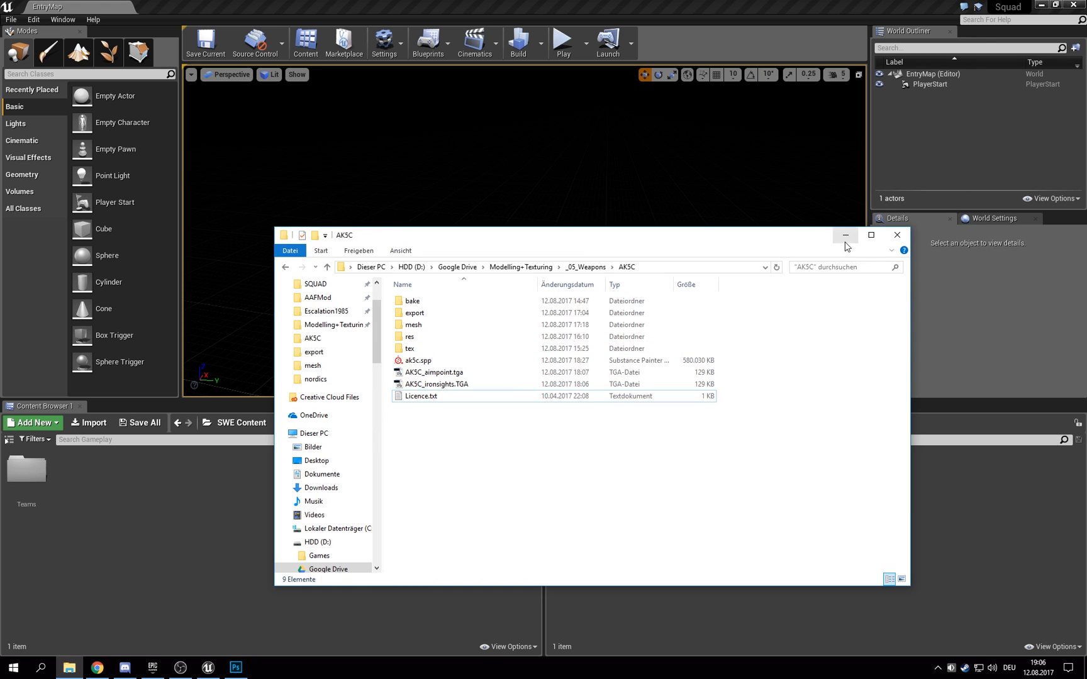
pyautogui.press('BackSpace')
pyautogui.click(895, 236)
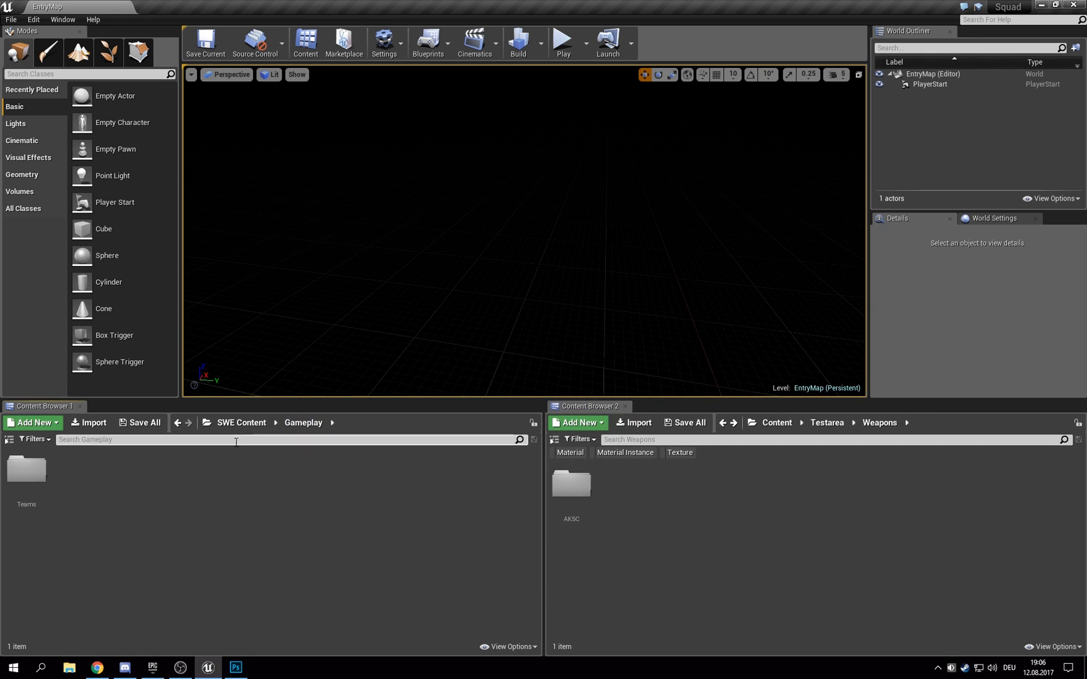
# Step: Show the SWE Content root folder and try to copy the AK5C folder from Testarea/Weapons into it
pyautogui.click(244, 422)
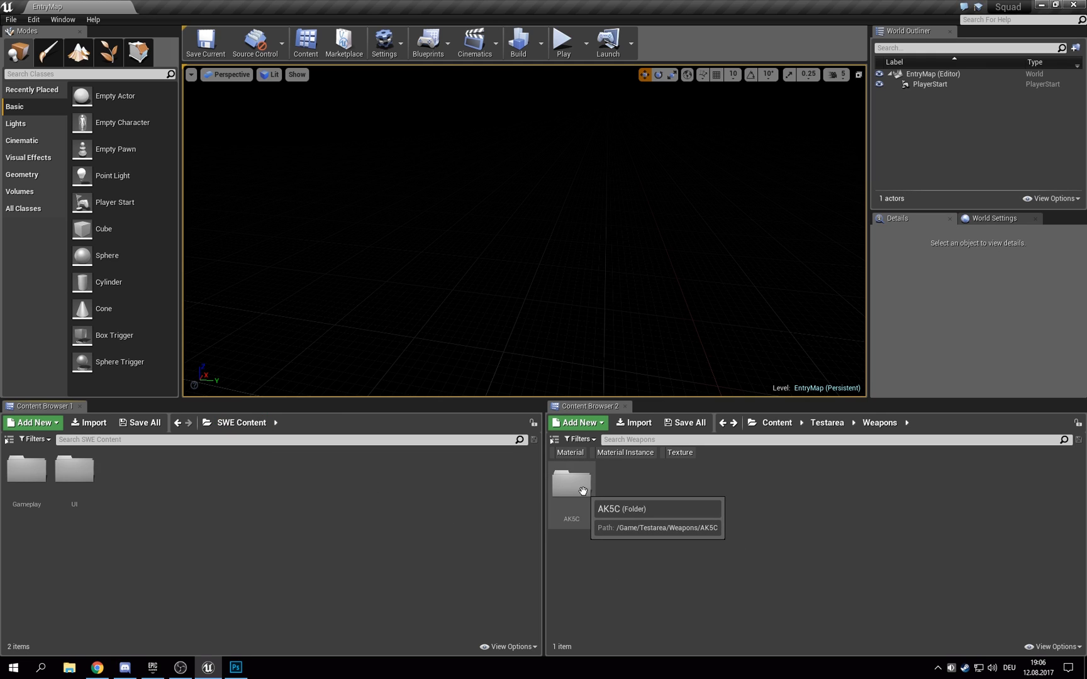
pyautogui.moveTo(572, 491); pyautogui.dragTo(443, 473)
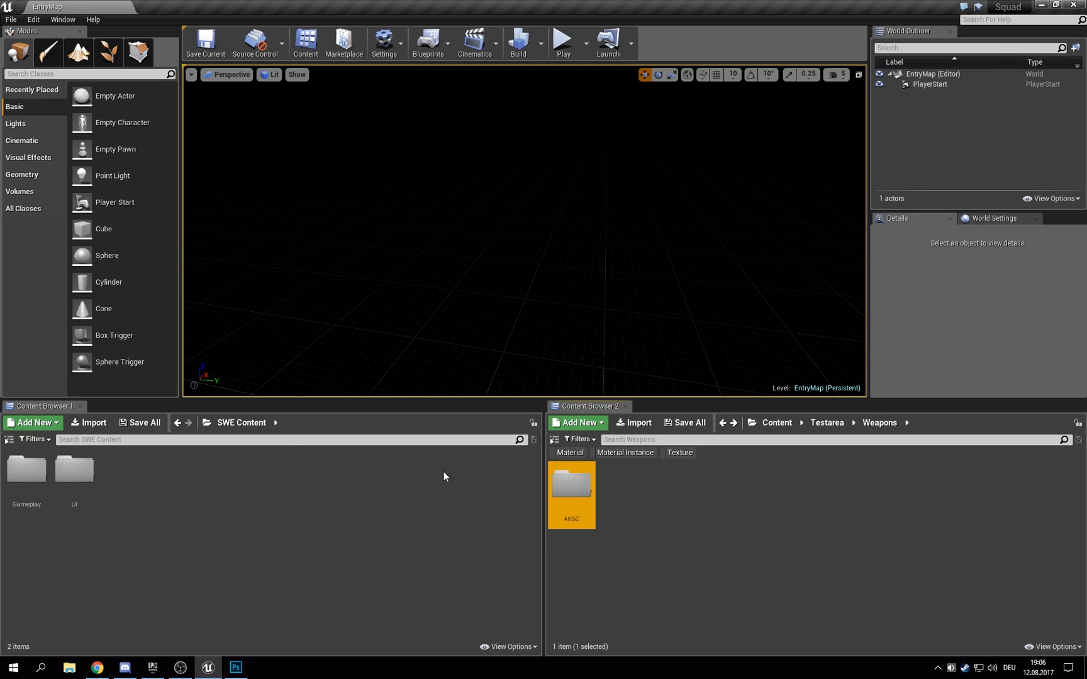
pyautogui.click(208, 424)
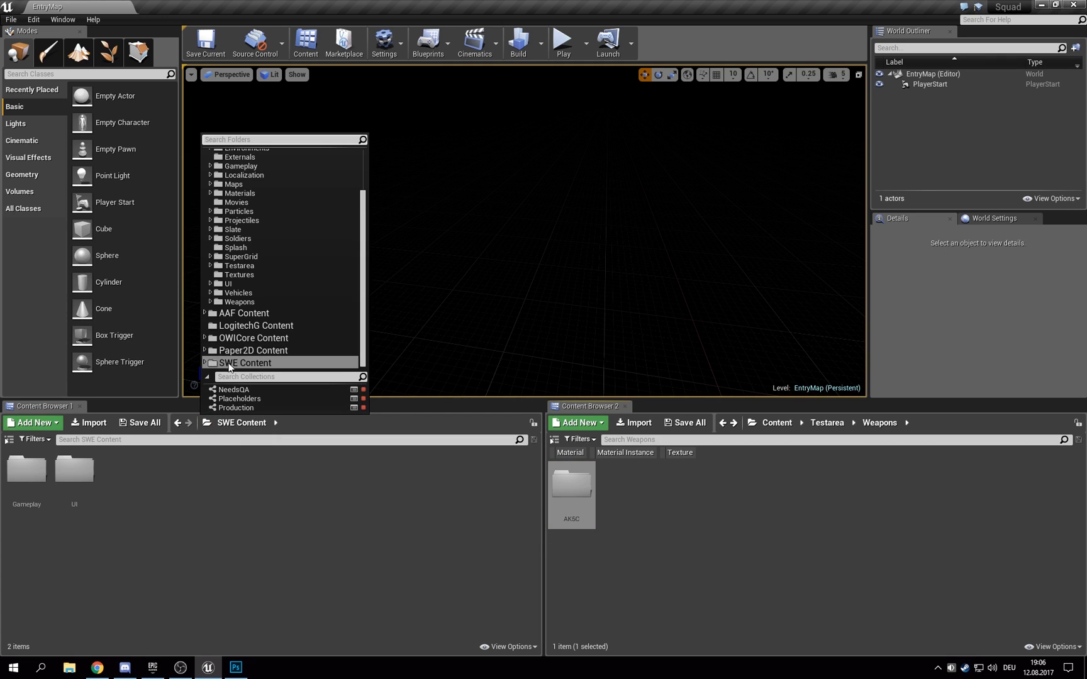
pyautogui.click(590, 508)
pyautogui.rightClick(590, 508)
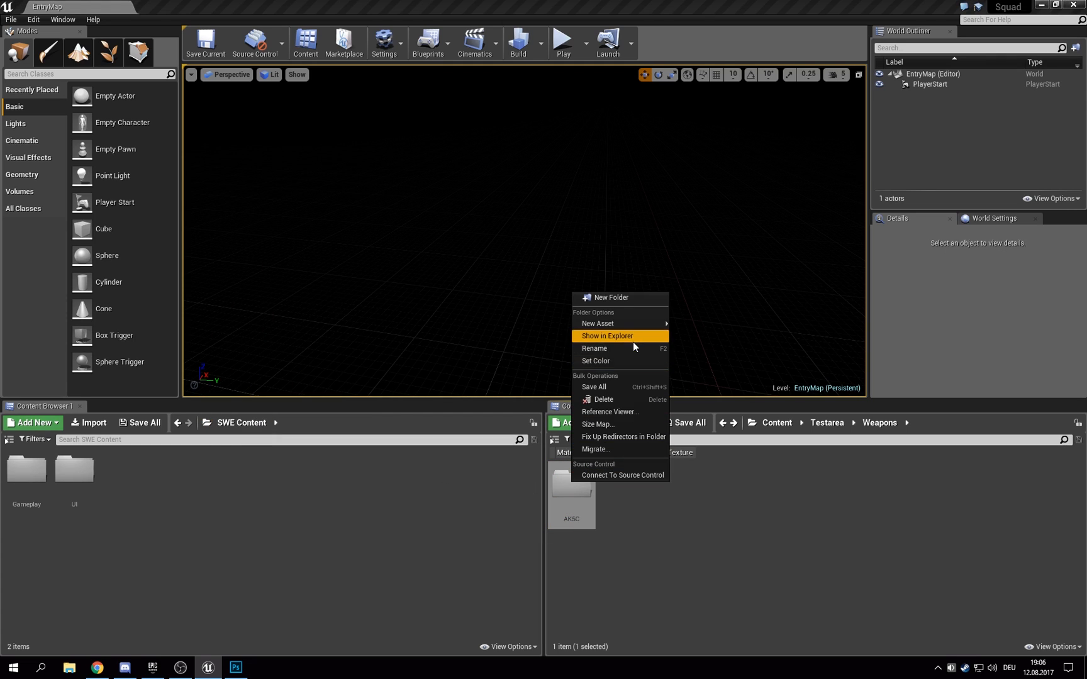
pyautogui.click(671, 534)
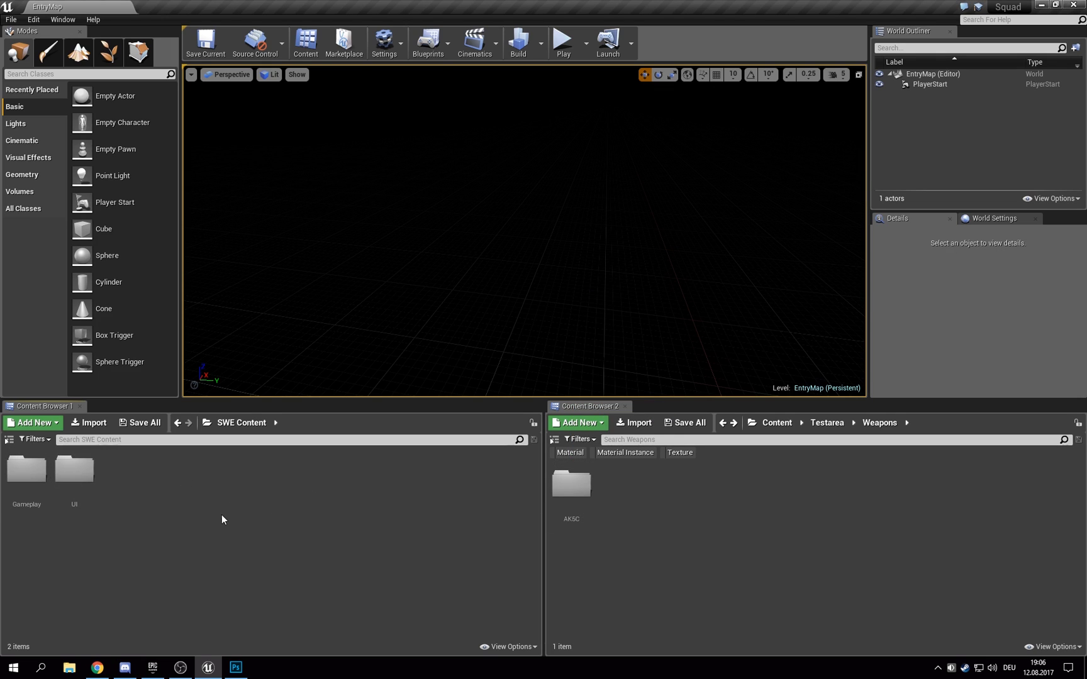
# Step: Create a folder named Weapons in SWE Content and copy the Testarea AK5C folder into it
pyautogui.hotkey('ctrl', 'shift', 'n')
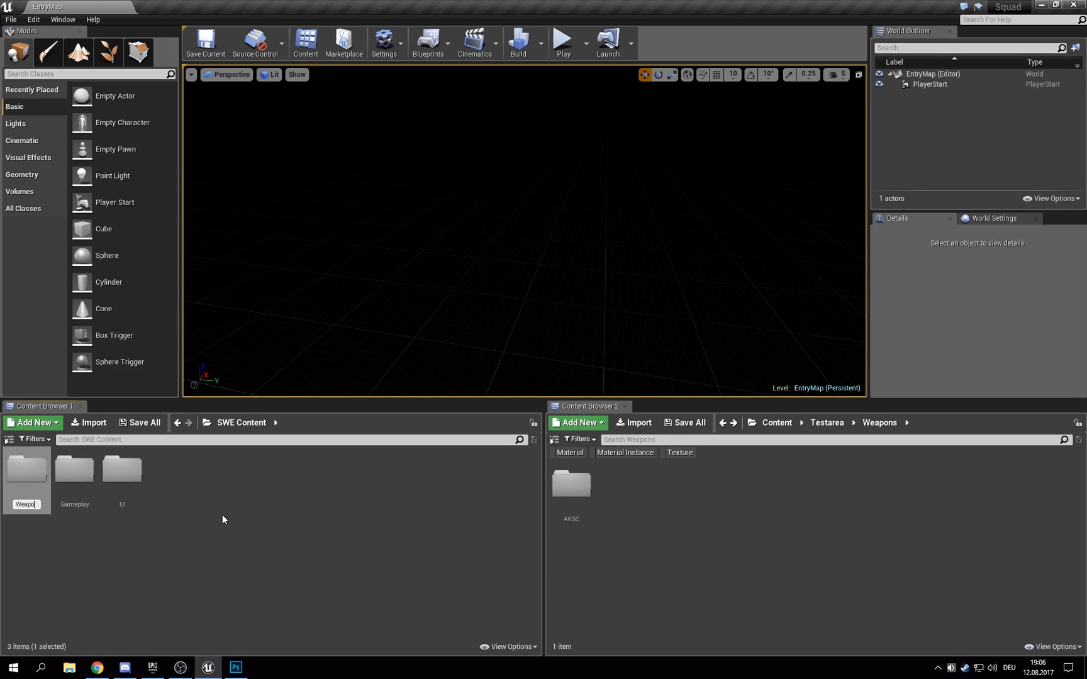
pyautogui.write('Weapons')
pyautogui.press('Return')
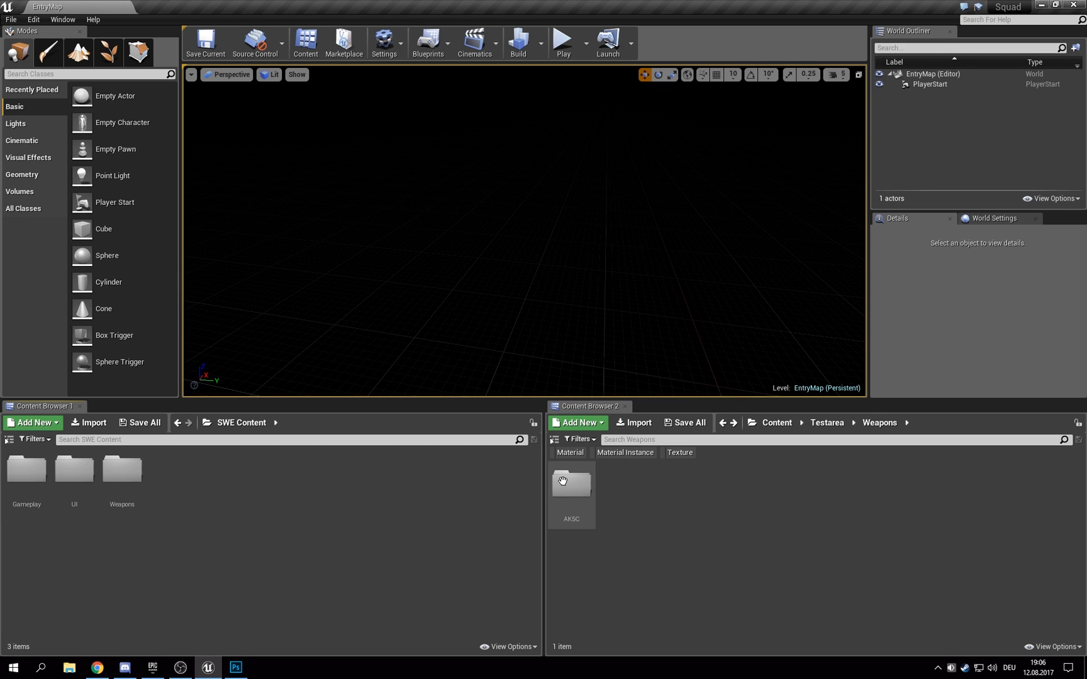
pyautogui.moveTo(571, 484); pyautogui.dragTo(125, 467)
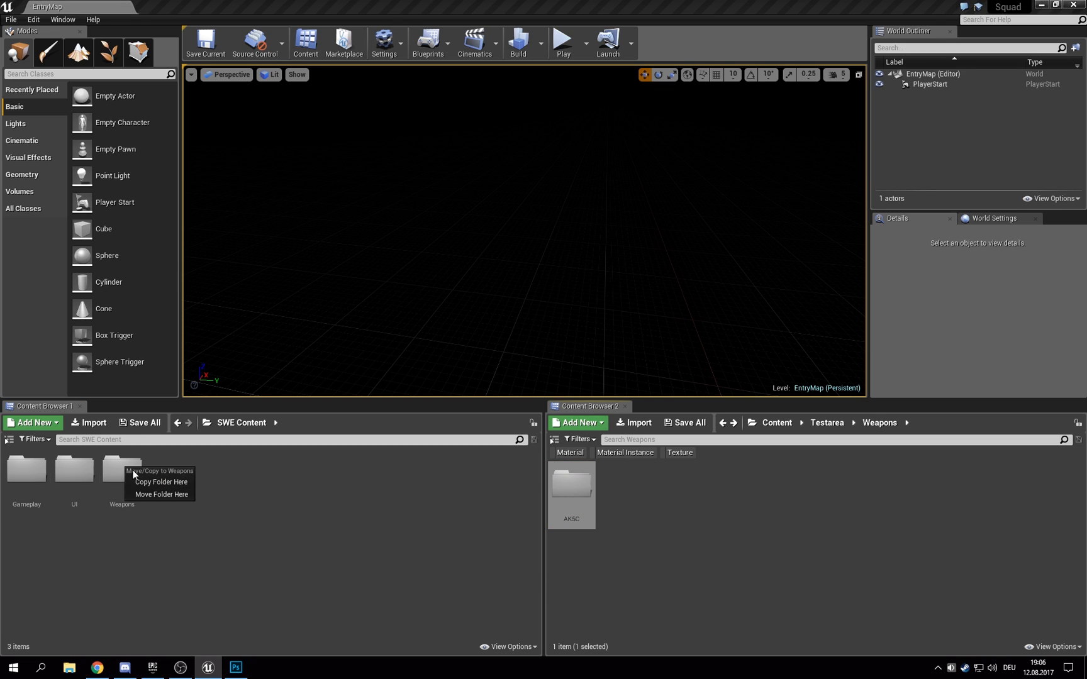
pyautogui.click(161, 482)
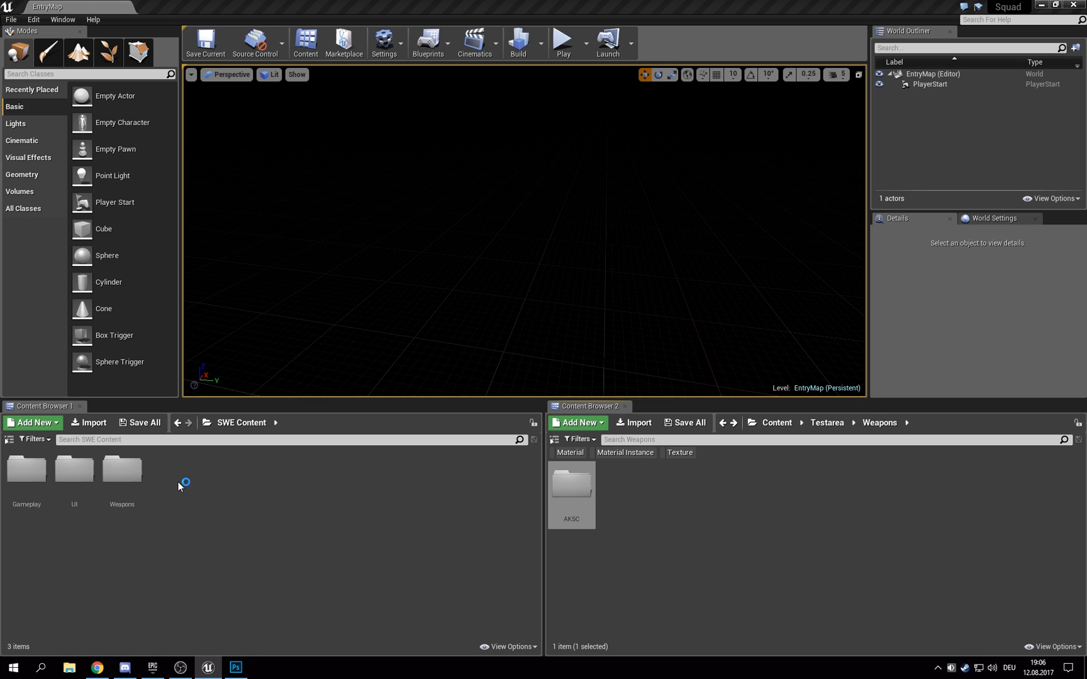
# Step: Open the copied AK5C folder inside SWE Weapons and save all of its assets
pyautogui.doubleClick(136, 482)
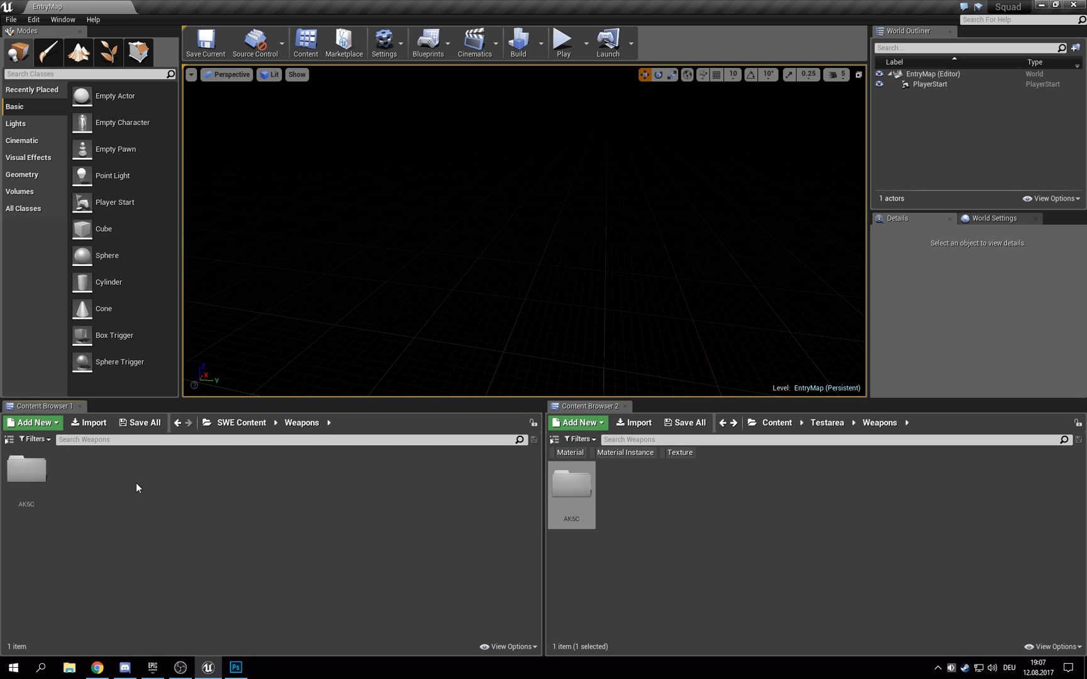
pyautogui.doubleClick(28, 481)
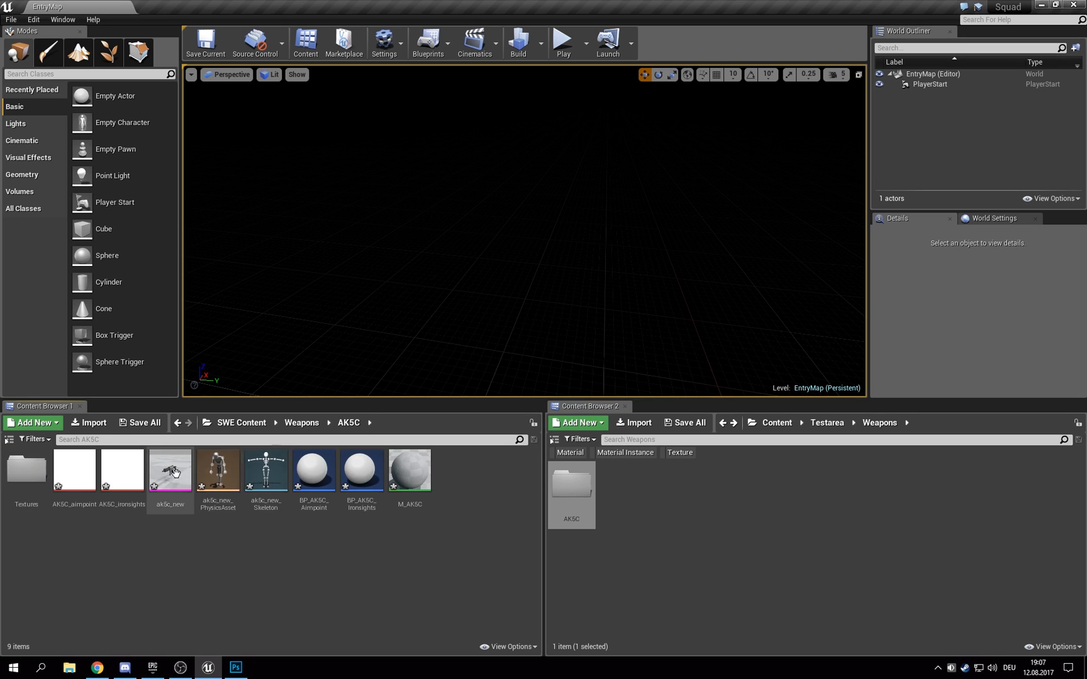
pyautogui.click(140, 422)
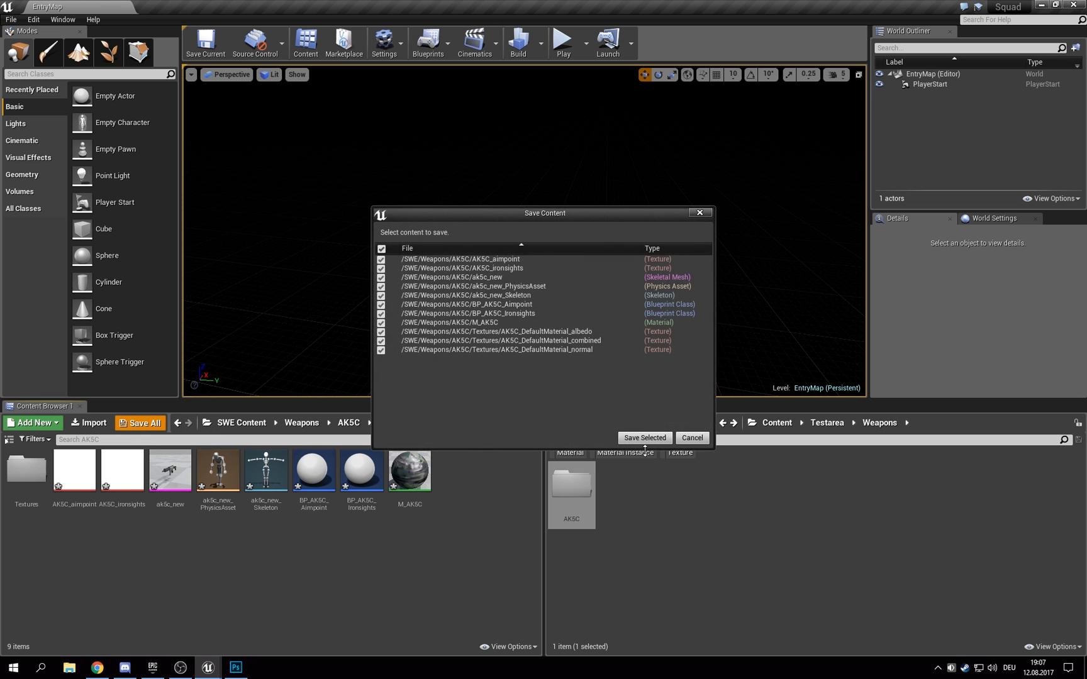
pyautogui.click(645, 439)
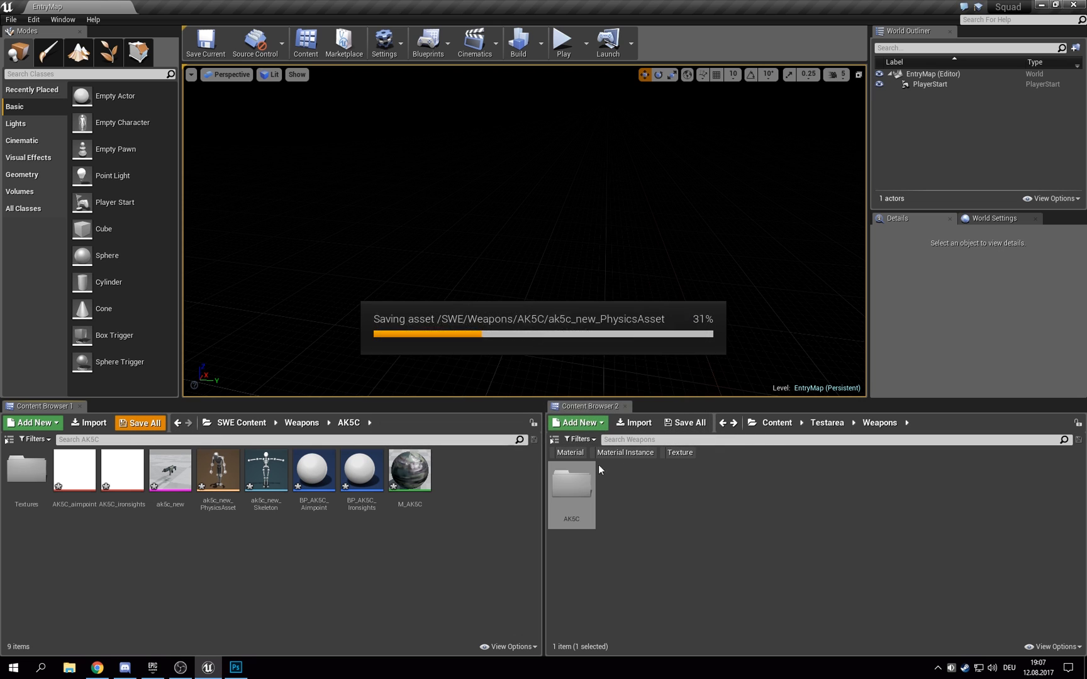
# Step: Open the copied ak5c_new skeletal mesh, widen its editor window and examine its material, skeleton and physics asset assignments
pyautogui.doubleClick(165, 469)
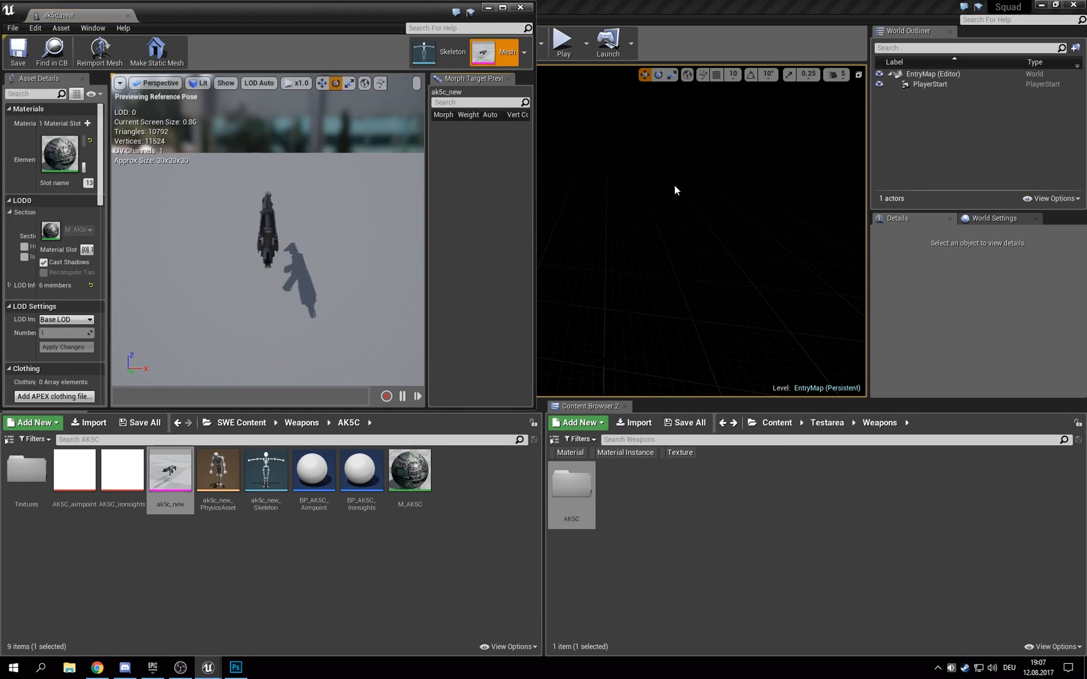
pyautogui.moveTo(534, 120); pyautogui.dragTo(944, 120)
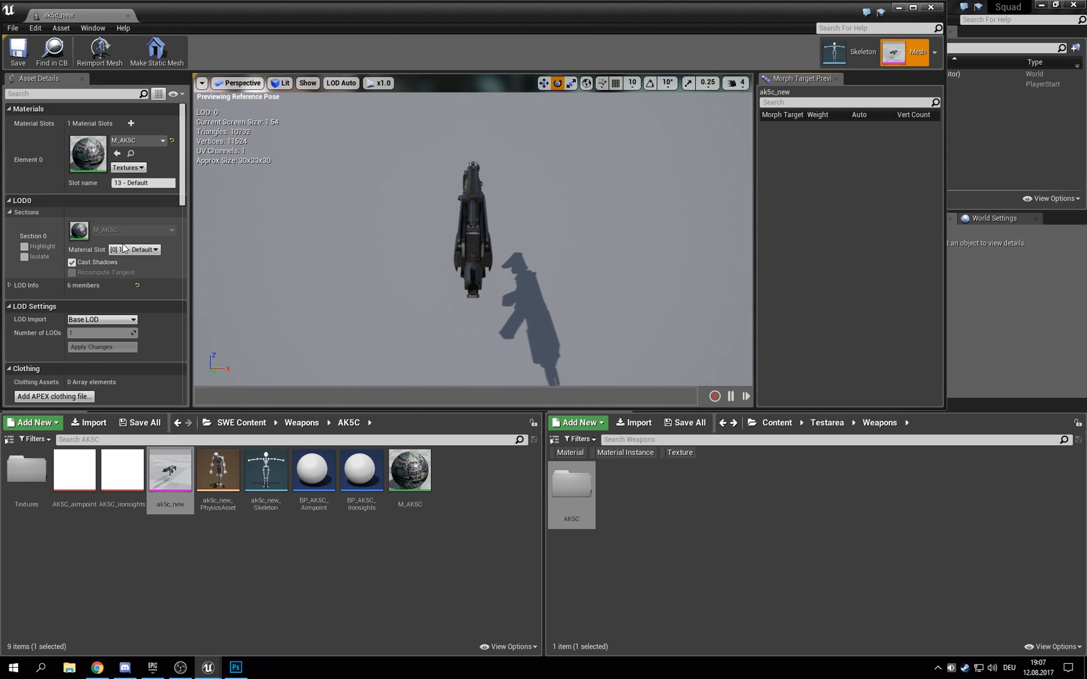
pyautogui.scroll(-8, 122, 244)
pyautogui.scroll(-1, 122, 246)
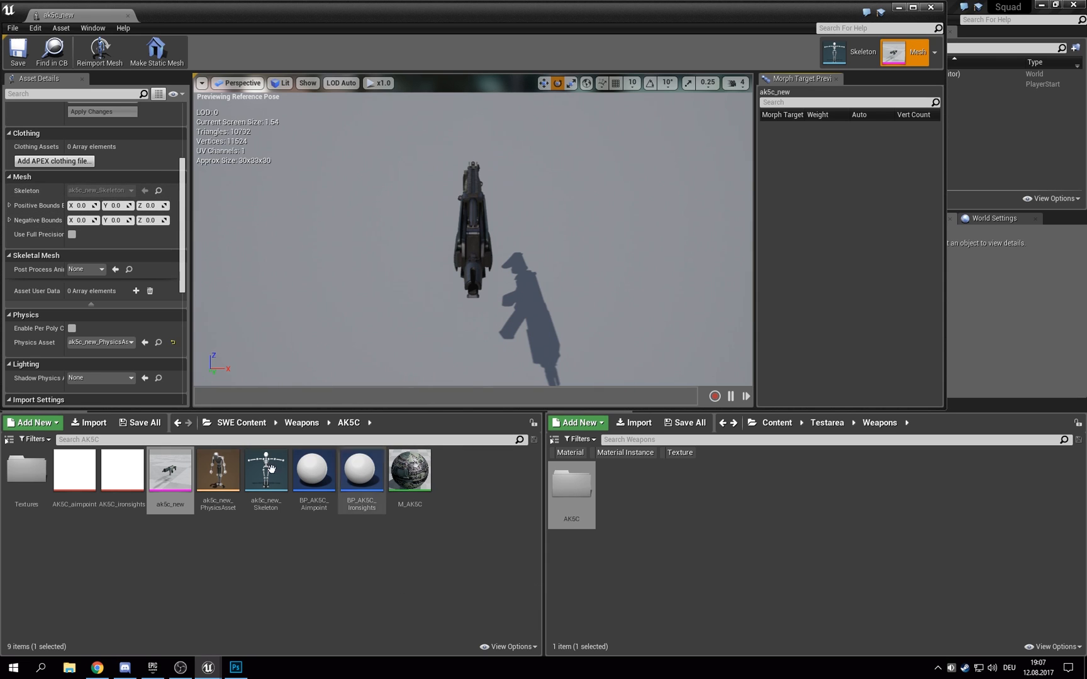
# Step: Inspect the asset details of the ak5c_new mesh, view the weapon from its side, and close the mesh editor
pyautogui.moveTo(322, 500)
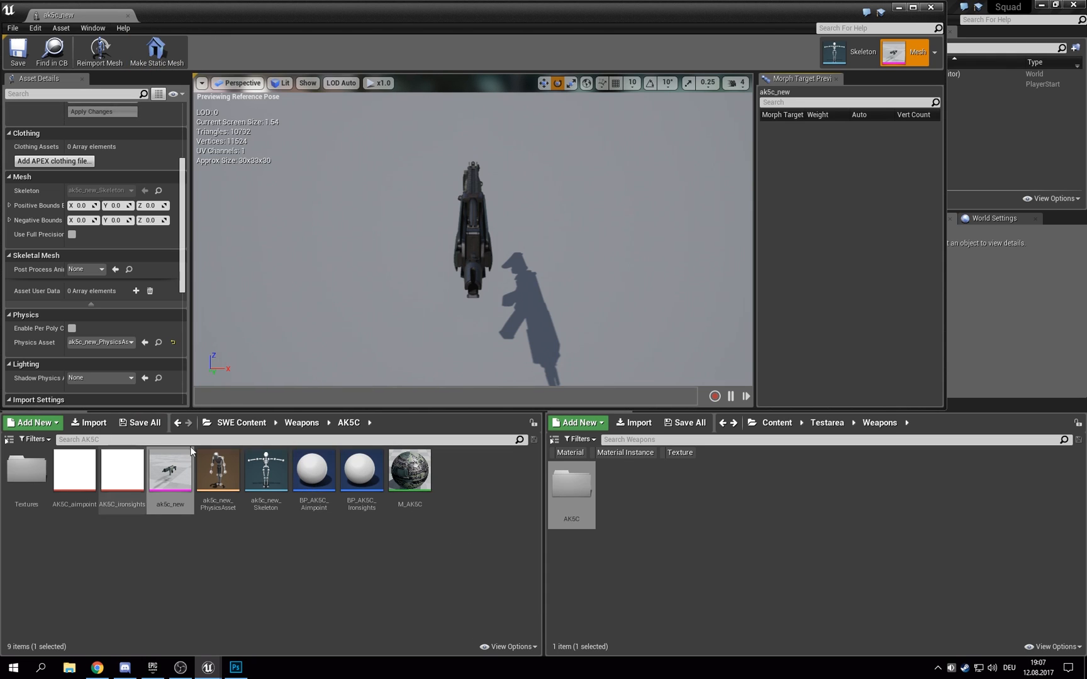
pyautogui.moveTo(427, 490)
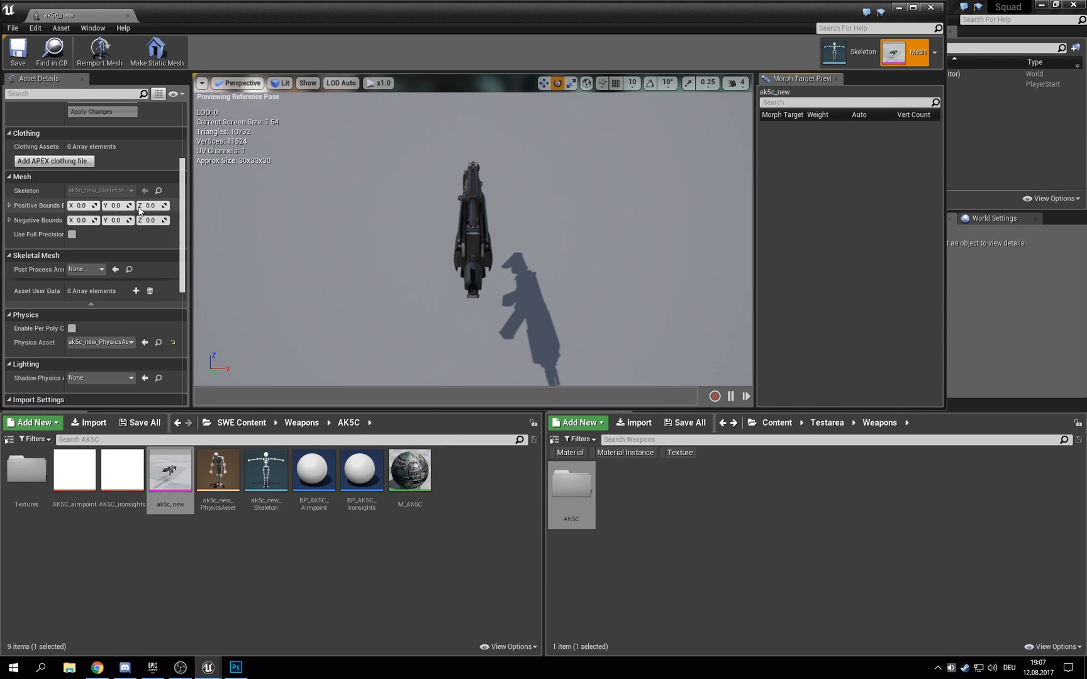
pyautogui.scroll(-5, 119, 241)
pyautogui.scroll(4, 119, 241)
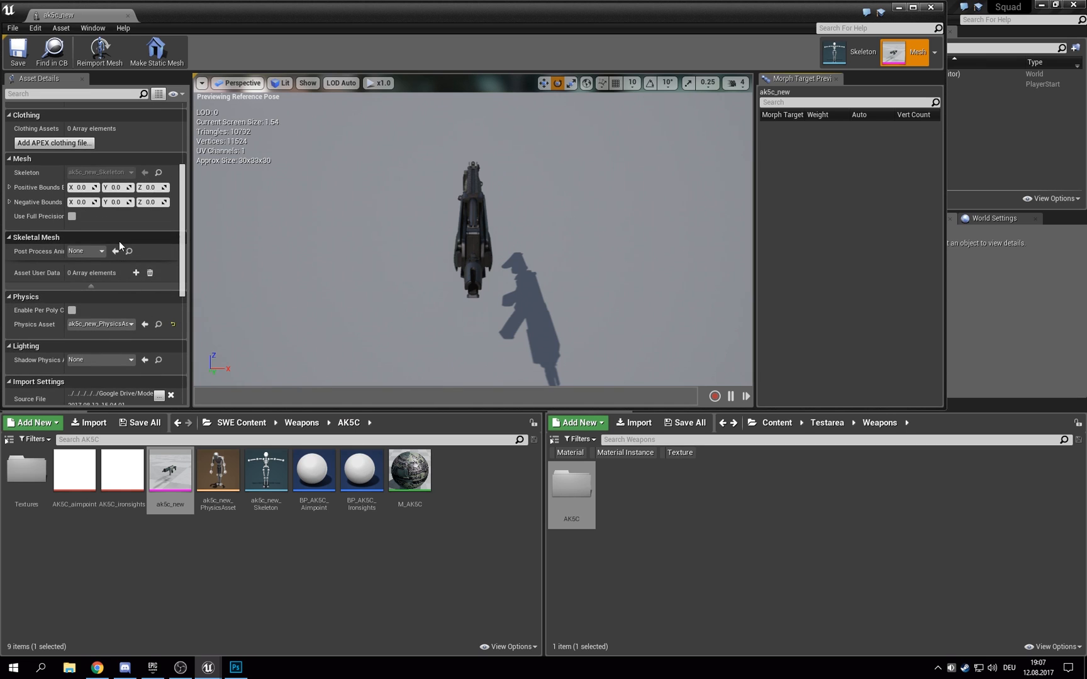
pyautogui.scroll(5, 117, 242)
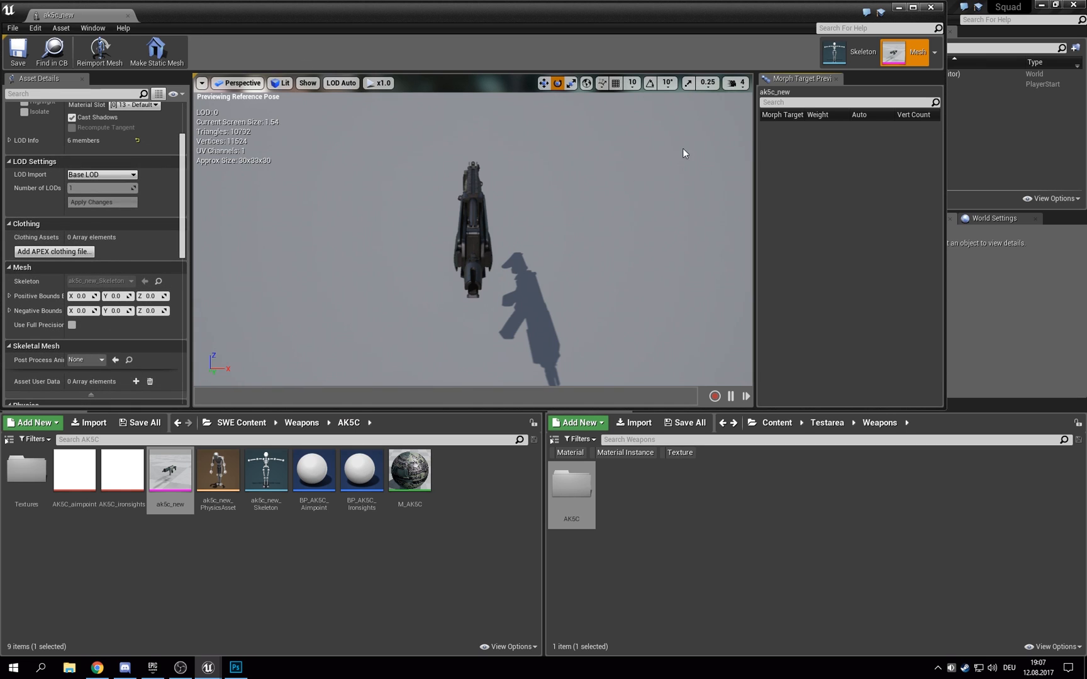
pyautogui.click(736, 84)
pyautogui.moveTo(714, 115); pyautogui.dragTo(762, 108, button='right')
pyautogui.click(128, 14)
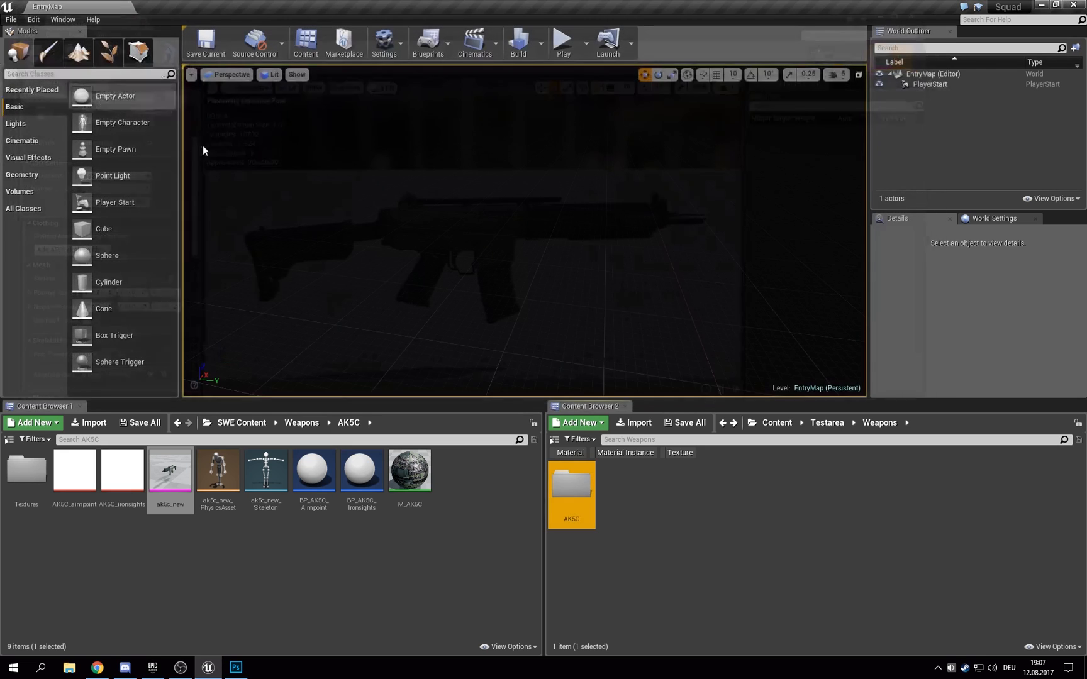
# Step: Browse to the SWE Content Weapons folder in one content browser and to Testarea's Soldiertextures folder in the other
pyautogui.click(259, 538)
pyautogui.click(305, 424)
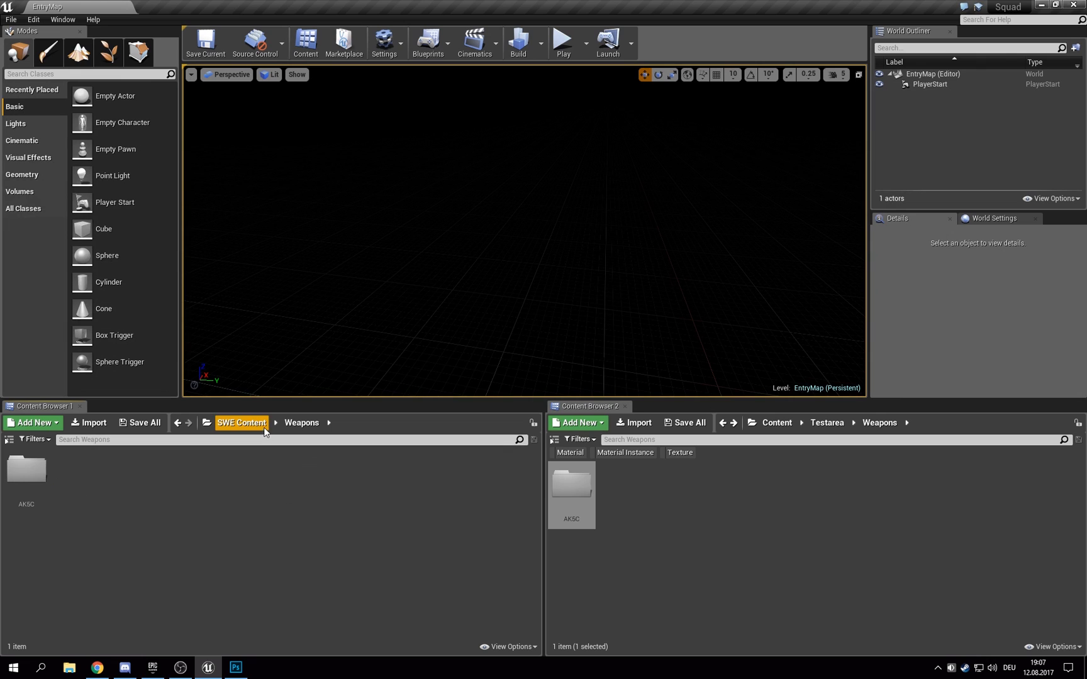
pyautogui.click(828, 424)
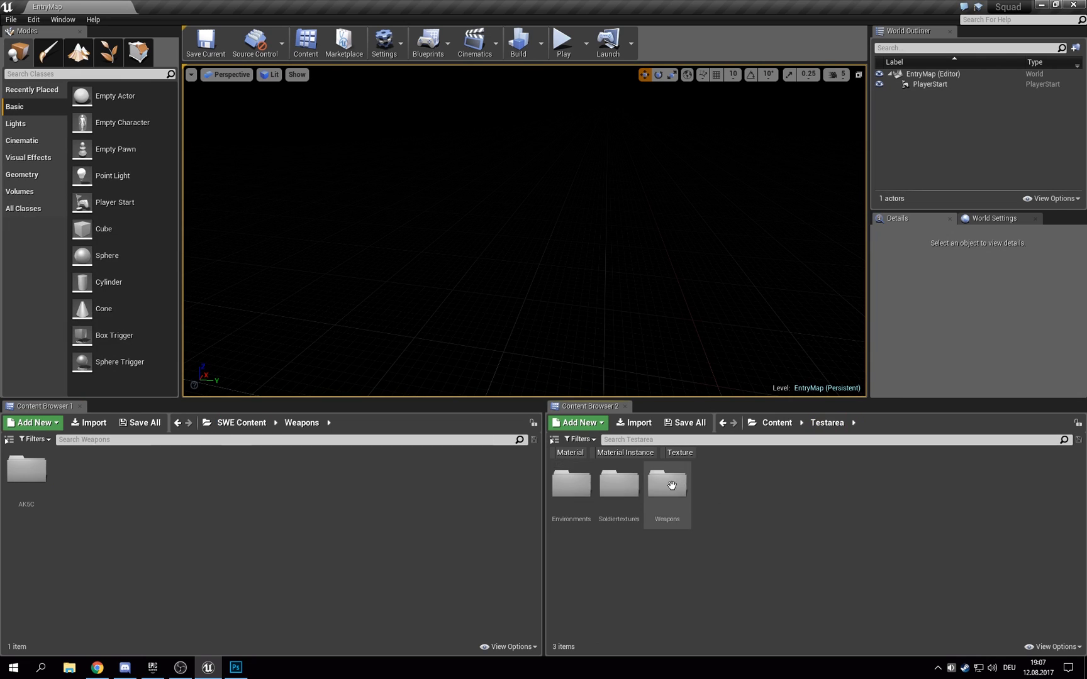
pyautogui.click(774, 427)
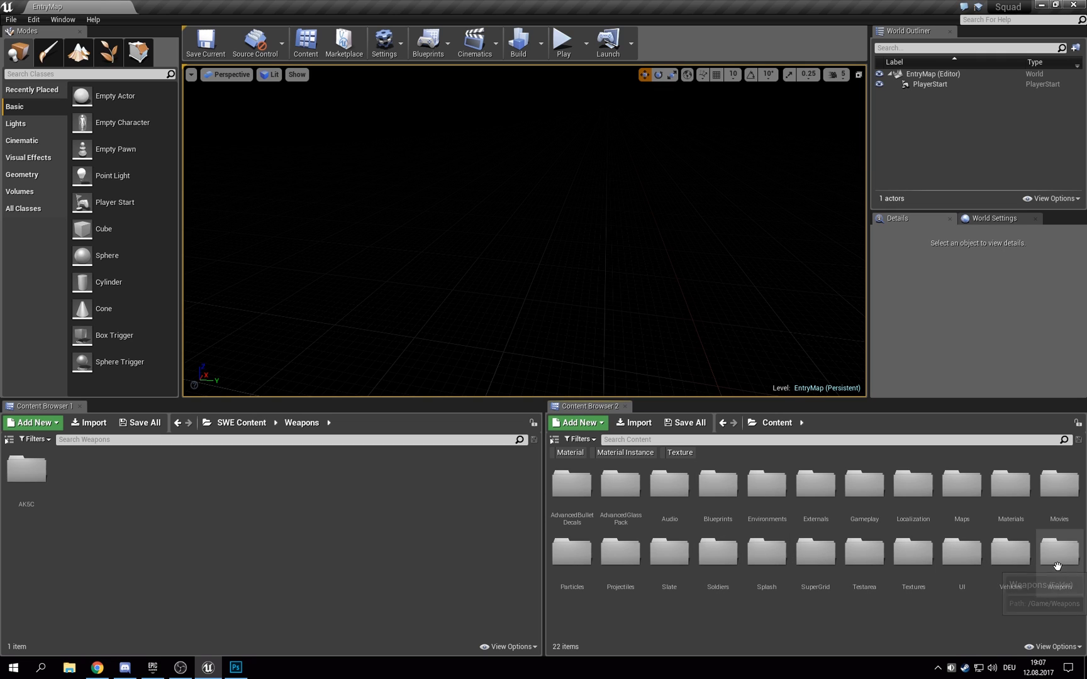
pyautogui.doubleClick(868, 561)
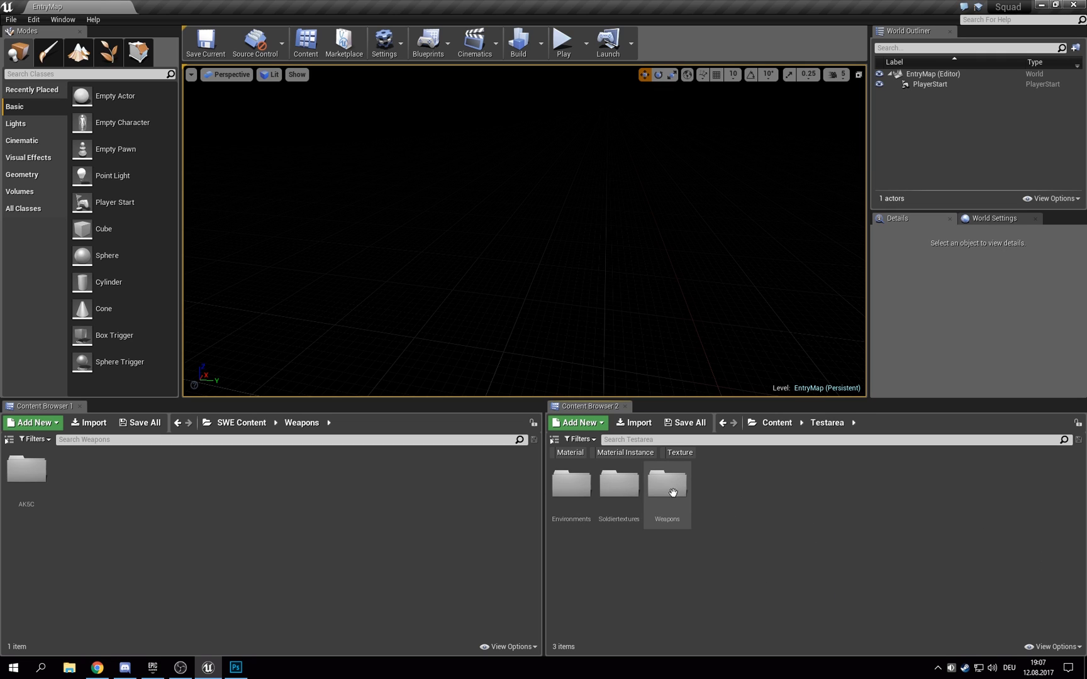
pyautogui.doubleClick(617, 488)
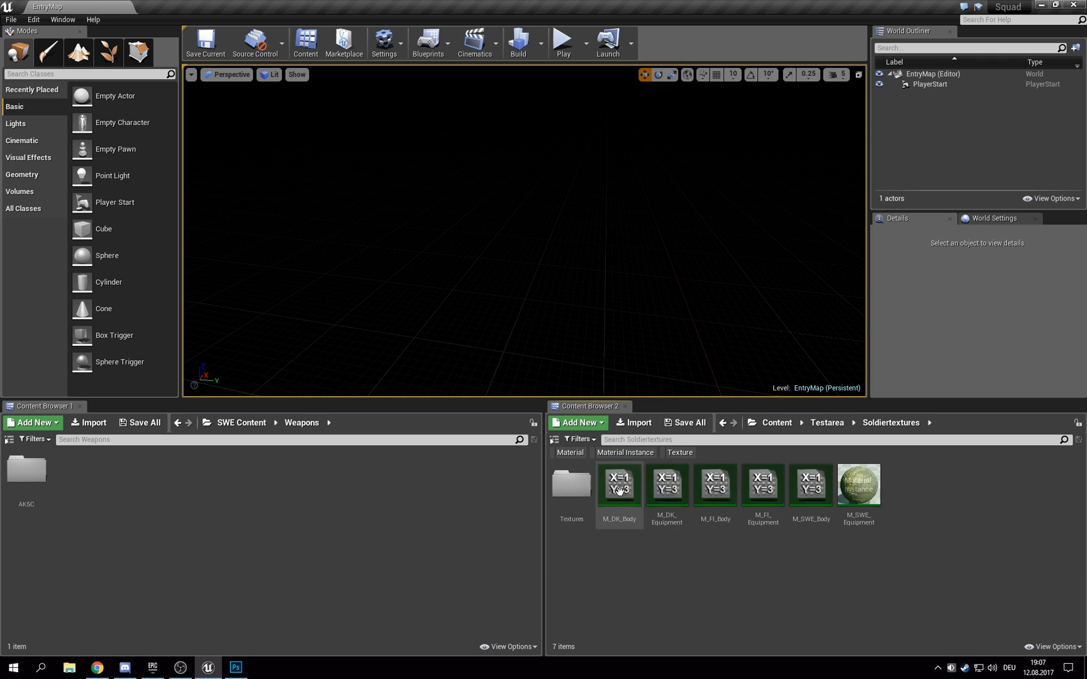
# Step: Create a folder named Sodliers in the root of SWE Content
pyautogui.click(241, 422)
pyautogui.rightClick(252, 514)
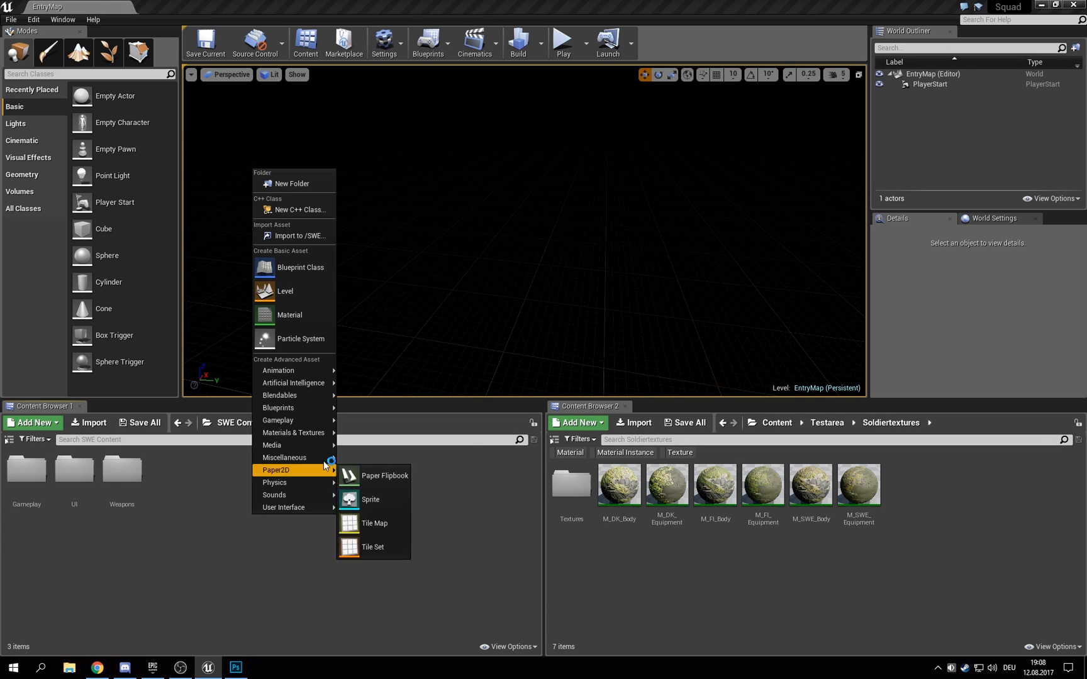
pyautogui.click(299, 186)
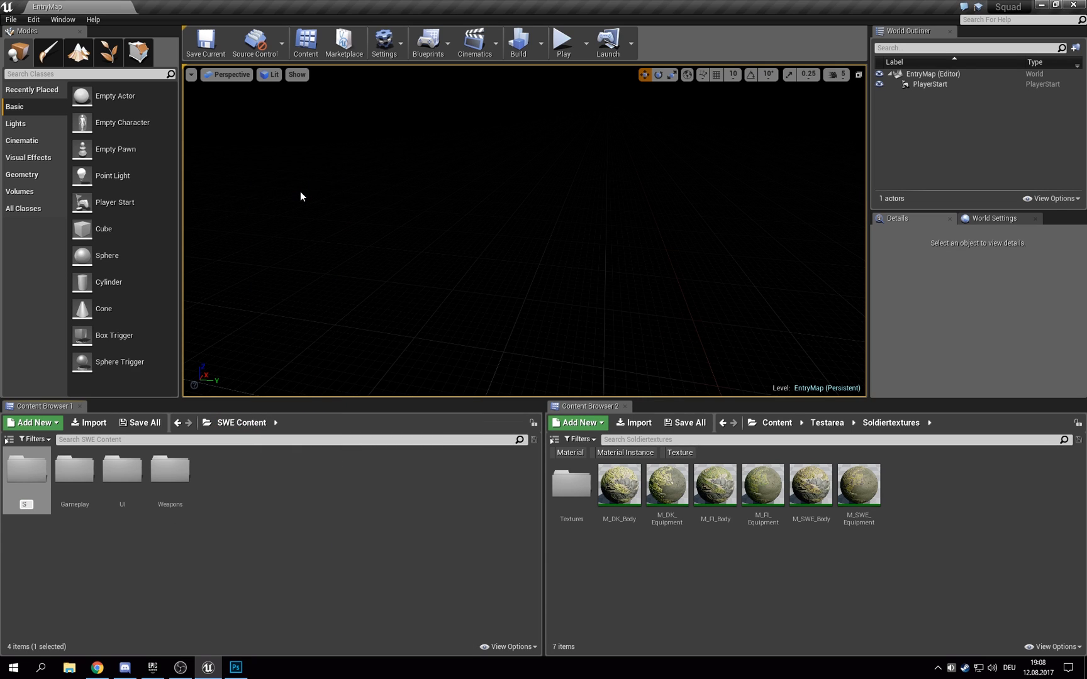
pyautogui.write('Sodliers')
pyautogui.press('Return')
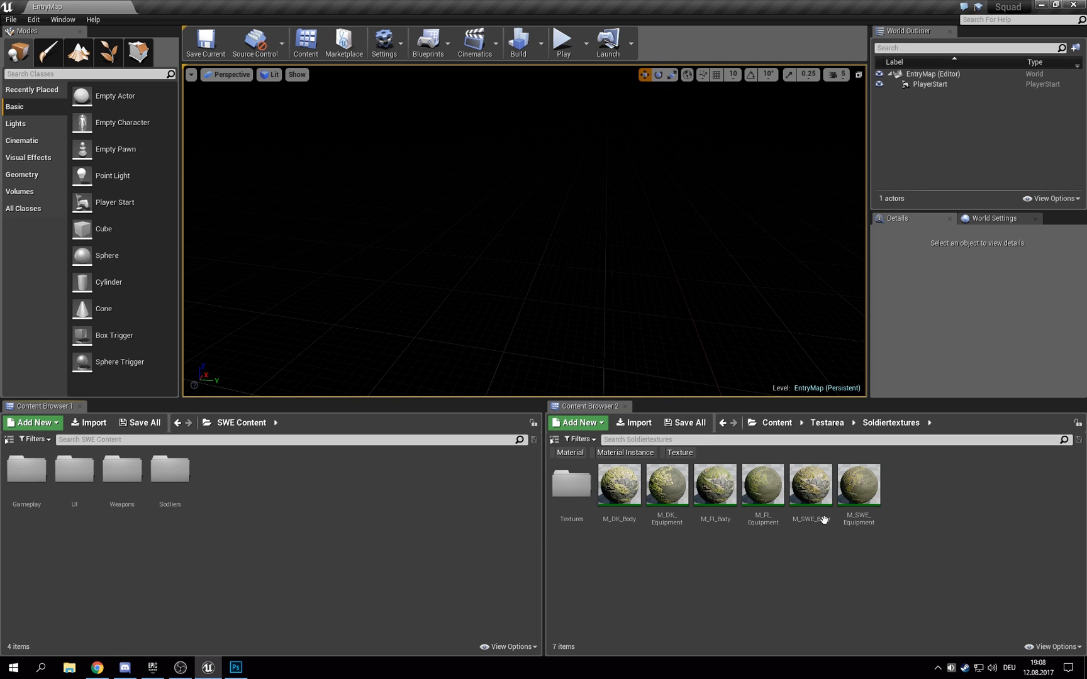
# Step: Correct the misspelled Sodliers folder's name to Soldiers
pyautogui.click(753, 424)
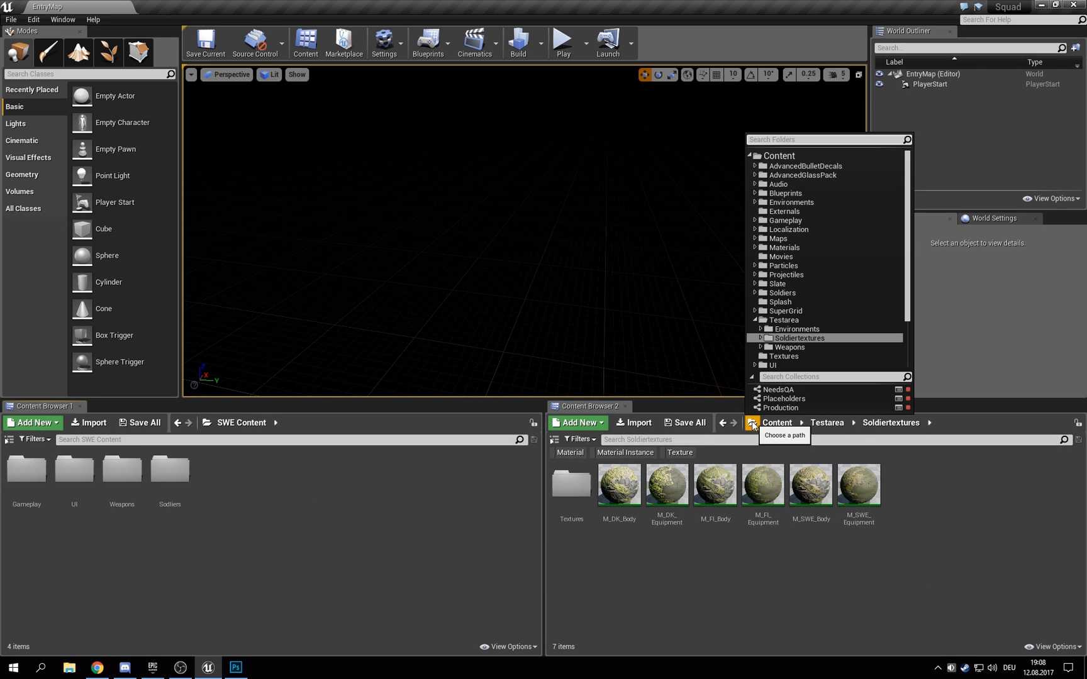
pyautogui.scroll(-3, 786, 324)
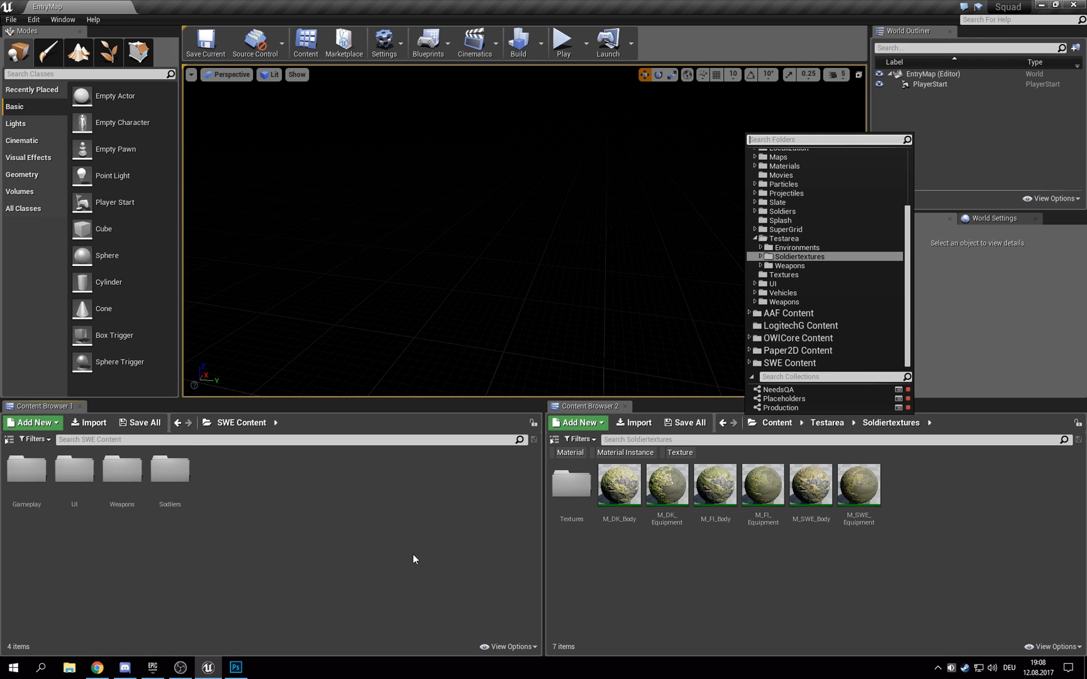
pyautogui.click(381, 550)
pyautogui.click(174, 503)
pyautogui.click(174, 504)
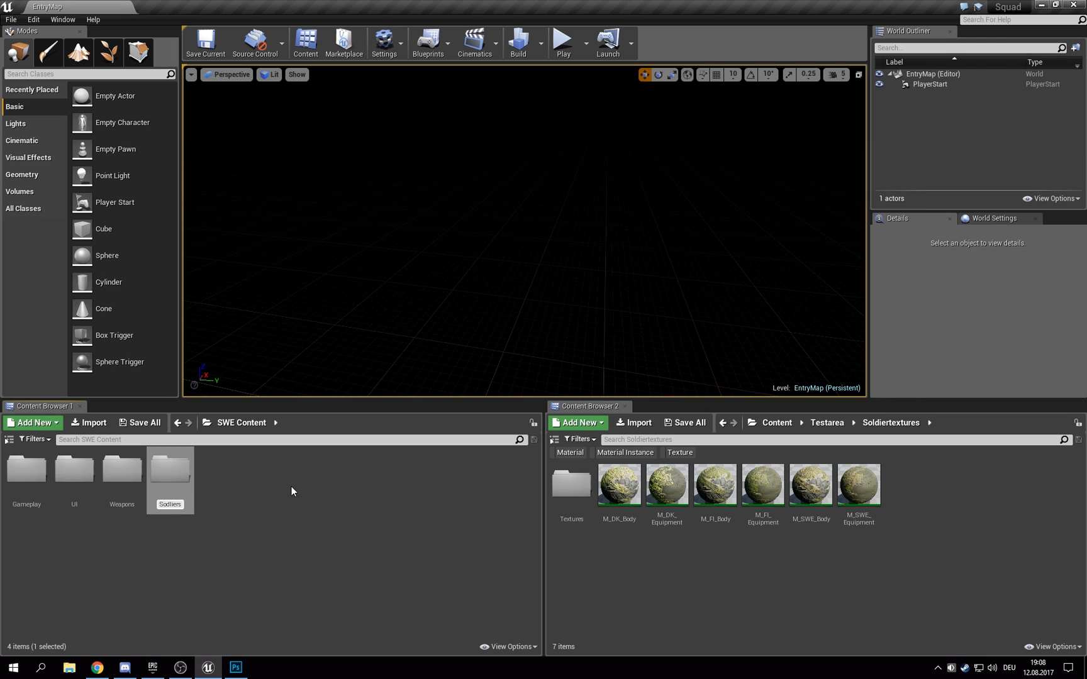
pyautogui.write('Soldiers')
pyautogui.press('Return')
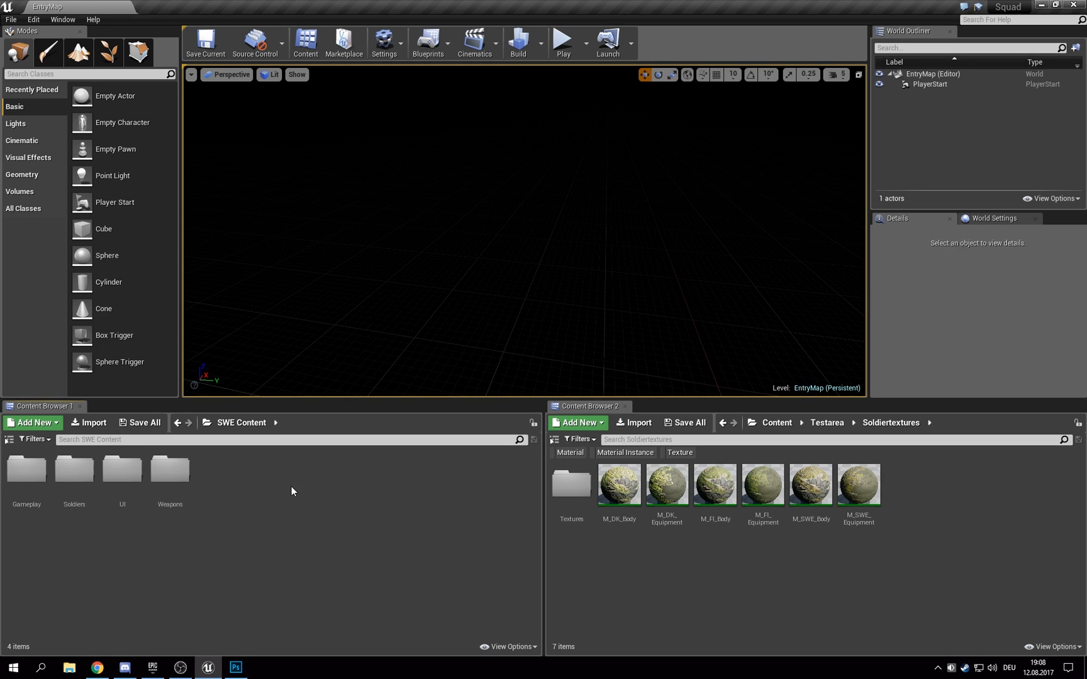
# Step: Open SWE Content's Soldiers folder in one content browser and the base game's Soldiers/USA folder in the other
pyautogui.doubleClick(75, 471)
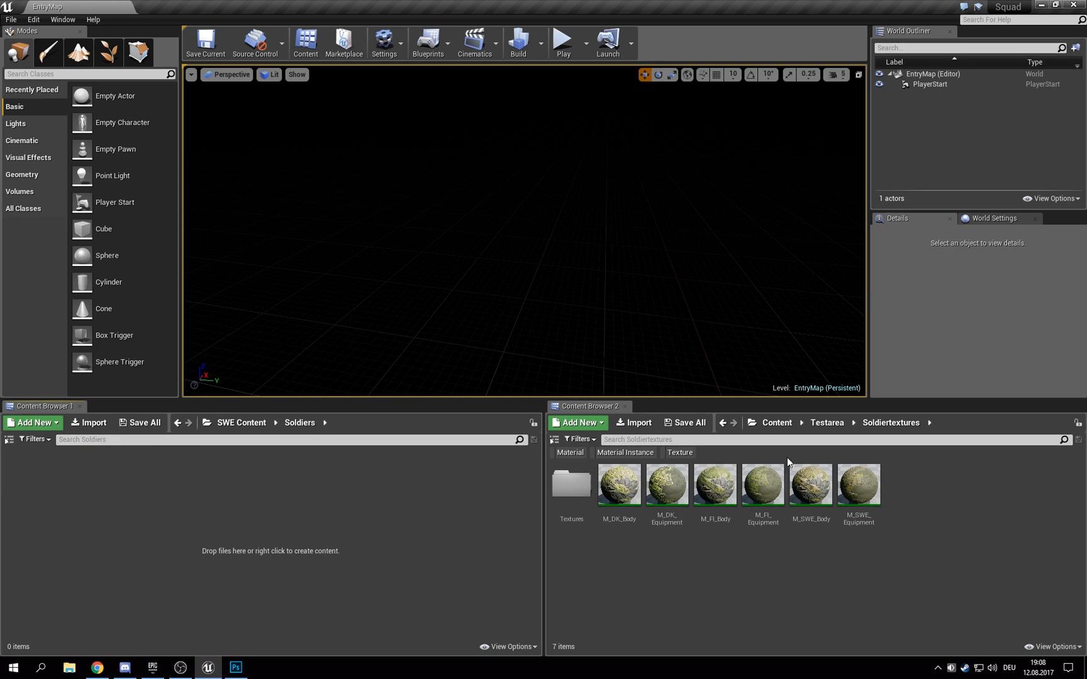
pyautogui.click(774, 423)
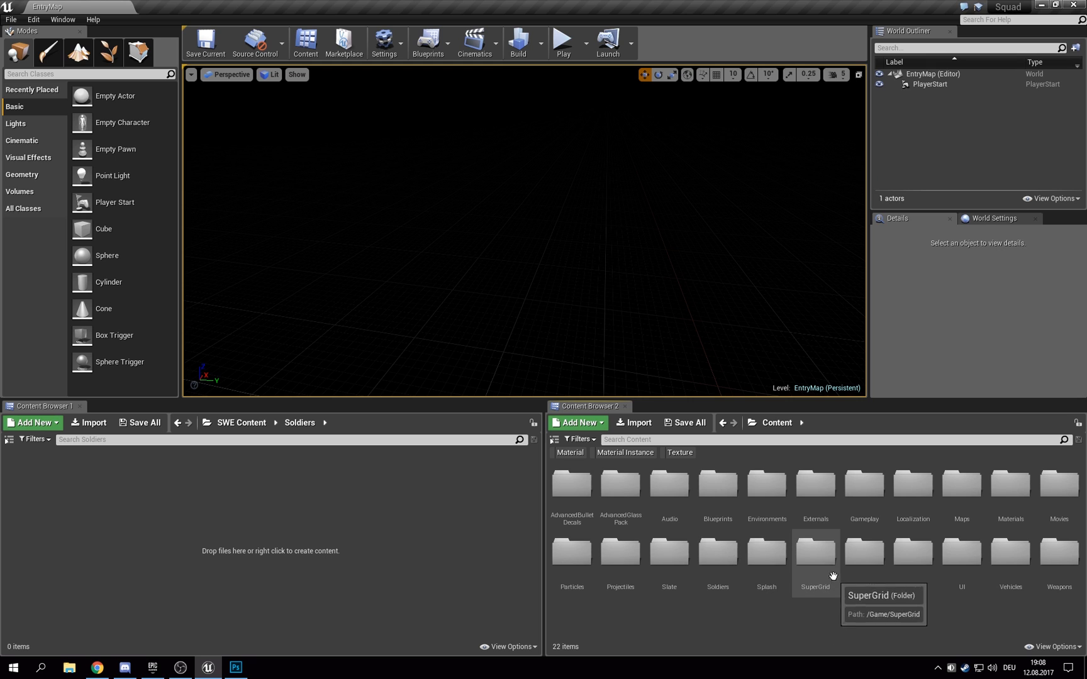
pyautogui.doubleClick(722, 555)
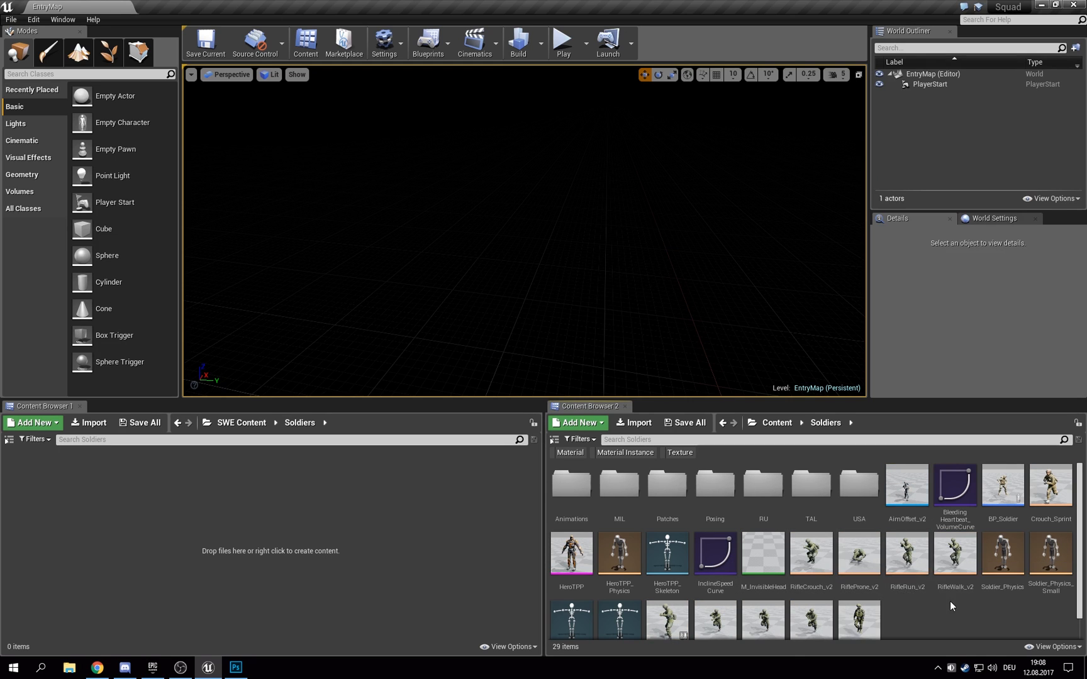
pyautogui.doubleClick(839, 497)
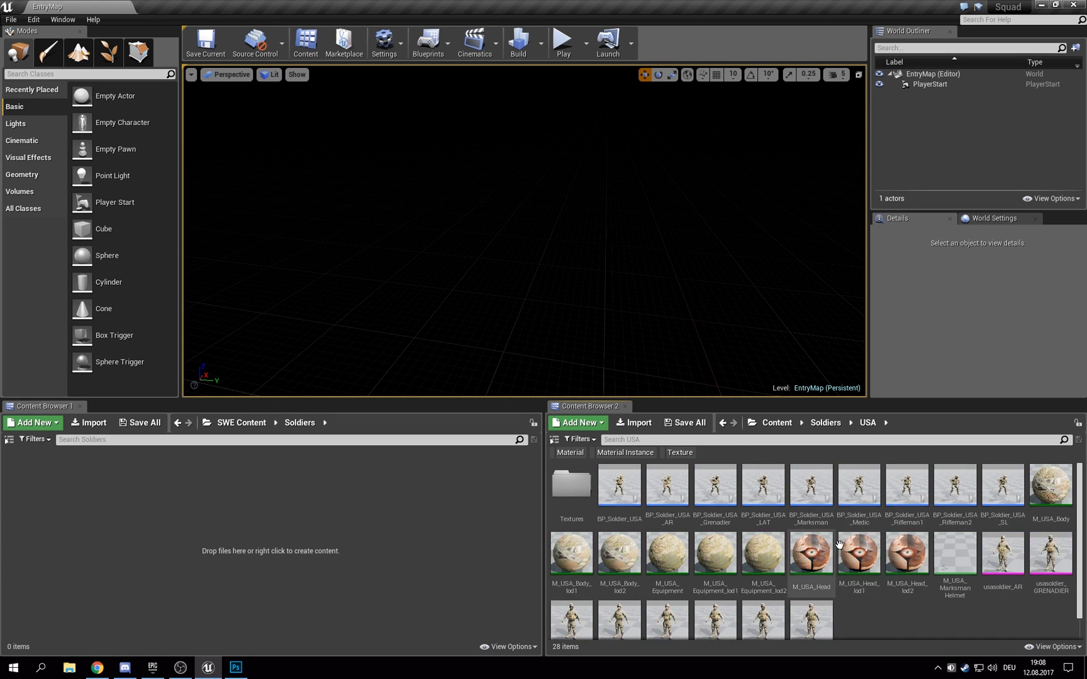
pyautogui.click(617, 492)
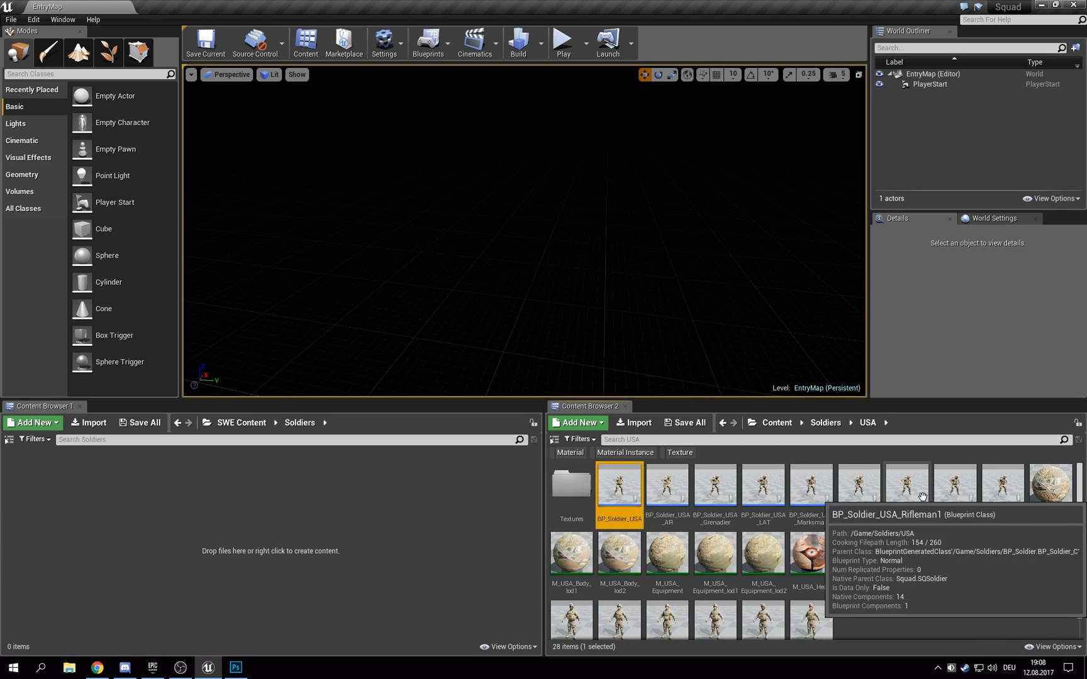
# Step: Create a folder named SWE inside SWE Content's Soldiers folder
pyautogui.click(242, 422)
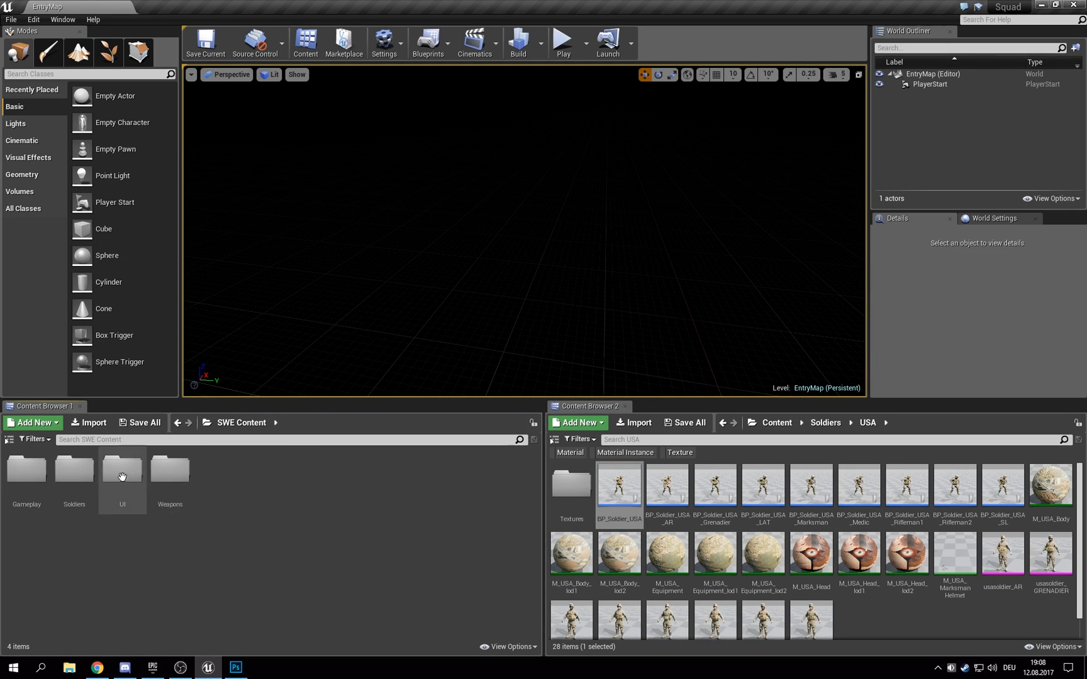
pyautogui.doubleClick(81, 481)
pyautogui.hotkey('ctrl', 'shift', 'n')
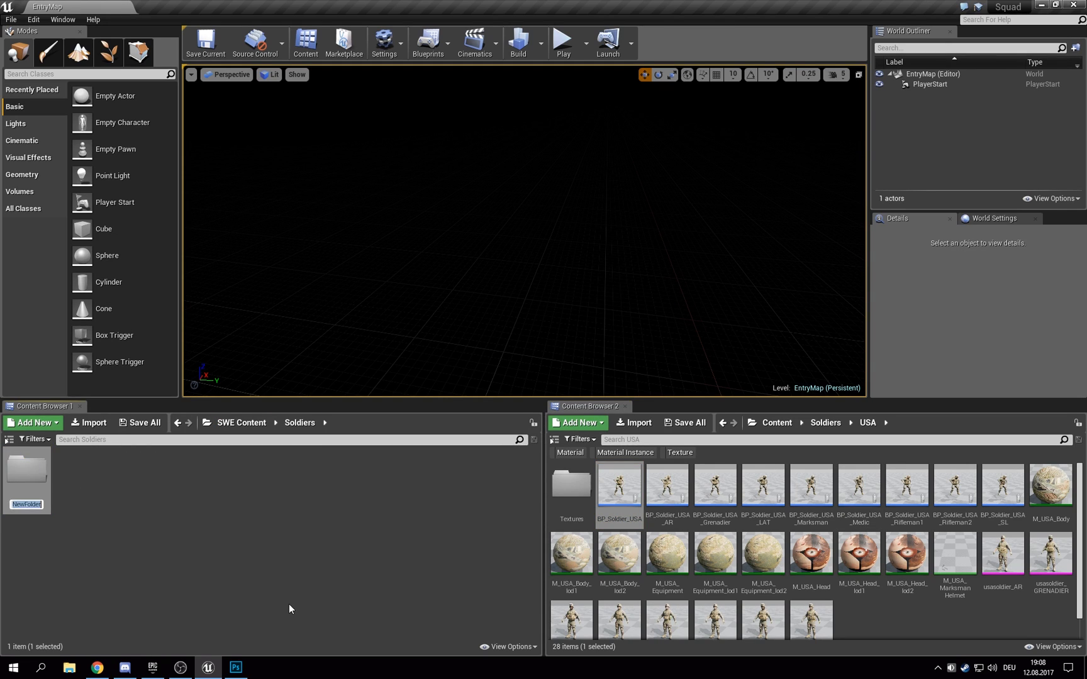
pyautogui.click(288, 604)
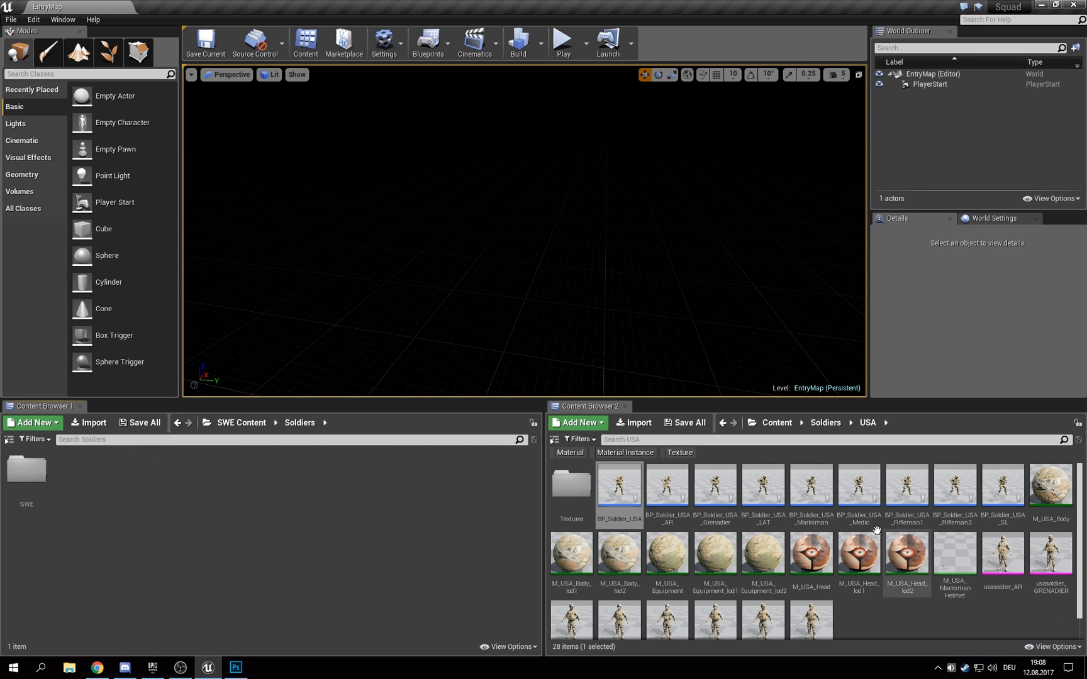
# Step: Copy the BP_Soldier_USA_Rifleman1 and BP_Soldier_USA_SL blueprints into the SWE folder
pyautogui.moveTo(907, 489); pyautogui.dragTo(27, 470)
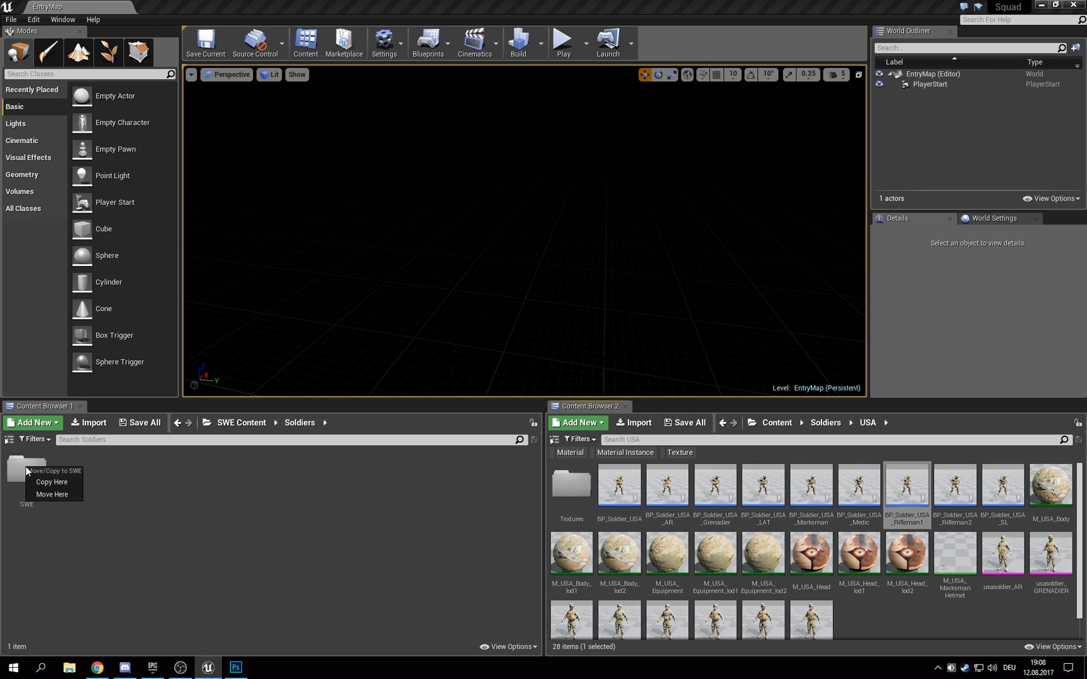
pyautogui.click(65, 483)
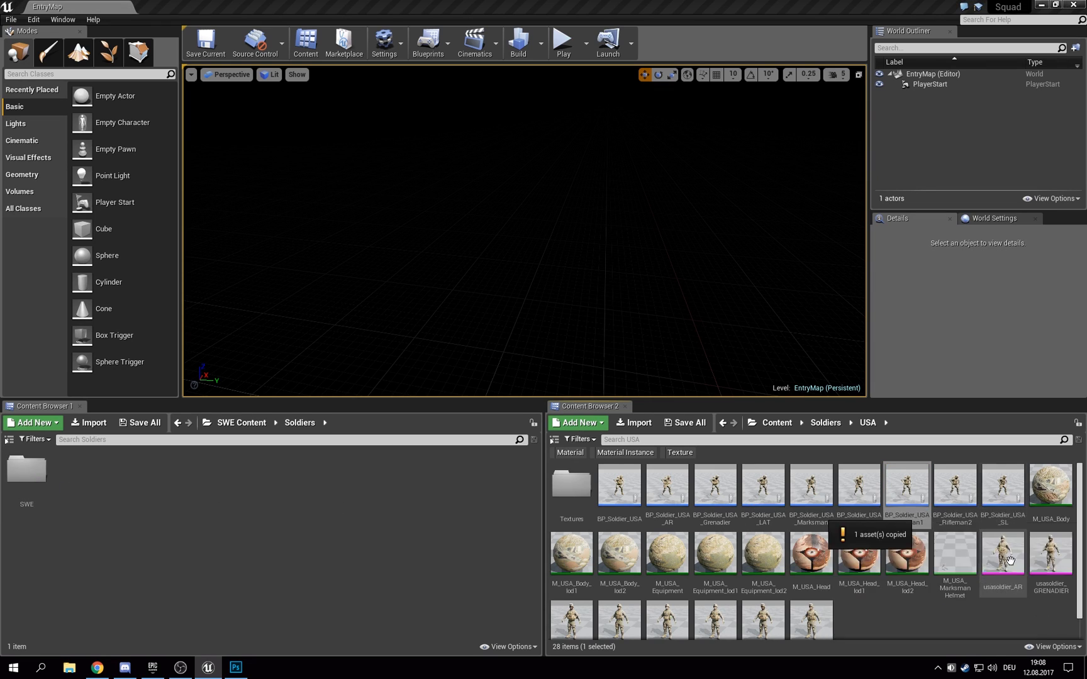
pyautogui.moveTo(992, 492); pyautogui.dragTo(25, 473)
pyautogui.click(56, 485)
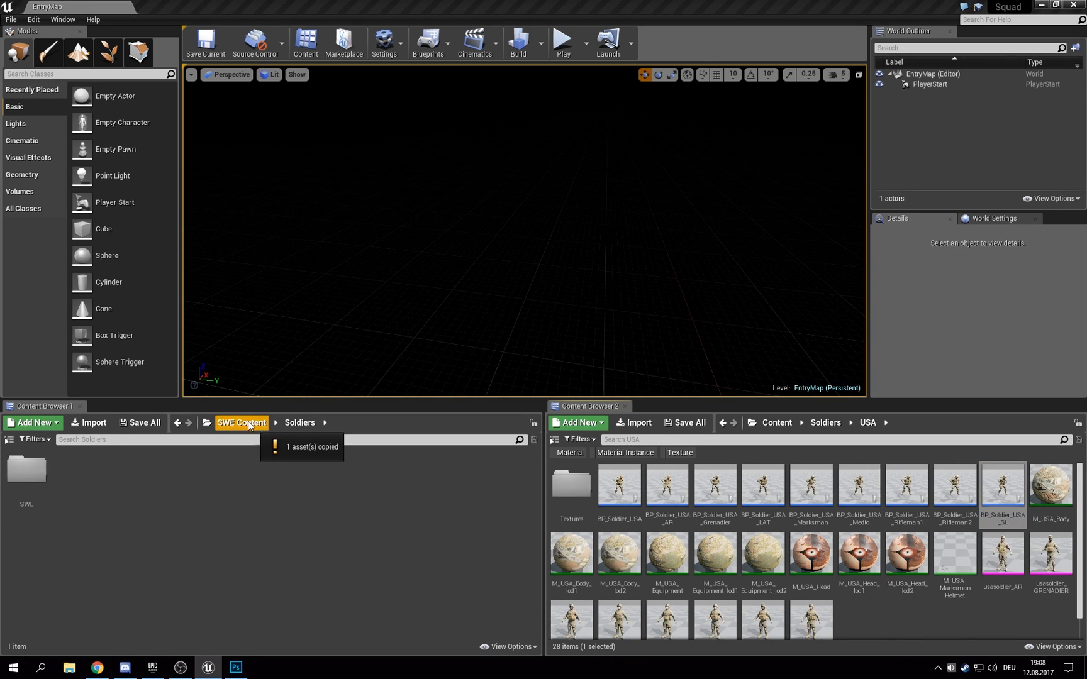
# Step: Go to SWE Content's Gameplay/Teams/Roles folder, check the SWE_Recruit role's soldier class, and close that role
pyautogui.click(235, 423)
pyautogui.doubleClick(16, 478)
pyautogui.doubleClick(26, 473)
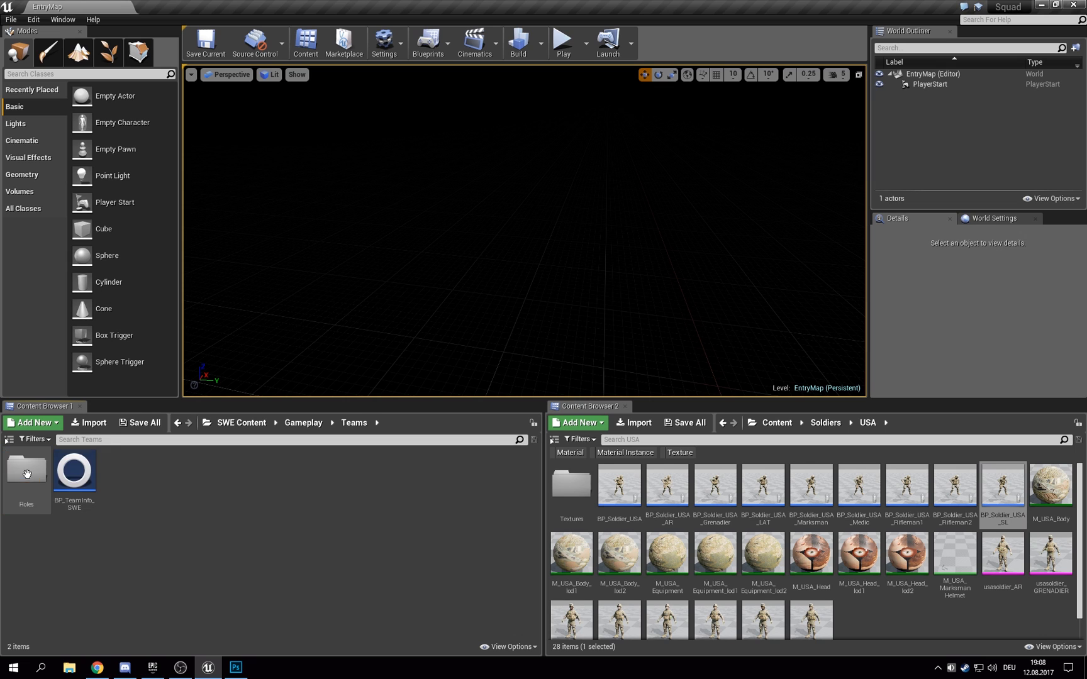
pyautogui.doubleClick(28, 475)
pyautogui.doubleClick(41, 508)
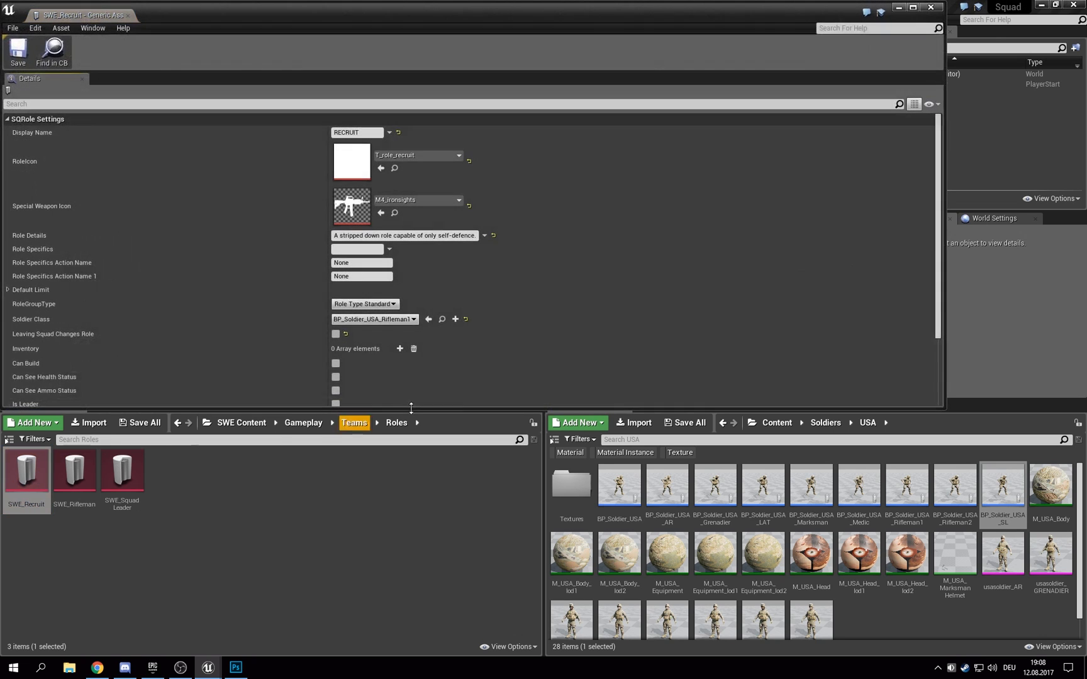
pyautogui.click(930, 8)
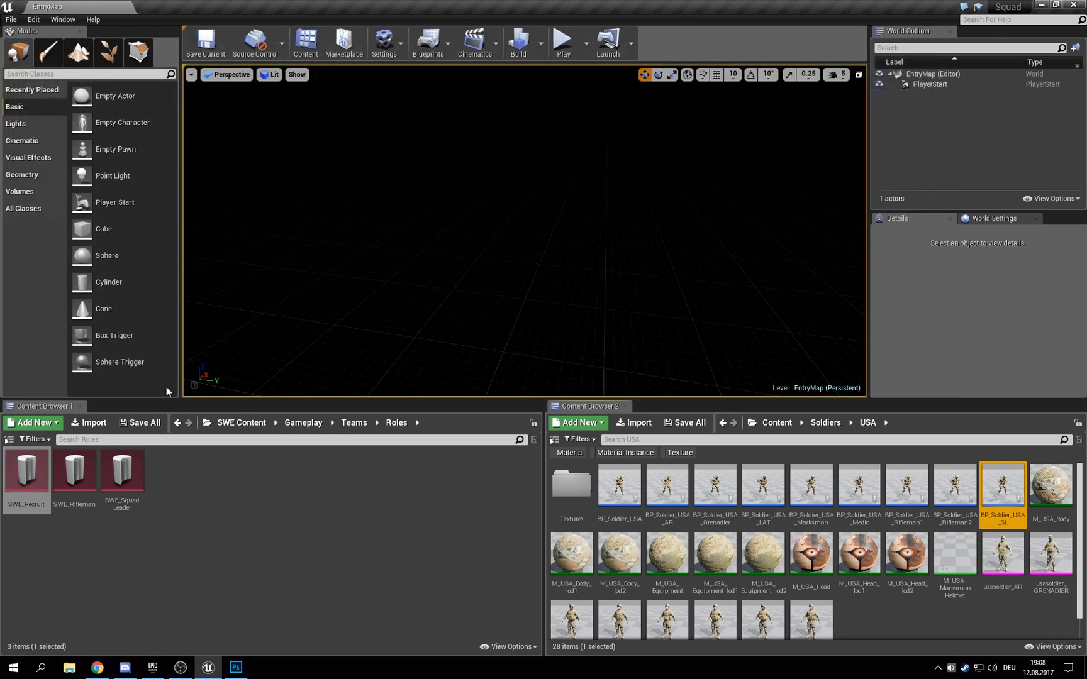
# Step: Open the SWE_Rifleman role and search its Soldier Class options for Rifleman, leaving the class as is
pyautogui.doubleClick(74, 472)
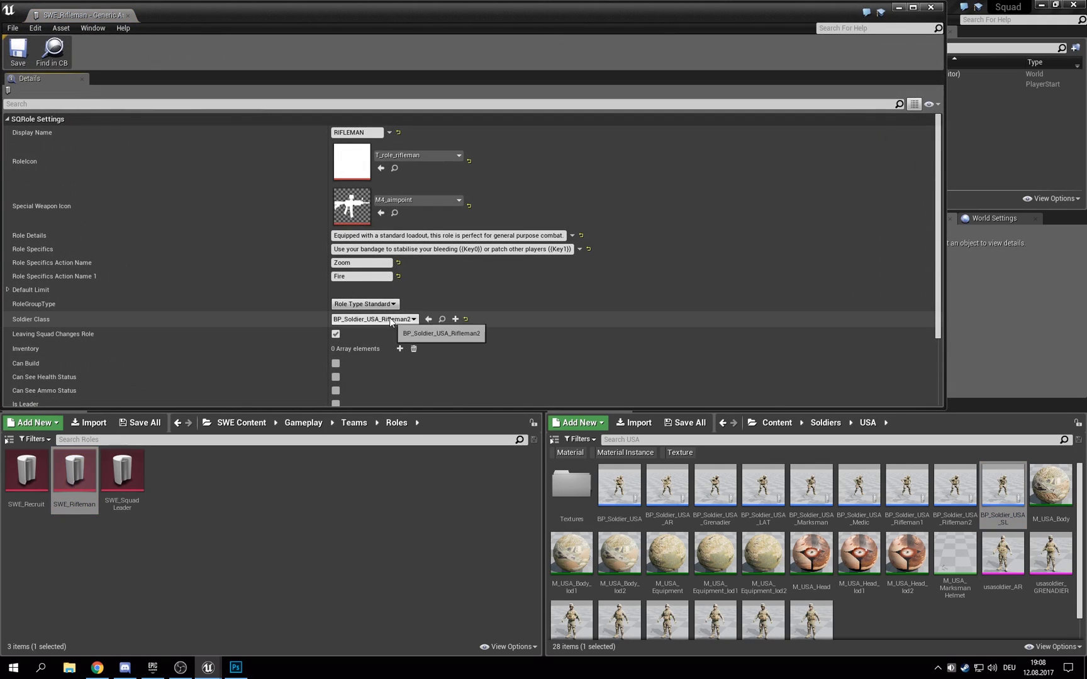
pyautogui.click(408, 319)
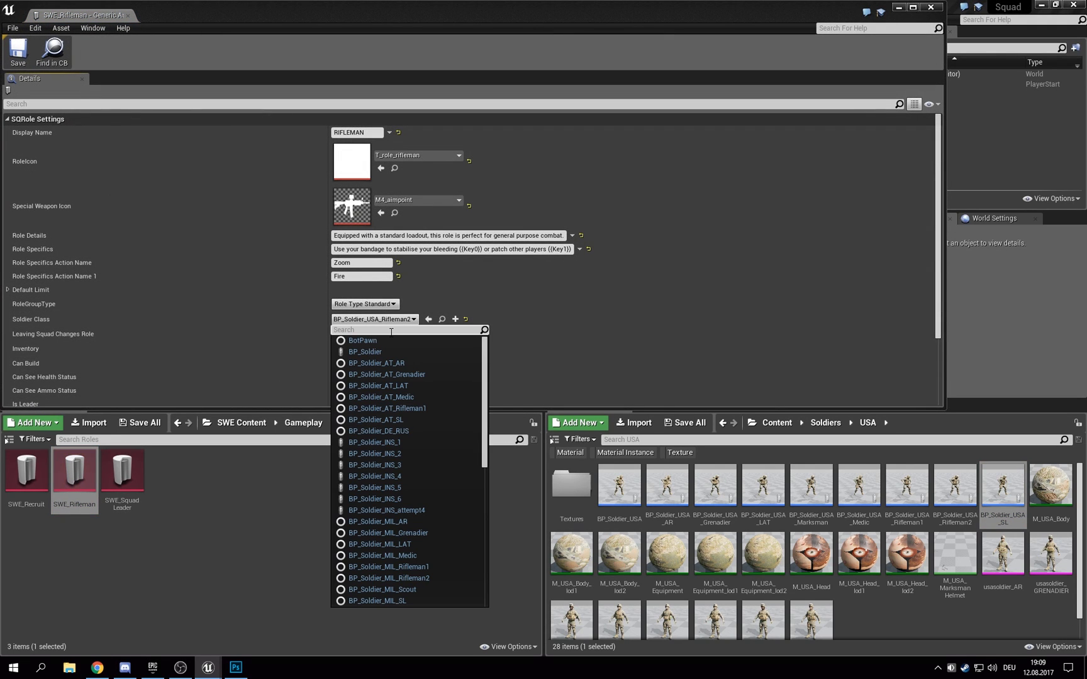
pyautogui.write('Rifleman')
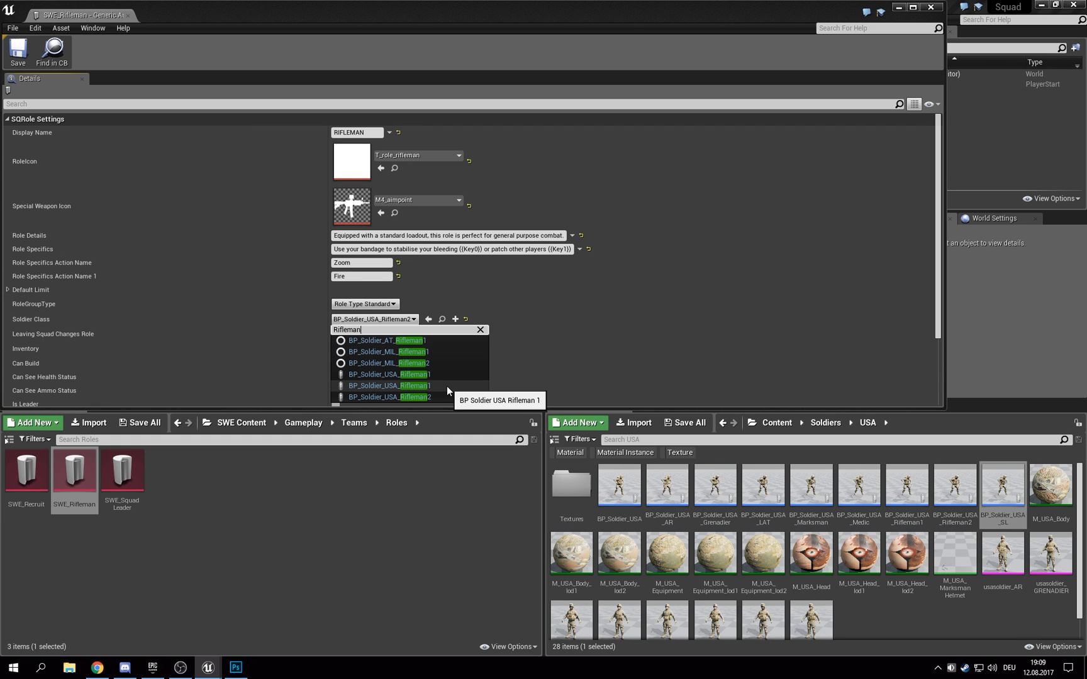
pyautogui.click(431, 539)
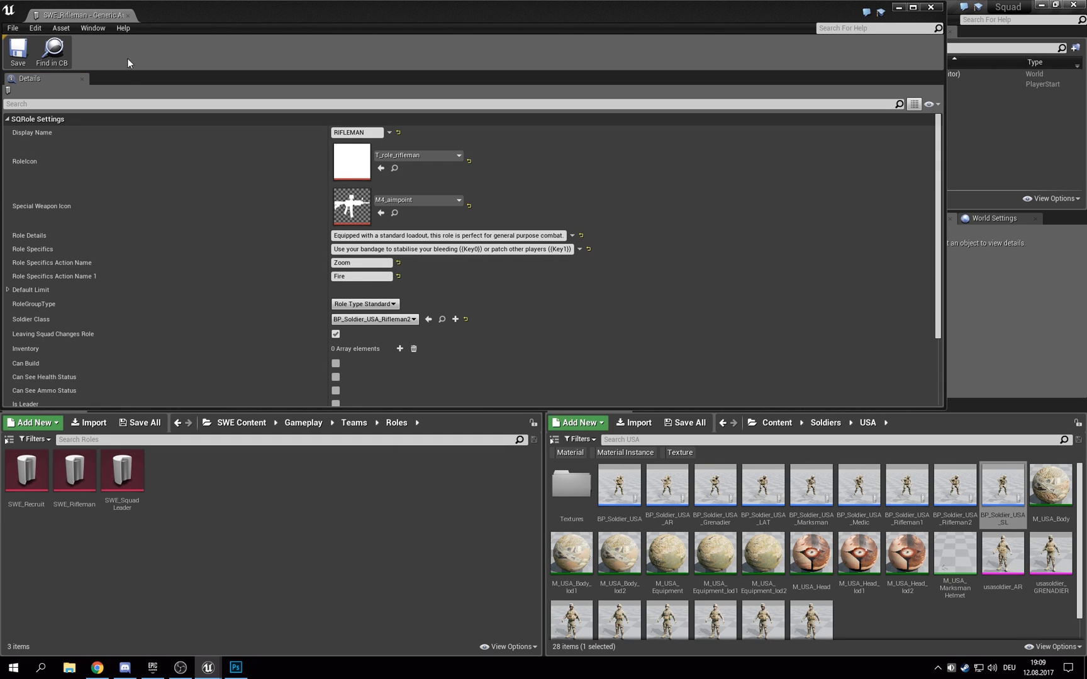
# Step: Close the SWE_Rifleman role and go to SWE Content's Soldiers/SWE folder
pyautogui.click(128, 15)
pyautogui.click(355, 428)
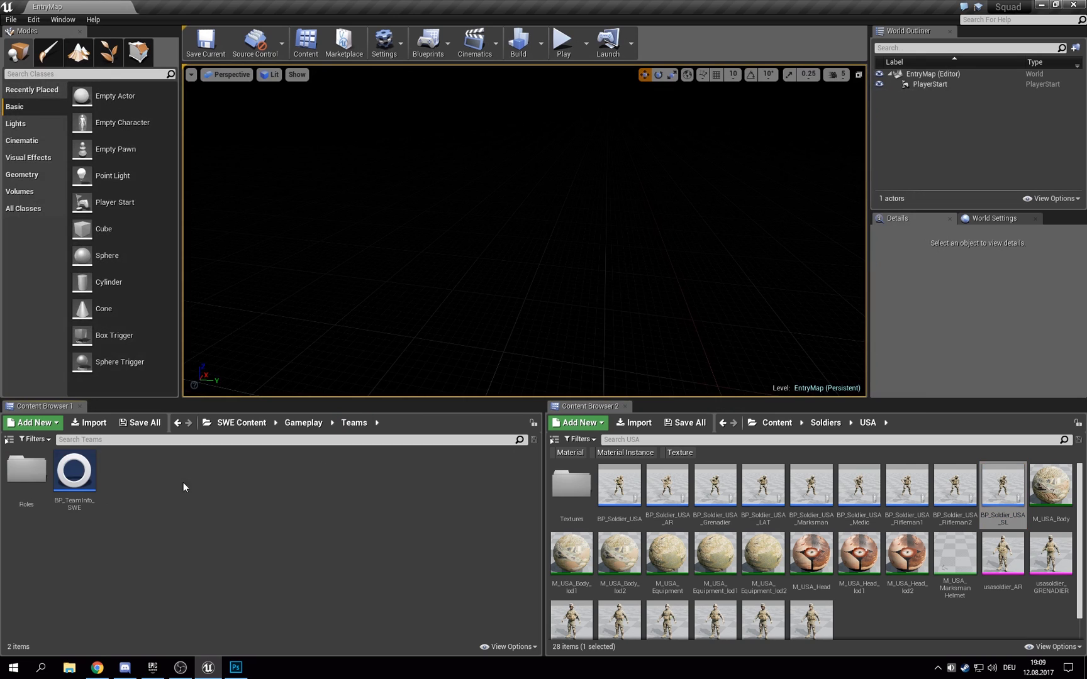
pyautogui.click(241, 422)
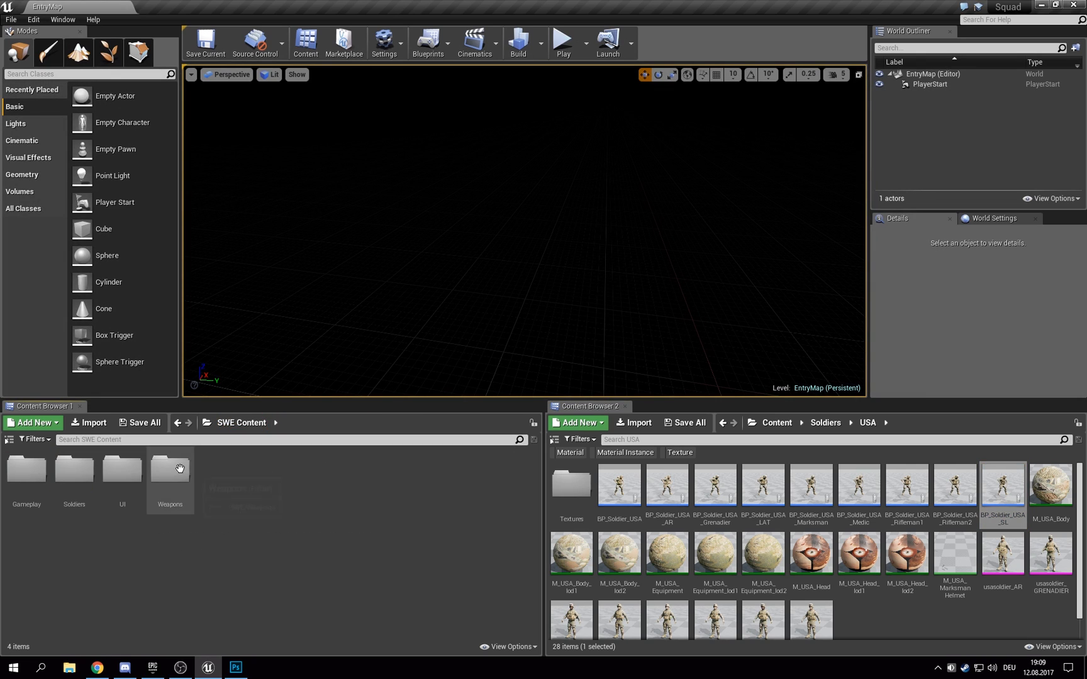
pyautogui.doubleClick(79, 478)
pyautogui.doubleClick(26, 486)
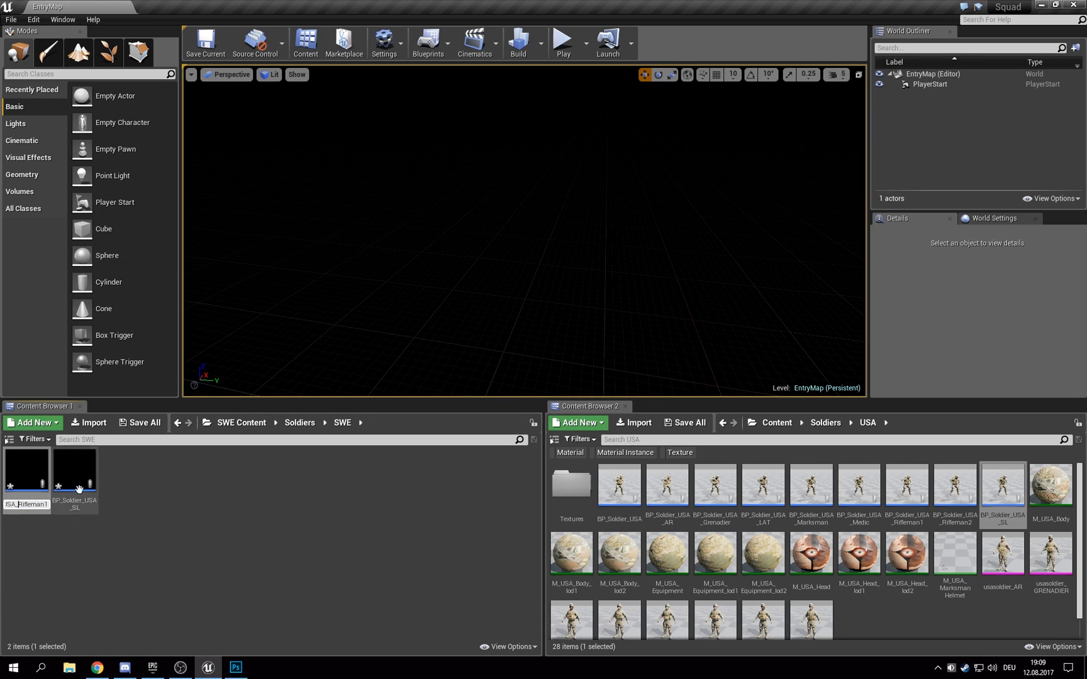
# Step: Rename the copied BP_Soldier_USA_Rifleman1 blueprint as BP_Soldier_SWE_Rifleman1
pyautogui.press('Left')
pyautogui.press('Left')
pyautogui.press('Left')
pyautogui.press('Left')
pyautogui.press('Left')
pyautogui.press('Left')
pyautogui.press('Left')
pyautogui.press('Left')
pyautogui.press('Left')
pyautogui.press('Left')
pyautogui.press('BackSpace')
pyautogui.press('BackSpace')
pyautogui.press('BackSpace')
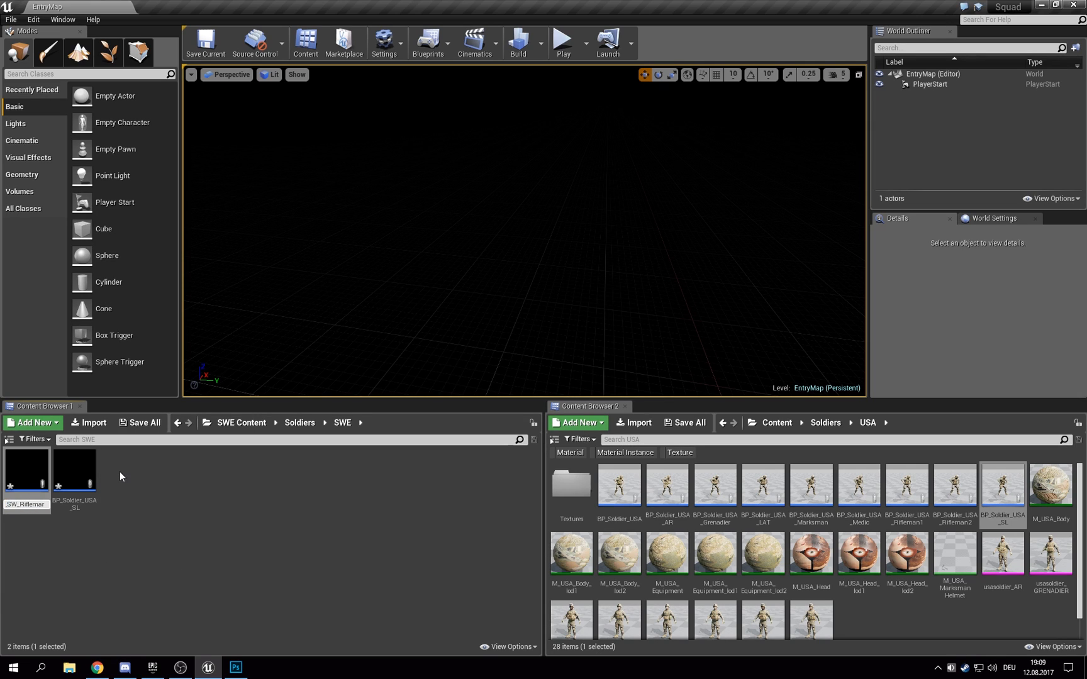
pyautogui.write('SWE')
pyautogui.press('Return')
# Step: Rename the copied BP_Soldier_USA_SL blueprint as BP_Soldier_SWE_SL
pyautogui.click(81, 506)
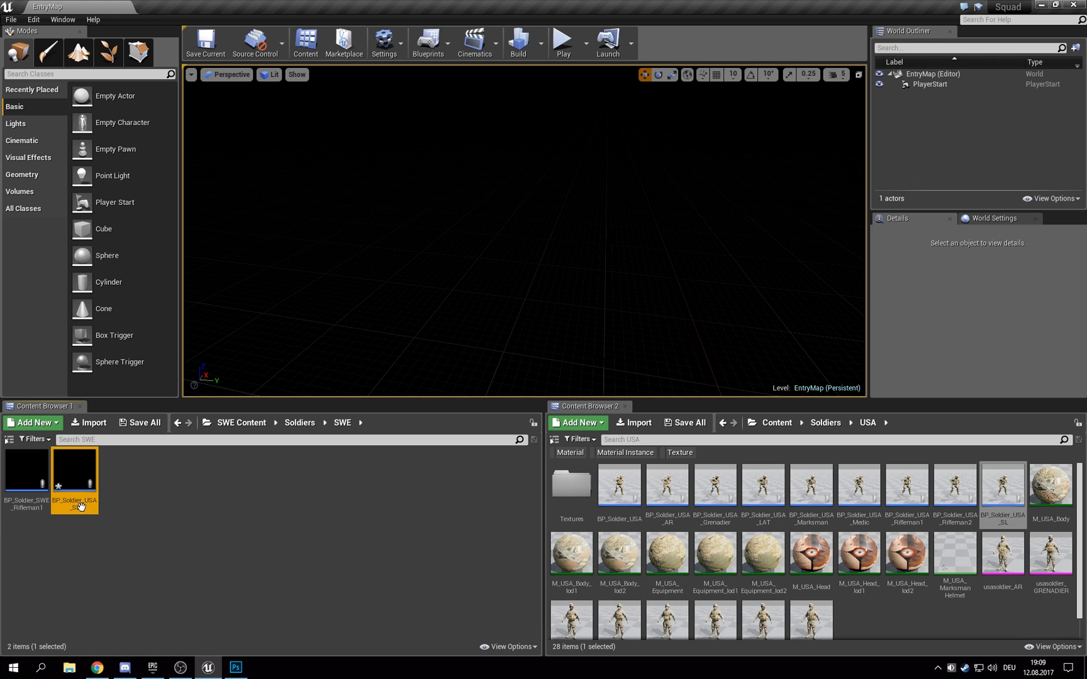
pyautogui.press('BackSpace')
pyautogui.press('BackSpace')
pyautogui.press('BackSpace')
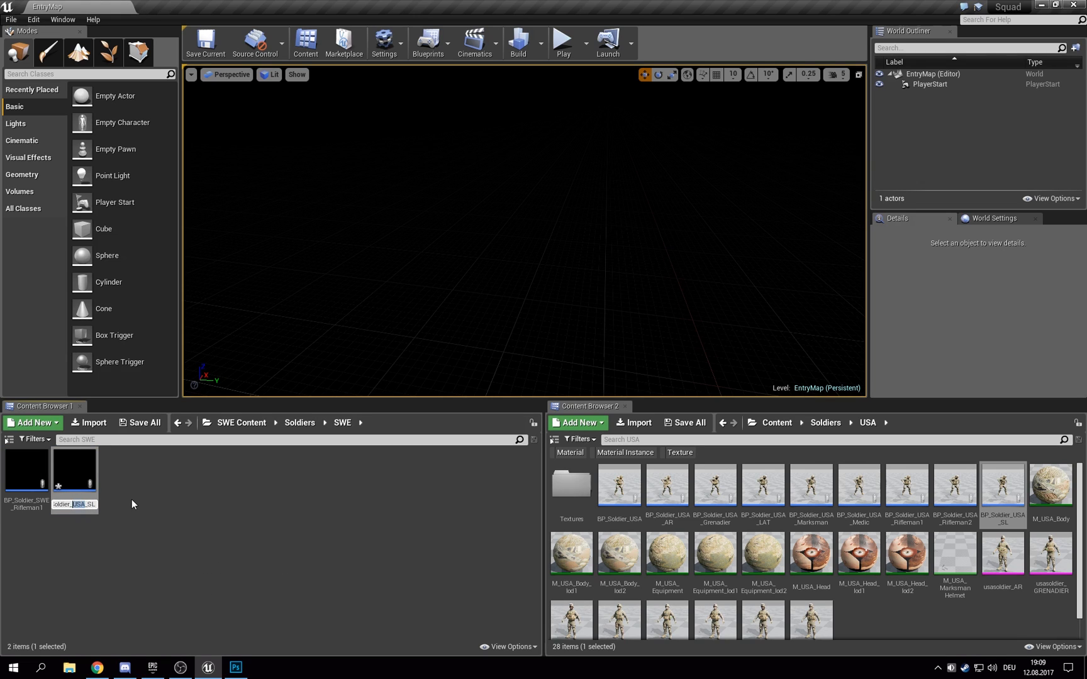
pyautogui.write('SWE')
pyautogui.press('Return')
# Step: Reopen SWE Content's Soldiers/SWE folder and open the BP_Soldier_SWE_Rifleman1 blueprint
pyautogui.click(242, 422)
pyautogui.doubleClick(74, 471)
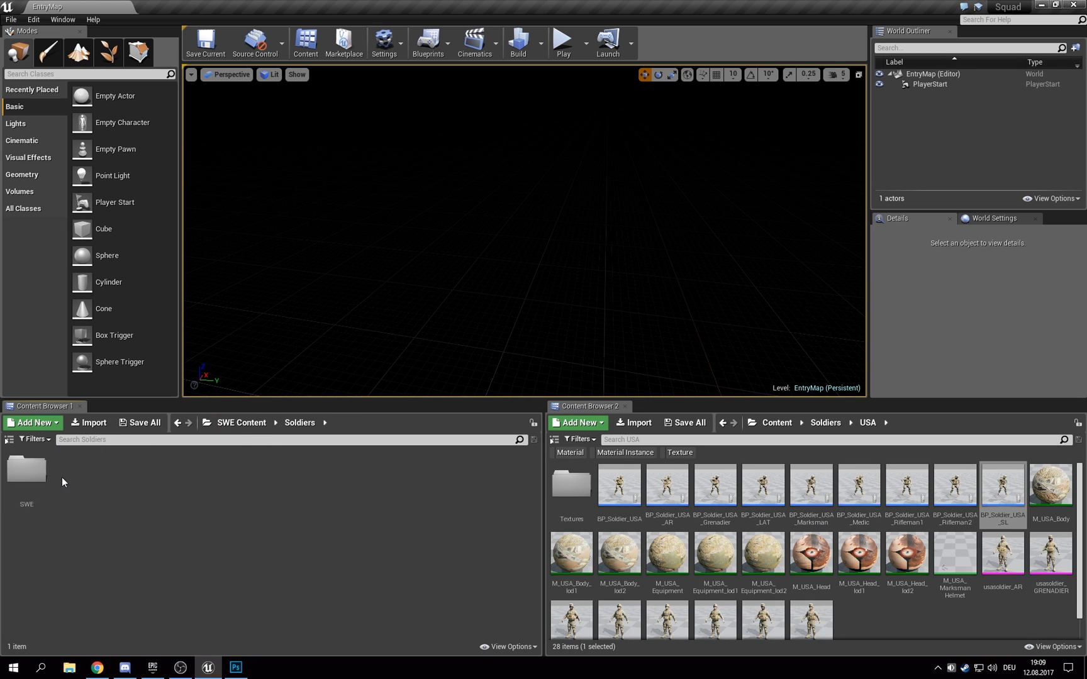
pyautogui.doubleClick(27, 471)
pyautogui.doubleClick(31, 478)
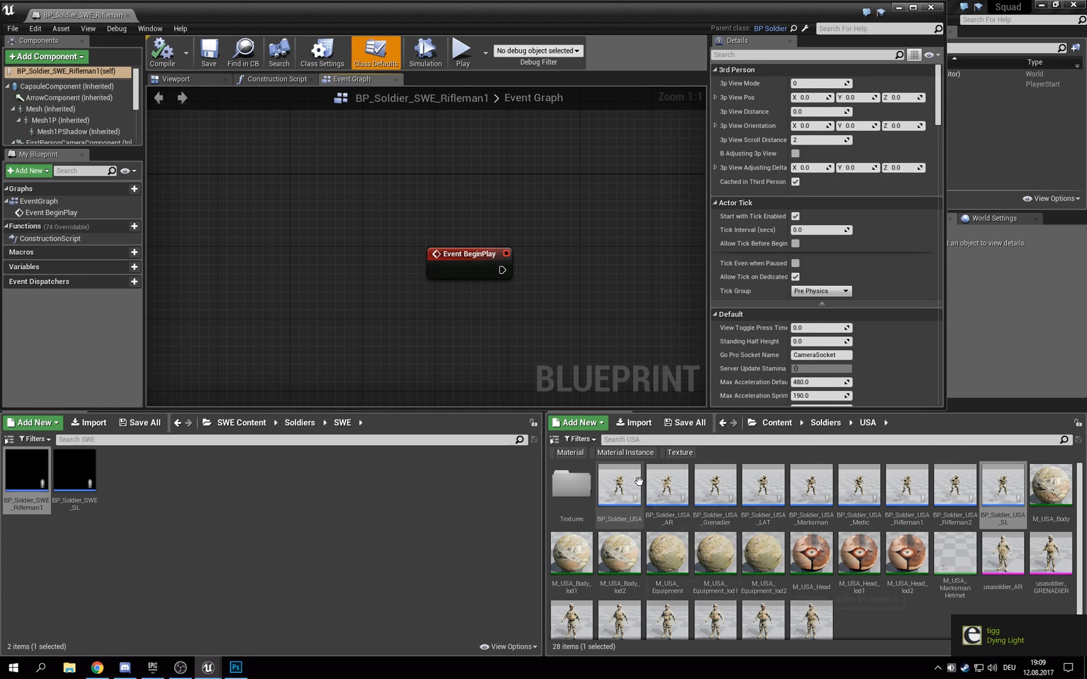
# Step: Browse the second content browser to the Content/Testarea/Soldiertextures folder
pyautogui.click(769, 423)
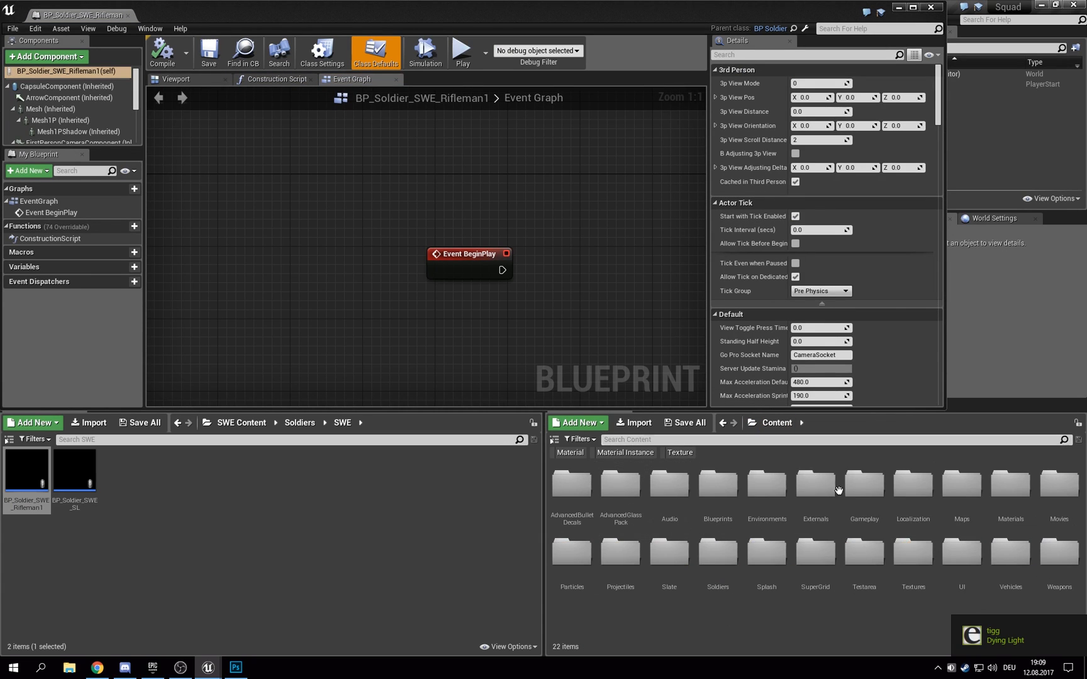
pyautogui.doubleClick(918, 562)
pyautogui.hotkey('alt', 'Left')
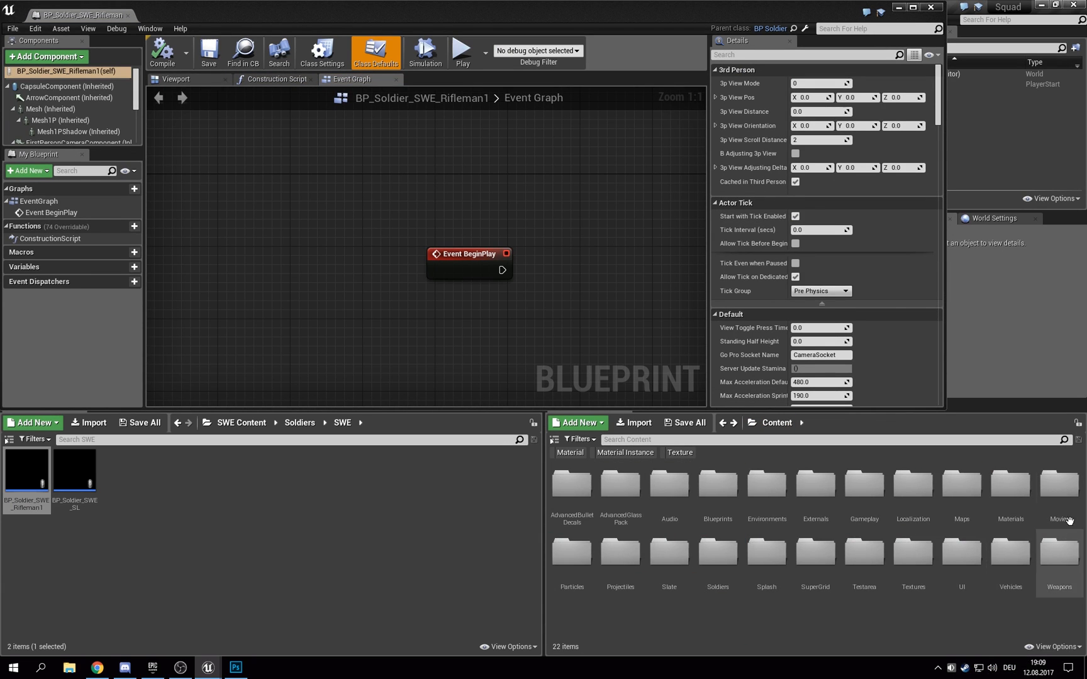
pyautogui.doubleClick(878, 554)
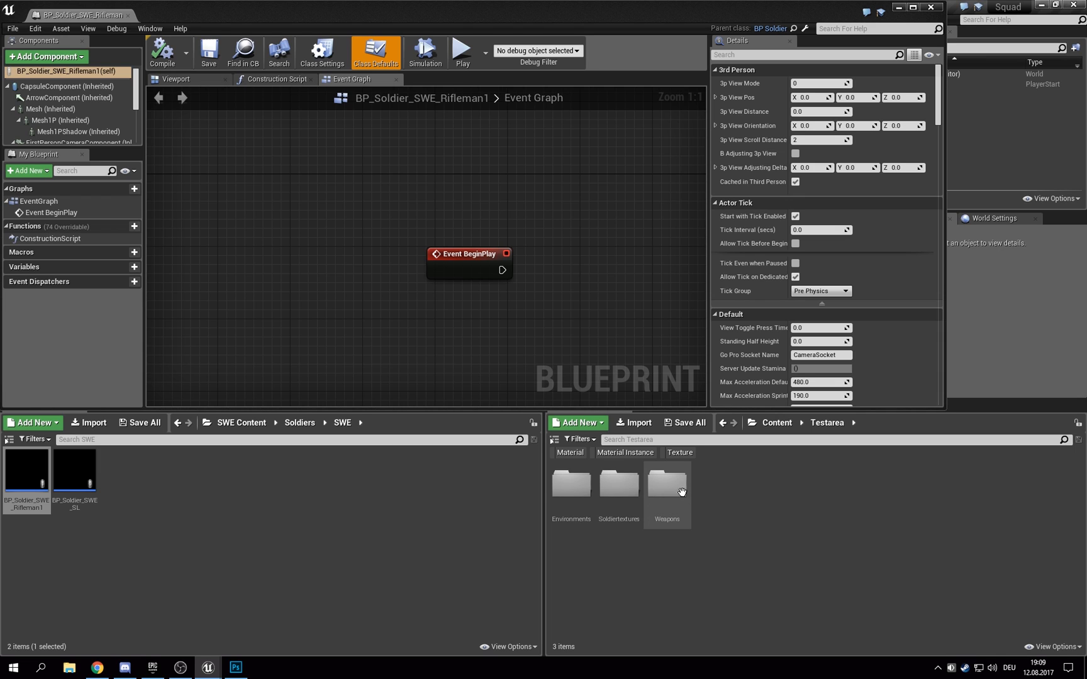
pyautogui.doubleClick(629, 487)
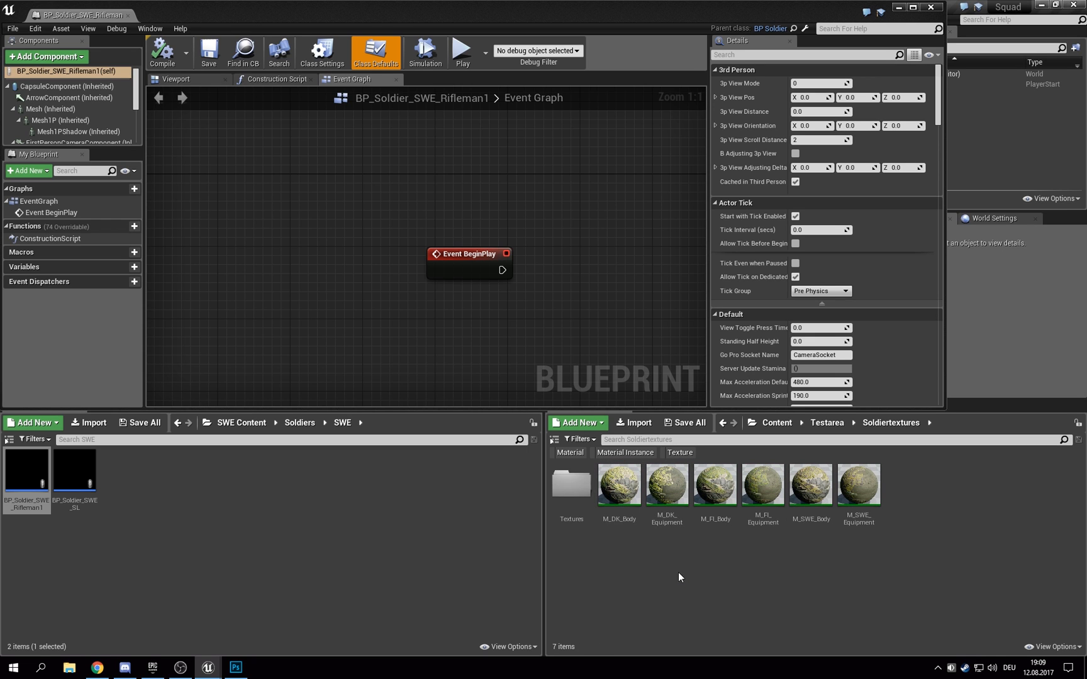
# Step: Inspect the M_SWE_Body and M_SWE_Equipment material instances, closing each one after viewing it
pyautogui.doubleClick(811, 485)
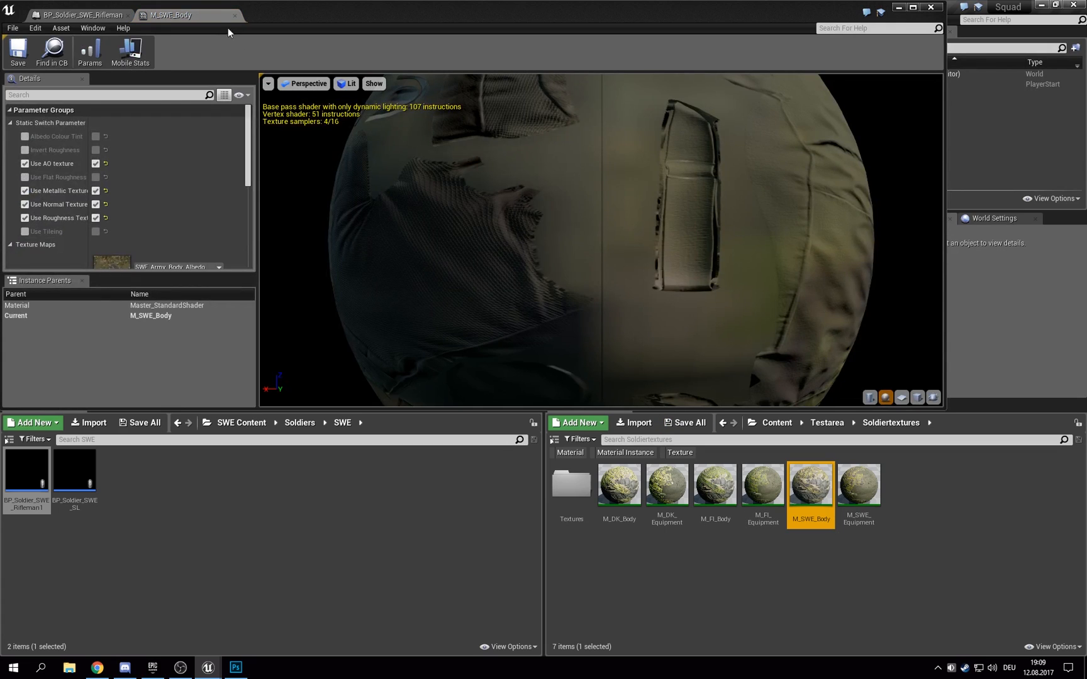
pyautogui.click(234, 15)
pyautogui.doubleClick(858, 486)
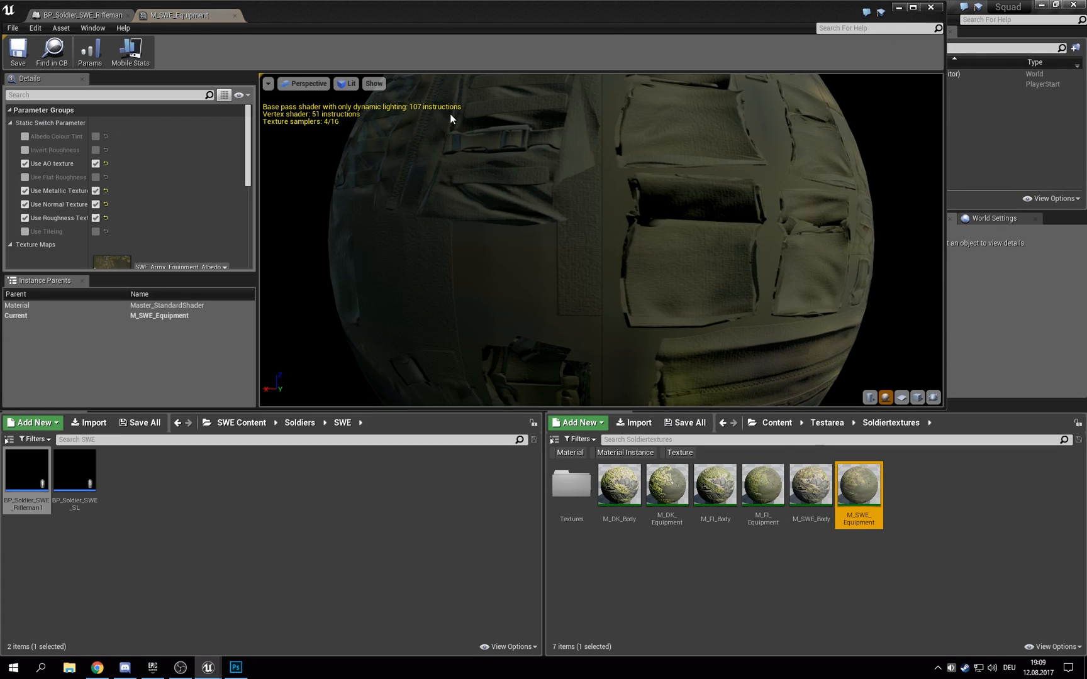
pyautogui.click(234, 15)
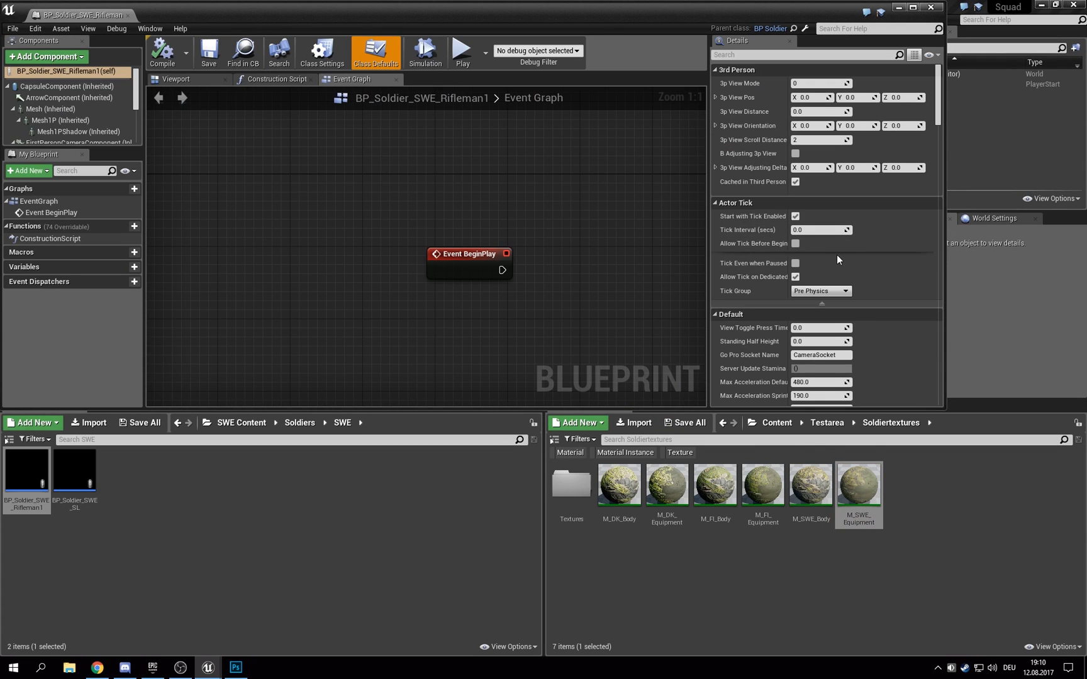
# Step: On BP_Soldier_SWE_Rifleman1's inherited Mesh component, set material Element 0 to M_SWE_Body and Element 3 to M_SWE_Equipment
pyautogui.scroll(-10, 892, 262)
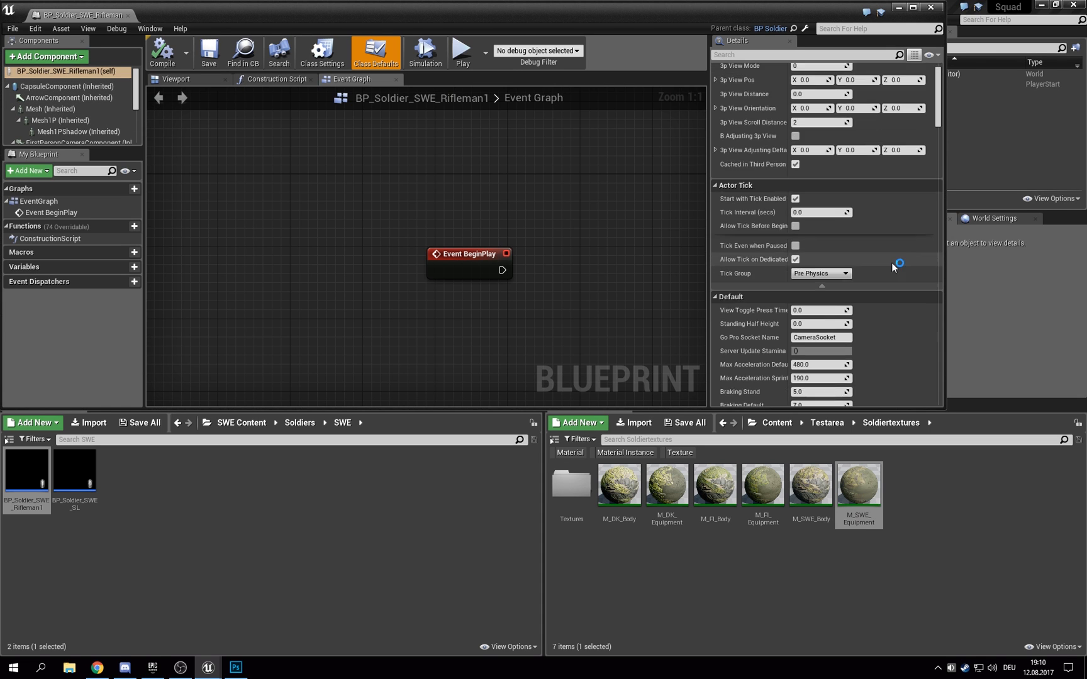
pyautogui.moveTo(936, 177); pyautogui.dragTo(960, 374)
pyautogui.scroll(-3, 747, 275)
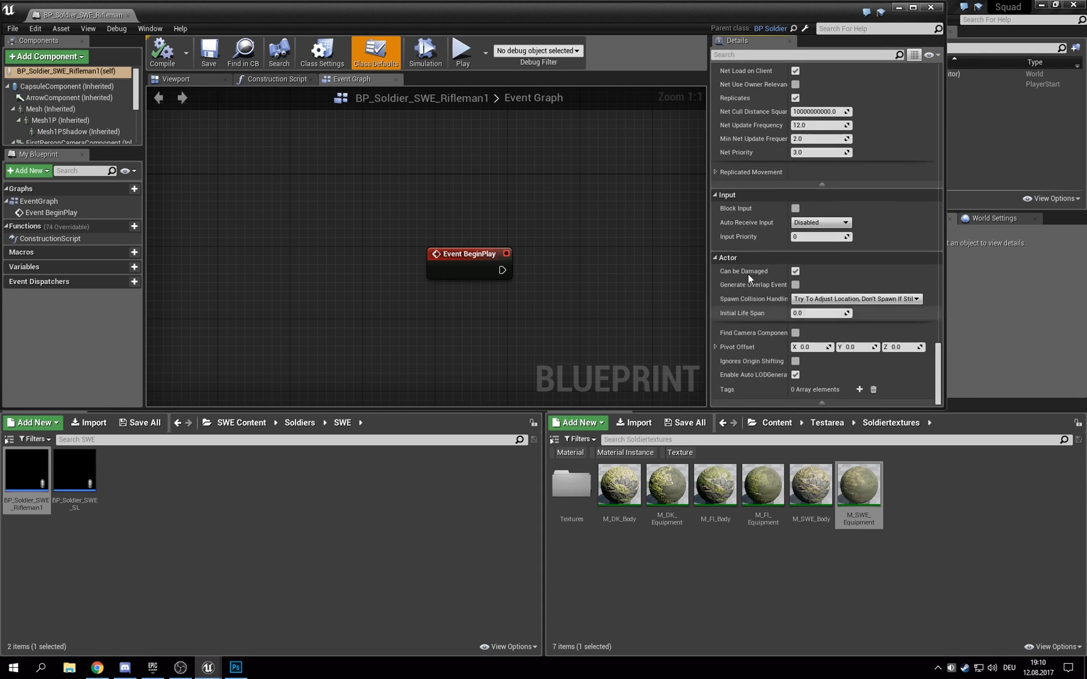
pyautogui.click(48, 110)
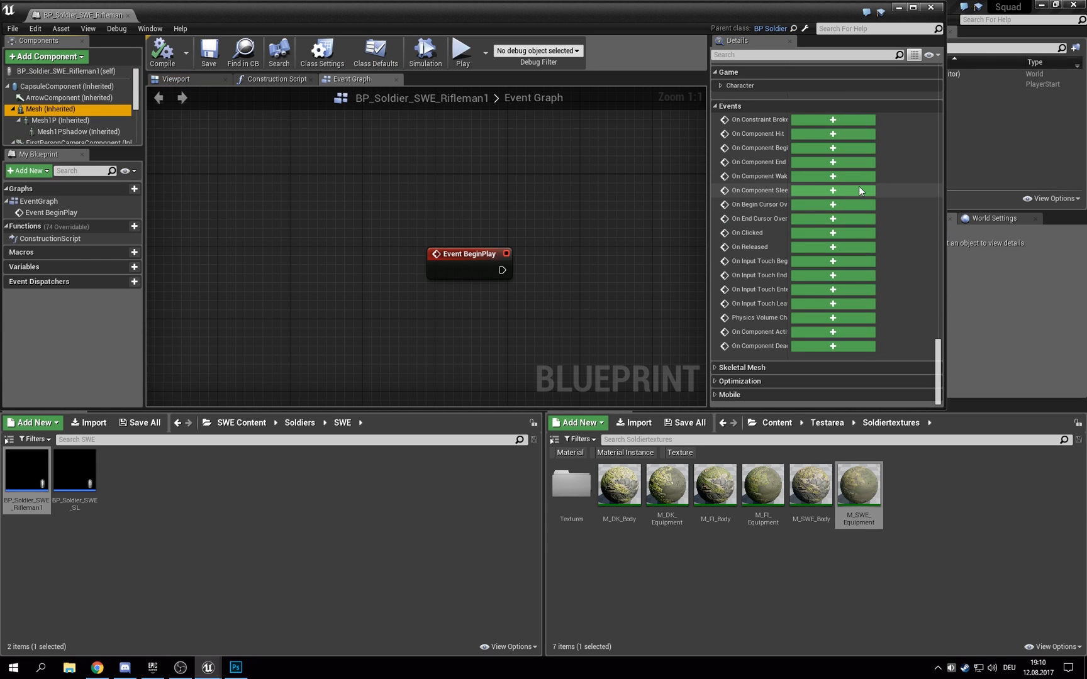
pyautogui.scroll(2, 858, 186)
pyautogui.scroll(15, 939, 326)
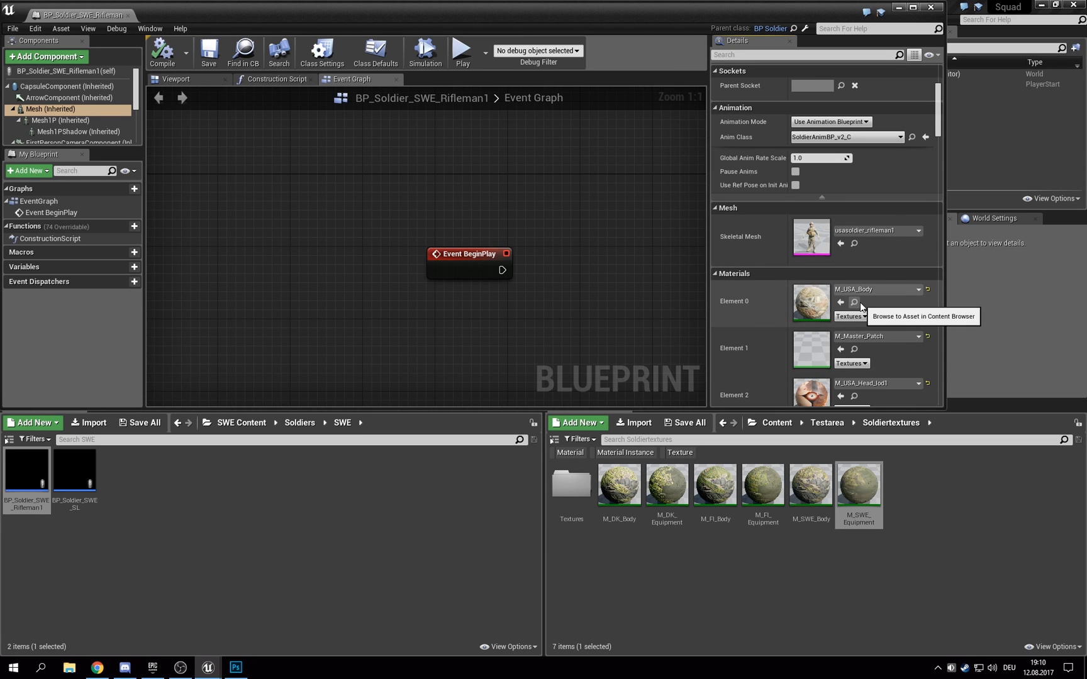
pyautogui.scroll(-3, 861, 302)
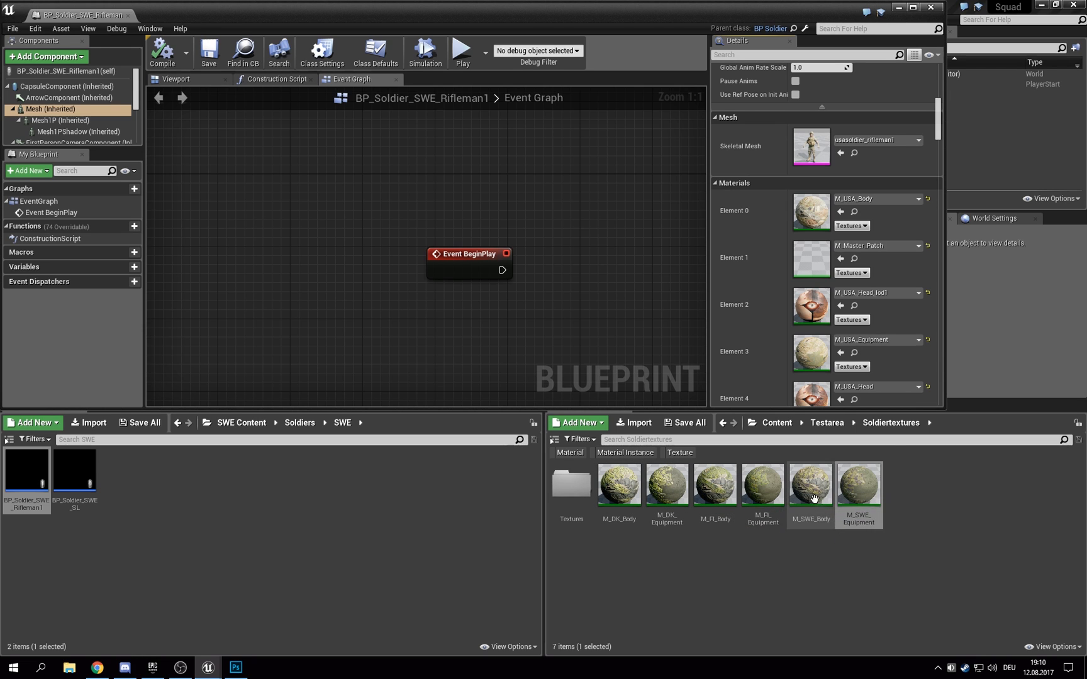
pyautogui.moveTo(814, 499); pyautogui.dragTo(808, 213)
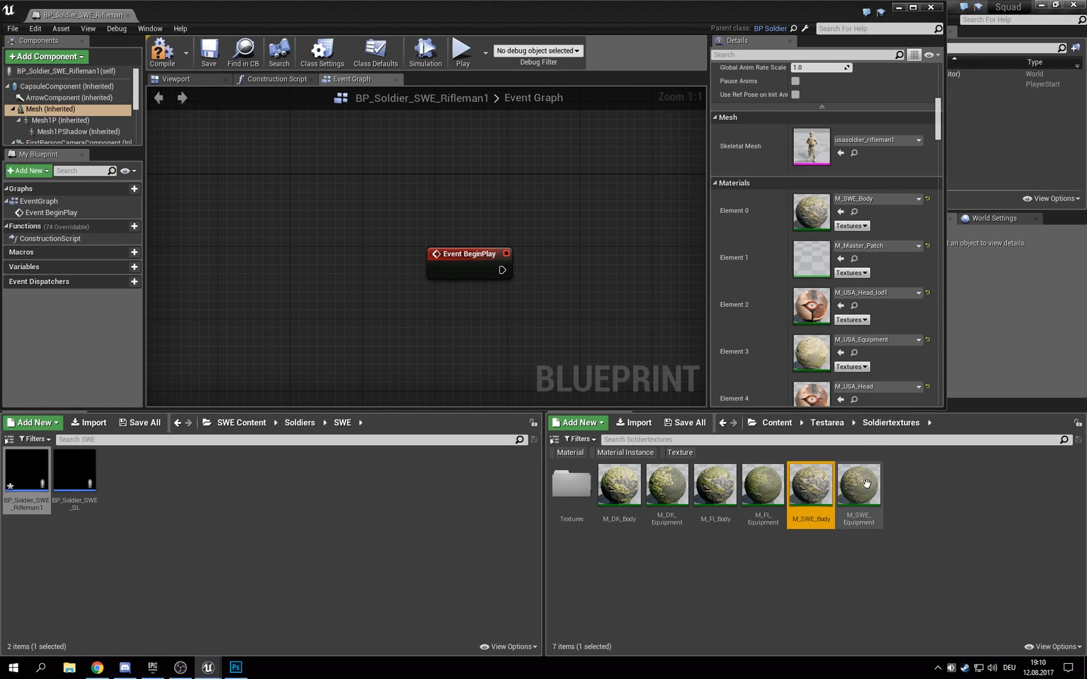
pyautogui.moveTo(866, 483); pyautogui.dragTo(877, 349)
# Step: Set the rifleman mesh's material Elements 6 and 7 to M_SWE_Equipment and Element 9 to M_SWE_Body
pyautogui.scroll(-5, 887, 322)
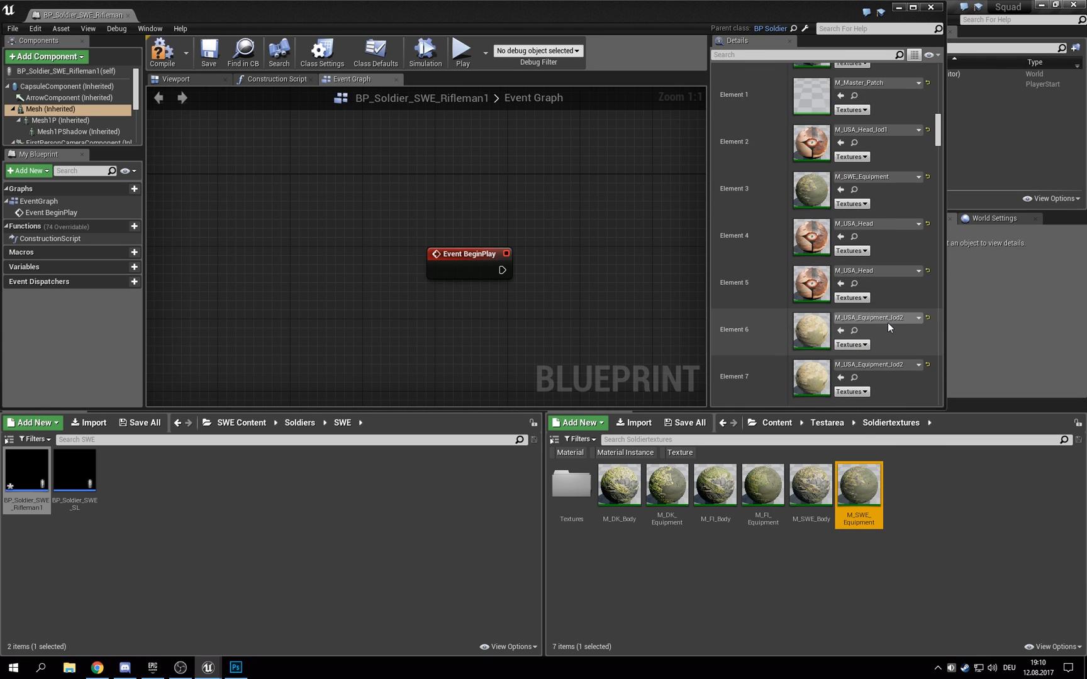
pyautogui.moveTo(859, 484); pyautogui.dragTo(816, 343)
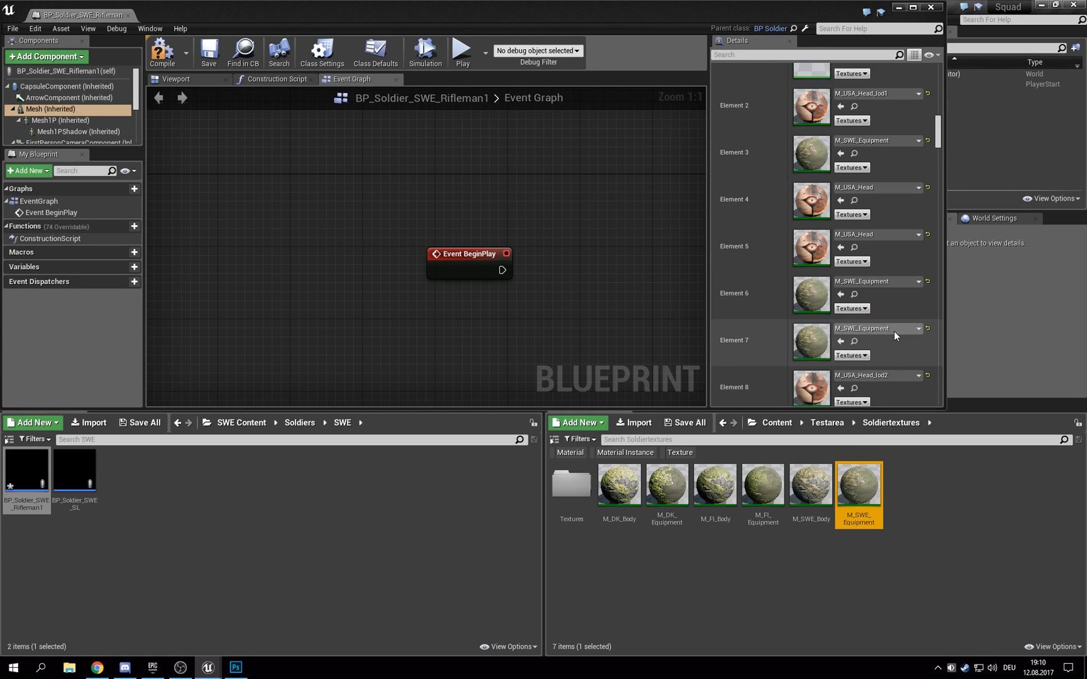
pyautogui.scroll(-3, 895, 331)
pyautogui.moveTo(810, 488); pyautogui.dragTo(823, 306)
# Step: Set the rifleman mesh's Elements 11 and 13 to M_SWE_Body and Element 12 to M_SWE_Equipment, then save and close the blueprint
pyautogui.scroll(-3, 892, 297)
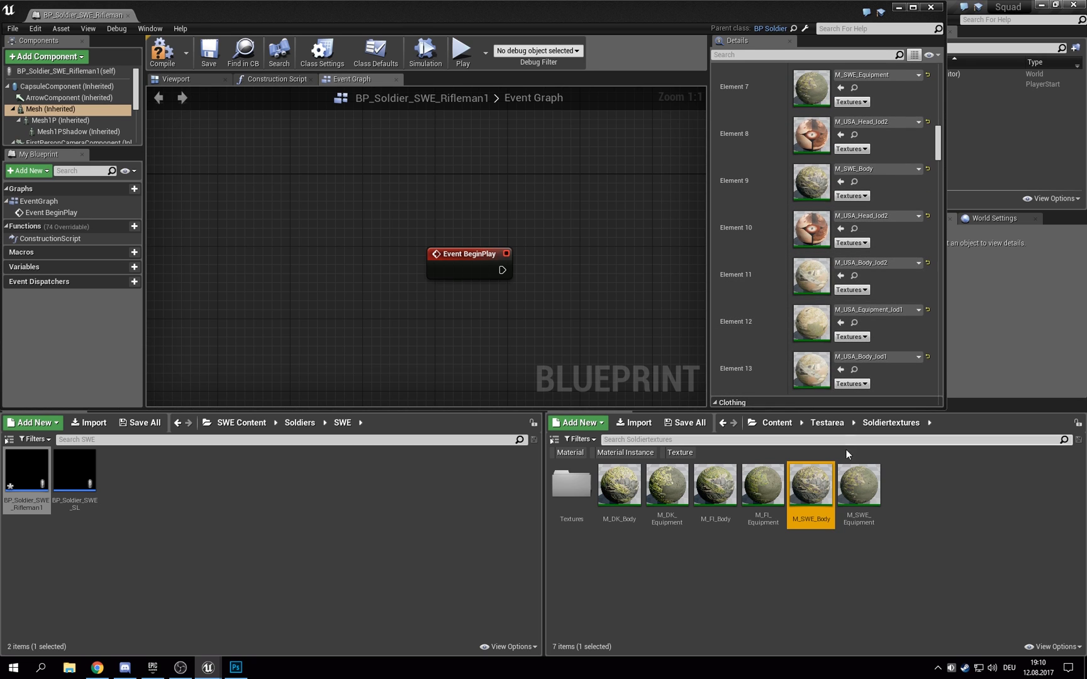
pyautogui.moveTo(811, 484); pyautogui.dragTo(812, 277)
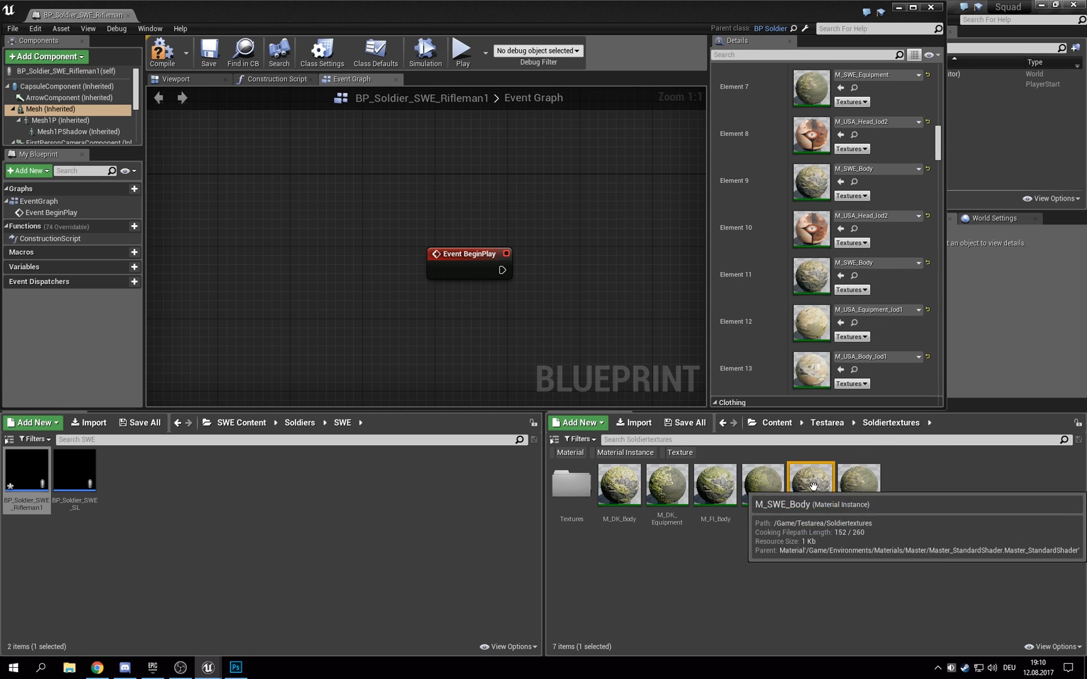
pyautogui.moveTo(858, 484); pyautogui.dragTo(808, 324)
pyautogui.moveTo(811, 485); pyautogui.dragTo(816, 369)
pyautogui.scroll(-3, 890, 328)
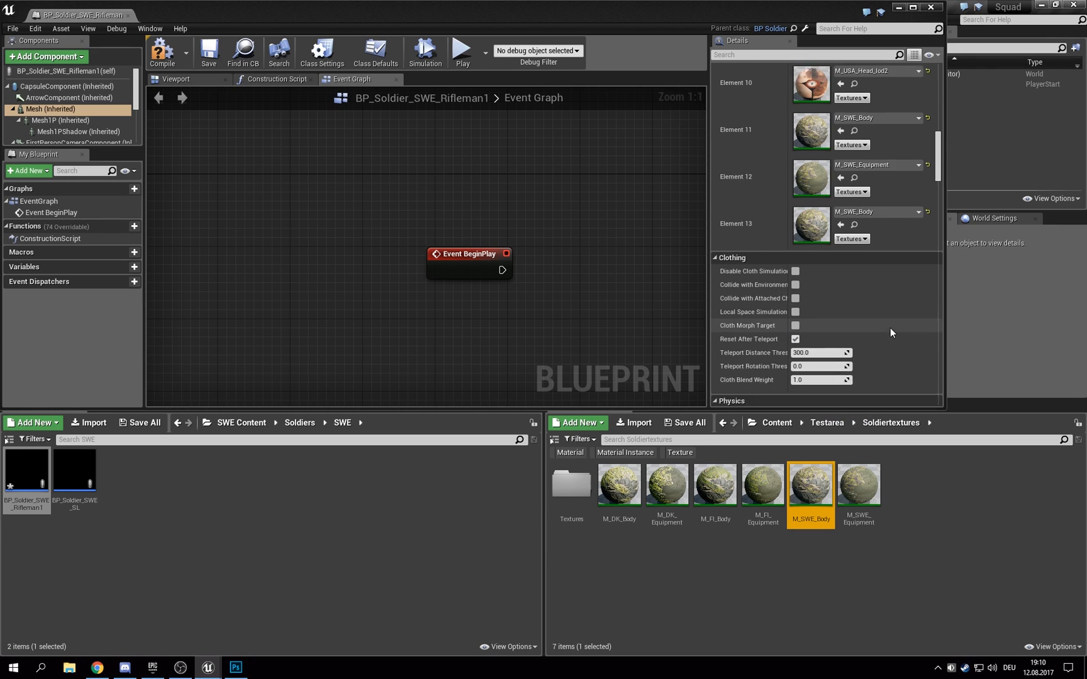
pyautogui.click(210, 54)
pyautogui.click(128, 15)
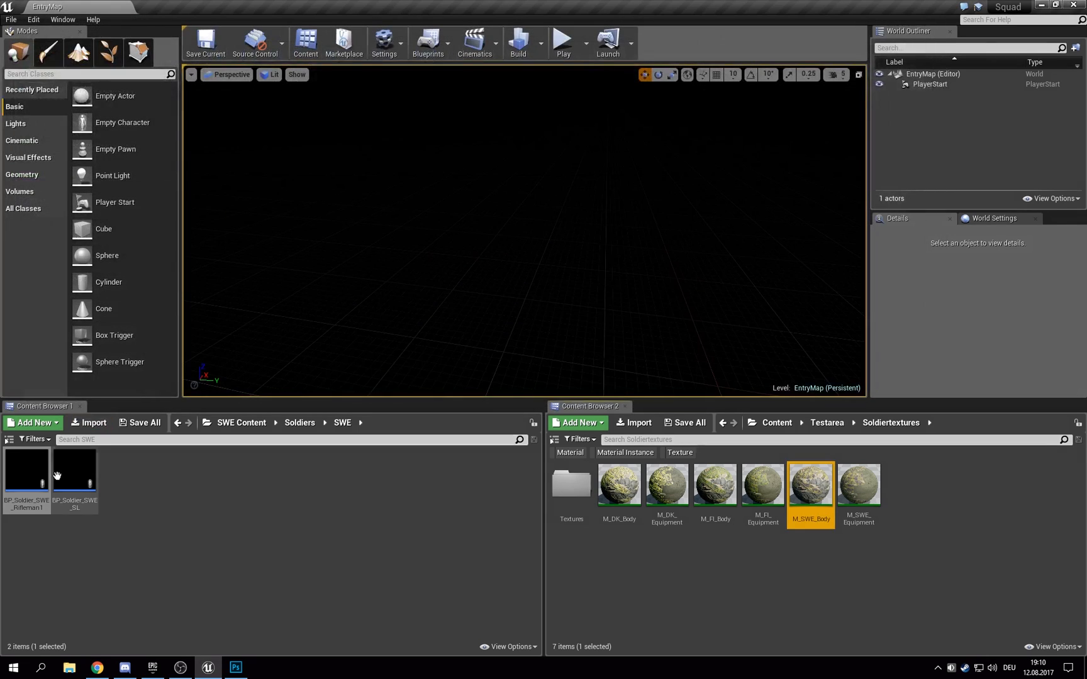
# Step: Open BP_Soldier_SWE_SL and set its inherited Mesh's material Element 0 to M_SWE_Body and Element 3 to M_SWE_Equipment
pyautogui.doubleClick(57, 476)
pyautogui.scroll(-1, 837, 296)
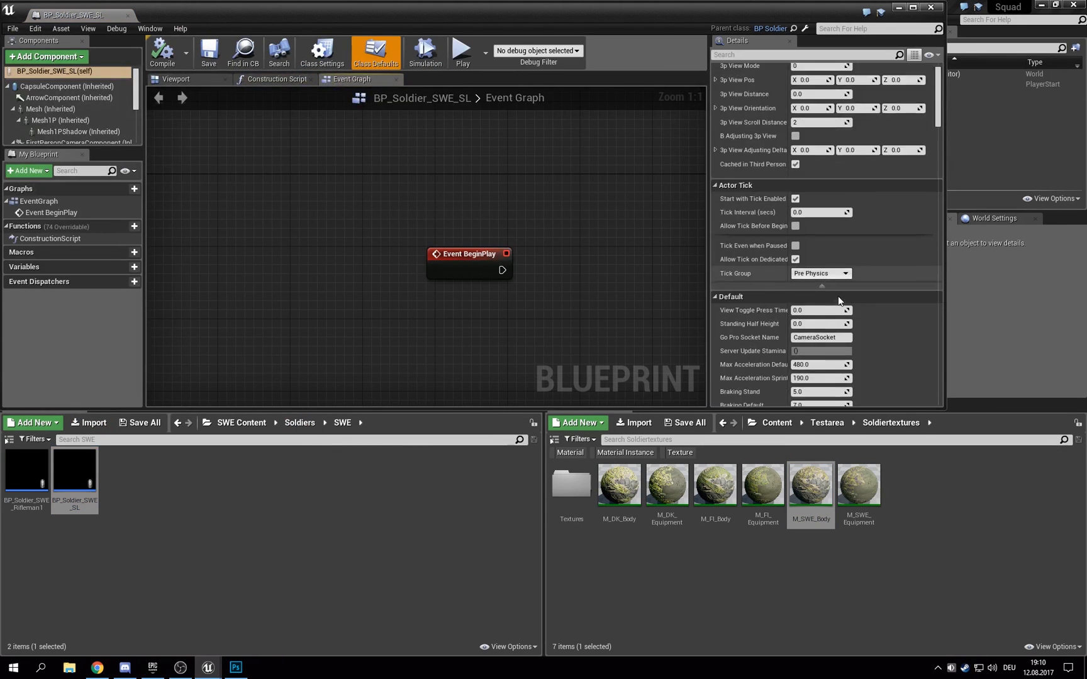
pyautogui.scroll(-5, 838, 295)
pyautogui.click(46, 109)
pyautogui.scroll(-3, 824, 314)
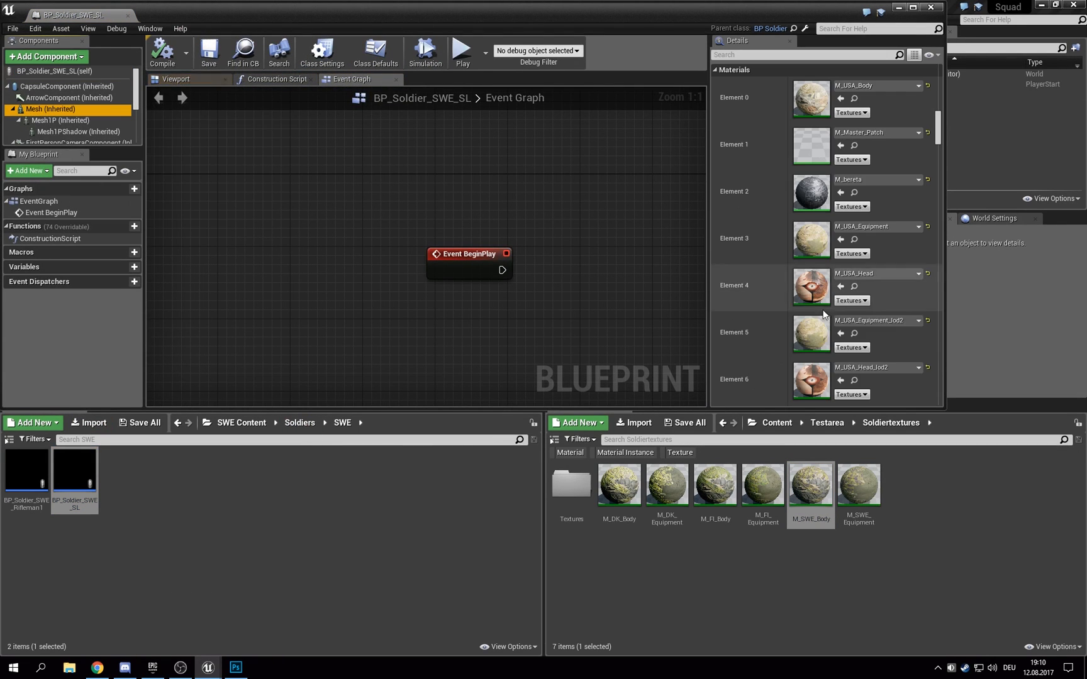
pyautogui.scroll(4, 887, 263)
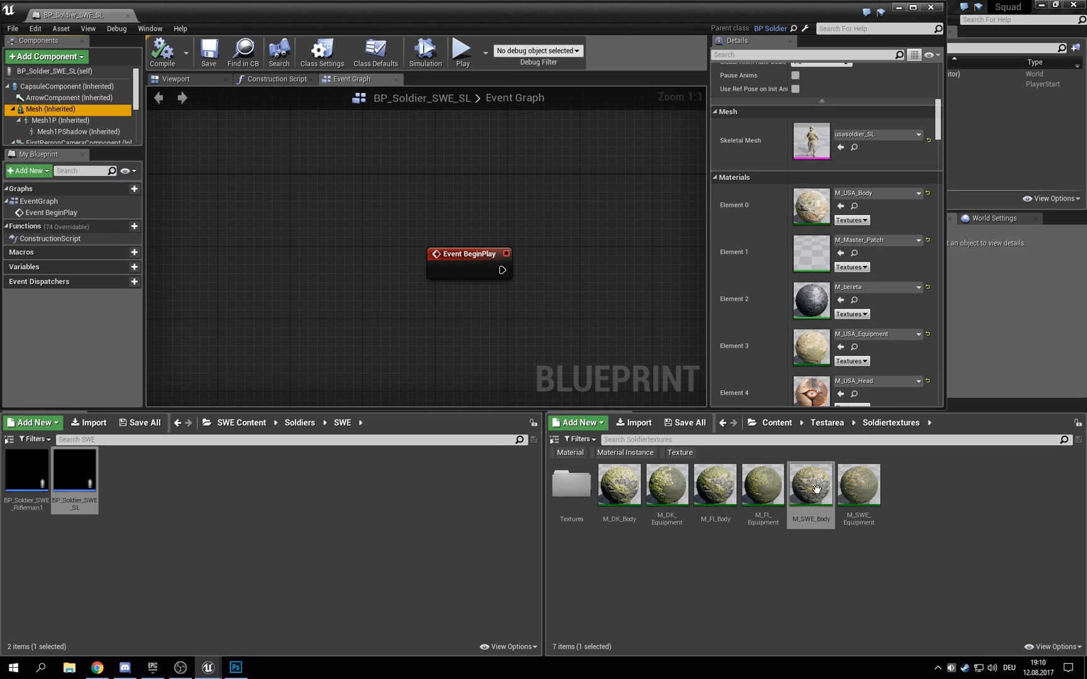
pyautogui.moveTo(816, 488); pyautogui.dragTo(837, 207)
pyautogui.moveTo(858, 485); pyautogui.dragTo(837, 349)
# Step: Set the squad leader mesh's material Elements 5 and 7 to M_SWE_Equipment
pyautogui.scroll(-3, 895, 337)
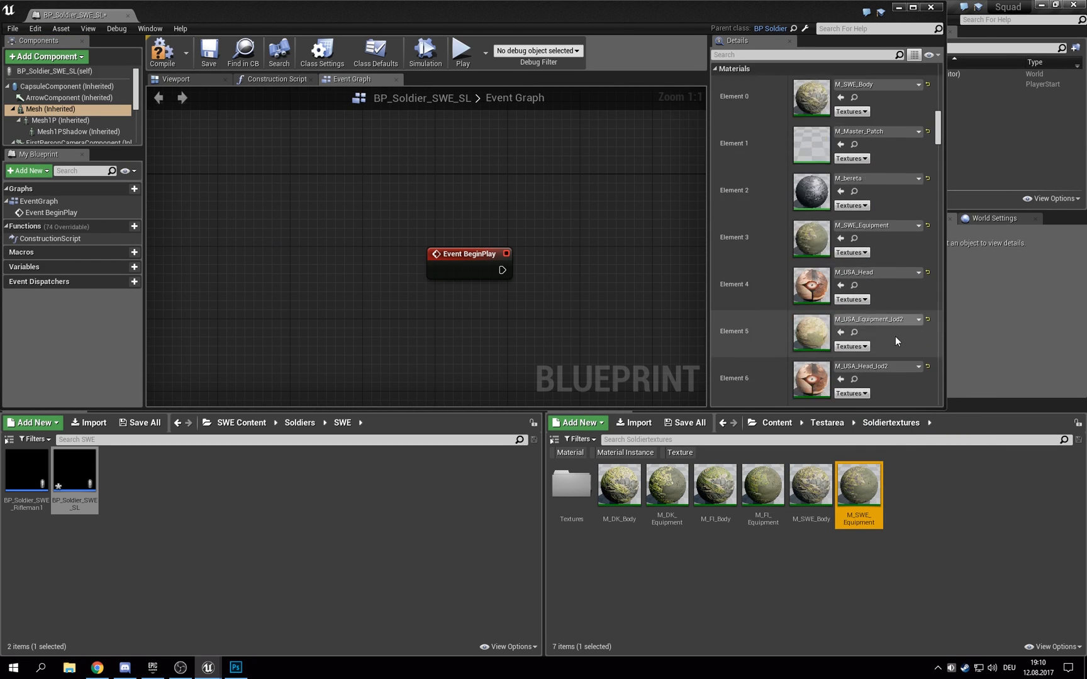
pyautogui.moveTo(858, 484); pyautogui.dragTo(808, 263)
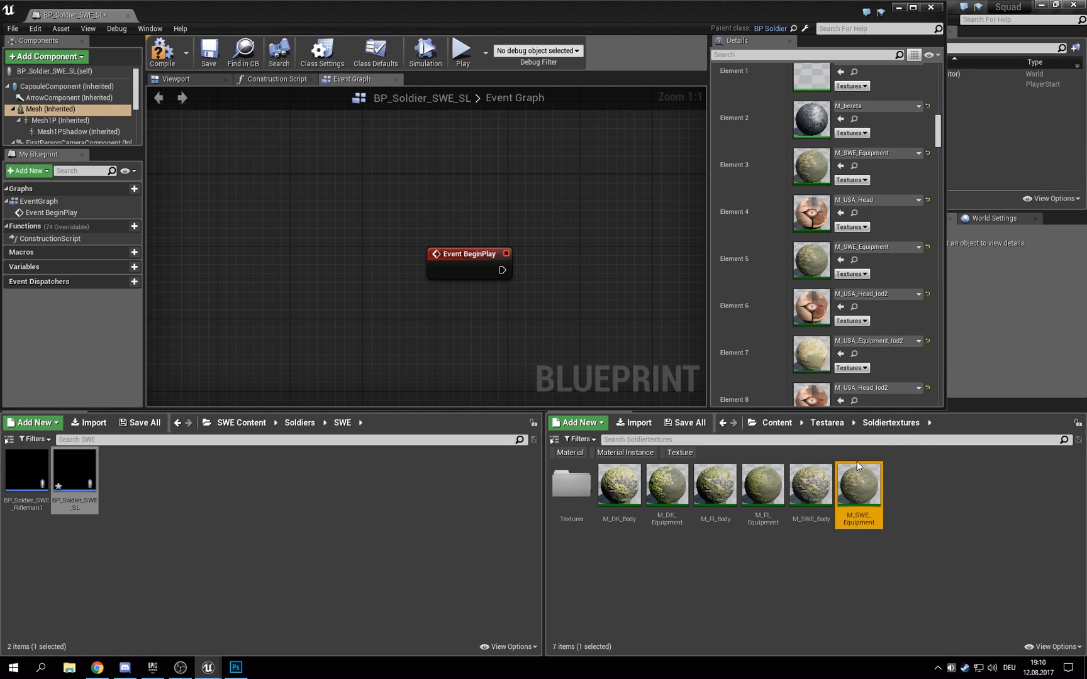
pyautogui.moveTo(856, 466); pyautogui.dragTo(883, 350)
# Step: Set the squad leader mesh's material Element 10 to M_SWE_Equipment and Elements 11, 12 and 13 to M_SWE_Body
pyautogui.scroll(-5, 900, 340)
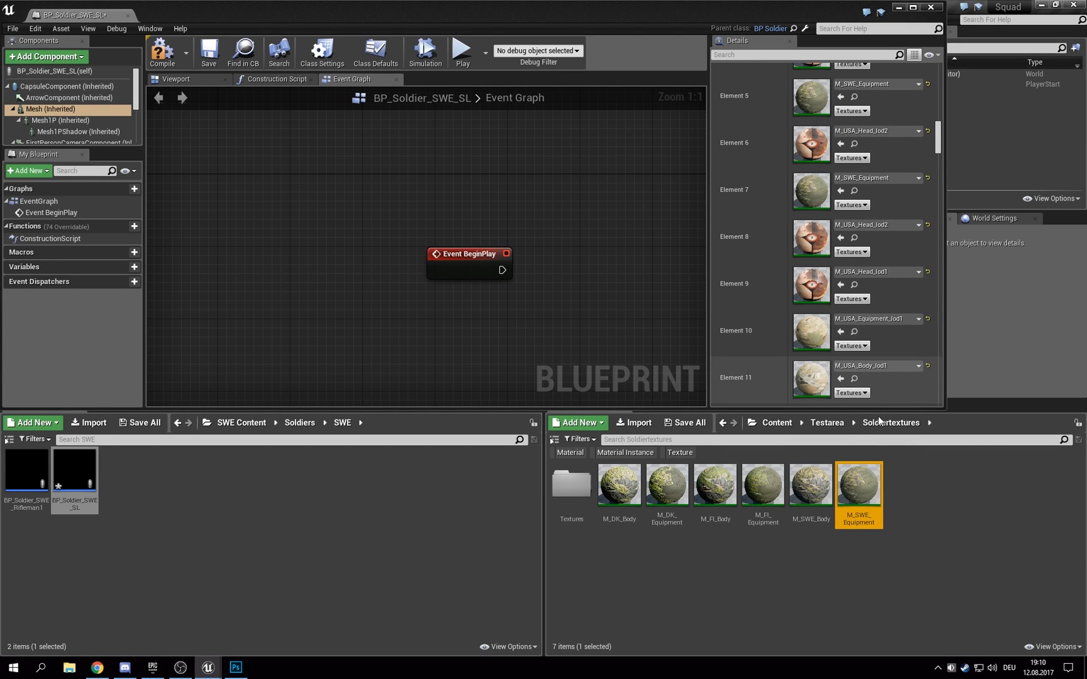
pyautogui.moveTo(858, 485); pyautogui.dragTo(813, 331)
pyautogui.moveTo(810, 485); pyautogui.dragTo(836, 381)
pyautogui.scroll(-3, 907, 364)
pyautogui.scroll(-3, 907, 364)
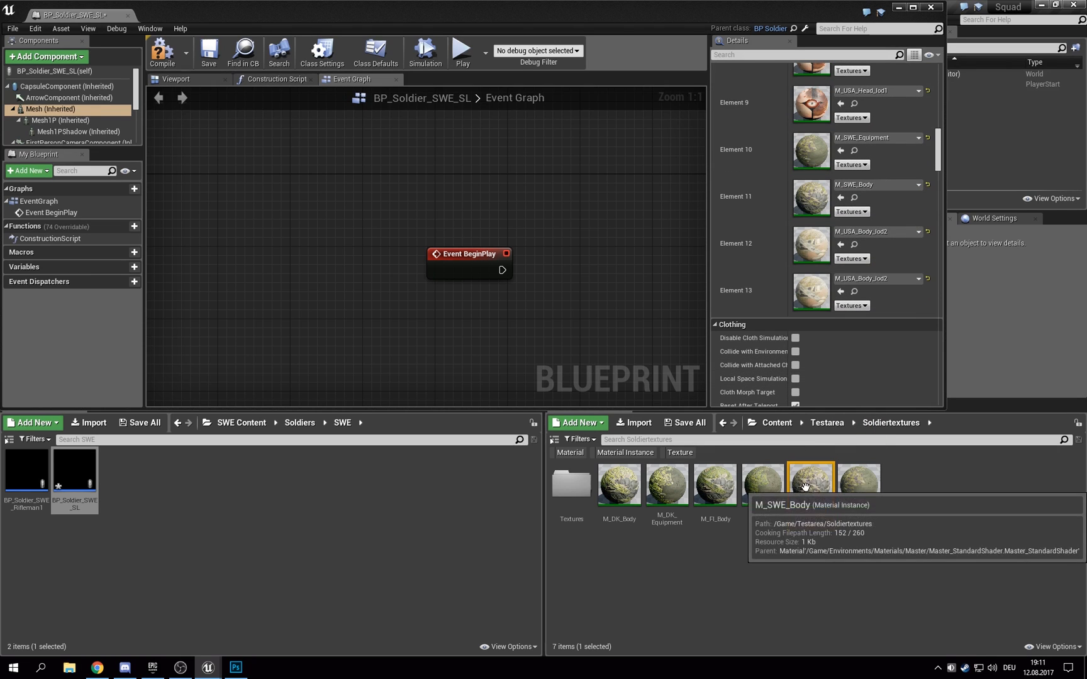
pyautogui.moveTo(811, 484); pyautogui.dragTo(821, 303)
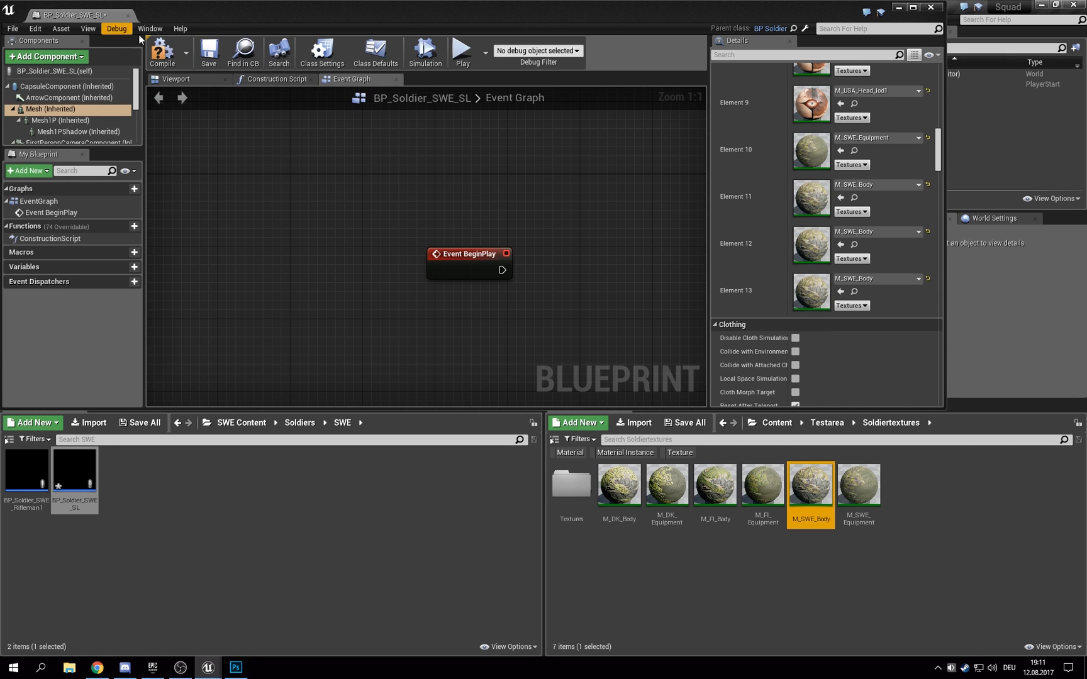
# Step: Save and close the BP_Soldier_SWE_SL blueprint
pyautogui.click(216, 55)
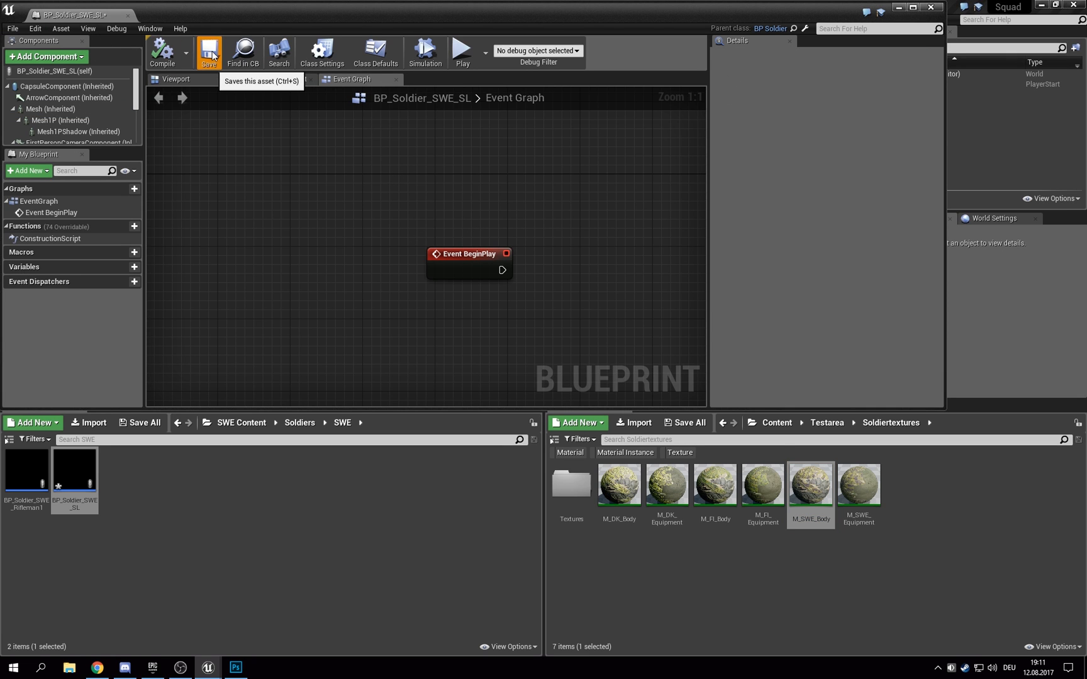
pyautogui.click(127, 15)
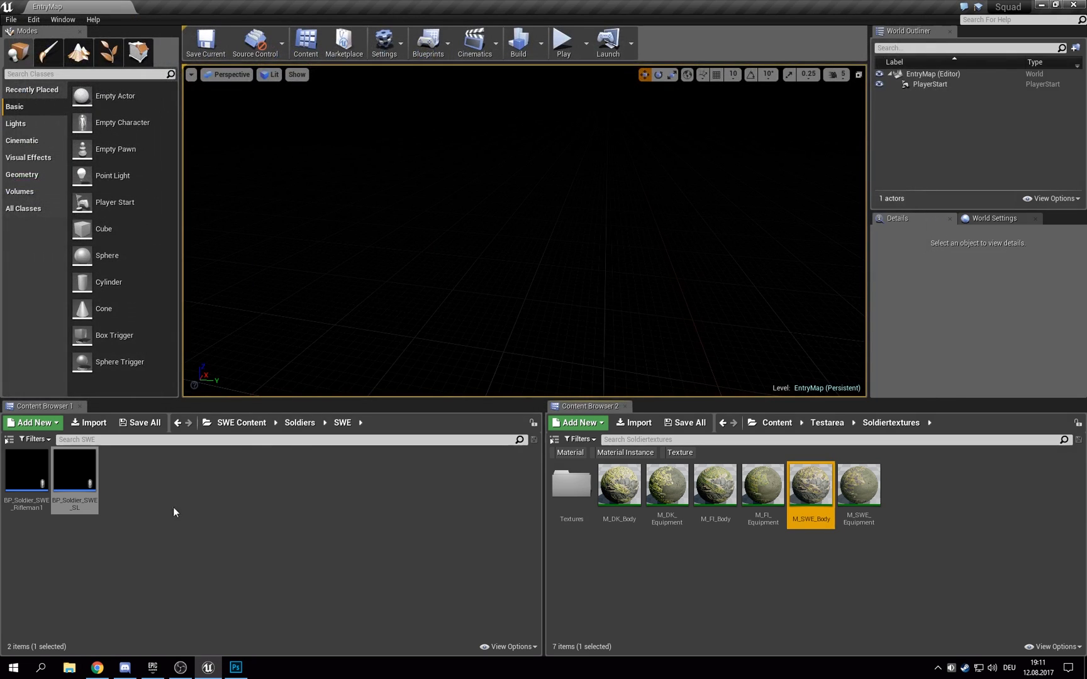
pyautogui.click(139, 461)
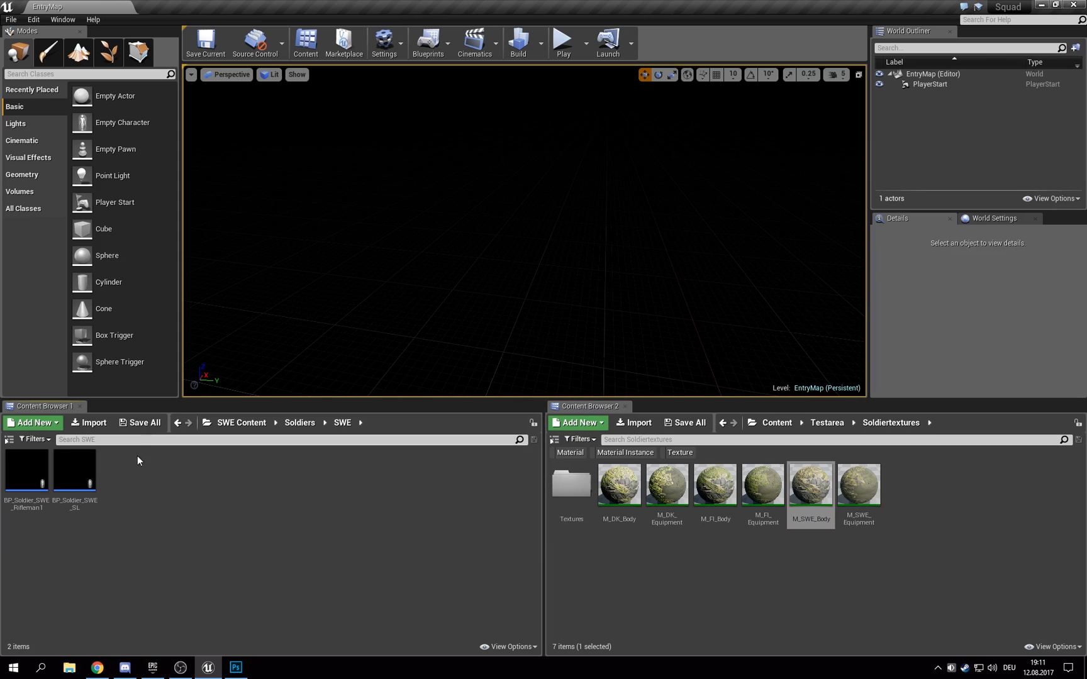
# Step: Open SWE_Recruit from SWE Content/Gameplay/Teams/Roles, set its Soldier Class to BP_Soldier_SWE_Rifleman1, and save it
pyautogui.click(300, 423)
pyautogui.click(240, 422)
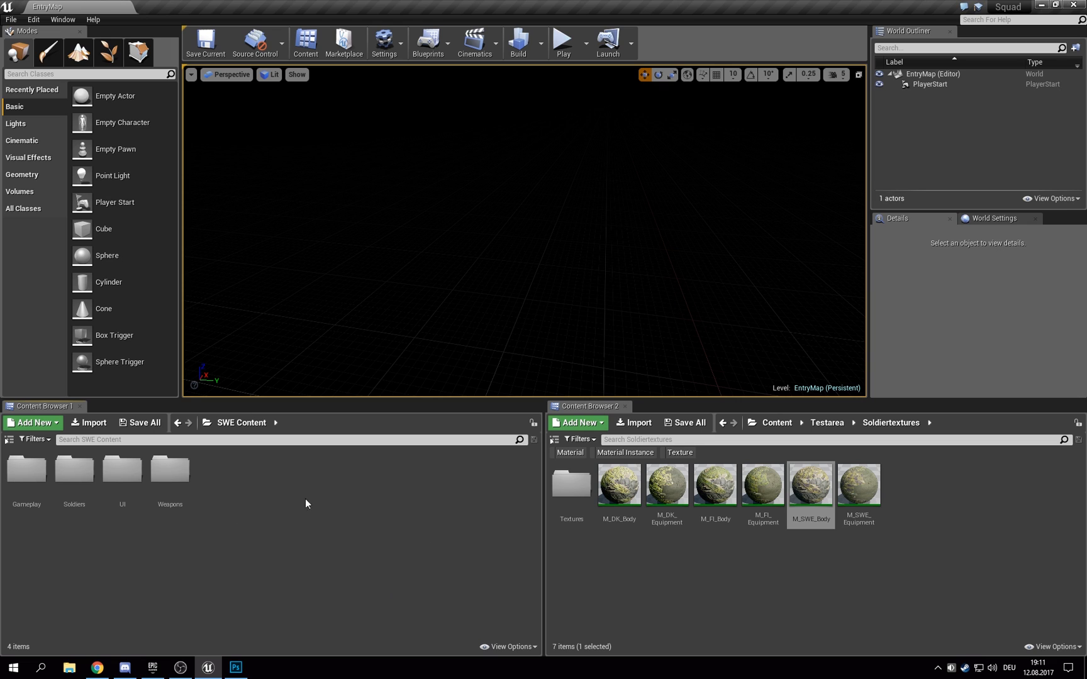
pyautogui.doubleClick(26, 471)
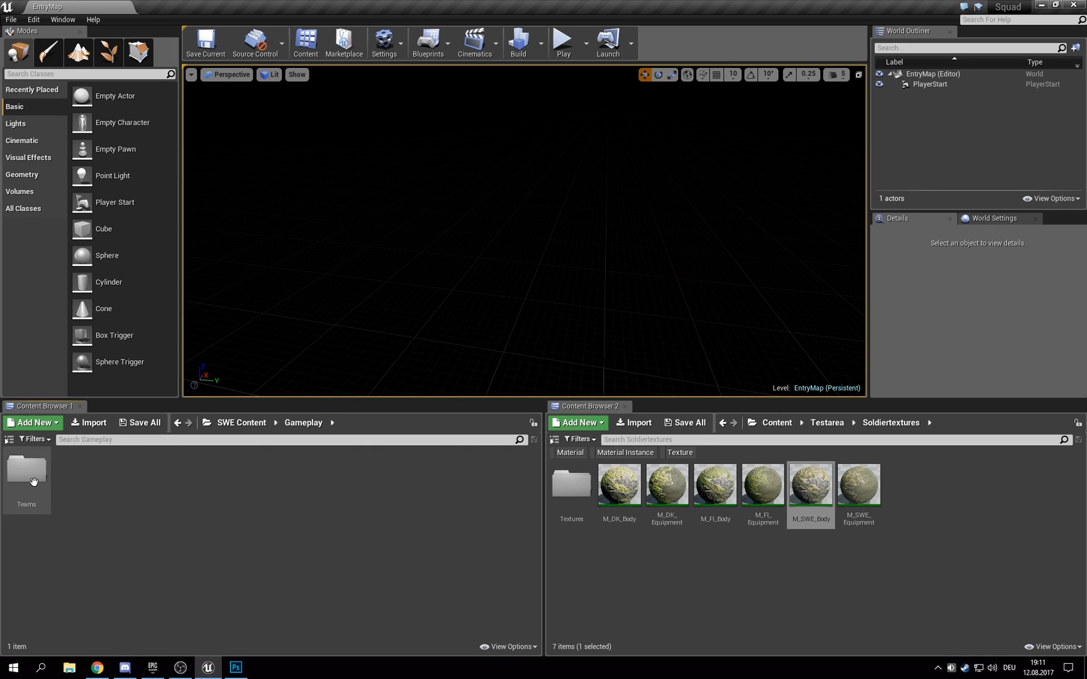
pyautogui.doubleClick(27, 471)
pyautogui.doubleClick(26, 472)
pyautogui.doubleClick(26, 472)
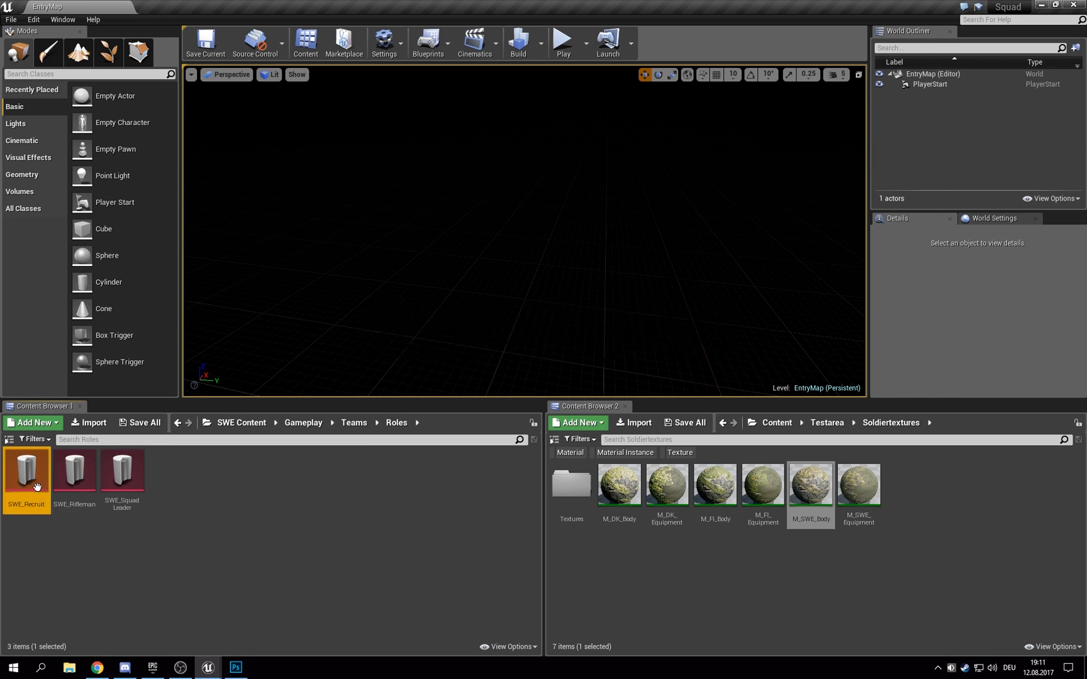
pyautogui.click(391, 319)
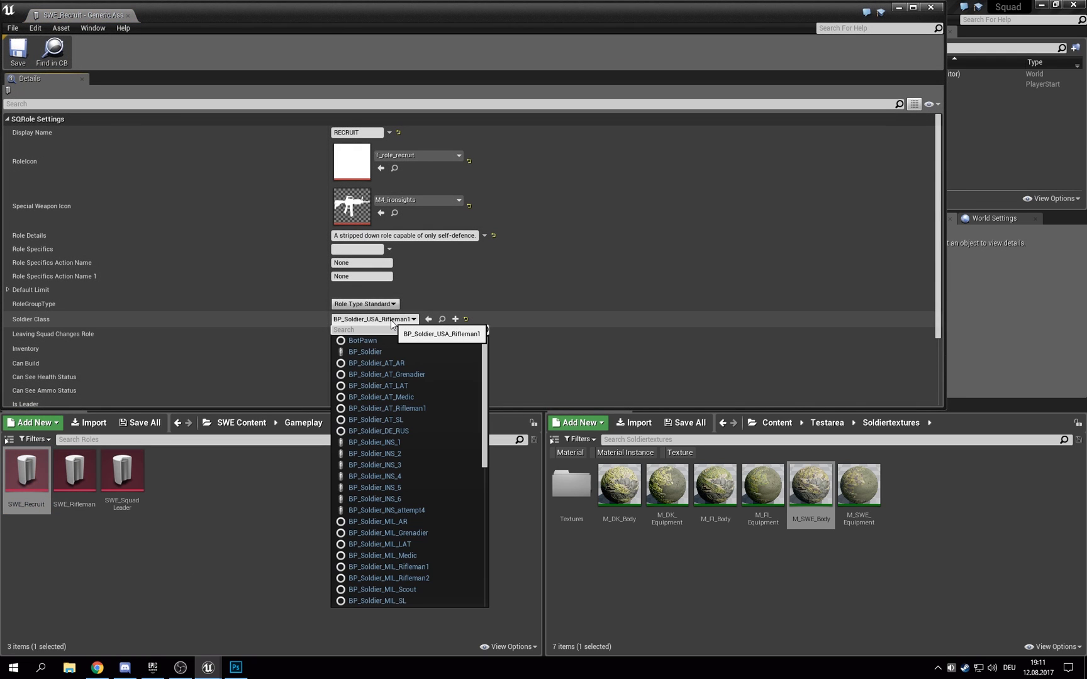
pyautogui.write('SWE')
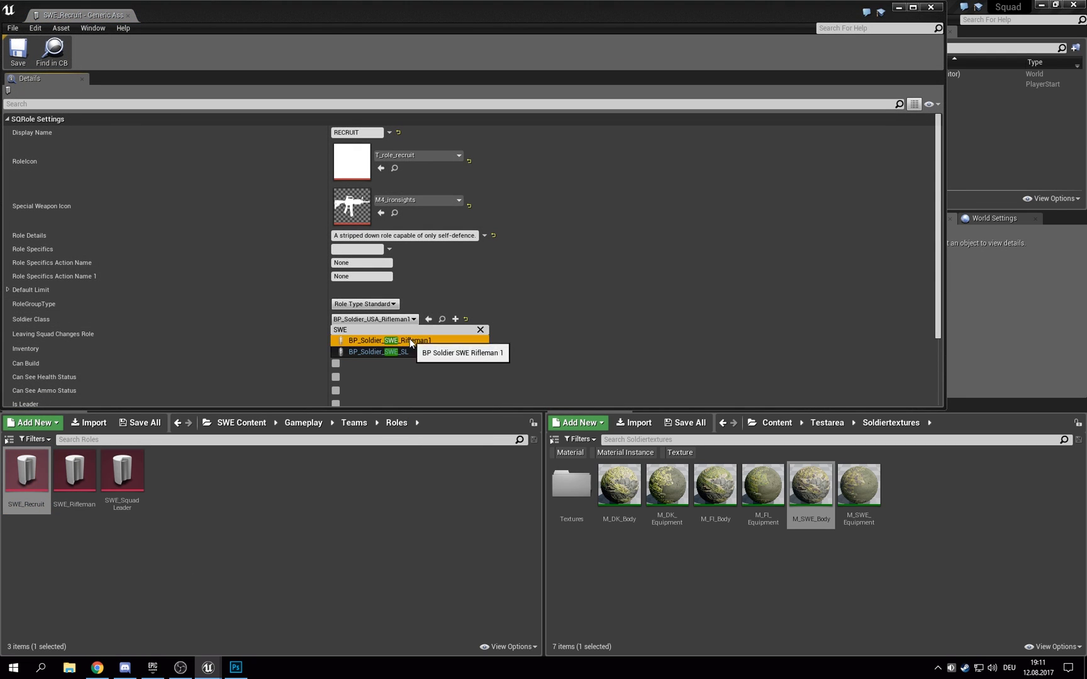
pyautogui.click(373, 341)
pyautogui.click(19, 58)
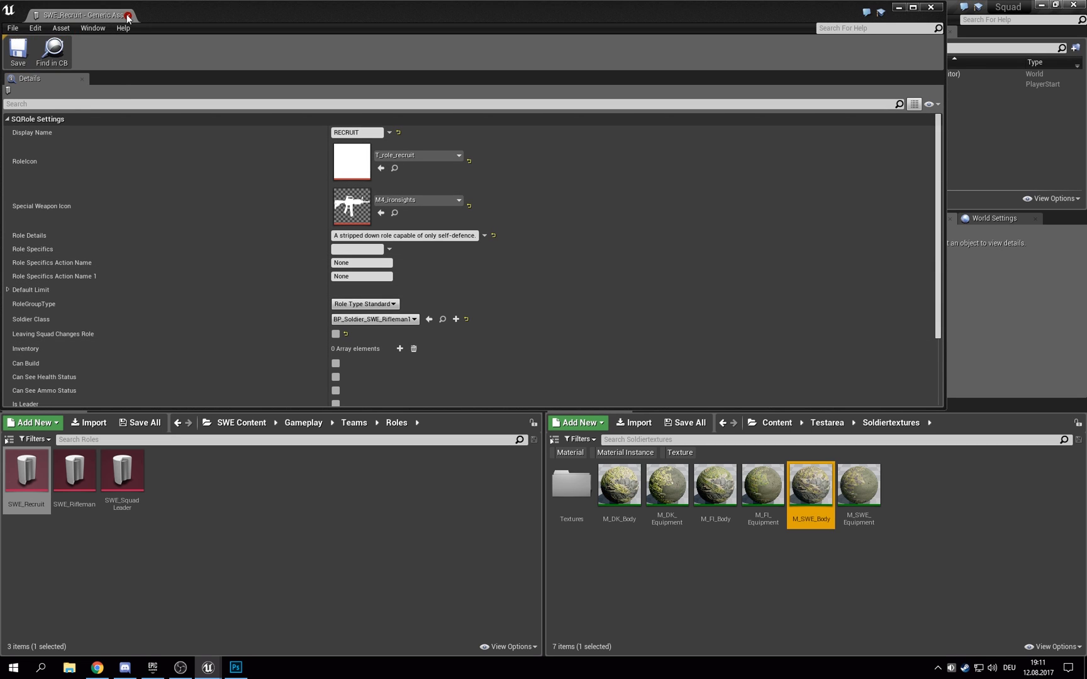
# Step: Open SWE_Rifleman, set its Soldier Class to BP_Soldier_SWE_Rifleman1, then save and close it
pyautogui.click(74, 470)
pyautogui.doubleClick(74, 470)
pyautogui.click(388, 320)
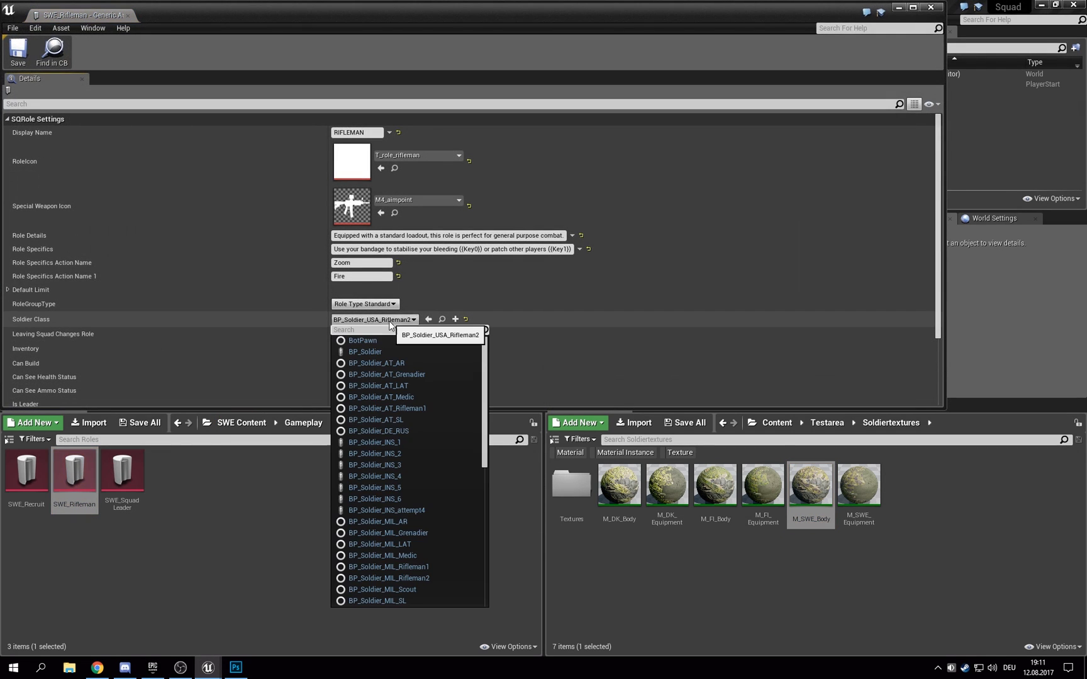
pyautogui.write('swe')
pyautogui.click(400, 352)
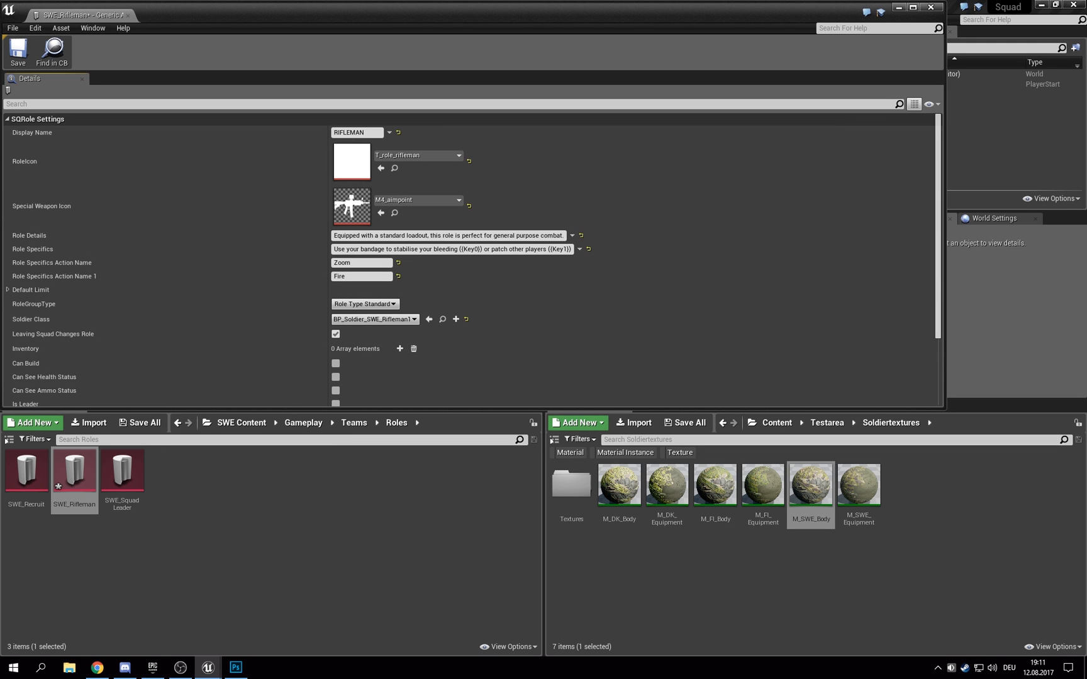
pyautogui.click(32, 59)
pyautogui.click(127, 16)
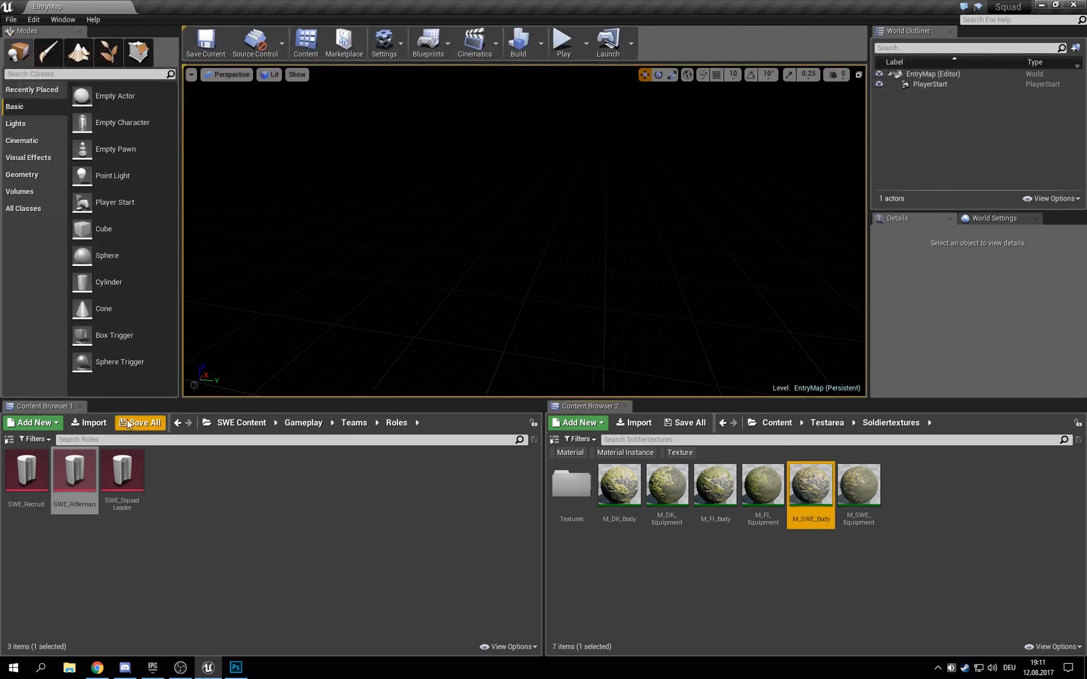
# Step: Open SWE_SquadLeader, set its Soldier Class to BP_Soldier_SWE_SL, then save and close it
pyautogui.doubleClick(123, 481)
pyautogui.click(379, 319)
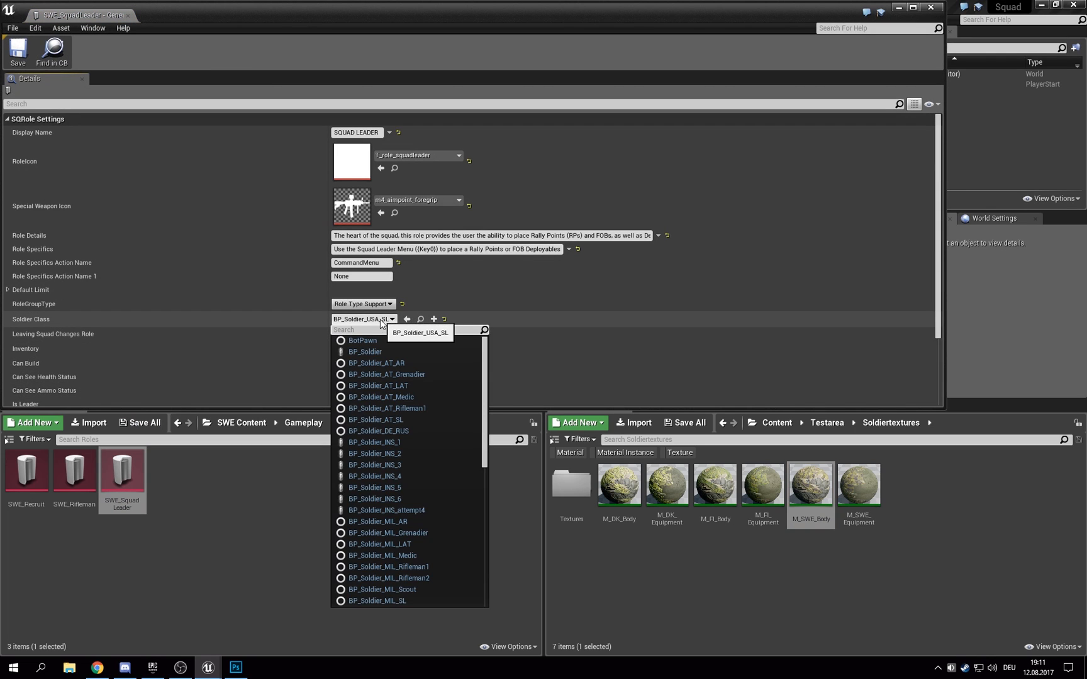
pyautogui.scroll(-1, 408, 440)
pyautogui.write('SWE')
pyautogui.click(417, 356)
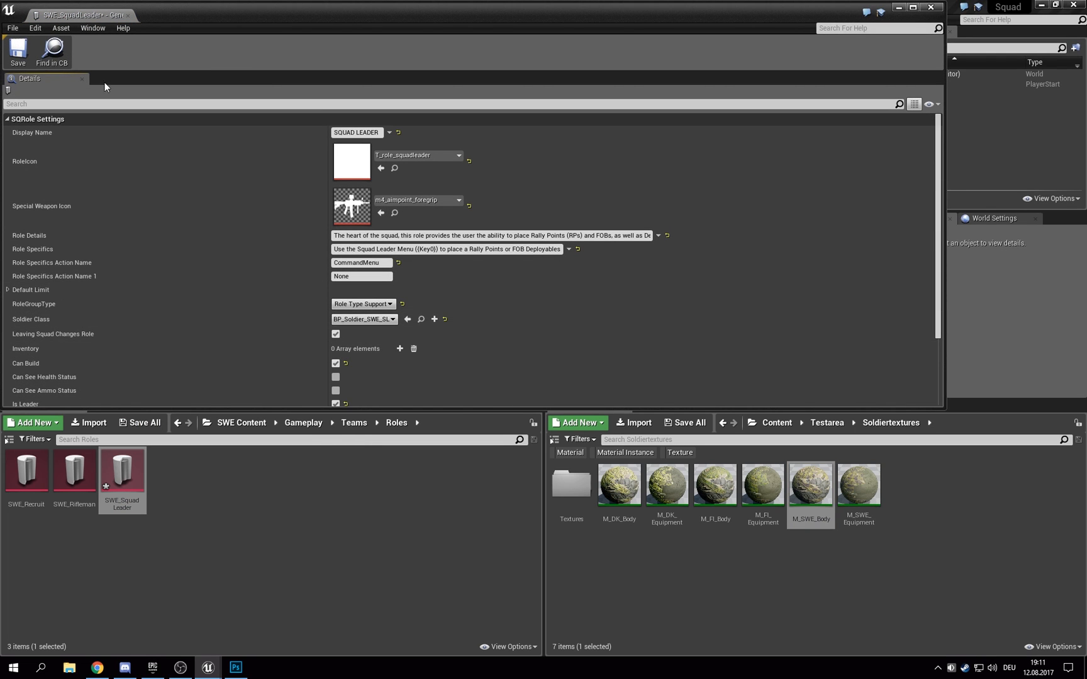
pyautogui.click(18, 52)
pyautogui.click(128, 14)
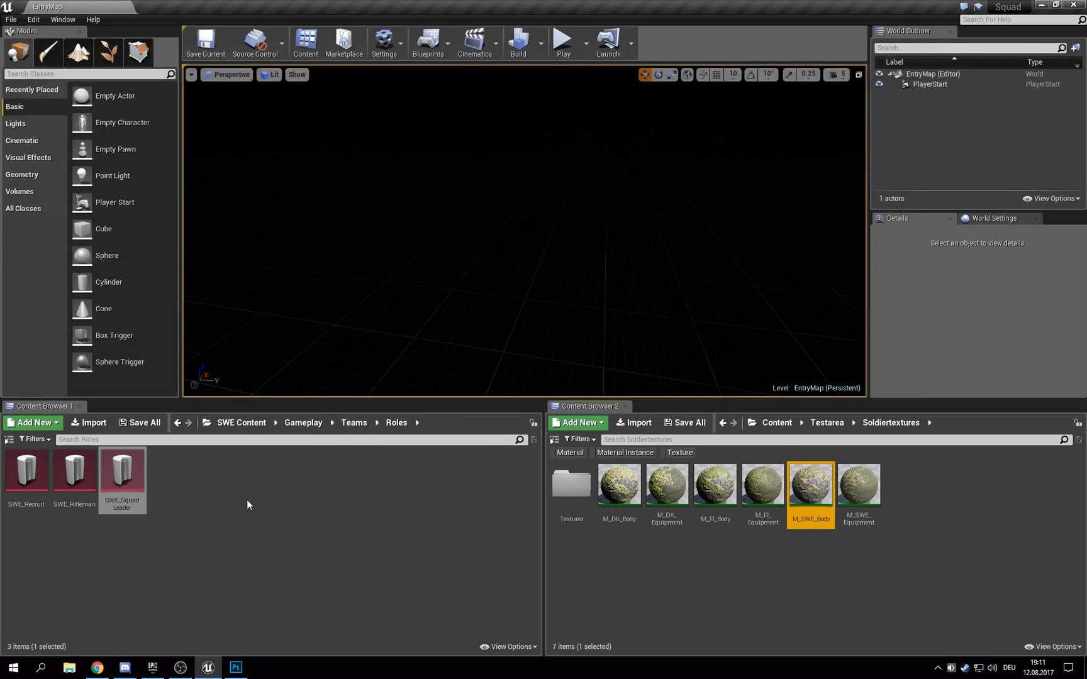
# Step: Look through the SWE Content/Weapons/AK5C folder for the BP_AK5C_Aimpoint and BP_AK5C_Ironsights weapon blueprints
pyautogui.click(352, 424)
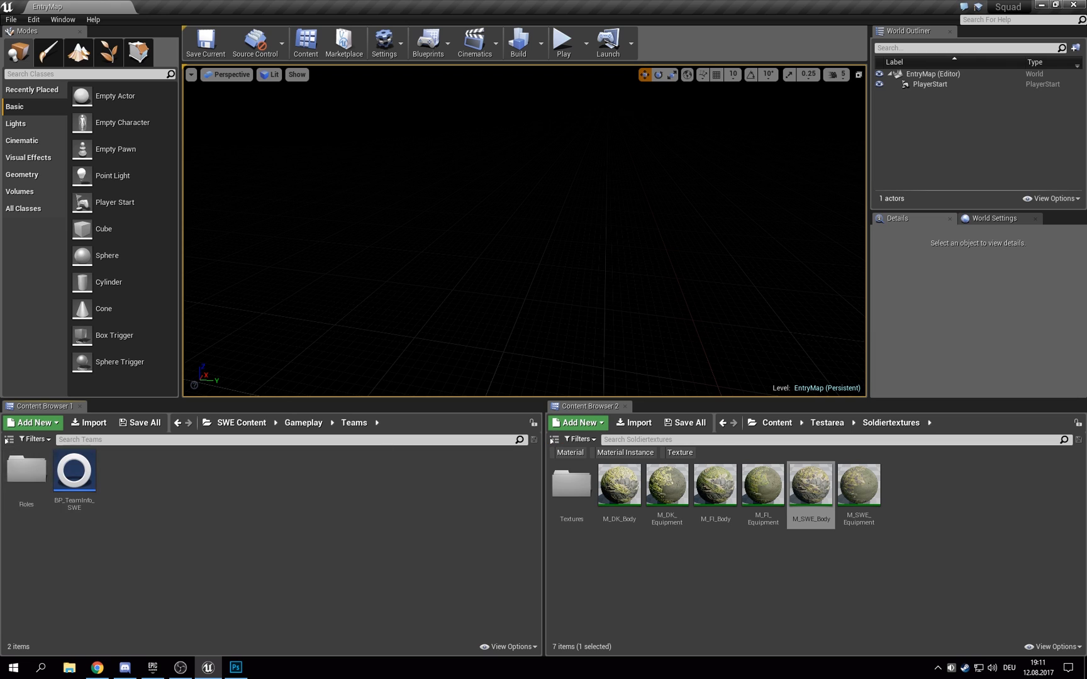
pyautogui.doubleClick(27, 472)
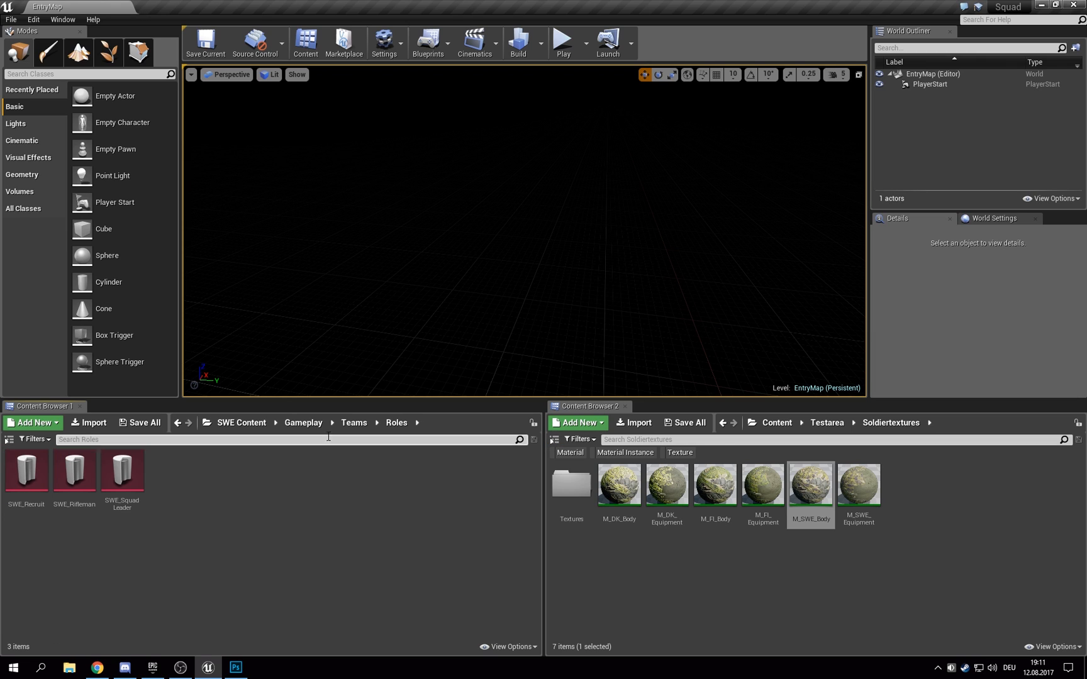
pyautogui.click(266, 424)
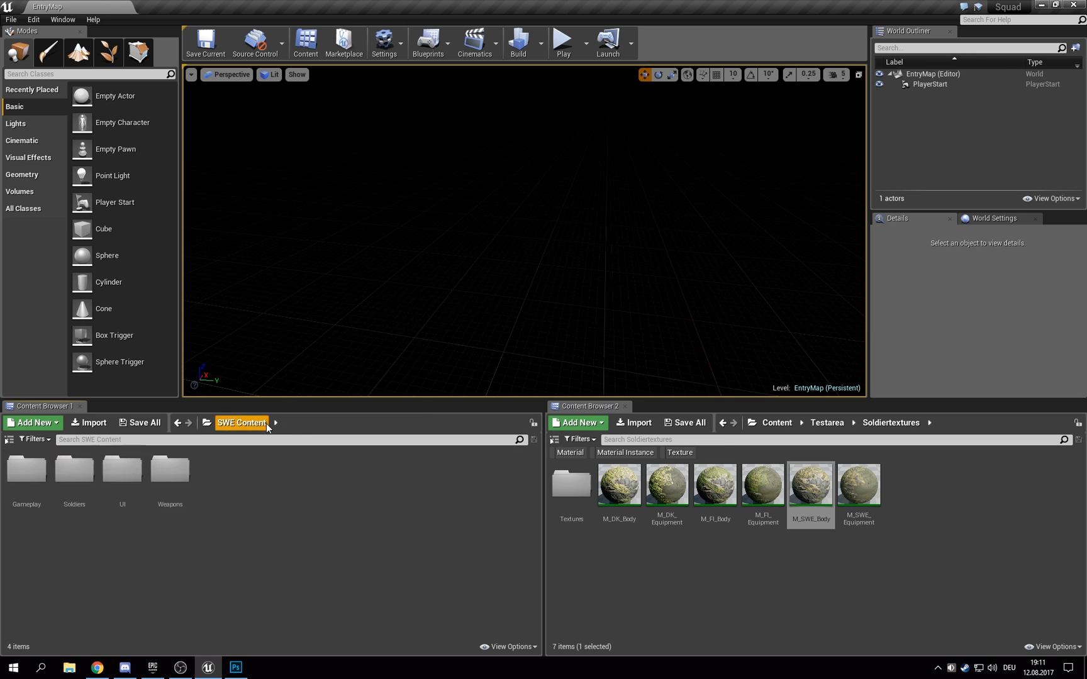
pyautogui.doubleClick(170, 469)
pyautogui.click(31, 470)
pyautogui.doubleClick(31, 470)
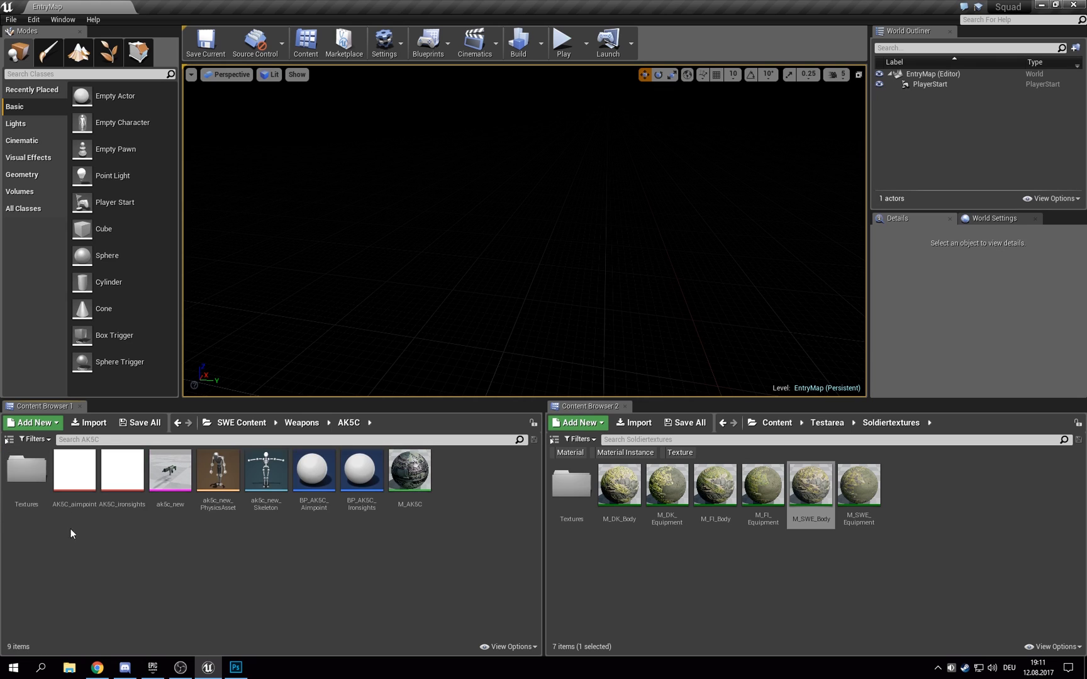
pyautogui.click(308, 486)
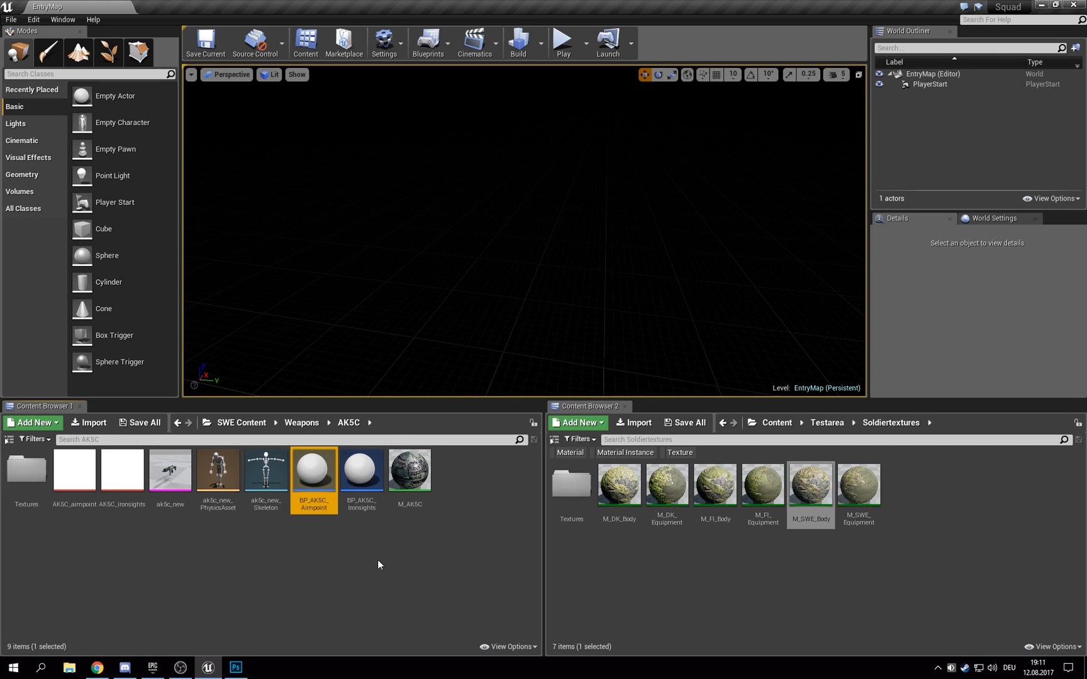
pyautogui.click(362, 477)
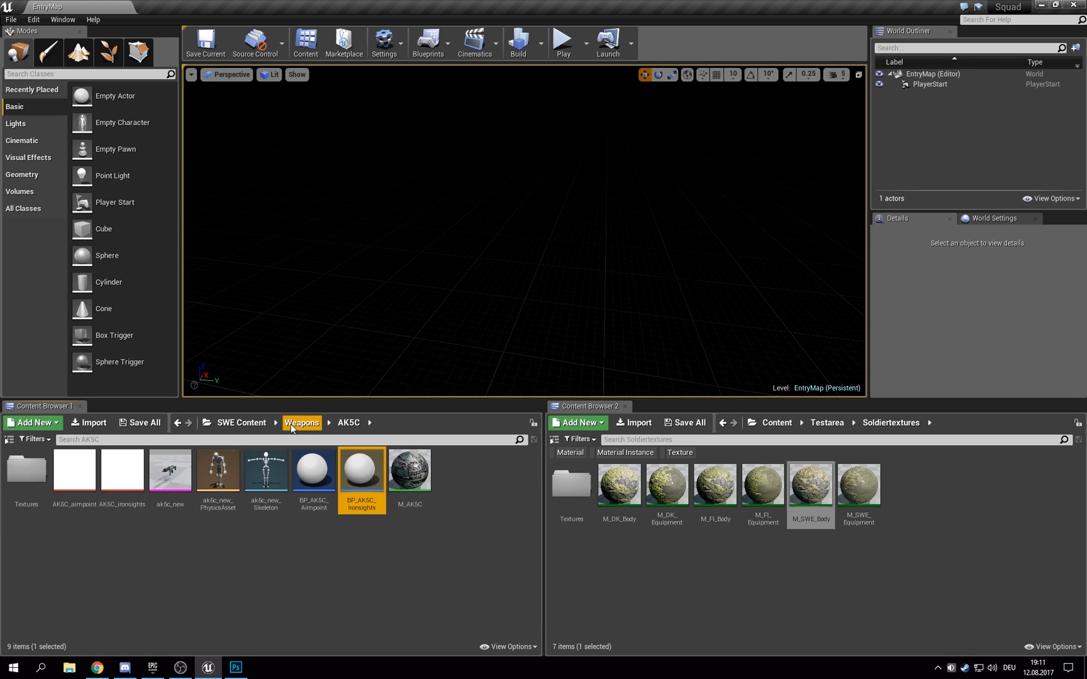
# Step: Return to the SWE Gameplay/Teams/Roles folder, open SWE_SquadLeader and add one element to its Inventory array
pyautogui.click(253, 424)
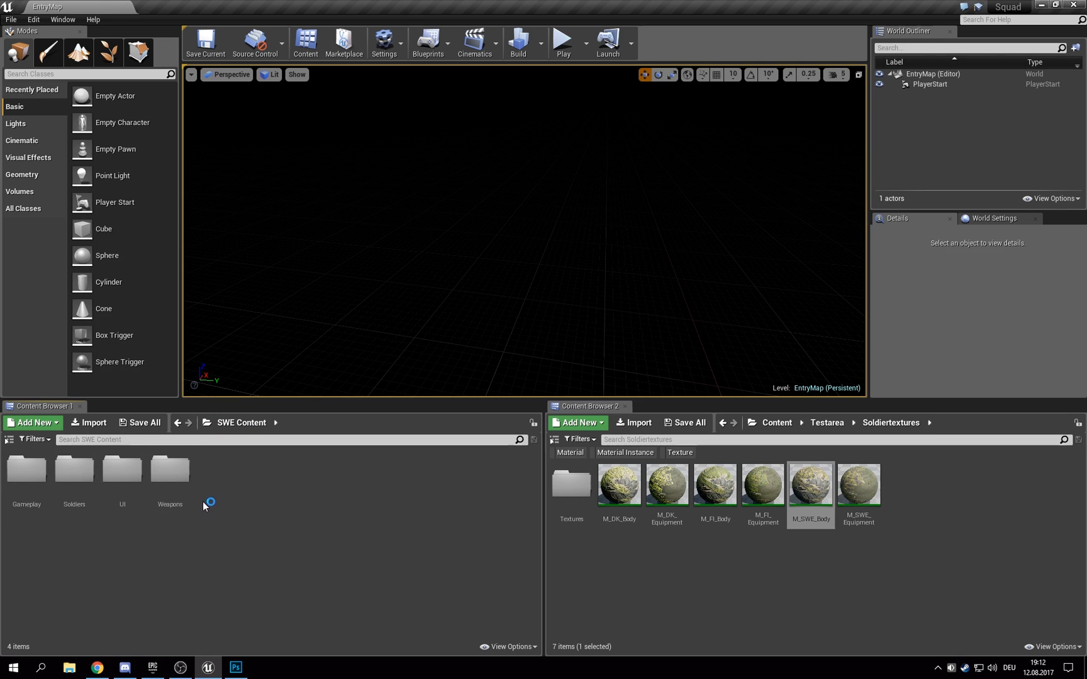
pyautogui.doubleClick(68, 482)
pyautogui.hotkey('alt', 'Left')
pyautogui.click(40, 479)
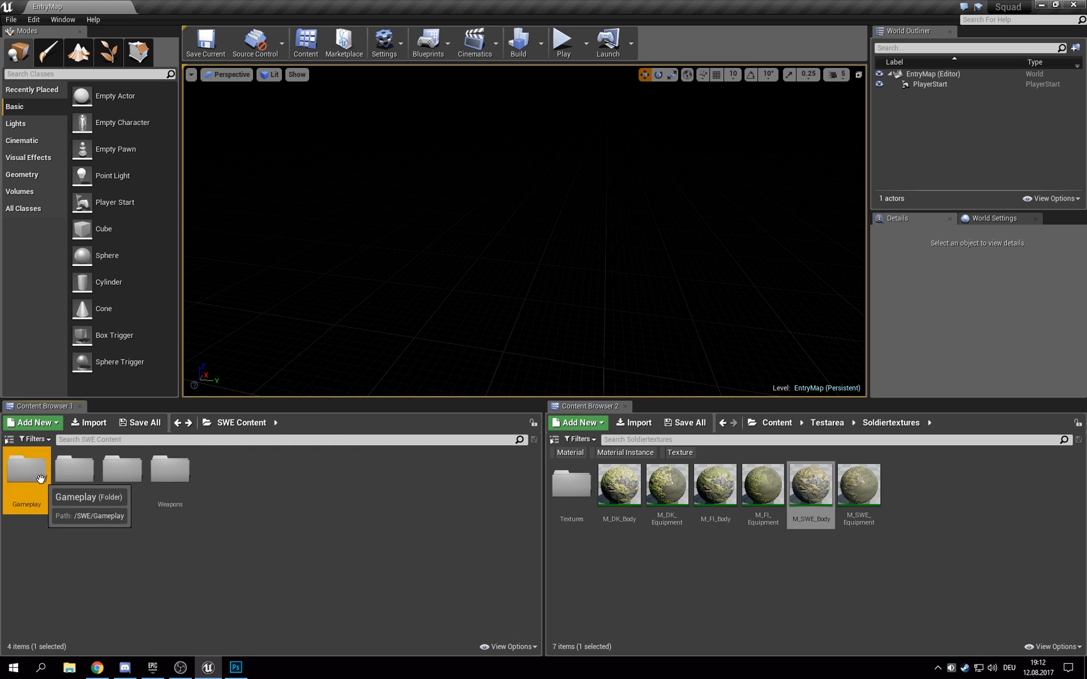
pyautogui.doubleClick(39, 479)
pyautogui.doubleClick(34, 476)
pyautogui.doubleClick(35, 476)
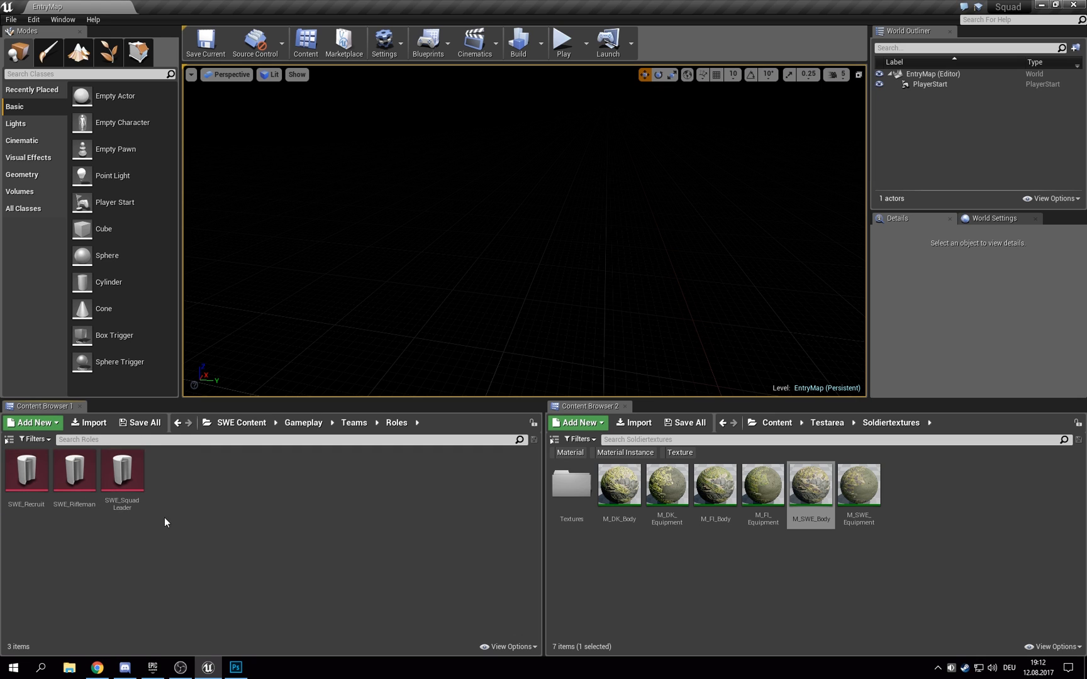
pyautogui.doubleClick(122, 471)
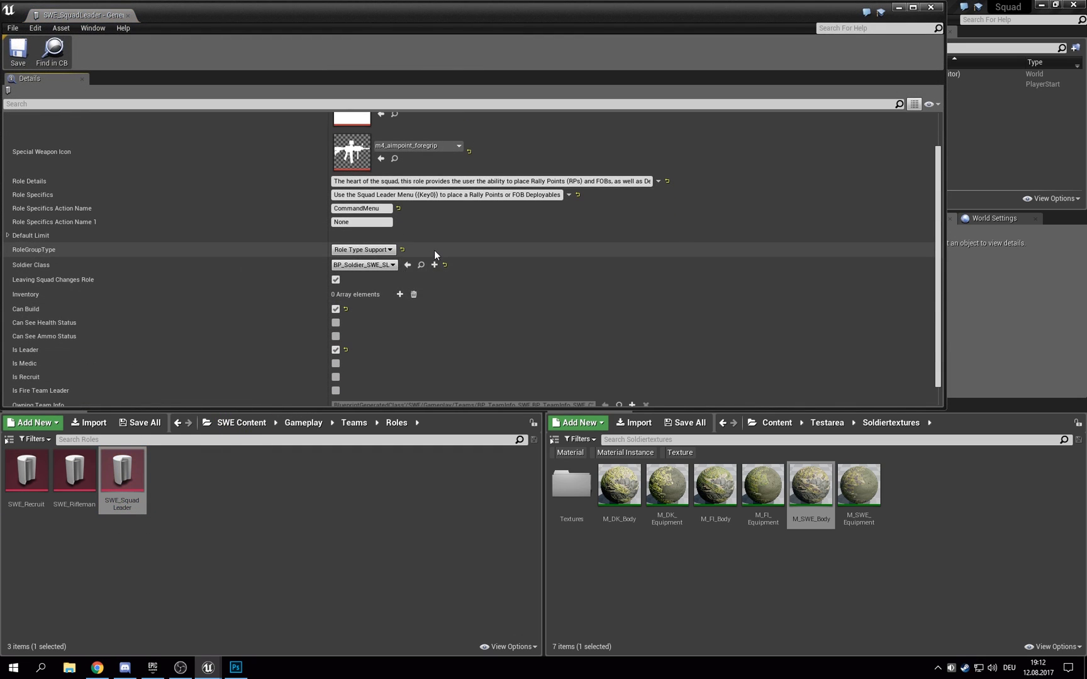
pyautogui.click(399, 295)
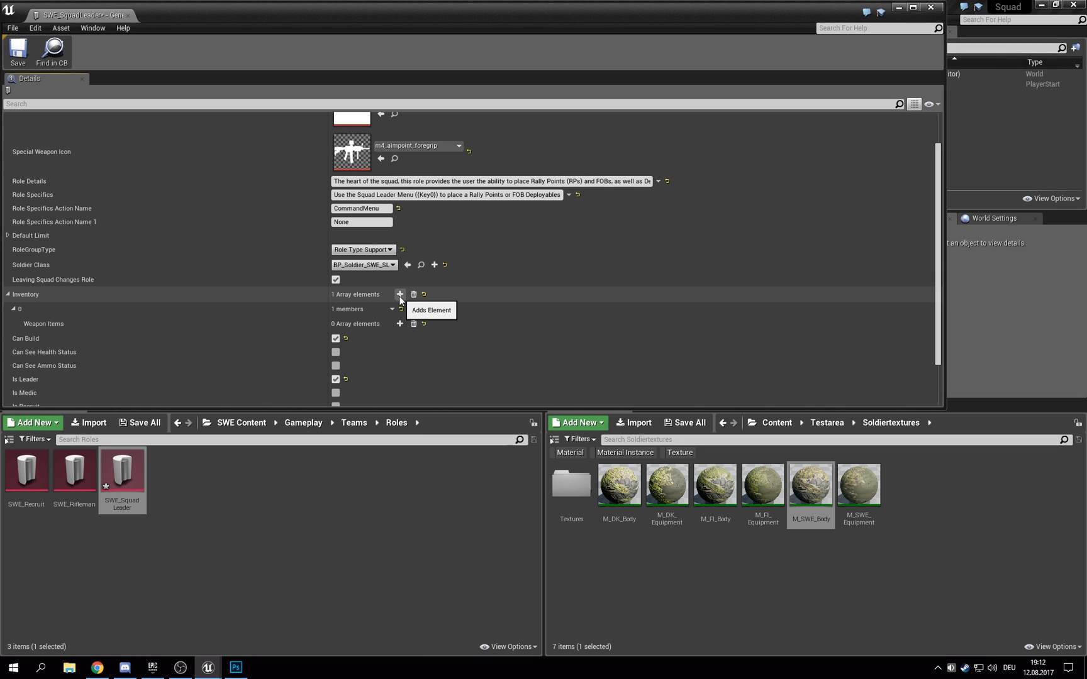
# Step: Open the USA_SquadLeader role from Content/Gameplay/Teams/Roles in the second content browser as an inventory reference
pyautogui.click(778, 425)
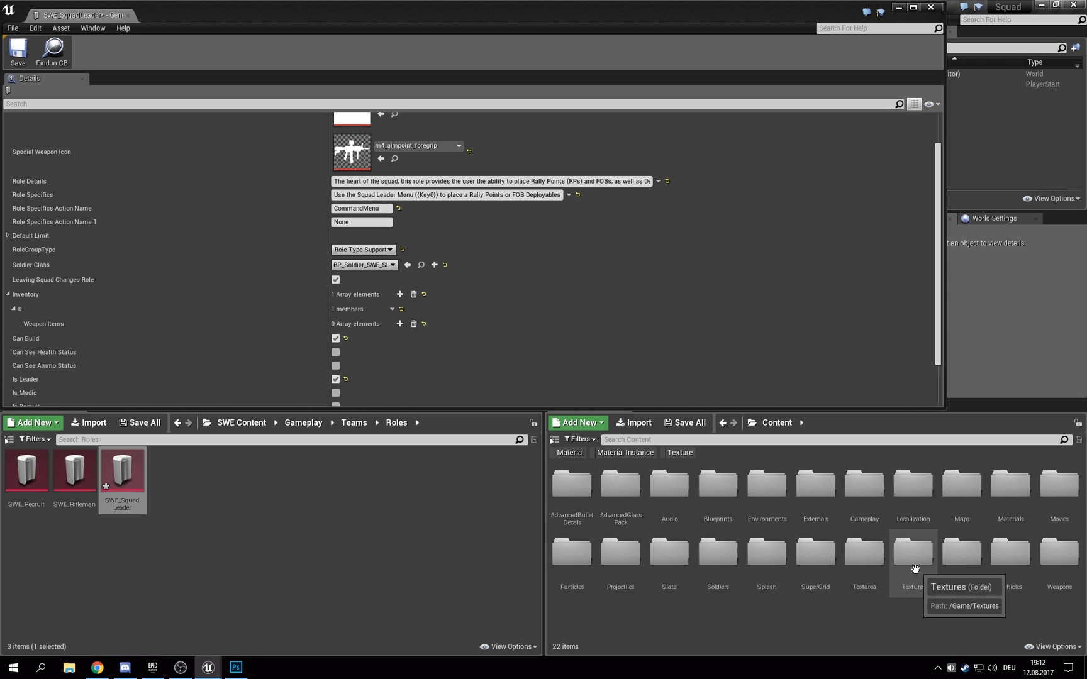
pyautogui.doubleClick(864, 486)
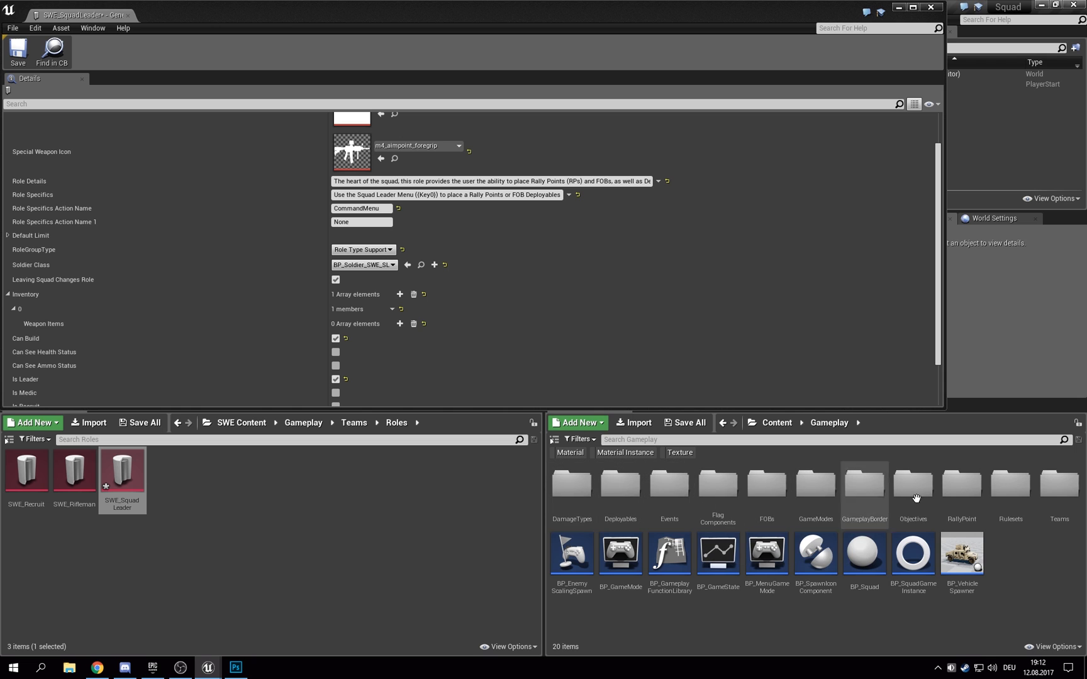
pyautogui.click(1066, 492)
pyautogui.doubleClick(1065, 492)
pyautogui.click(569, 485)
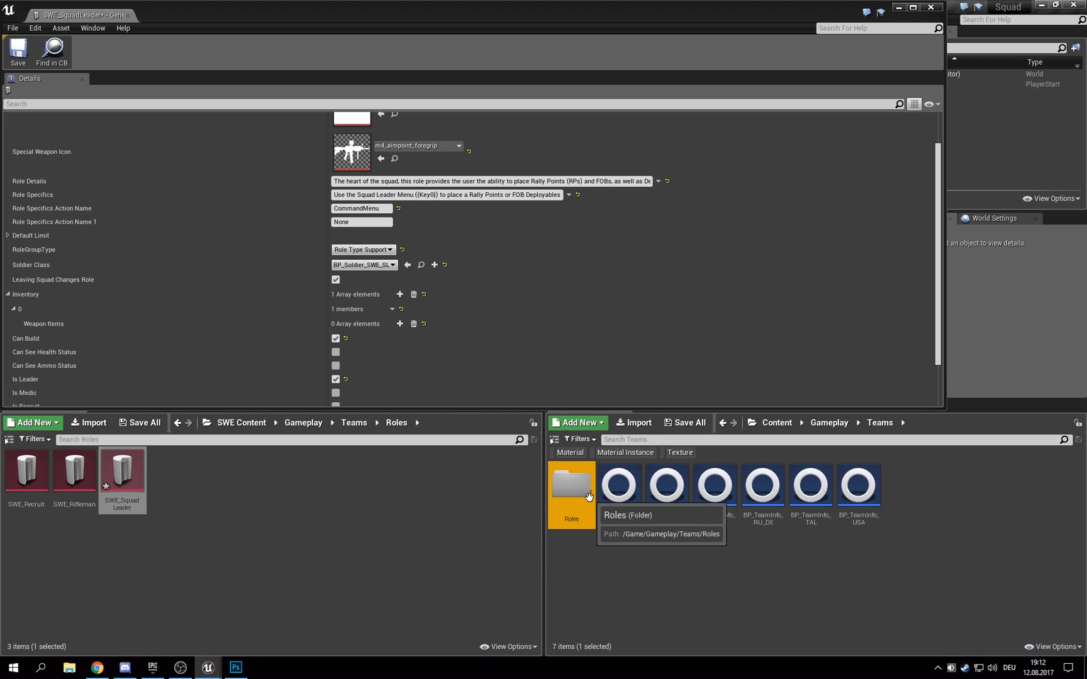
pyautogui.doubleClick(570, 485)
pyautogui.scroll(-1, 907, 534)
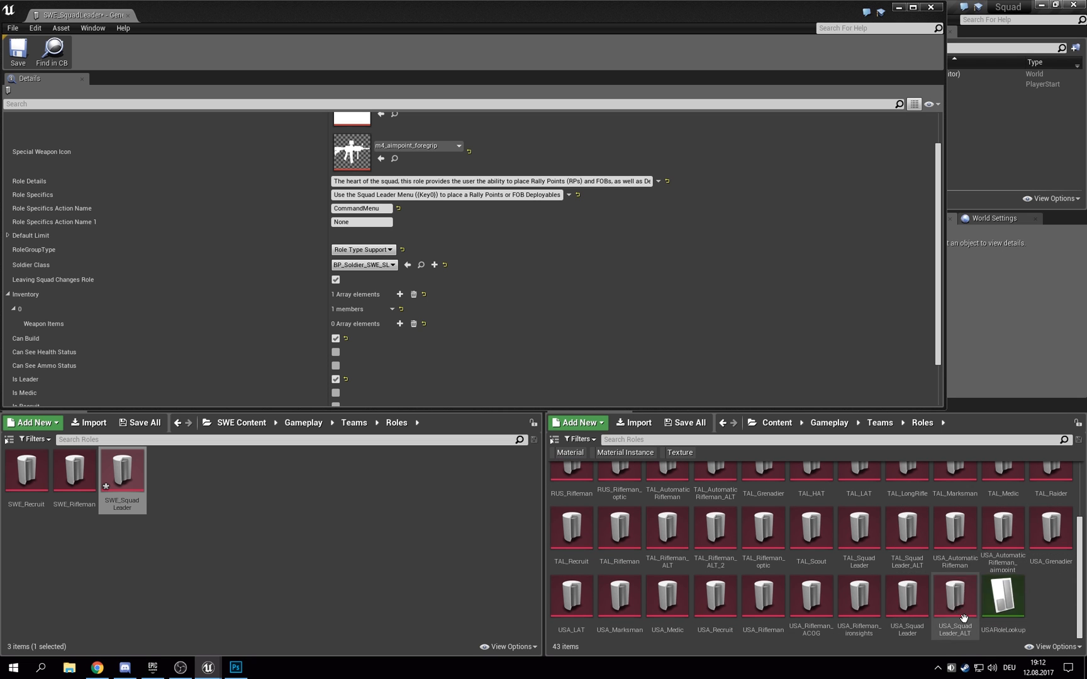
pyautogui.doubleClick(907, 596)
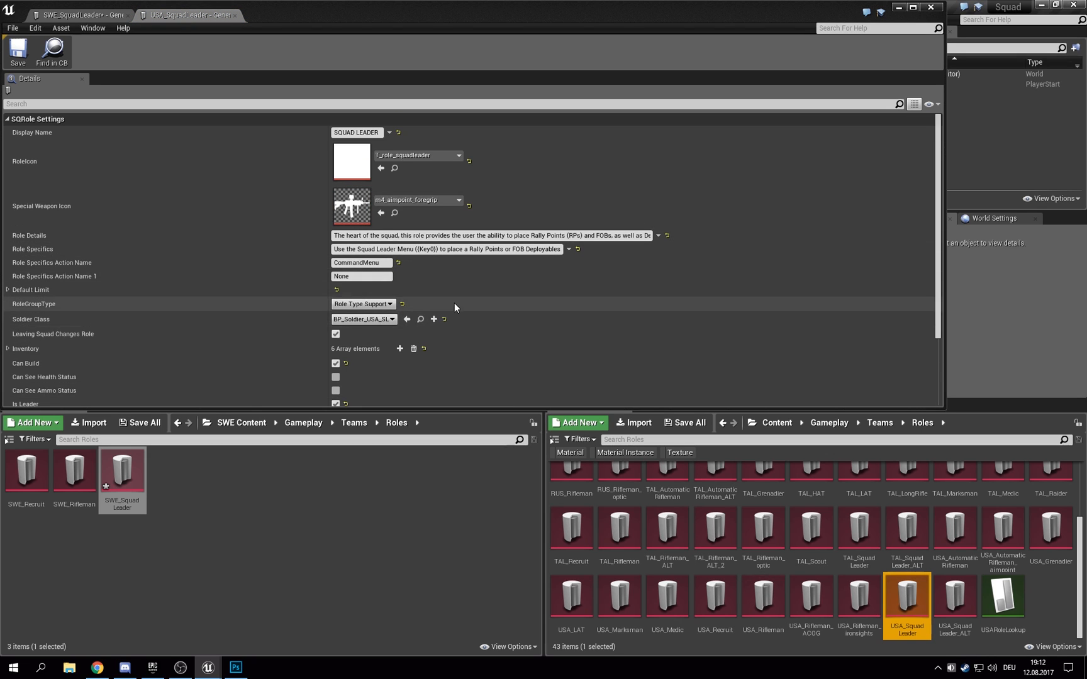
# Step: Expand USA_SquadLeader's Inventory down to weapon item 0 of element 0 and examine its equipable item settings
pyautogui.scroll(-2, 454, 303)
pyautogui.click(8, 281)
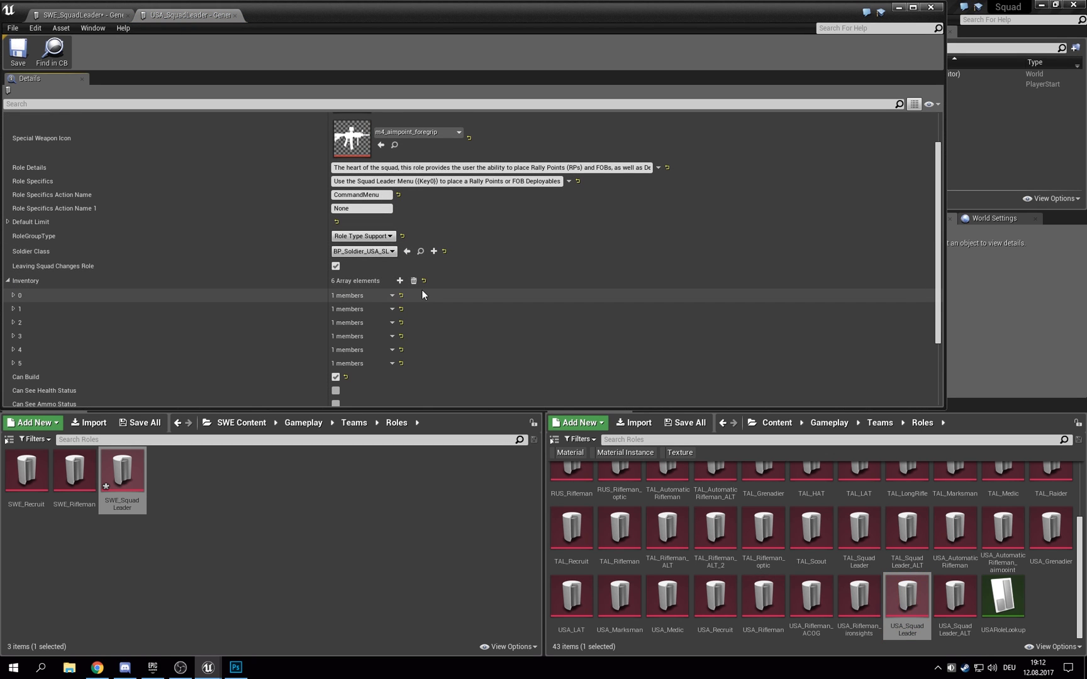
pyautogui.click(14, 295)
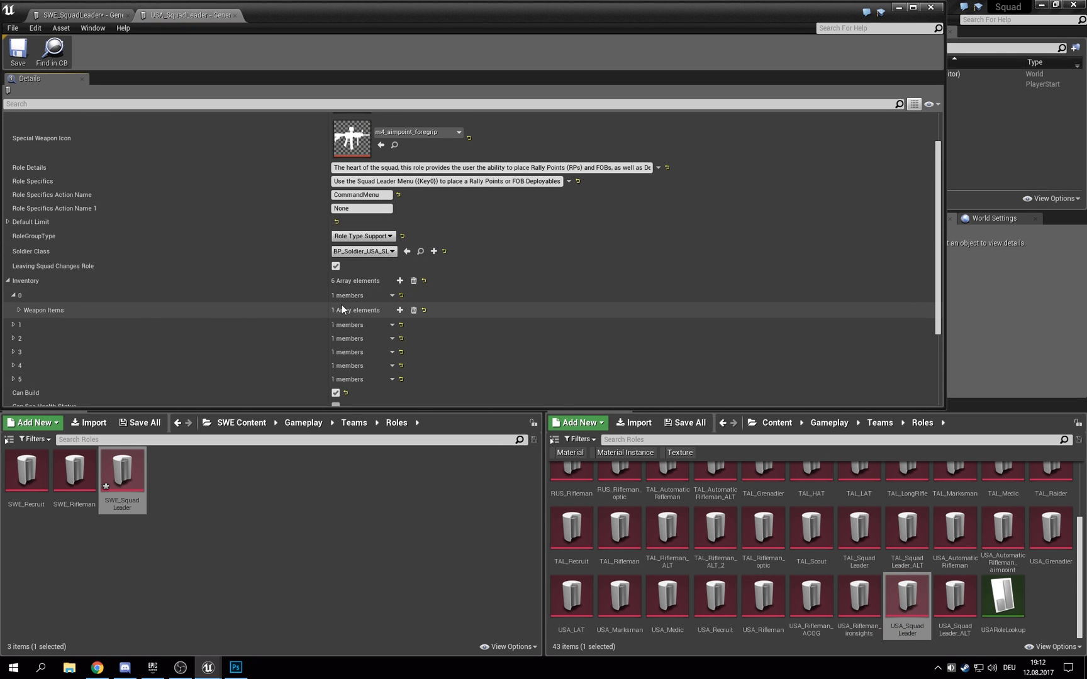
pyautogui.click(19, 310)
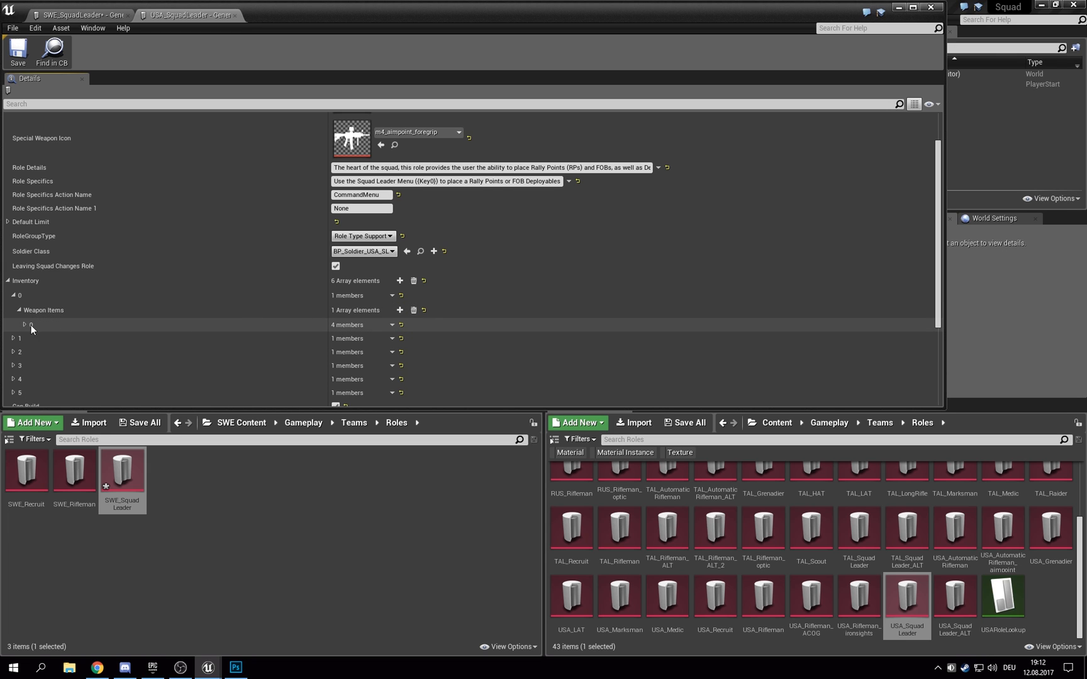
pyautogui.click(24, 325)
pyautogui.scroll(-2, 188, 314)
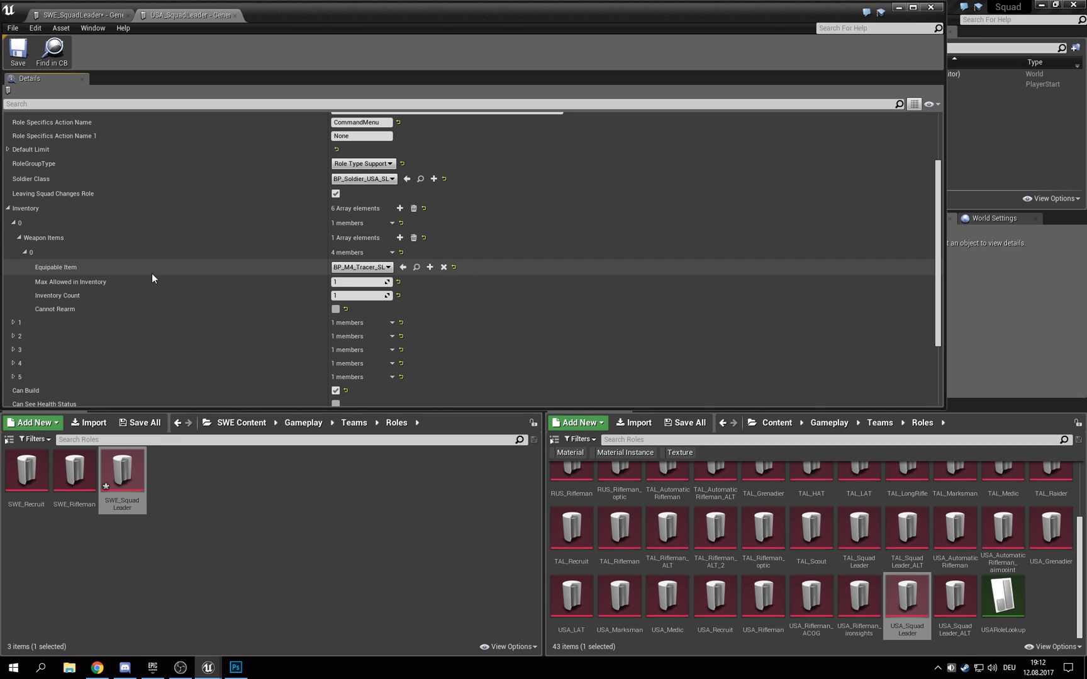
# Step: Examine the weapon item settings of Inventory element 1 in USA_SquadLeader, with the other elements collapsed
pyautogui.click(25, 252)
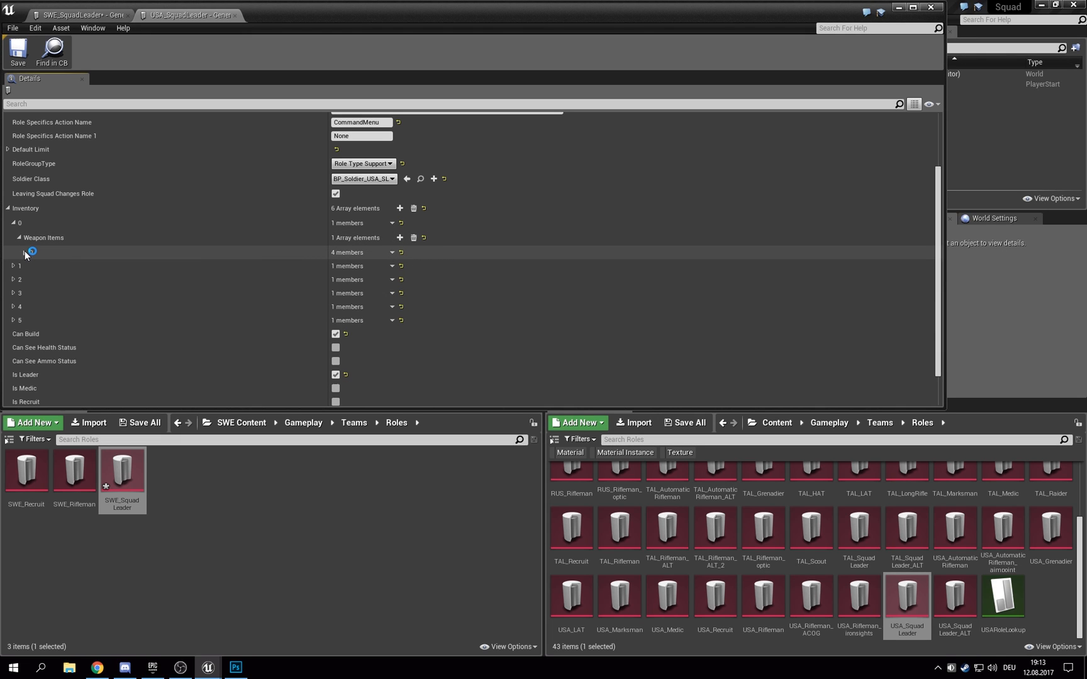
pyautogui.click(19, 238)
pyautogui.click(15, 224)
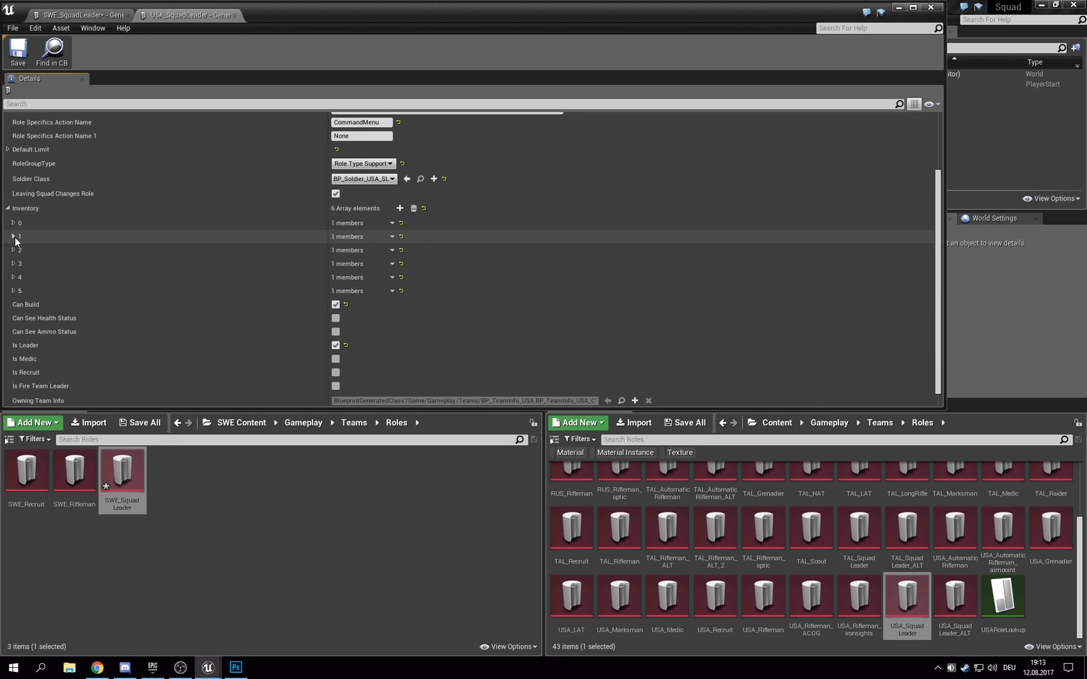
pyautogui.click(14, 237)
pyautogui.click(19, 250)
pyautogui.click(25, 265)
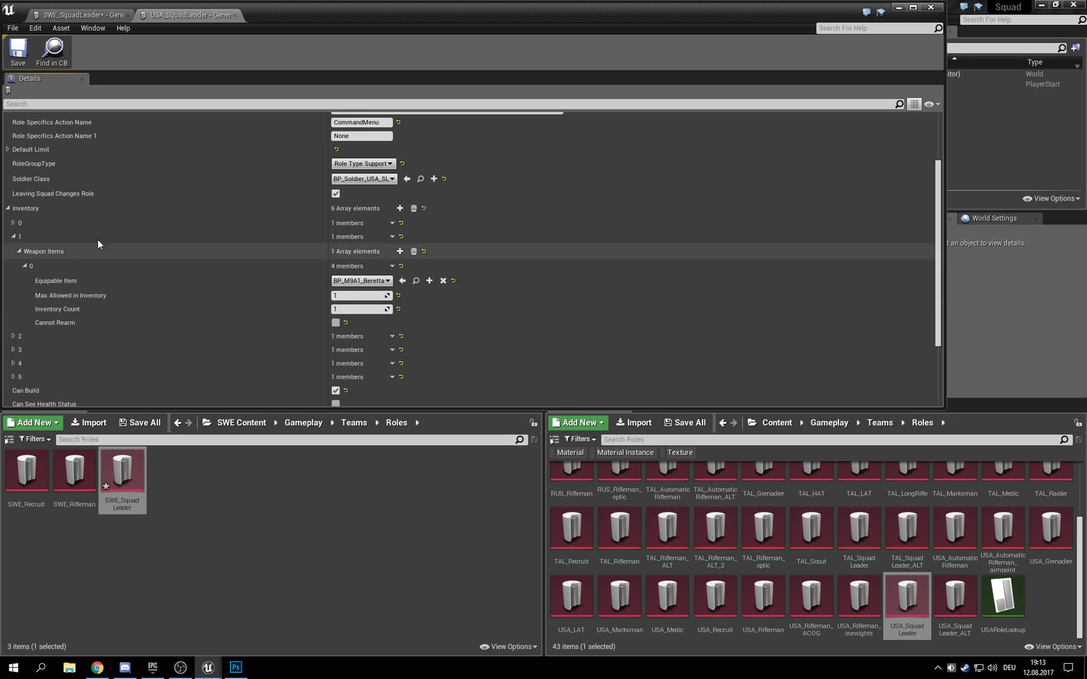
pyautogui.click(14, 237)
# Step: Examine the weapon item settings of Inventory elements 2 and 3 in USA_SquadLeader
pyautogui.click(14, 251)
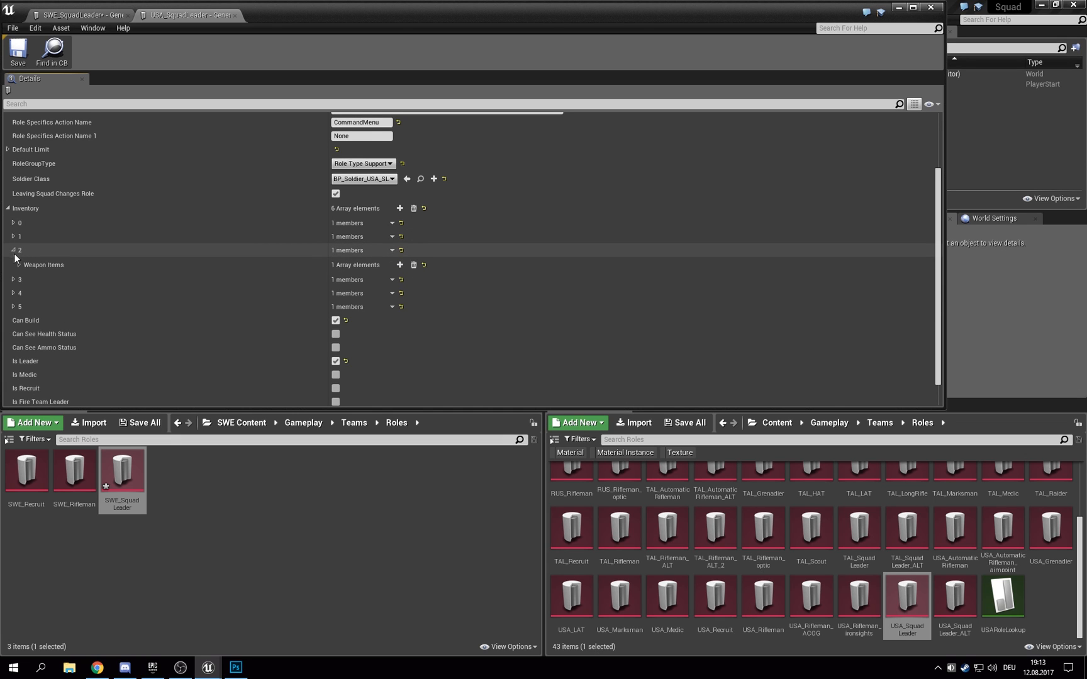
pyautogui.click(19, 264)
pyautogui.click(24, 279)
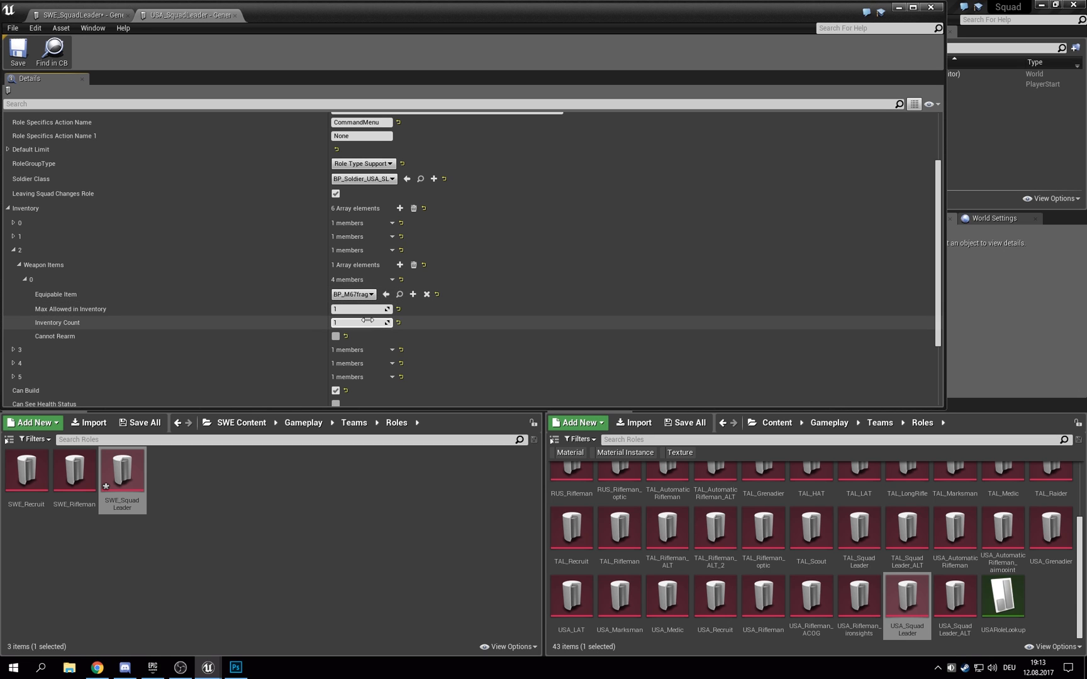
pyautogui.click(25, 280)
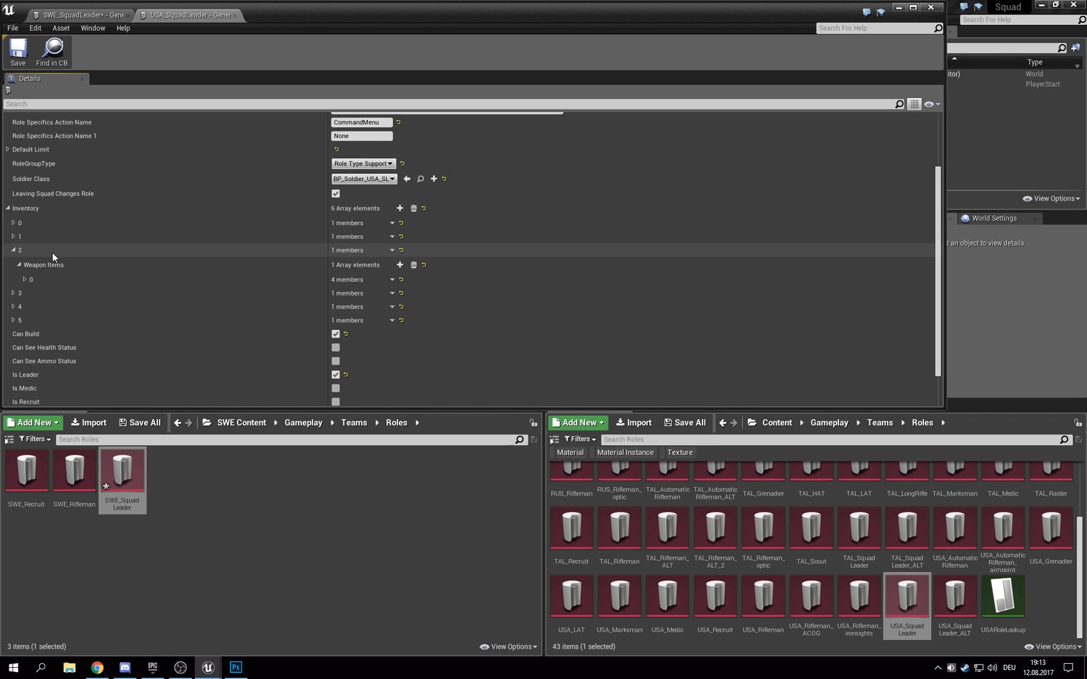
pyautogui.click(13, 250)
pyautogui.click(13, 263)
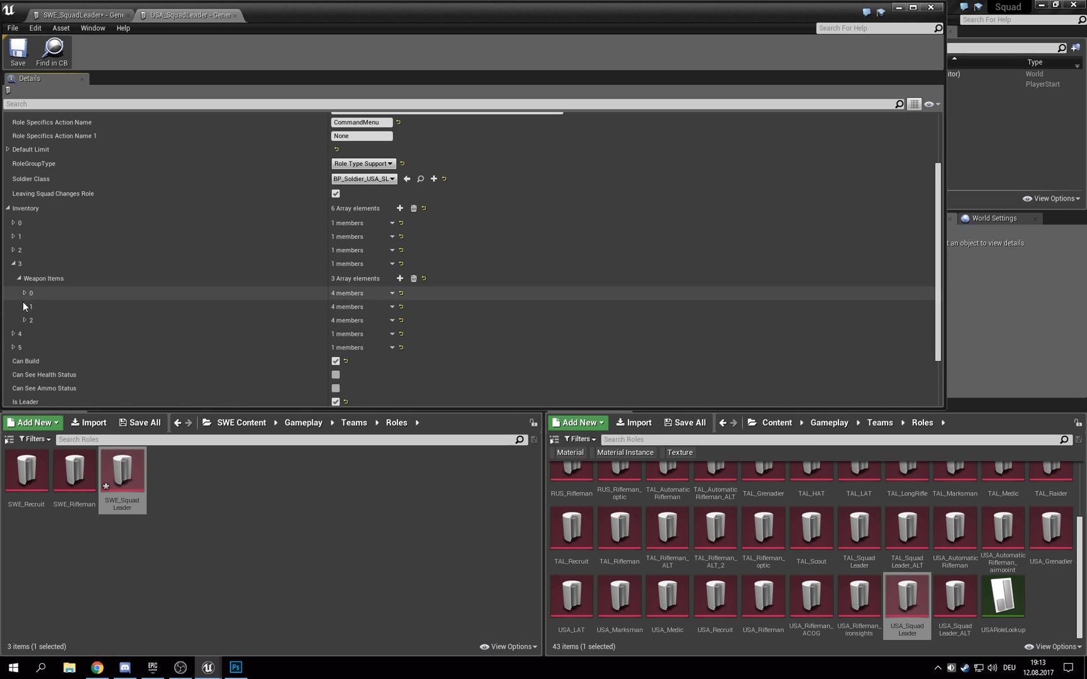
pyautogui.click(25, 293)
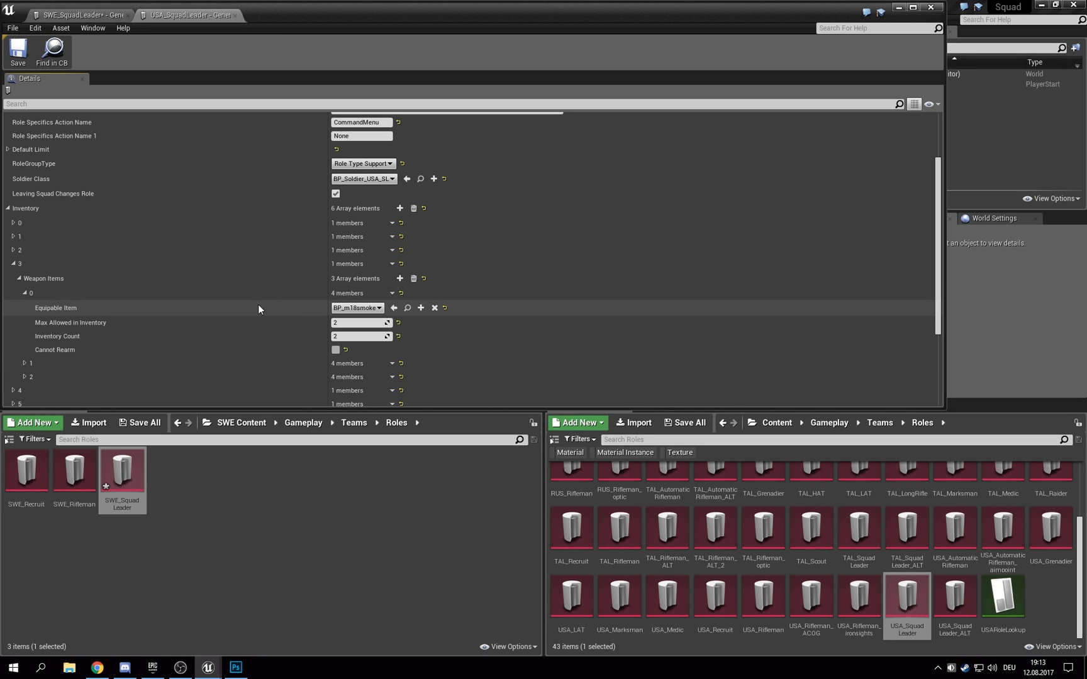
# Step: In SWE_SquadLeader, add a weapon item to Inventory element 0 with BP_AK5C_Aimpoint as equipable item, and collapse the element
pyautogui.click(73, 15)
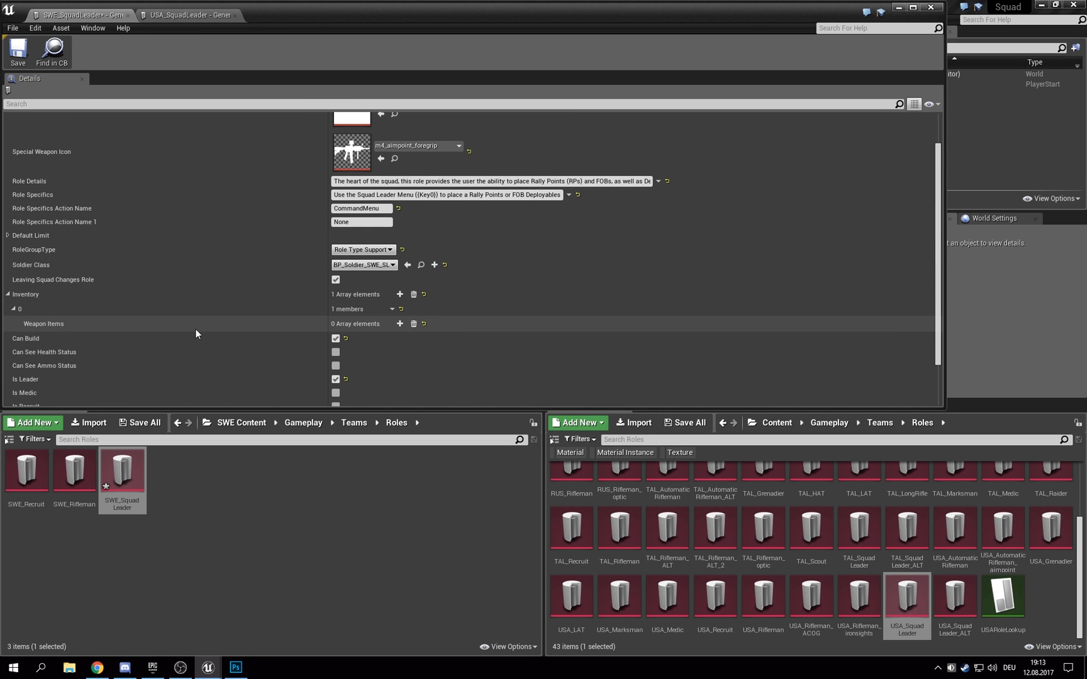
pyautogui.click(399, 323)
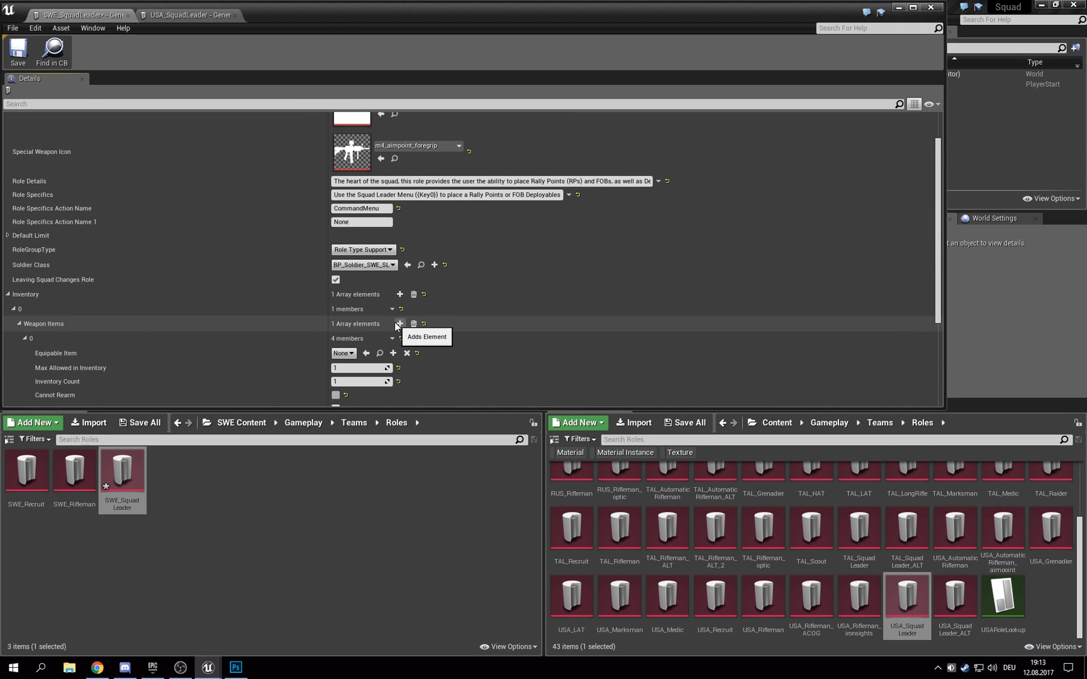
pyautogui.click(348, 354)
pyautogui.write('BP_')
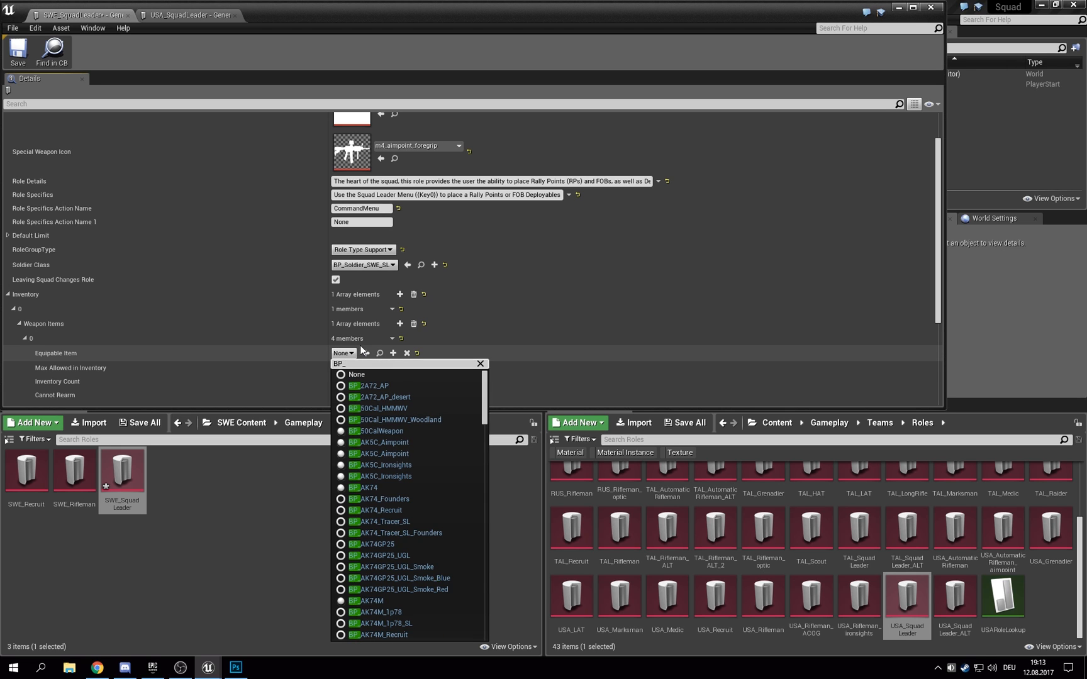
pyautogui.write('AK')
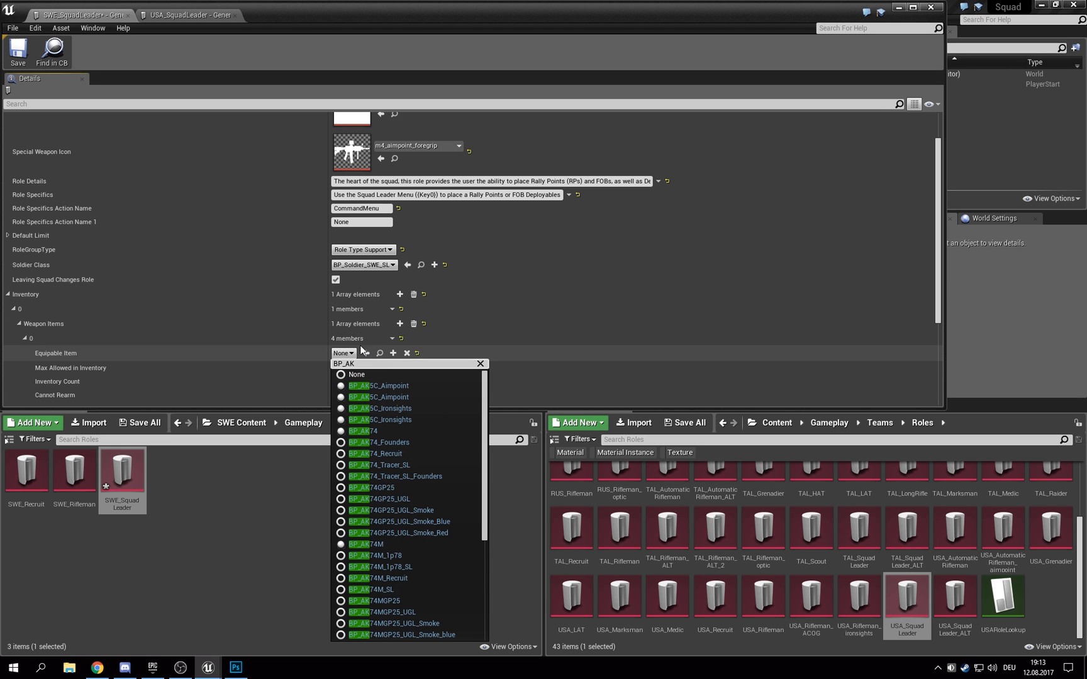
pyautogui.click(416, 387)
pyautogui.scroll(-3, 193, 372)
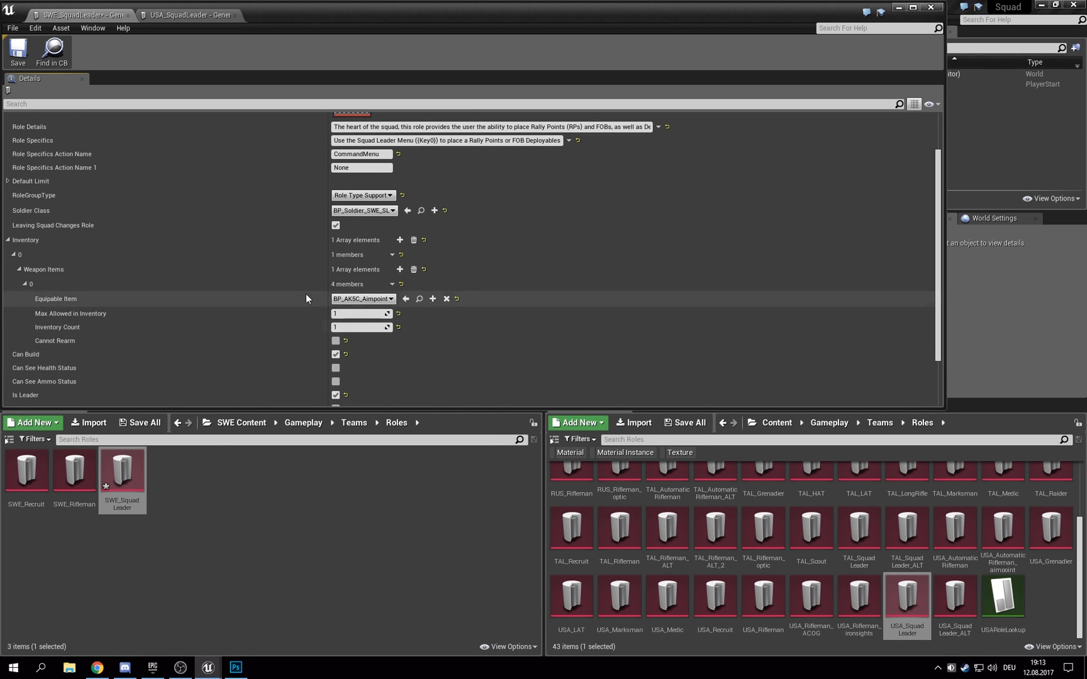
pyautogui.click(24, 284)
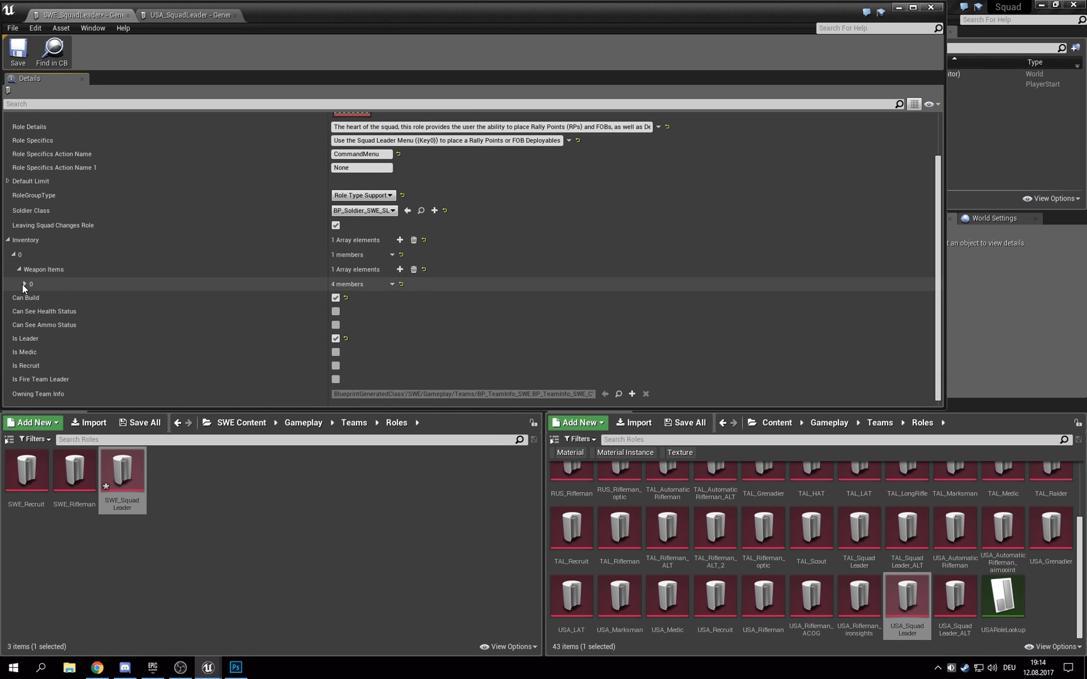
pyautogui.click(18, 269)
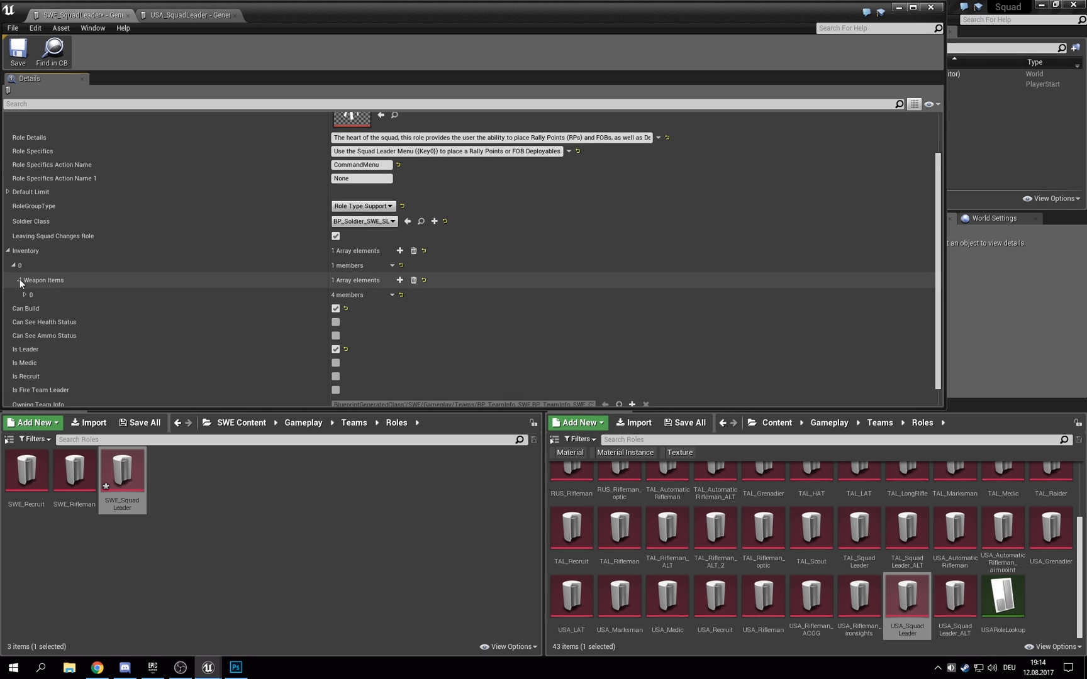
pyautogui.click(12, 265)
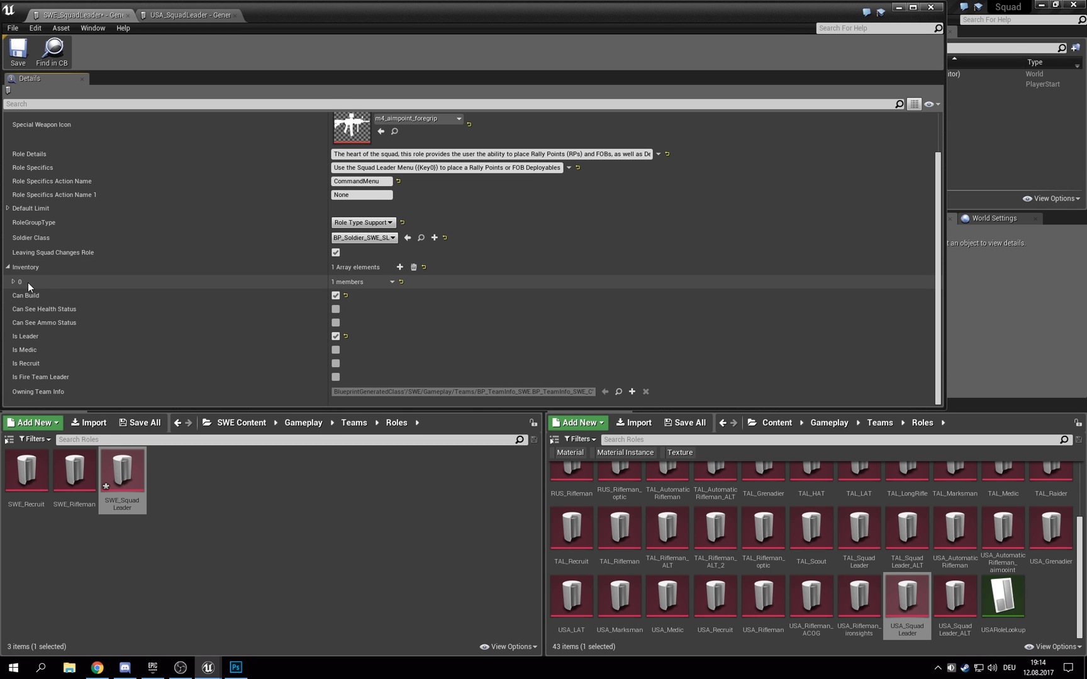
# Step: Add a second Inventory element to SWE_SquadLeader holding one weapon item with BP_M9A1_Beretta as equipable item, and collapse it
pyautogui.click(399, 267)
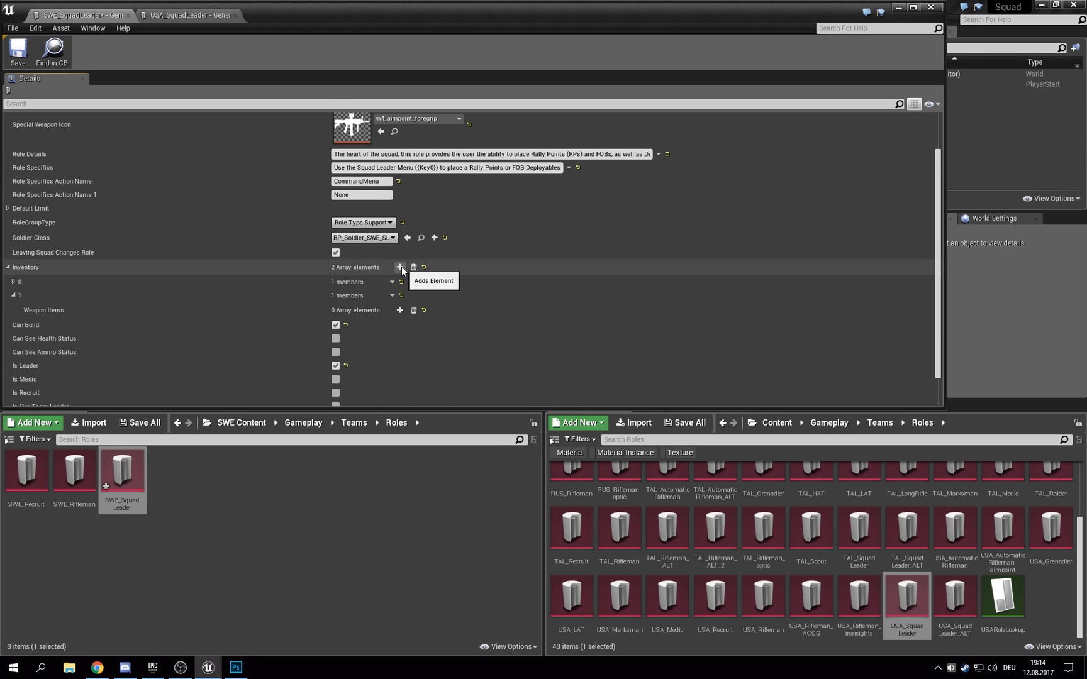
pyautogui.click(400, 310)
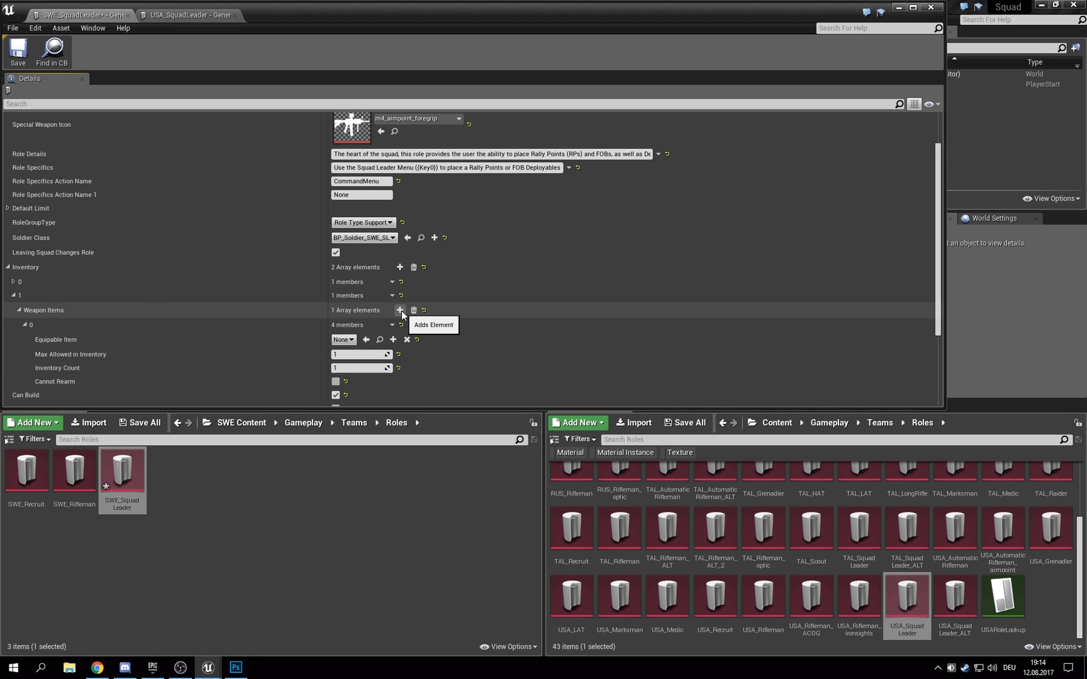
pyautogui.click(341, 339)
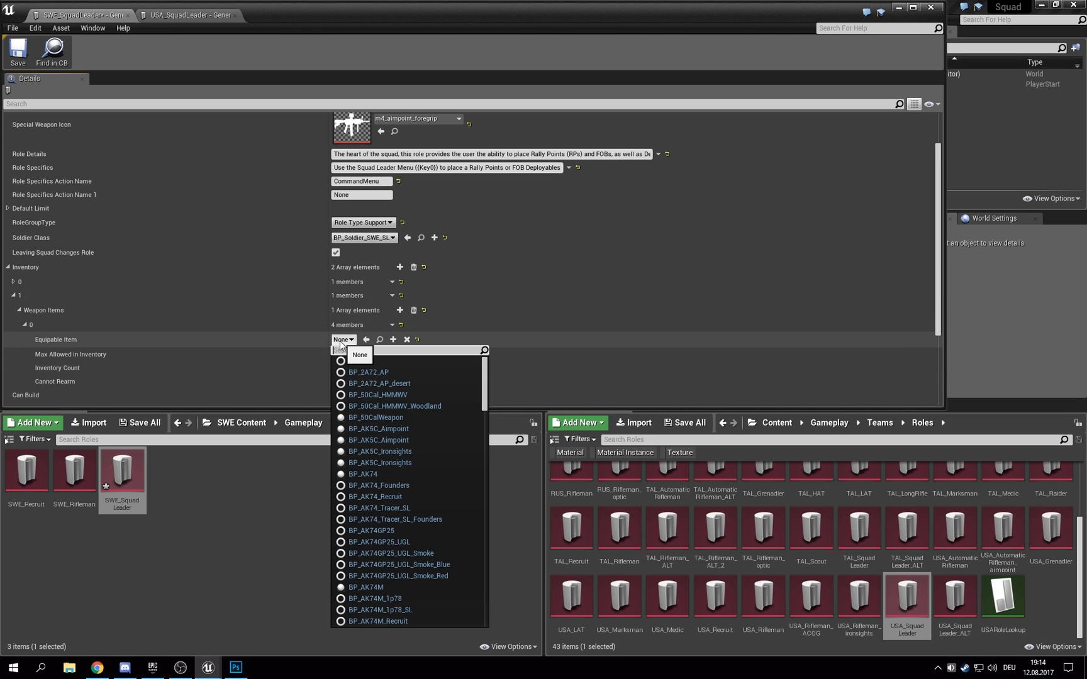
pyautogui.write('Berett')
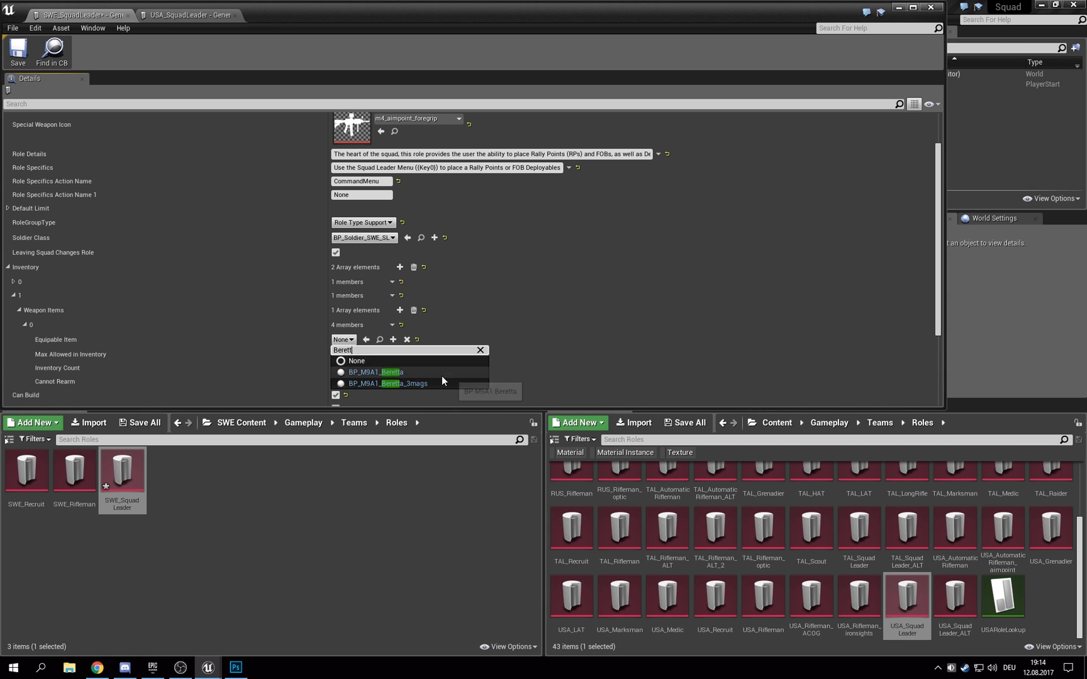
pyautogui.click(442, 375)
pyautogui.click(24, 325)
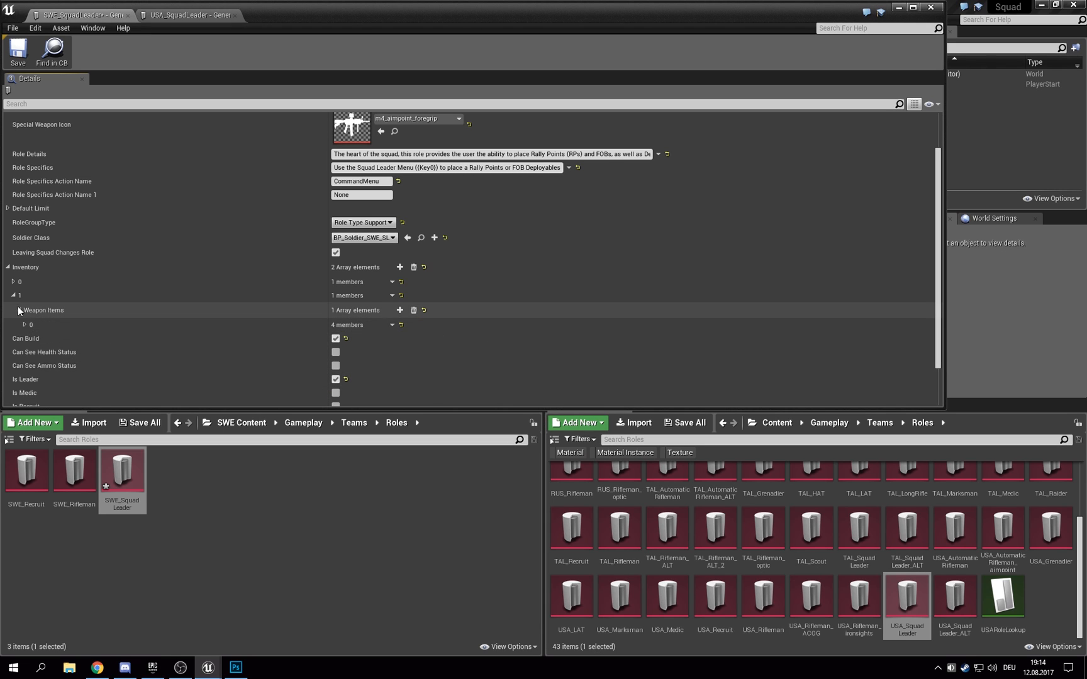
pyautogui.click(18, 310)
pyautogui.click(13, 296)
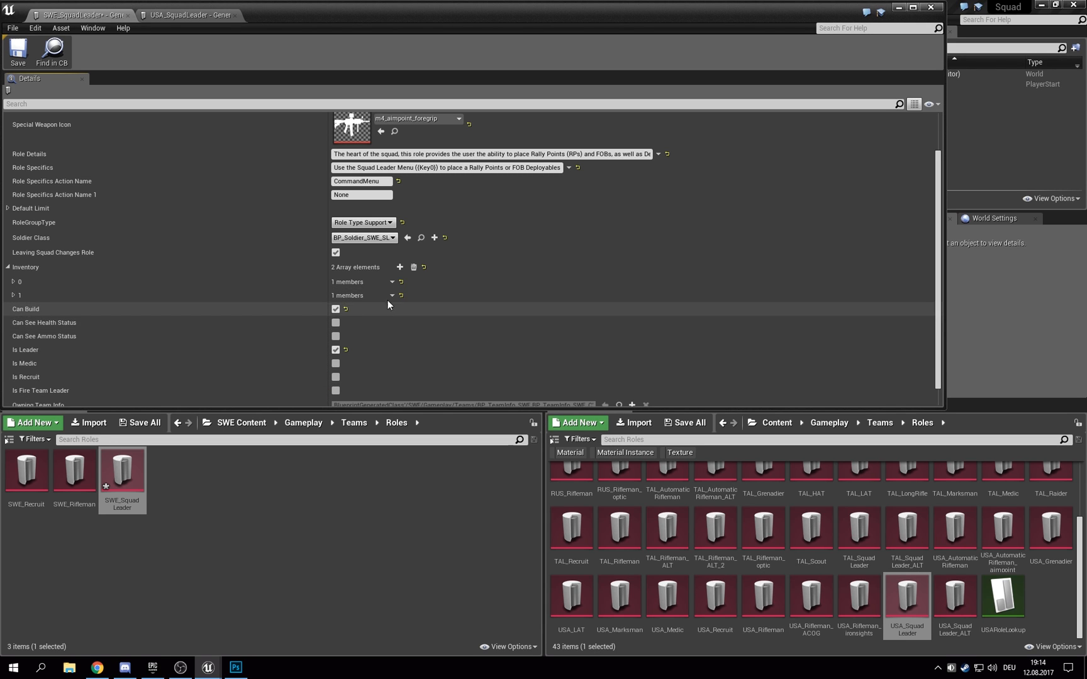
# Step: Add a third Inventory element with one BP_M67frag weapon item and set its Max Allowed in Inventory to 2
pyautogui.click(399, 267)
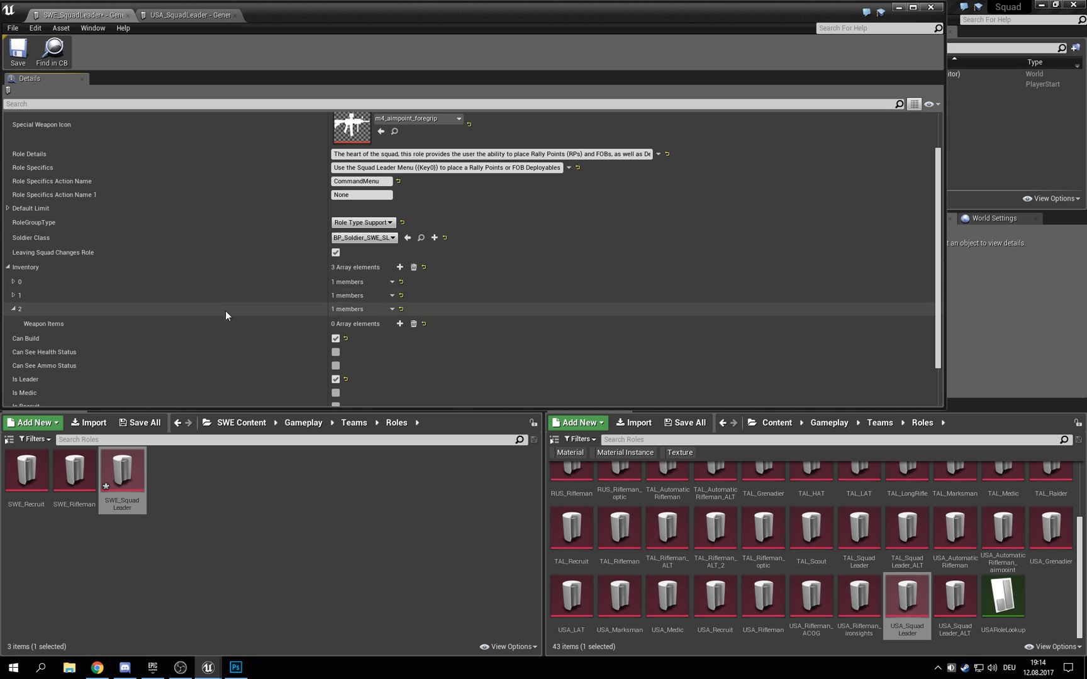
pyautogui.click(399, 323)
pyautogui.click(344, 353)
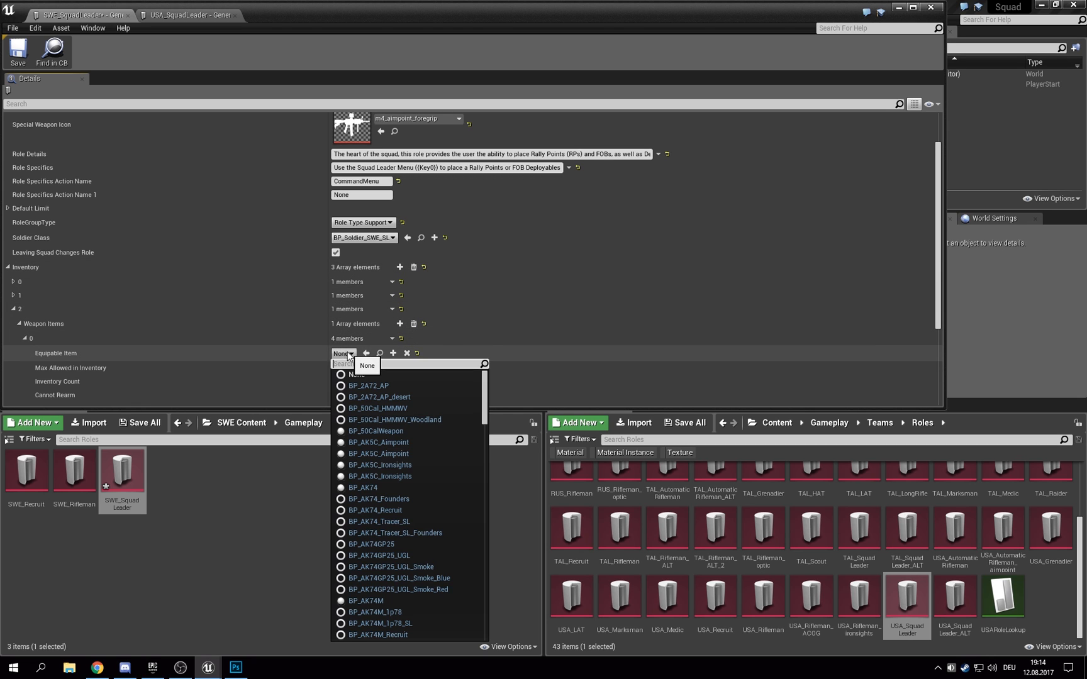
pyautogui.write('M67')
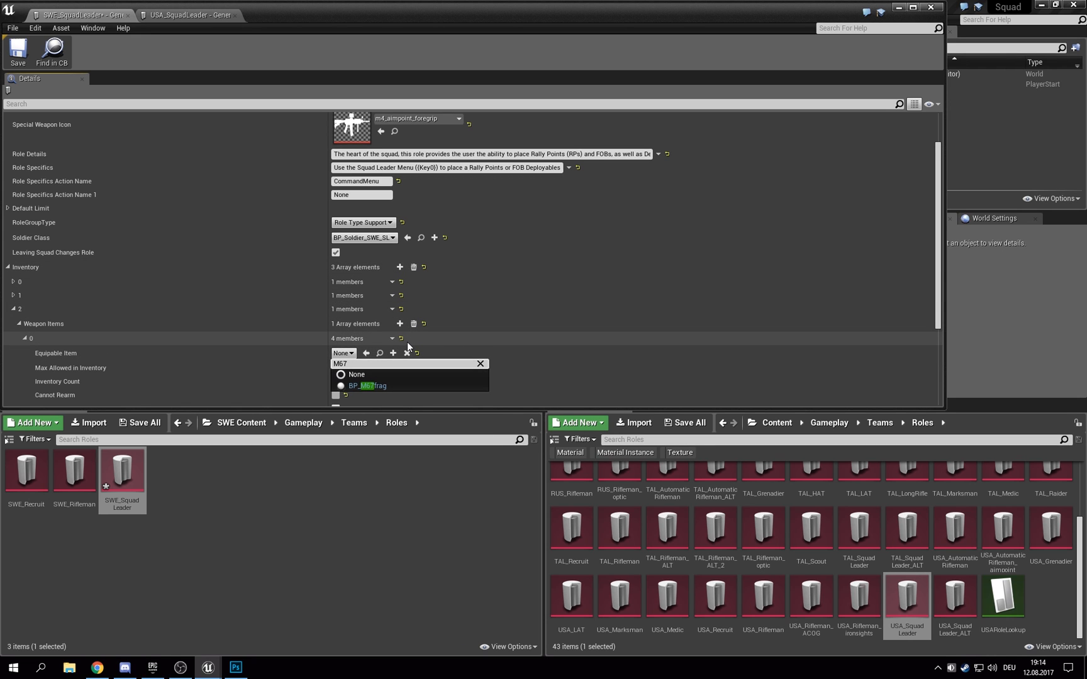
pyautogui.click(364, 385)
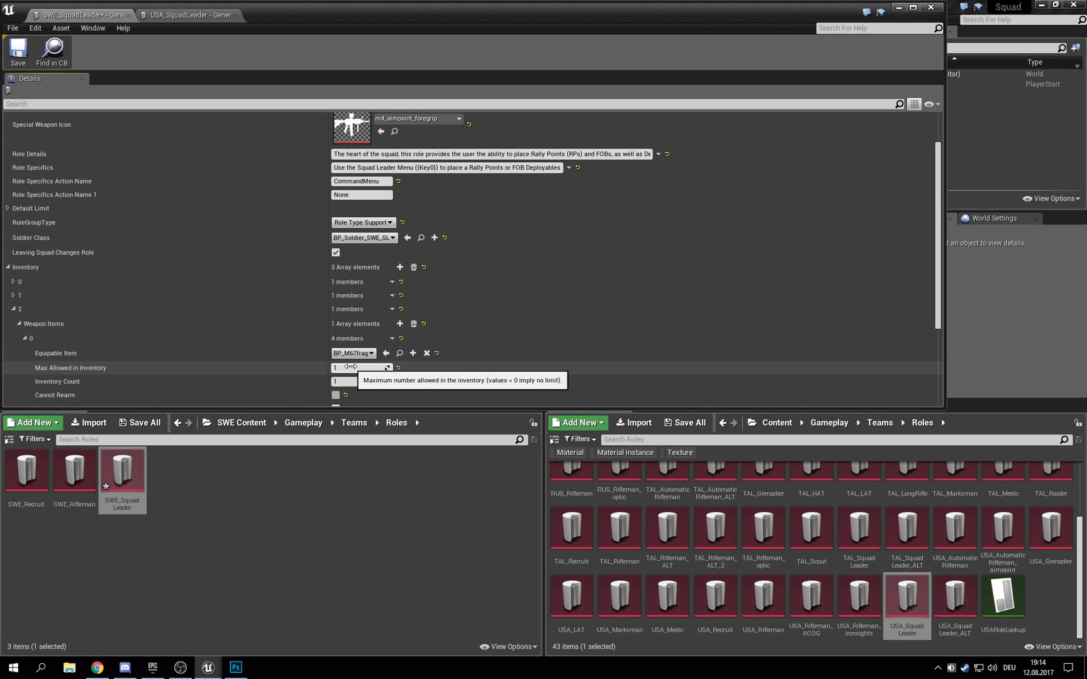
pyautogui.click(350, 367)
pyautogui.write('2')
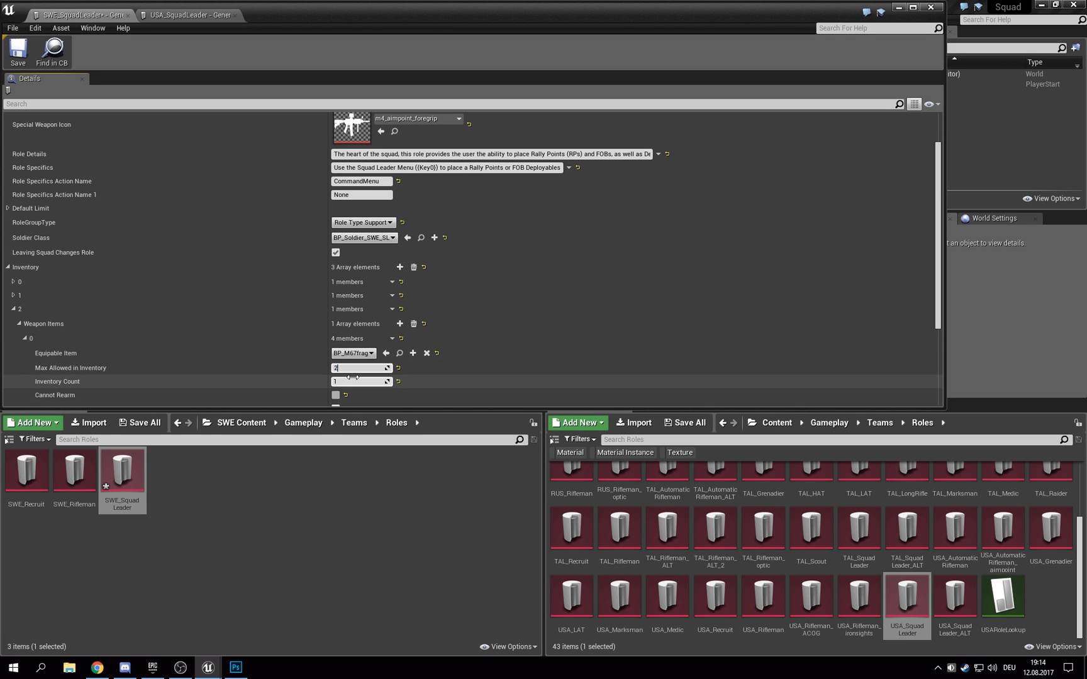
pyautogui.press('Return')
pyautogui.click(13, 309)
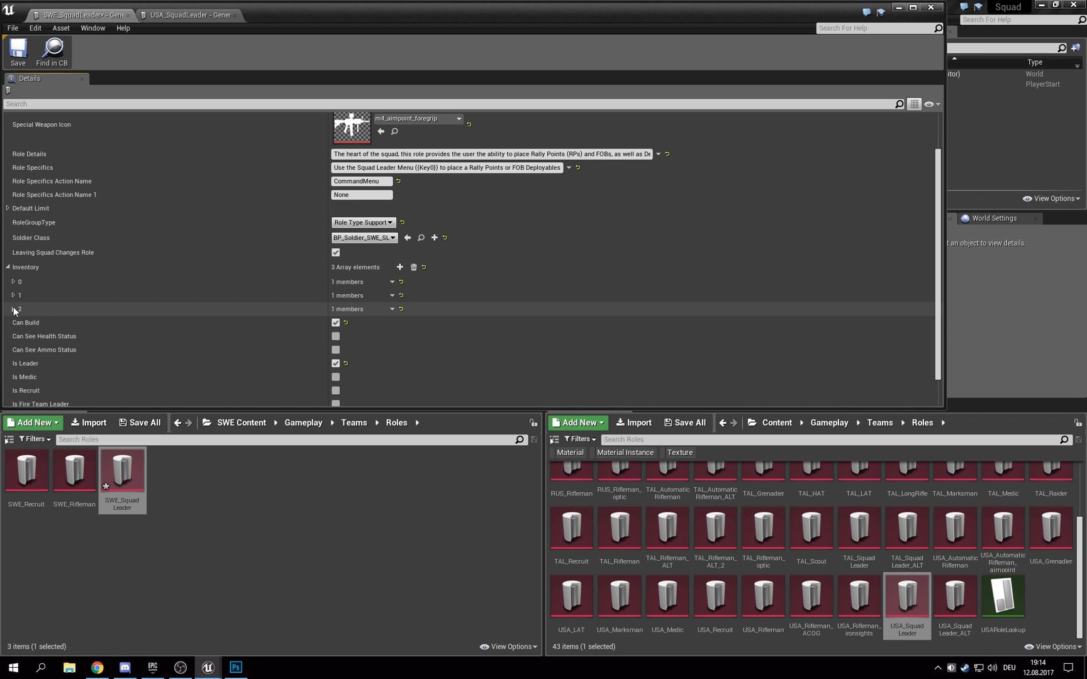
# Step: Add a fourth Inventory element with a BP_m18smoke_Purple weapon item, setting Max Allowed in Inventory and Inventory Count to 4
pyautogui.click(399, 267)
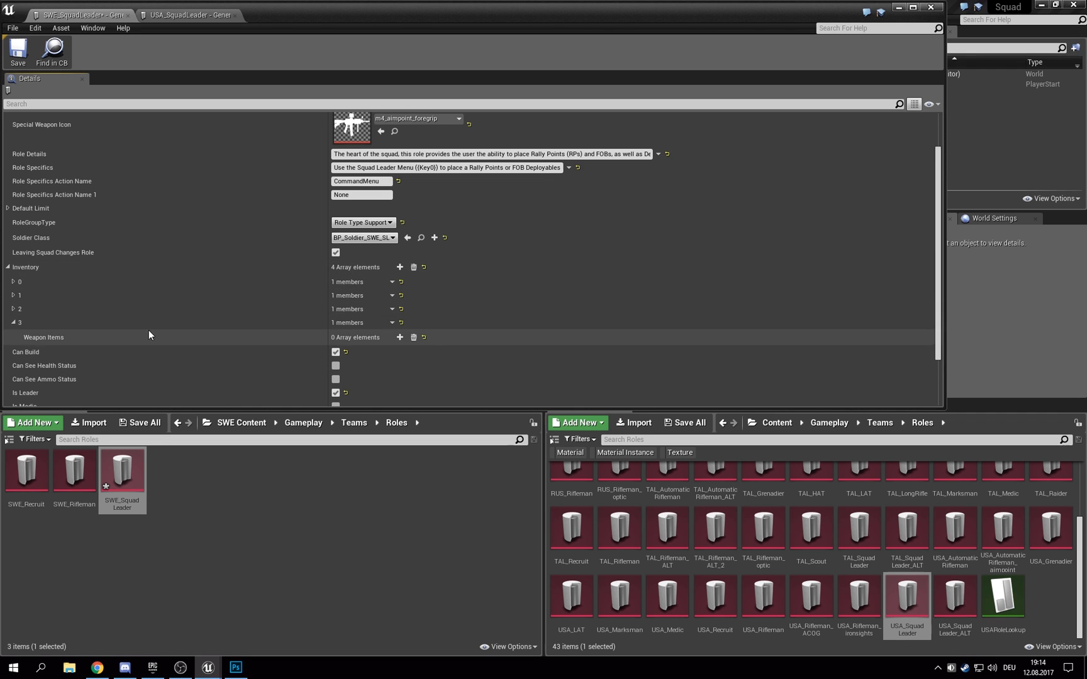
pyautogui.click(399, 338)
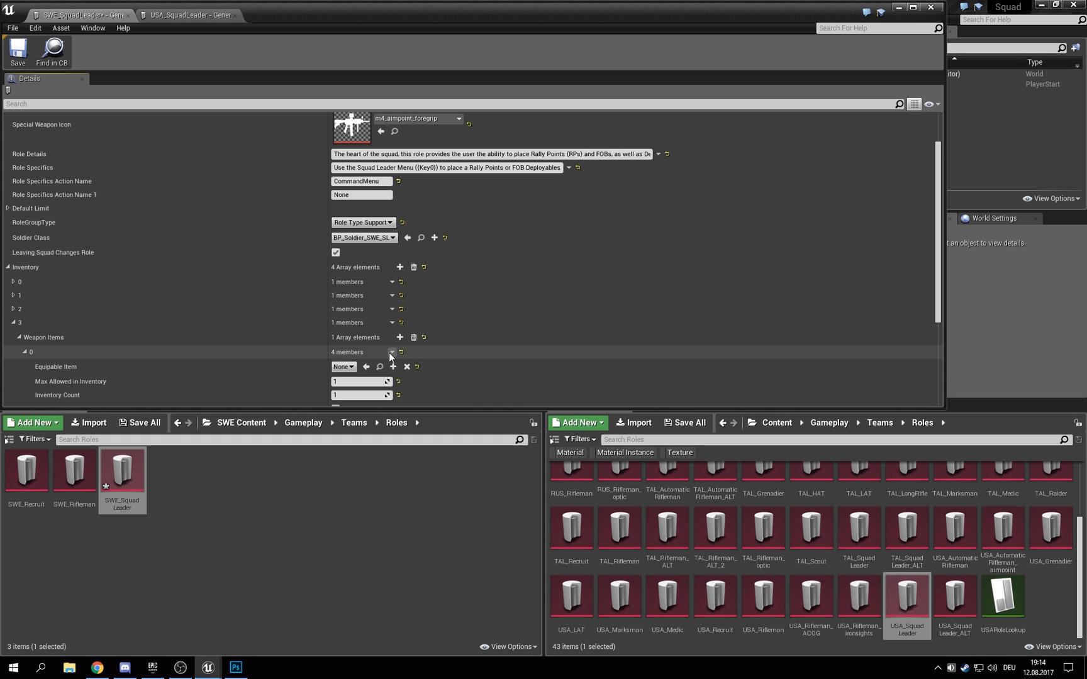
pyautogui.click(391, 352)
pyautogui.click(343, 367)
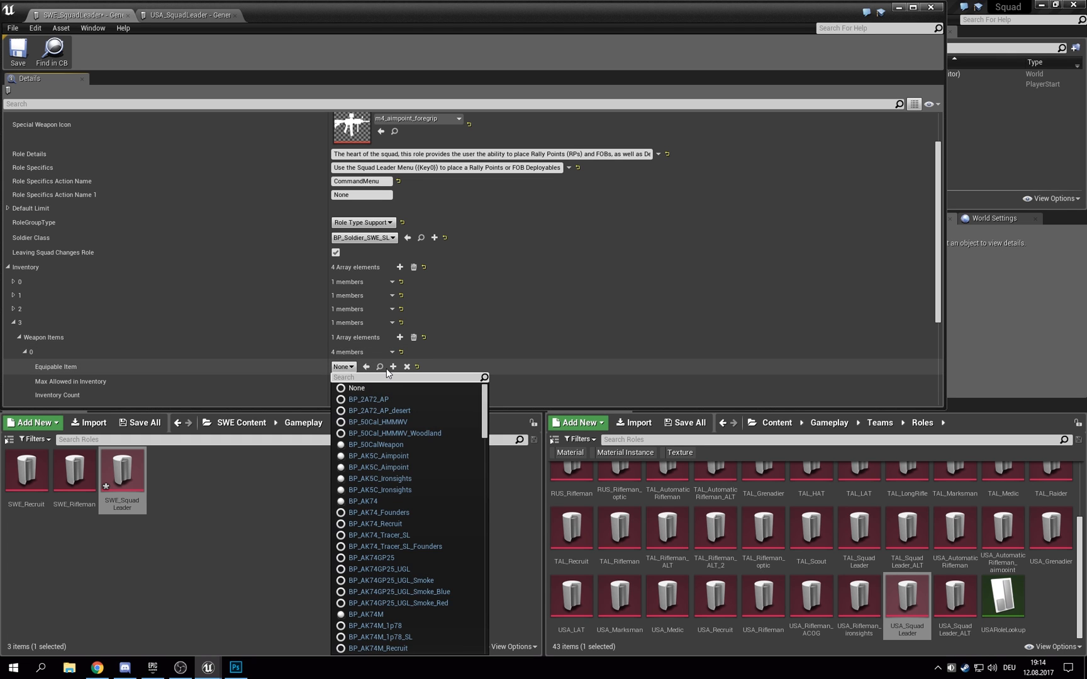
pyautogui.write('Smoke')
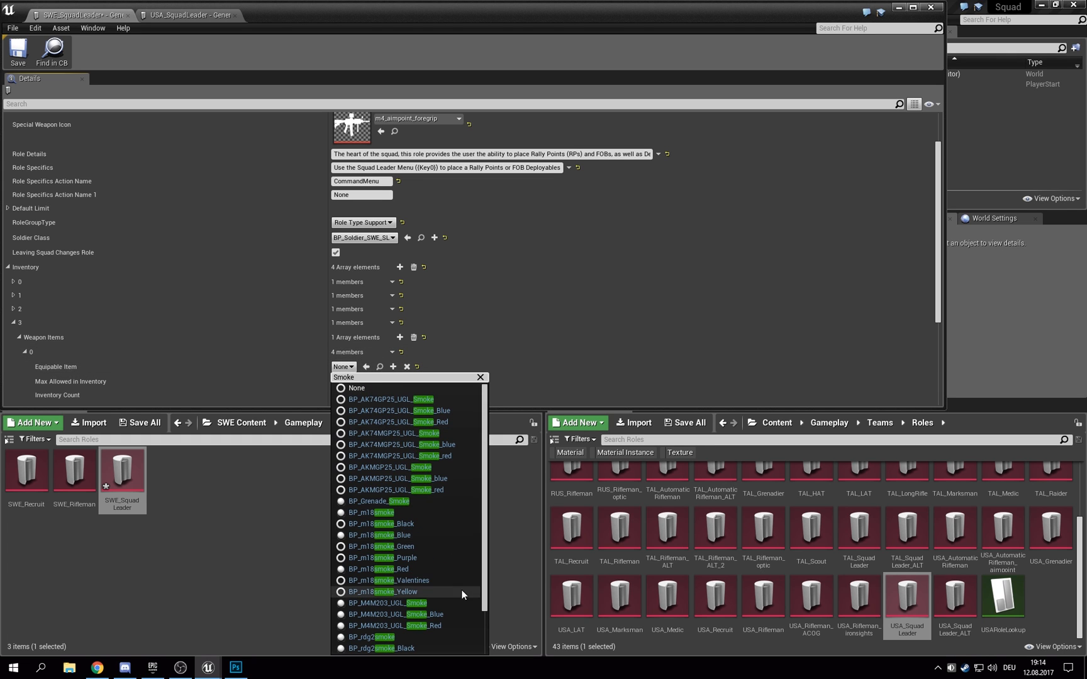
pyautogui.click(413, 558)
pyautogui.click(338, 383)
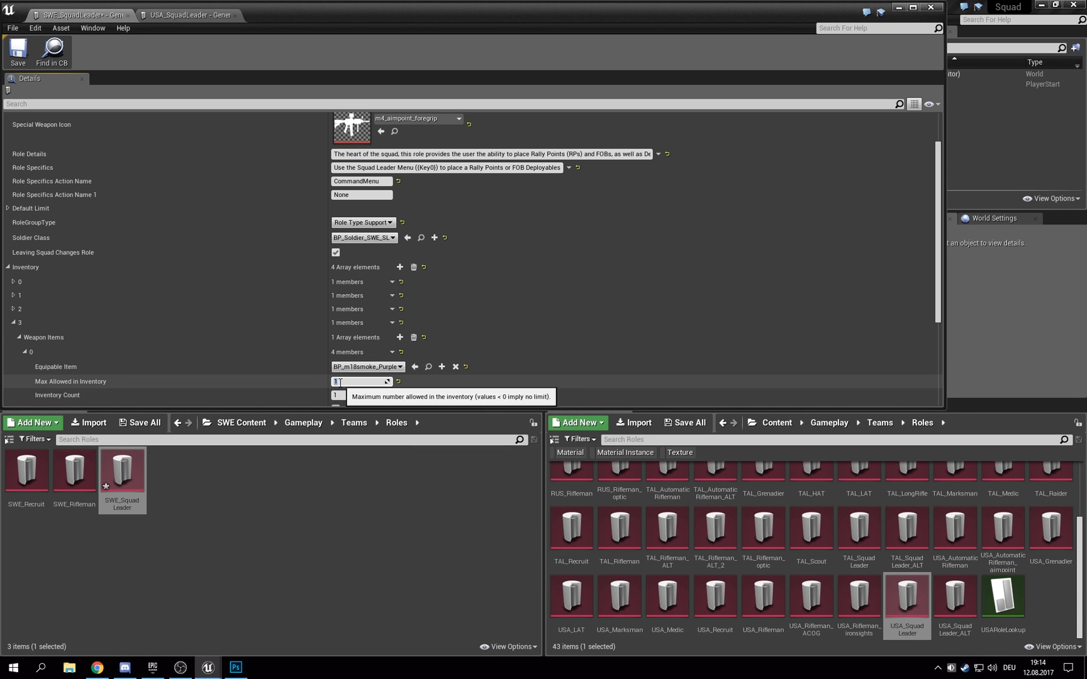
pyautogui.write('4')
pyautogui.press('Tab')
pyautogui.write('4')
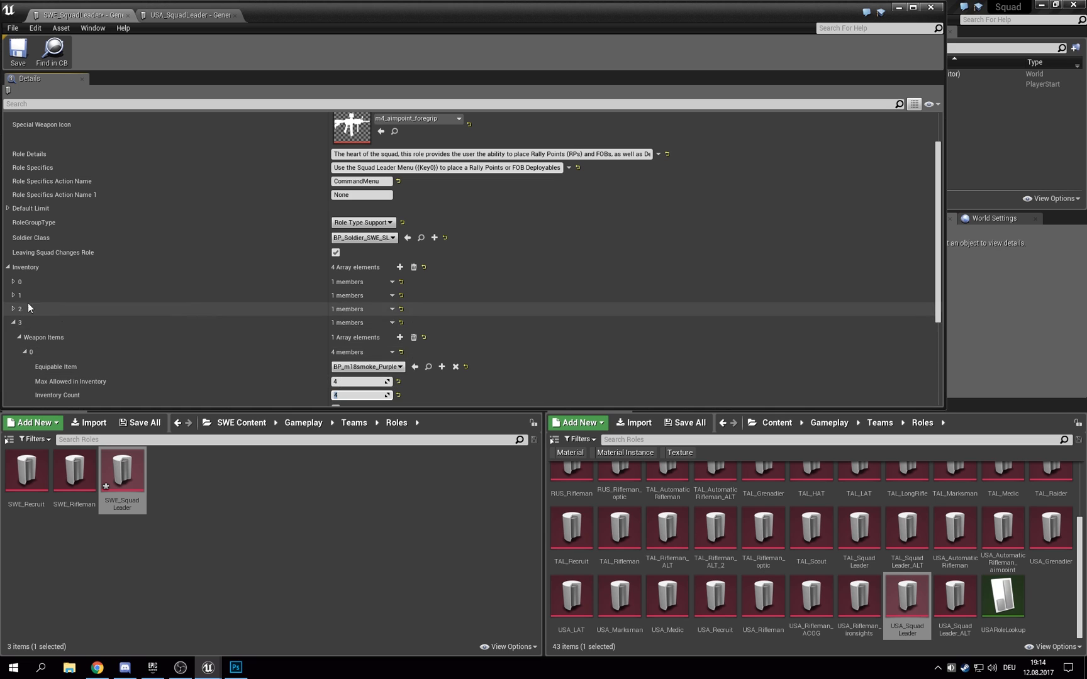
pyautogui.click(14, 323)
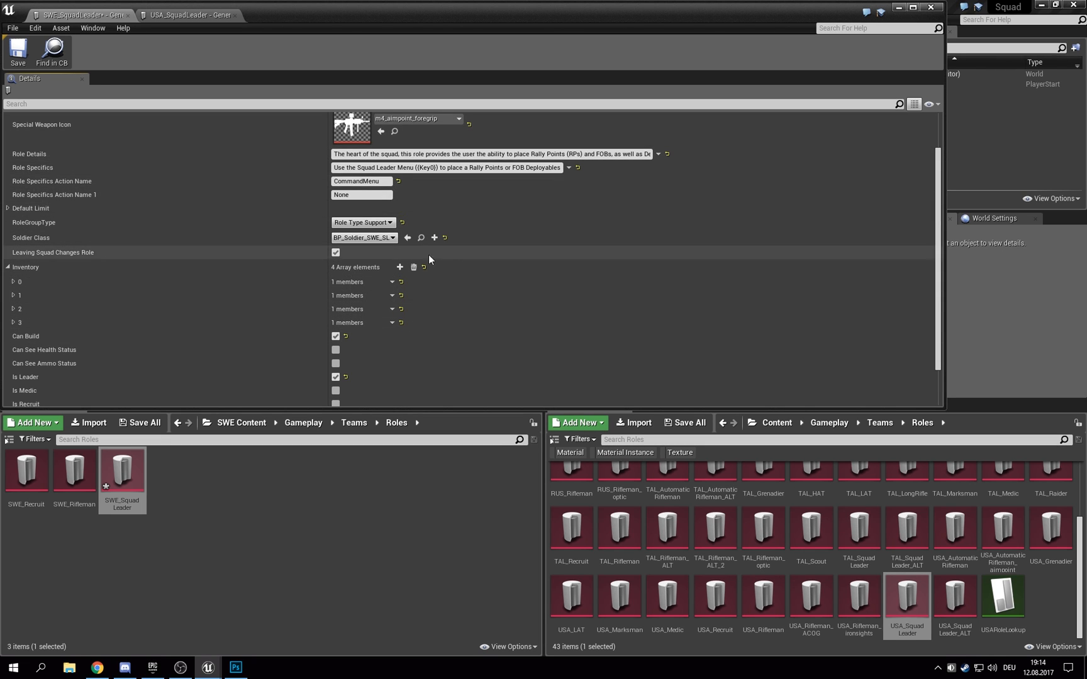
# Step: Set the Special Weapon Icon of SWE_SquadLeader to AK5C_aimpoint and save the role
pyautogui.scroll(3, 466, 267)
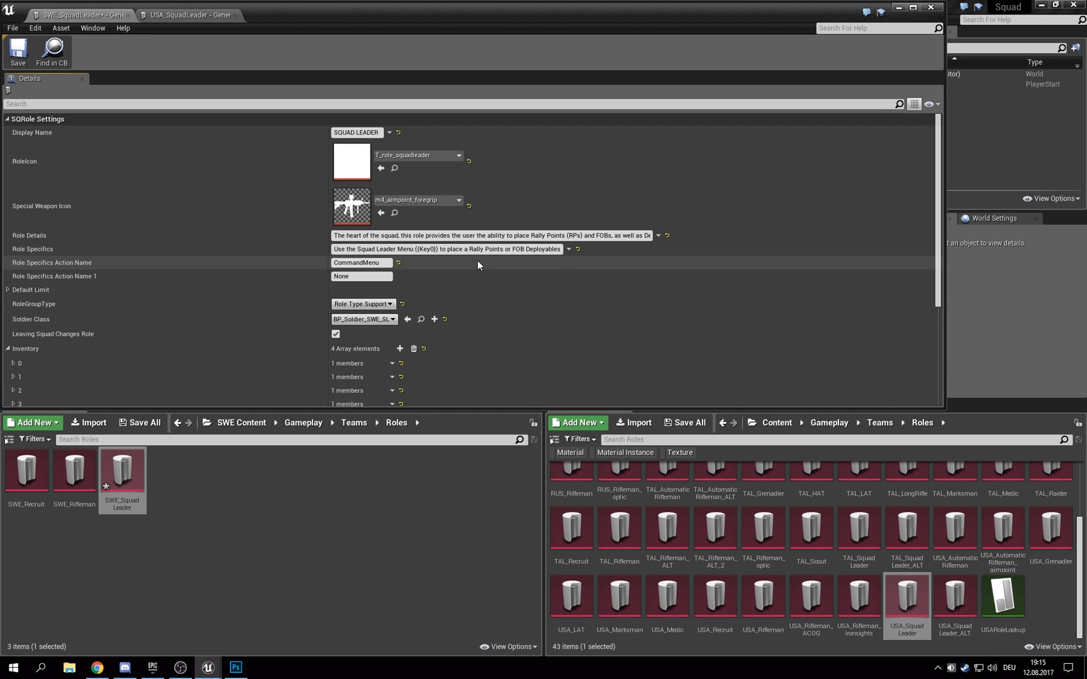
pyautogui.click(436, 202)
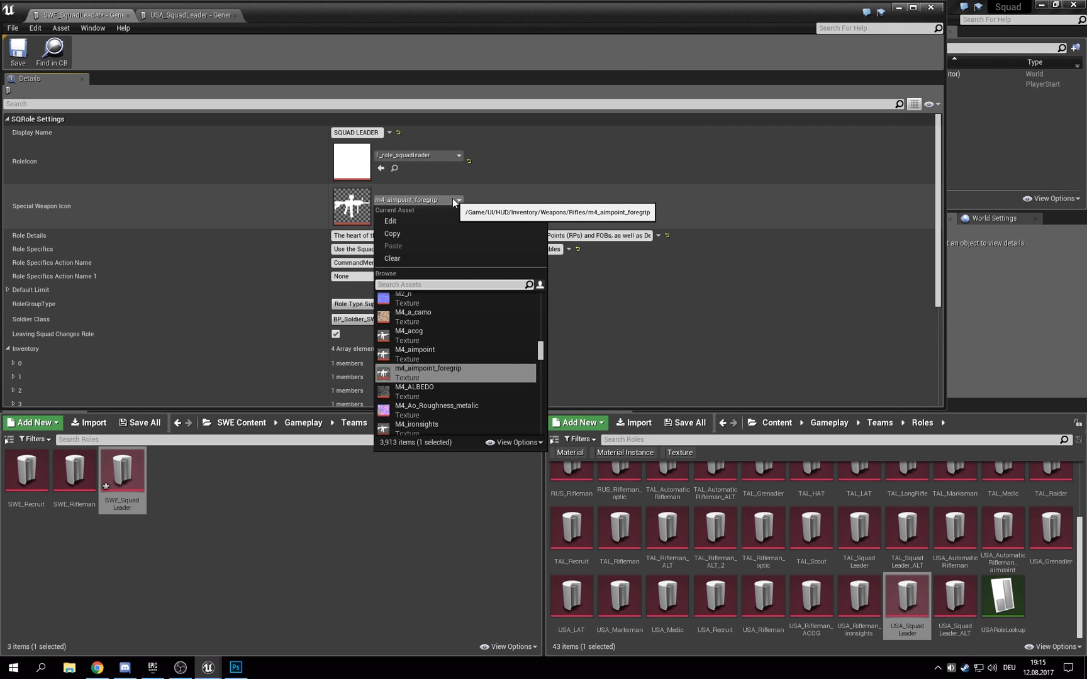
pyautogui.write('ak5c')
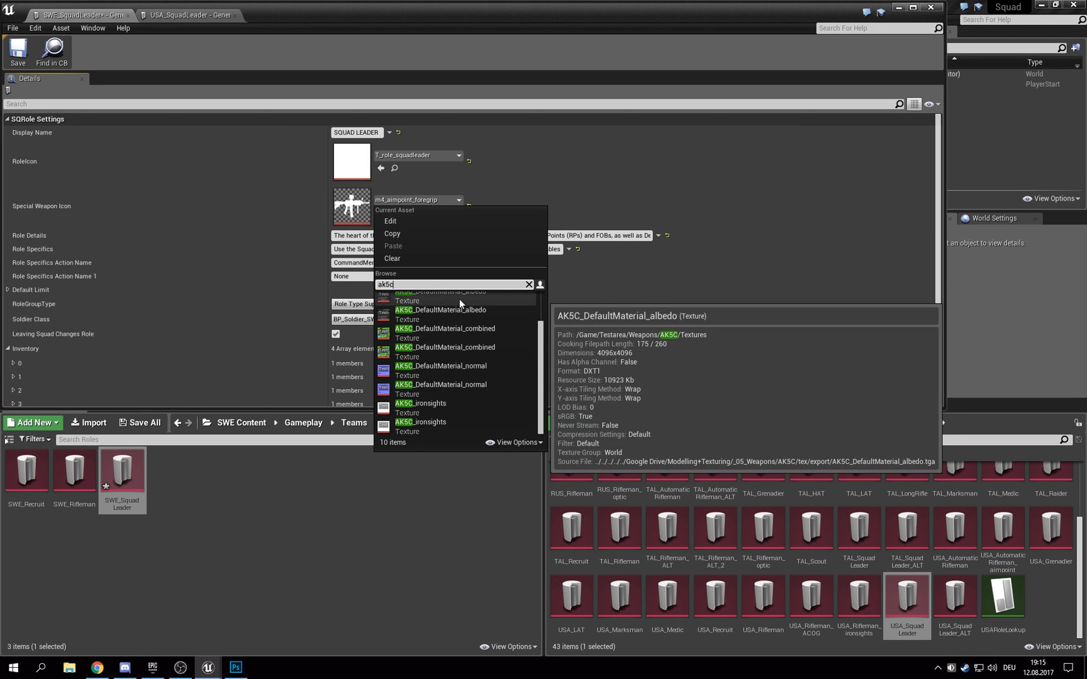
pyautogui.write('_aim')
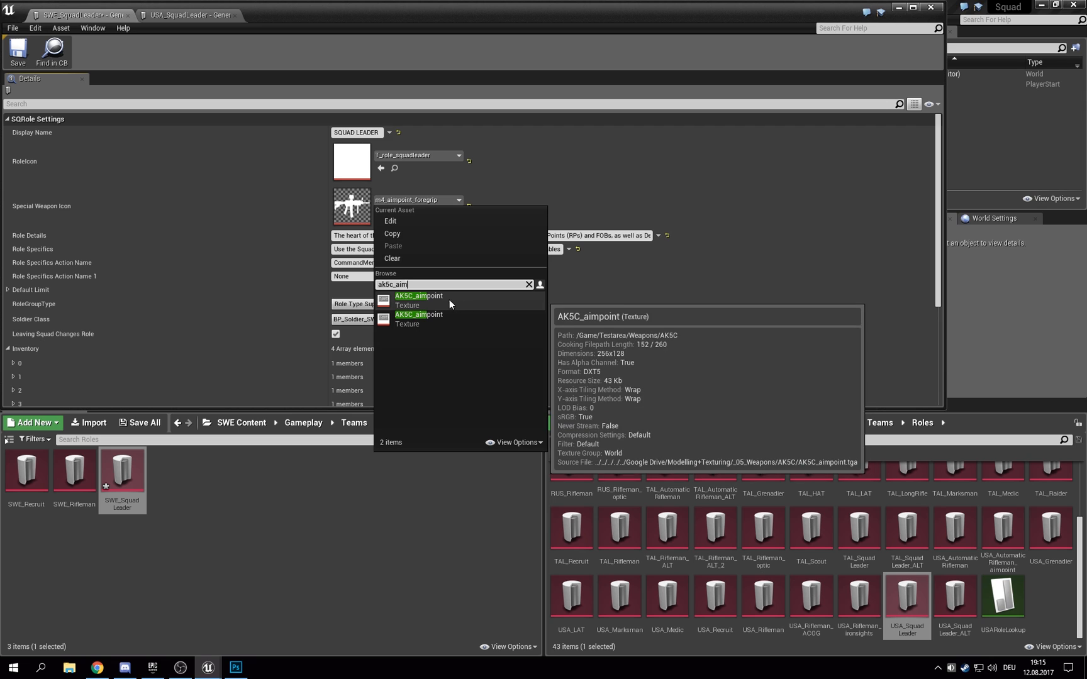
pyautogui.click(448, 299)
pyautogui.click(18, 50)
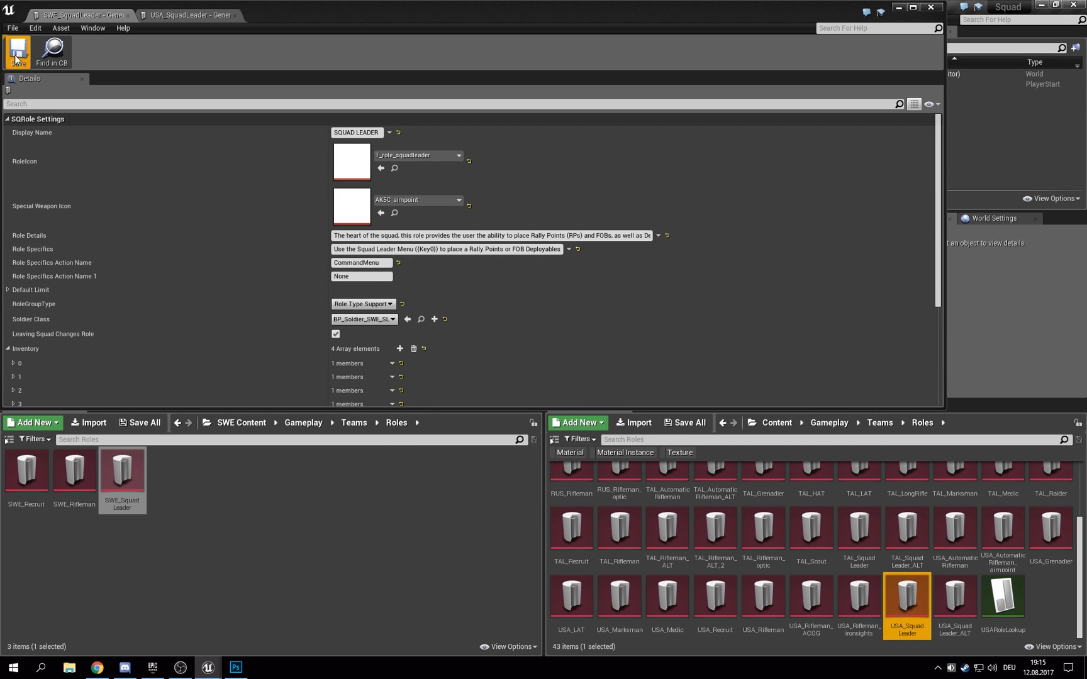
# Step: Open the SWE_Rifleman role and set its Special Weapon Icon to AK5C_ironsights
pyautogui.doubleClick(71, 473)
pyautogui.click(422, 198)
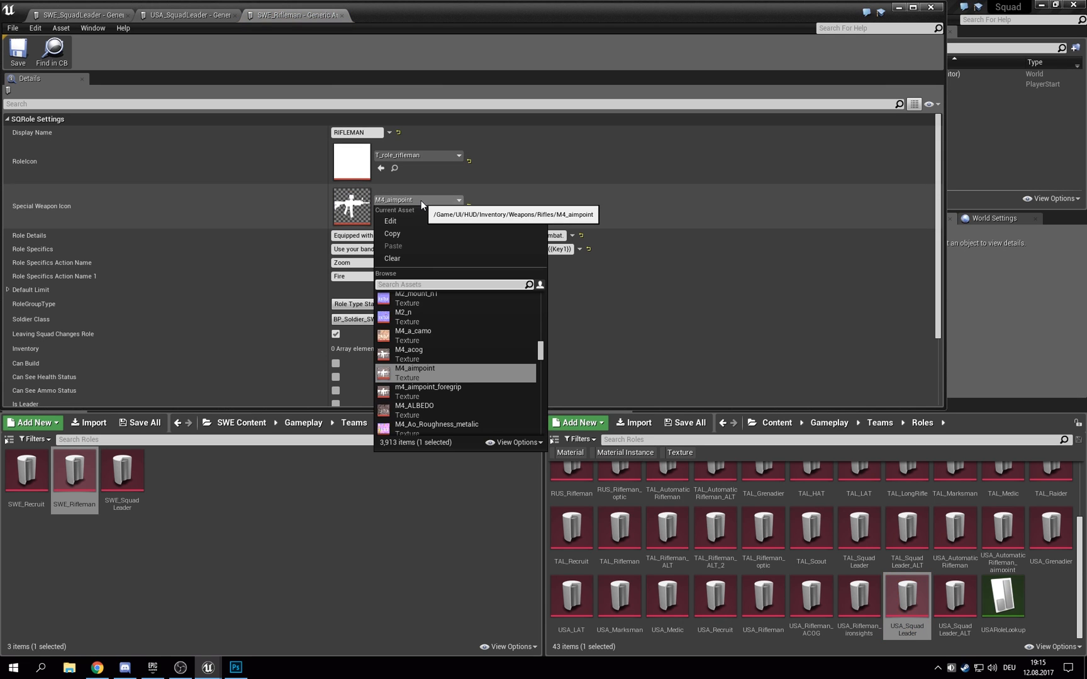
pyautogui.write('Ak5')
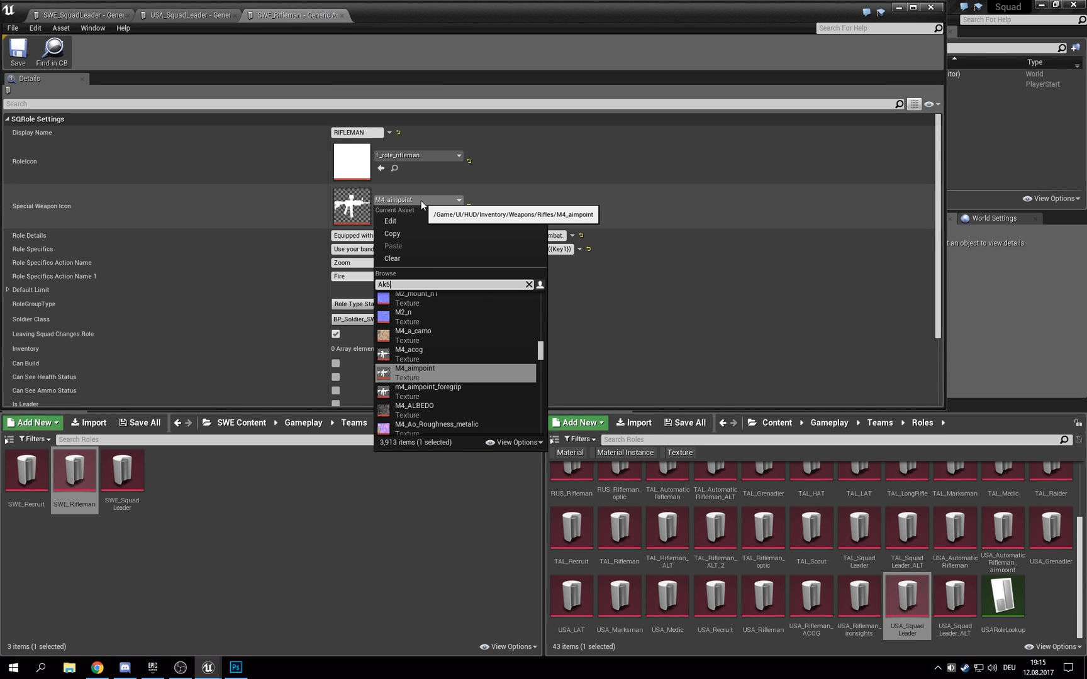
pyautogui.write('c_ir')
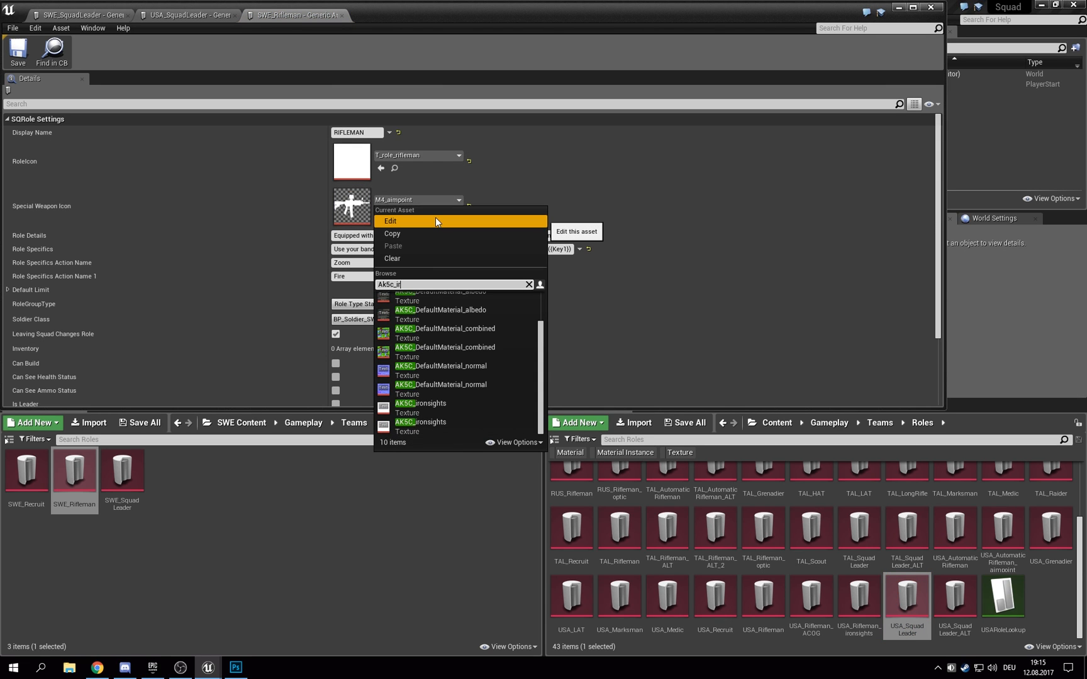
pyautogui.click(472, 300)
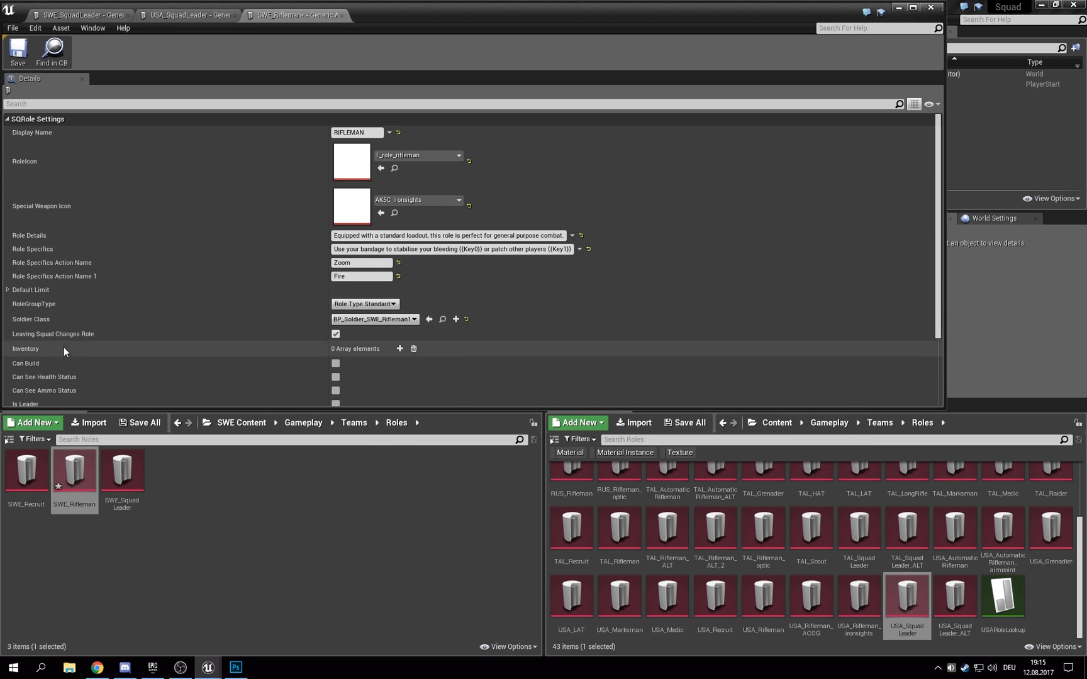
# Step: Add an Inventory element to SWE_Rifleman holding one weapon item with BP_AK5C_Ironsights as equipable item, and save the role
pyautogui.click(400, 347)
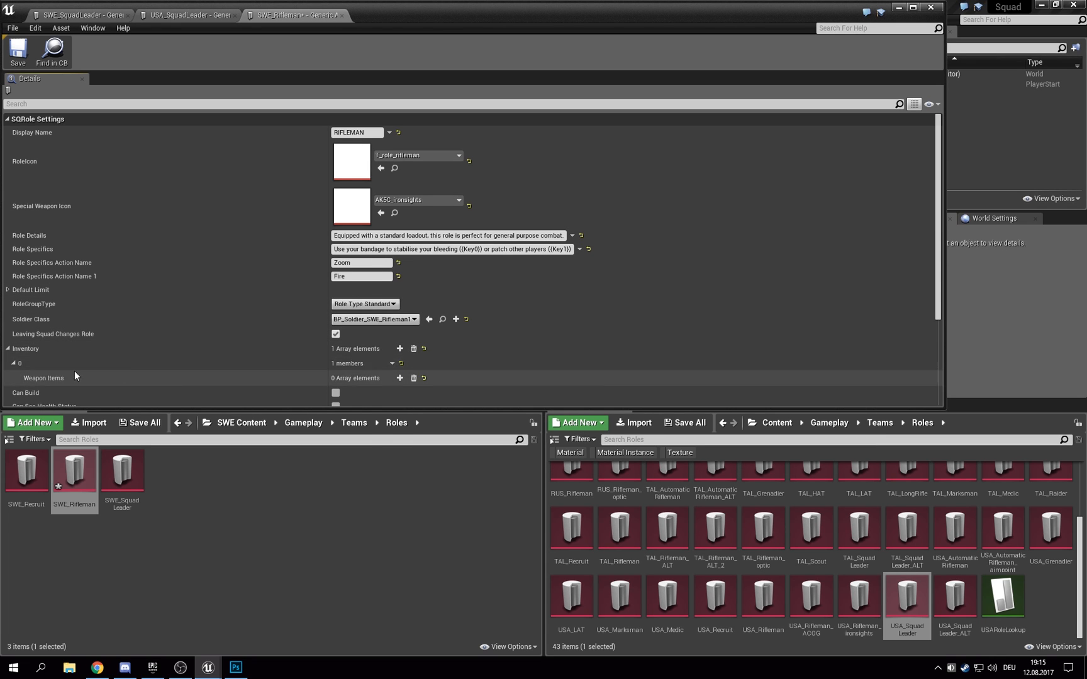
pyautogui.click(400, 378)
pyautogui.scroll(-2, 372, 391)
pyautogui.click(345, 353)
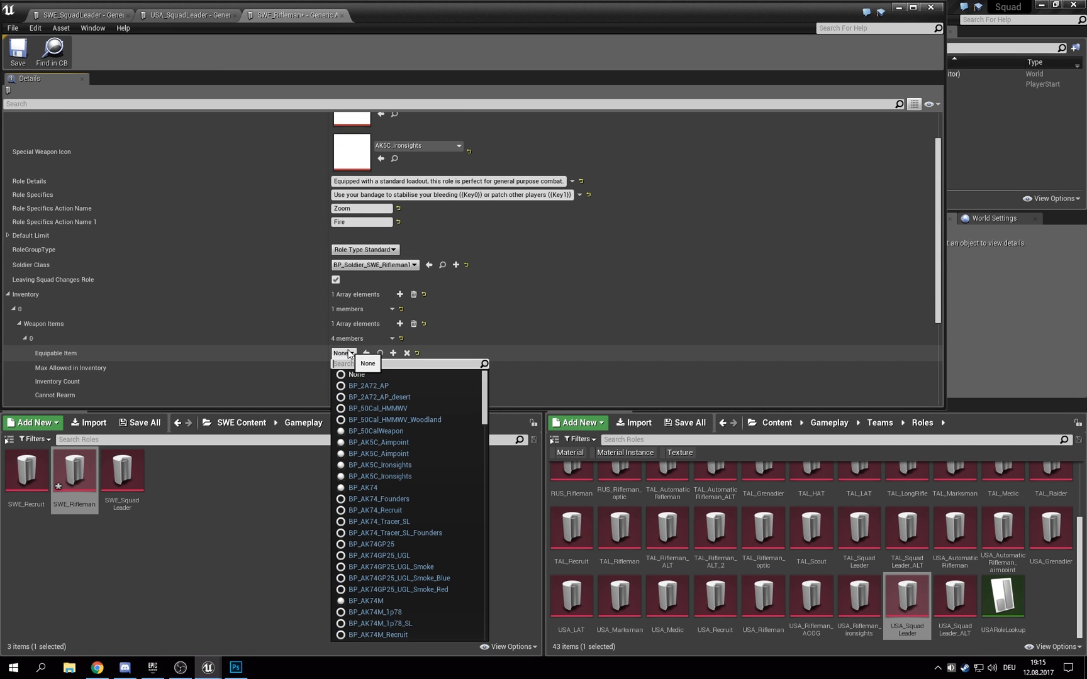
pyautogui.write('BP_A')
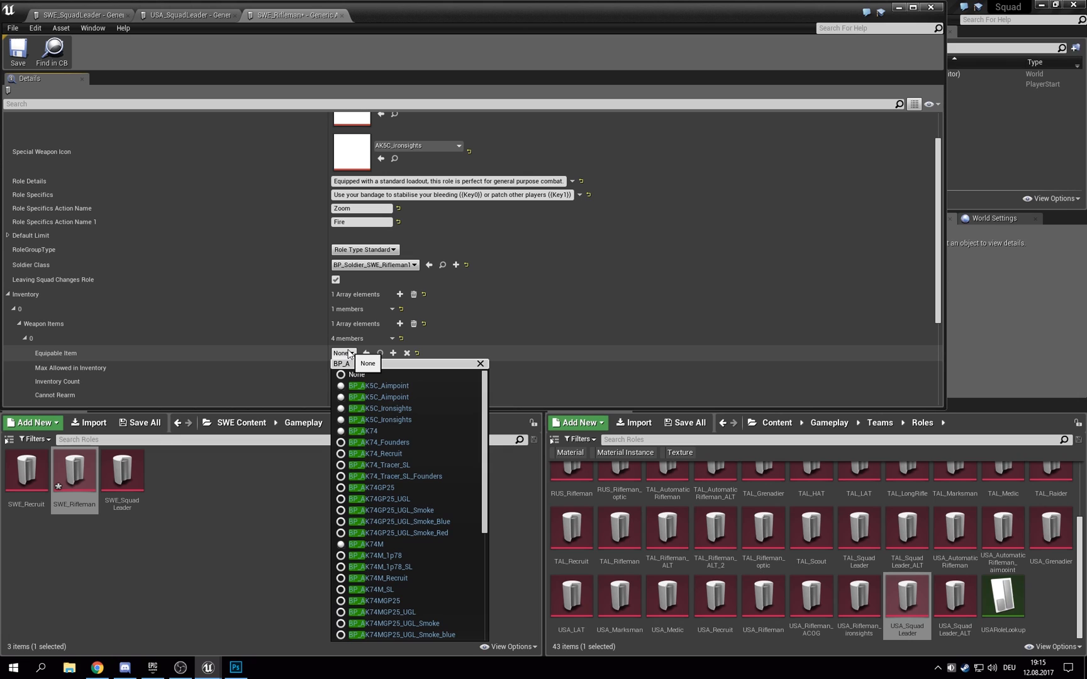
pyautogui.click(400, 409)
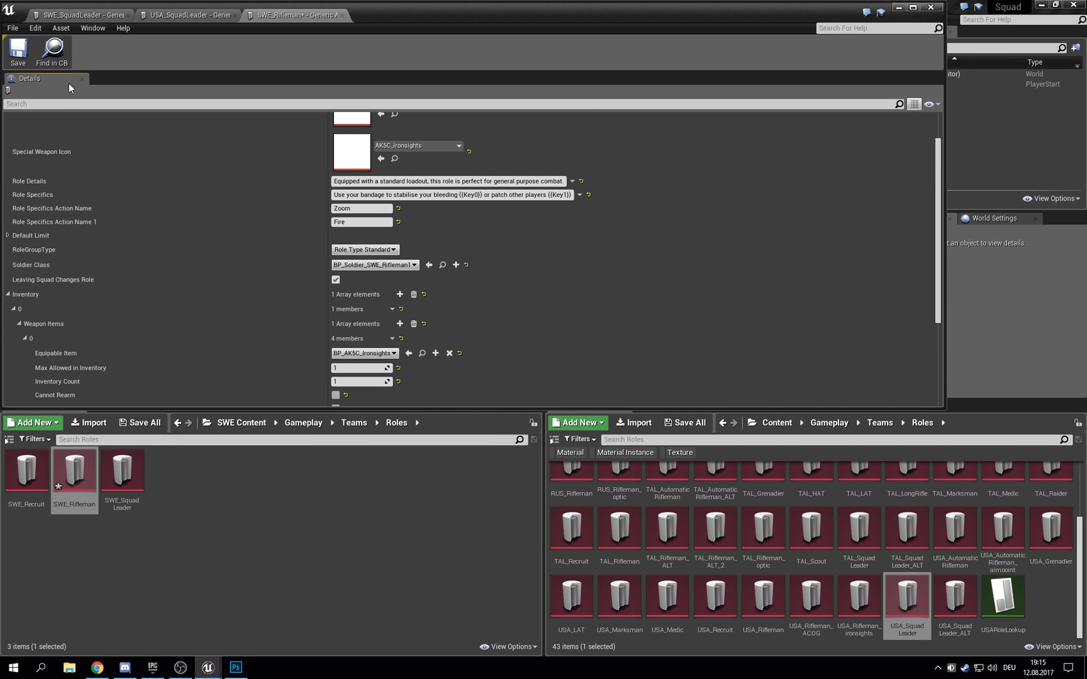
pyautogui.click(23, 59)
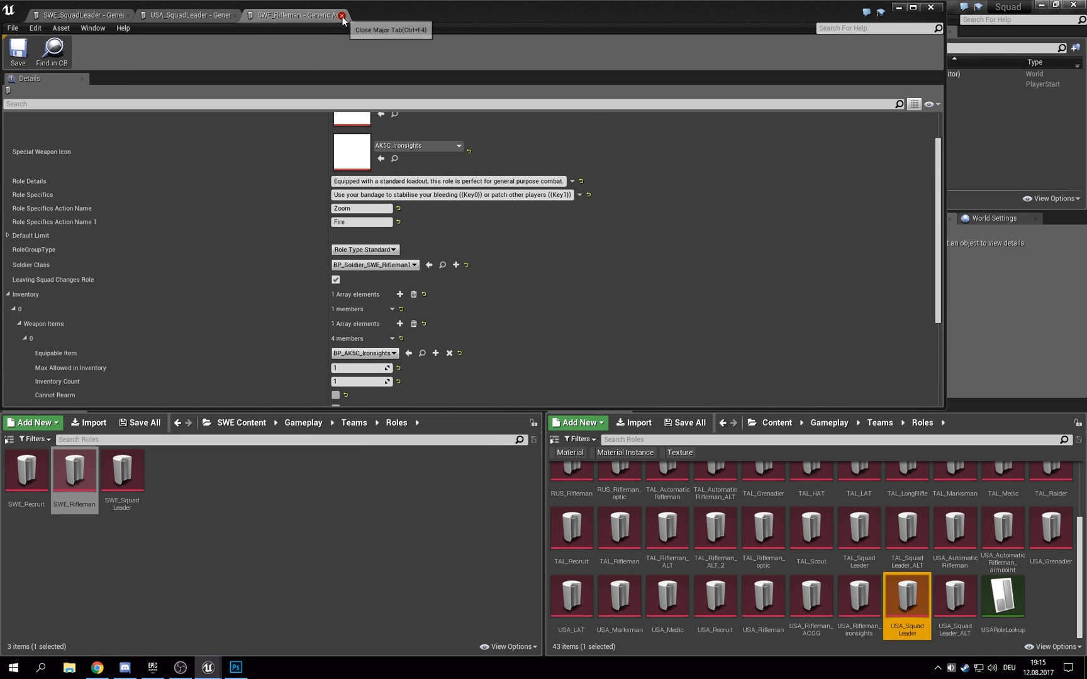
# Step: Close the open SWE_Rifleman, USA_SquadLeader and SWE_SquadLeader role editors
pyautogui.click(342, 15)
pyautogui.click(236, 16)
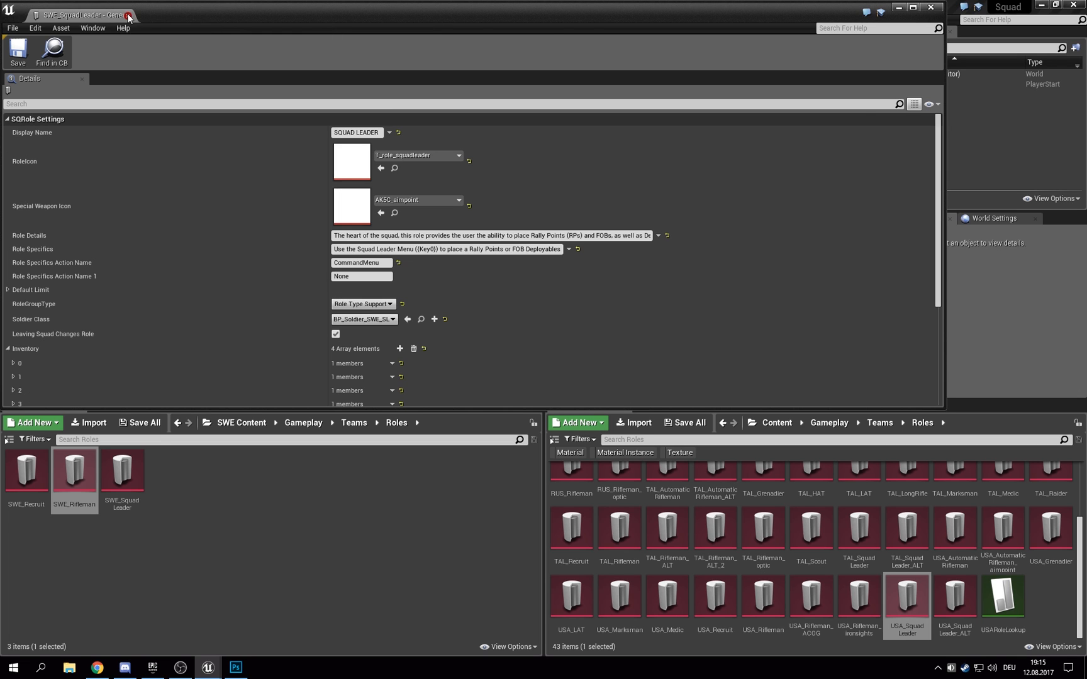
pyautogui.click(129, 16)
# Step: Open the SWE_Recruit role and set its Special Weapon Icon to AK5C_ironsights
pyautogui.doubleClick(28, 478)
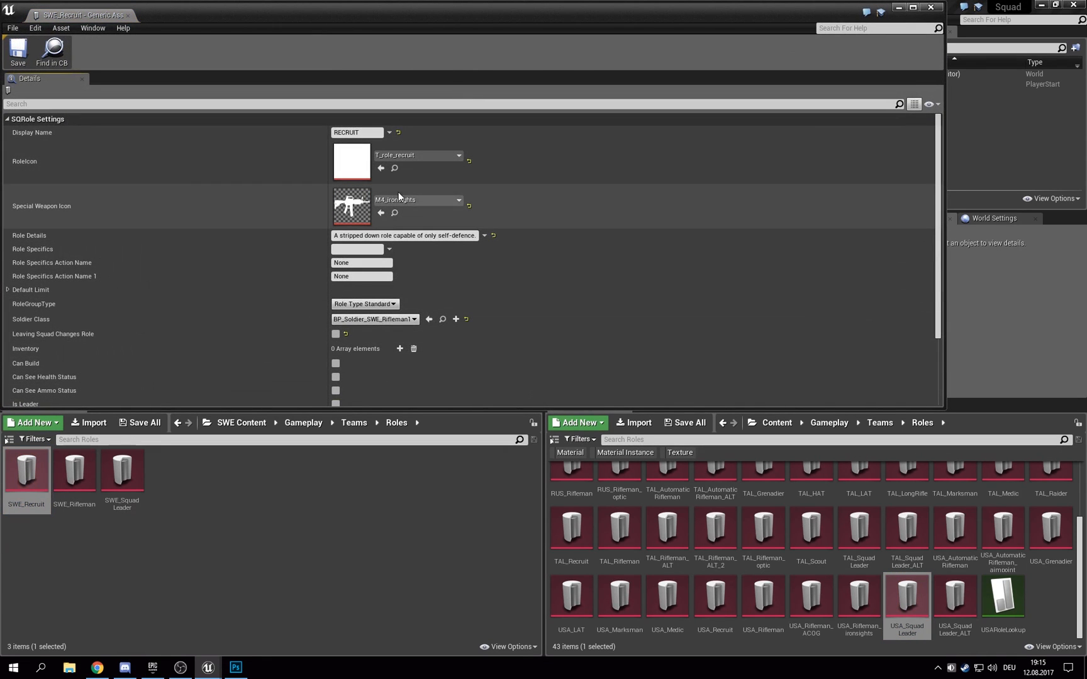
pyautogui.click(402, 200)
pyautogui.write('5')
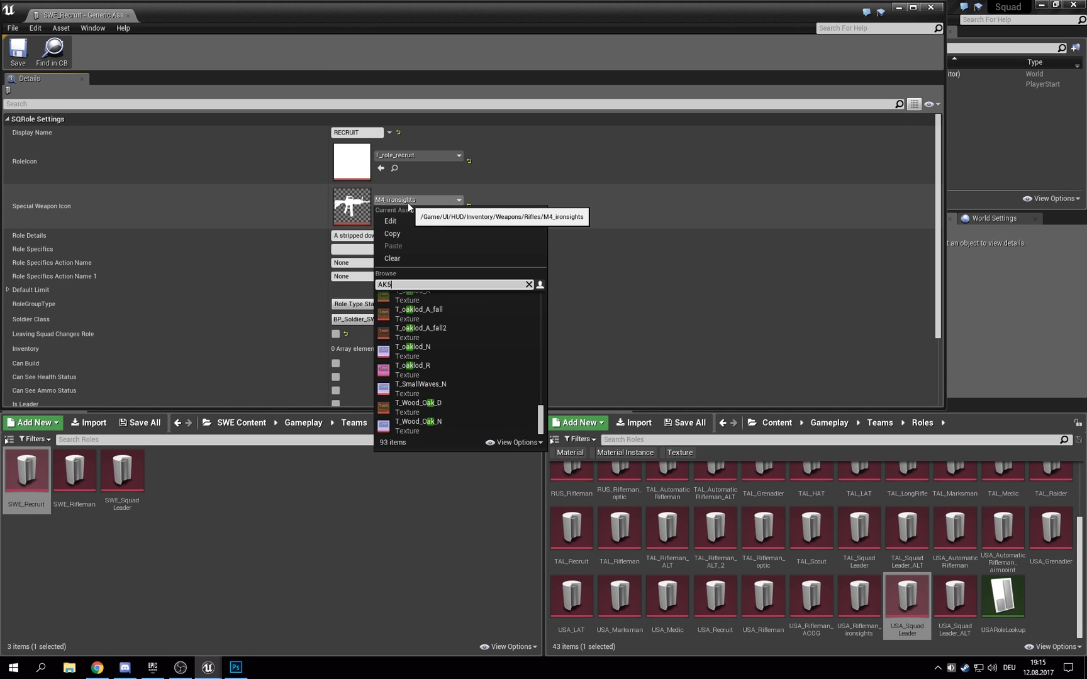
pyautogui.write('c_iron')
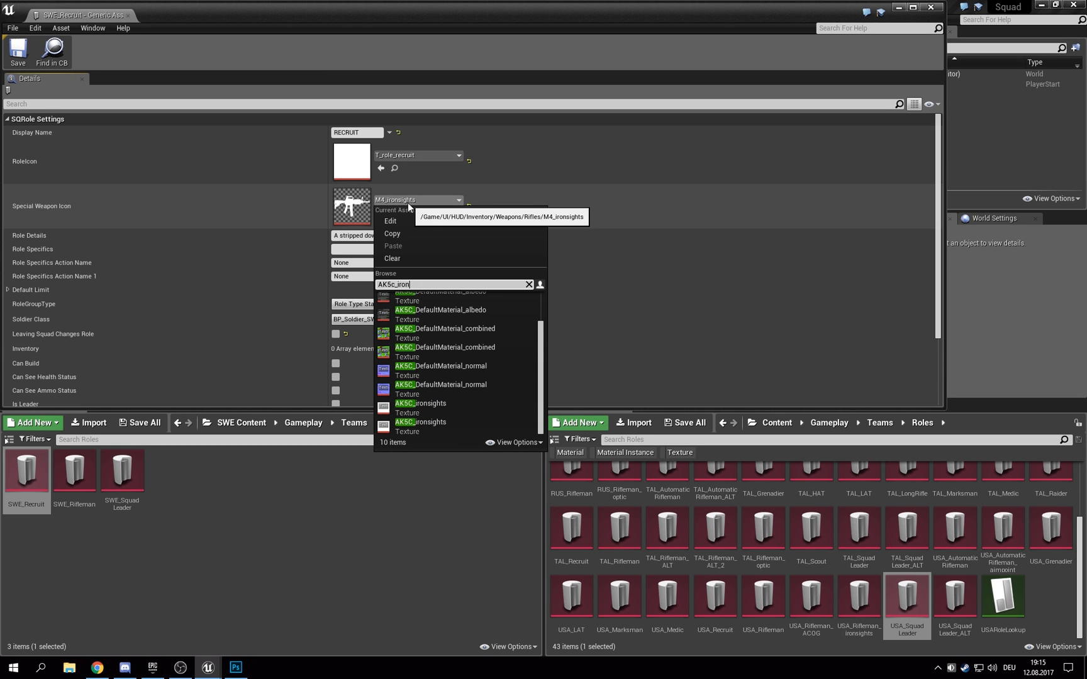
pyautogui.click(432, 303)
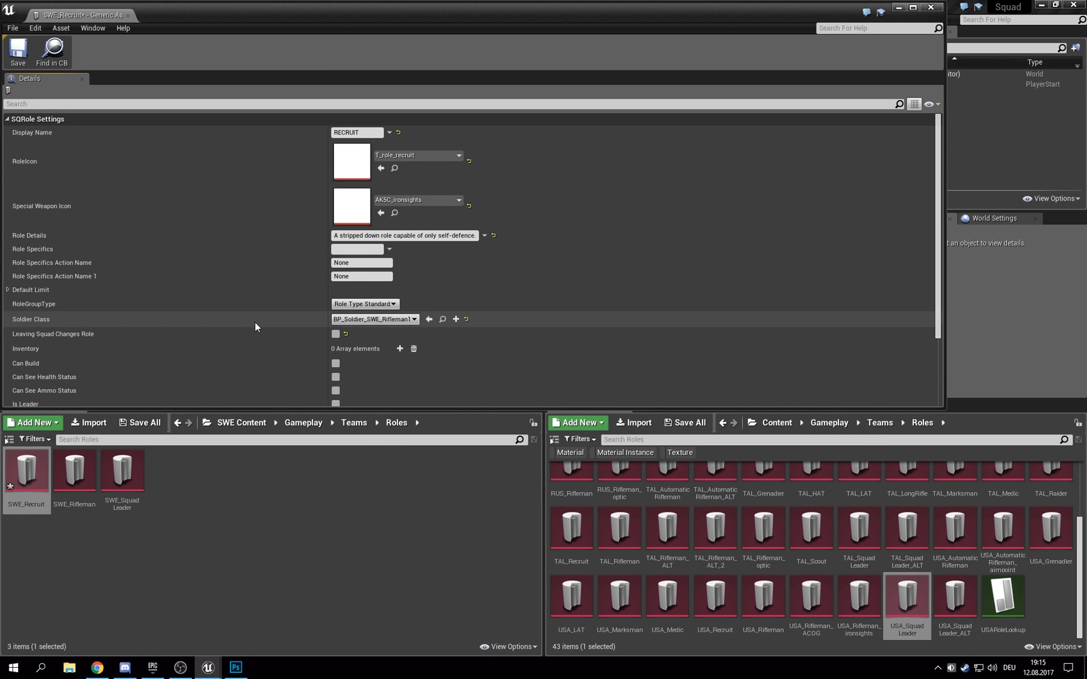
# Step: Add an Inventory element to SWE_Recruit with one BP_AK5C_Ironsights weapon item, then save and close the role
pyautogui.scroll(-1, 255, 322)
pyautogui.click(400, 331)
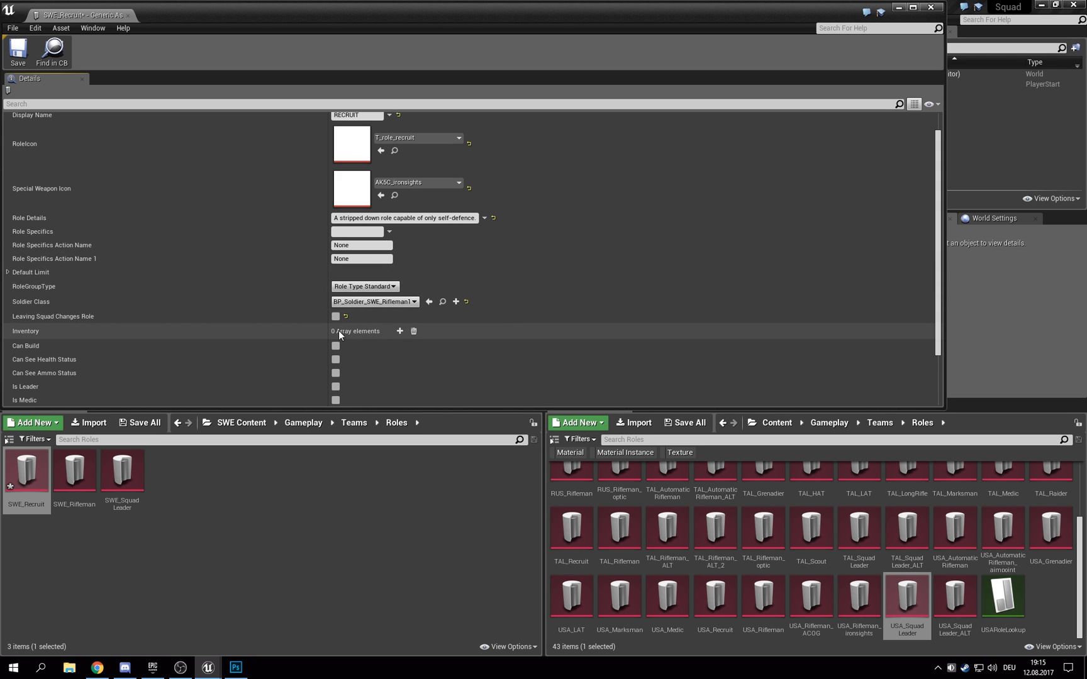
pyautogui.click(399, 360)
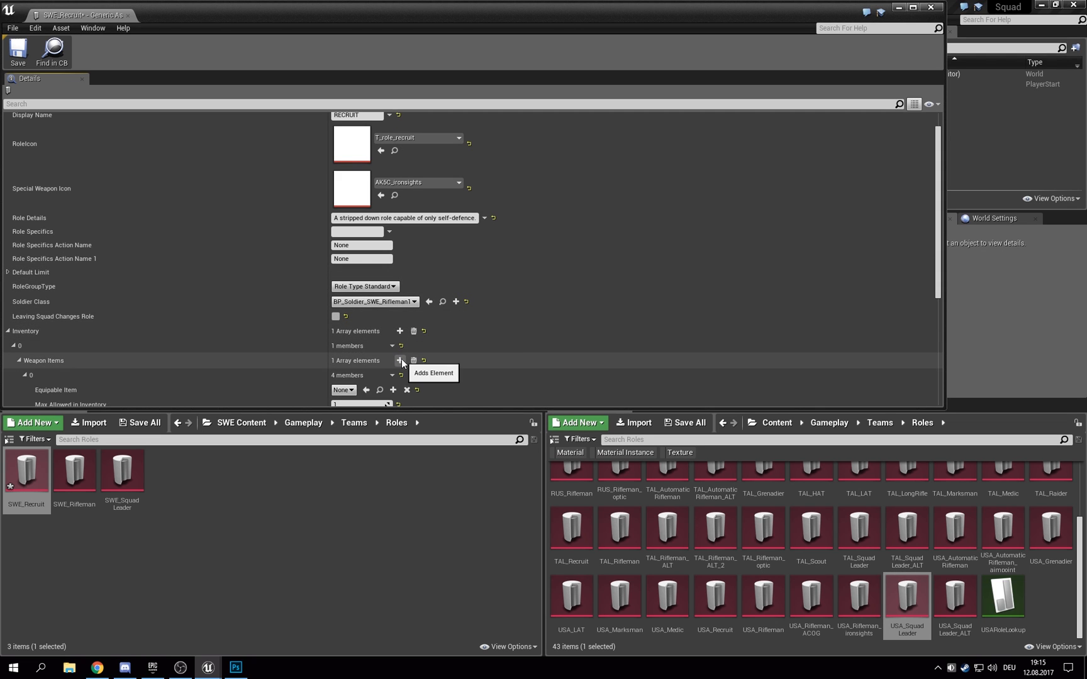
pyautogui.scroll(-1, 345, 385)
pyautogui.click(344, 336)
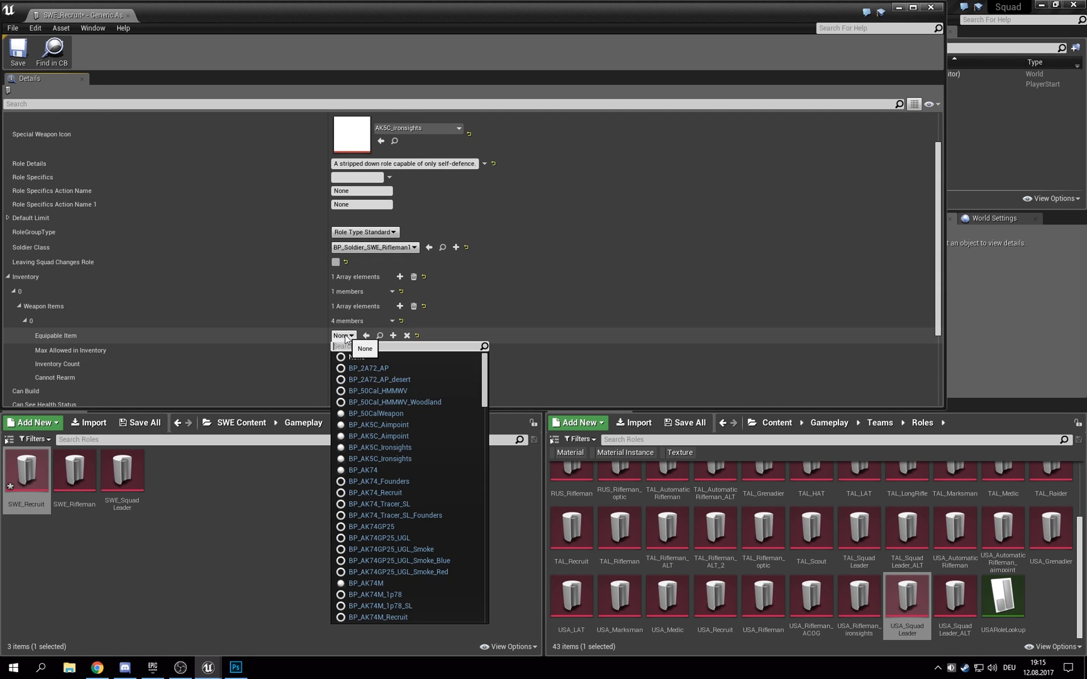
pyautogui.write('BP_AK5C')
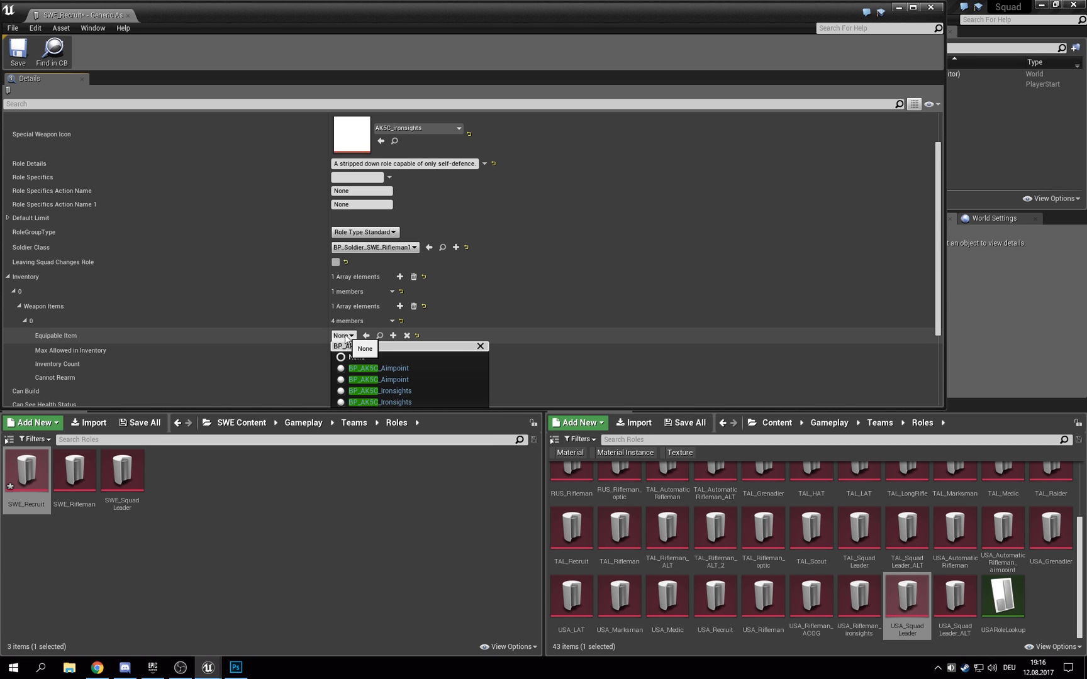
pyautogui.click(411, 390)
pyautogui.click(18, 52)
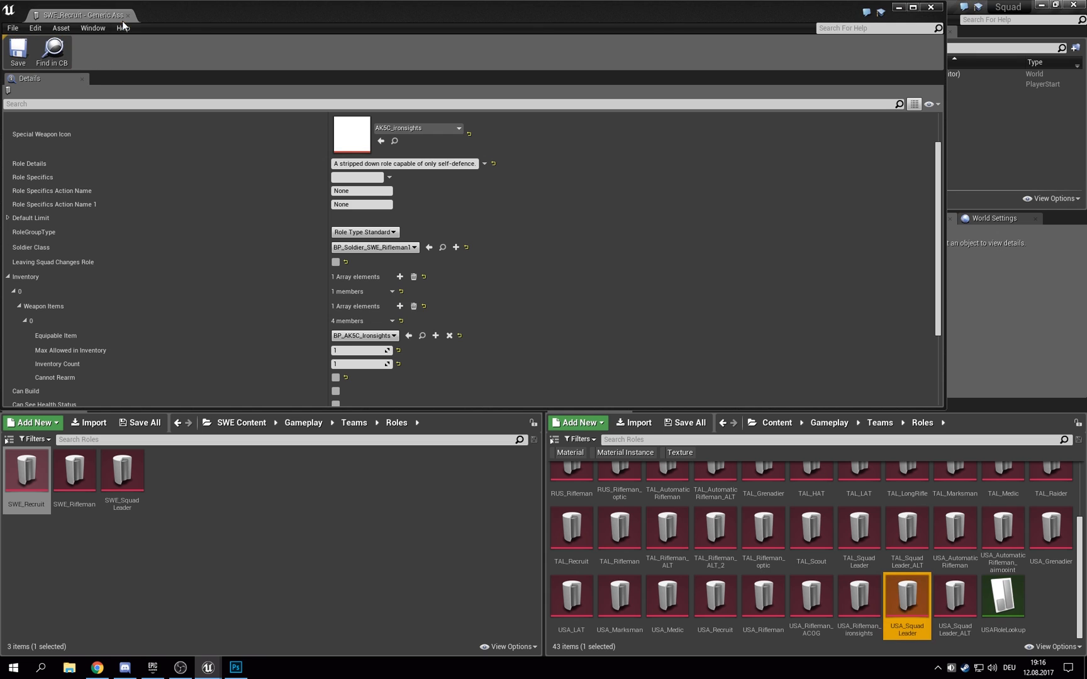
pyautogui.click(128, 15)
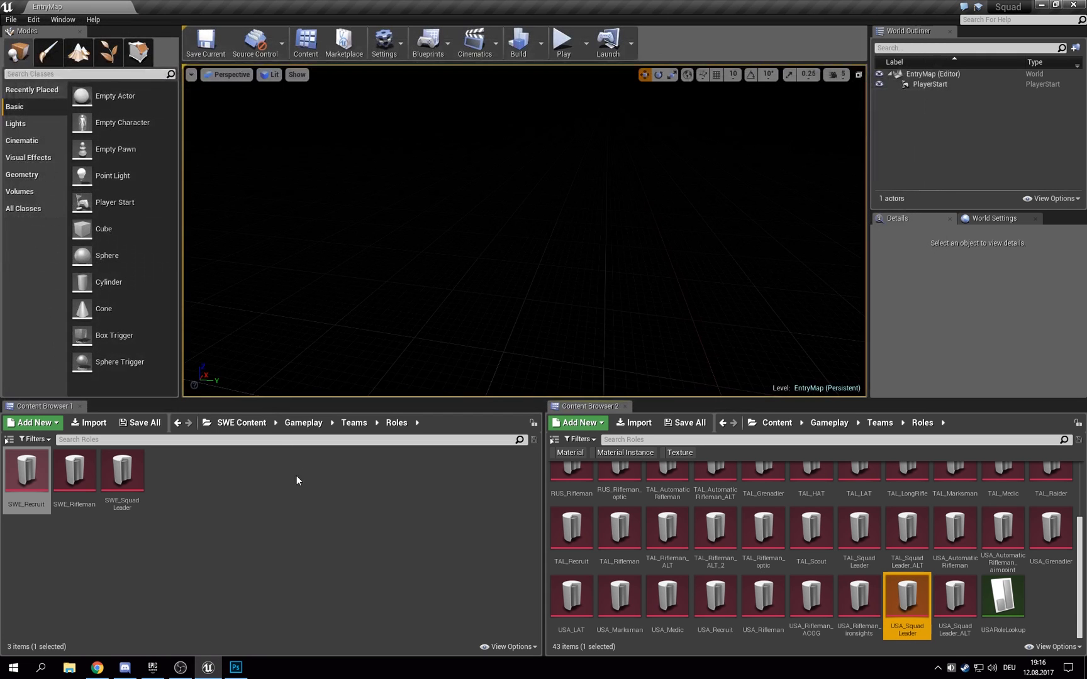
# Step: Create a folder named Maps at the root of SWE Content
pyautogui.click(354, 422)
pyautogui.click(305, 425)
pyautogui.click(242, 422)
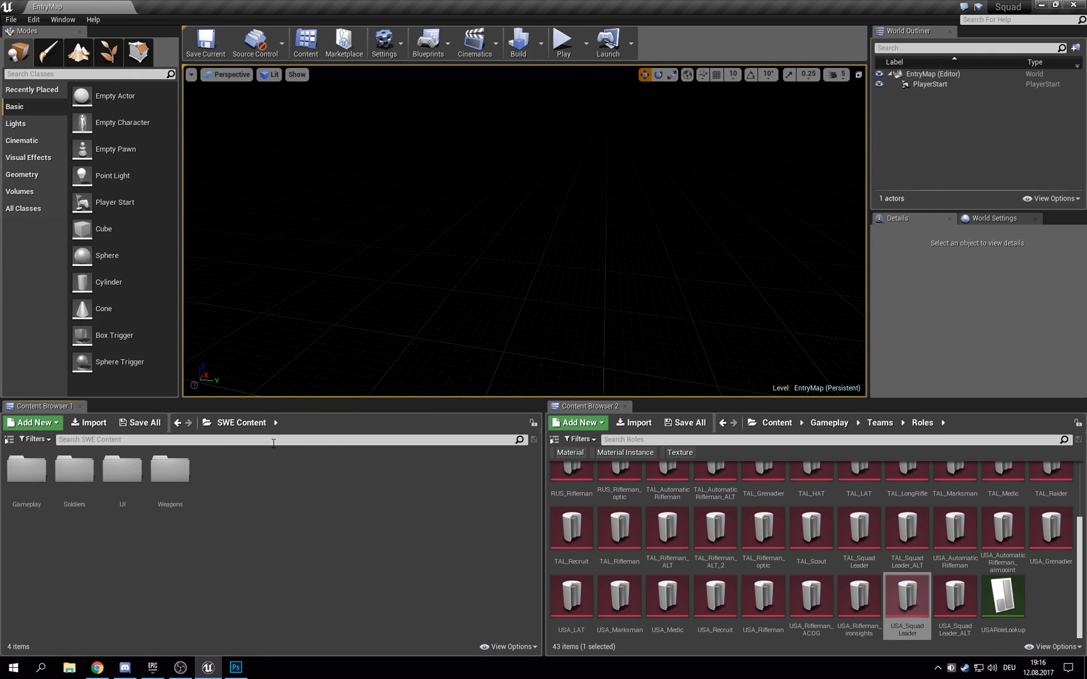
pyautogui.rightClick(276, 485)
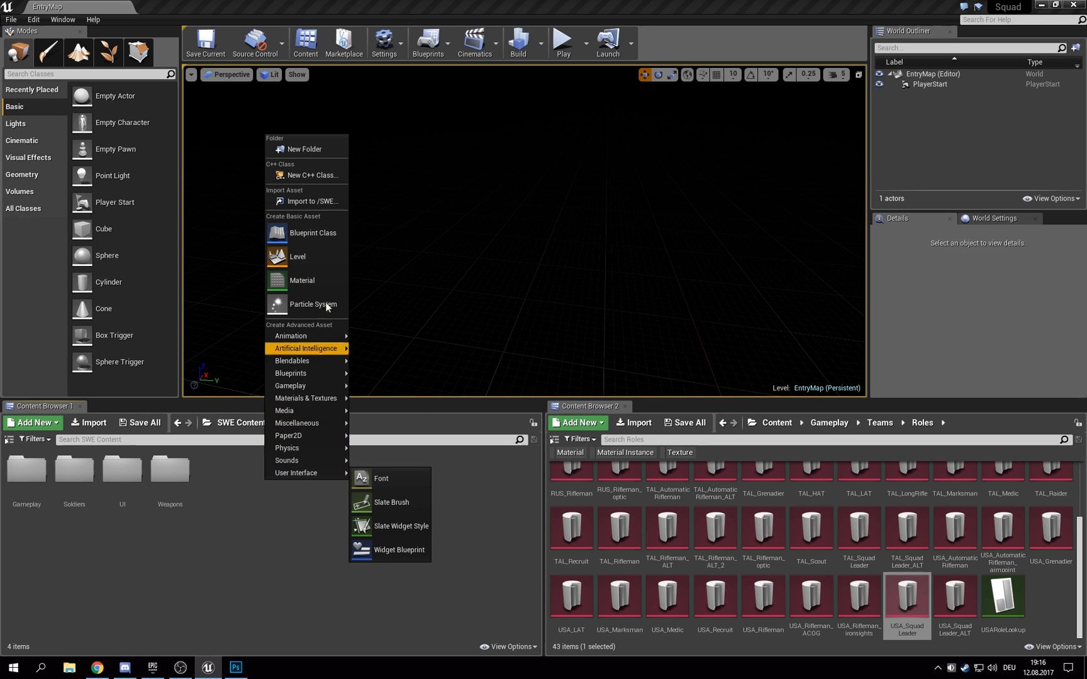
pyautogui.click(313, 153)
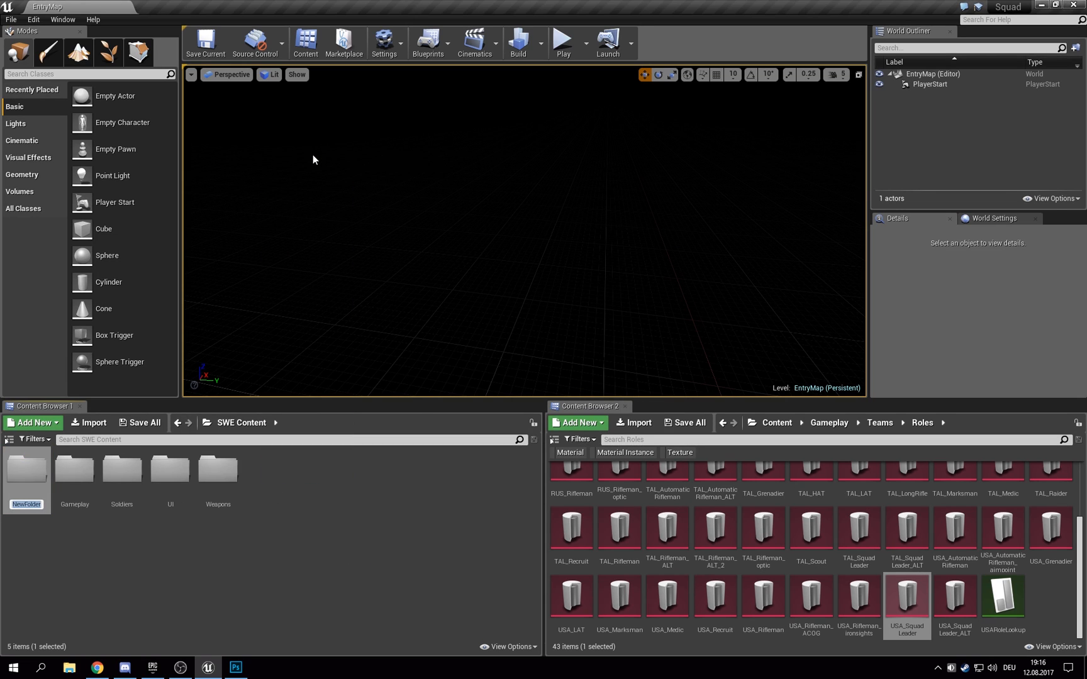
pyautogui.write('Maps')
pyautogui.press('Return')
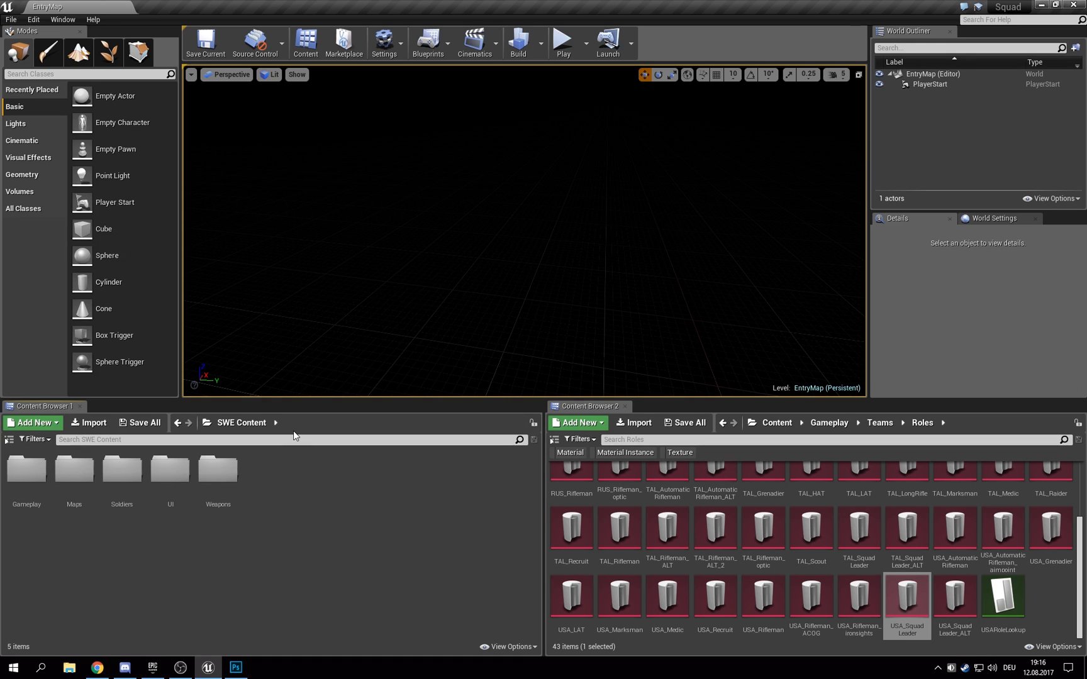
# Step: Create a level named testlevel in the Maps folder and save it together with all other modified content
pyautogui.doubleClick(79, 478)
pyautogui.rightClick(129, 522)
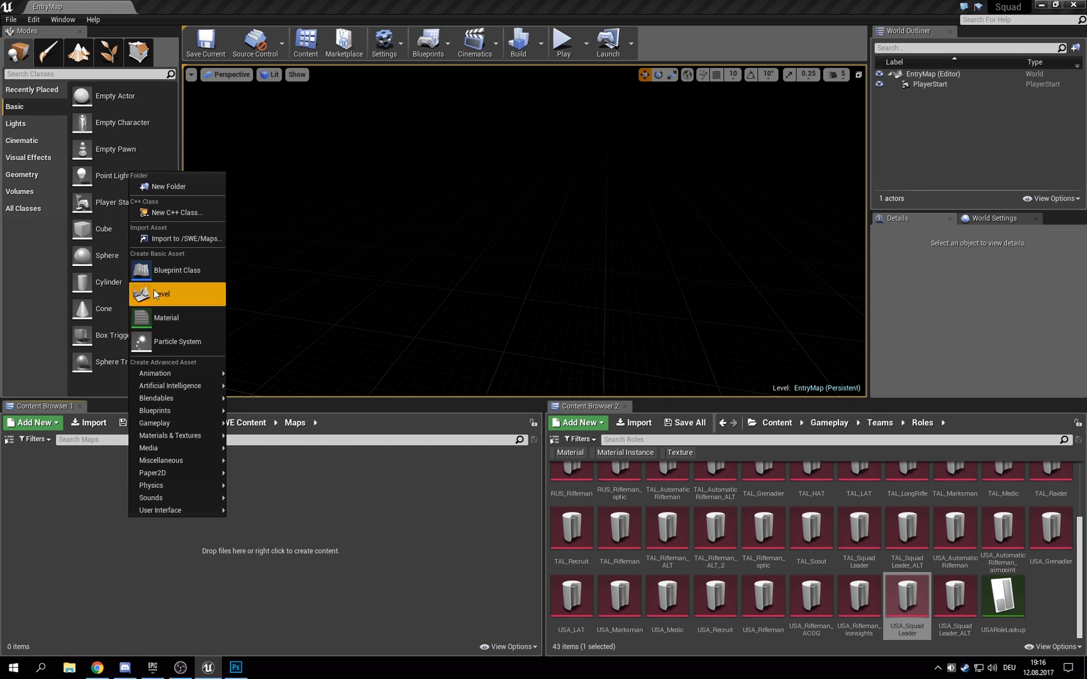
pyautogui.click(182, 296)
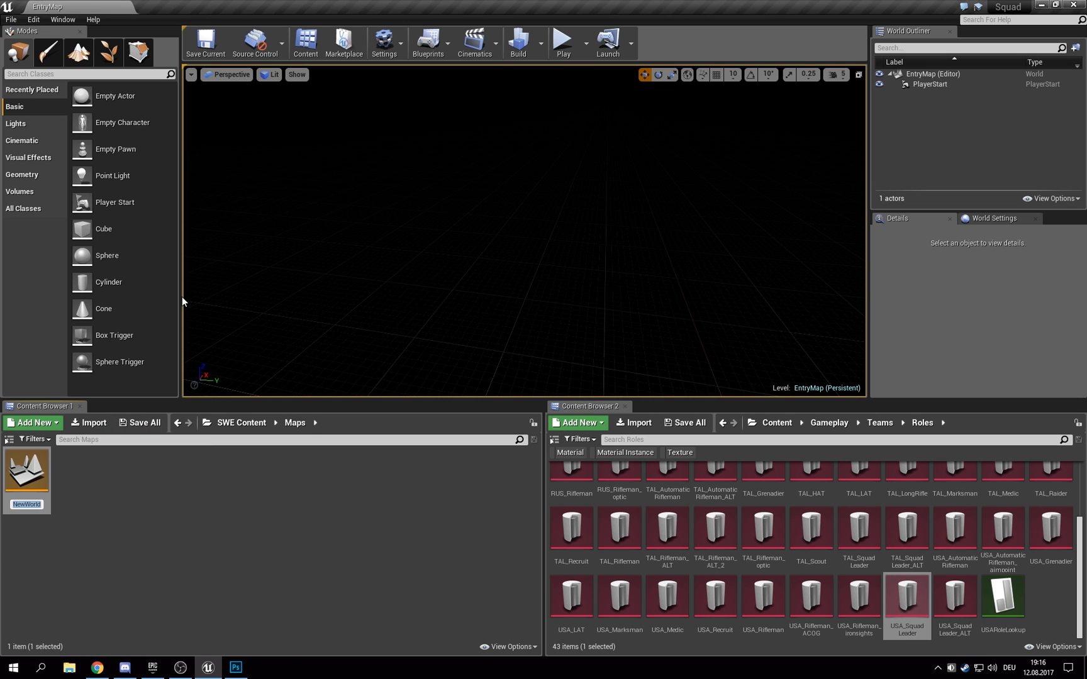
pyautogui.press('Return')
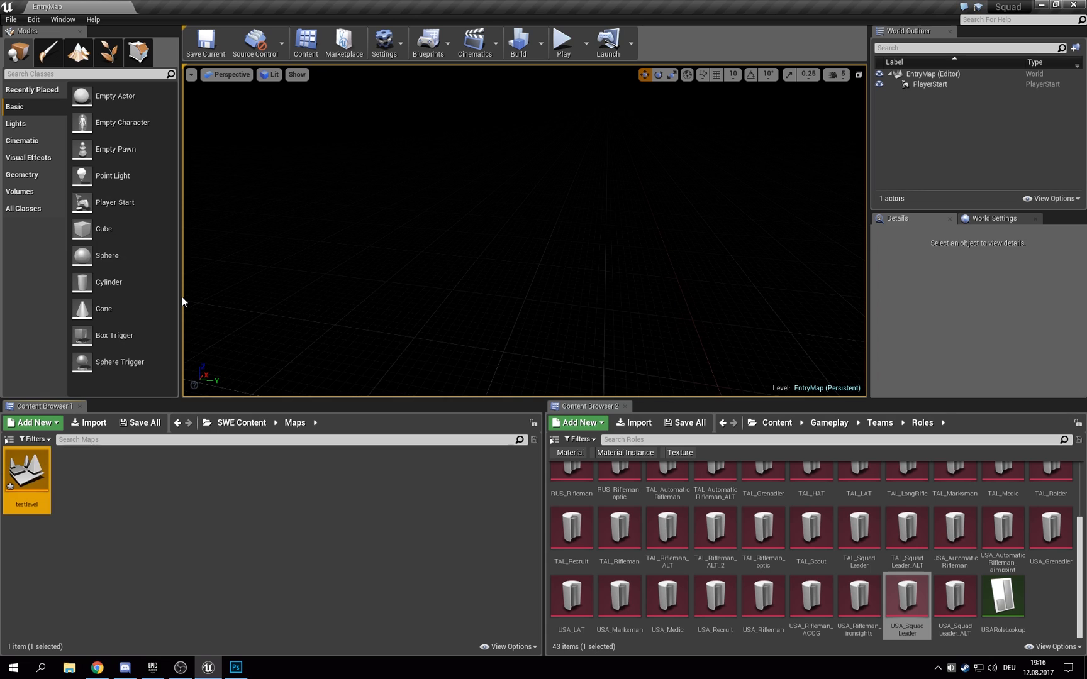
pyautogui.click(156, 428)
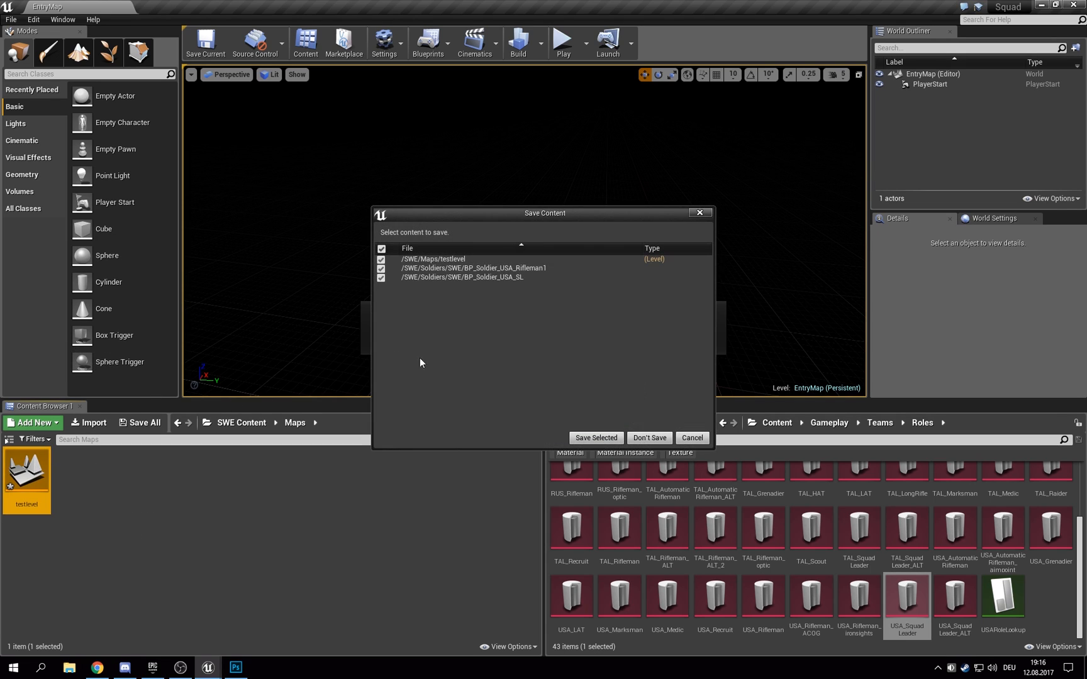
pyautogui.click(608, 439)
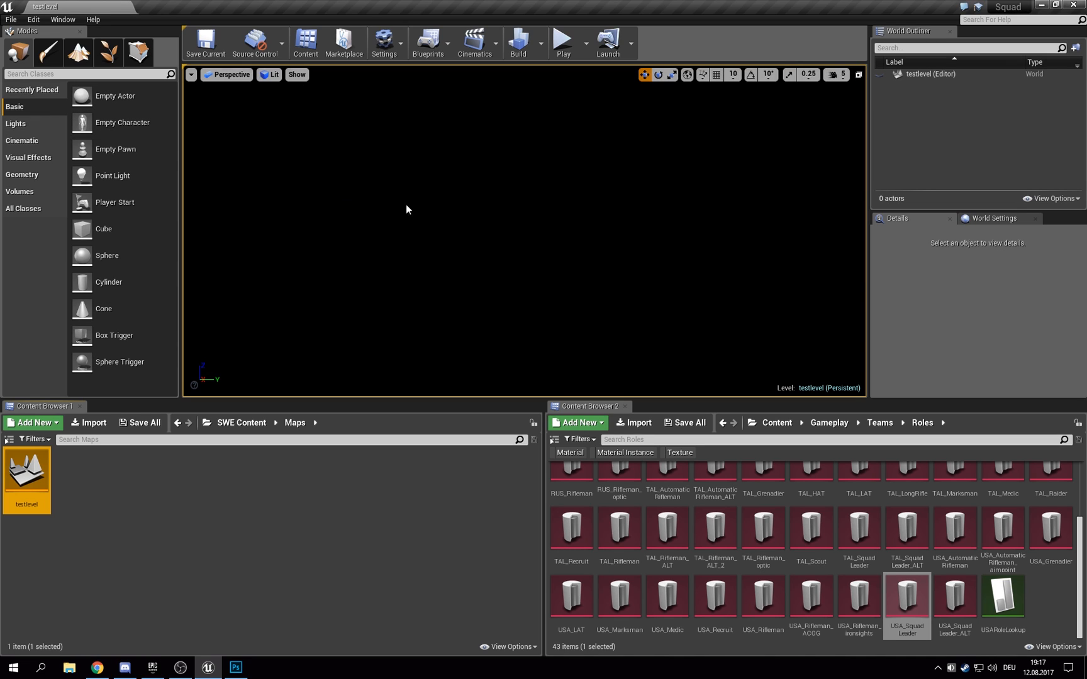
pyautogui.click(21, 98)
pyautogui.click(26, 154)
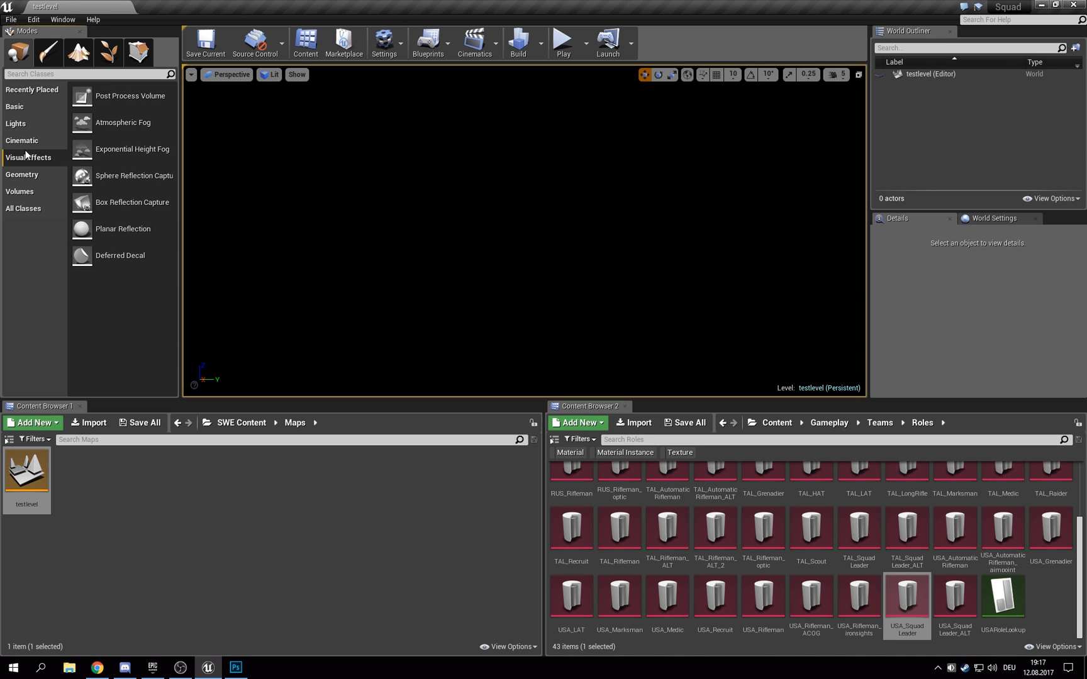
pyautogui.click(49, 75)
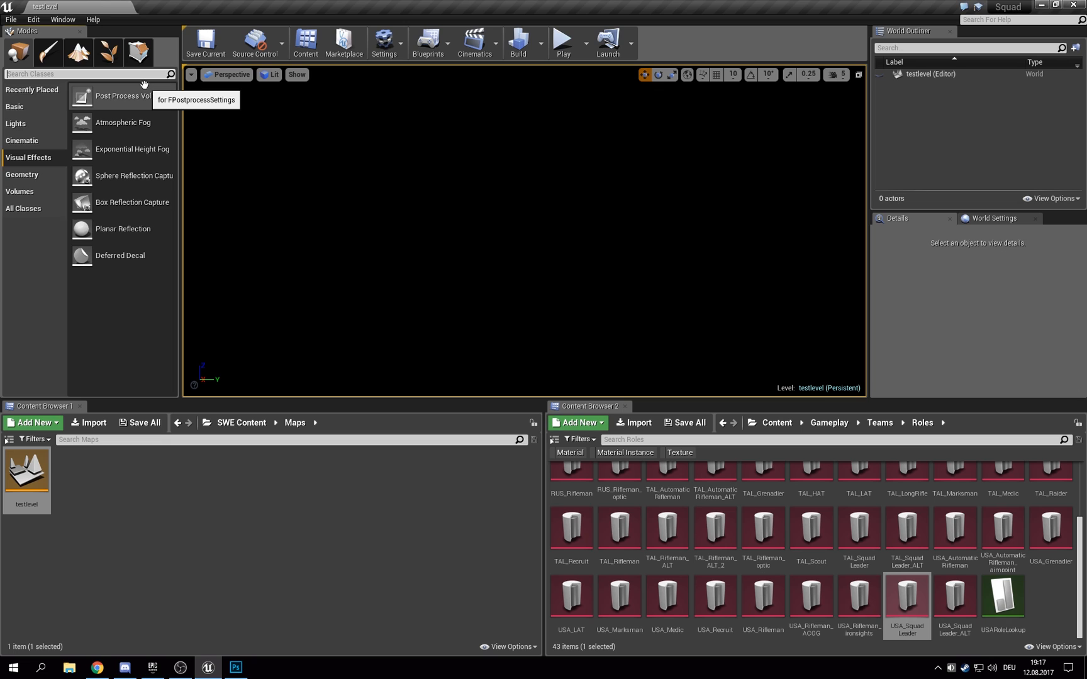
pyautogui.write('box')
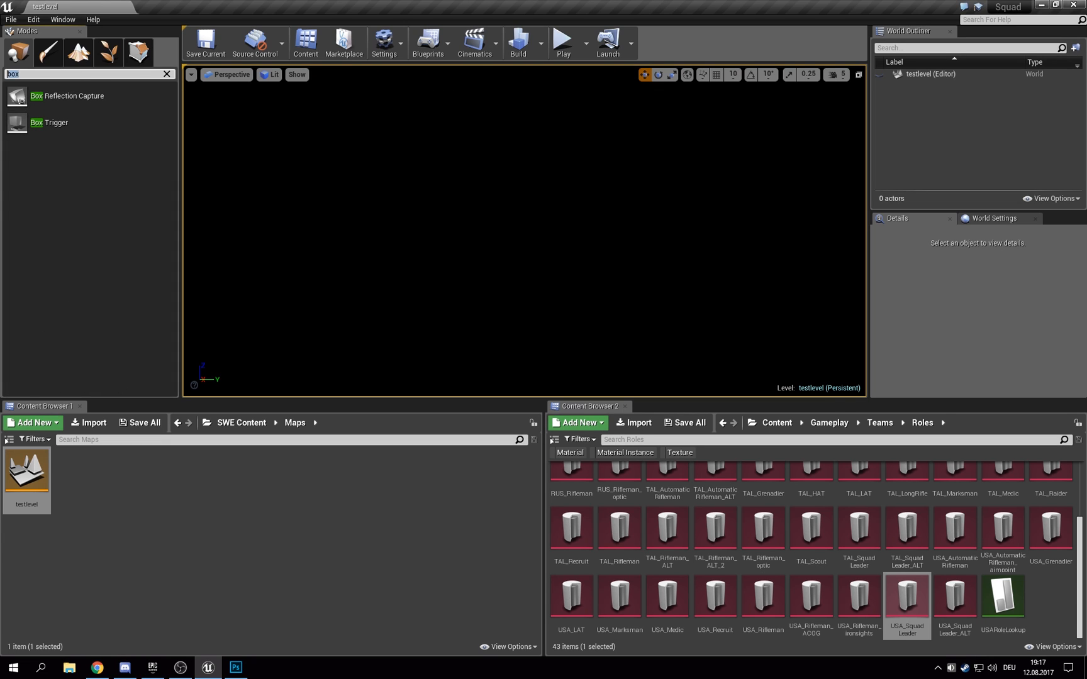
pyautogui.press('BackSpace')
pyautogui.write('c')
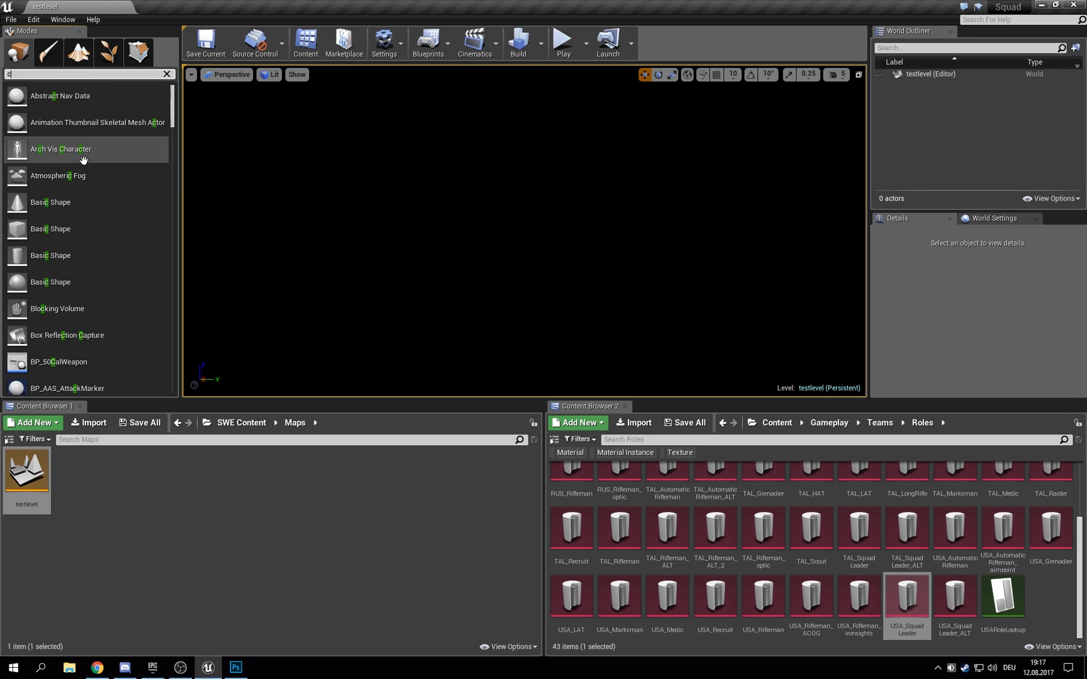
pyautogui.write('ube')
pyautogui.press('BackSpace')
pyautogui.press('BackSpace')
pyautogui.press('BackSpace')
pyautogui.press('BackSpace')
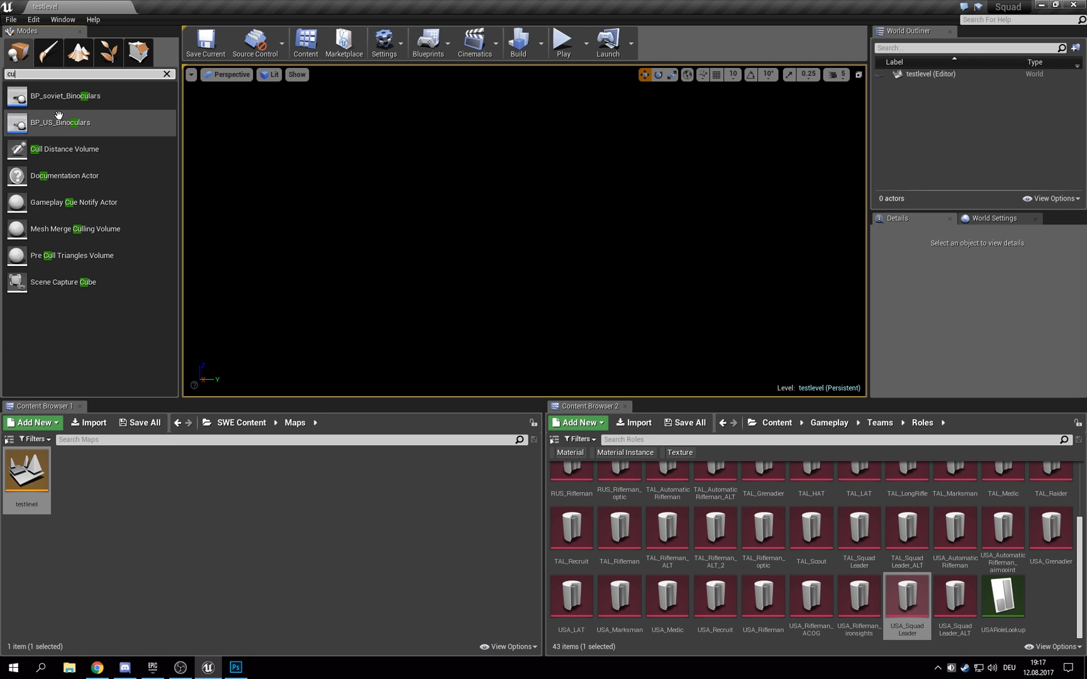
# Step: Place an additive Box geometry brush in the empty level and lower it to a Z location of about -186
pyautogui.click(31, 179)
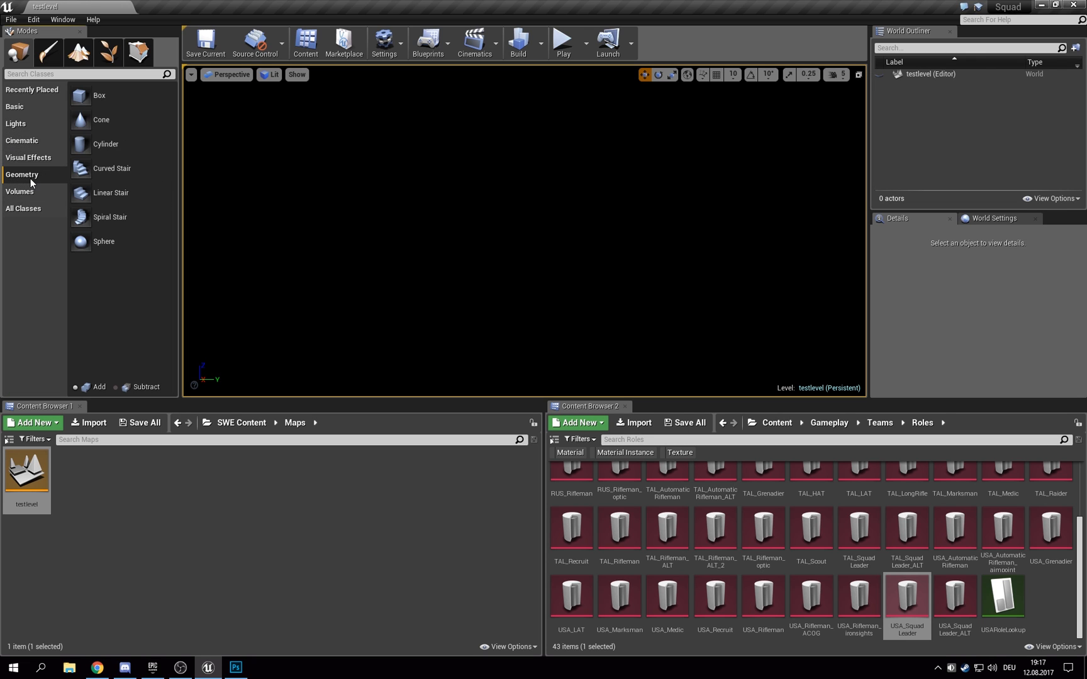
pyautogui.moveTo(88, 95); pyautogui.dragTo(460, 324)
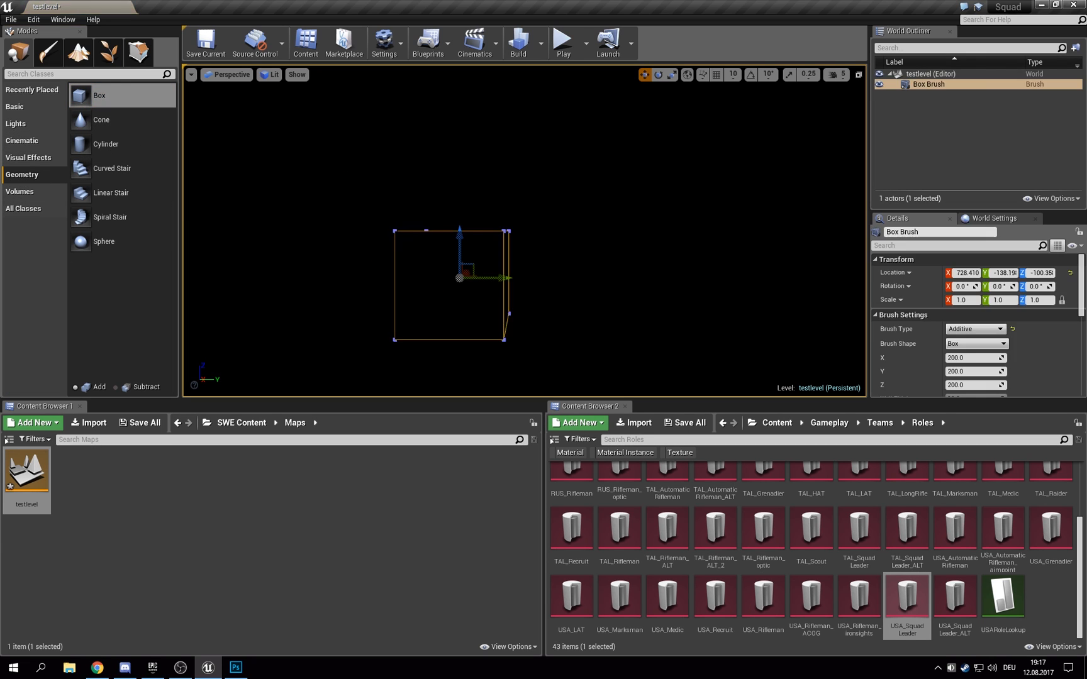
pyautogui.moveTo(457, 259); pyautogui.dragTo(461, 294)
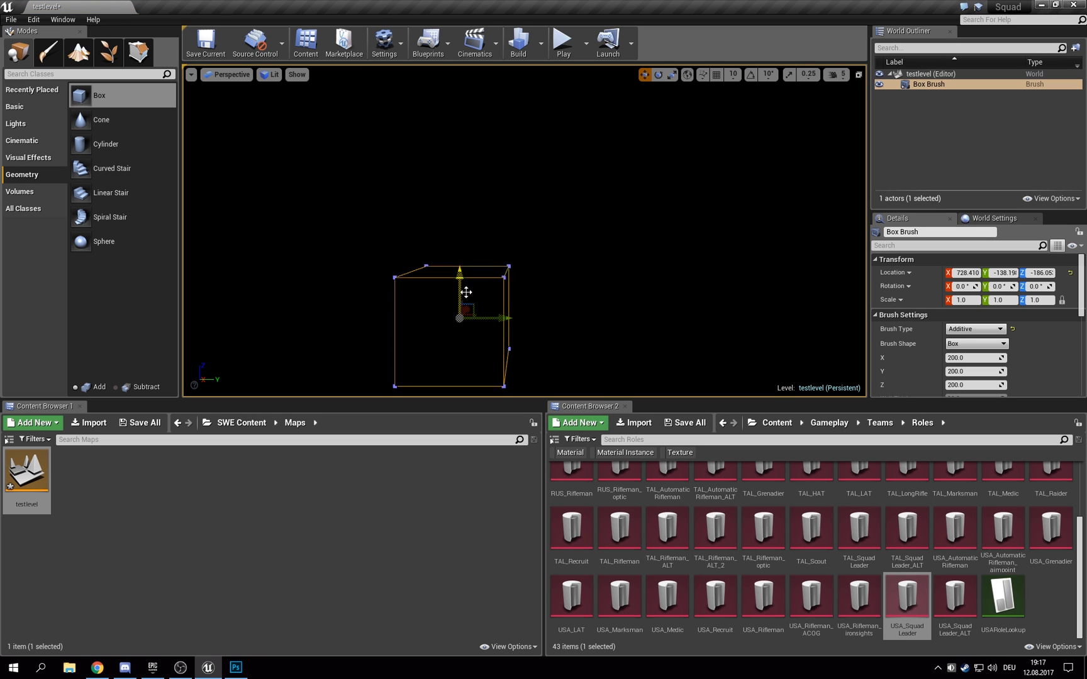
pyautogui.press('End')
# Step: Try stretching the box brush into a floor, scaled about 27.6 in X and 20.6 in Y, and delete it
pyautogui.press('r')
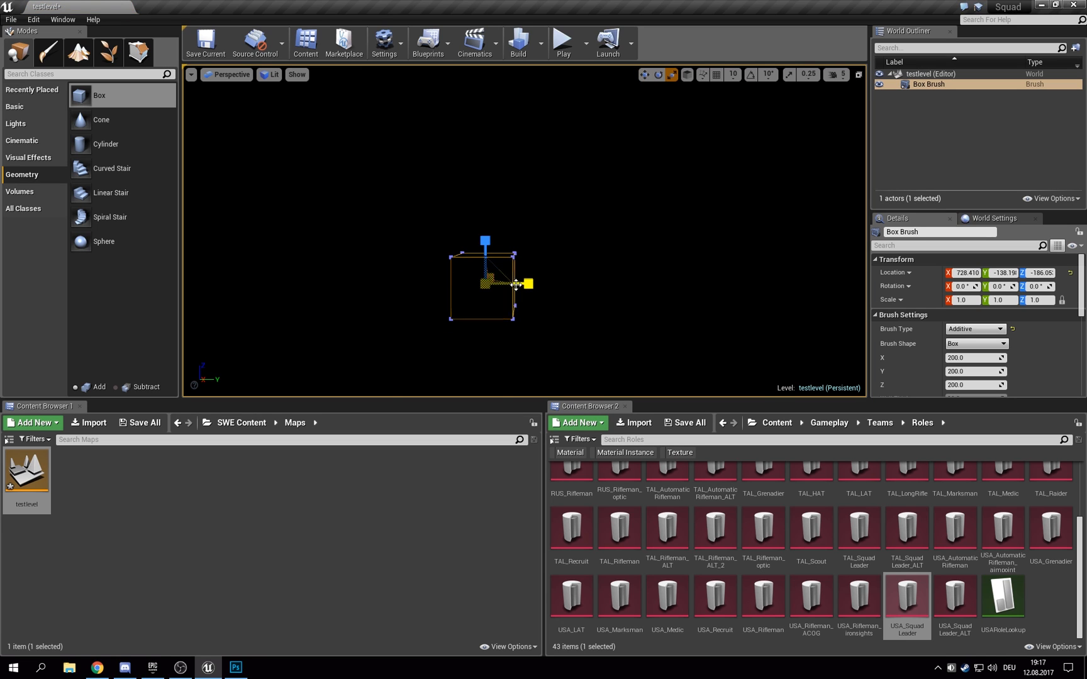
pyautogui.moveTo(529, 284); pyautogui.dragTo(578, 283)
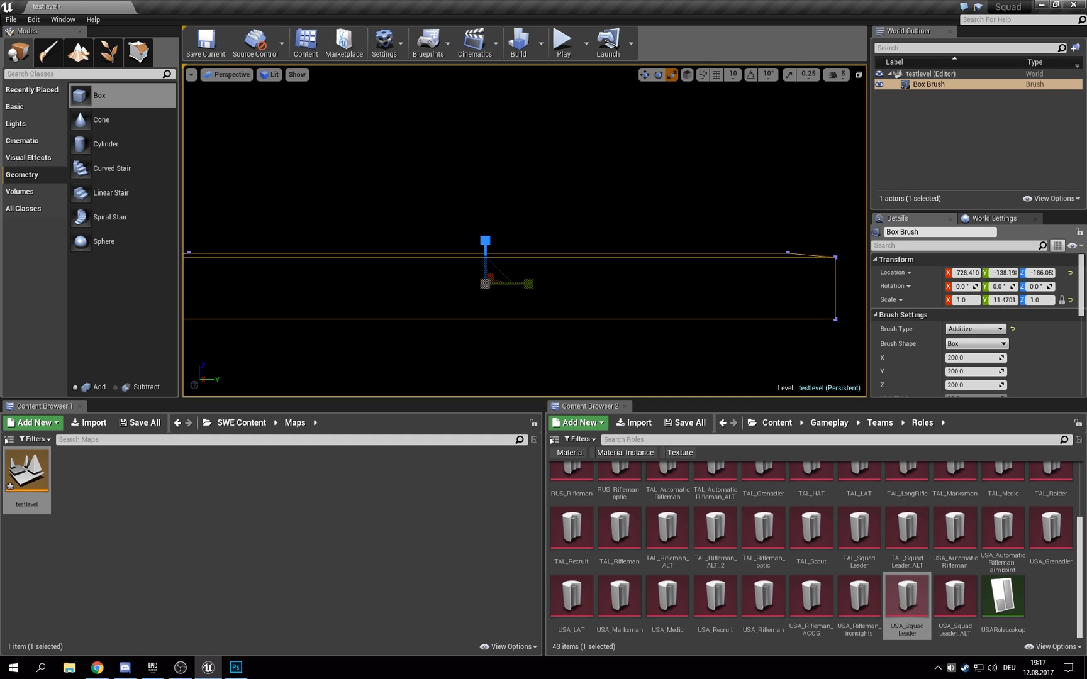
pyautogui.moveTo(578, 284)
pyautogui.mouseDown(button='right')
pyautogui.moveTo(503, 220)
pyautogui.moveTo(288, 175)
pyautogui.mouseUp(button='right')
pyautogui.moveTo(402, 167)
pyautogui.mouseDown()
pyautogui.moveTo(353, 168)
pyautogui.moveTo(852, 151)
pyautogui.mouseUp()
pyautogui.moveTo(455, 143); pyautogui.dragTo(478, 133)
pyautogui.moveTo(402, 167); pyautogui.dragTo(377, 168)
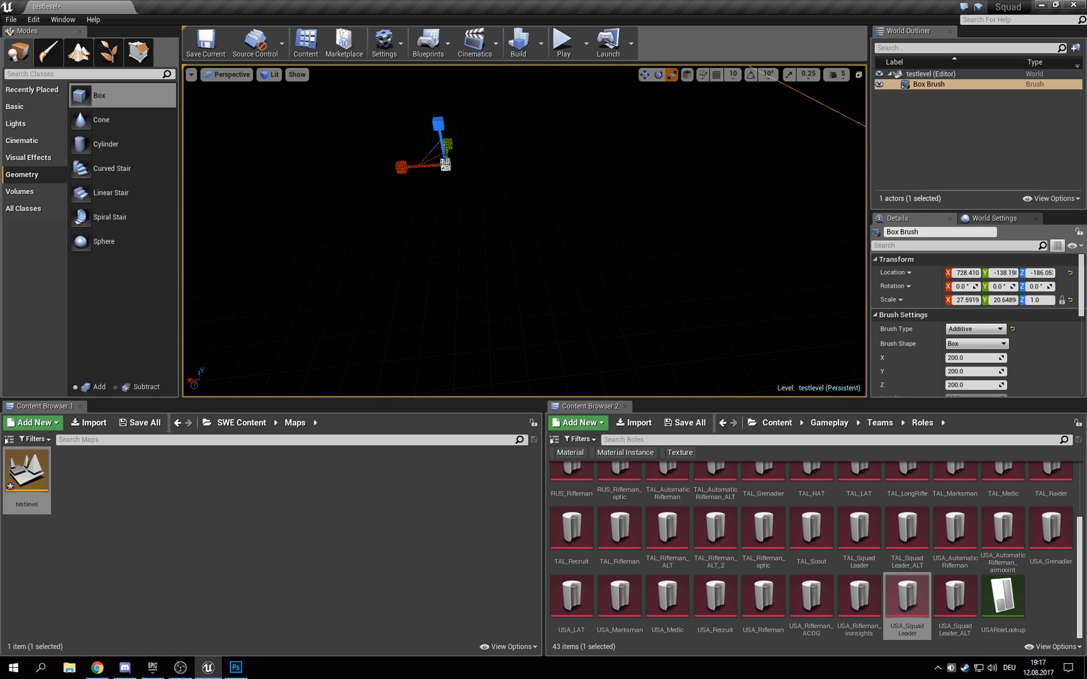
pyautogui.moveTo(572, 192); pyautogui.dragTo(516, 133, button='right')
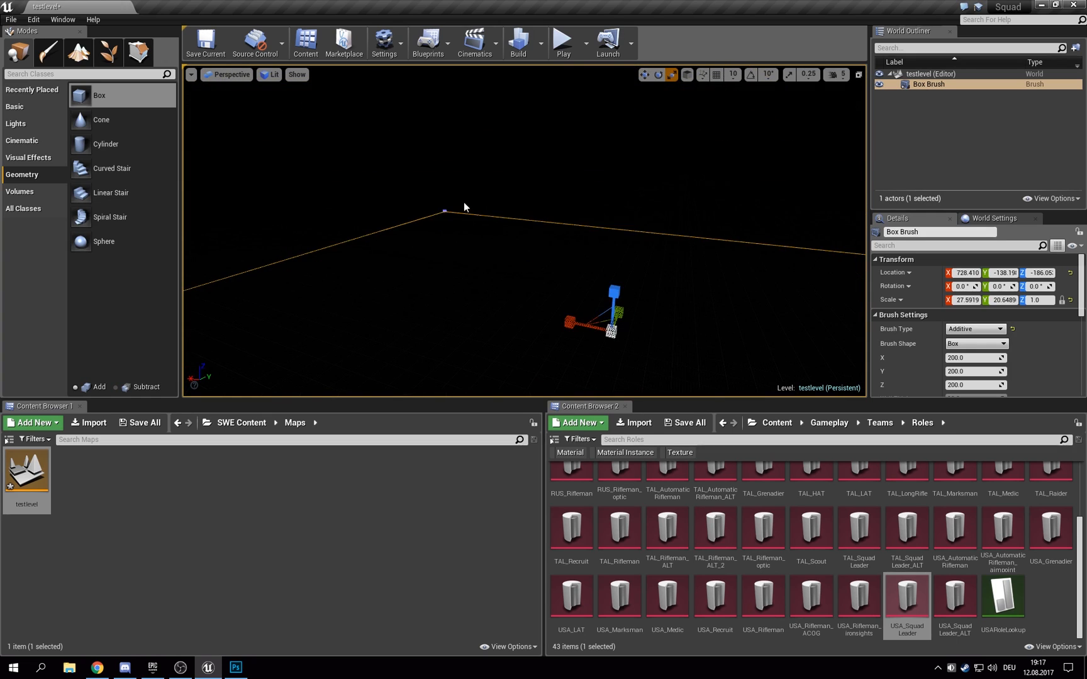
pyautogui.press('Delete')
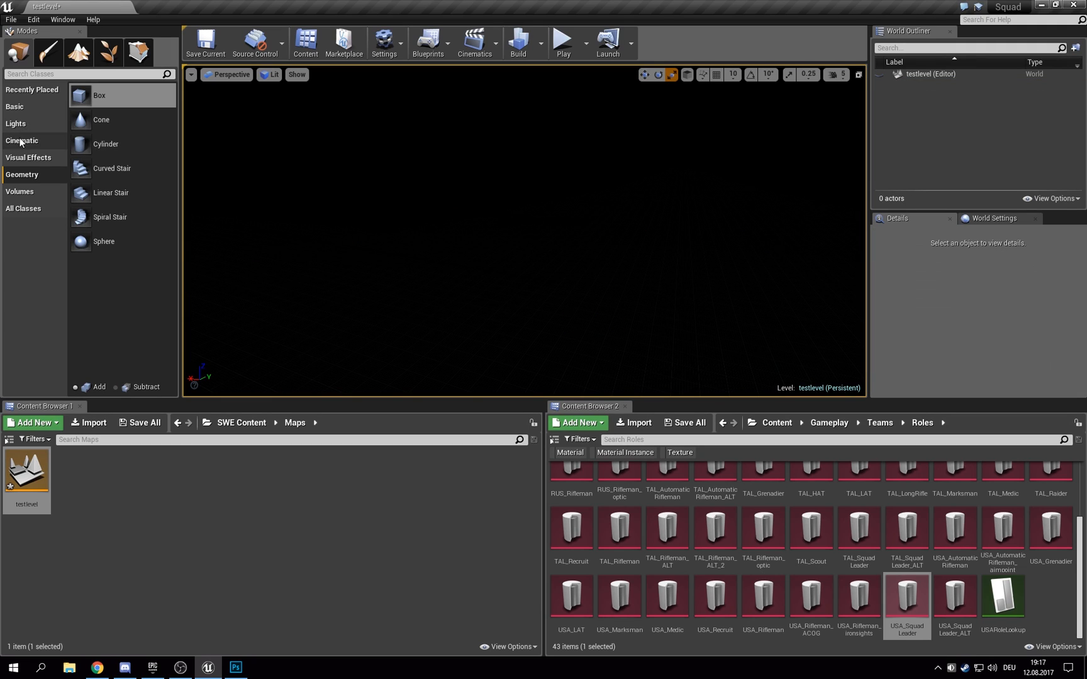
# Step: Place a basic Cube mesh in the level and stretch it into a floor, scaled about 31.4 in X and 30.3 in Y
pyautogui.click(15, 107)
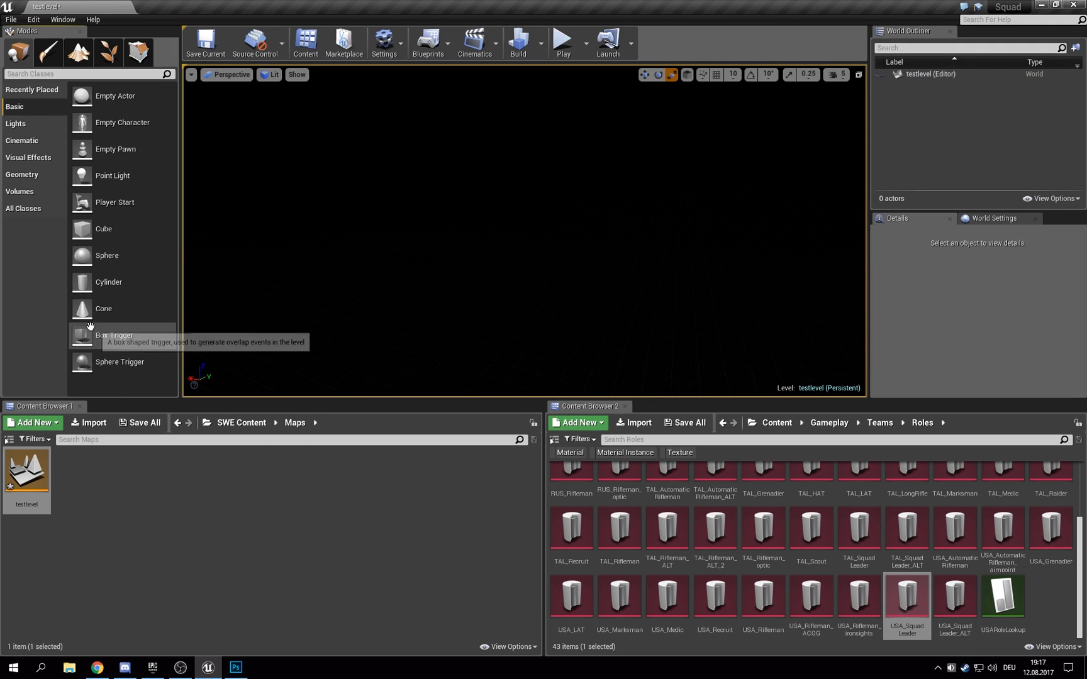
pyautogui.click(89, 238)
pyautogui.moveTo(89, 237); pyautogui.dragTo(498, 360)
pyautogui.moveTo(503, 267); pyautogui.dragTo(428, 278)
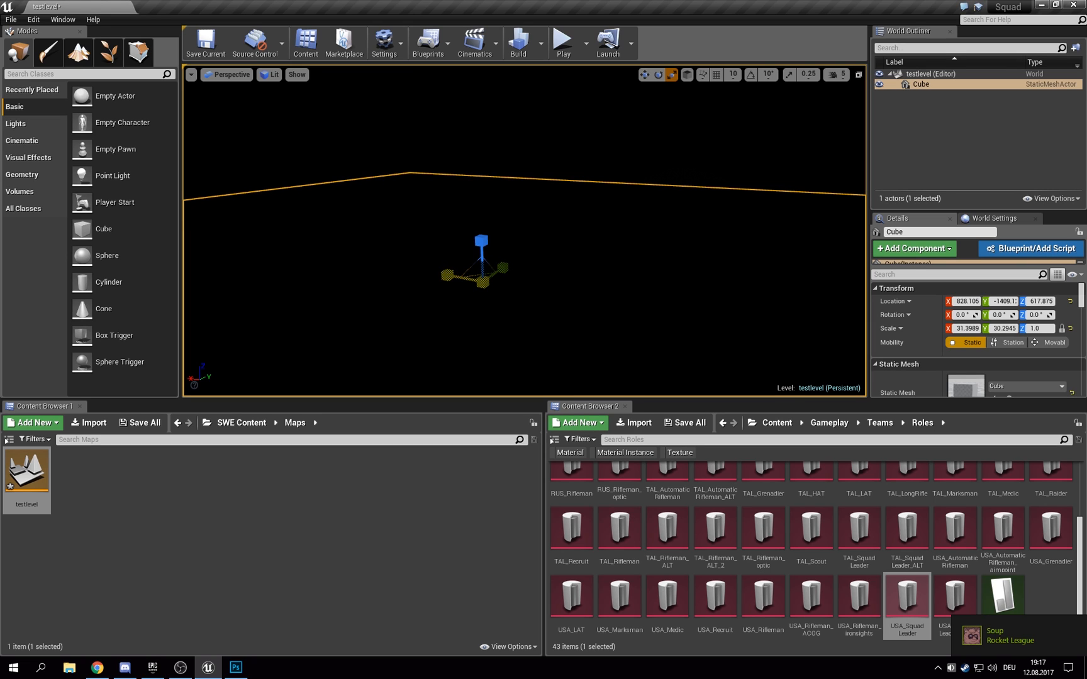
# Step: Add a Directional Light and a Sky Light above the cube floor
pyautogui.click(20, 125)
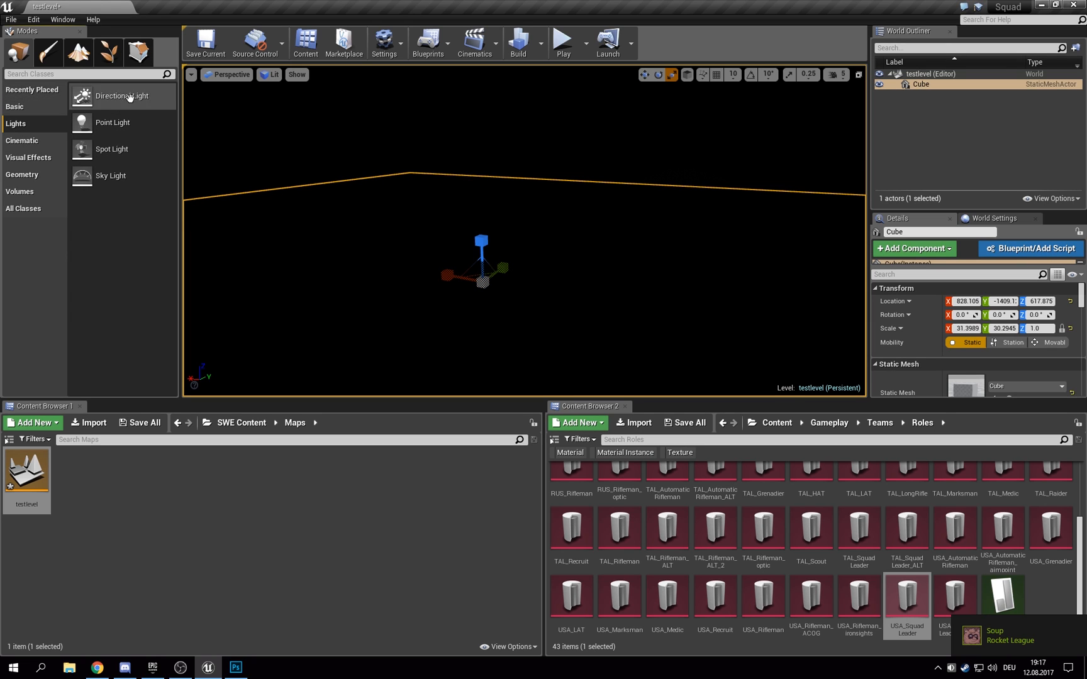
pyautogui.moveTo(113, 111); pyautogui.dragTo(397, 258)
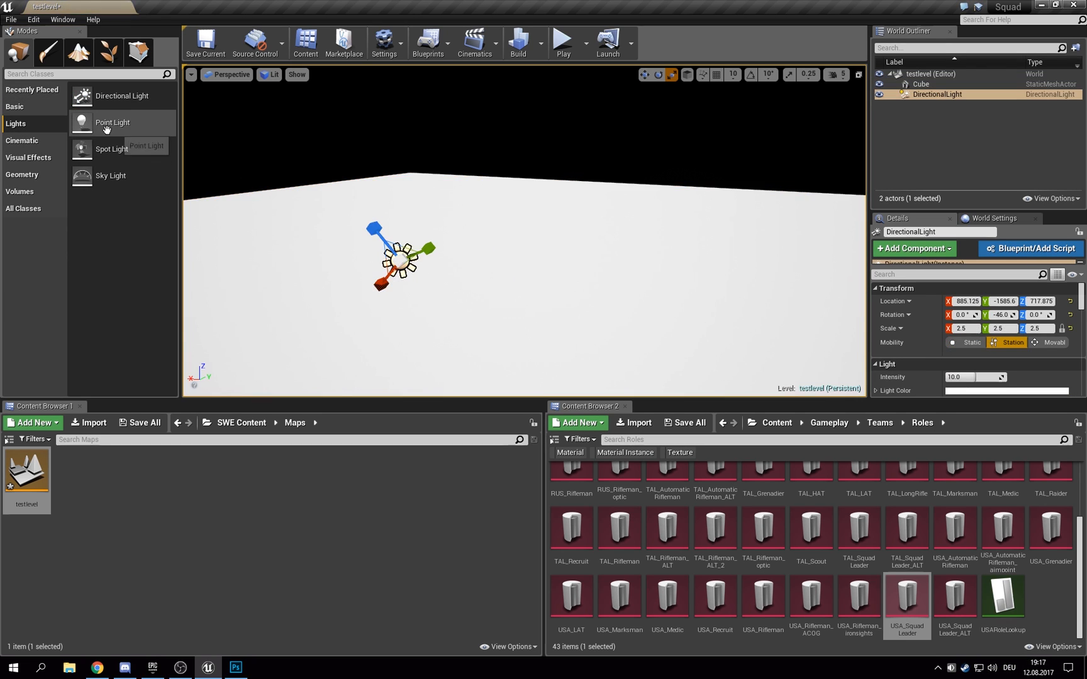
pyautogui.moveTo(85, 178); pyautogui.dragTo(482, 299)
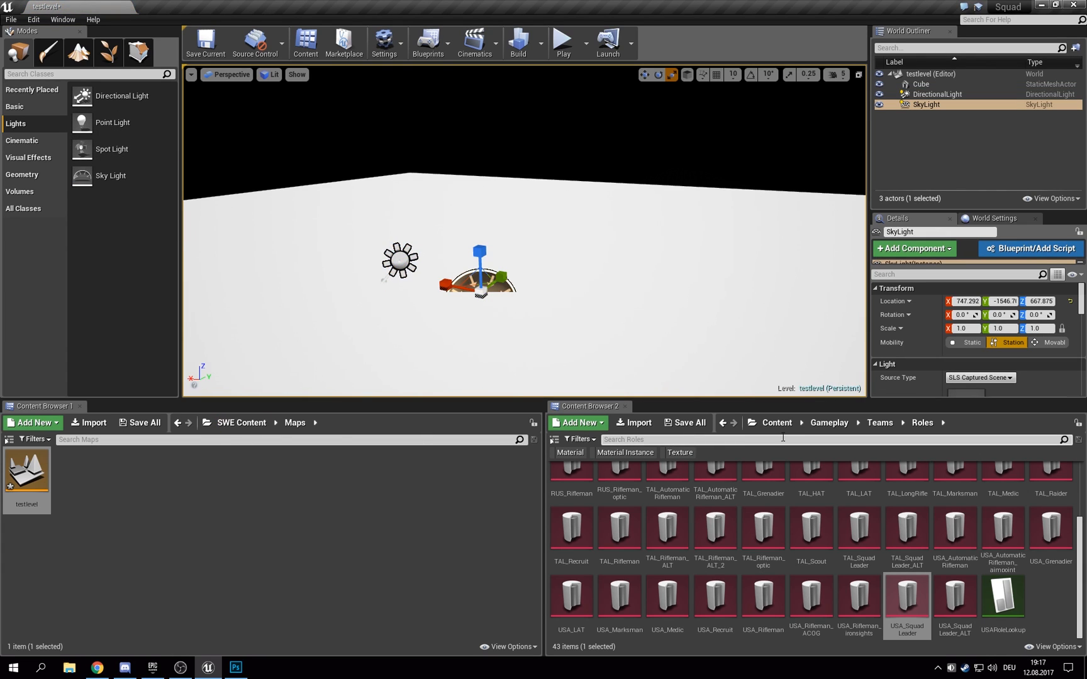
# Step: Place BP_SQUAD_Sky from Content/Environments/Lighting_FX/sky into the level
pyautogui.click(752, 428)
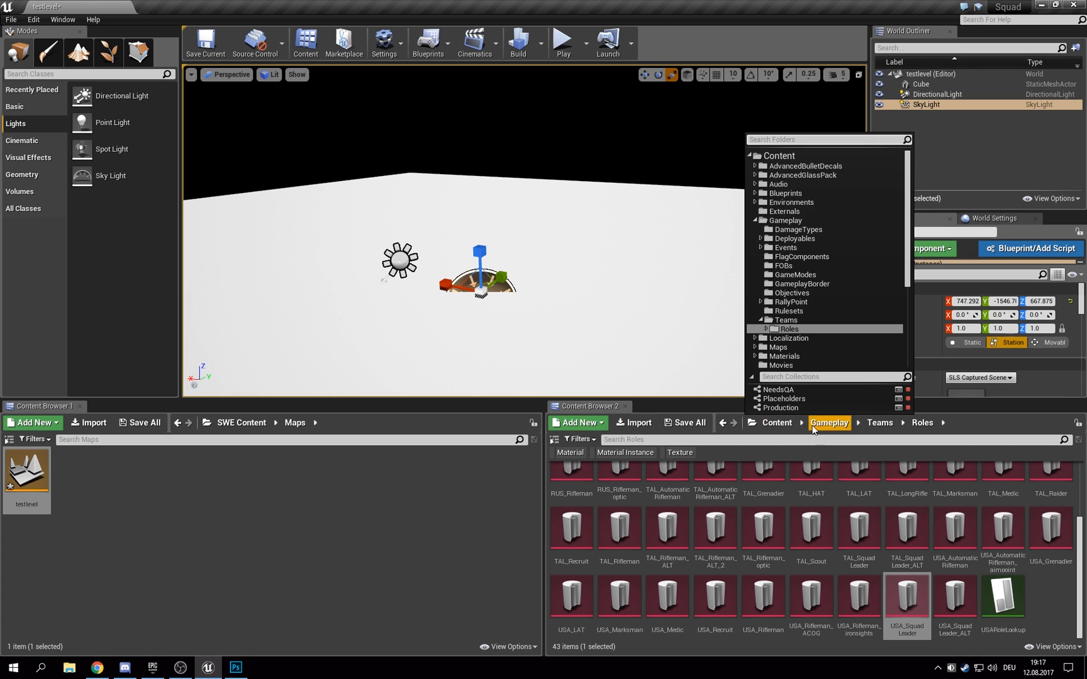
pyautogui.click(789, 424)
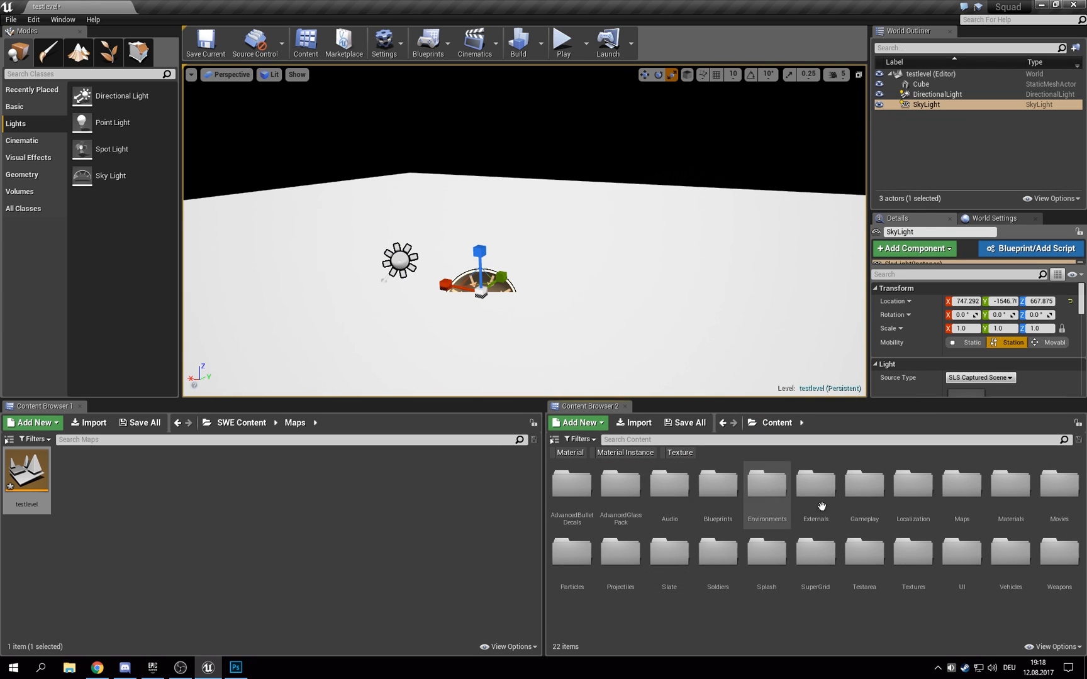
pyautogui.doubleClick(784, 496)
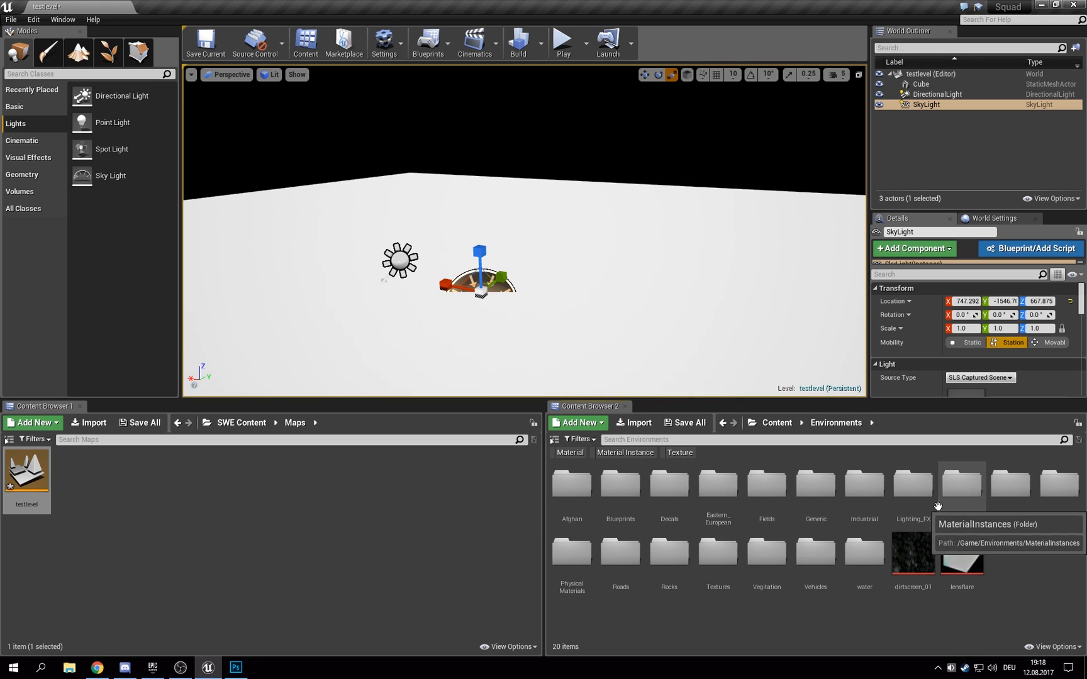
pyautogui.click(912, 502)
pyautogui.doubleClick(912, 501)
pyautogui.doubleClick(762, 481)
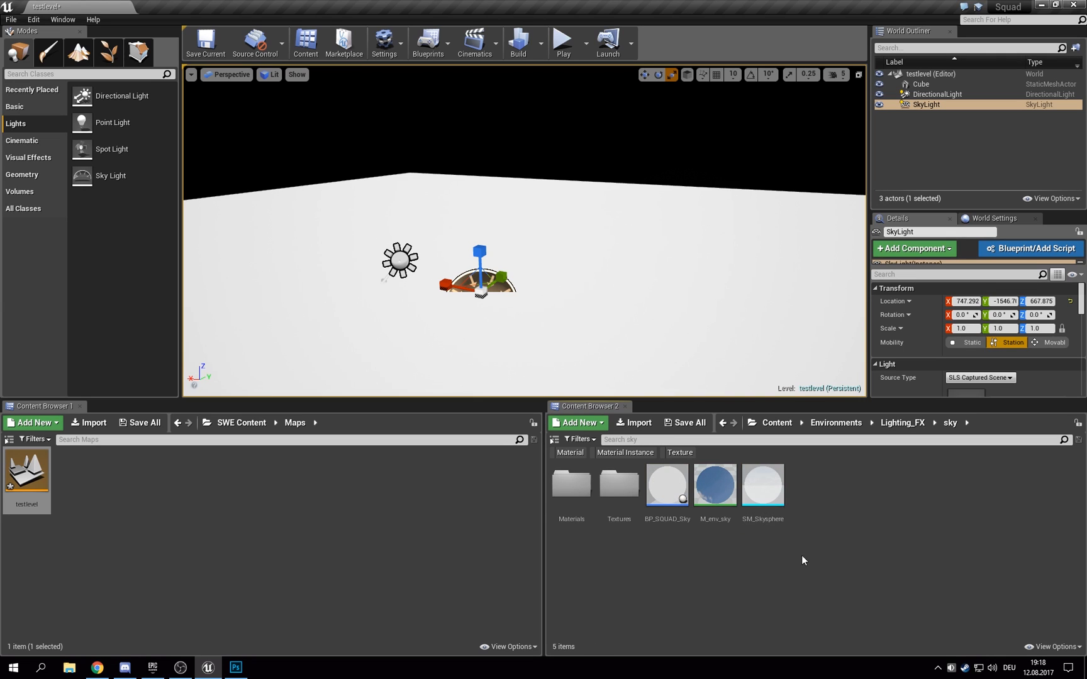
pyautogui.moveTo(667, 487); pyautogui.dragTo(561, 269)
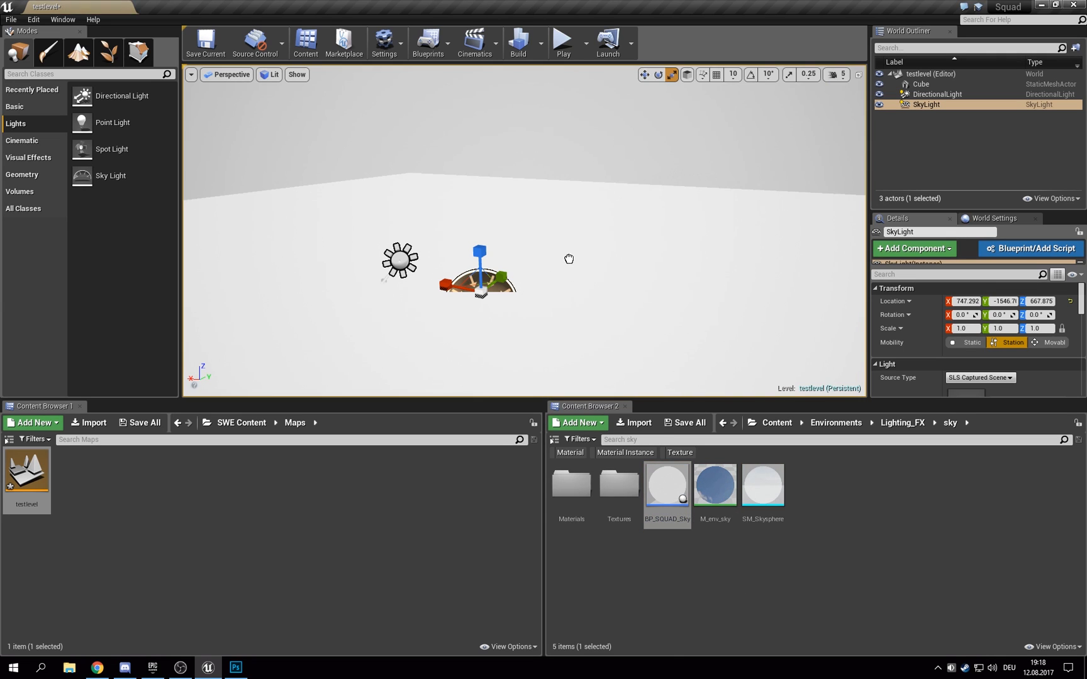
# Step: Set the Sky Texture of BP_SQUAD_Sky to T_Yehorivka_Sky_A and its skybox Brightness to 2.0
pyautogui.scroll(-5, 922, 334)
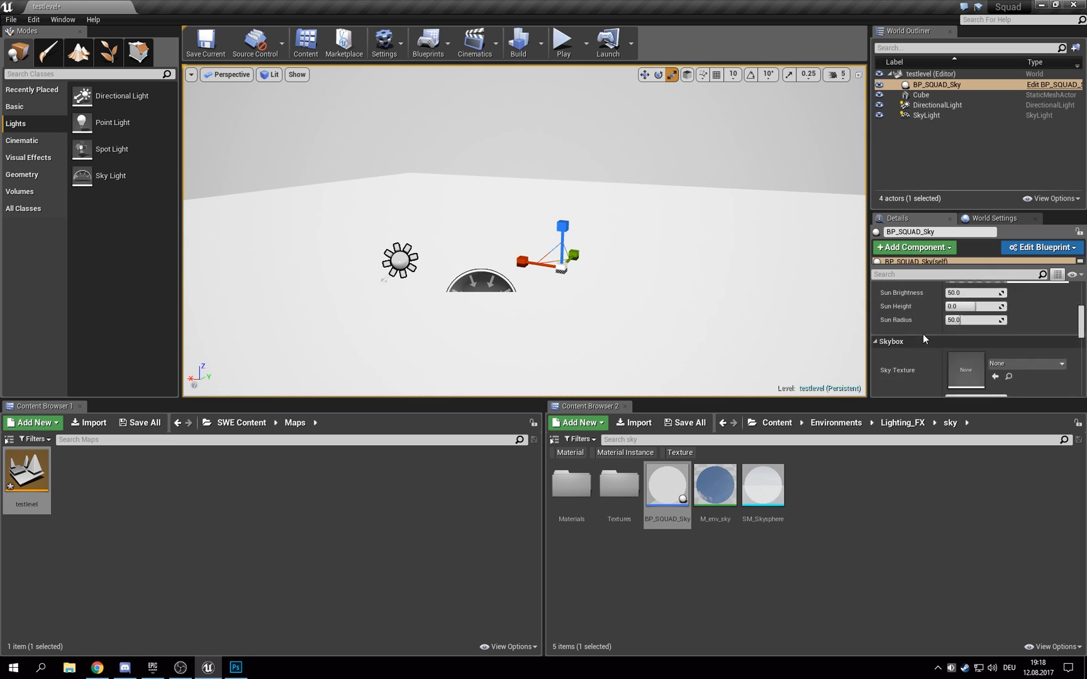
pyautogui.doubleClick(619, 484)
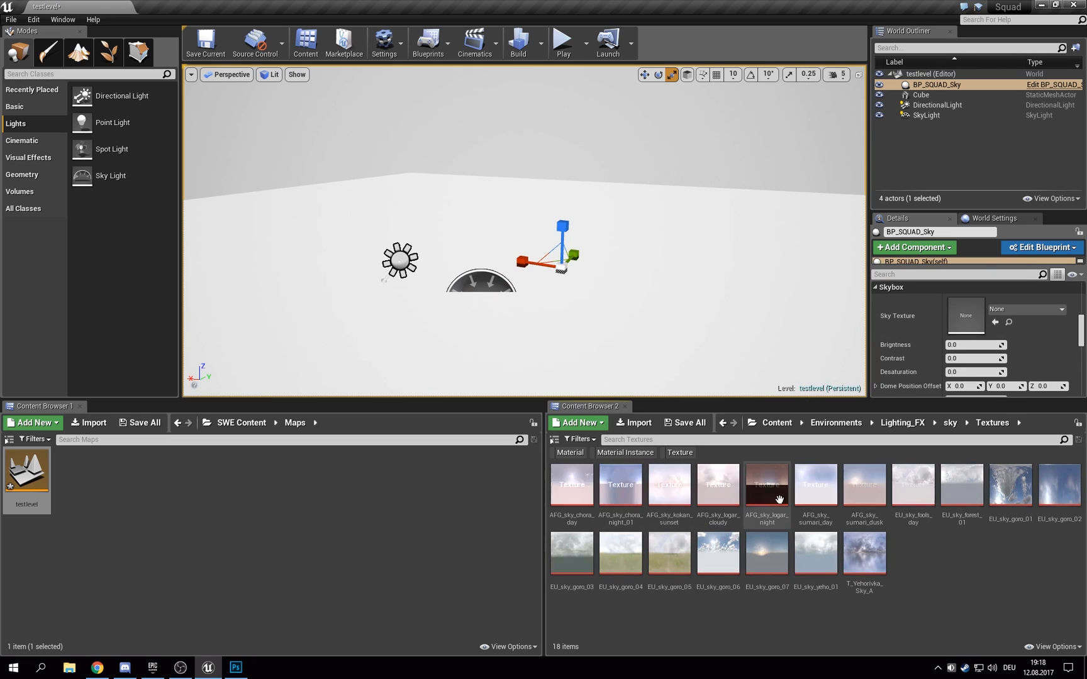
pyautogui.moveTo(864, 552); pyautogui.dragTo(966, 316)
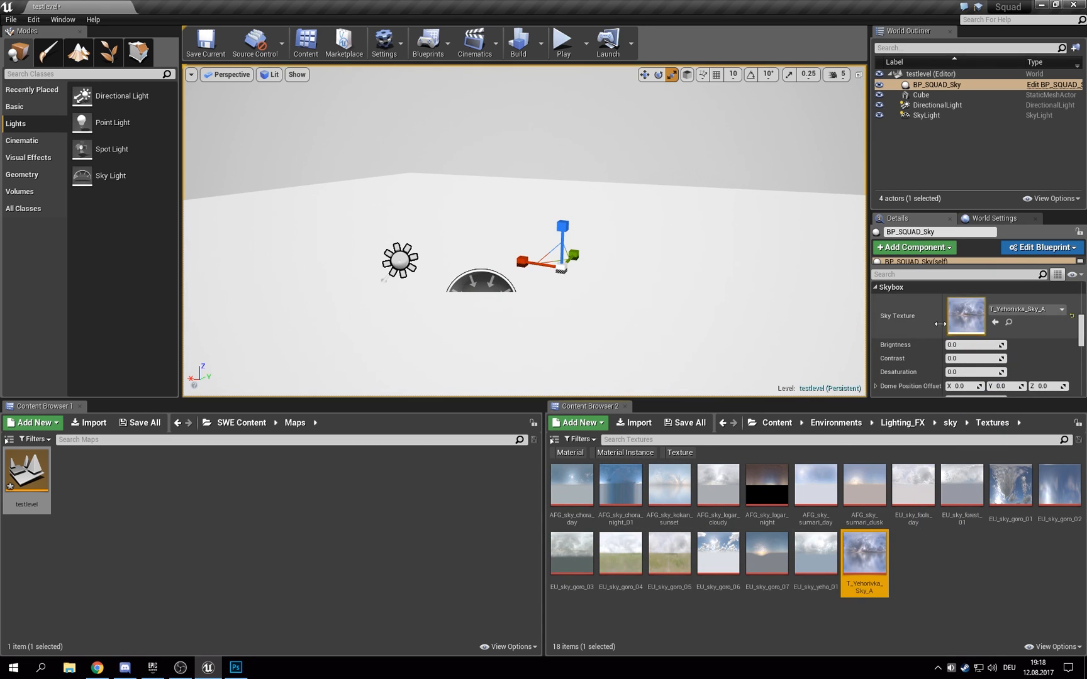
pyautogui.click(974, 345)
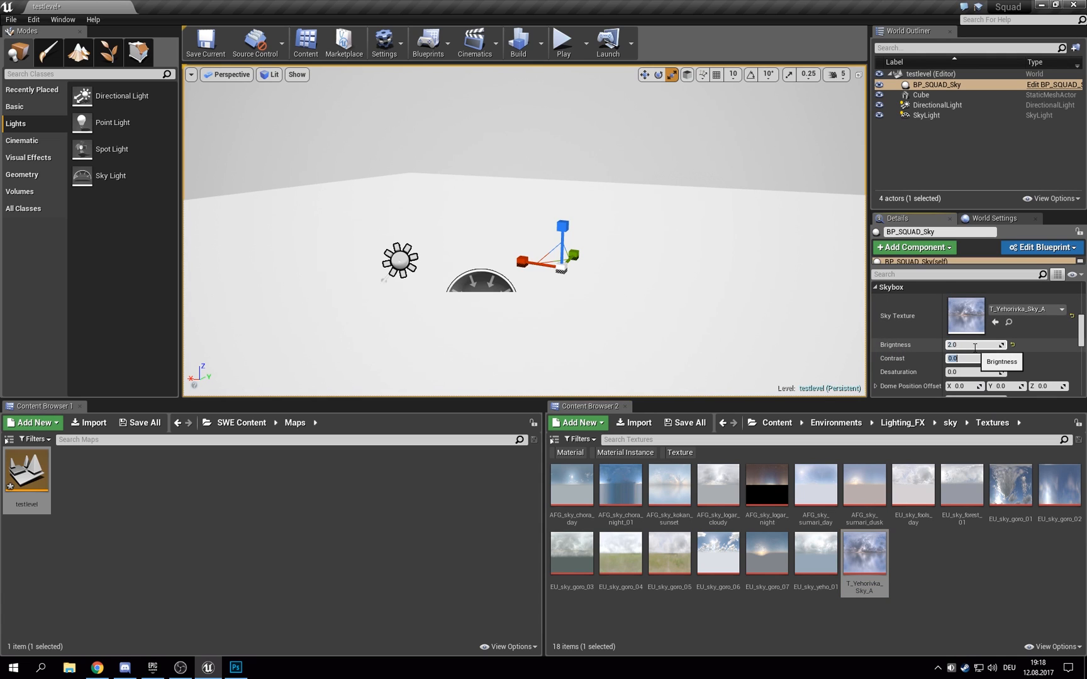
pyautogui.moveTo(617, 252)
pyautogui.mouseDown(button='right')
pyautogui.moveTo(534, 225)
pyautogui.moveTo(499, 232)
pyautogui.moveTo(697, 302)
pyautogui.moveTo(692, 264)
pyautogui.moveTo(705, 227)
pyautogui.moveTo(635, 189)
pyautogui.moveTo(755, 224)
pyautogui.moveTo(742, 201)
pyautogui.moveTo(626, 252)
pyautogui.mouseUp(button='right')
pyautogui.press('Escape')
pyautogui.press('s')
pyautogui.press('w')
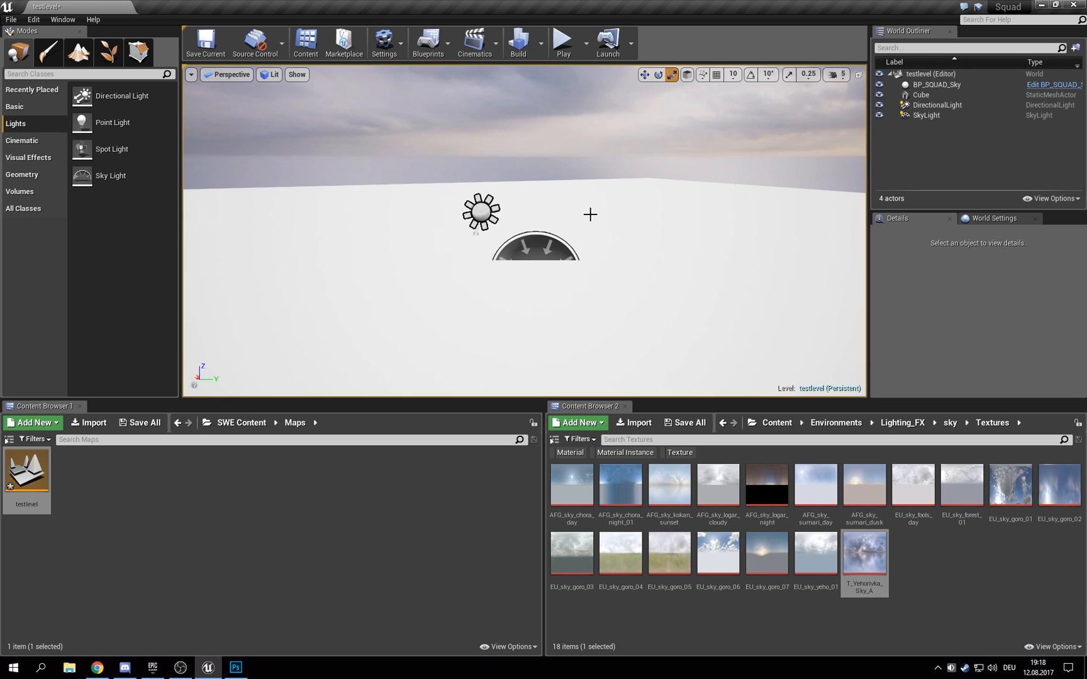
# Step: Set both the Team One and Team Two Info Class to BP_TeamInfo_SWE in the level's world settings
pyautogui.click(652, 233)
pyautogui.click(994, 218)
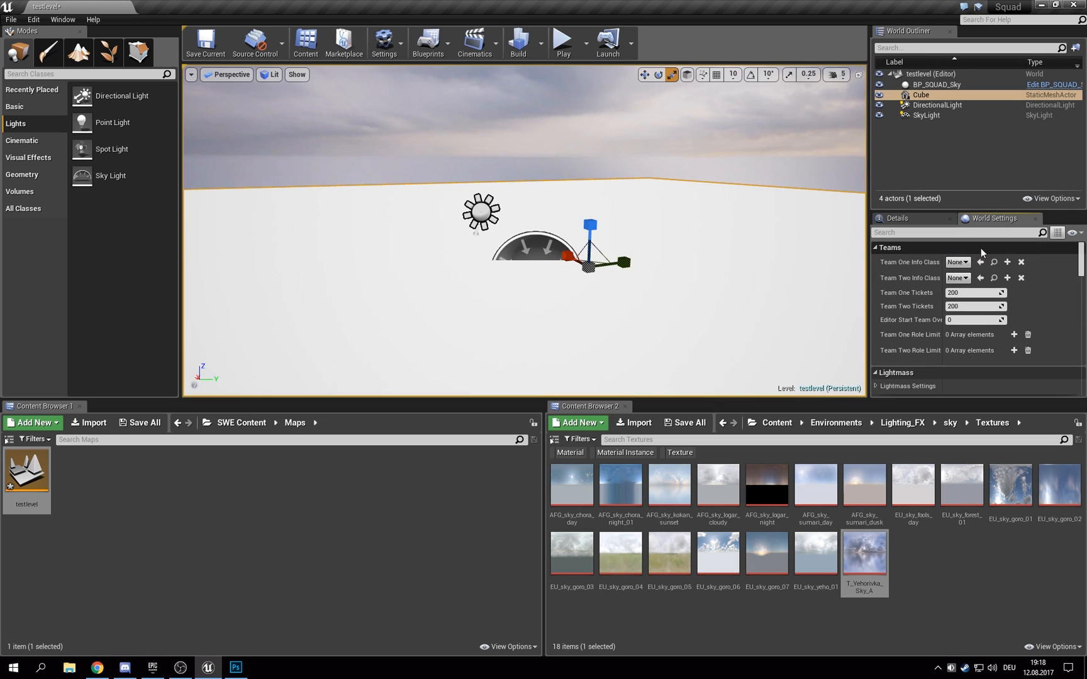
pyautogui.click(961, 263)
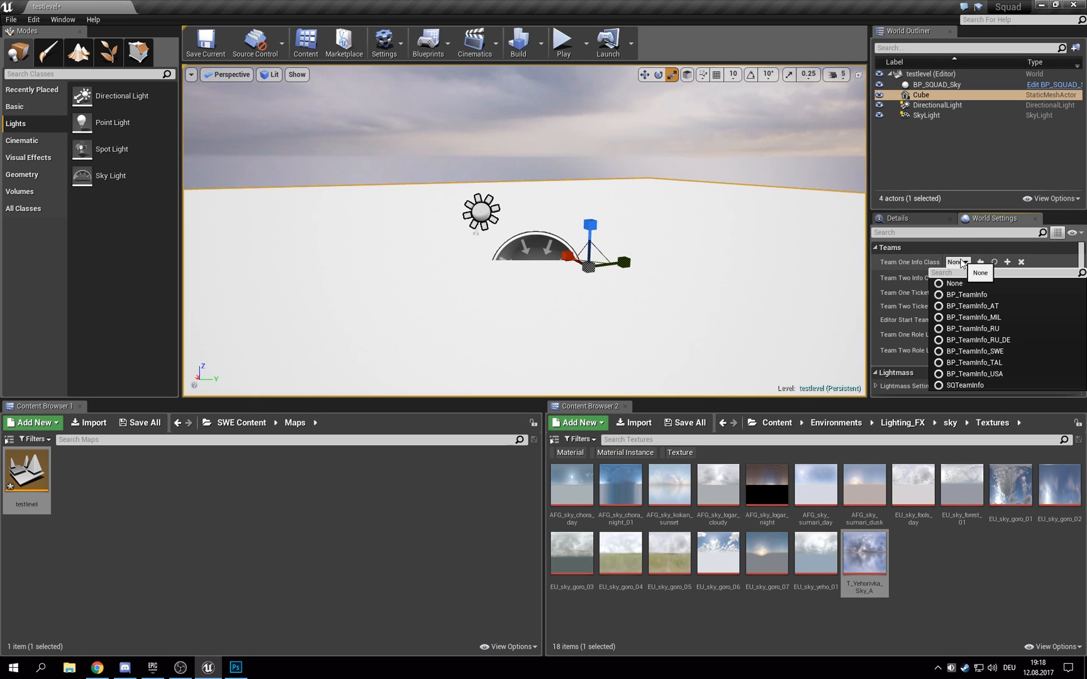
pyautogui.write('Swe')
pyautogui.click(974, 294)
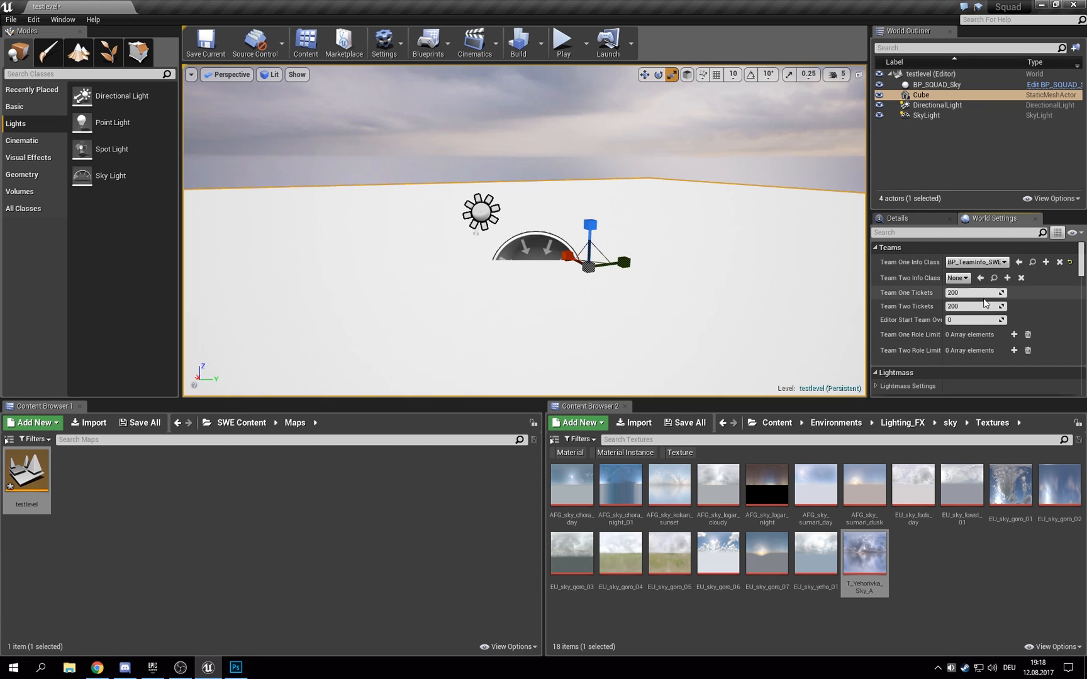
pyautogui.click(965, 278)
pyautogui.write('Swe')
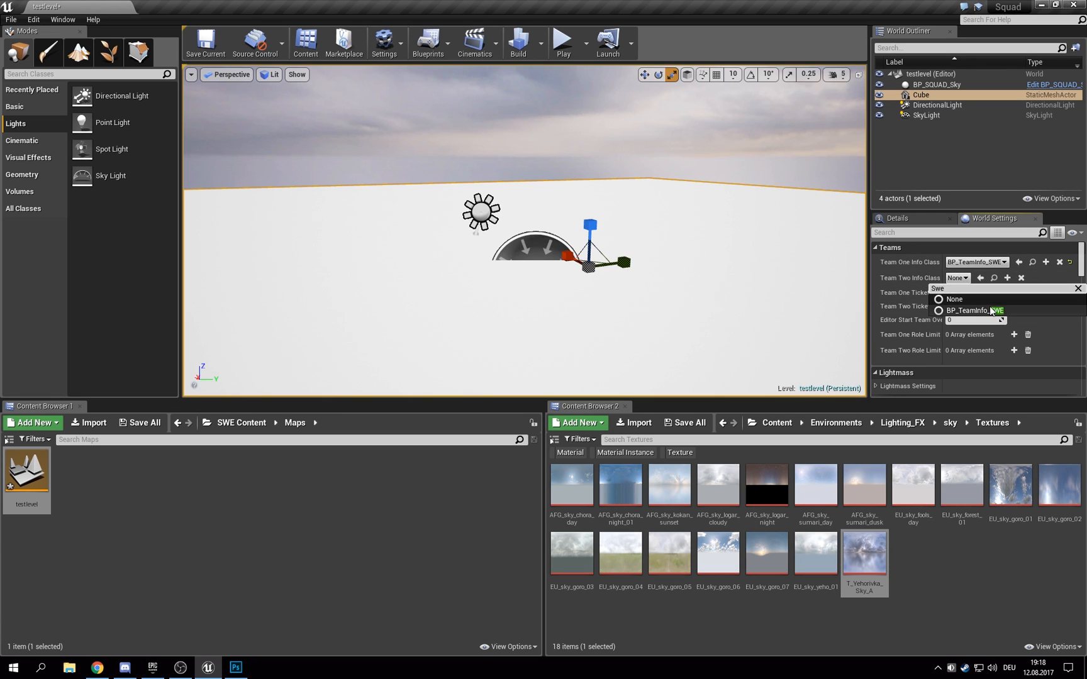
pyautogui.click(963, 311)
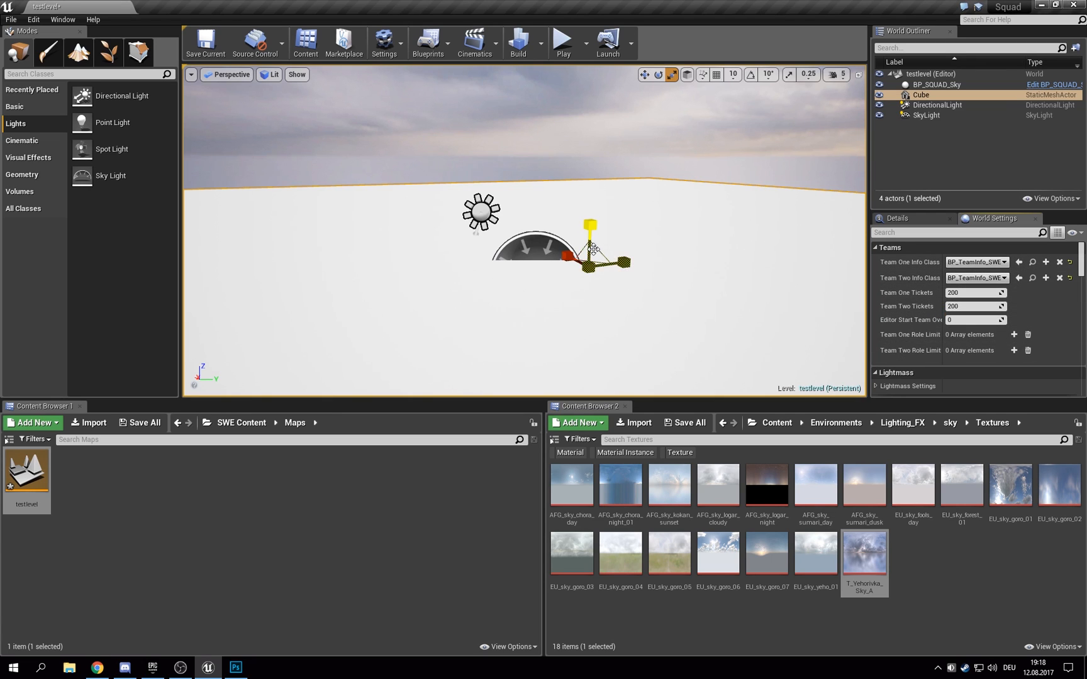
# Step: Start playing the test level in the editor, accepting the compiler error prompt
pyautogui.hotkey('alt', 'p')
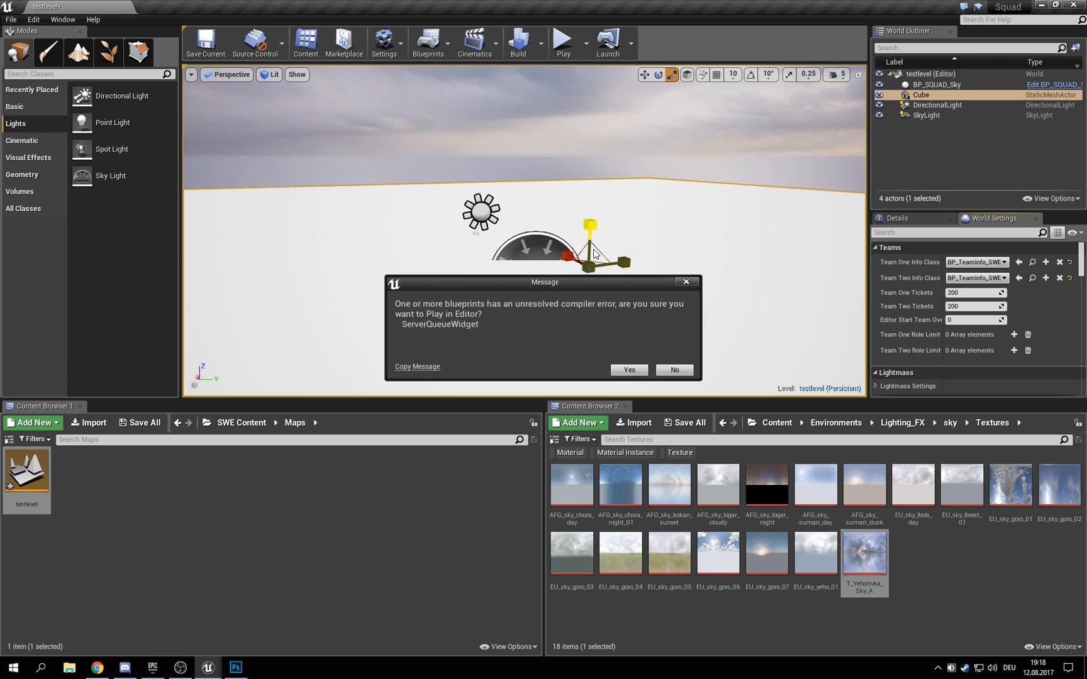
pyautogui.click(630, 370)
pyautogui.click(617, 335)
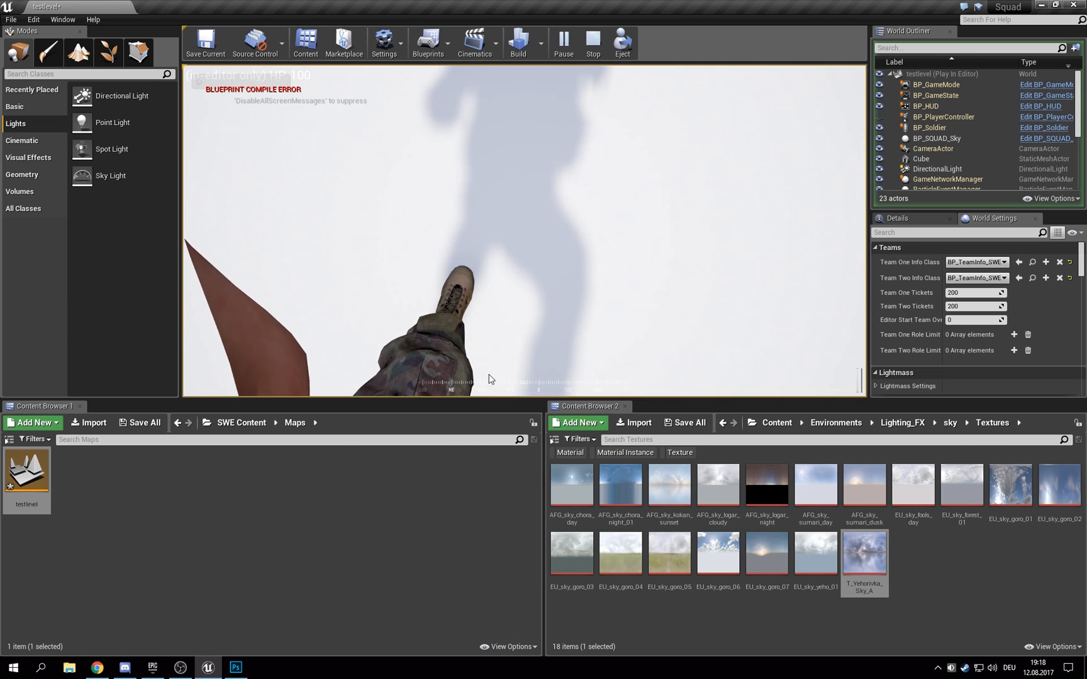
# Step: Stop the play session and review the class defaults of BP_TeamInfo_SWE in SWE Content/Gameplay/Teams
pyautogui.press('Escape')
pyautogui.click(241, 423)
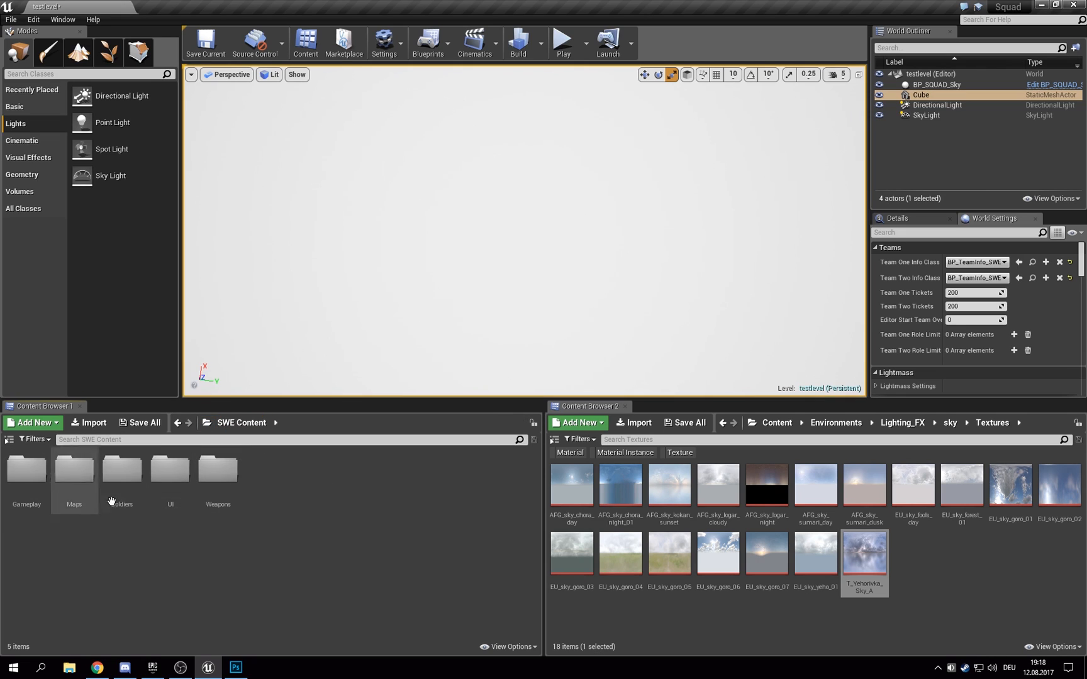
pyautogui.click(122, 472)
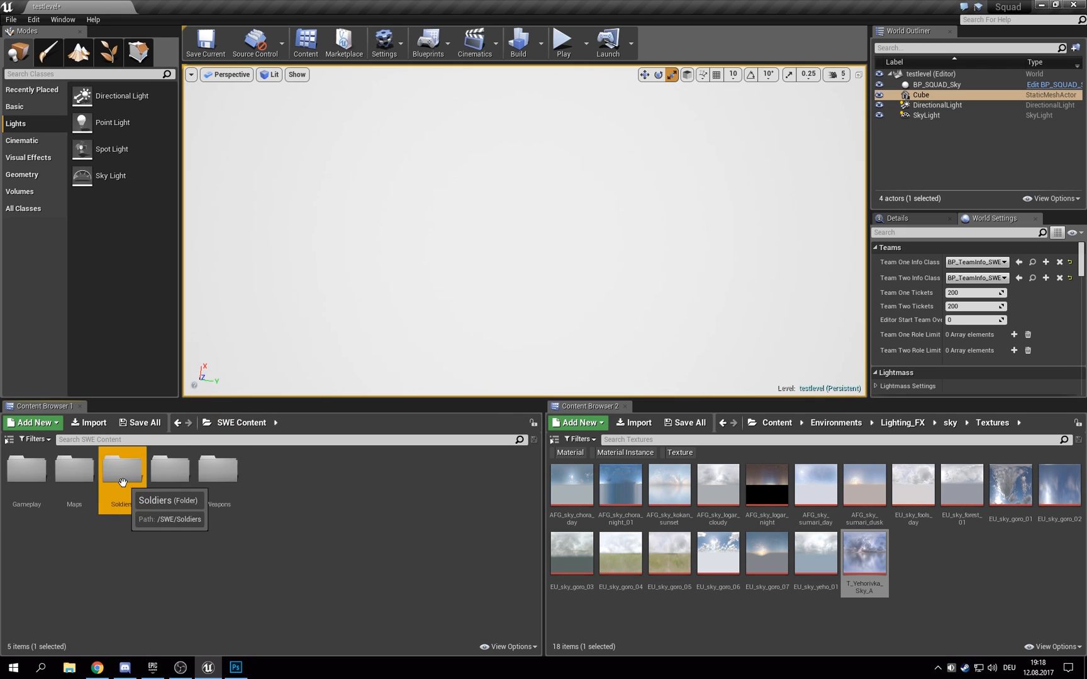
pyautogui.click(25, 478)
pyautogui.doubleClick(25, 478)
pyautogui.doubleClick(25, 469)
pyautogui.click(75, 478)
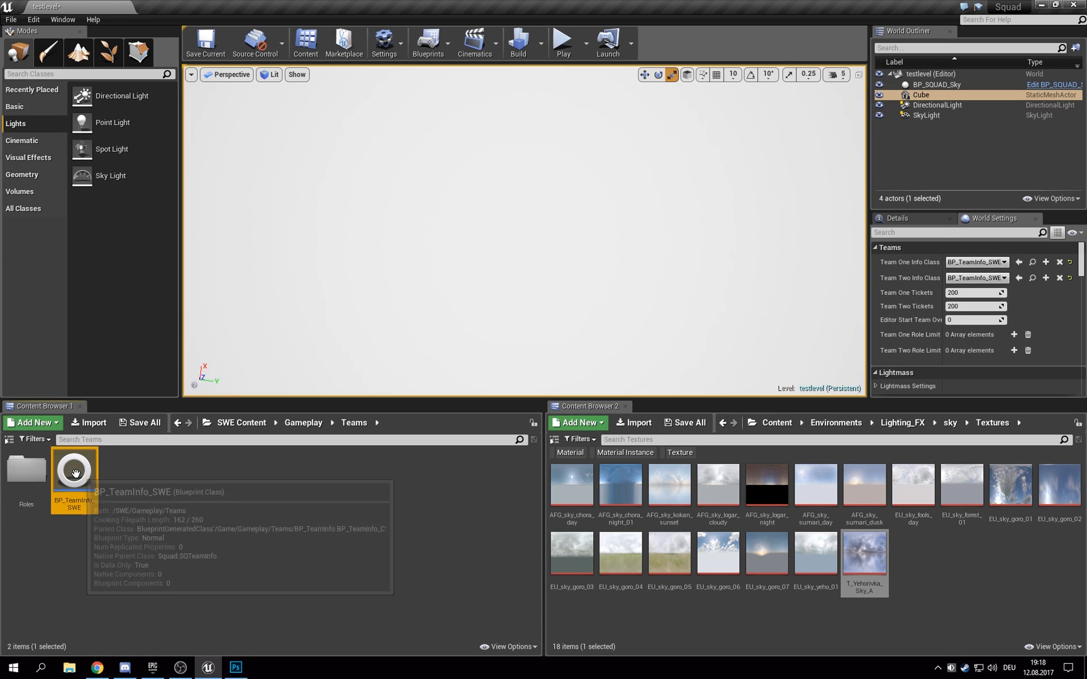
pyautogui.doubleClick(76, 478)
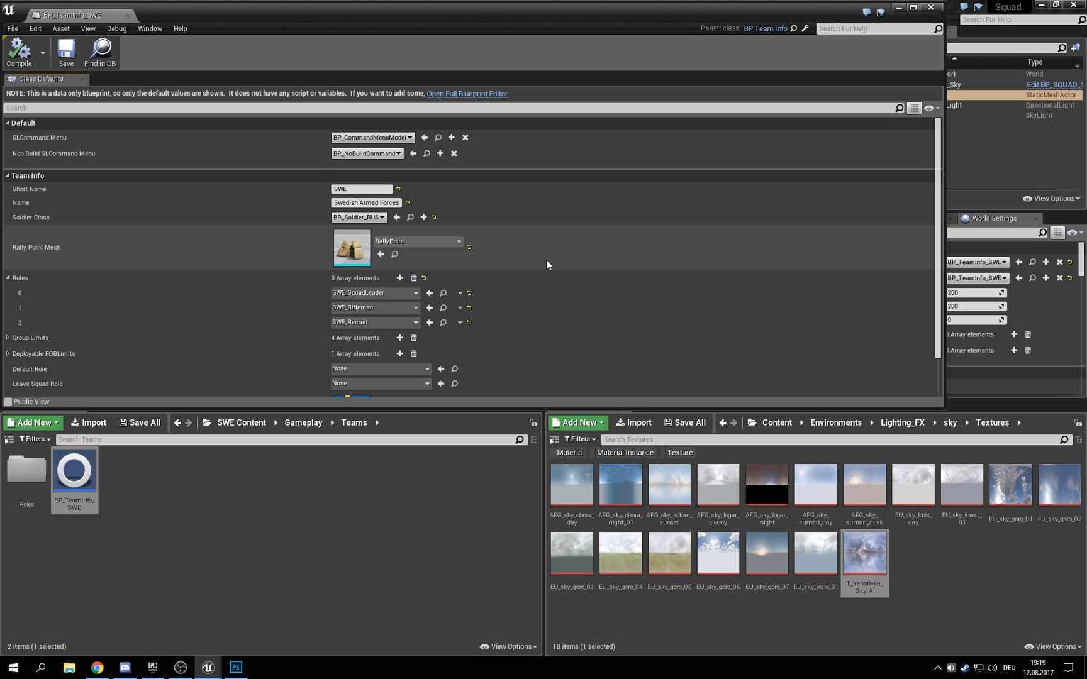
pyautogui.scroll(-3, 547, 260)
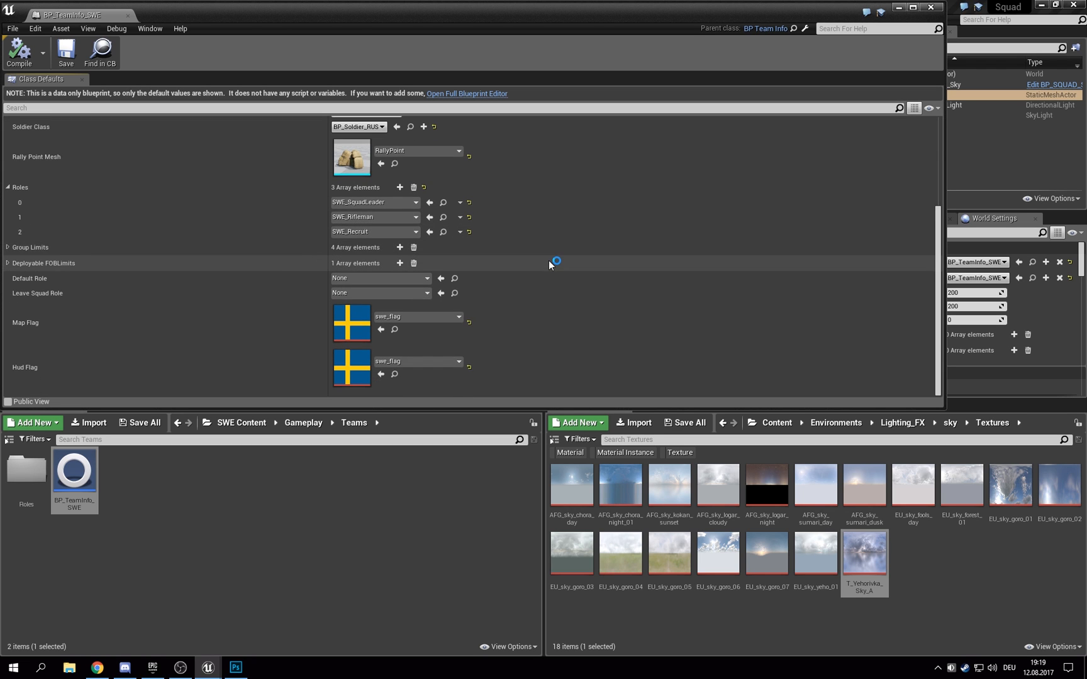
pyautogui.click(127, 15)
# Step: Examine the class defaults of the BP_Soldier_SWE_SL blueprint in SWE Content/Soldiers/SWE
pyautogui.doubleClick(26, 469)
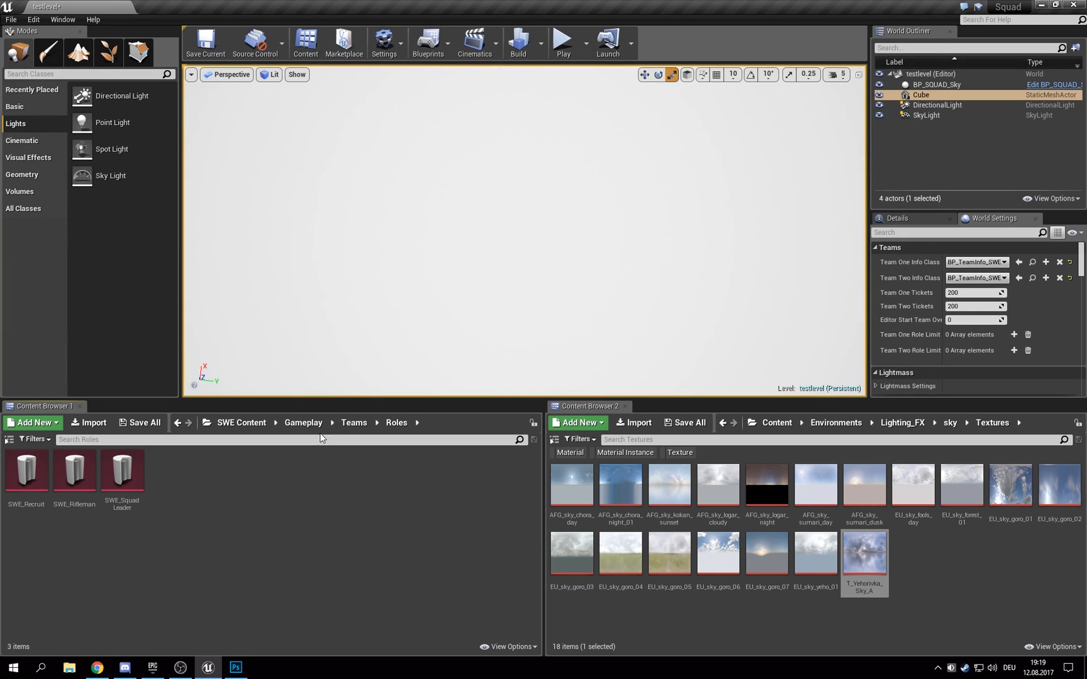
pyautogui.click(304, 422)
pyautogui.click(249, 423)
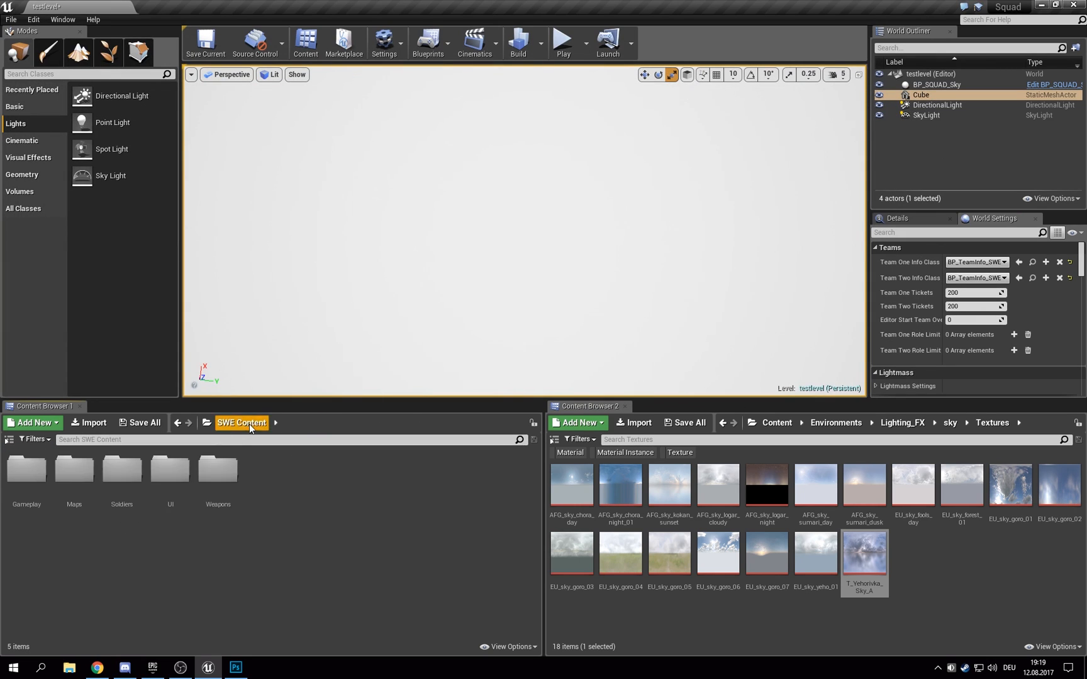
pyautogui.doubleClick(137, 483)
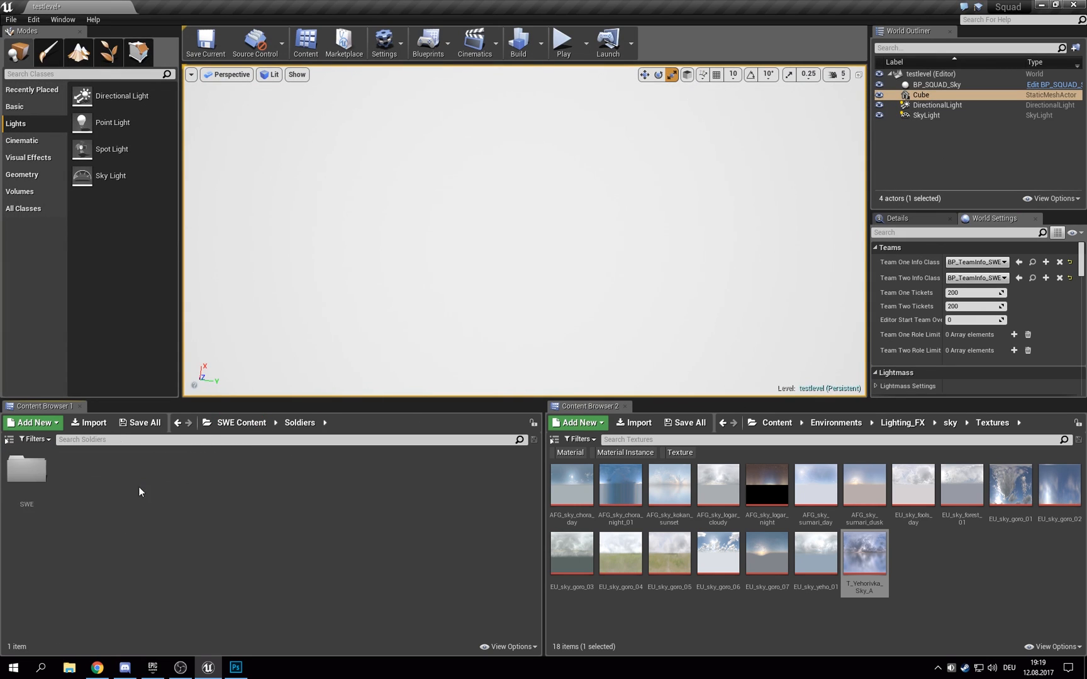
pyautogui.doubleClick(38, 473)
pyautogui.doubleClick(75, 472)
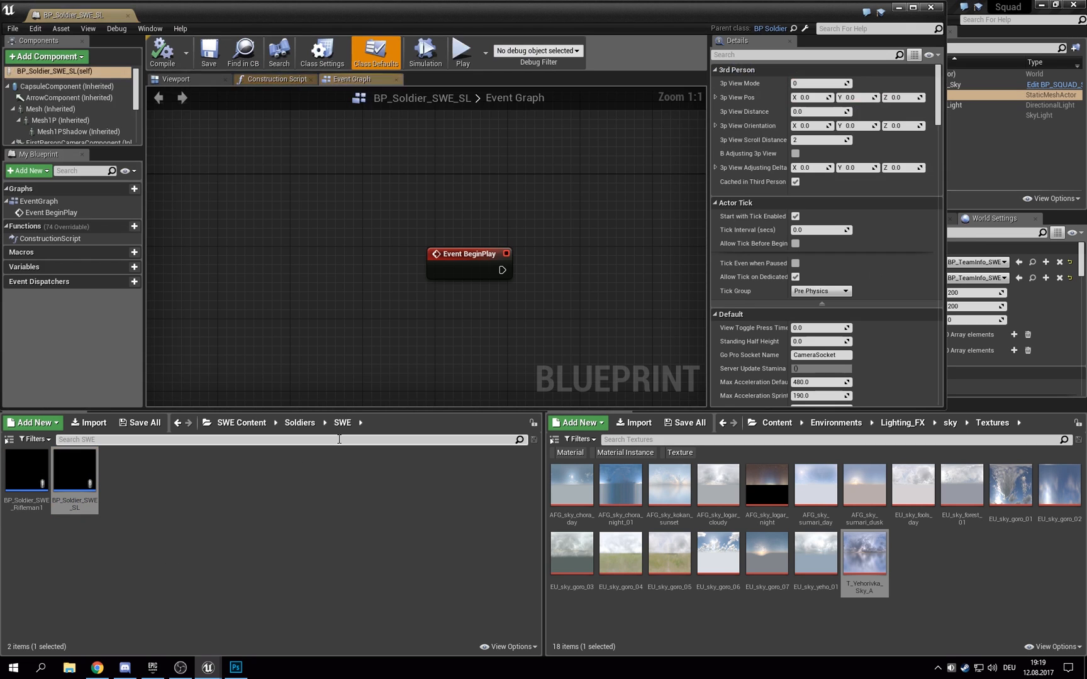
pyautogui.scroll(-10, 771, 251)
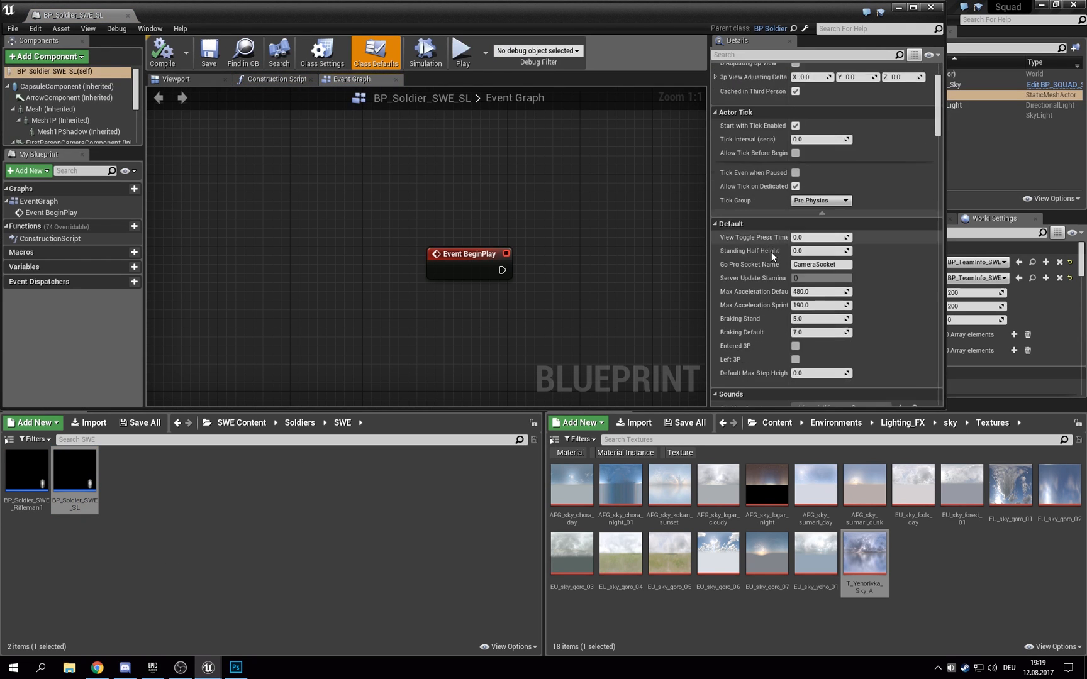
pyautogui.scroll(-12, 771, 251)
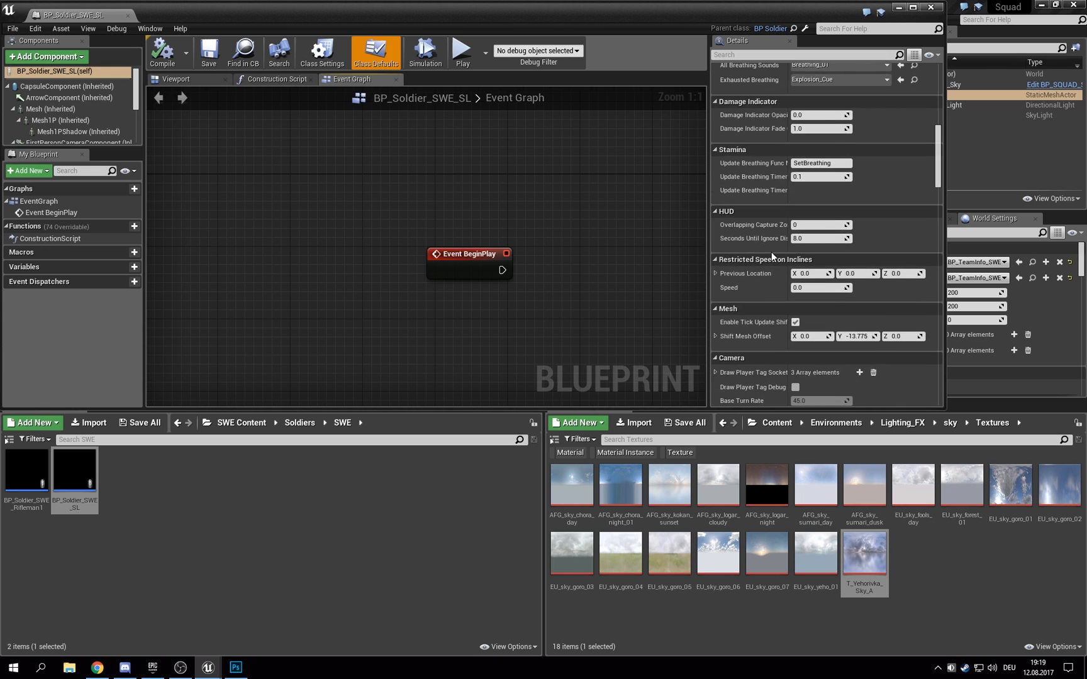
pyautogui.scroll(-5, 771, 251)
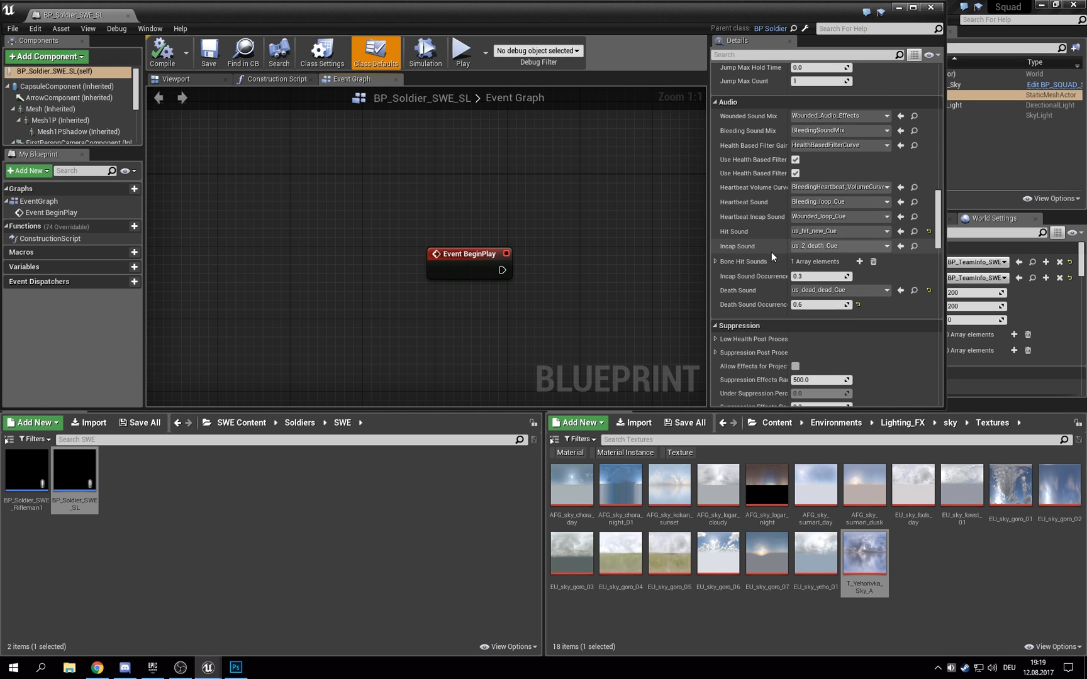
pyautogui.scroll(-10, 771, 252)
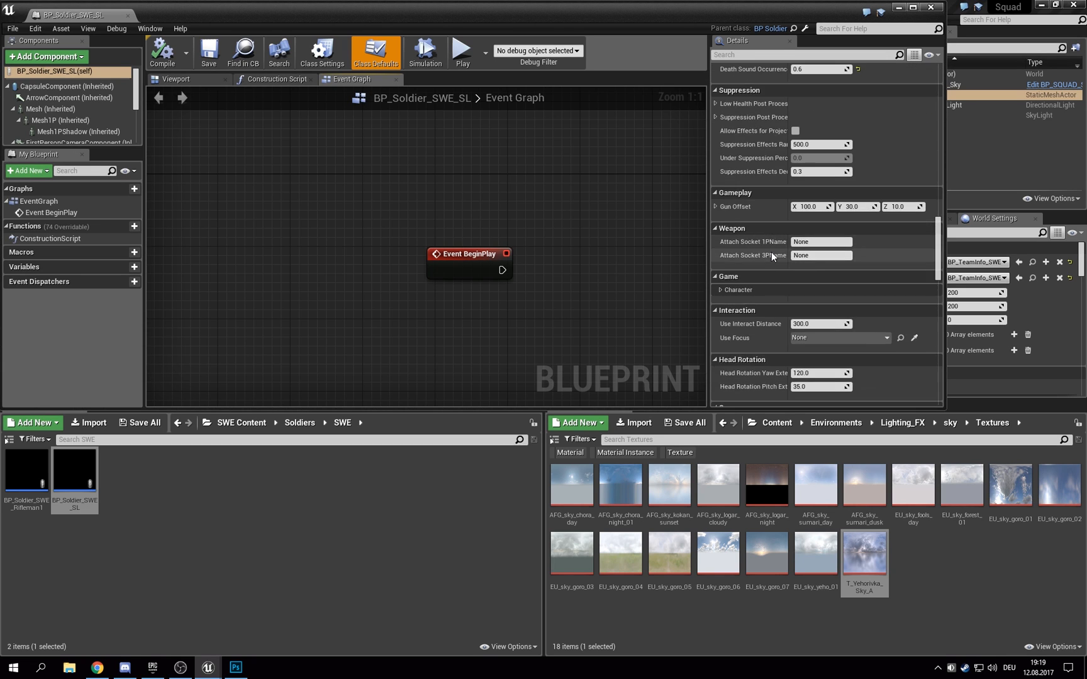
pyautogui.scroll(-8, 771, 252)
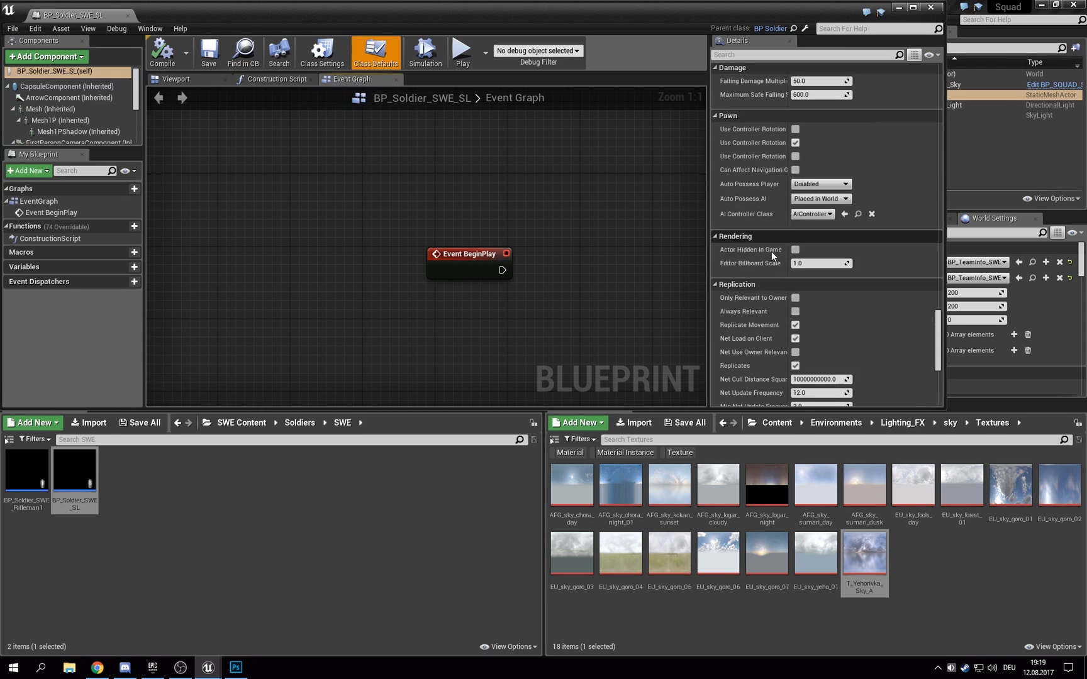
pyautogui.click(128, 15)
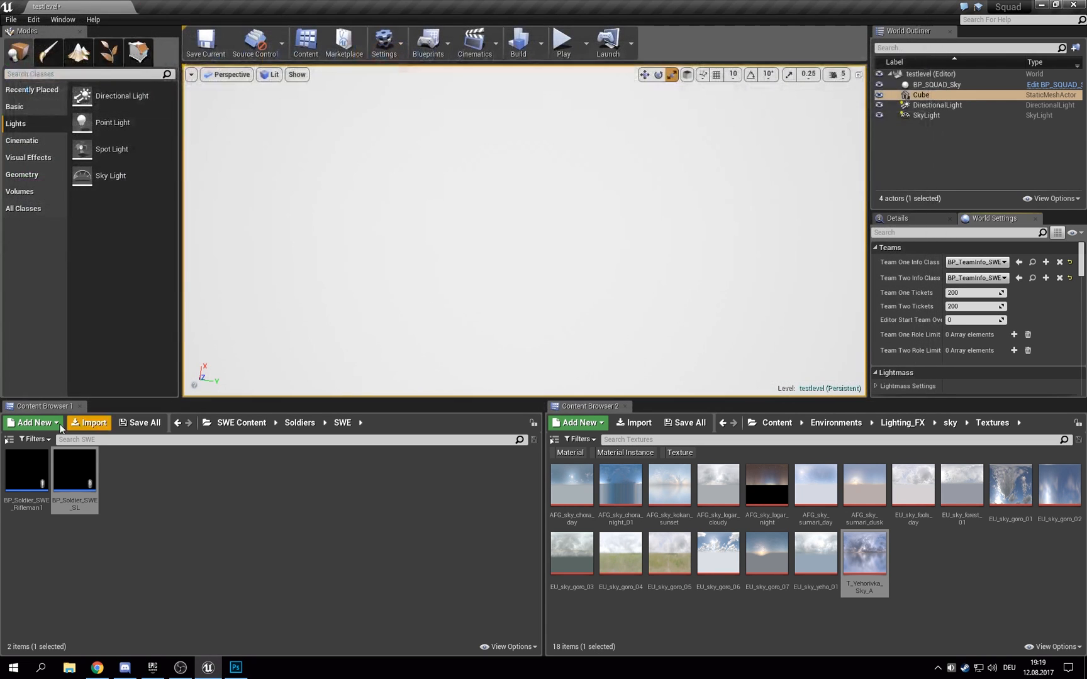
# Step: Recheck the soldier class, role and flag settings in BP_TeamInfo_SWE
pyautogui.click(74, 478)
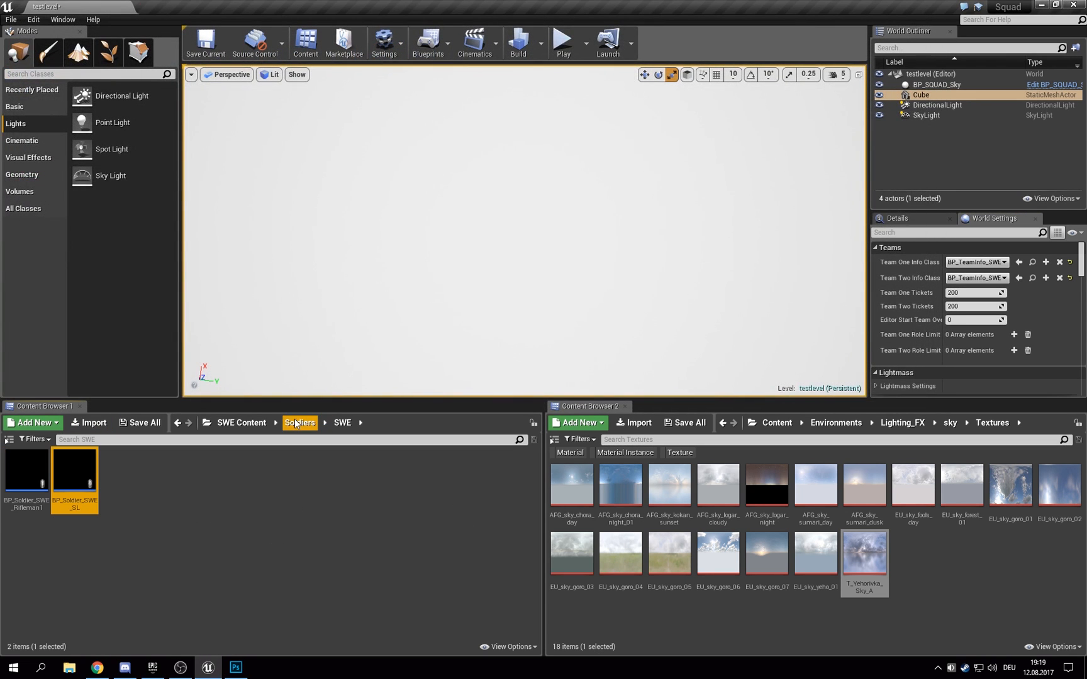
pyautogui.click(295, 422)
pyautogui.click(266, 424)
pyautogui.click(21, 478)
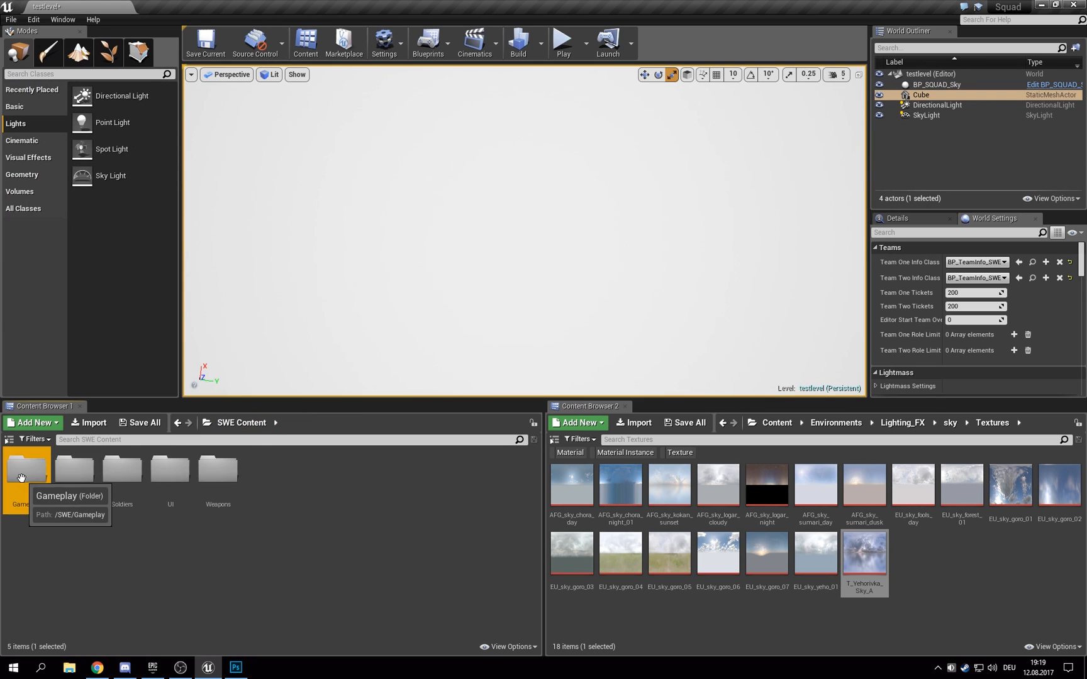
pyautogui.doubleClick(22, 478)
pyautogui.doubleClick(25, 475)
pyautogui.doubleClick(75, 475)
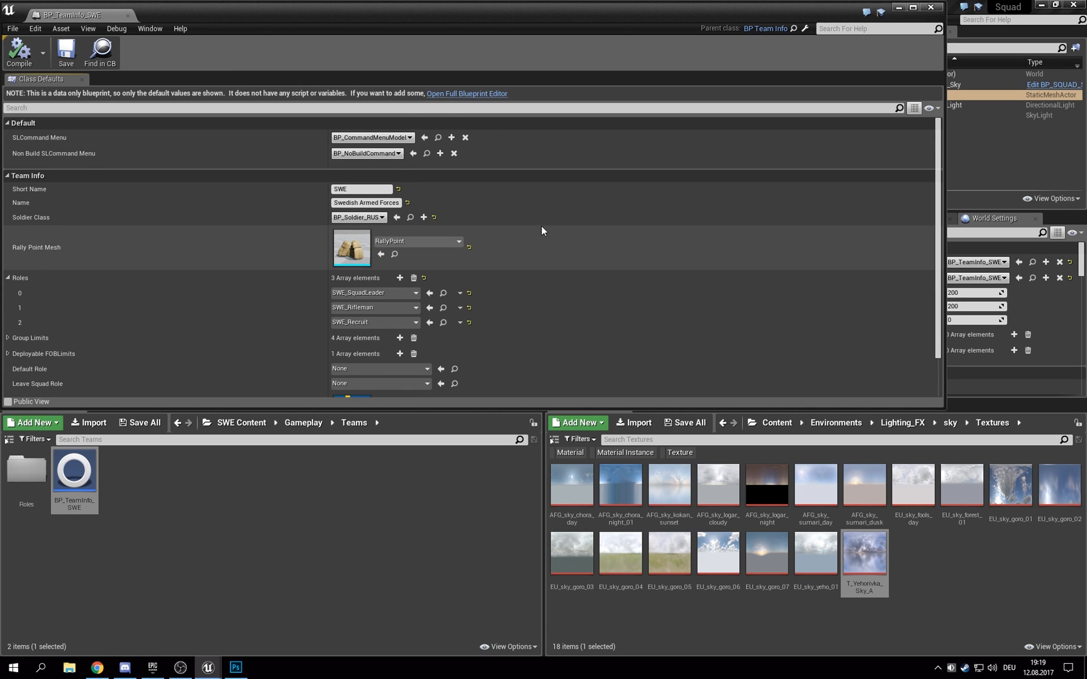
pyautogui.scroll(-3, 541, 230)
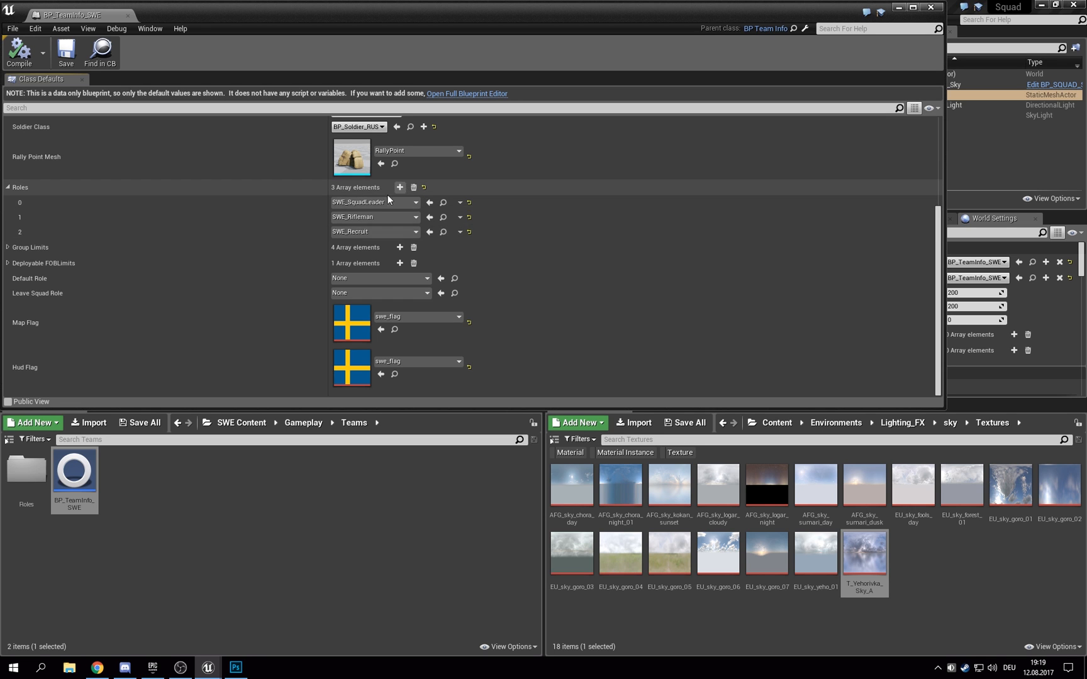
pyautogui.click(128, 17)
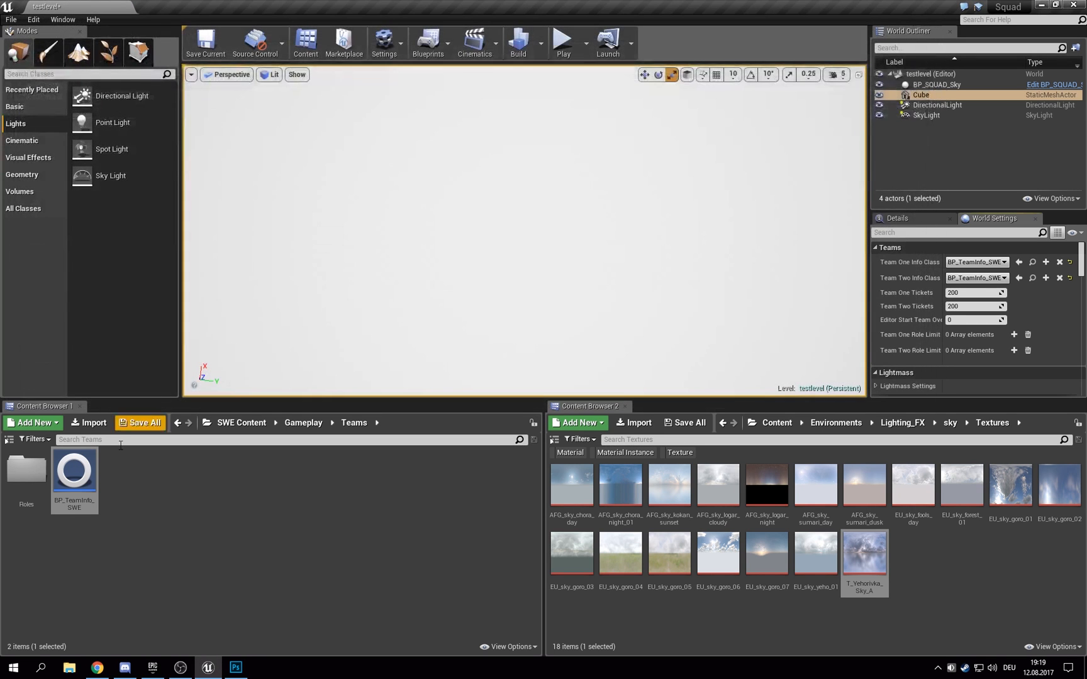
# Step: Inspect the soldier class and inventory settings of the SWE_Recruit role in the Roles folder
pyautogui.doubleClick(27, 469)
pyautogui.doubleClick(26, 472)
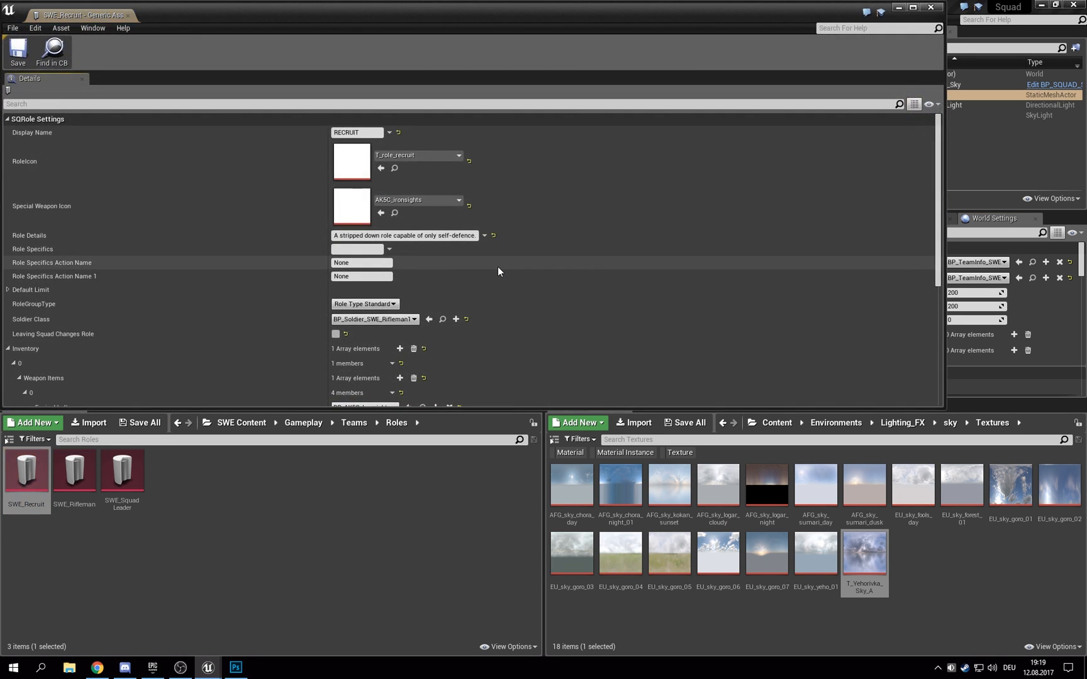
pyautogui.scroll(-5, 497, 267)
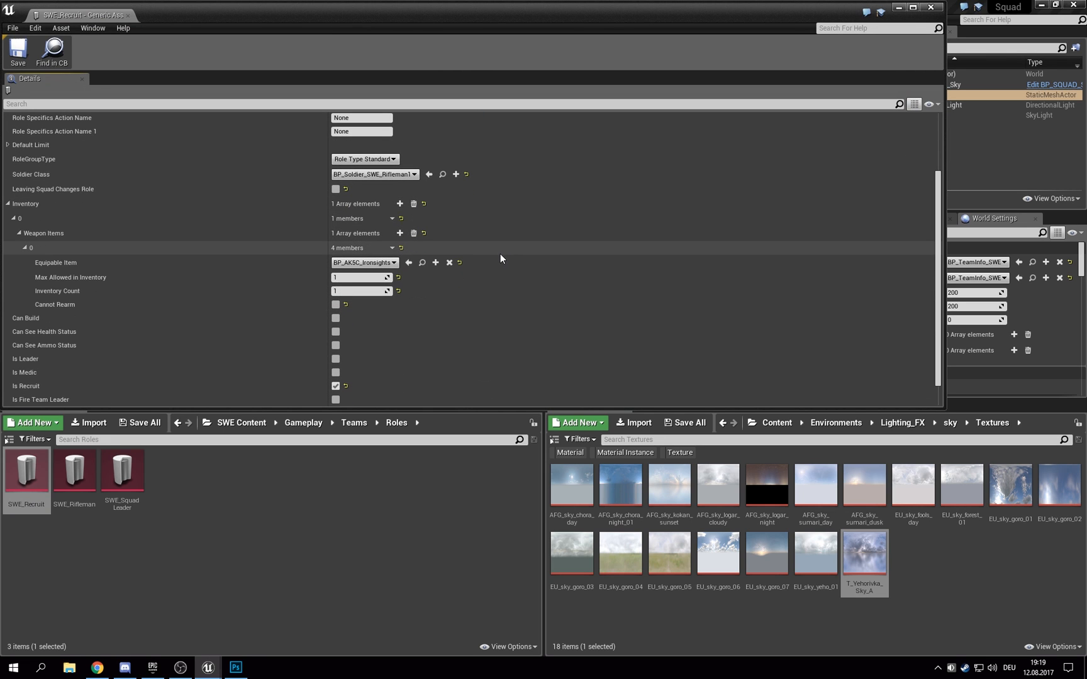
pyautogui.click(931, 8)
# Step: Set the default pawn class override to BP_Soldier_SWE_Rifleman1 in the level's world settings
pyautogui.scroll(-3, 1009, 301)
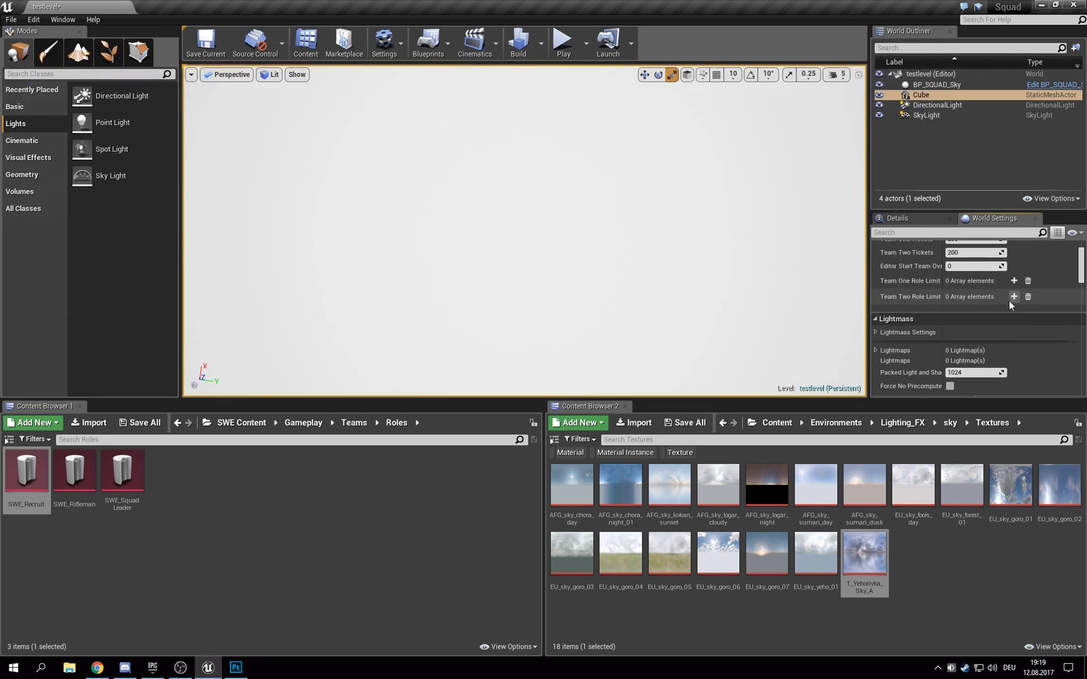
pyautogui.scroll(-4, 1010, 310)
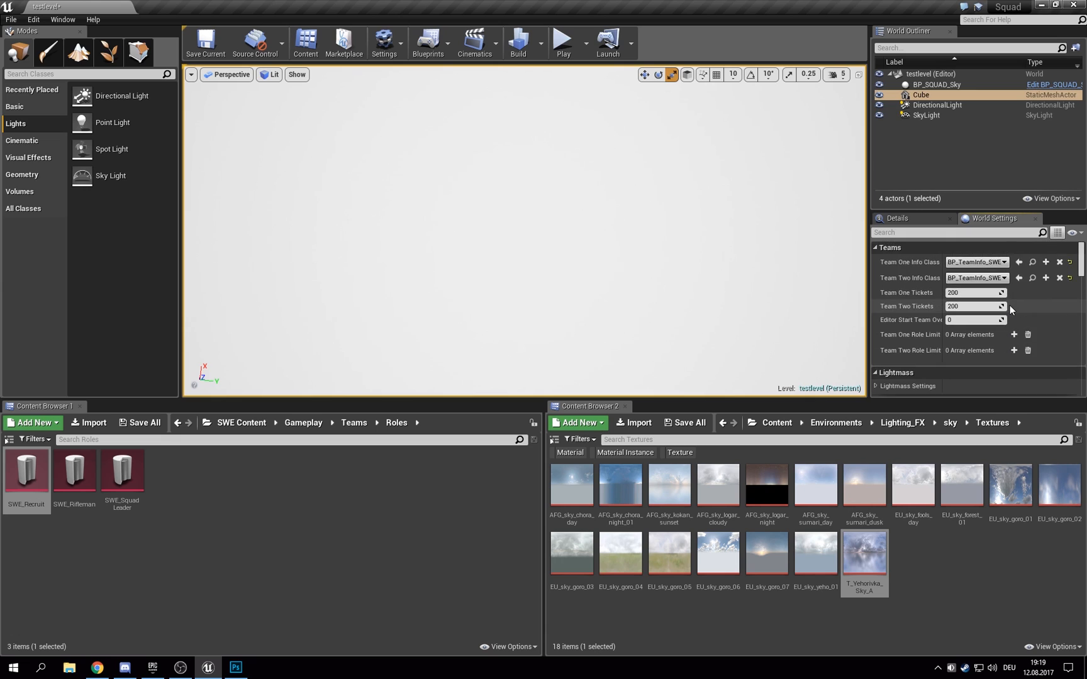
pyautogui.scroll(-5, 1010, 305)
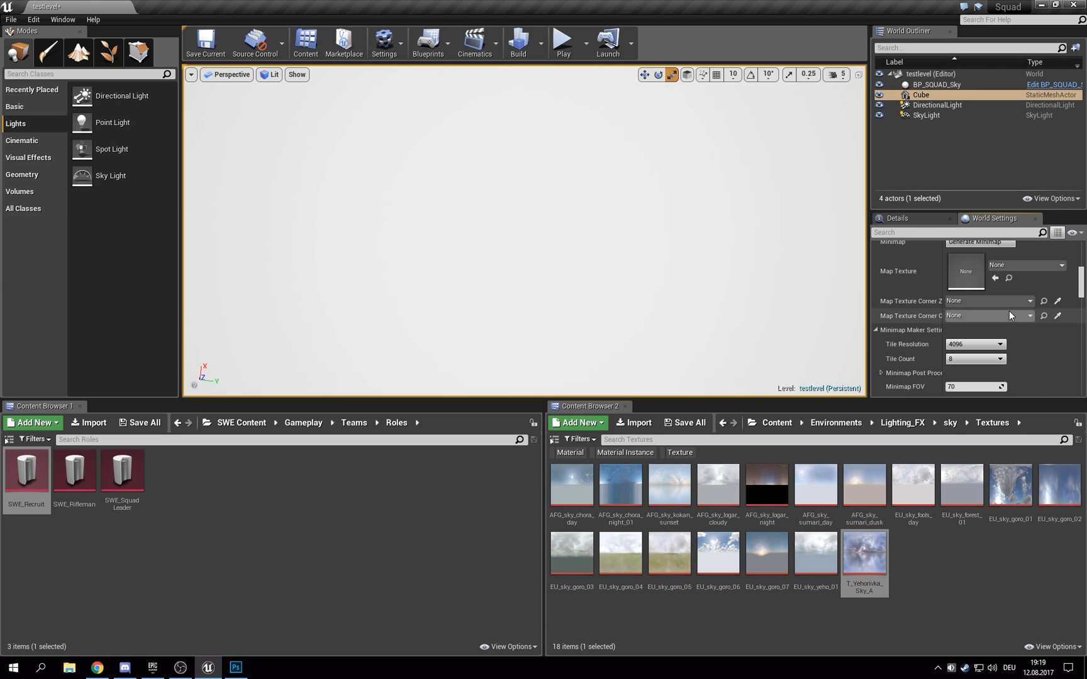
pyautogui.click(961, 295)
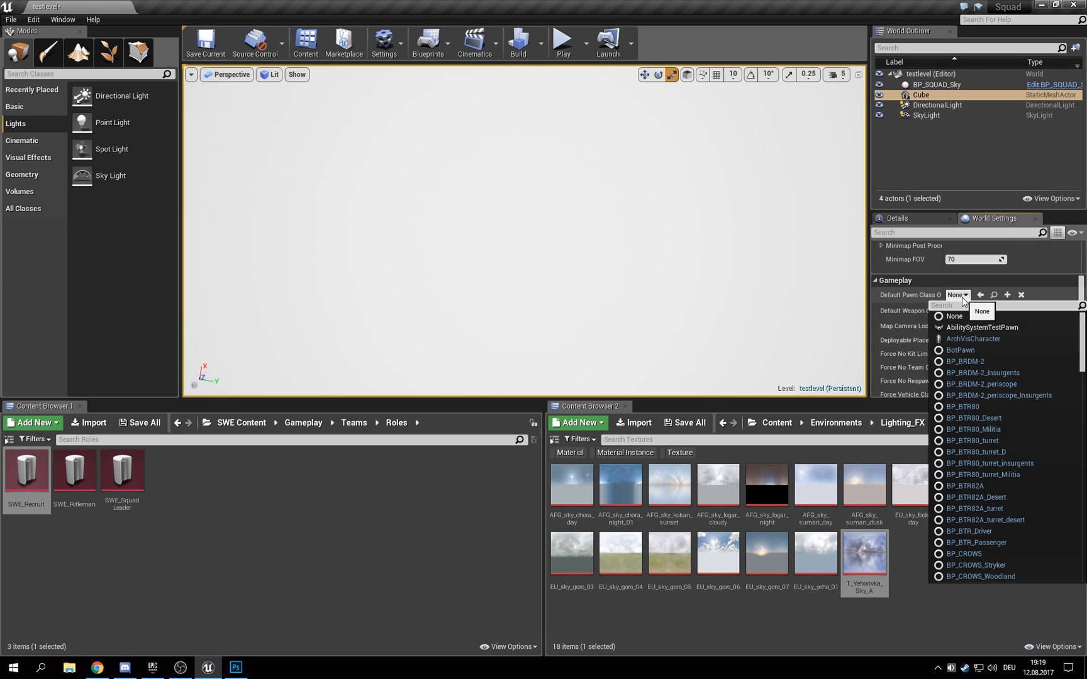
pyautogui.write('Swe')
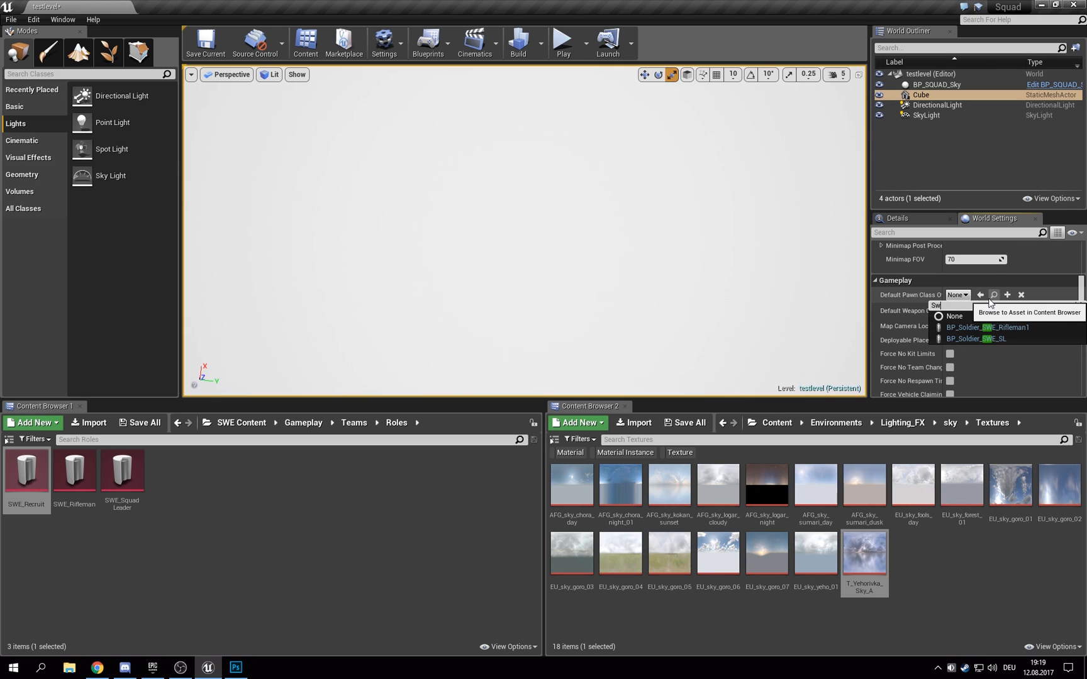
pyautogui.click(1019, 332)
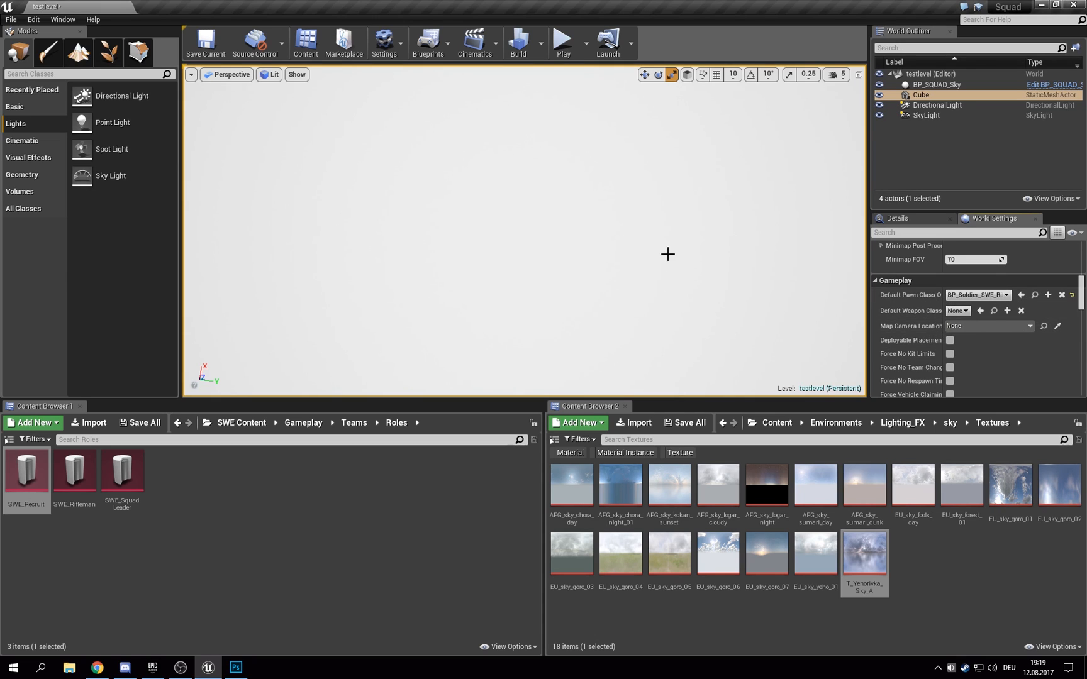
# Step: Play the test level from a view towards the horizon to check the Swedish rifleman, and stop the session
pyautogui.moveTo(671, 255)
pyautogui.mouseDown(button='right')
pyautogui.moveTo(671, 214)
pyautogui.moveTo(671, 255)
pyautogui.mouseUp(button='right')
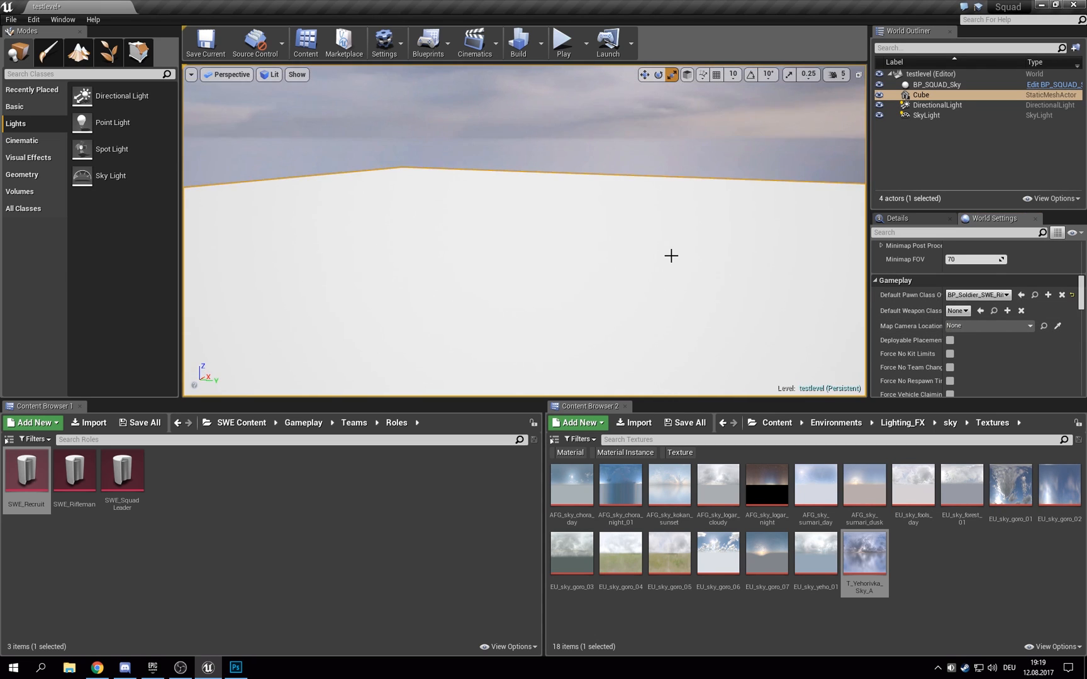
pyautogui.hotkey('alt', 'p')
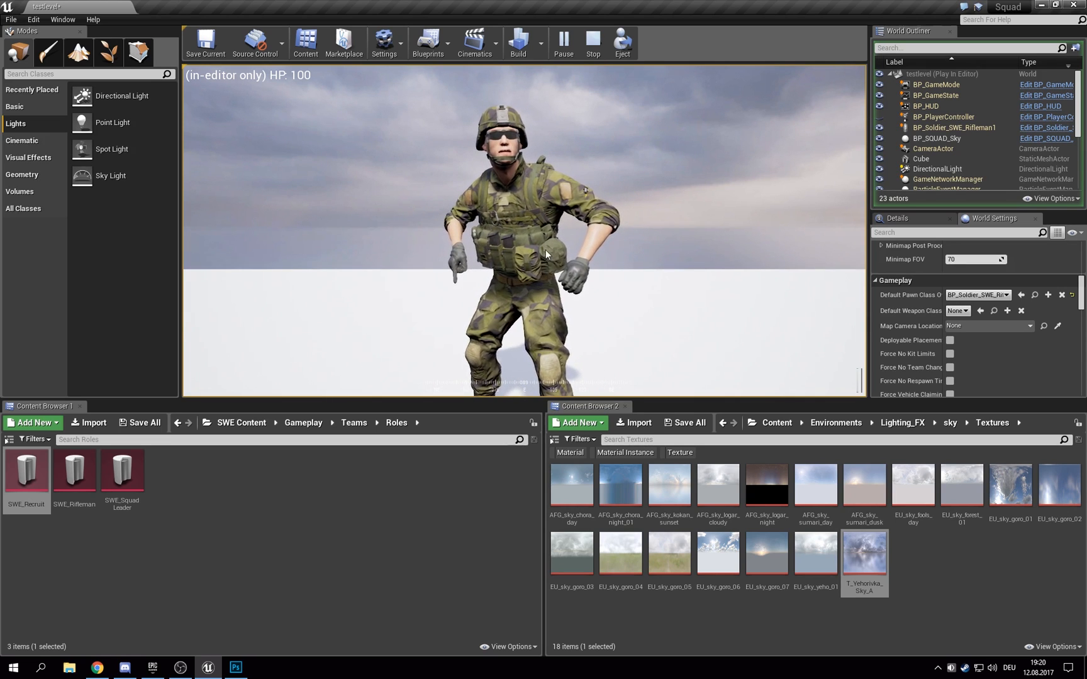
pyautogui.press('Escape')
# Step: Set the Default Role of BP_TeamInfo_SWE to SWE_Rifleman
pyautogui.click(352, 422)
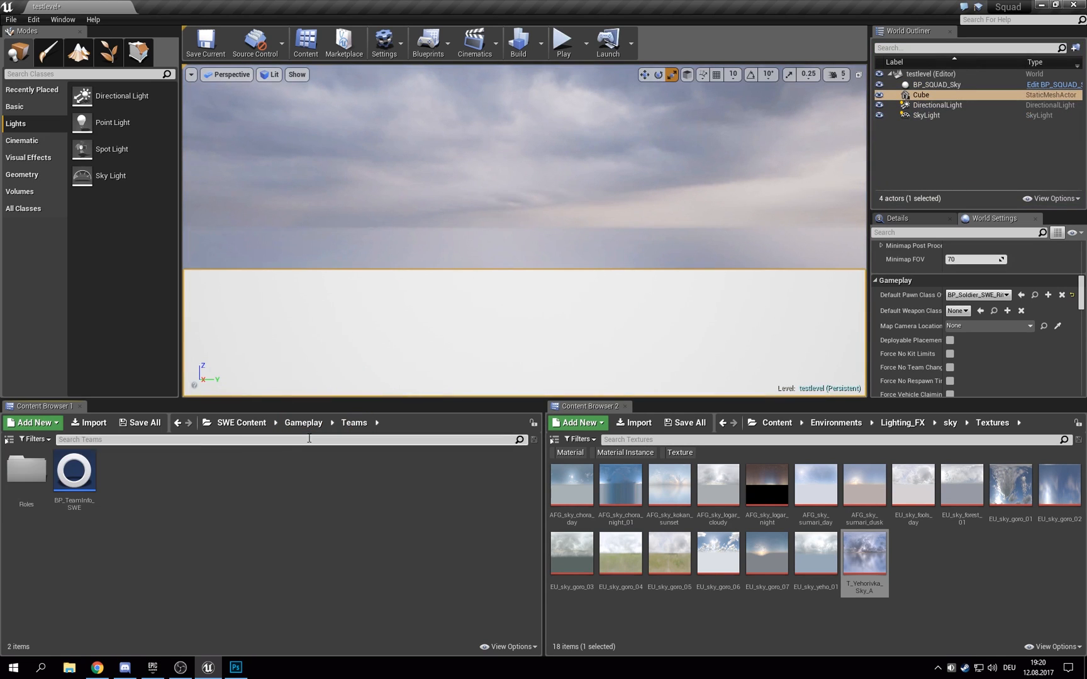
pyautogui.doubleClick(74, 472)
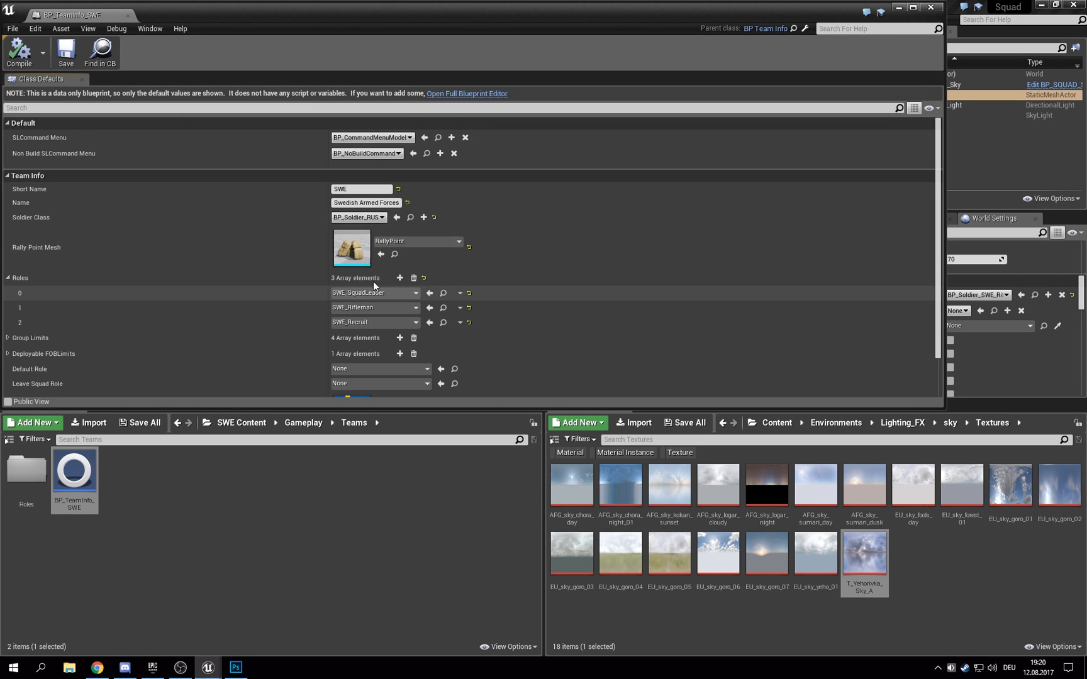
pyautogui.scroll(-2, 402, 277)
pyautogui.click(395, 314)
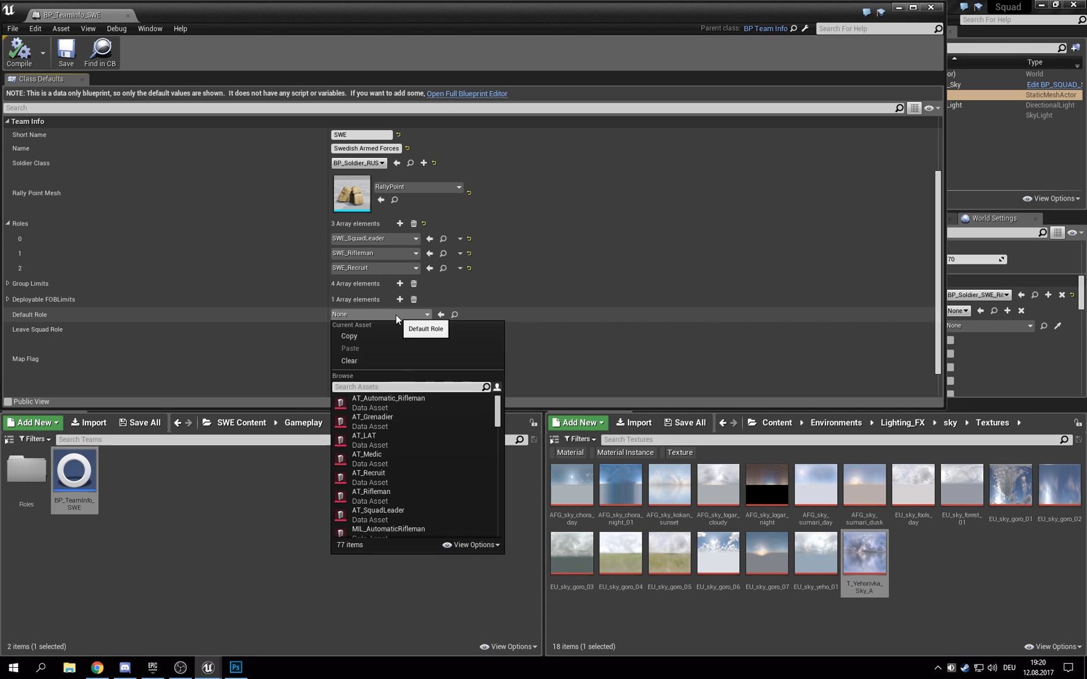
pyautogui.click(391, 387)
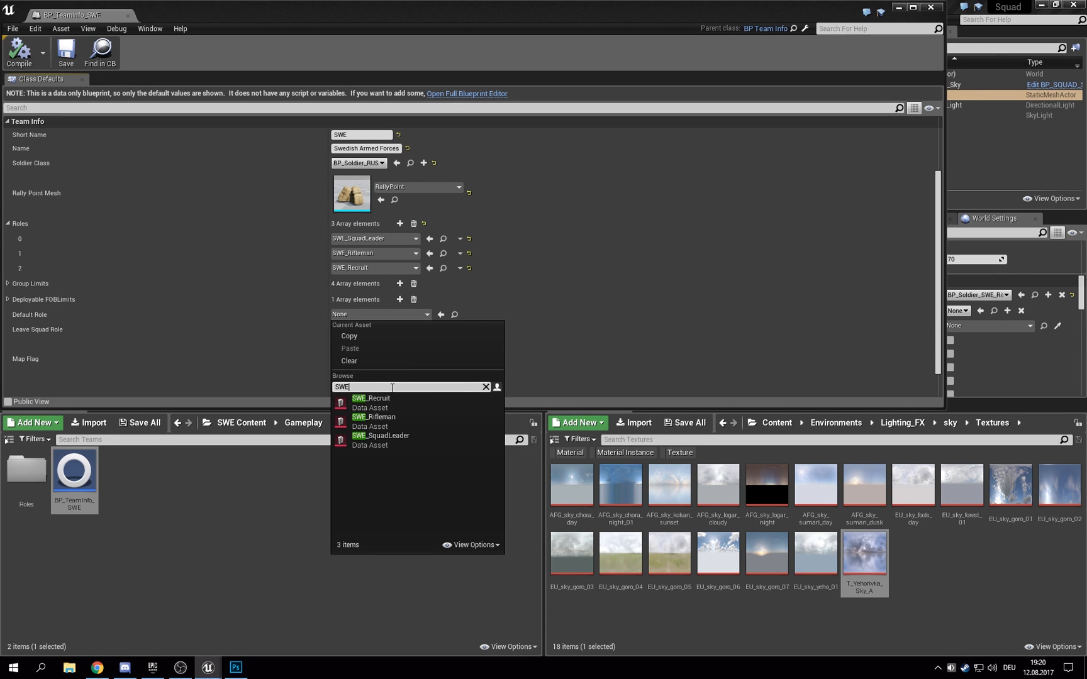
pyautogui.click(389, 419)
# Step: Set the Leave Squad Role of BP_TeamInfo_SWE to SWE_Recruit, then save and close the blueprint
pyautogui.click(366, 330)
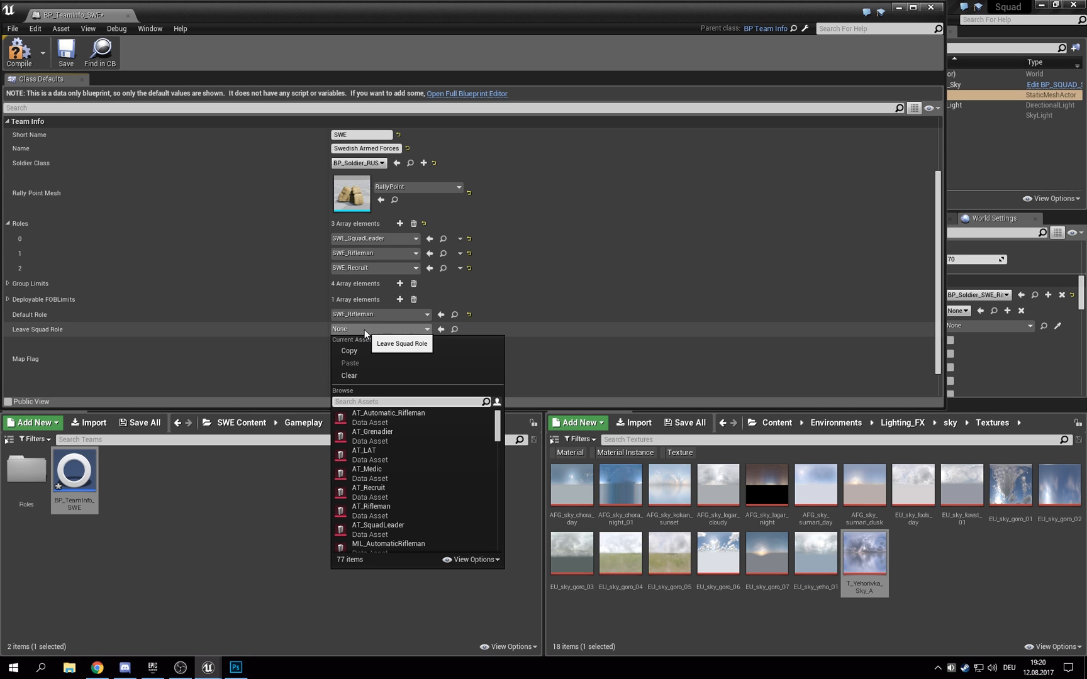
pyautogui.write('SWE')
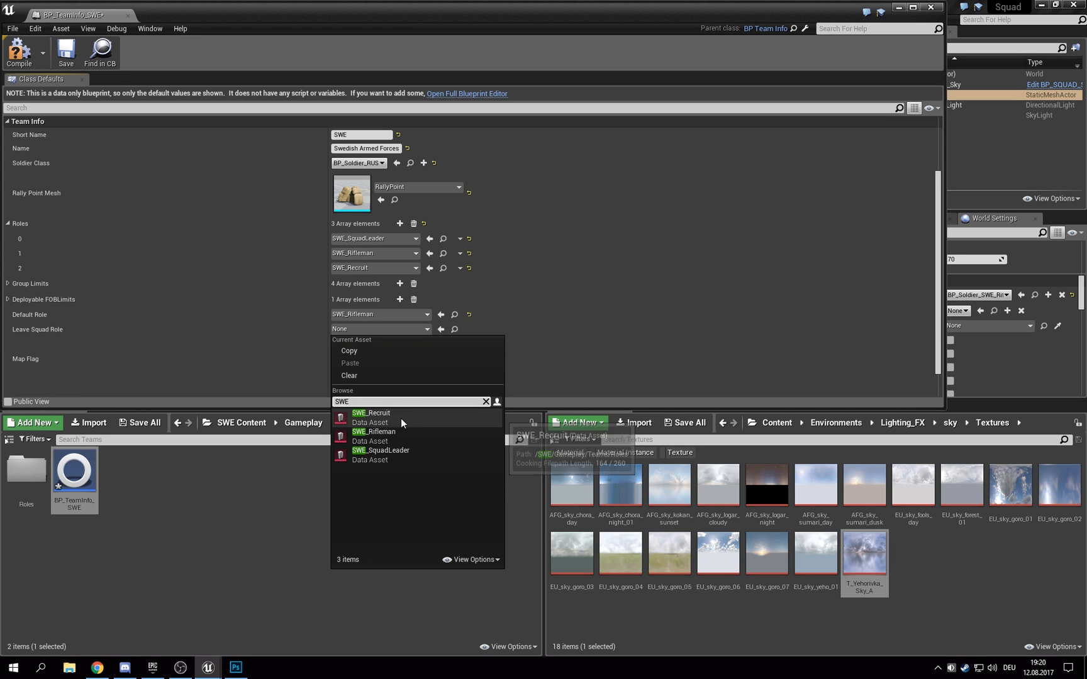
pyautogui.click(398, 415)
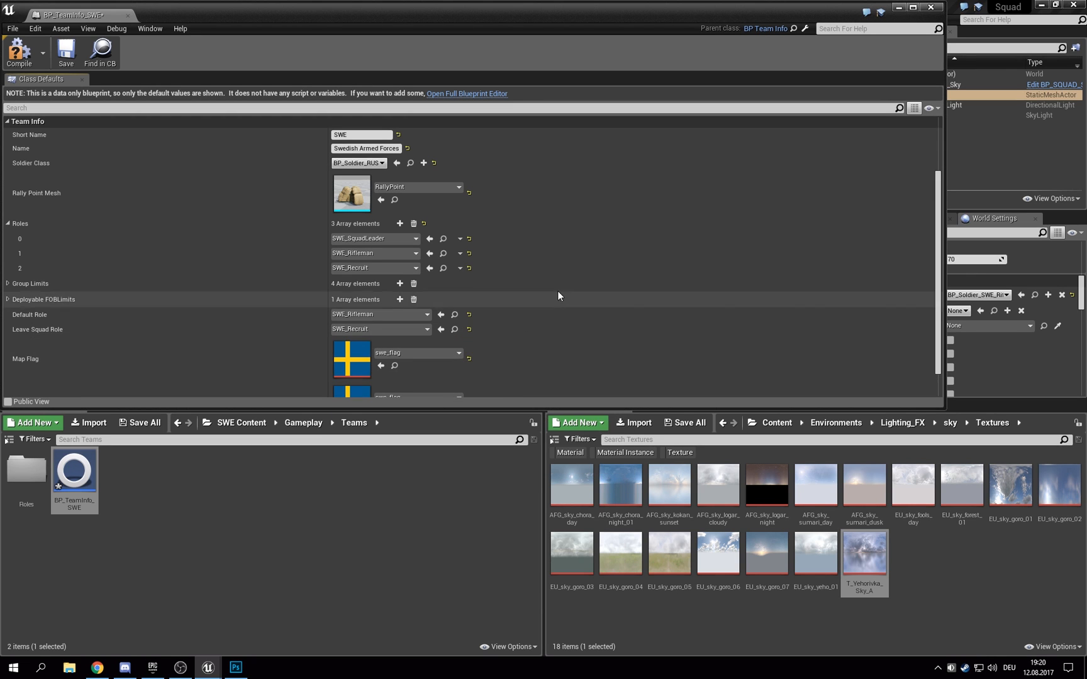
pyautogui.click(66, 58)
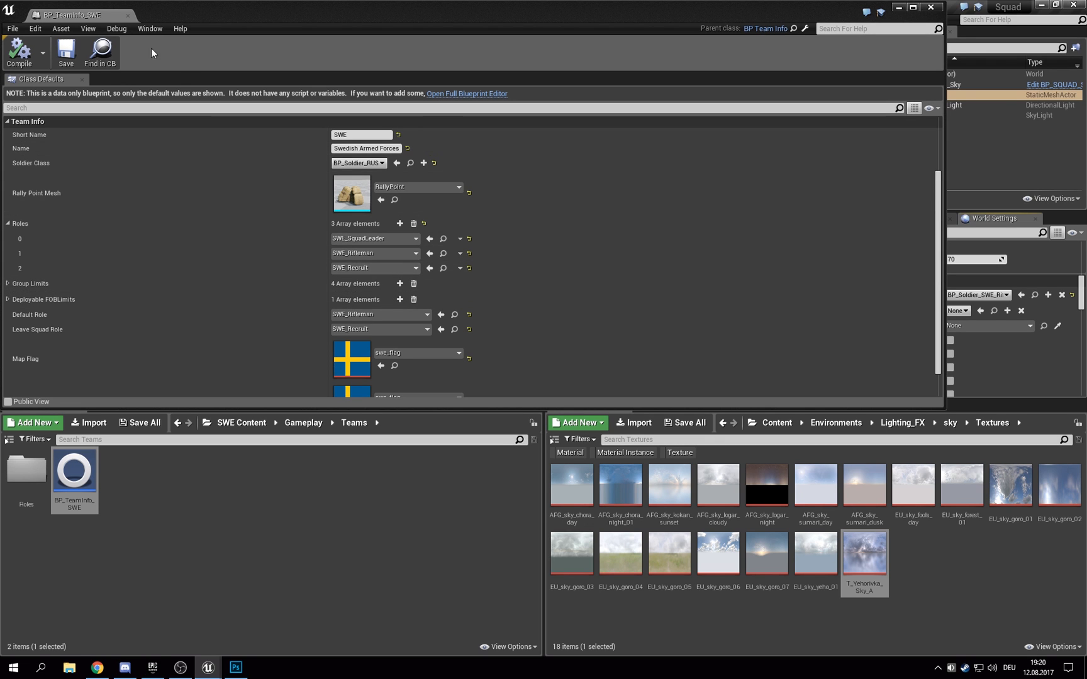
pyautogui.click(128, 16)
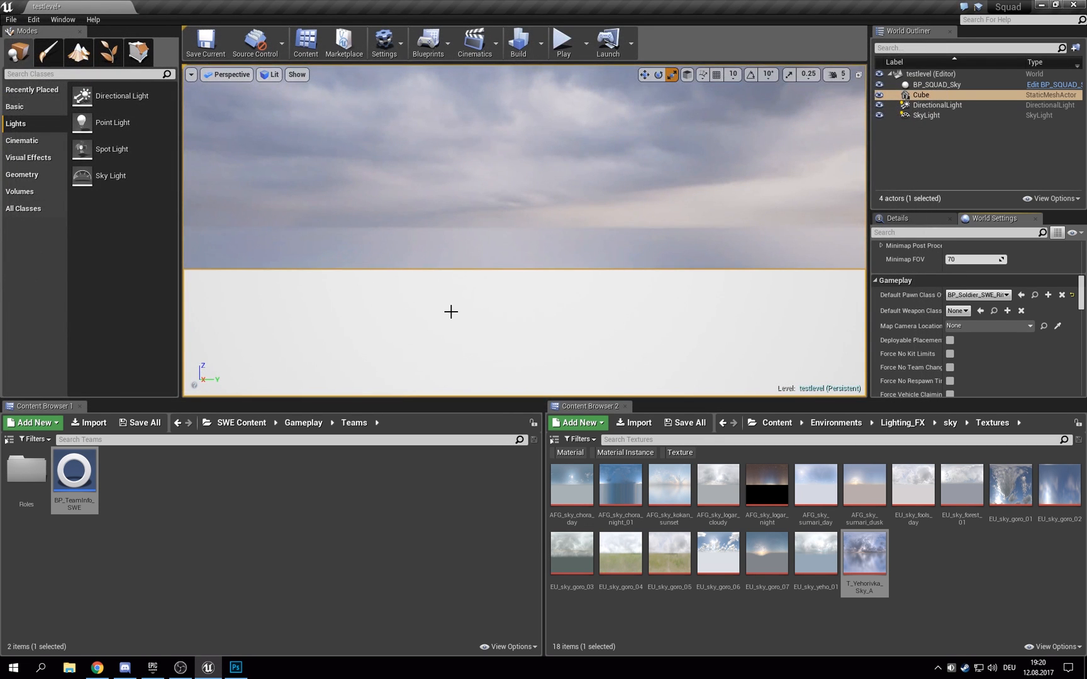
# Step: Play the test level and examine the Swedish rifleman in third person from near and far
pyautogui.hotkey('alt', 'p')
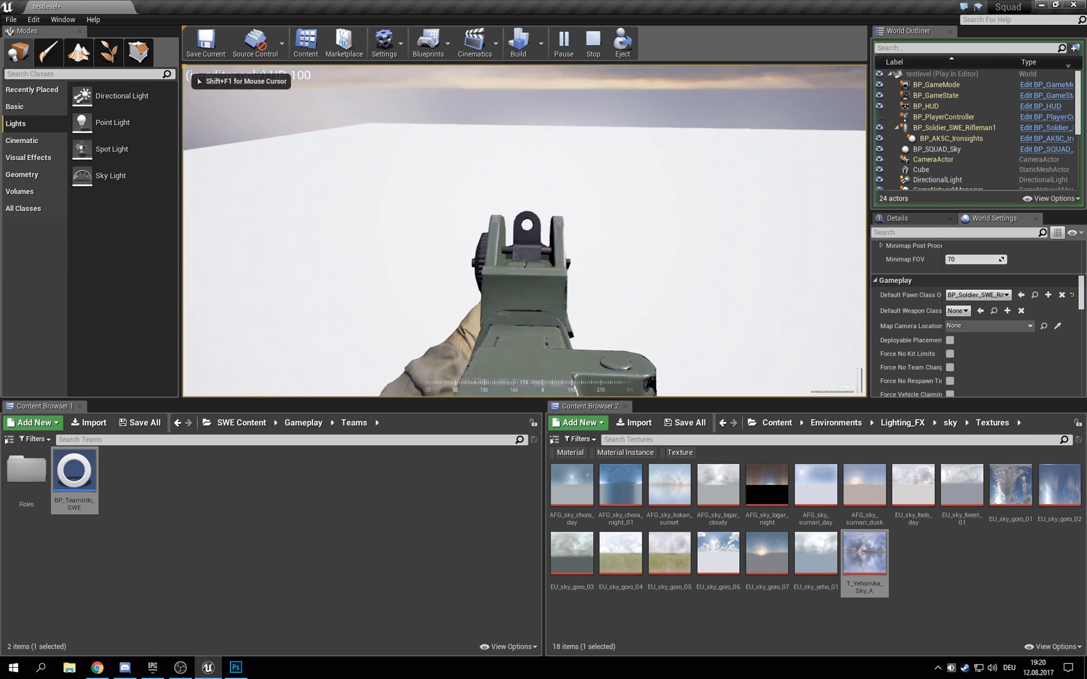
pyautogui.press('v')
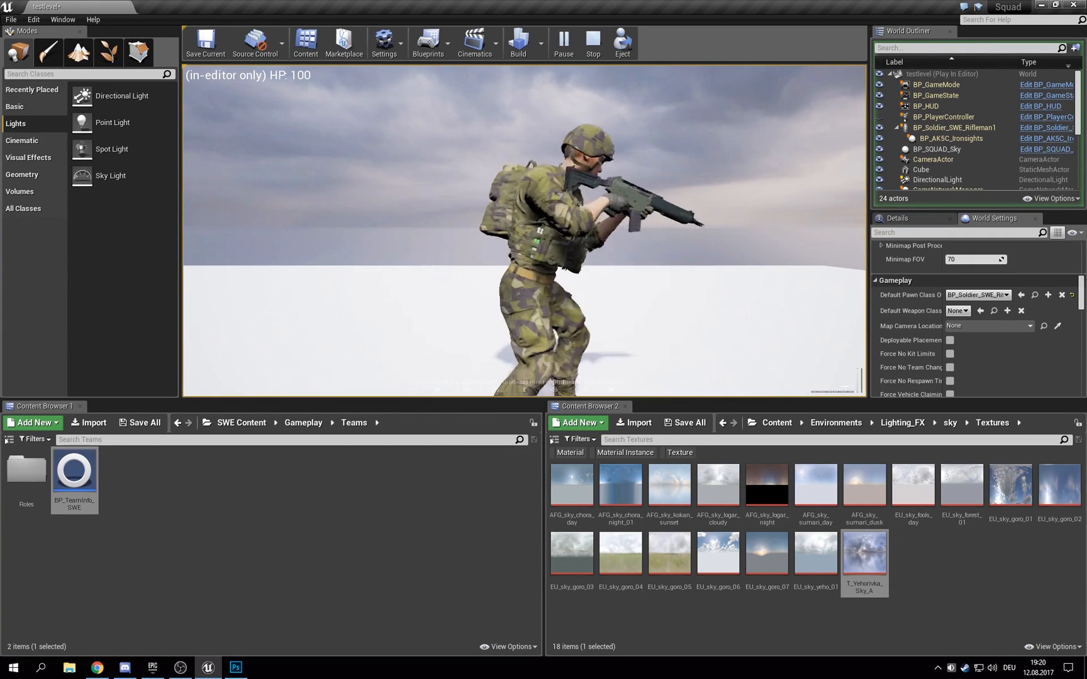
pyautogui.scroll(-5, 525, 230)
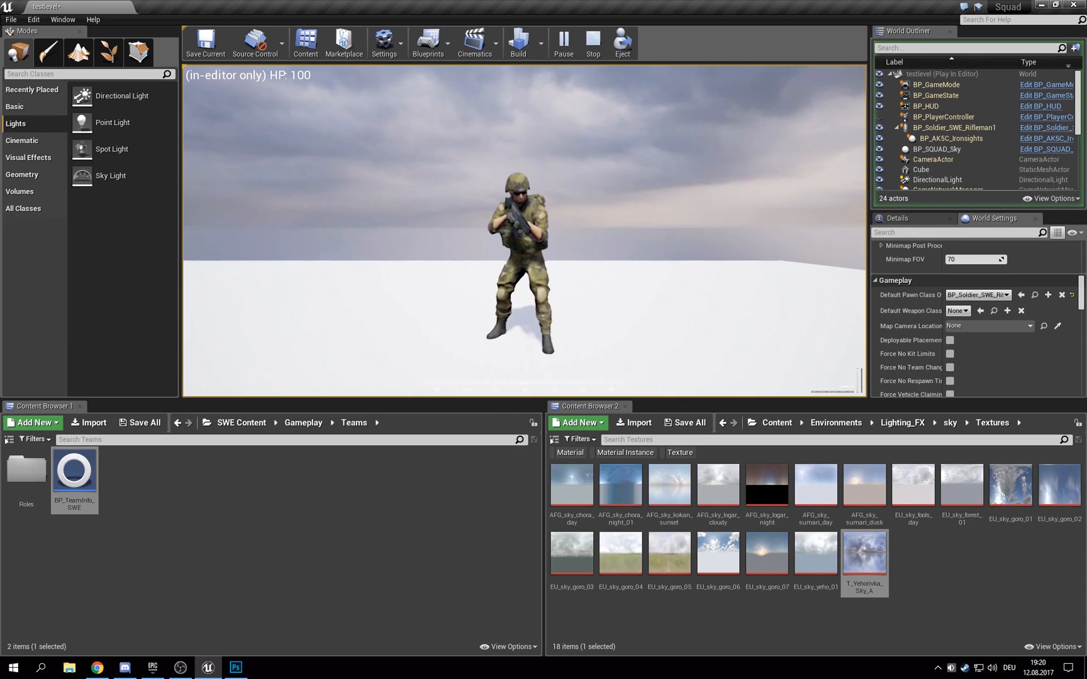
pyautogui.scroll(4, 524, 231)
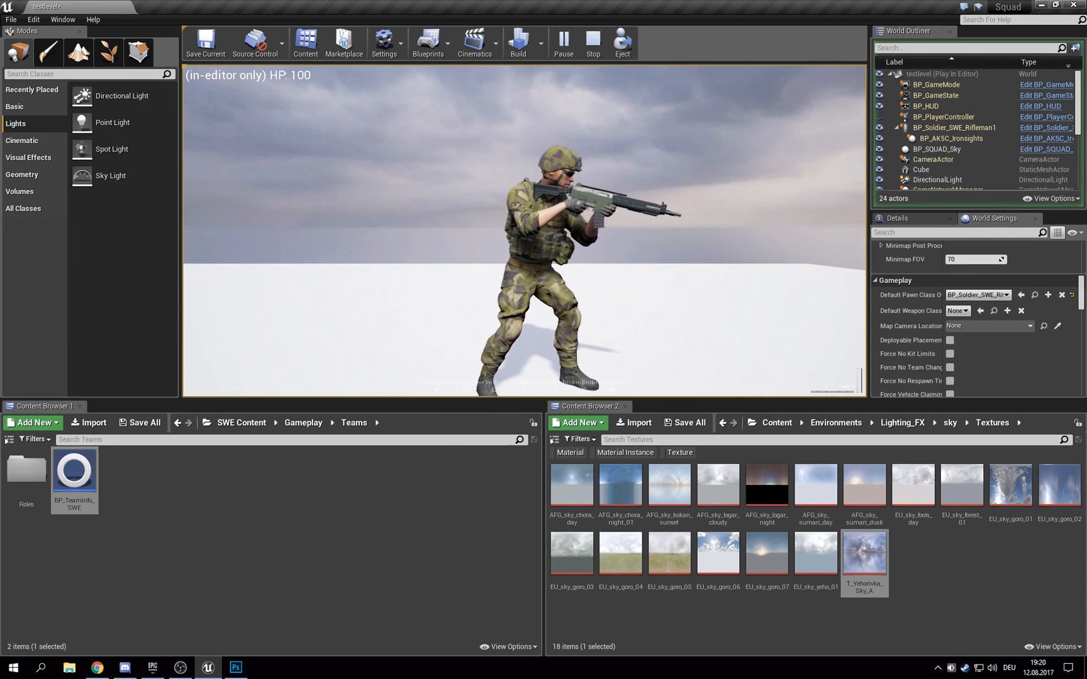
pyautogui.press('v')
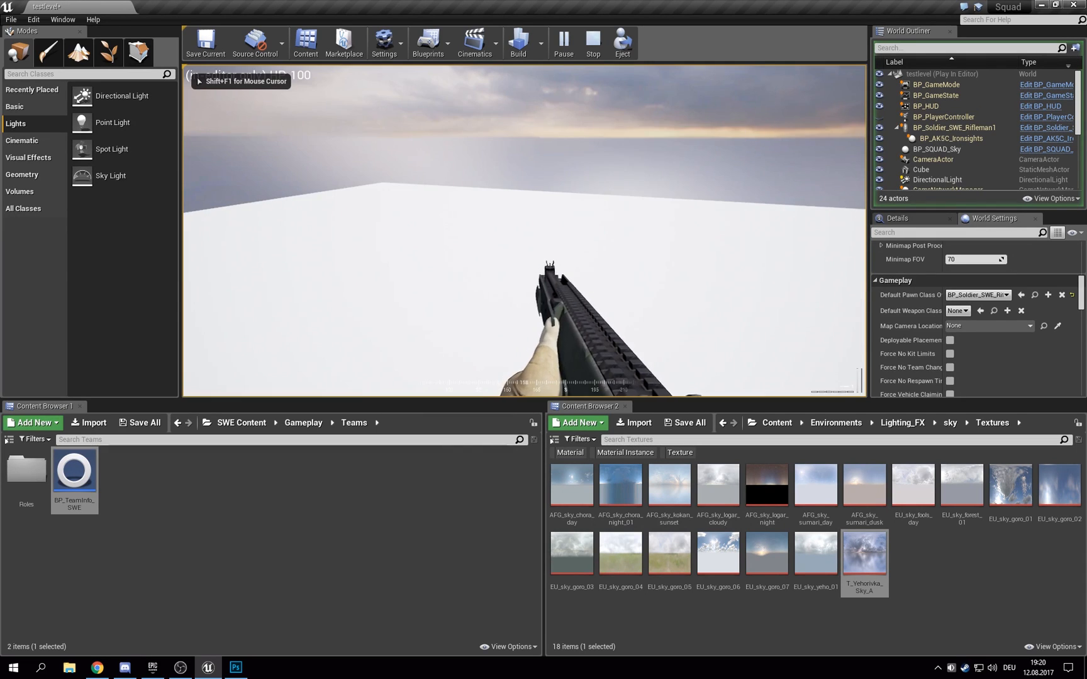
# Step: Maximise the play view and check the teams on the scoreboard
pyautogui.press('F11')
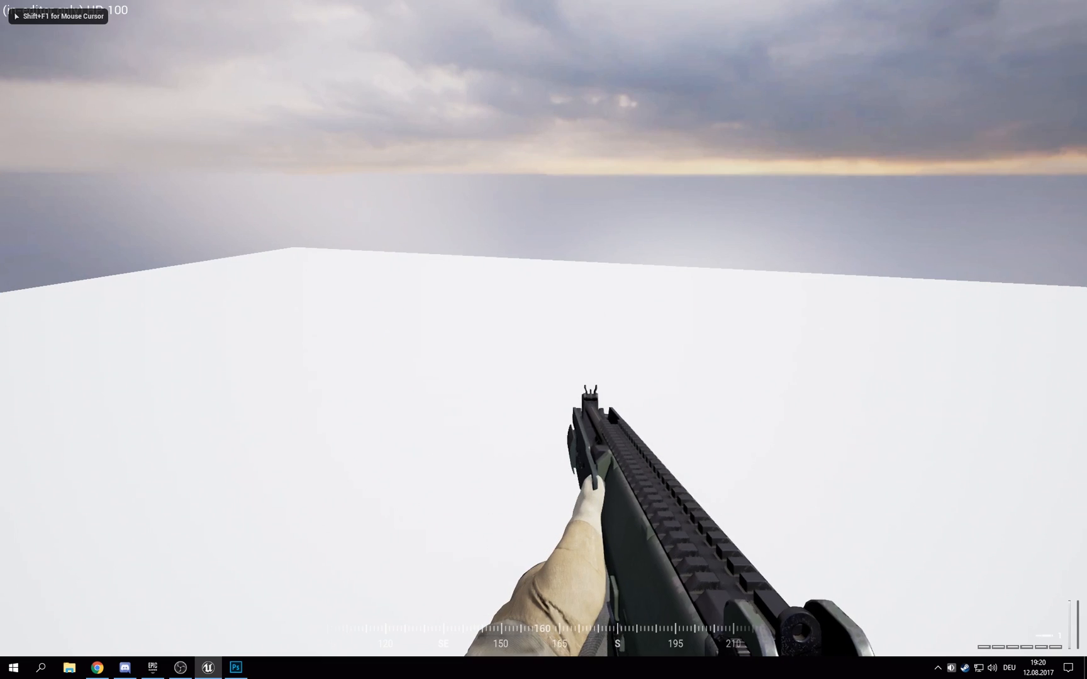
pyautogui.press('Tab')
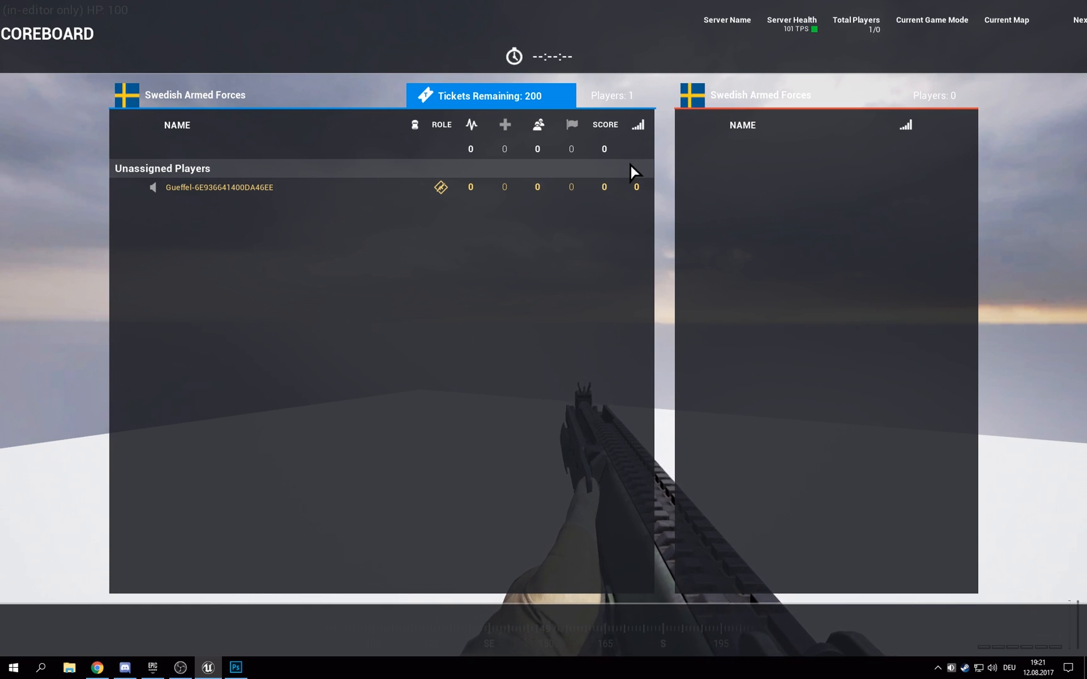
pyautogui.press('Tab')
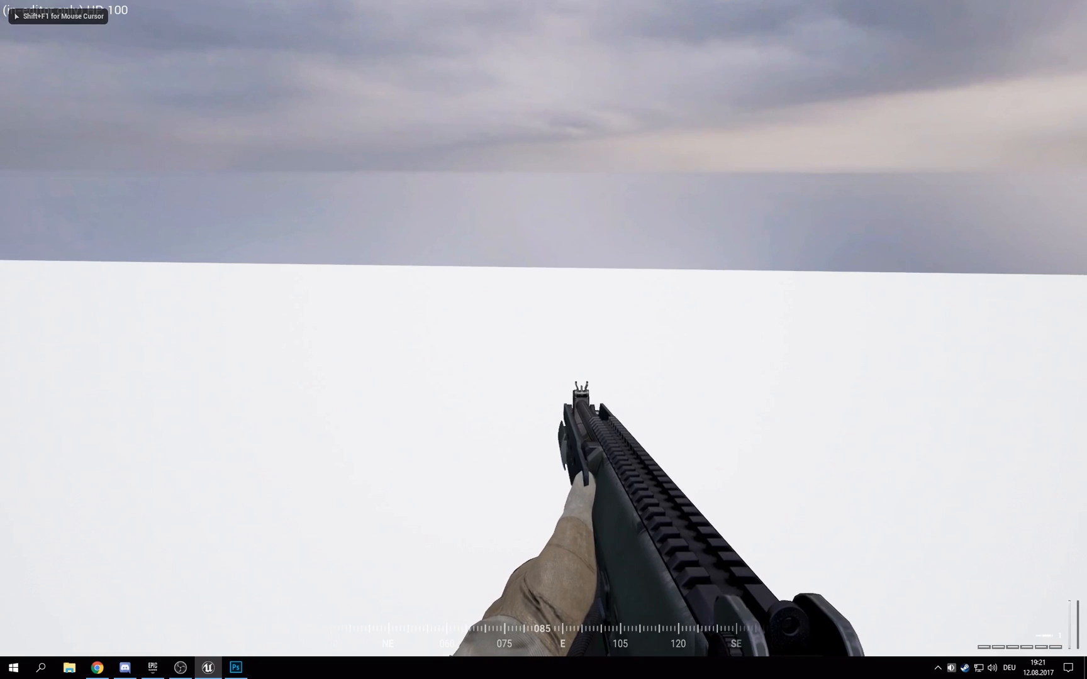
# Step: Check the Swedish team's roles in the deployment screen, try to select the Recruit role, and end the play session
pyautogui.press('Return')
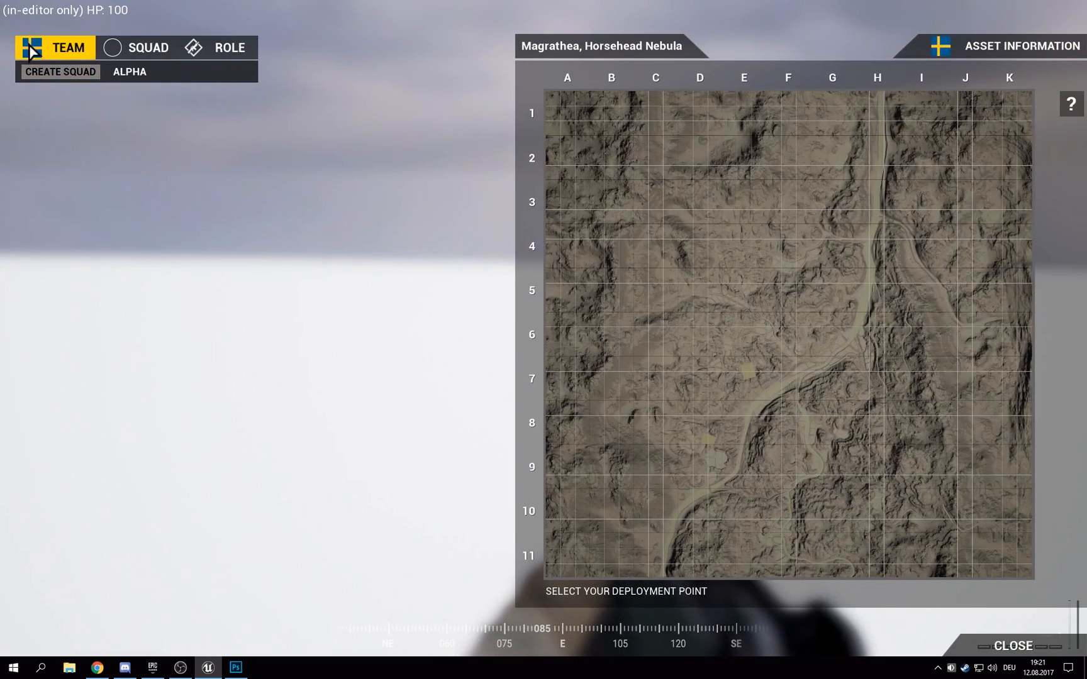
pyautogui.click(182, 42)
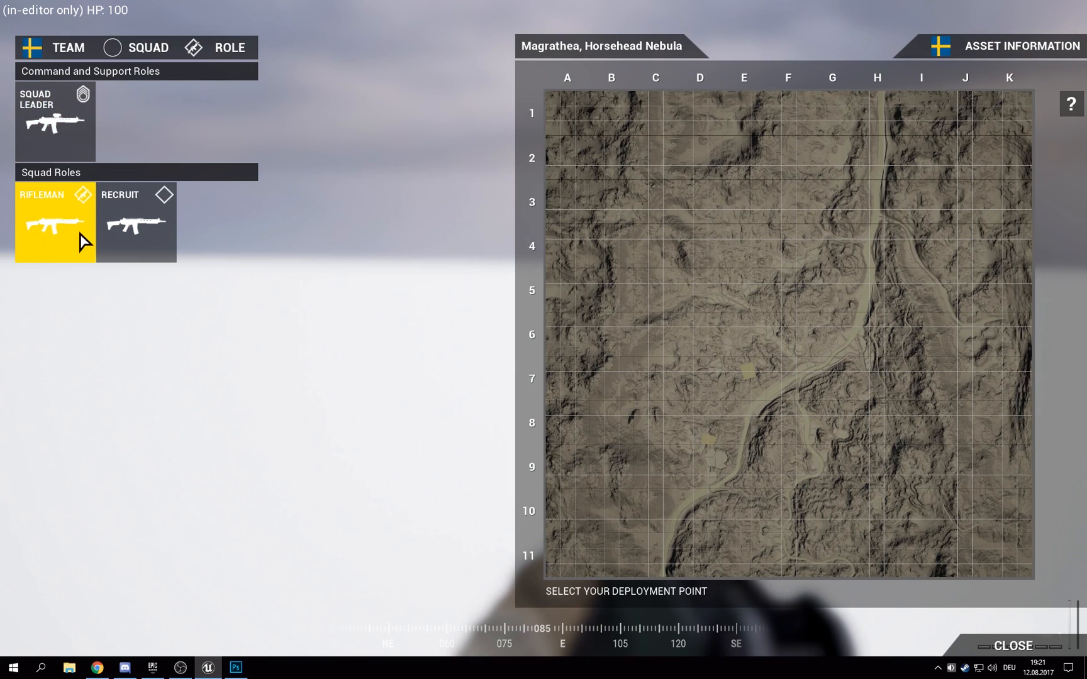
pyautogui.click(162, 229)
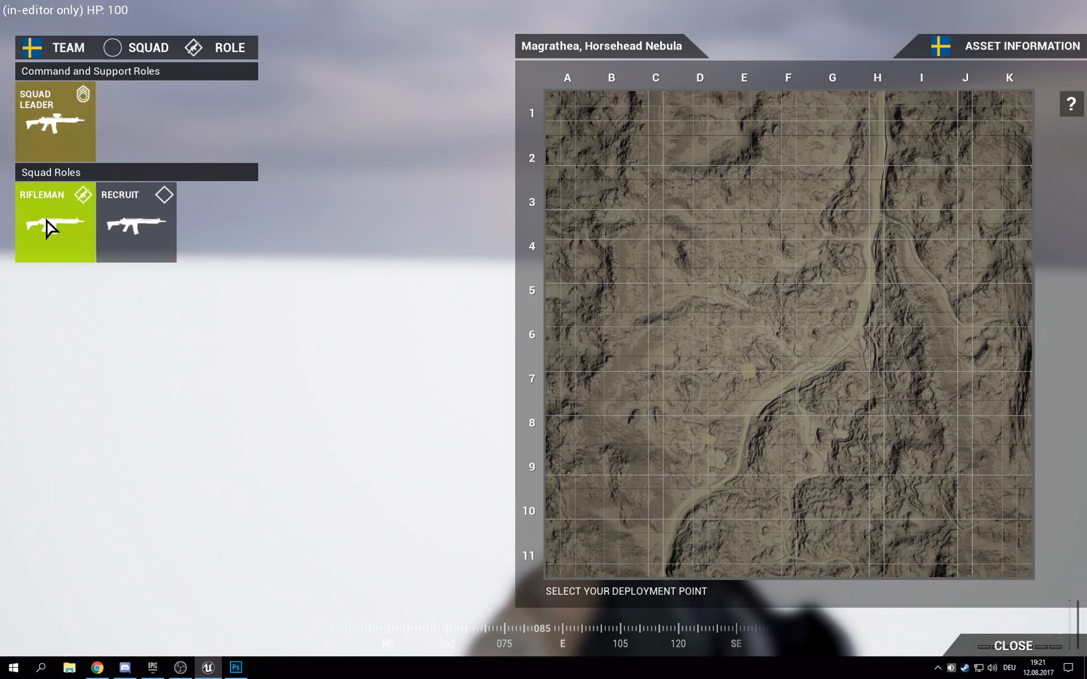
pyautogui.click(147, 56)
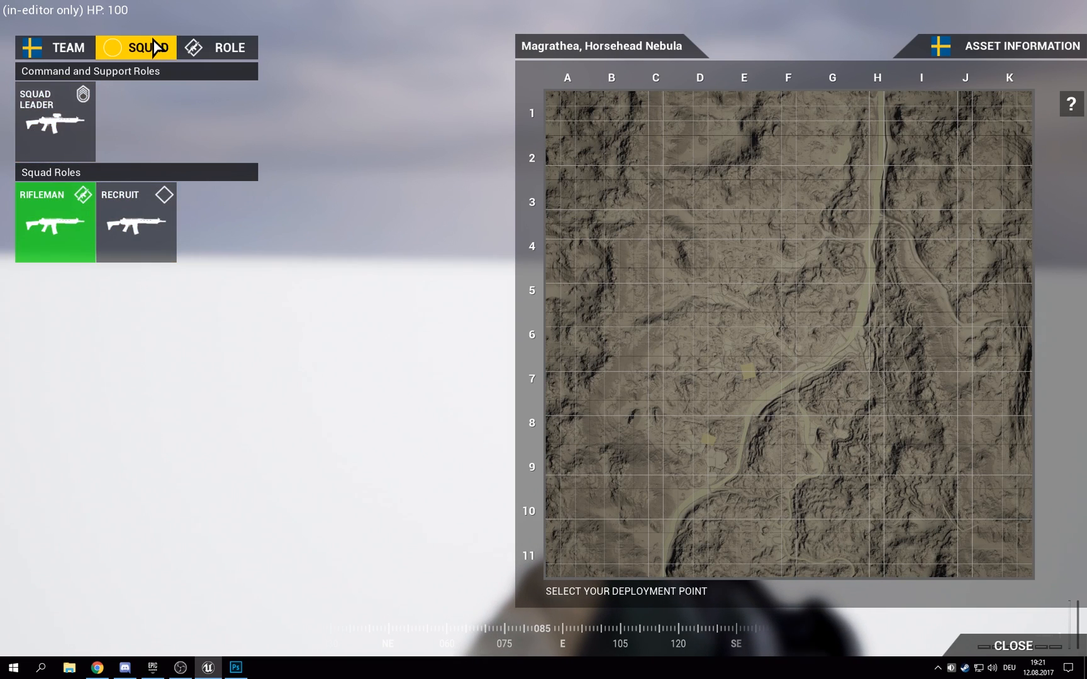
pyautogui.click(201, 49)
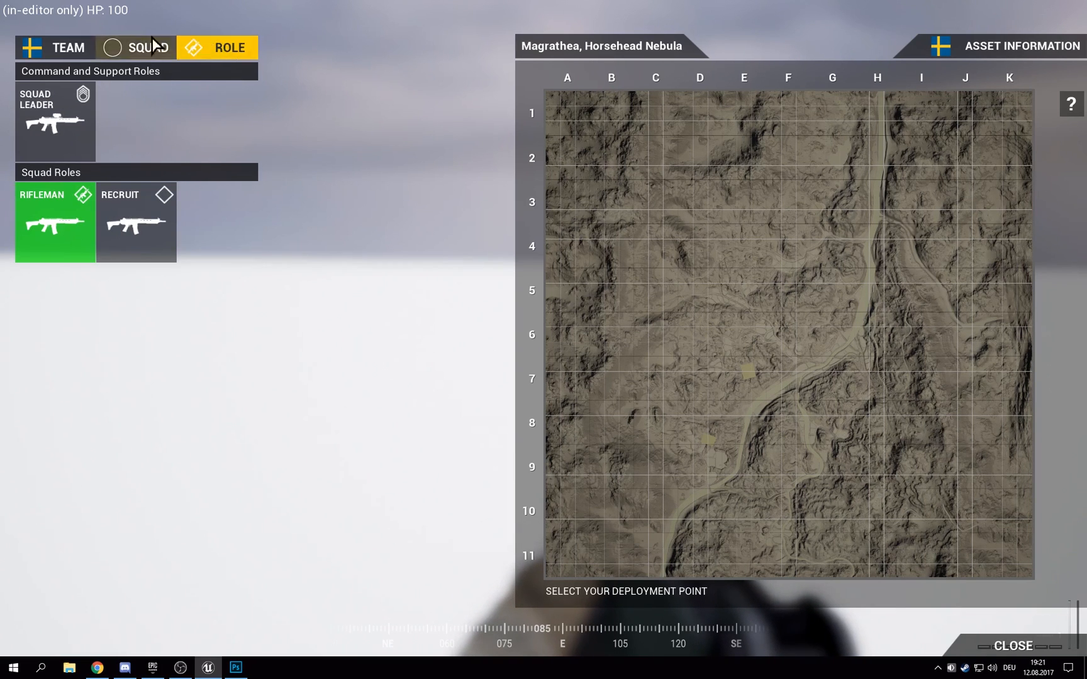
pyautogui.press('Escape')
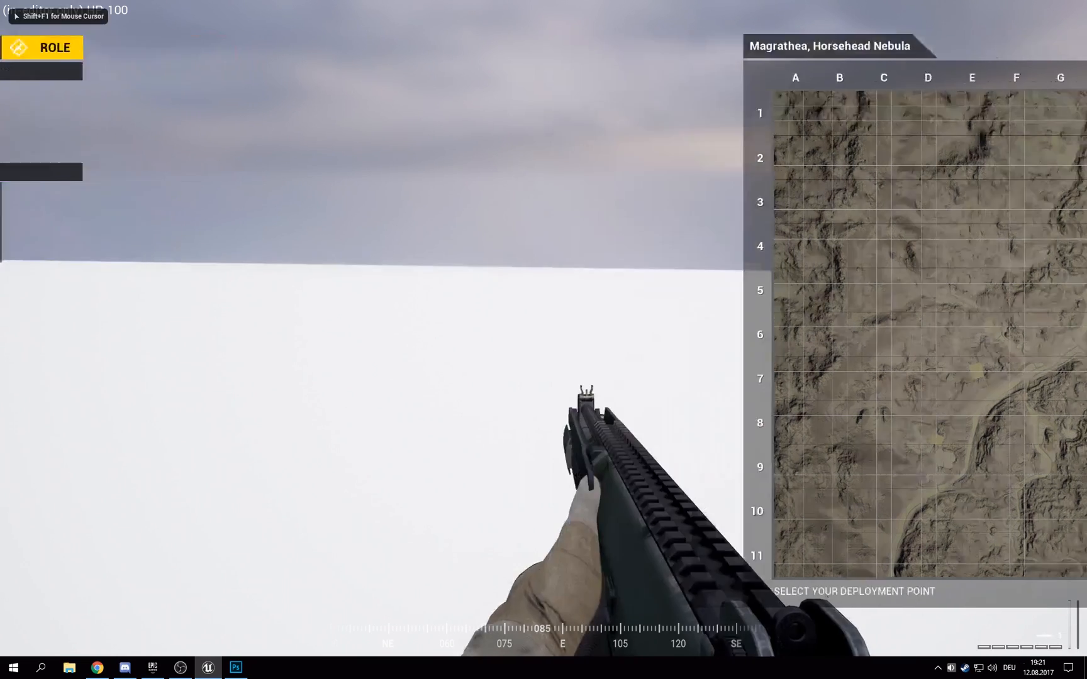
pyautogui.press('F11')
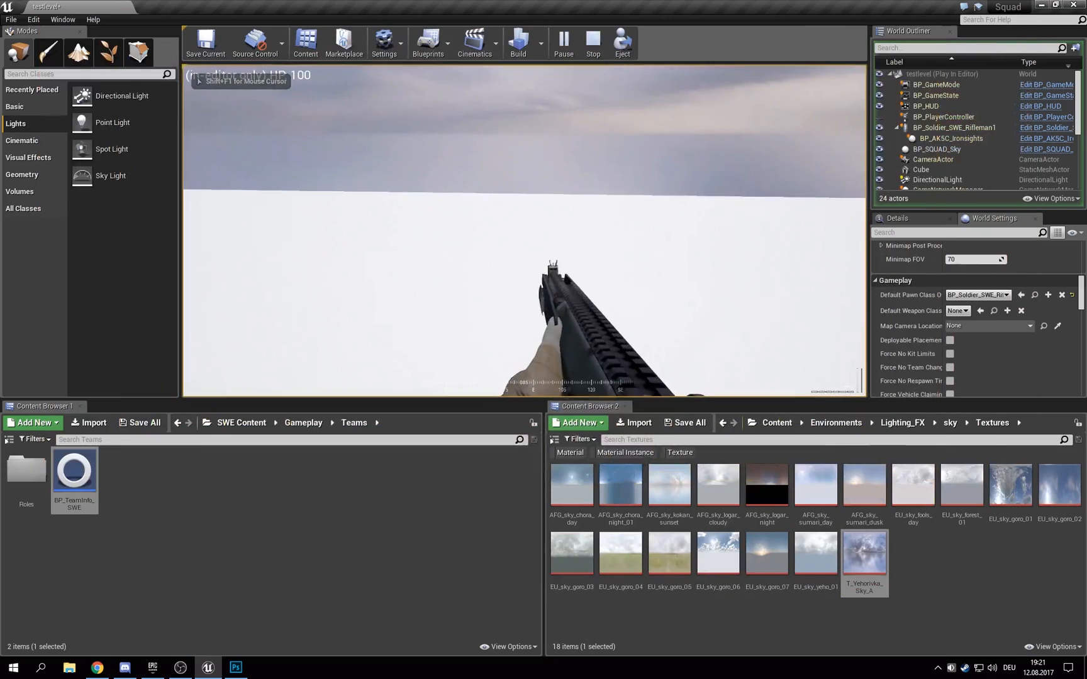
pyautogui.press('Escape')
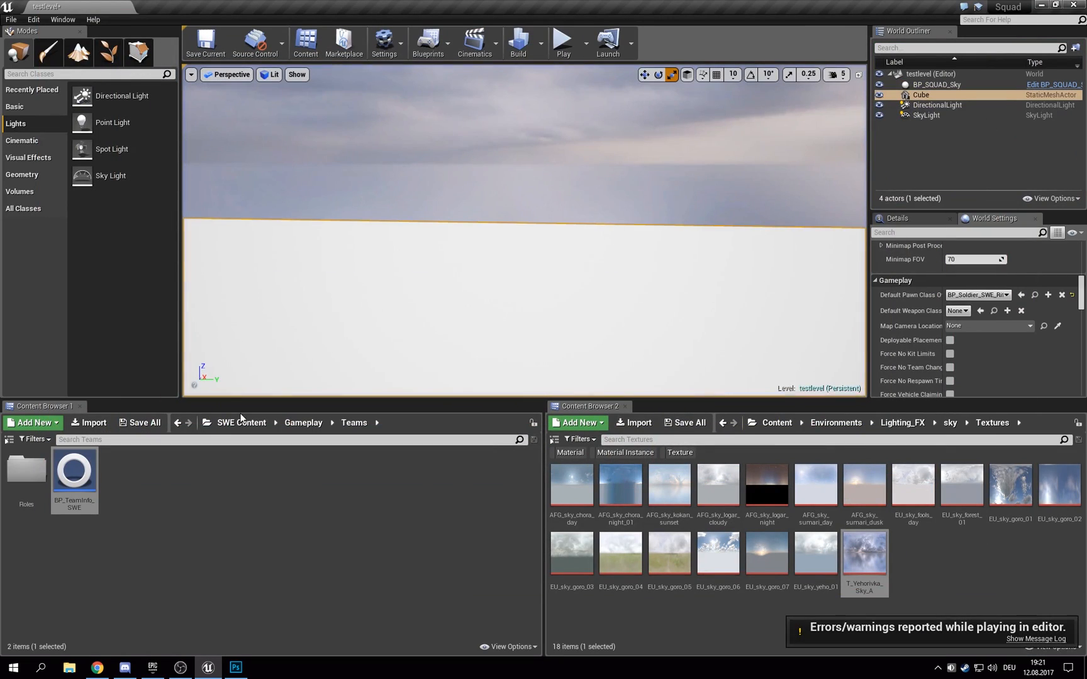
# Step: Open BP_TeamInfo_USA from the base game's Content/Gameplay/Teams folder and examine its roles list
pyautogui.click(766, 423)
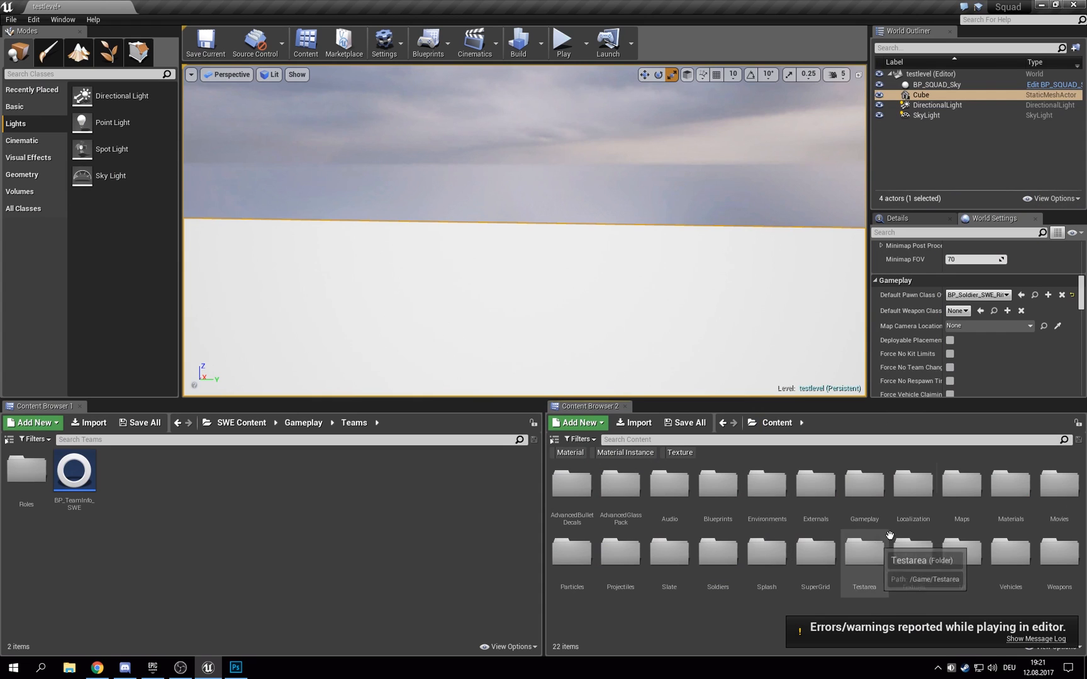
pyautogui.click(873, 495)
pyautogui.doubleClick(872, 495)
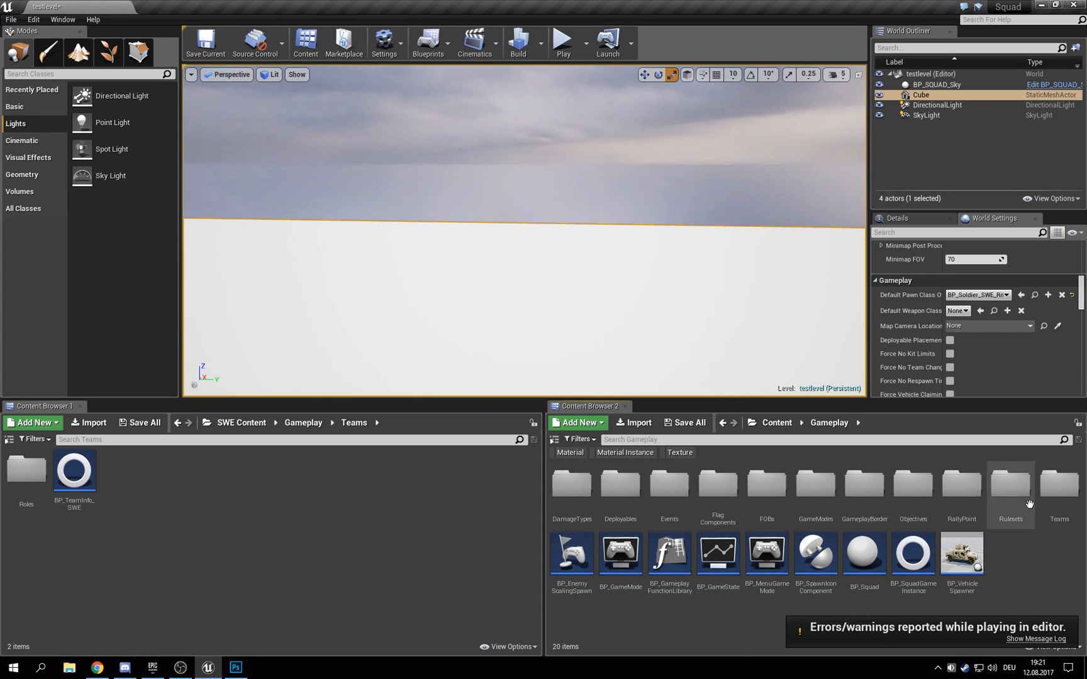
pyautogui.doubleClick(1067, 490)
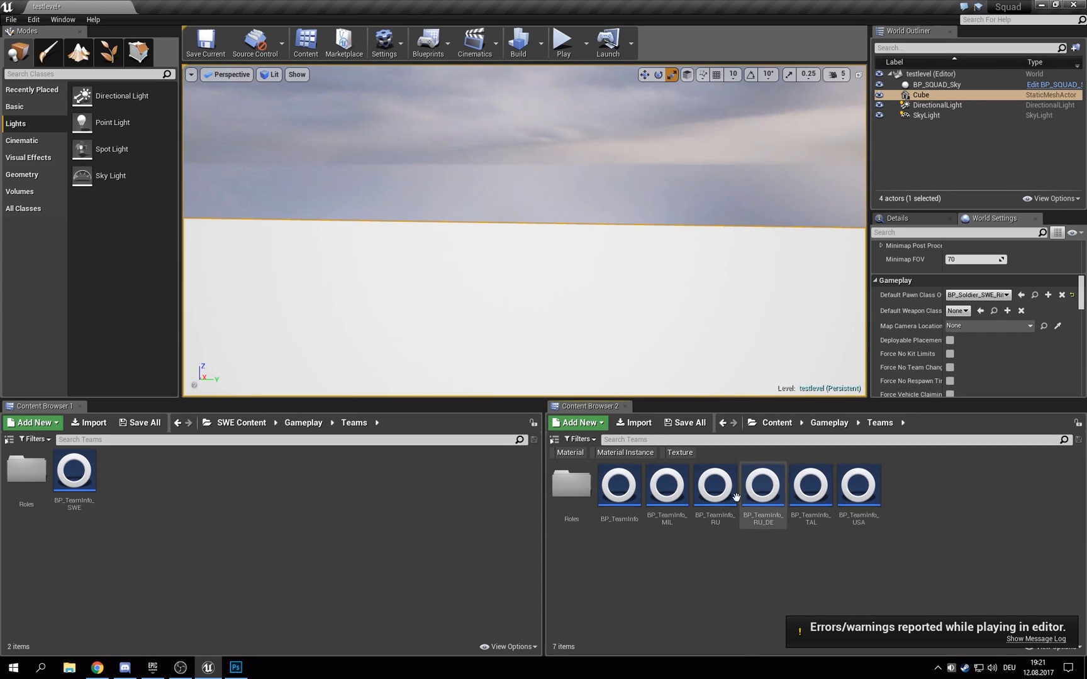
pyautogui.doubleClick(869, 501)
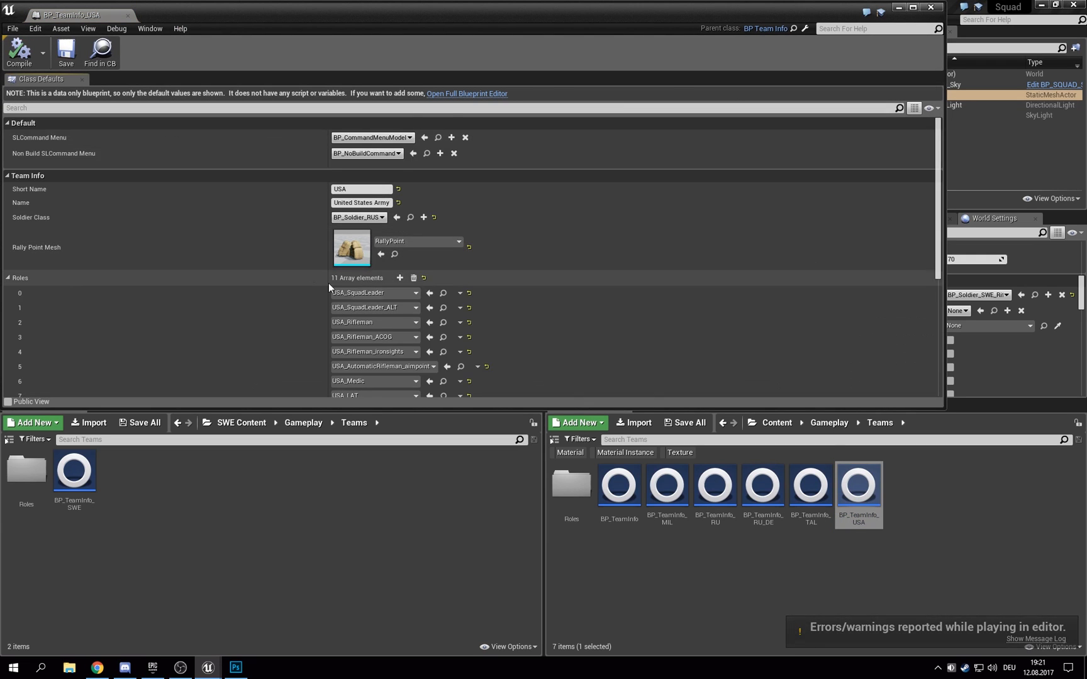
pyautogui.scroll(-1, 308, 292)
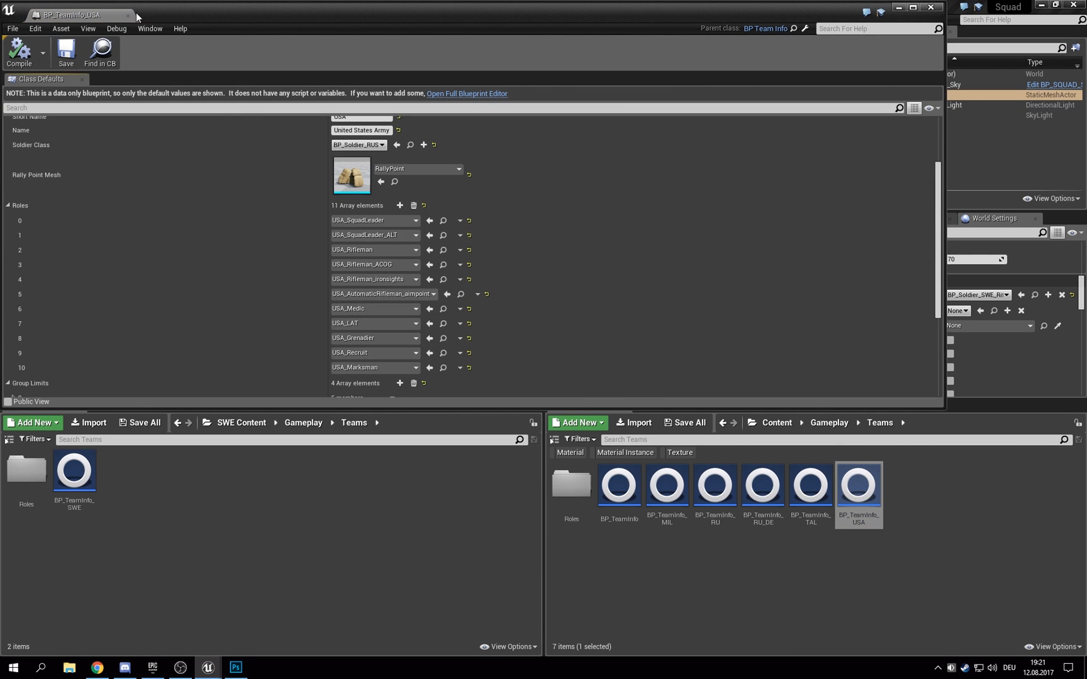
# Step: Locate and open the USA_Recruit role, examine its inventory and recruit settings, and close both USA assets
pyautogui.click(443, 351)
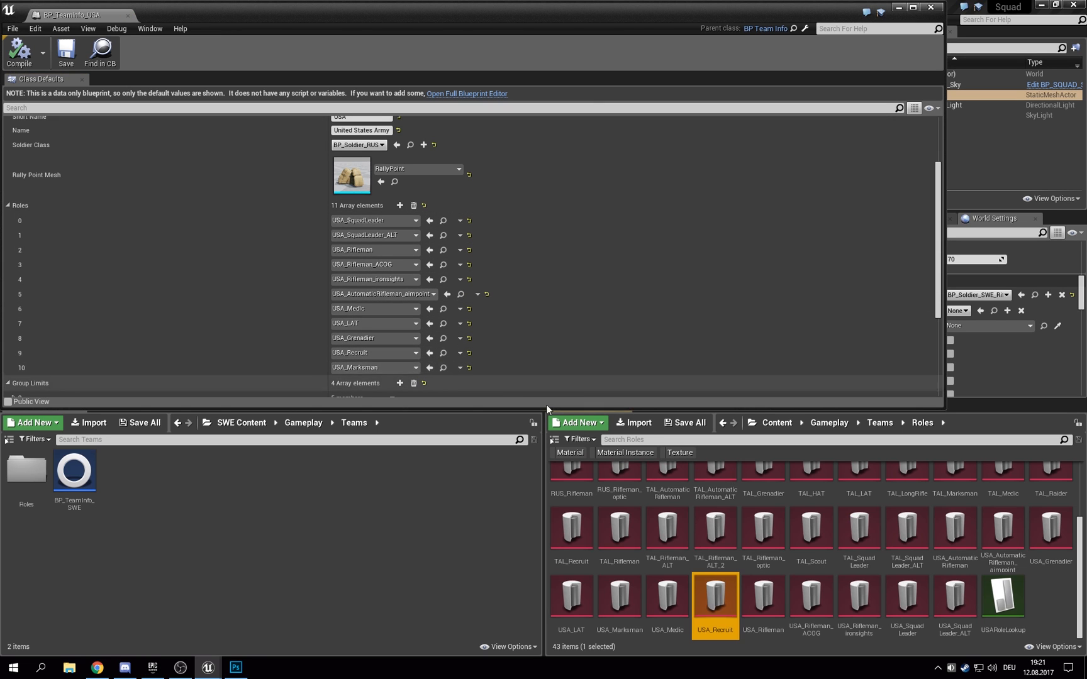
pyautogui.doubleClick(710, 607)
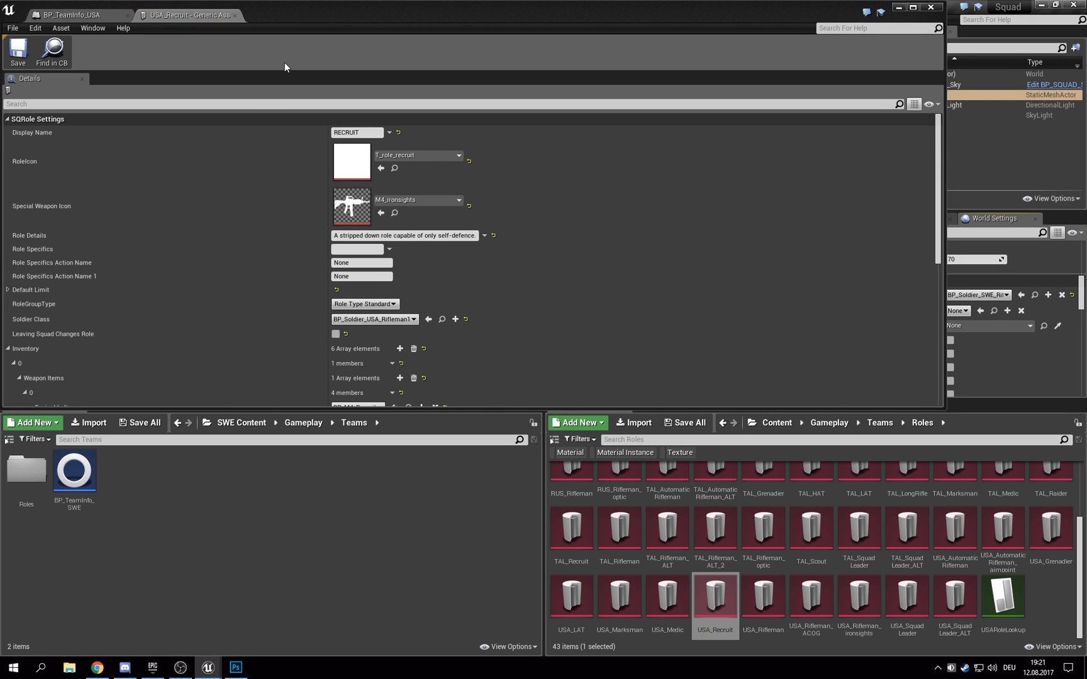
pyautogui.scroll(-5, 267, 279)
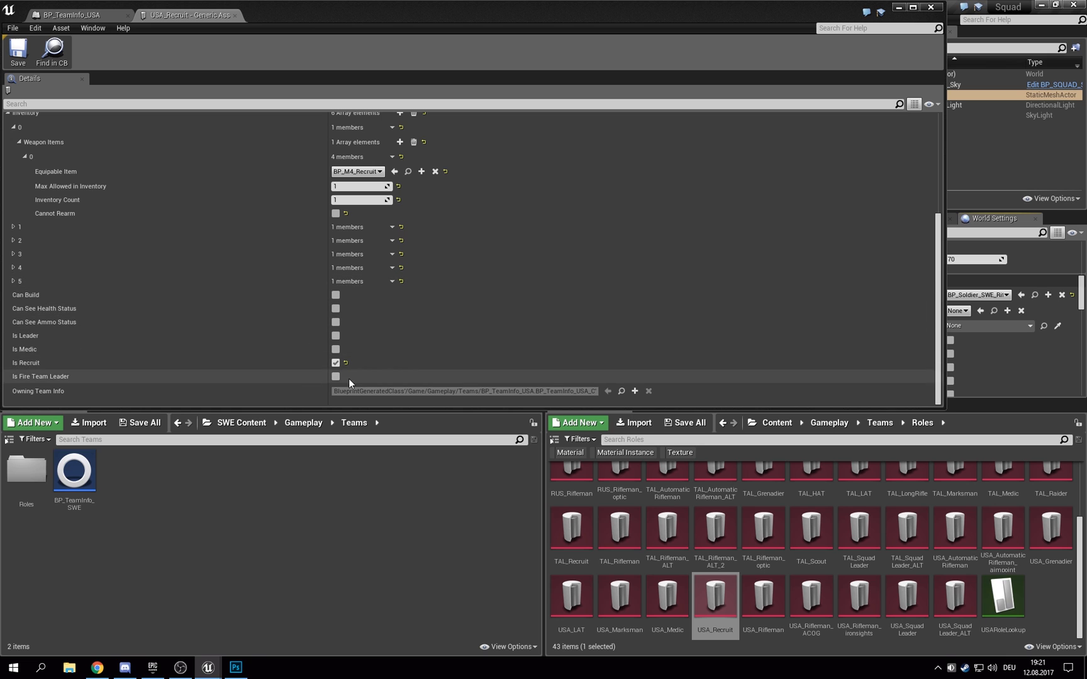
pyautogui.click(235, 15)
pyautogui.click(128, 15)
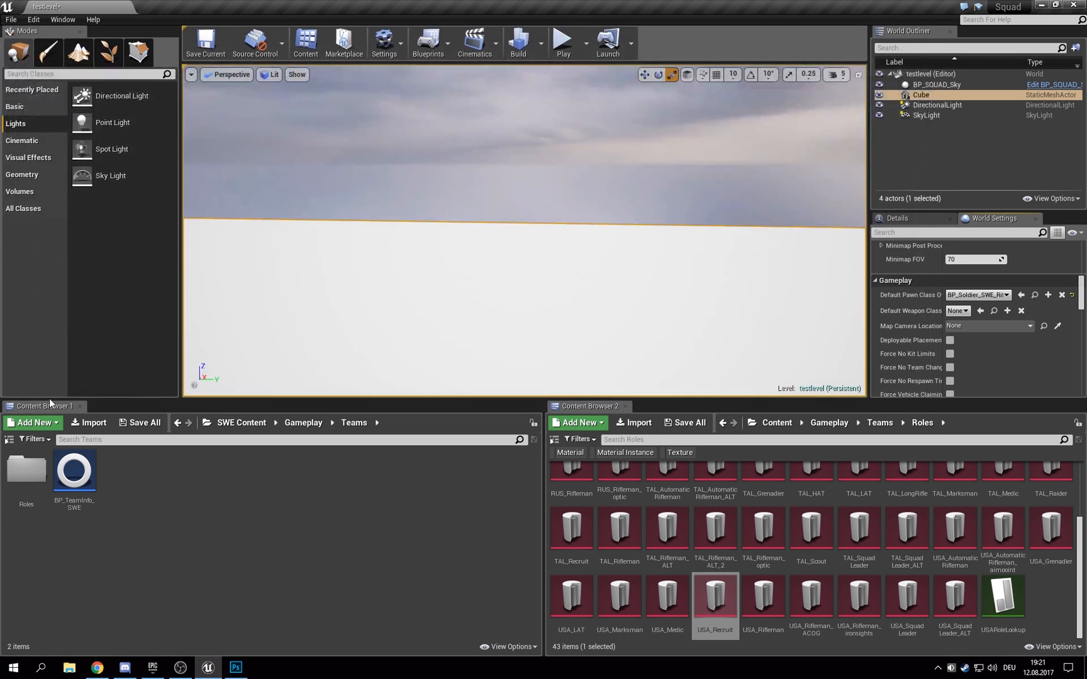
# Step: Open SWE_Recruit from the Swedish Roles folder, examine its recruit and owning team settings, and close it
pyautogui.doubleClick(16, 478)
pyautogui.click(14, 482)
pyautogui.doubleClick(14, 481)
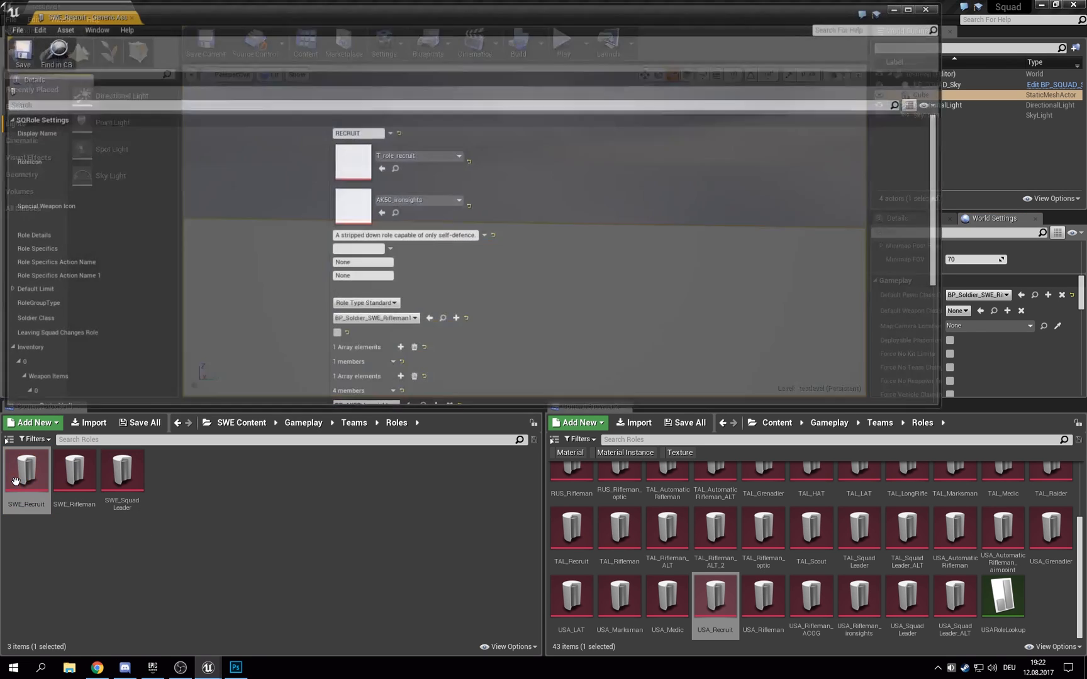
pyautogui.scroll(-5, 399, 291)
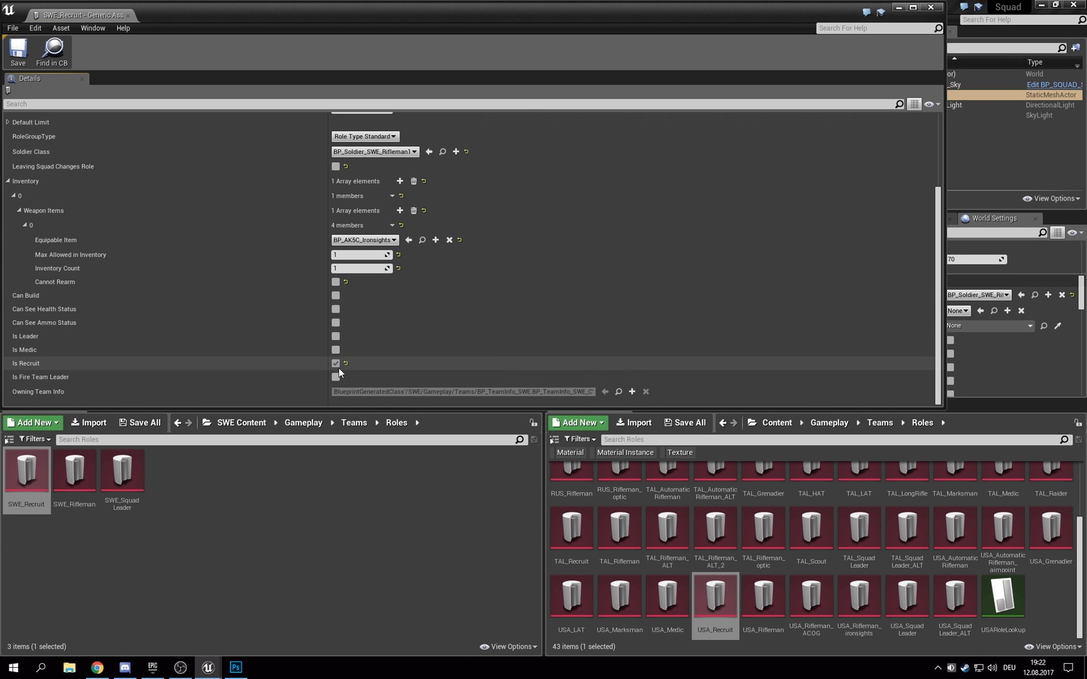
pyautogui.click(128, 15)
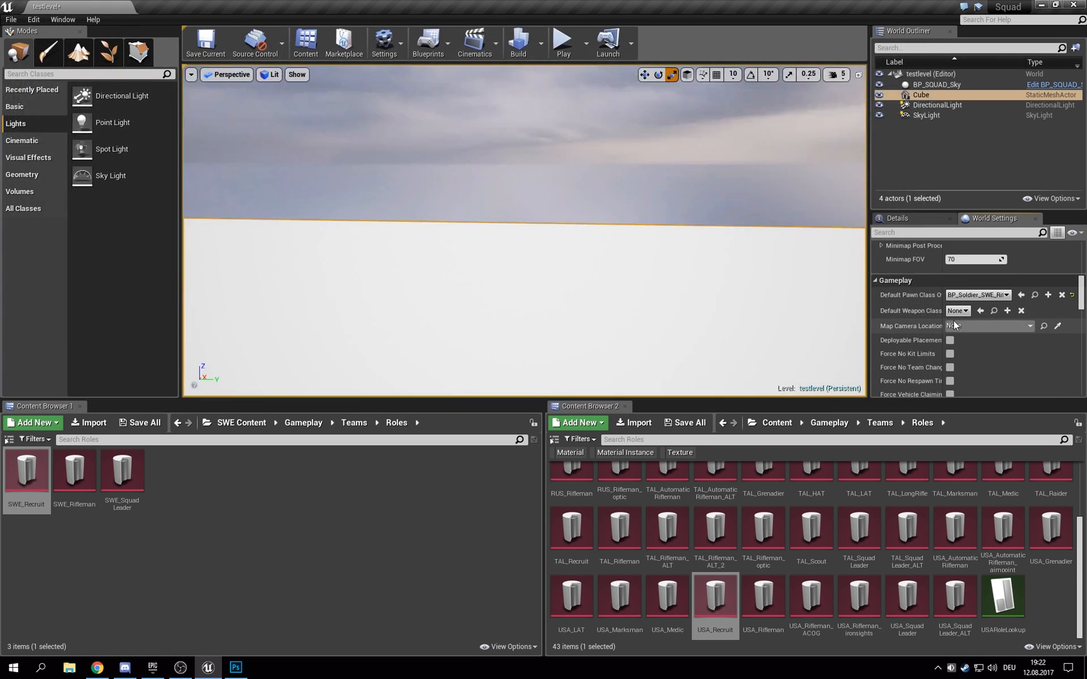
# Step: Set the level's Team One Info Class to BP_TeamInfo_USA in the world settings
pyautogui.scroll(4, 963, 318)
pyautogui.scroll(-3, 963, 318)
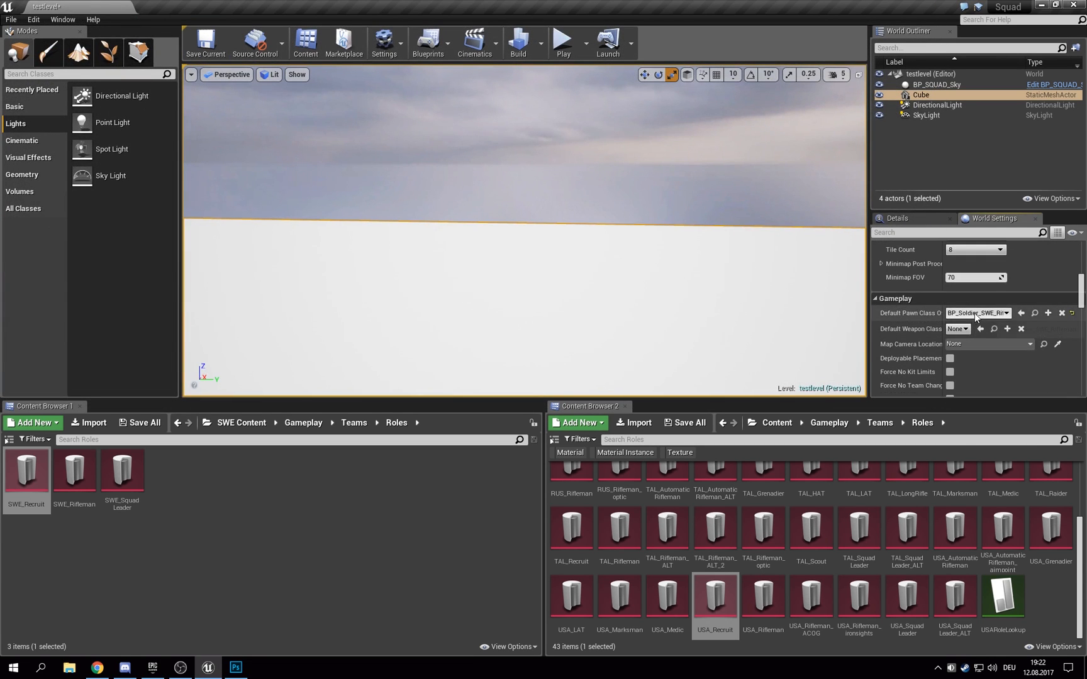
pyautogui.click(975, 314)
pyautogui.click(973, 331)
pyautogui.scroll(5, 975, 315)
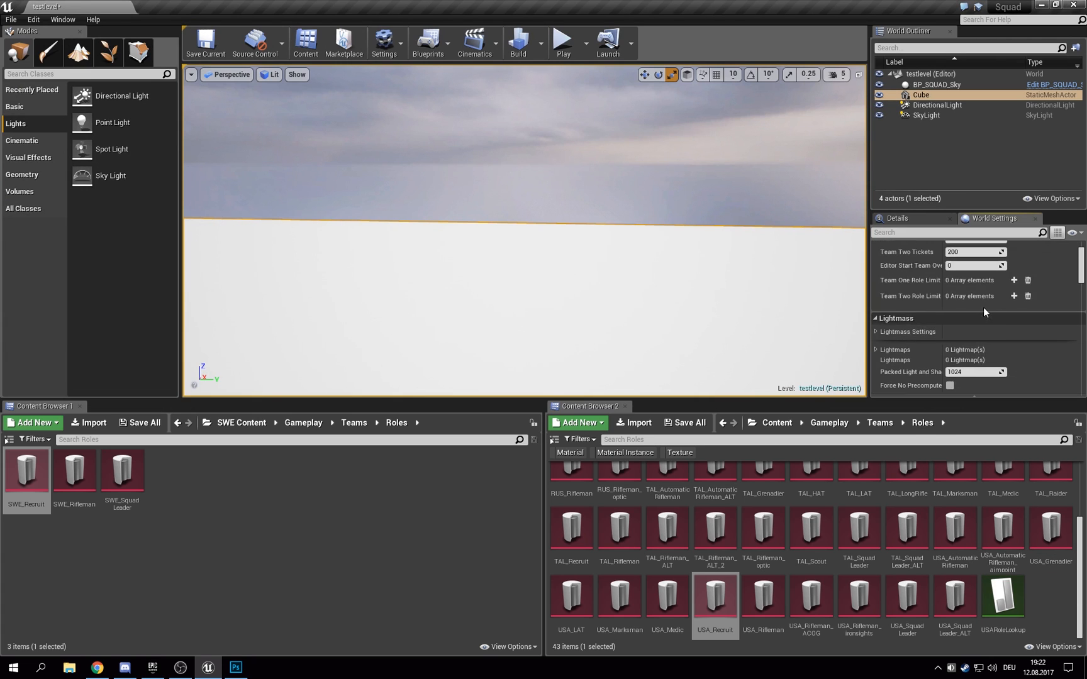
pyautogui.scroll(3, 983, 310)
pyautogui.click(981, 263)
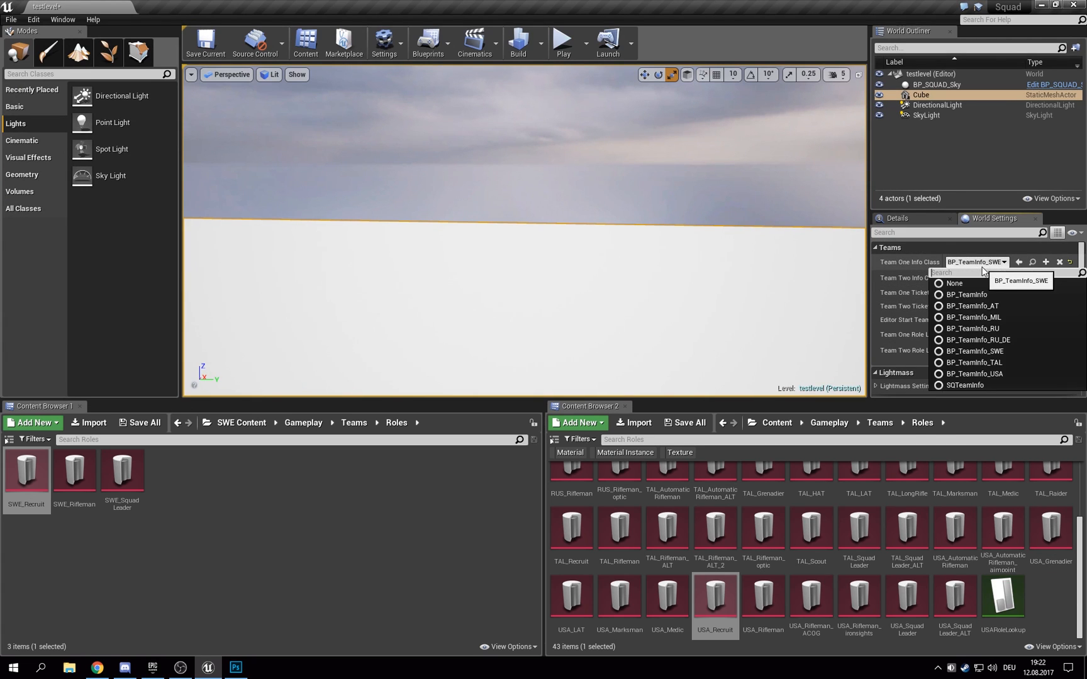
pyautogui.write('USA')
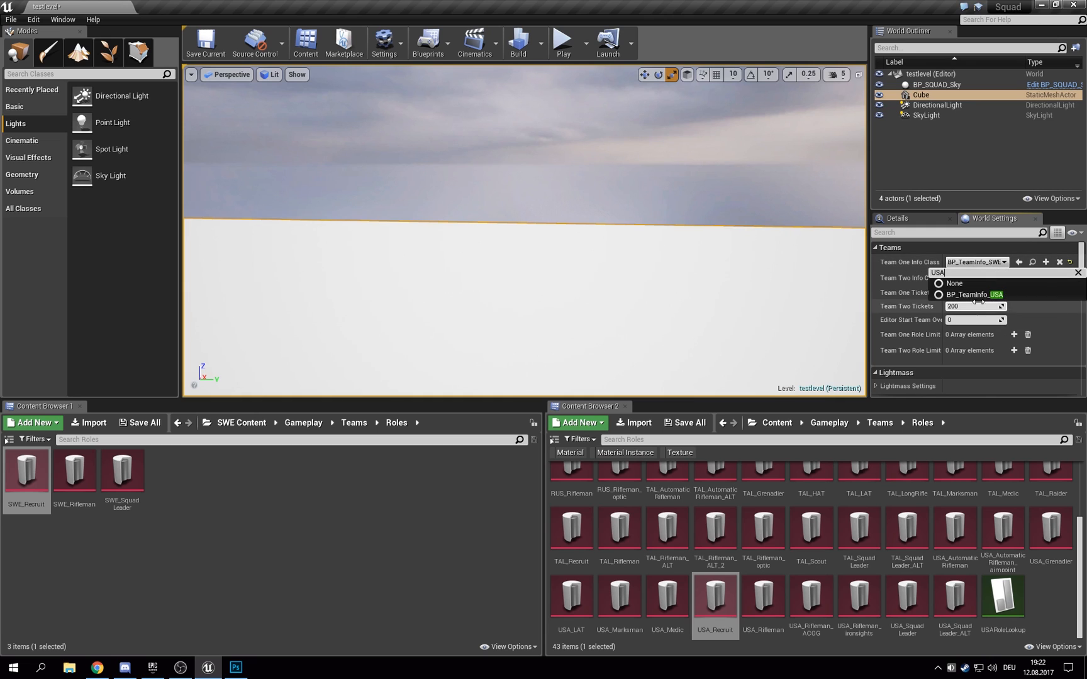
pyautogui.click(974, 295)
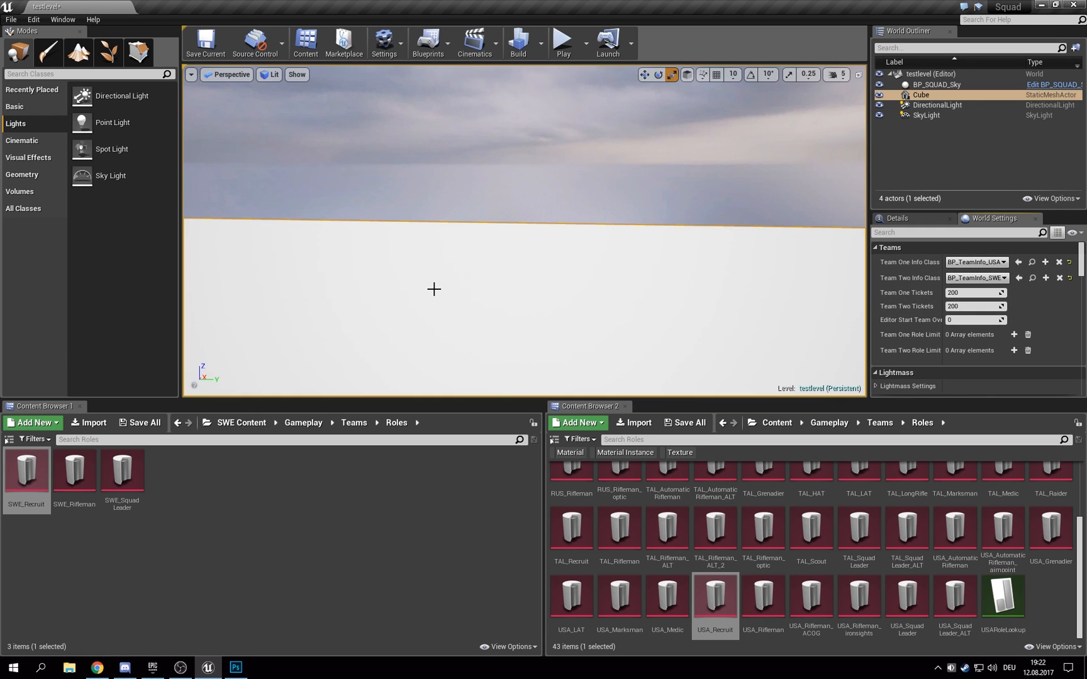
# Step: Play the level, compare the USA team's available roles and squad options in the deployment screen, and end the session
pyautogui.hotkey('alt', 'p')
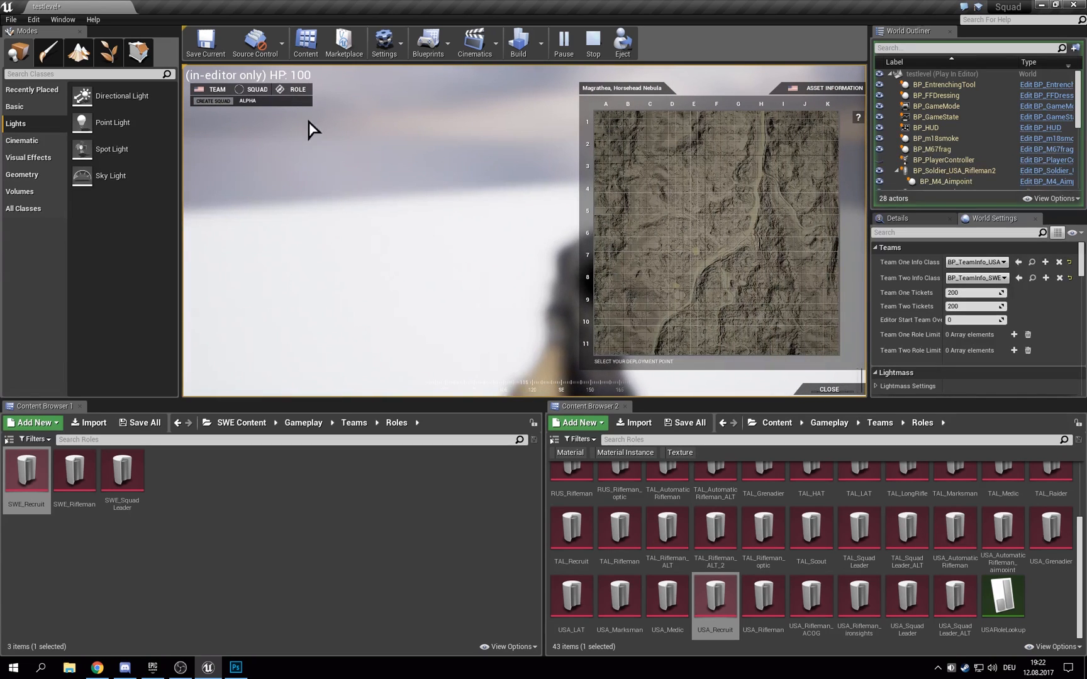
pyautogui.click(290, 93)
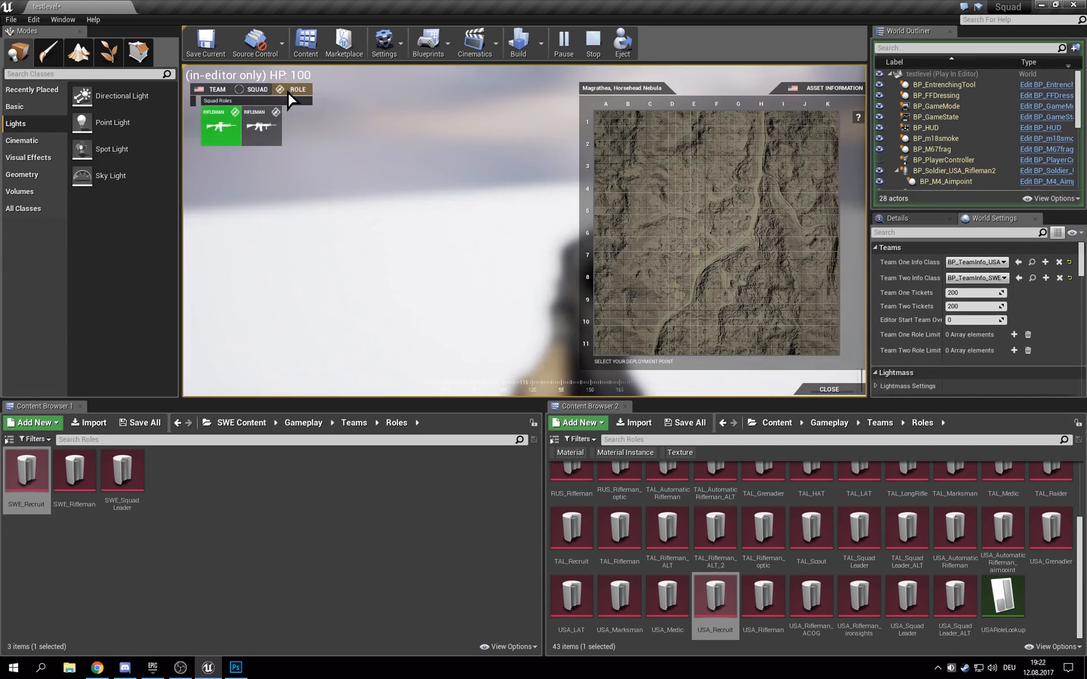
pyautogui.click(256, 93)
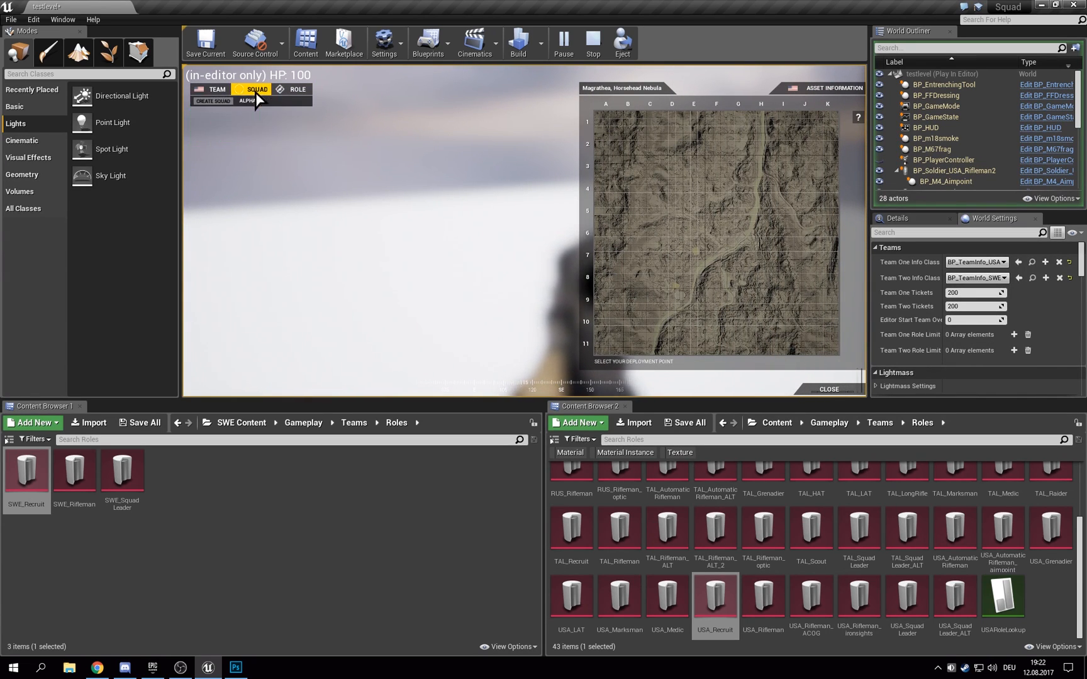
pyautogui.click(212, 100)
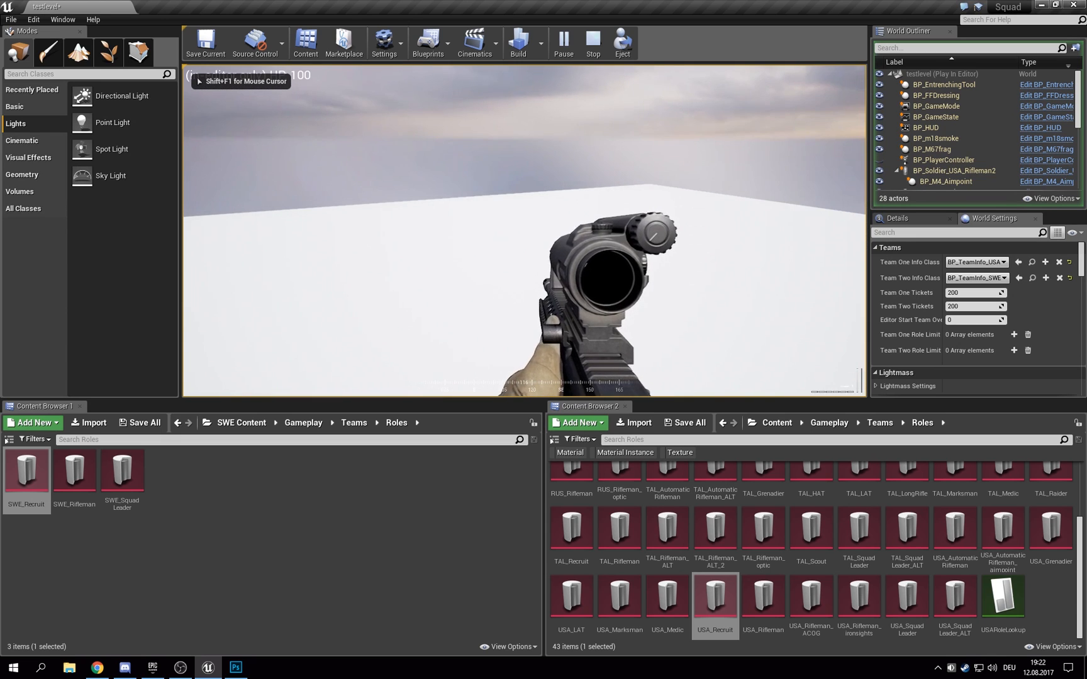
pyautogui.press('Escape')
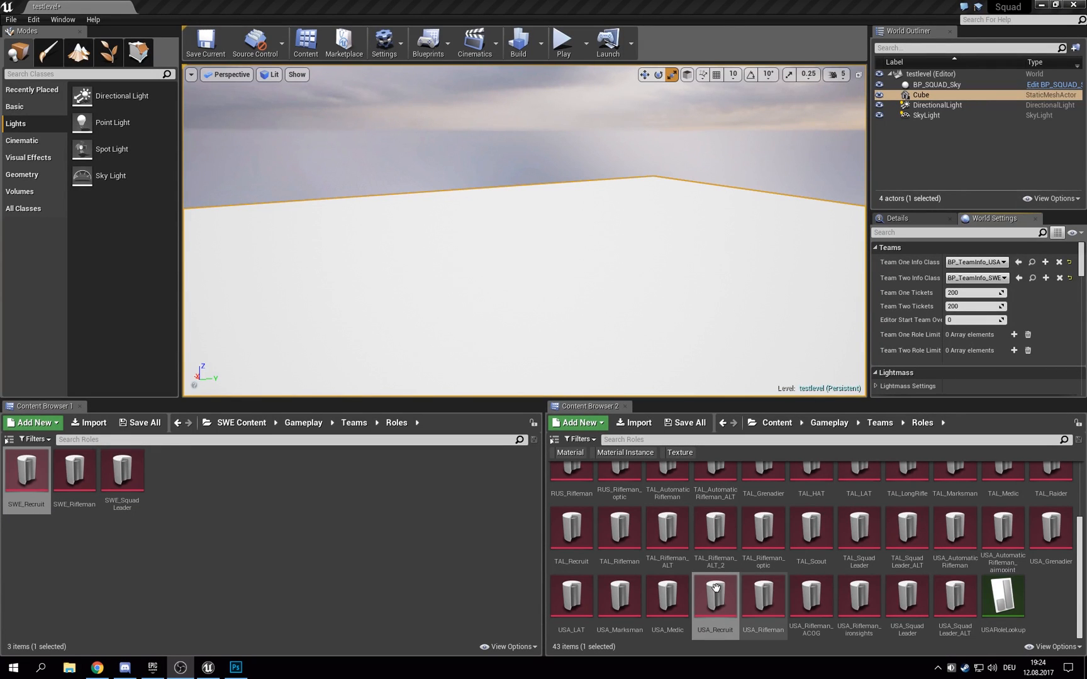
# Step: Open SWE_Recruit, enable Non Deployable under its default limits, then save and close the asset
pyautogui.doubleClick(26, 473)
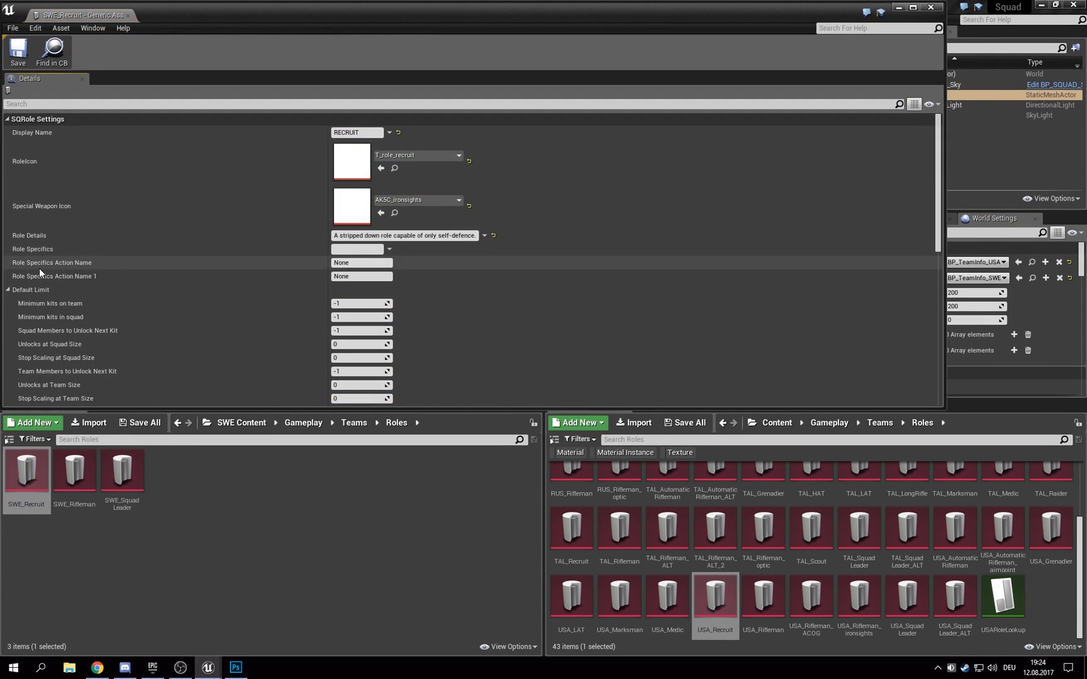
pyautogui.click(14, 290)
pyautogui.click(14, 289)
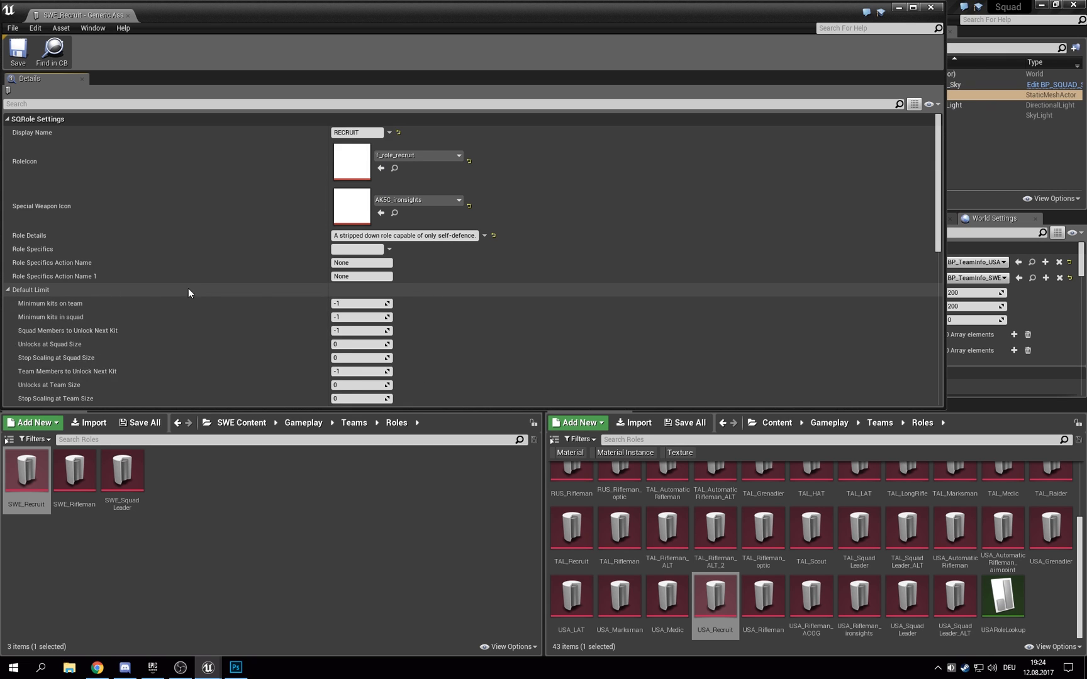
pyautogui.scroll(-3, 209, 291)
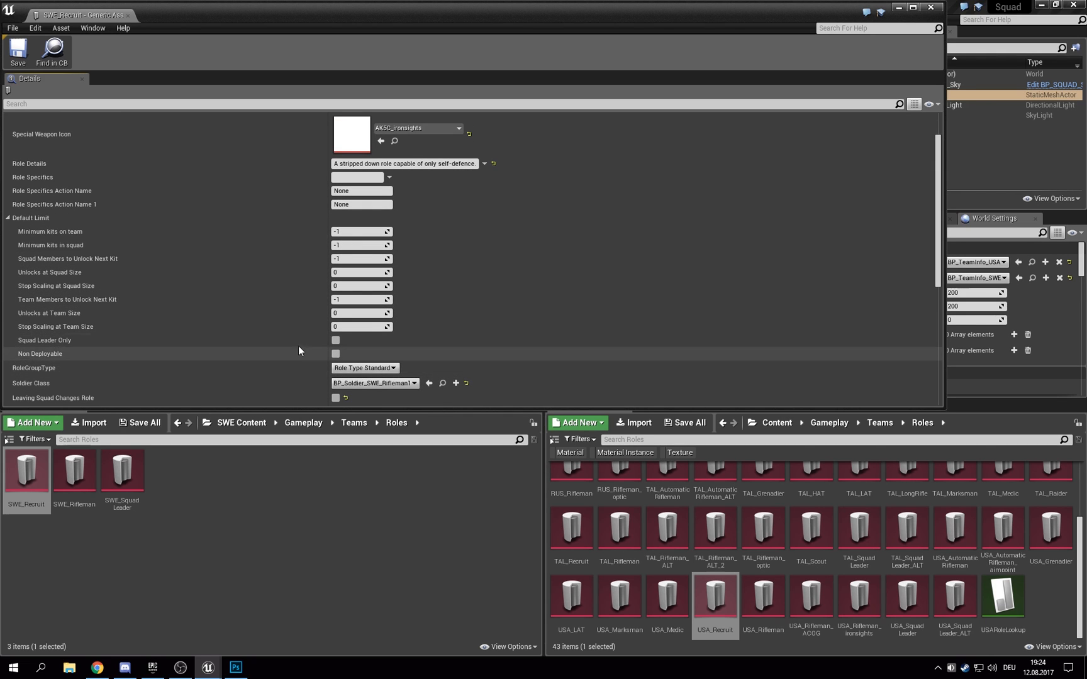
pyautogui.click(335, 354)
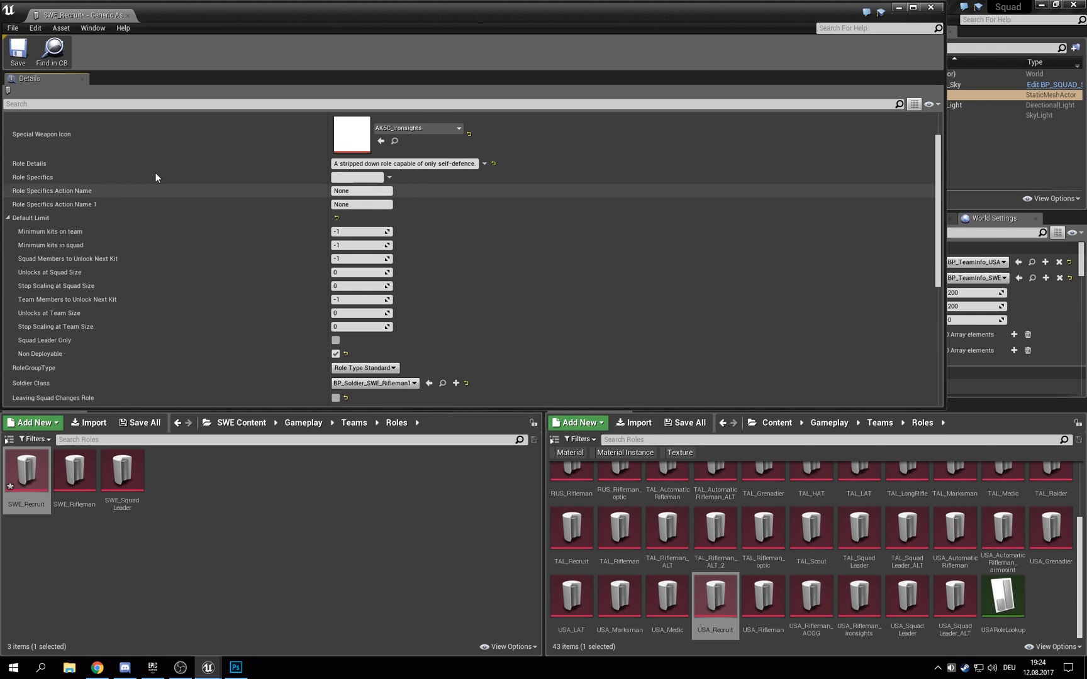
pyautogui.click(128, 15)
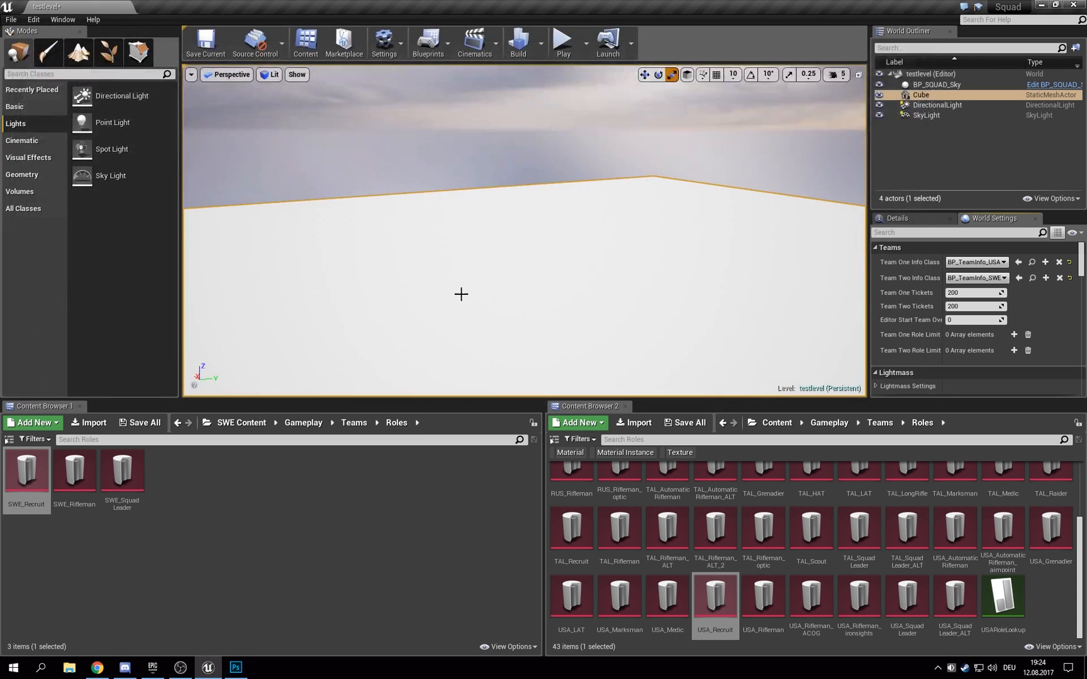
# Step: Set the level's Team One Info Class to BP_TeamInfo_SWE
pyautogui.click(986, 263)
pyautogui.write('SWE')
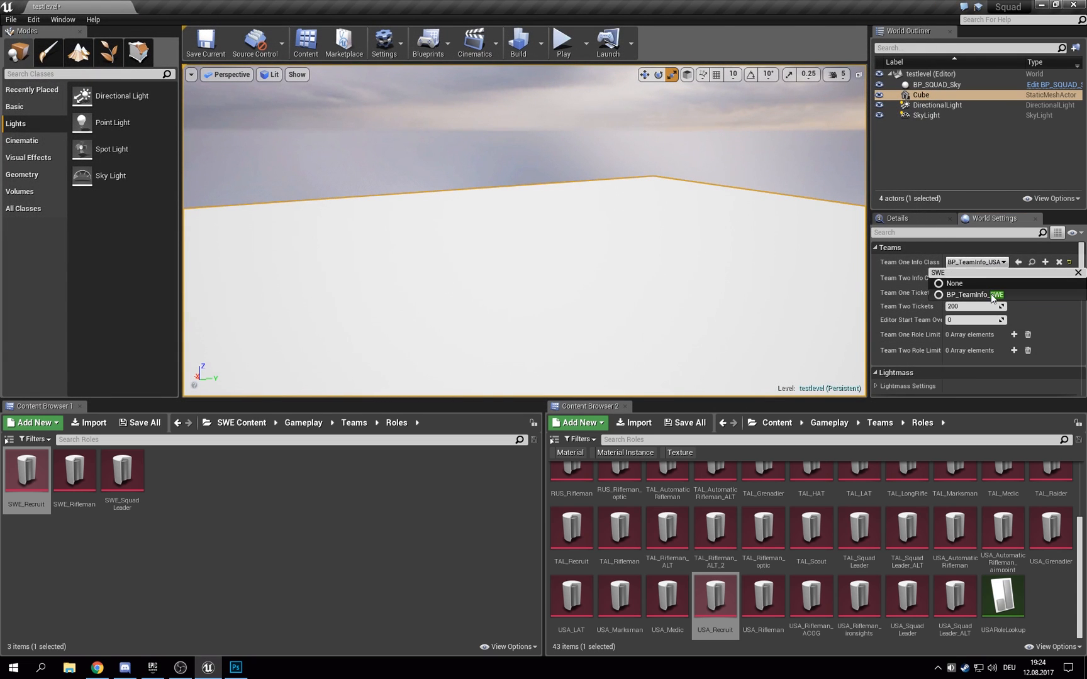
pyautogui.click(974, 294)
# Step: Play the level, check the Swedish team's role list and squad options in the deployment screen, and end the session
pyautogui.hotkey('alt', 'p')
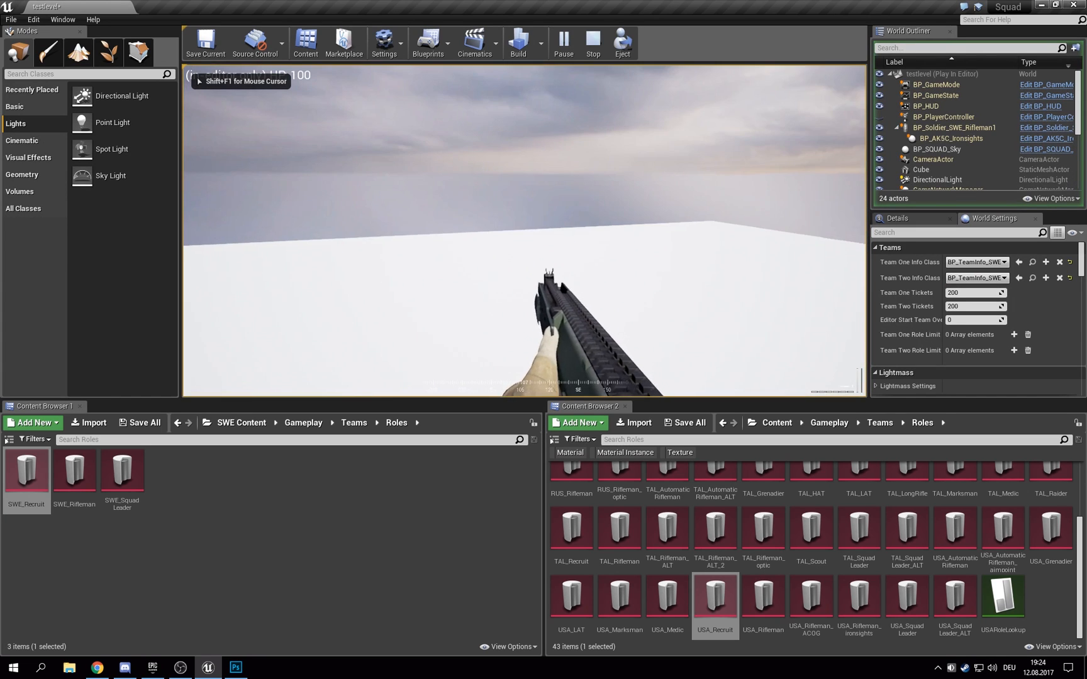
pyautogui.click(286, 88)
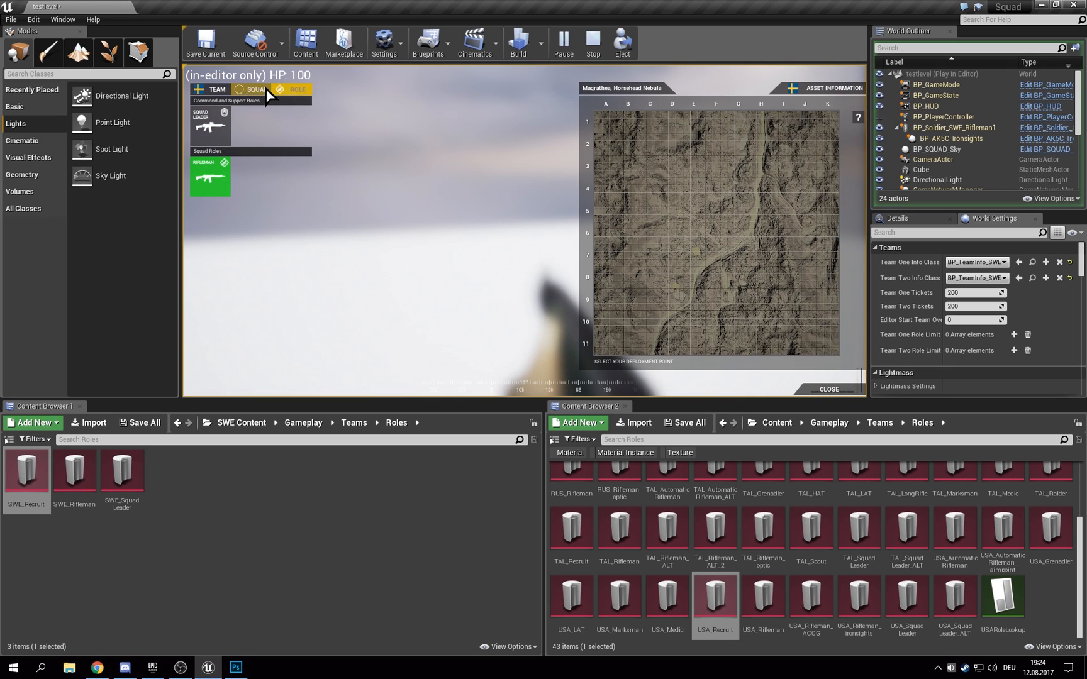
pyautogui.click(266, 90)
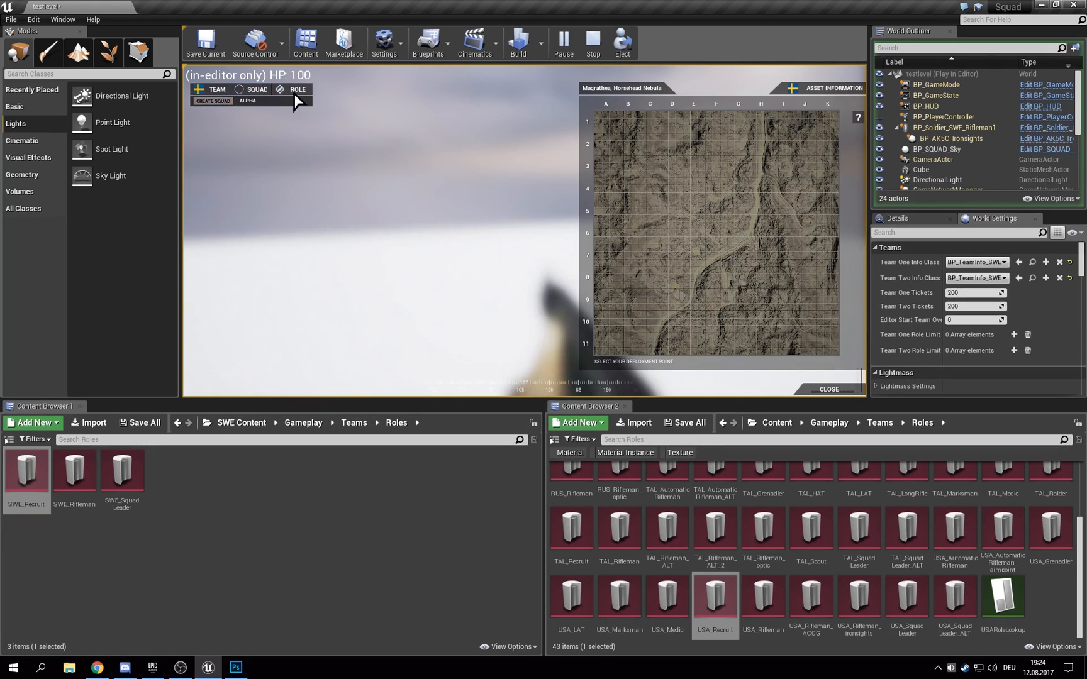
pyautogui.press('Return')
pyautogui.press('Escape')
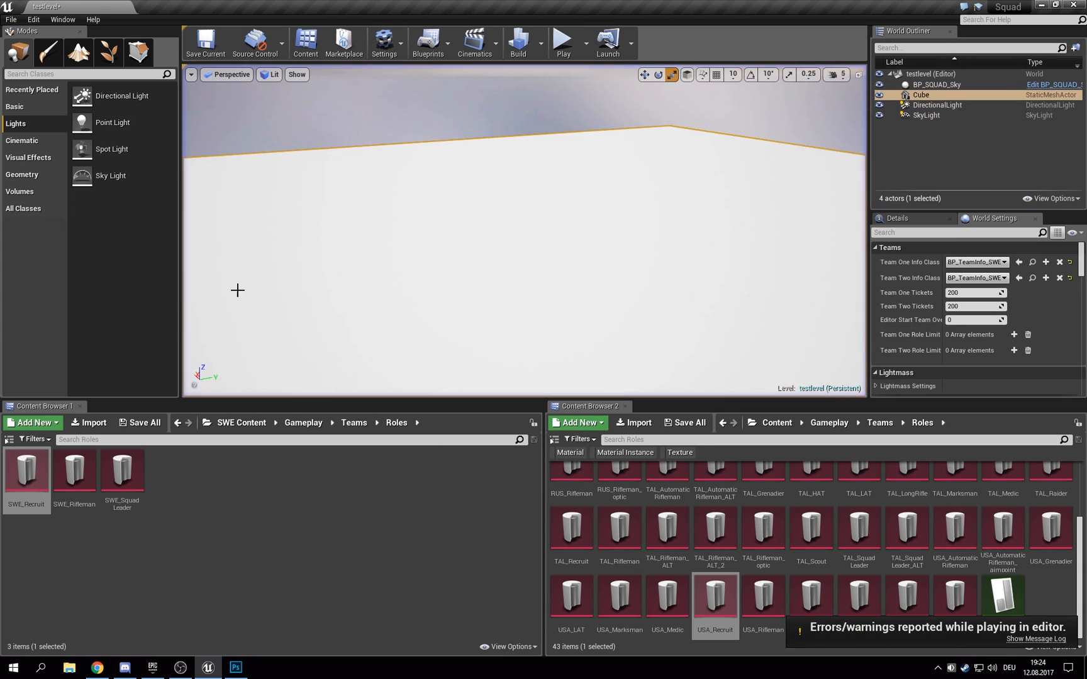
# Step: Open SWE_SquadLeader, enable Squad Leader Only under its default limits, then save and close the asset
pyautogui.doubleClick(122, 474)
pyautogui.scroll(-3, 217, 269)
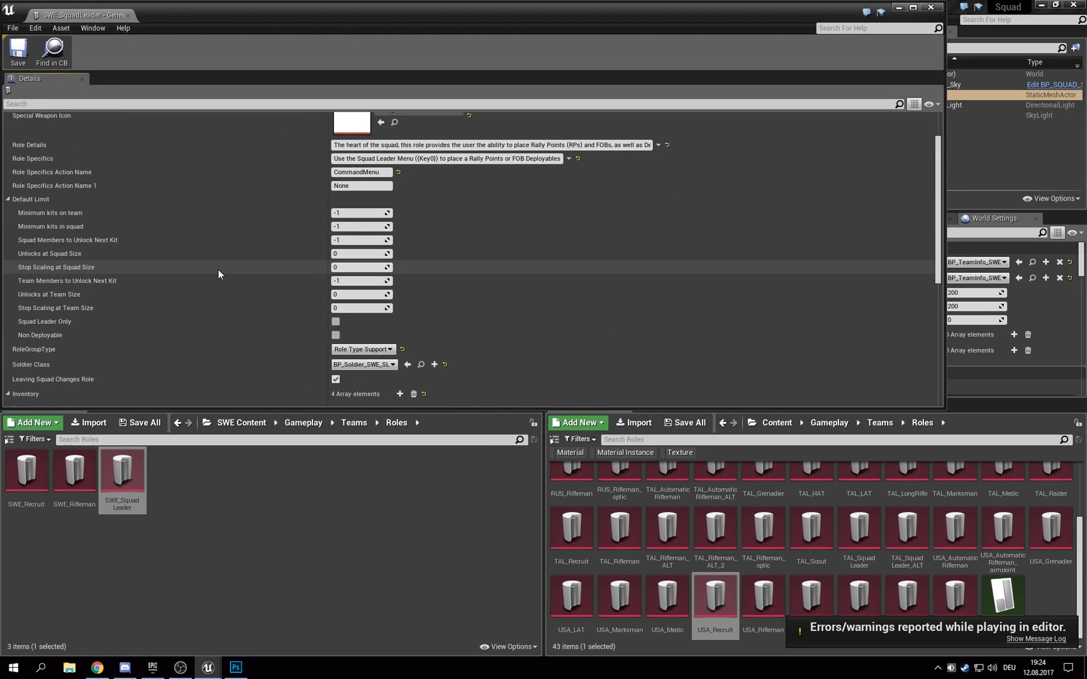
pyautogui.click(335, 322)
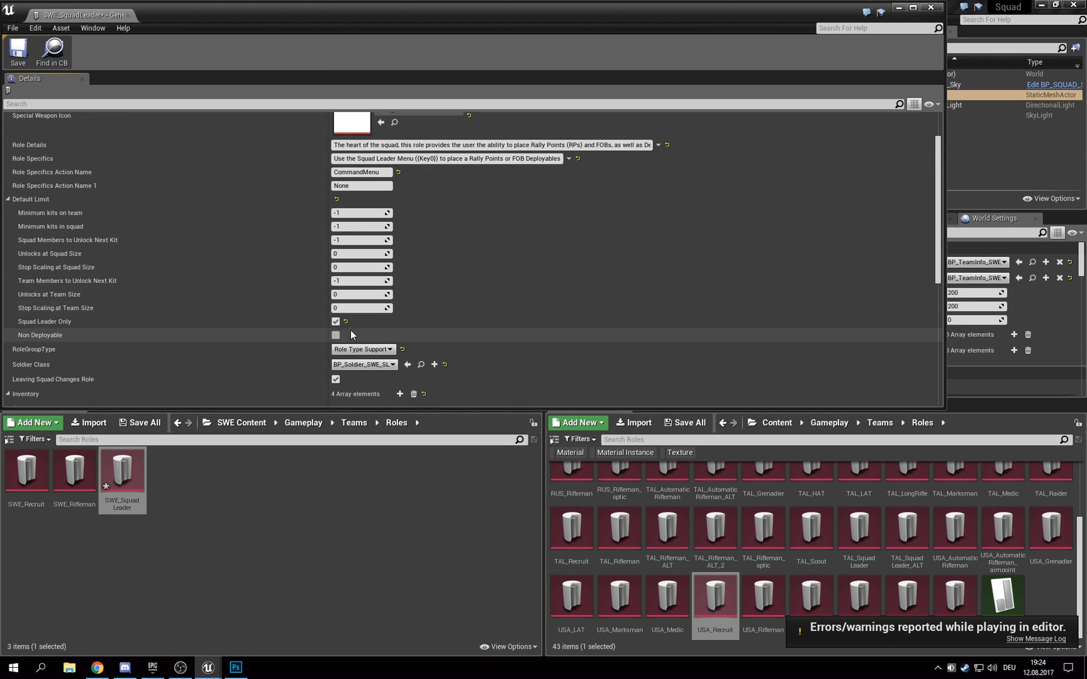
pyautogui.click(18, 52)
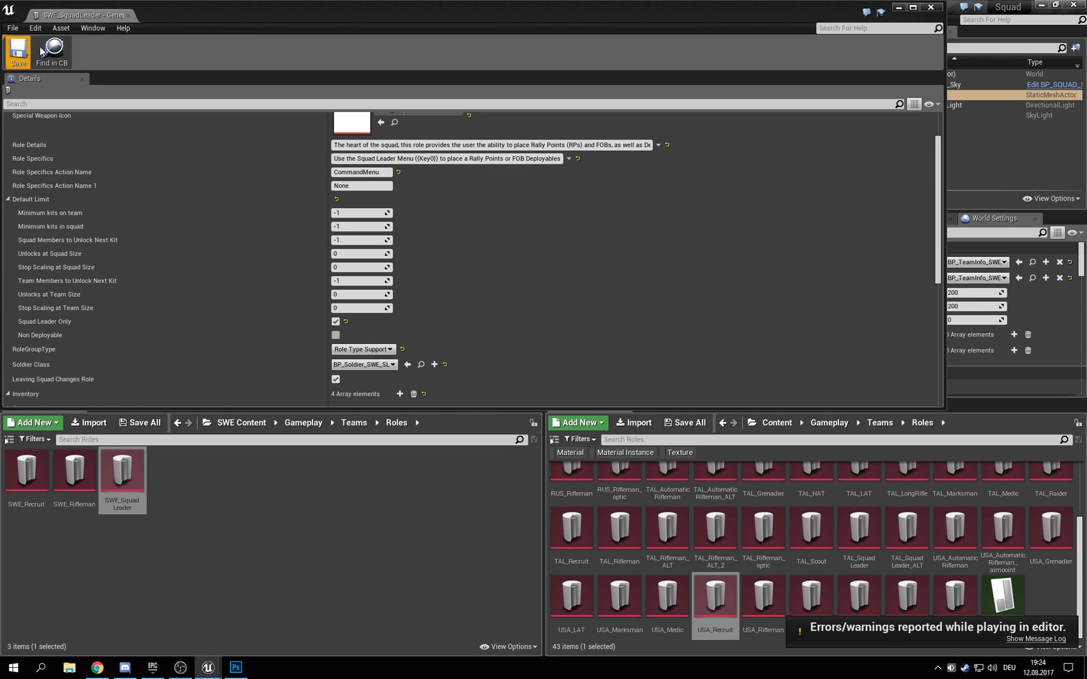
pyautogui.click(128, 16)
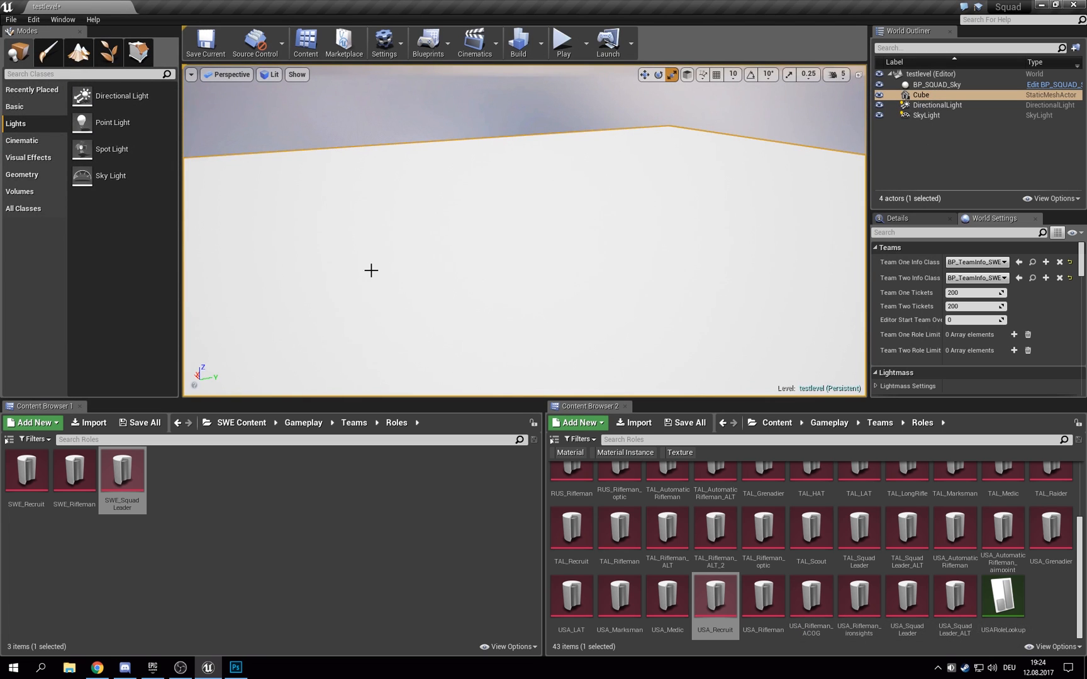
# Step: Play the level, check the Swedish roles before and after creating a squad, and end the session
pyautogui.hotkey('alt', 'p')
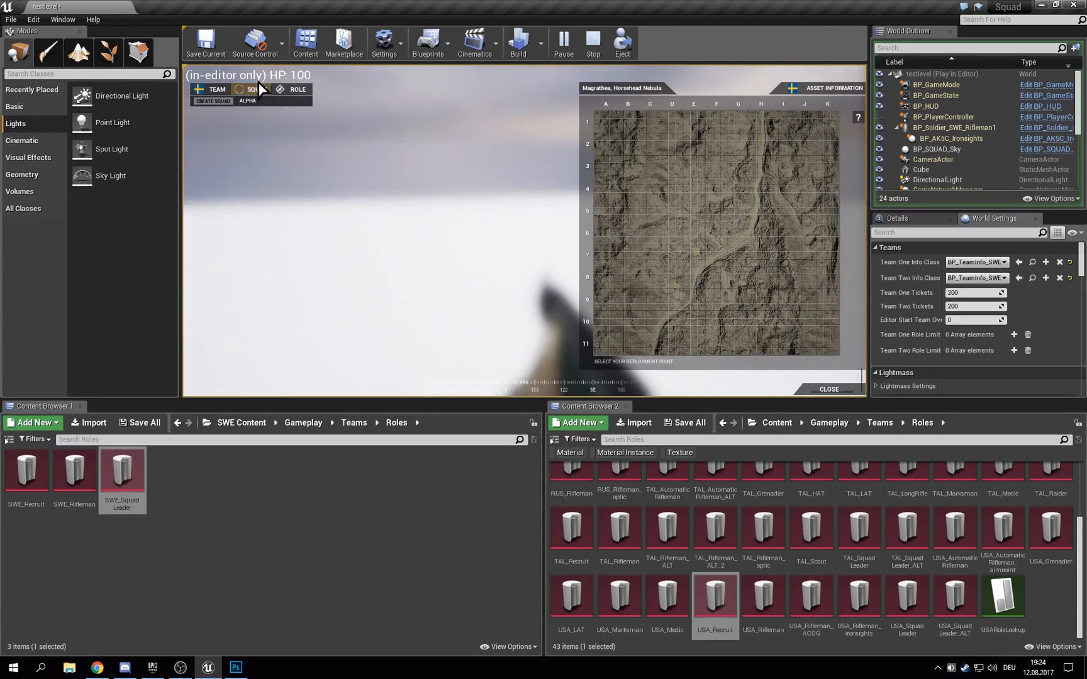
pyautogui.click(297, 90)
pyautogui.click(212, 120)
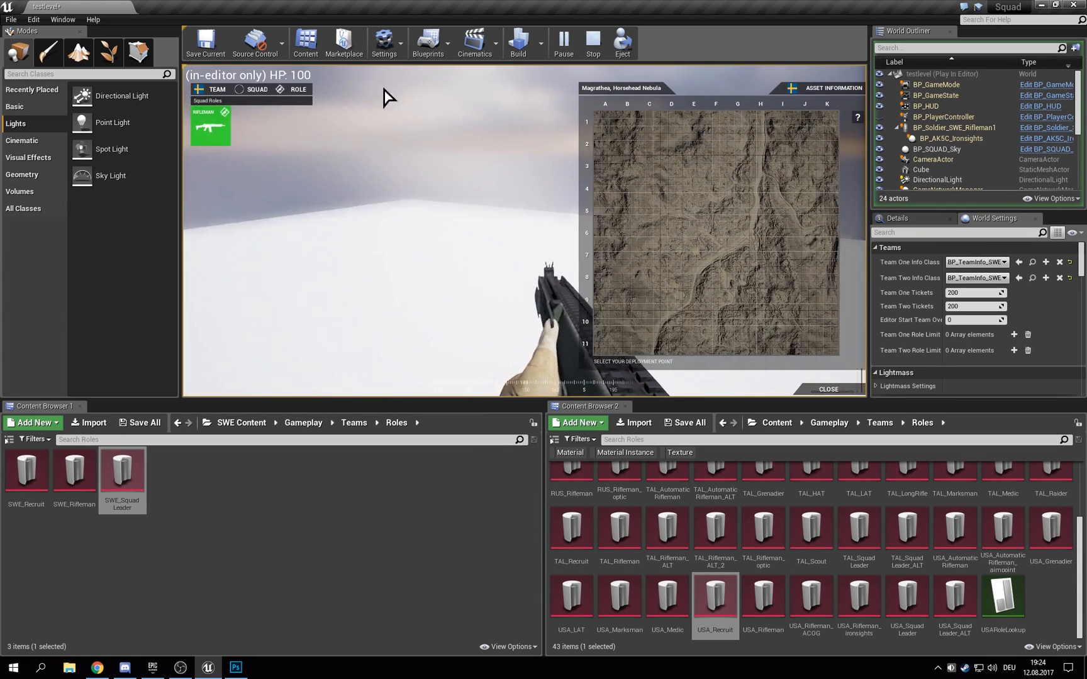
pyautogui.click(214, 112)
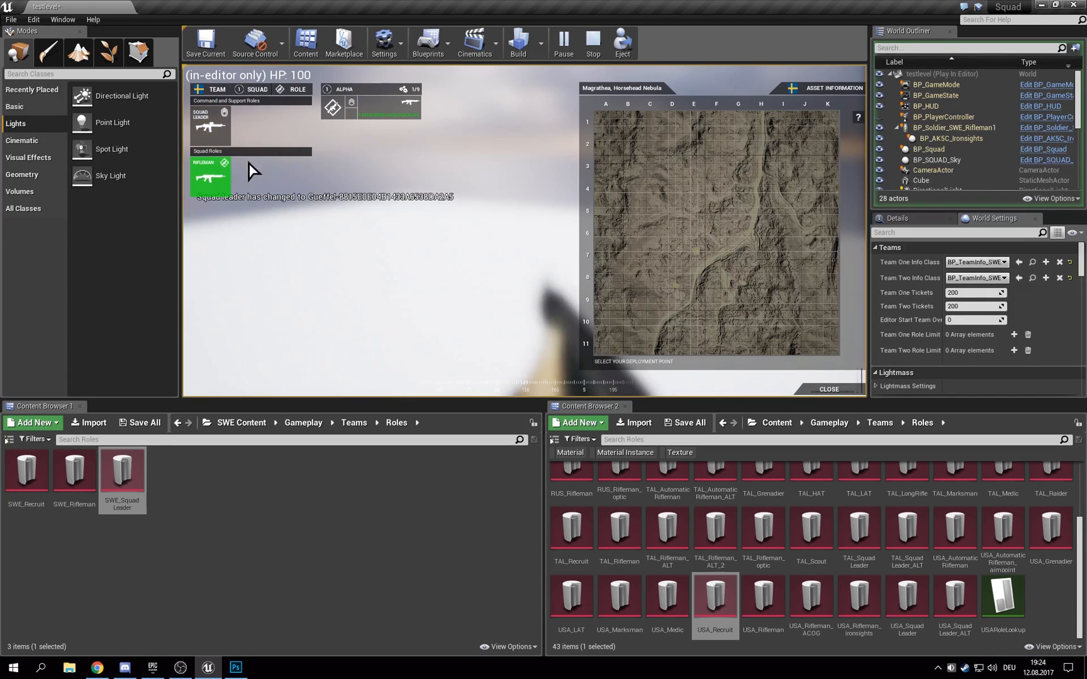
pyautogui.press('Escape')
pyautogui.moveTo(554, 251); pyautogui.dragTo(755, 217, button='right')
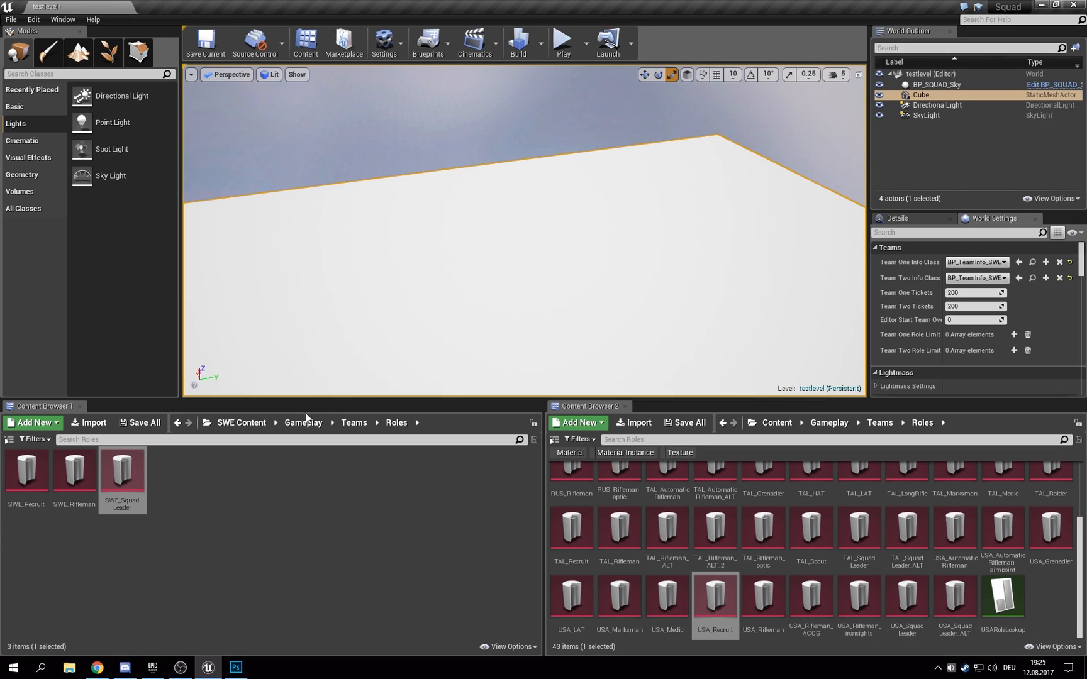
# Step: Open the swe_flag texture from SWE Content/UI/HUD/Flags/Small to examine it
pyautogui.click(304, 423)
pyautogui.click(245, 421)
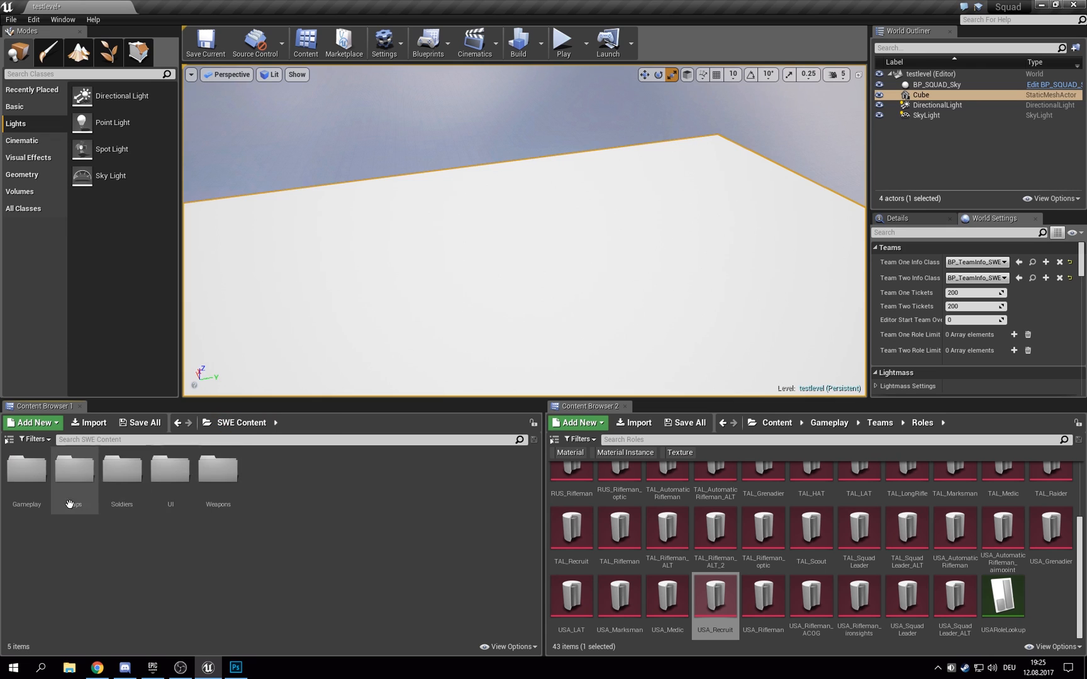
pyautogui.doubleClick(162, 484)
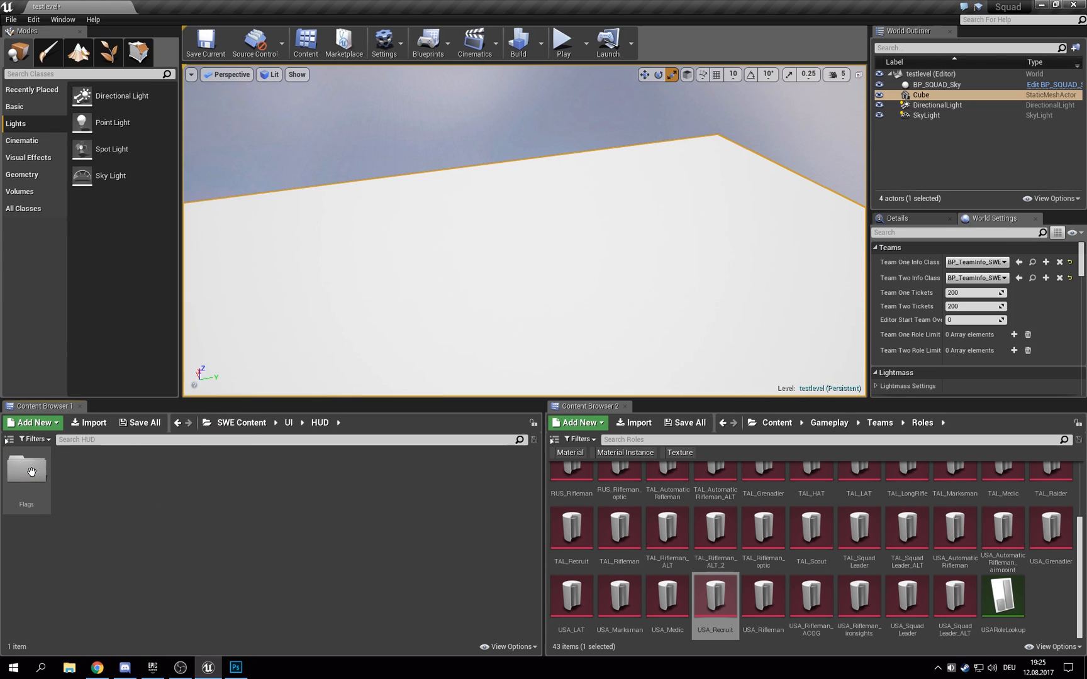
pyautogui.doubleClick(31, 472)
pyautogui.doubleClick(32, 475)
pyautogui.doubleClick(34, 487)
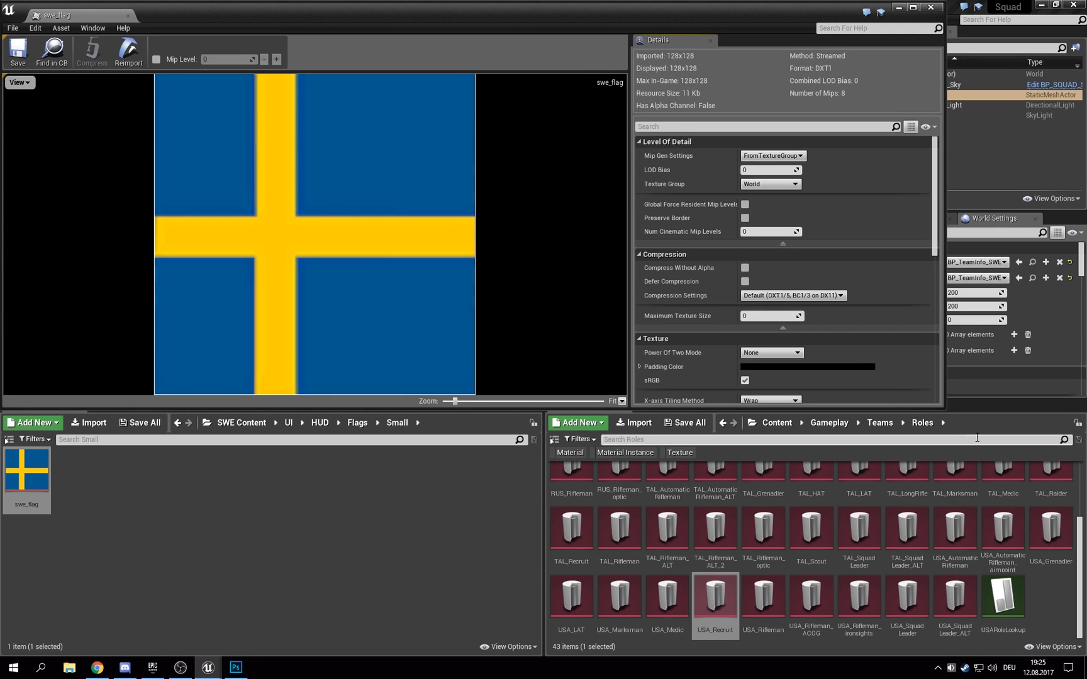
# Step: Open usa_flag from Content/UI/HUD/Flags/Small, compare it with swe_flag, and close both textures
pyautogui.click(829, 423)
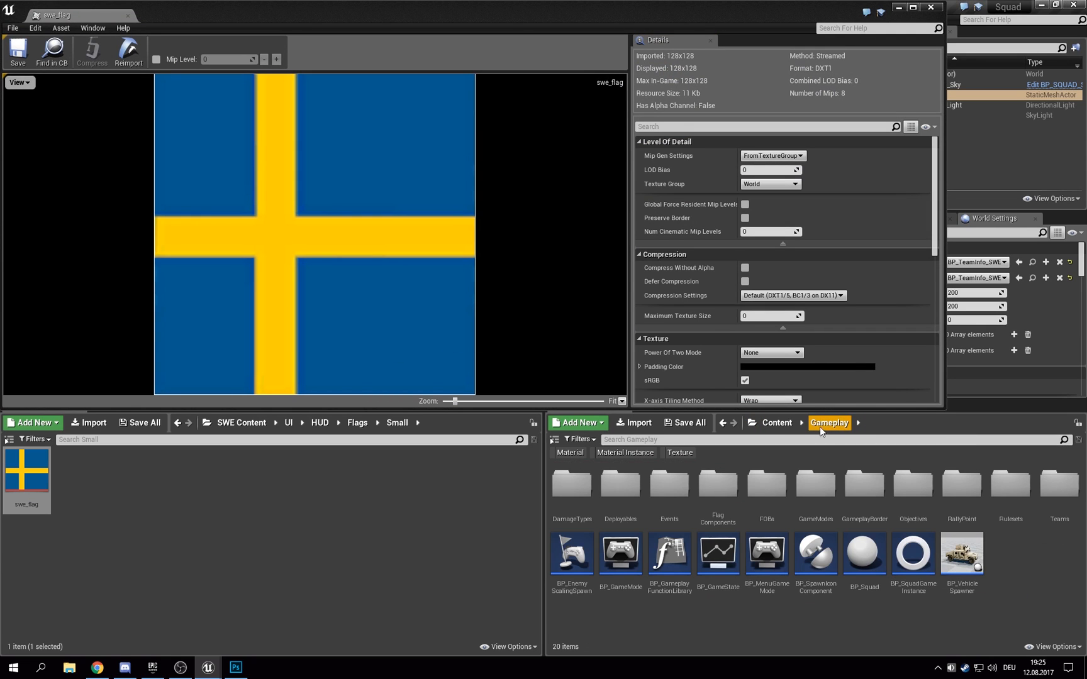
pyautogui.click(783, 424)
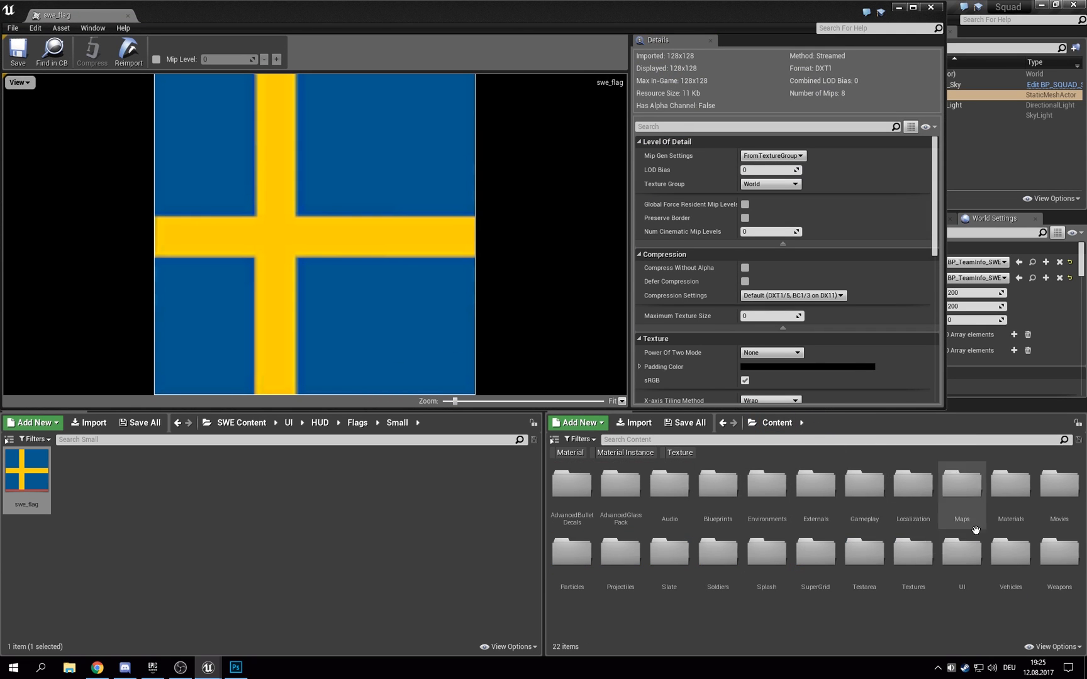
pyautogui.doubleClick(962, 552)
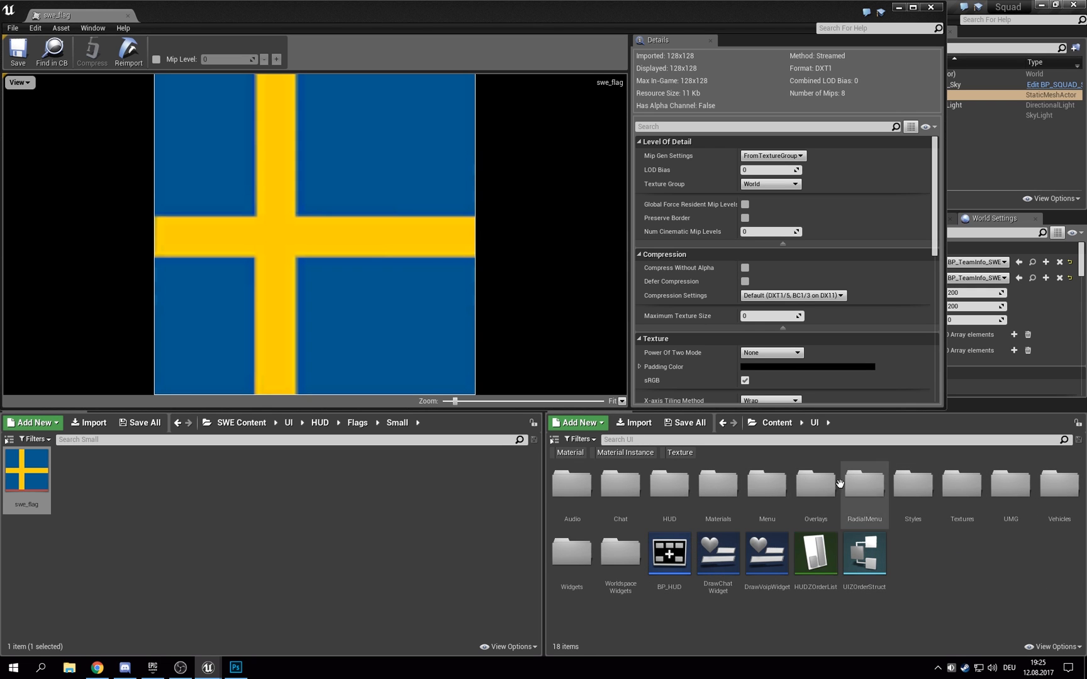
pyautogui.click(670, 493)
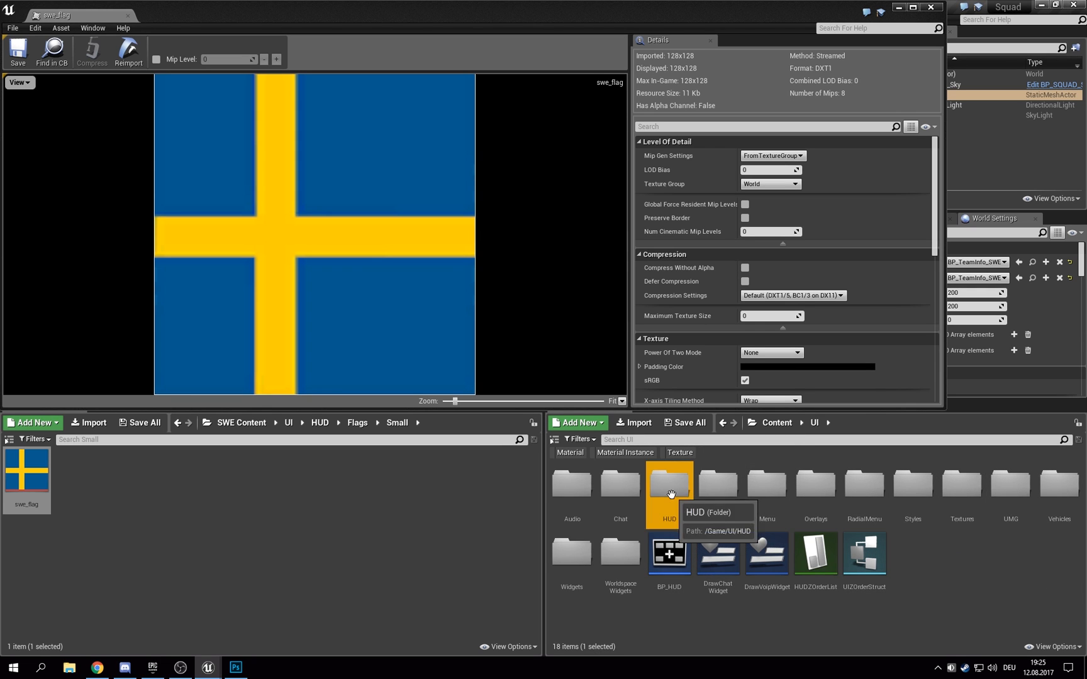
pyautogui.doubleClick(670, 494)
pyautogui.doubleClick(716, 487)
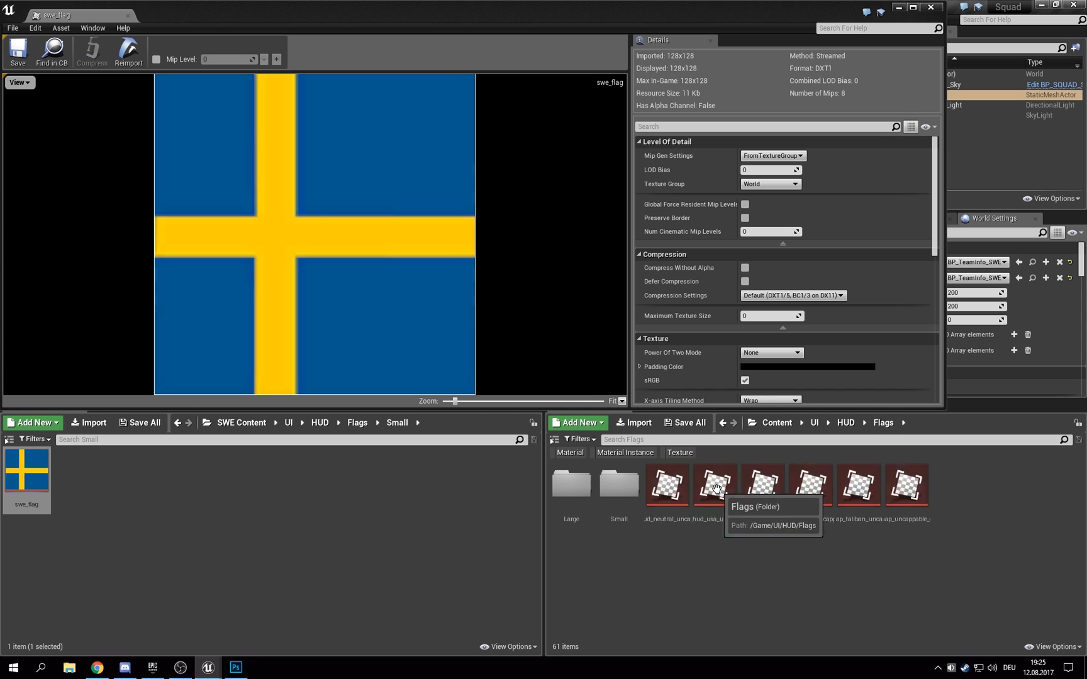
pyautogui.doubleClick(619, 485)
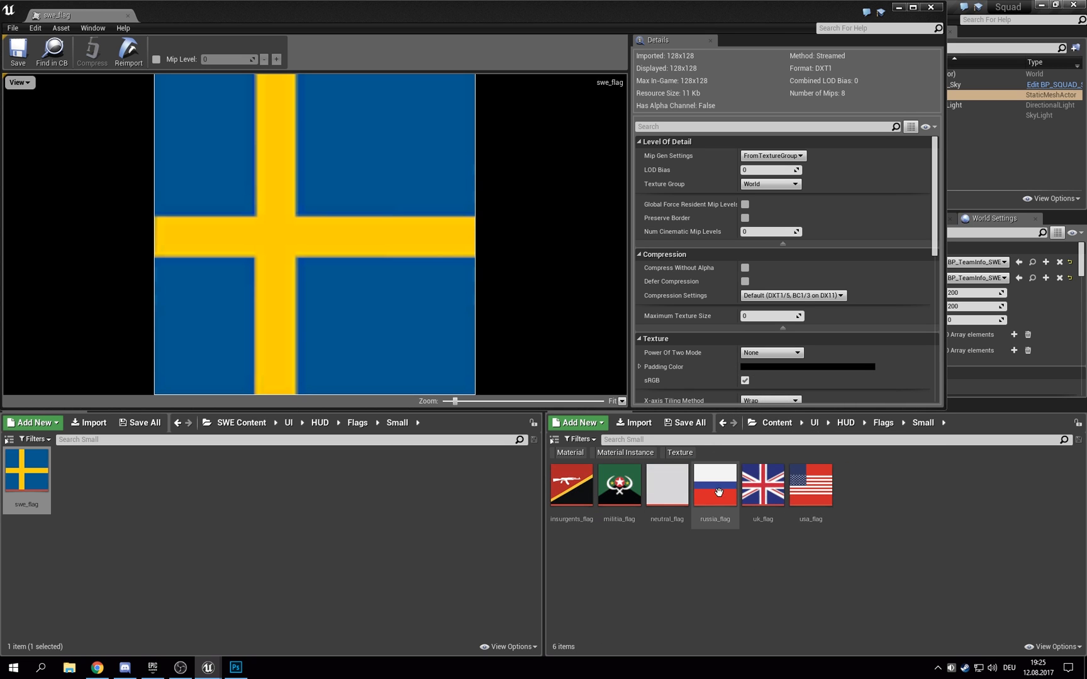
pyautogui.doubleClick(806, 484)
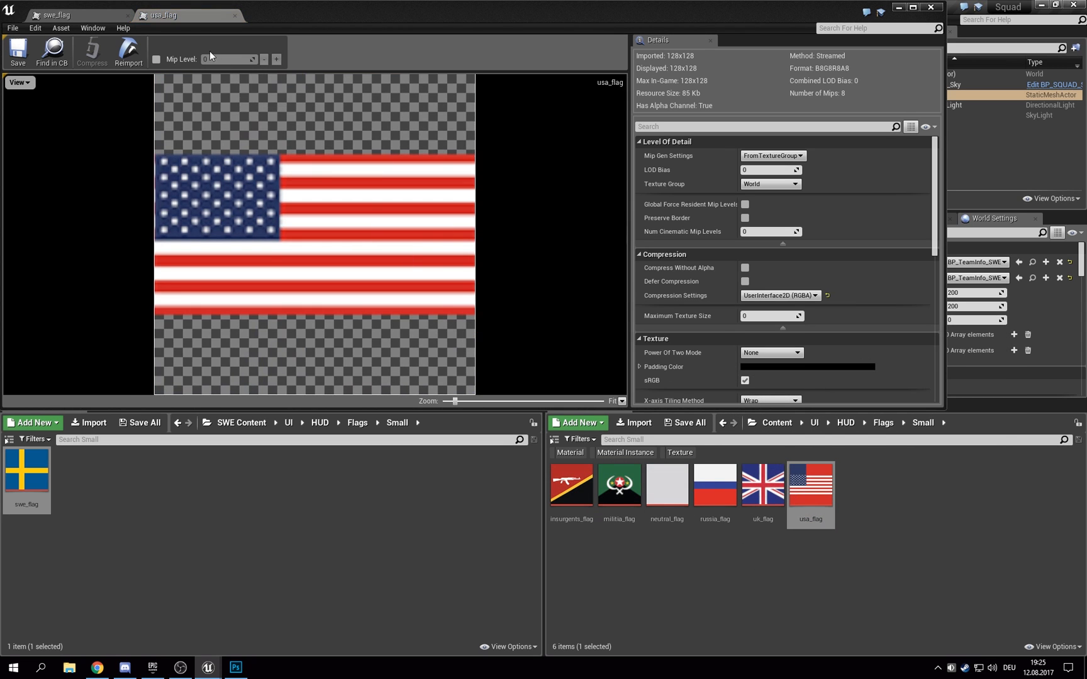
pyautogui.click(84, 19)
pyautogui.click(214, 15)
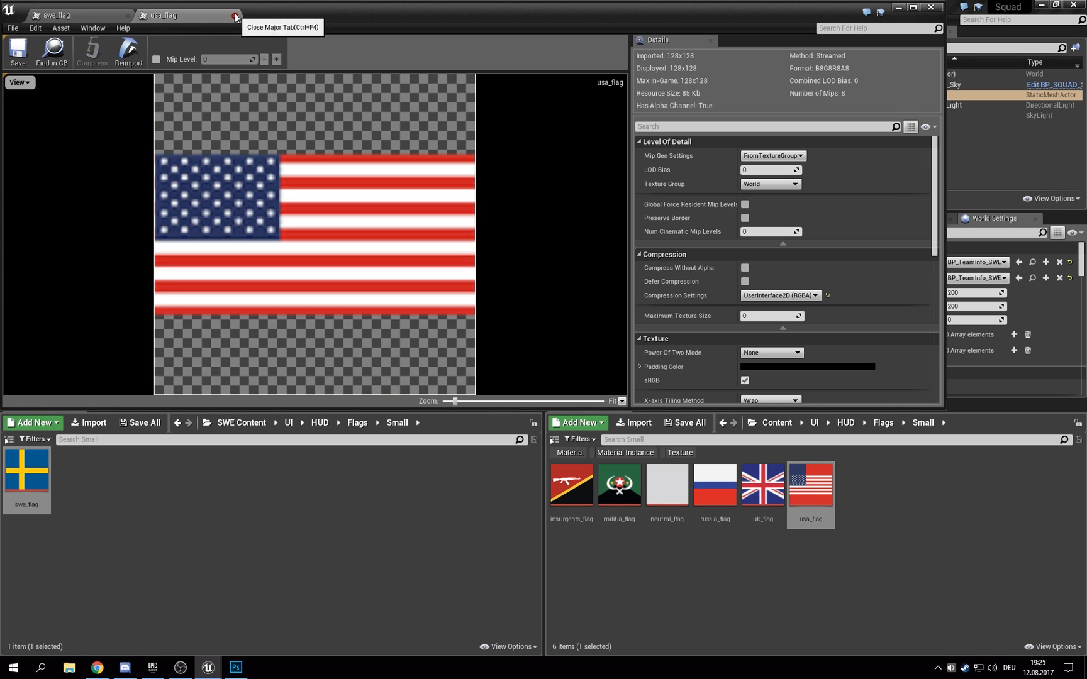
pyautogui.click(235, 14)
pyautogui.click(129, 16)
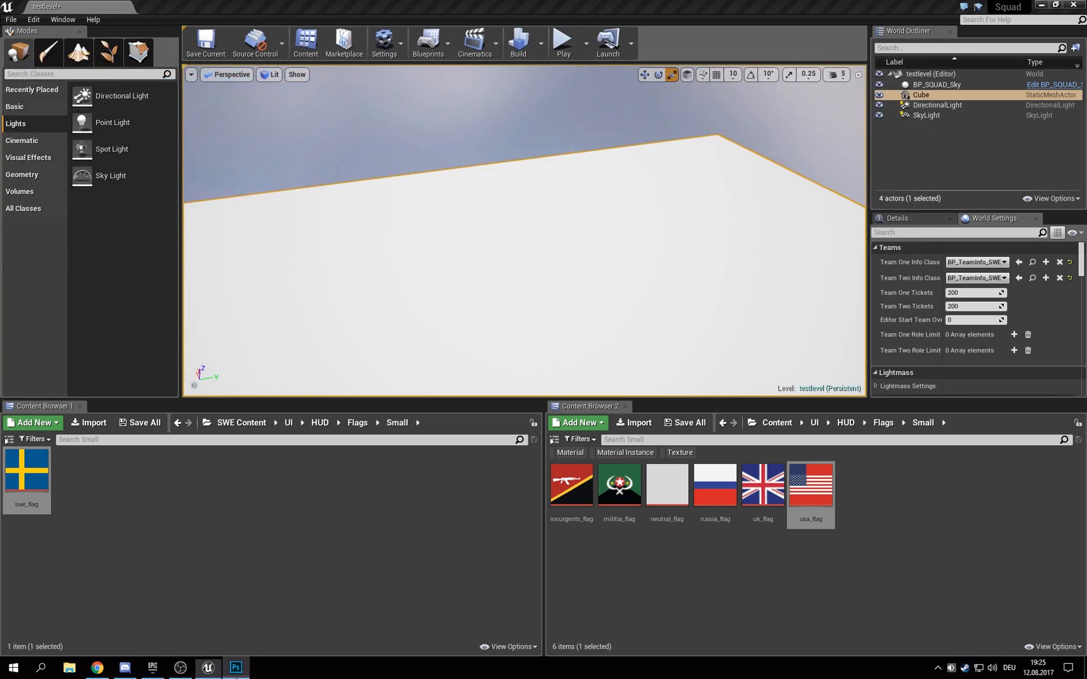
# Step: Switch to Photoshop, view the flag's alpha and RGB channels, and overwrite swe_flag.tga as Targa with Alpha Channels included
pyautogui.hotkey('alt', 'Tab')
pyautogui.hotkey('ctrl', '6')
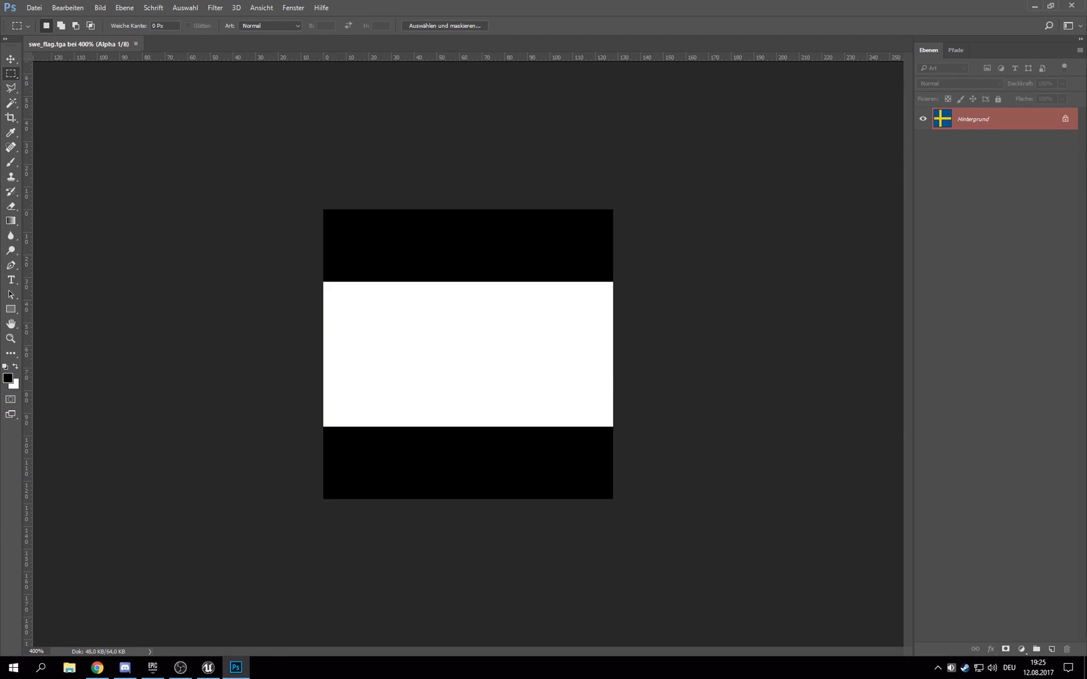
pyautogui.hotkey('ctrl', '2')
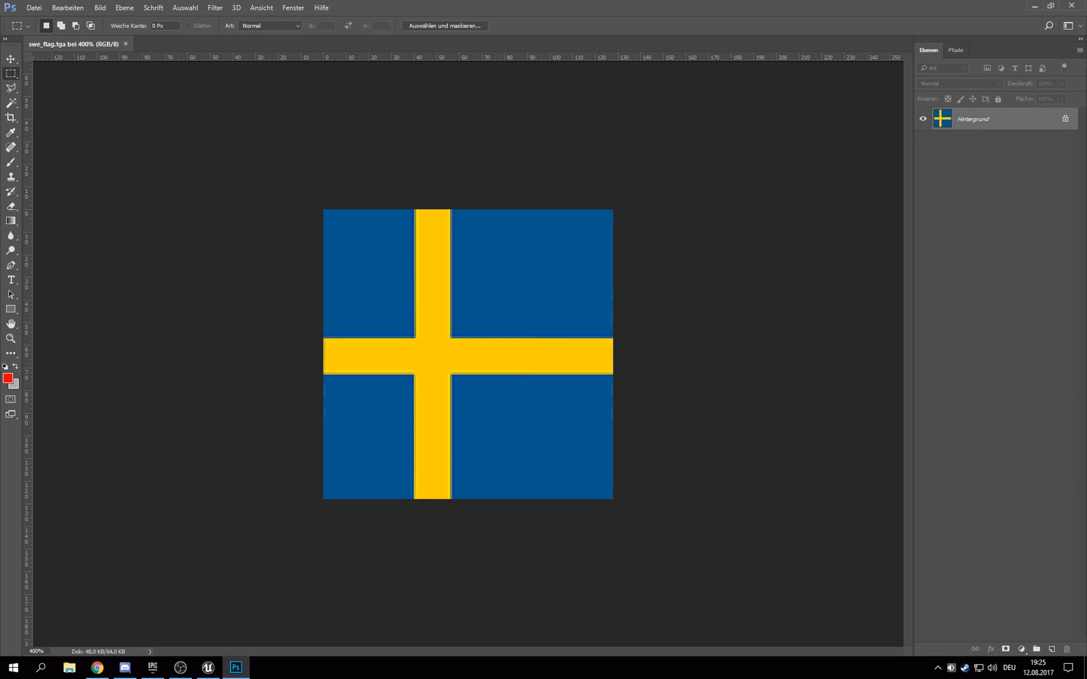
pyautogui.hotkey('ctrl', 'shift', 's')
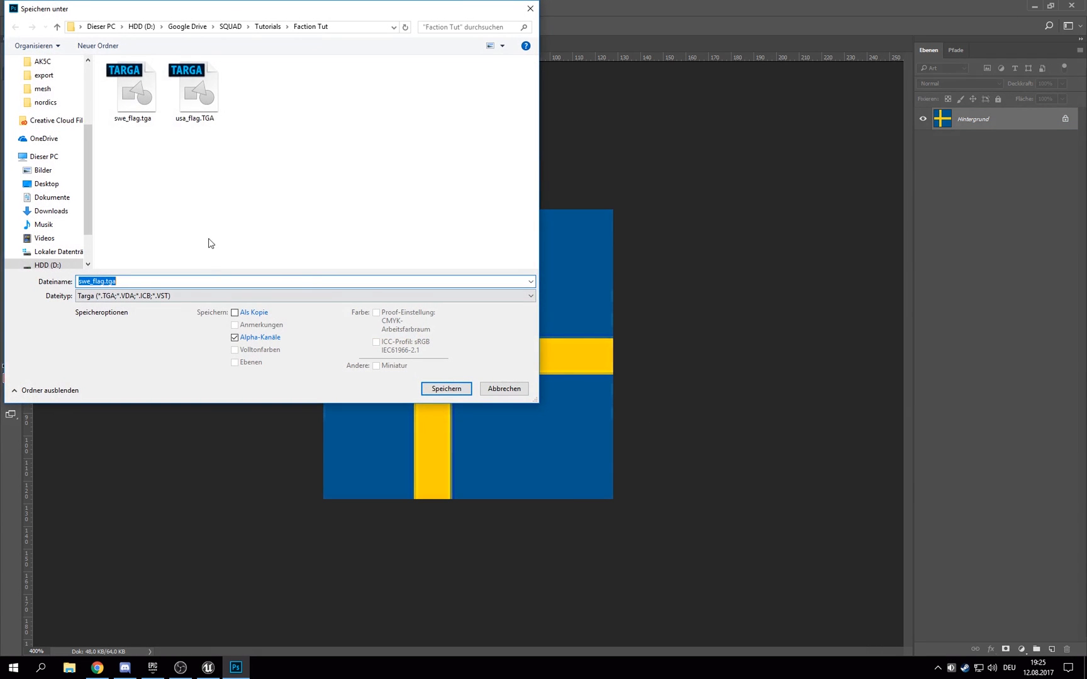
pyautogui.click(448, 390)
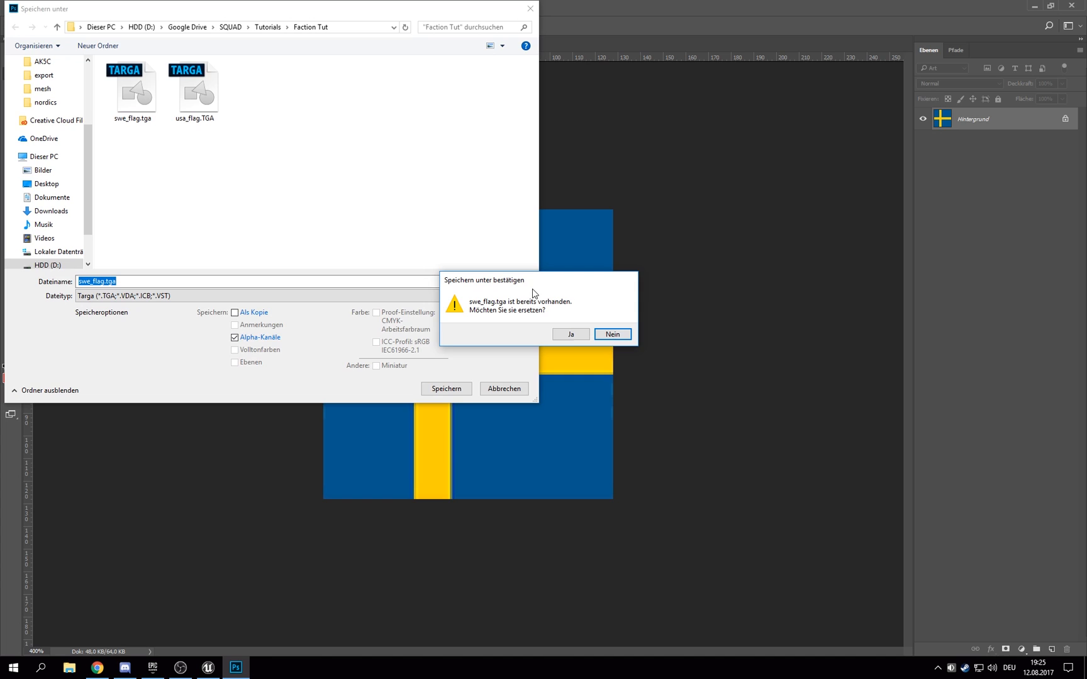
pyautogui.click(570, 335)
pyautogui.click(577, 221)
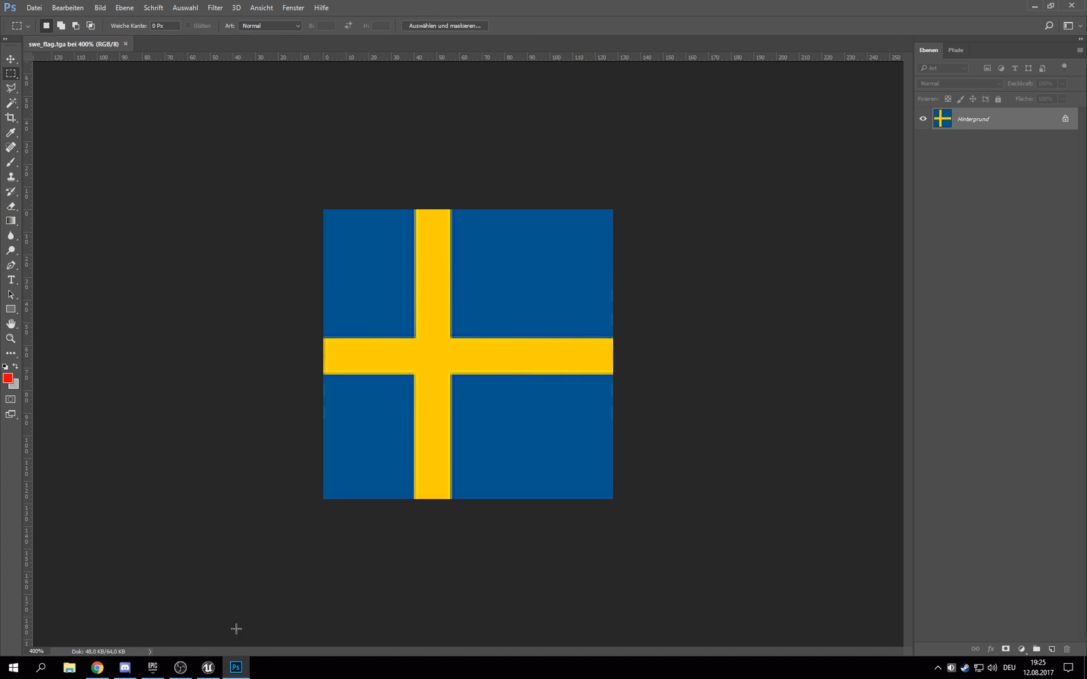
# Step: Back in Unreal Editor, reimport and inspect the swe_flag texture, and save it together with testlevel
pyautogui.click(208, 667)
pyautogui.rightClick(22, 469)
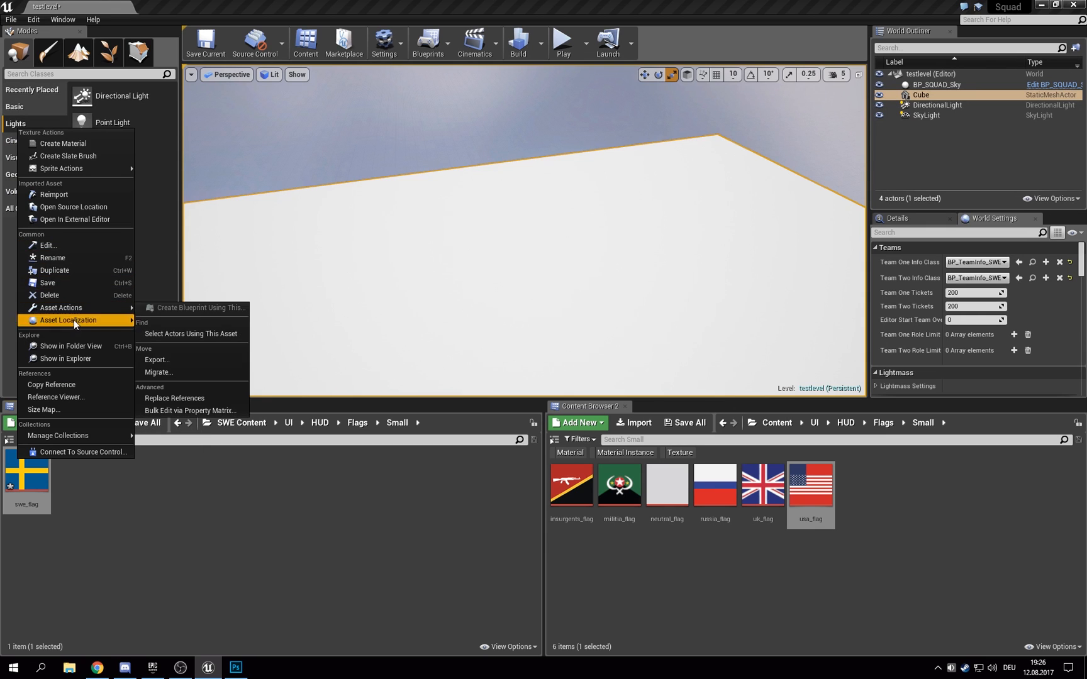
pyautogui.click(75, 196)
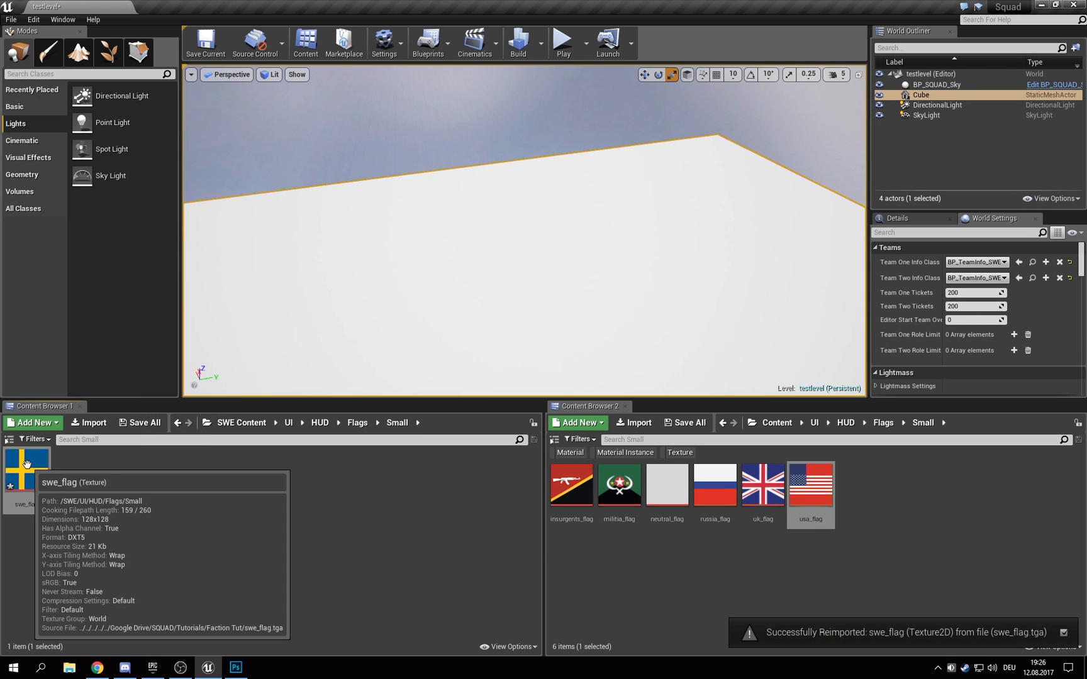
pyautogui.doubleClick(27, 463)
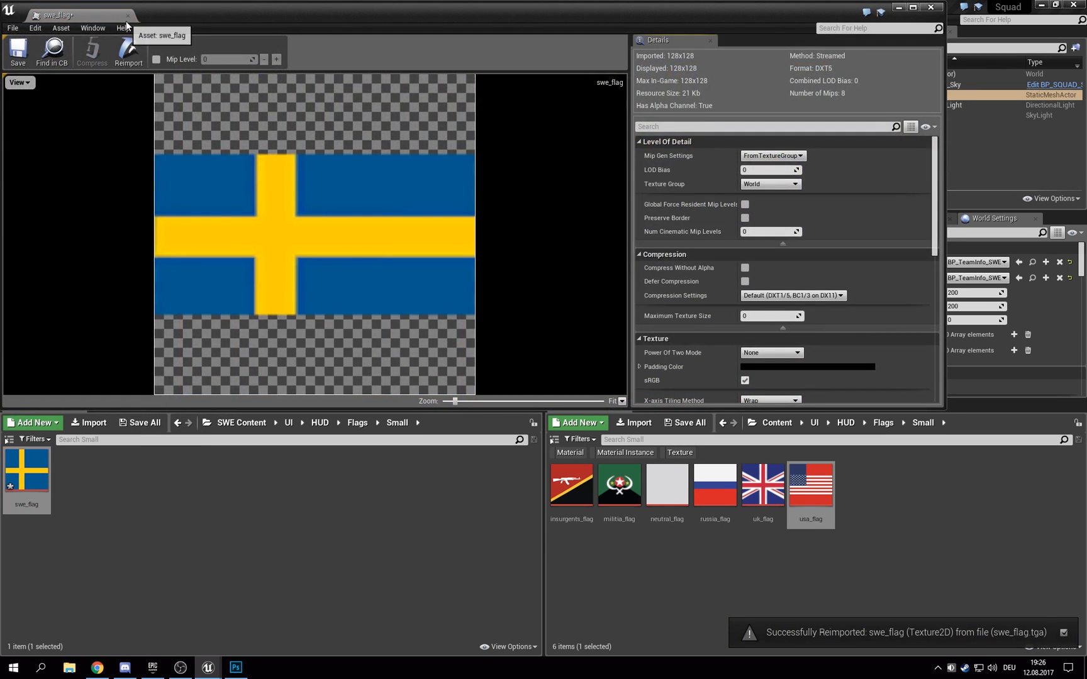
pyautogui.click(127, 16)
pyautogui.click(141, 422)
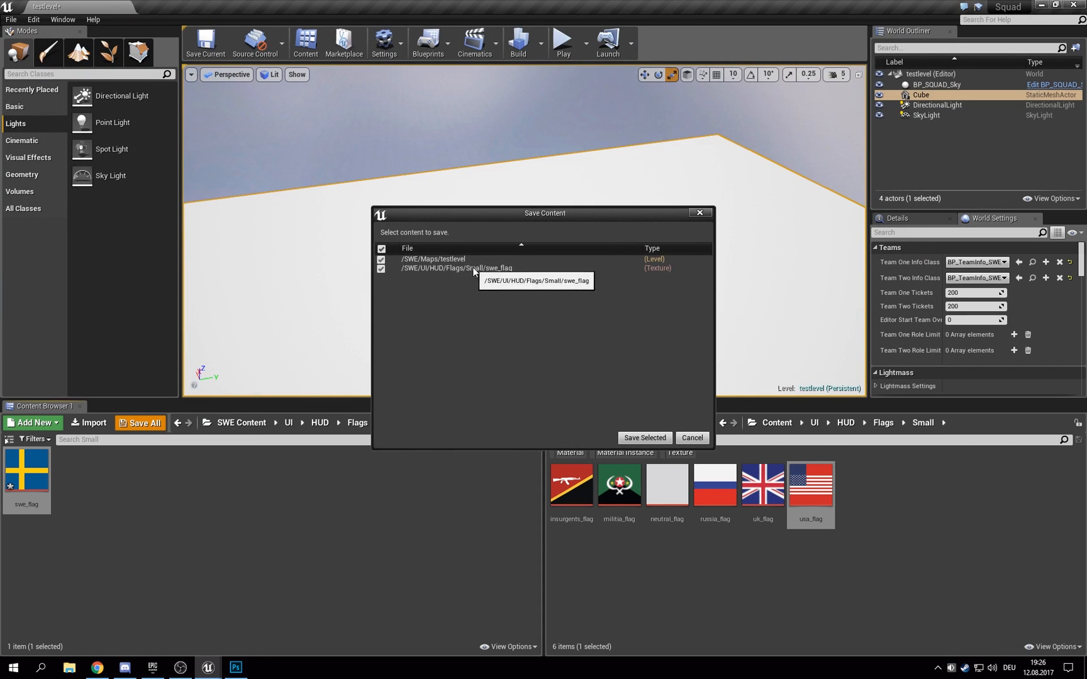
pyautogui.click(636, 440)
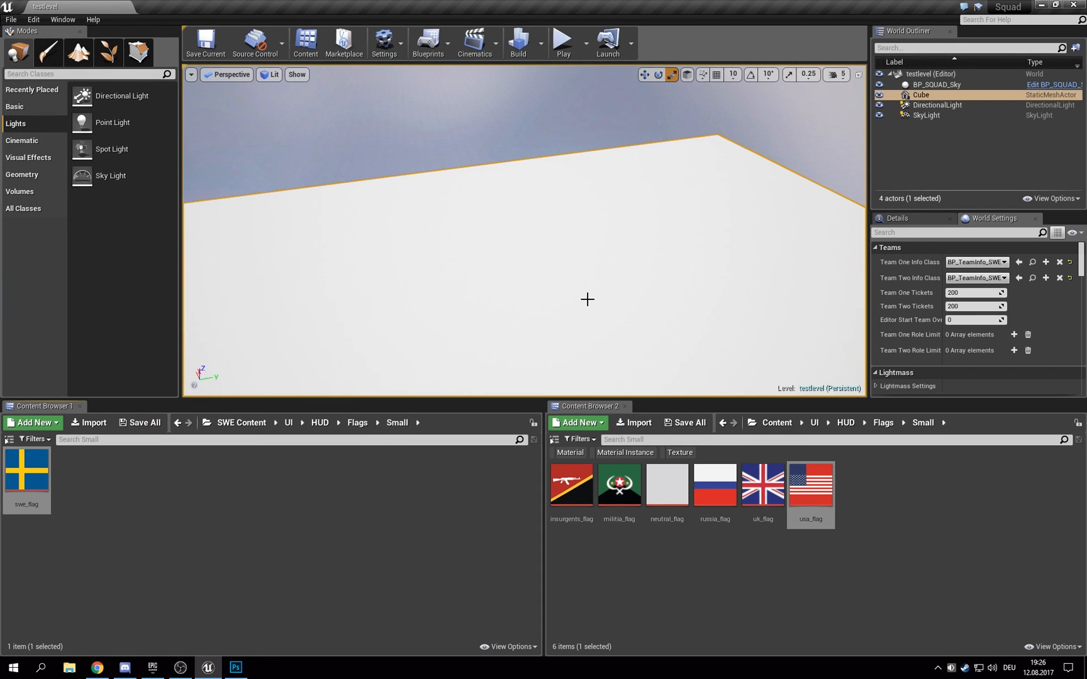
# Step: Play the level, check the Swedish flag in the deployment screen and scoreboard, and end the session
pyautogui.hotkey('alt', 'p')
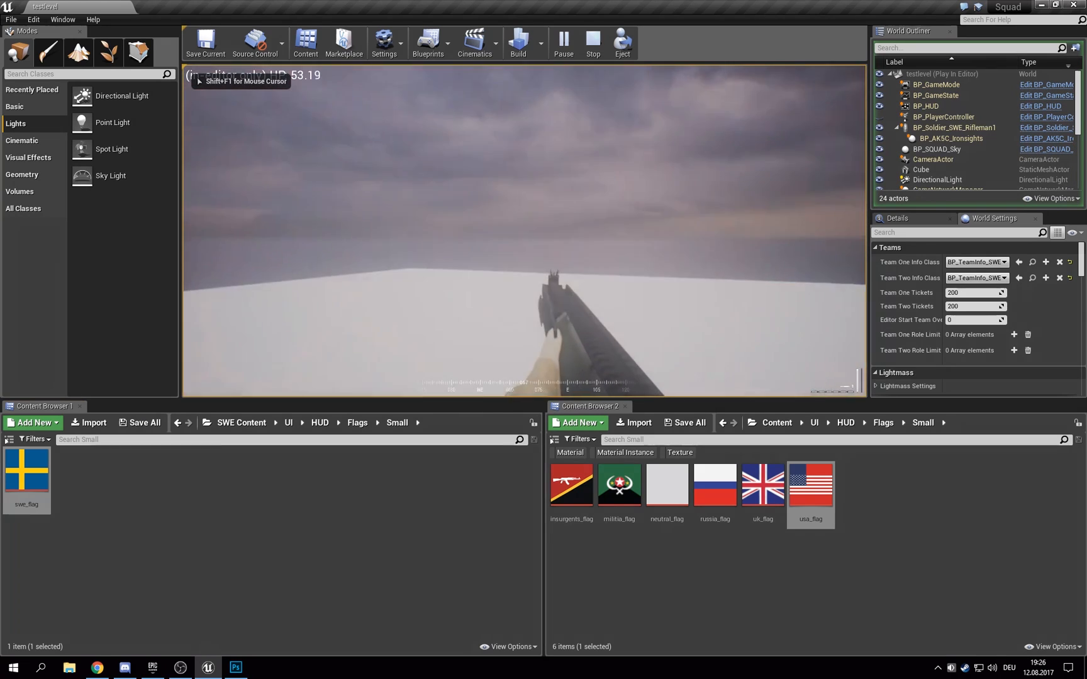
pyautogui.press('Tab')
pyautogui.press('Tab')
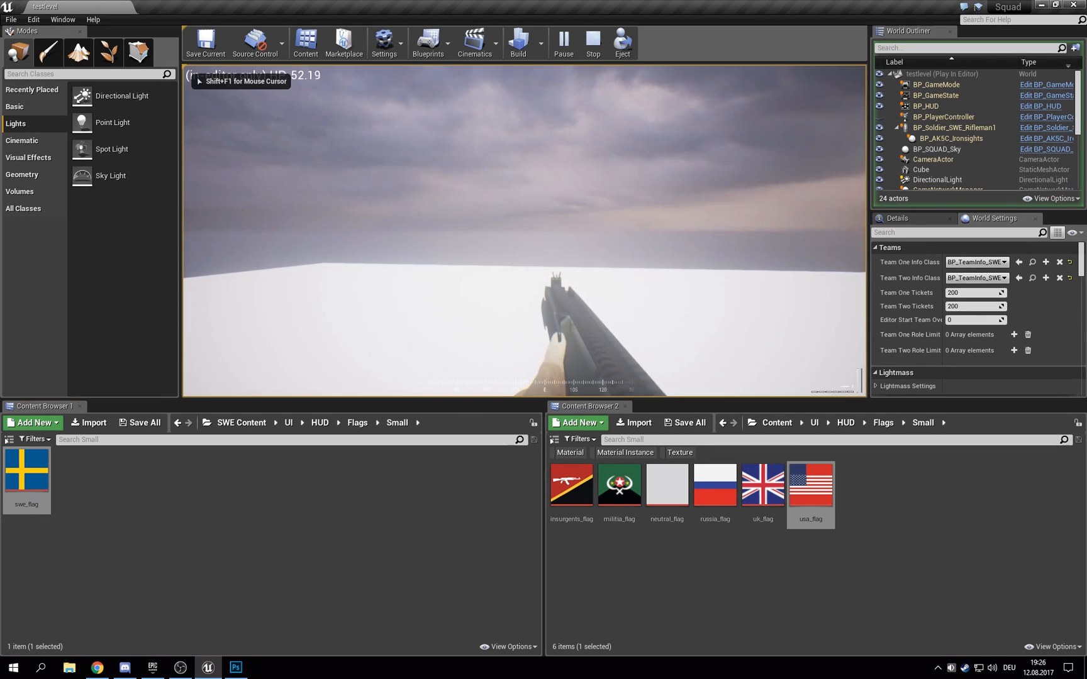
pyautogui.press('Return')
pyautogui.click(364, 135)
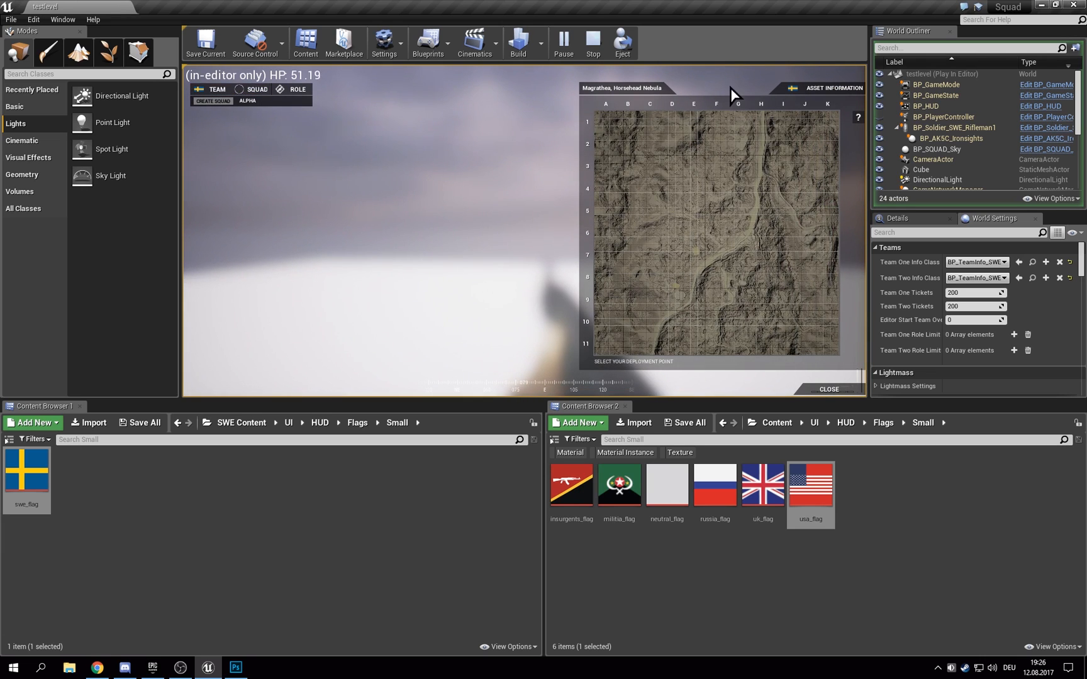
pyautogui.press('Tab')
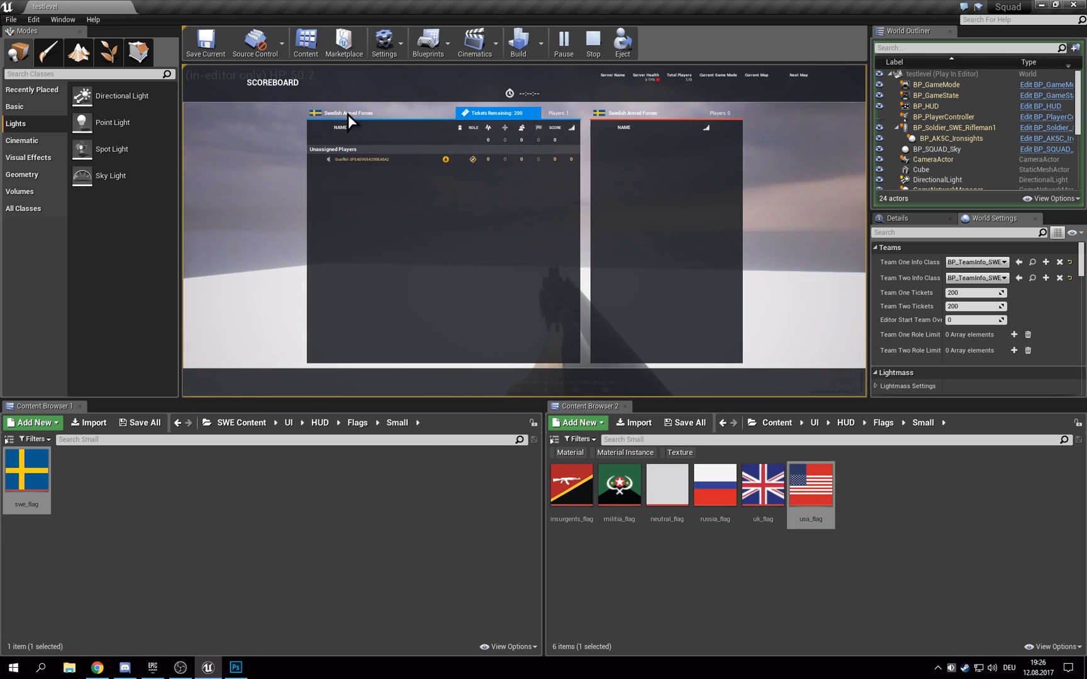
pyautogui.press('Tab')
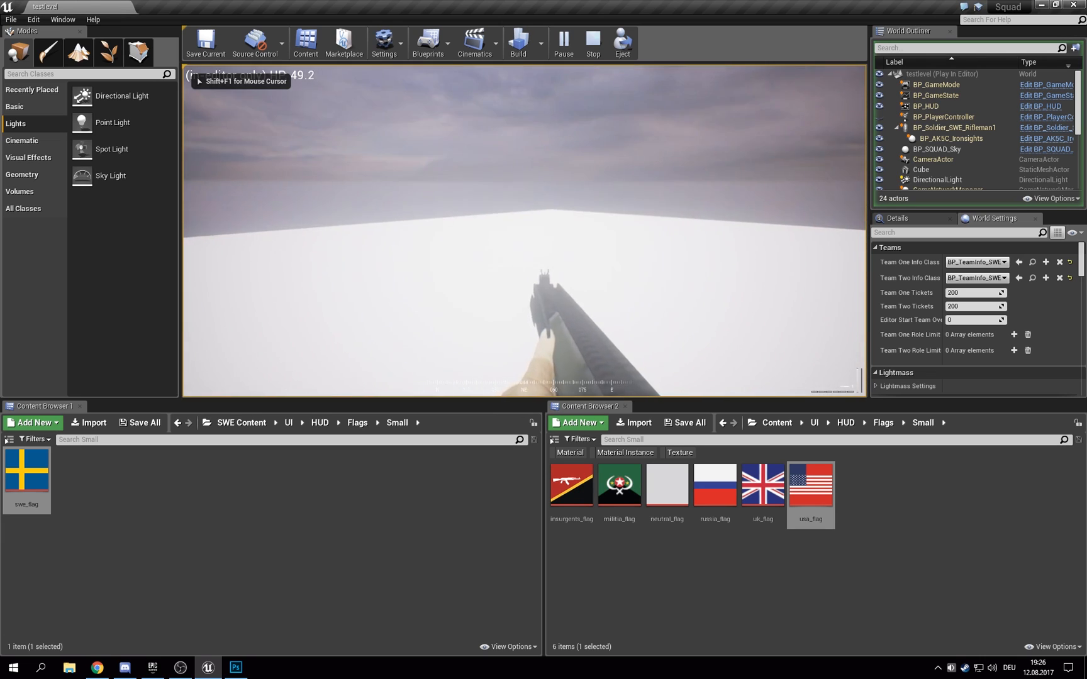
pyautogui.press('Escape')
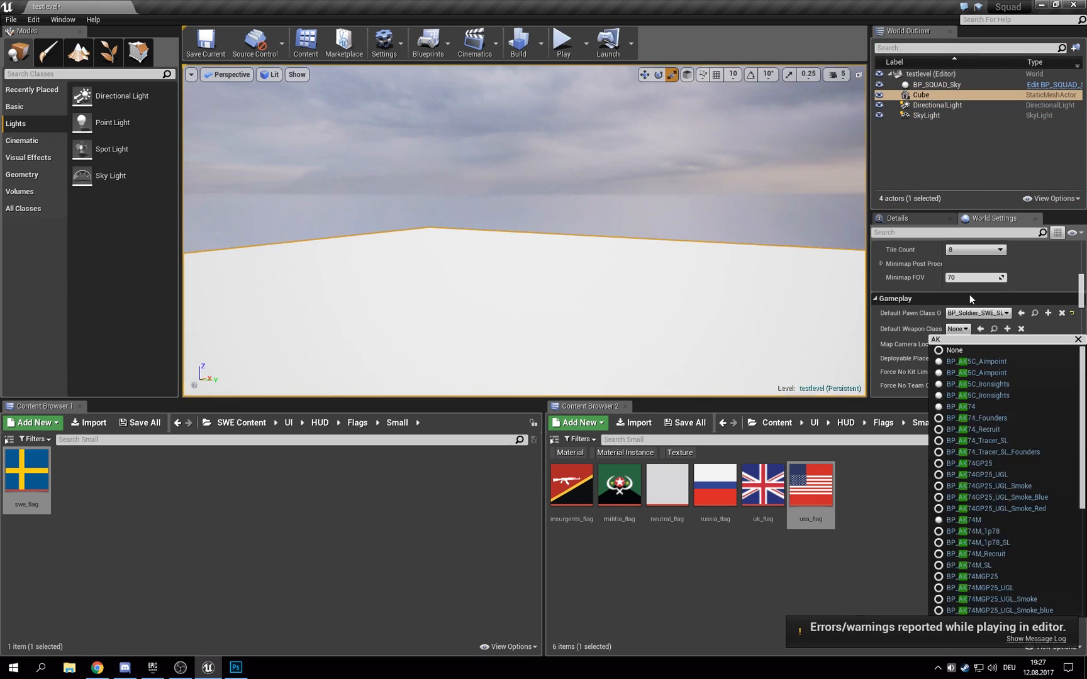
# Step: Search the Default Weapon Class options for AK5, dismiss the list without choosing, and deselect the cube
pyautogui.write('5')
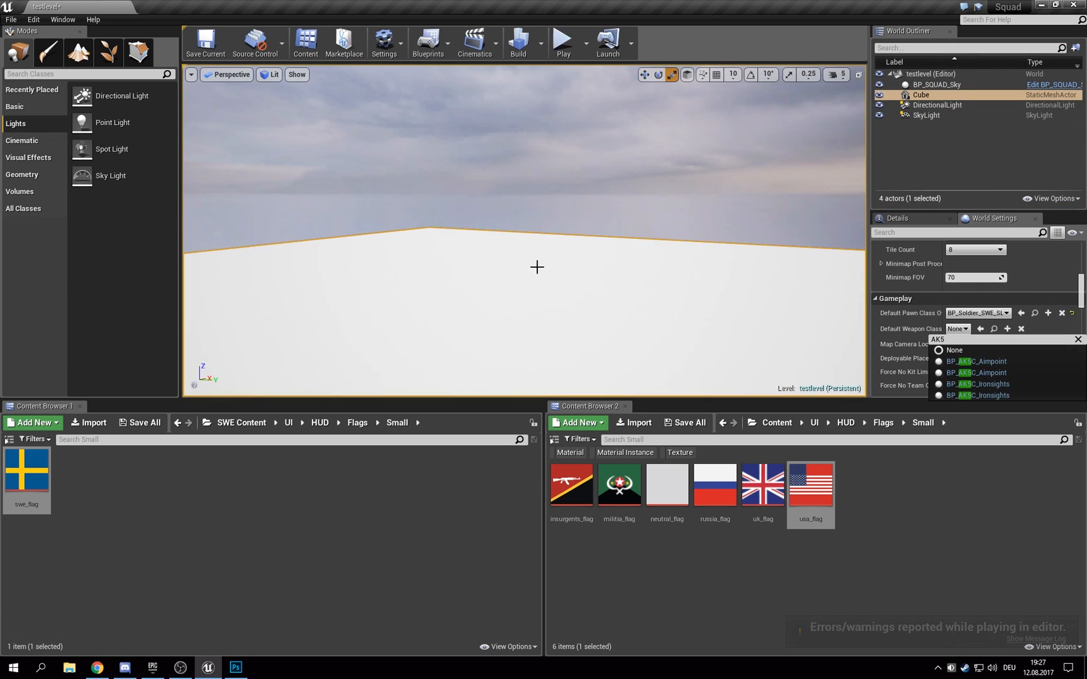
pyautogui.click(597, 288)
pyautogui.moveTo(546, 284); pyautogui.dragTo(755, 276, button='right')
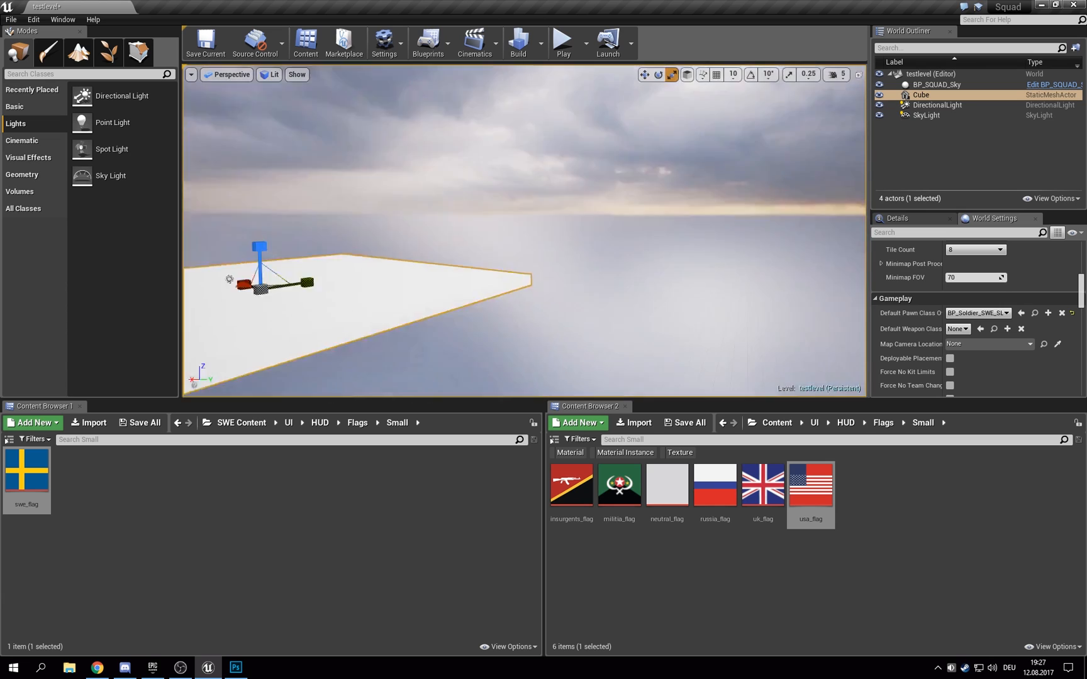
pyautogui.moveTo(505, 281); pyautogui.dragTo(409, 305, button='right')
pyautogui.press('Escape')
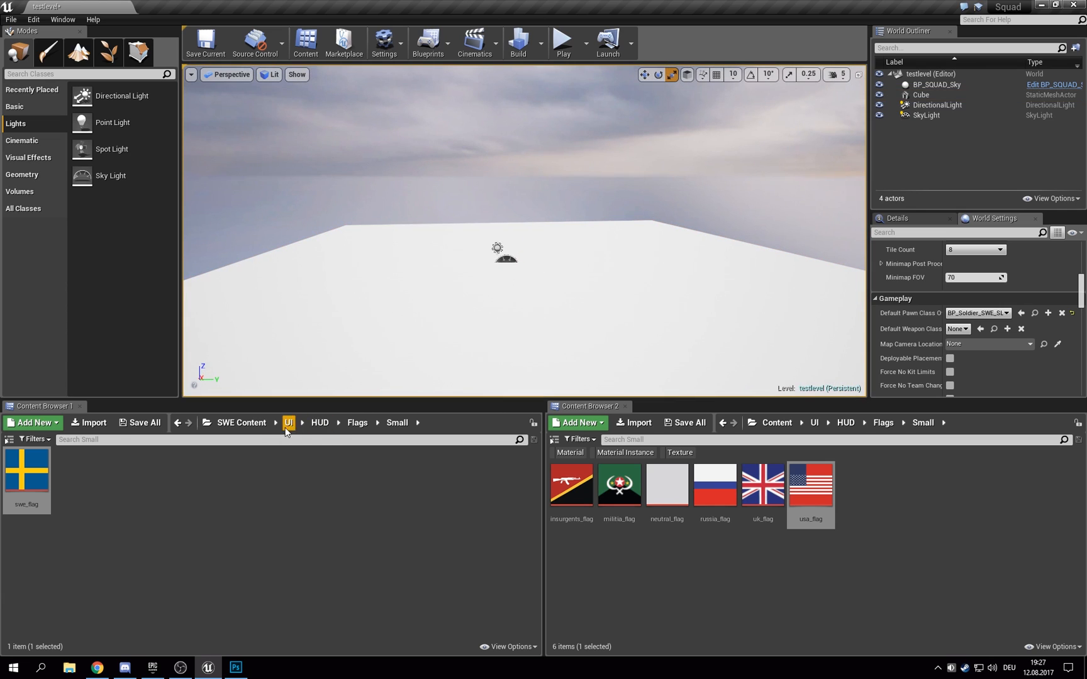
# Step: Browse the SWE Content folders, examining Soldiers with its SWE subfolder and Weapons, and return to the SWE Content root
pyautogui.click(242, 422)
pyautogui.click(126, 480)
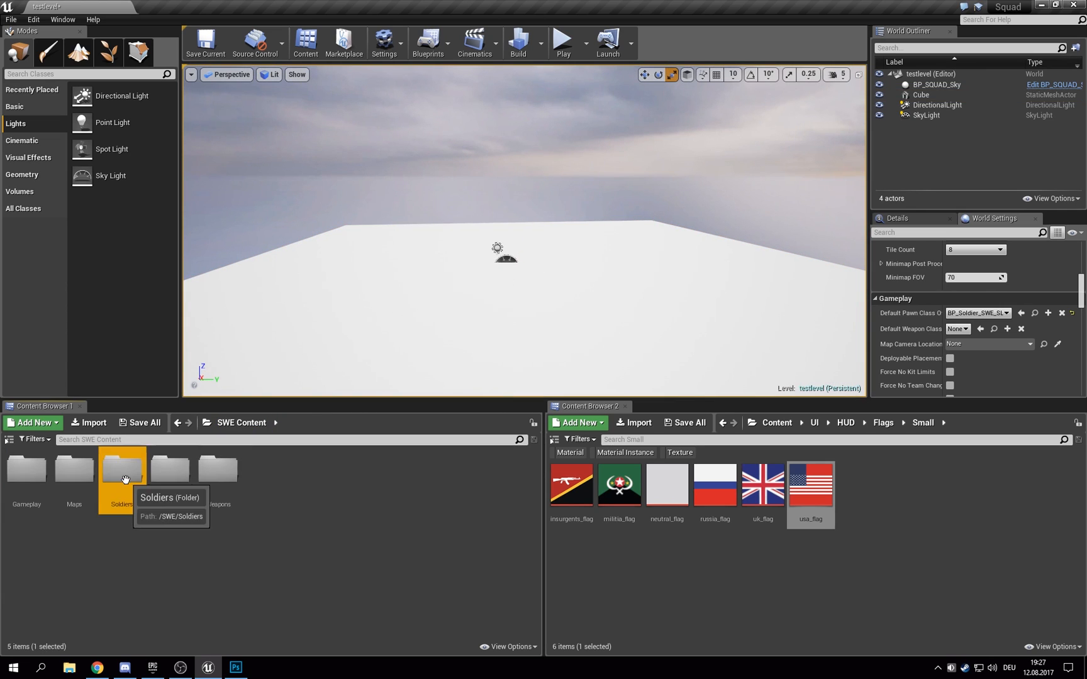
pyautogui.doubleClick(126, 480)
pyautogui.doubleClick(19, 475)
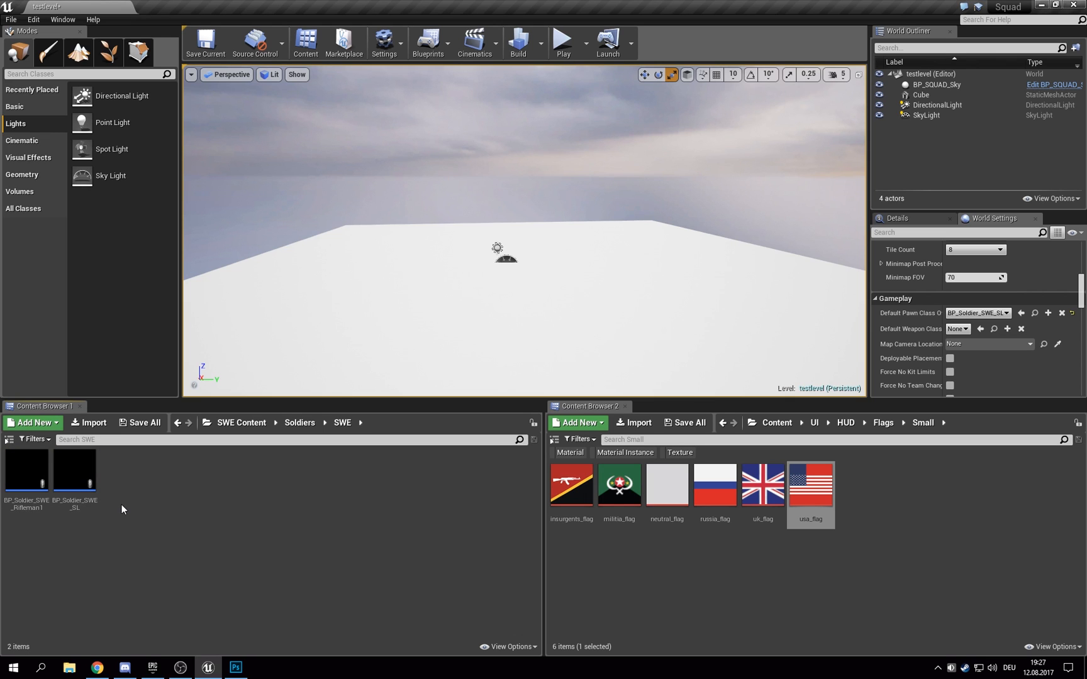
pyautogui.click(242, 422)
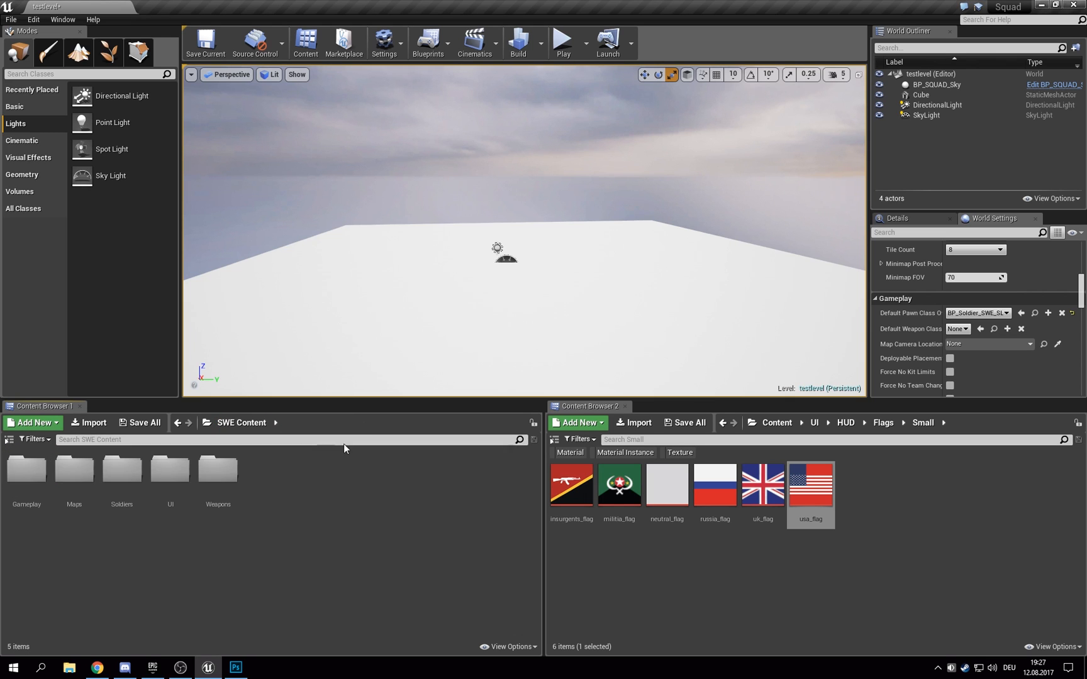
pyautogui.moveTo(343, 302); pyautogui.dragTo(536, 292, button='right')
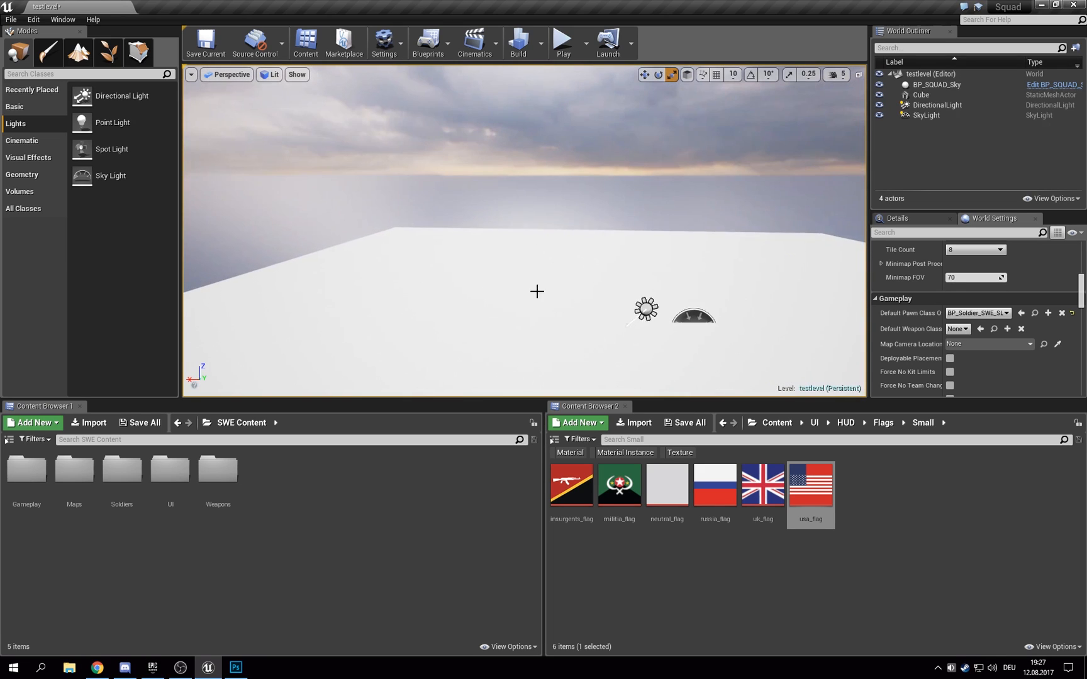
pyautogui.doubleClick(124, 483)
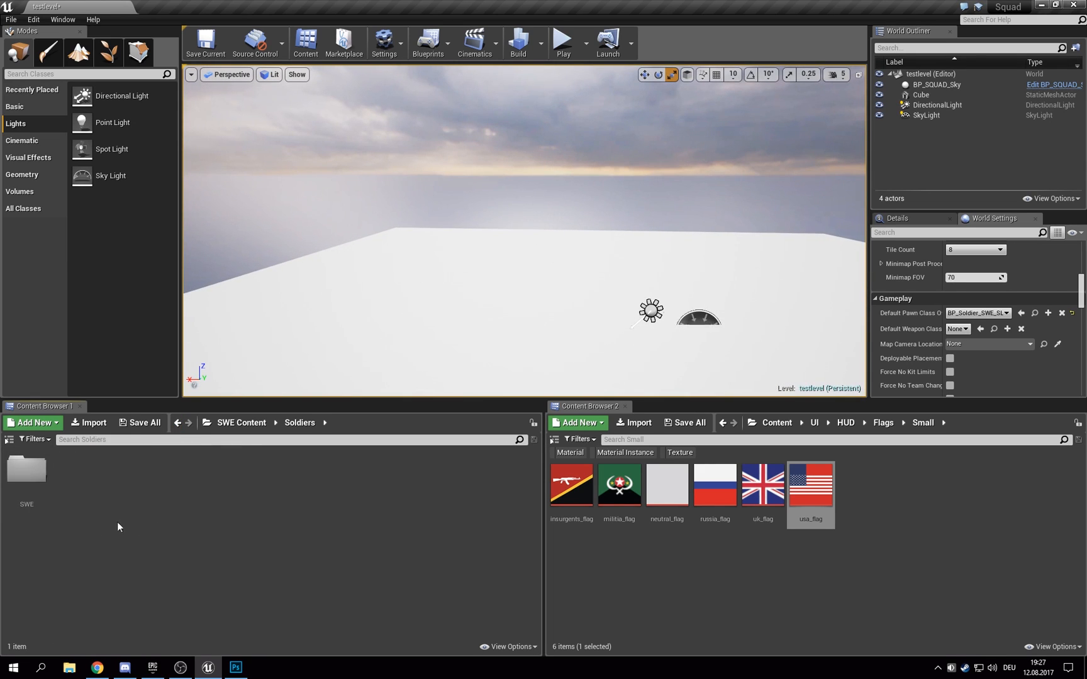
pyautogui.click(238, 425)
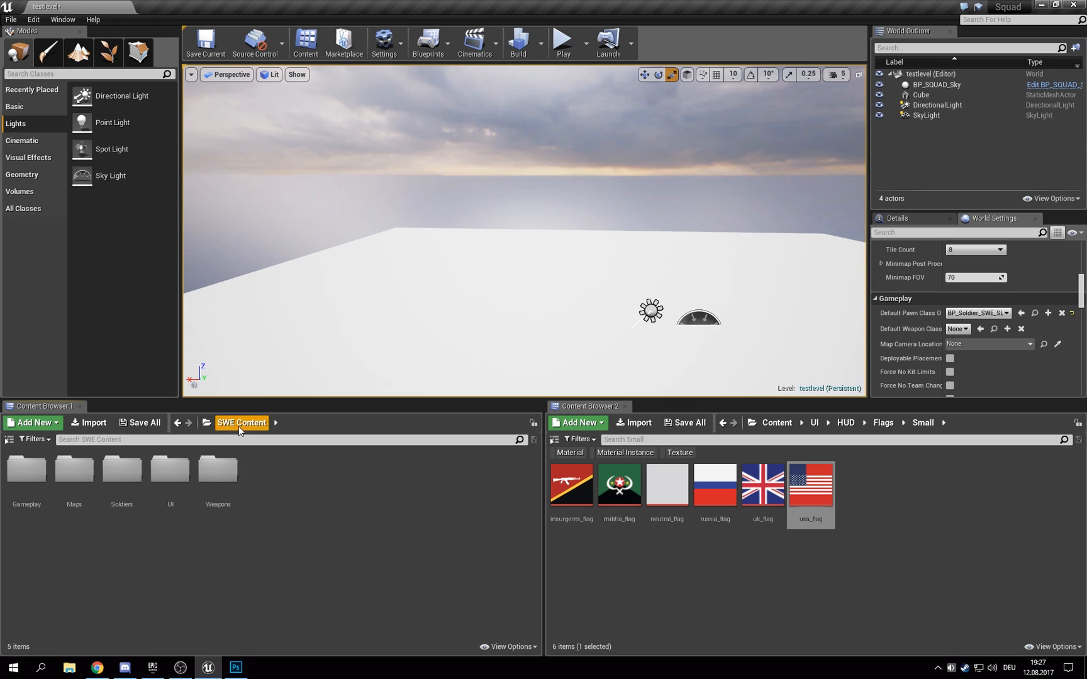
pyautogui.doubleClick(225, 468)
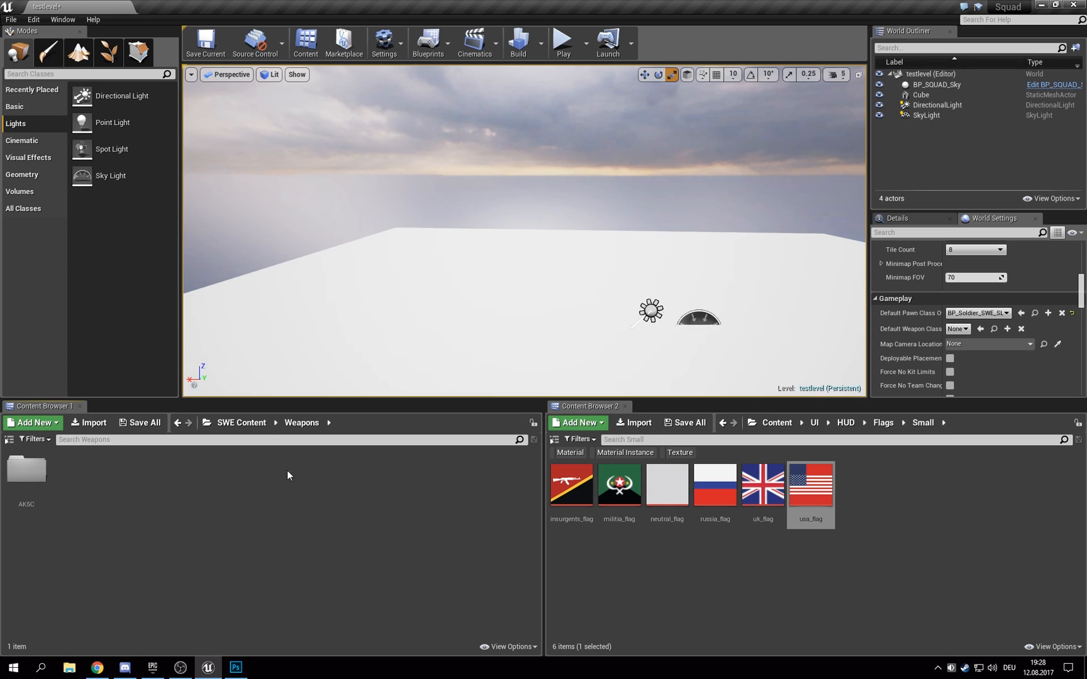
pyautogui.hotkey('alt', 'Left')
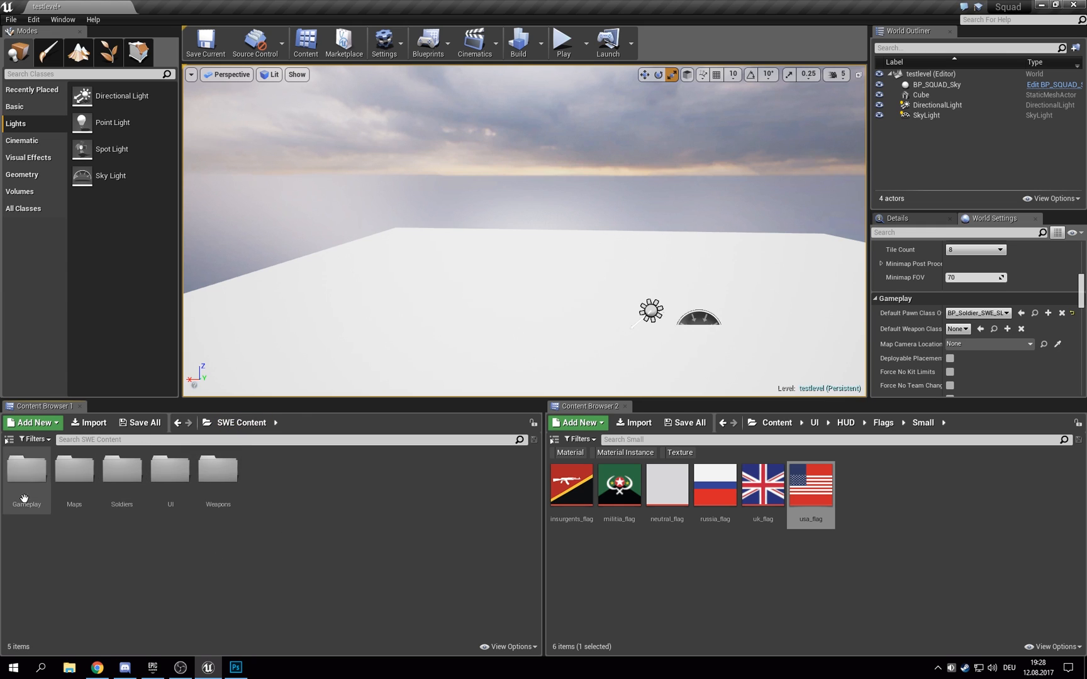